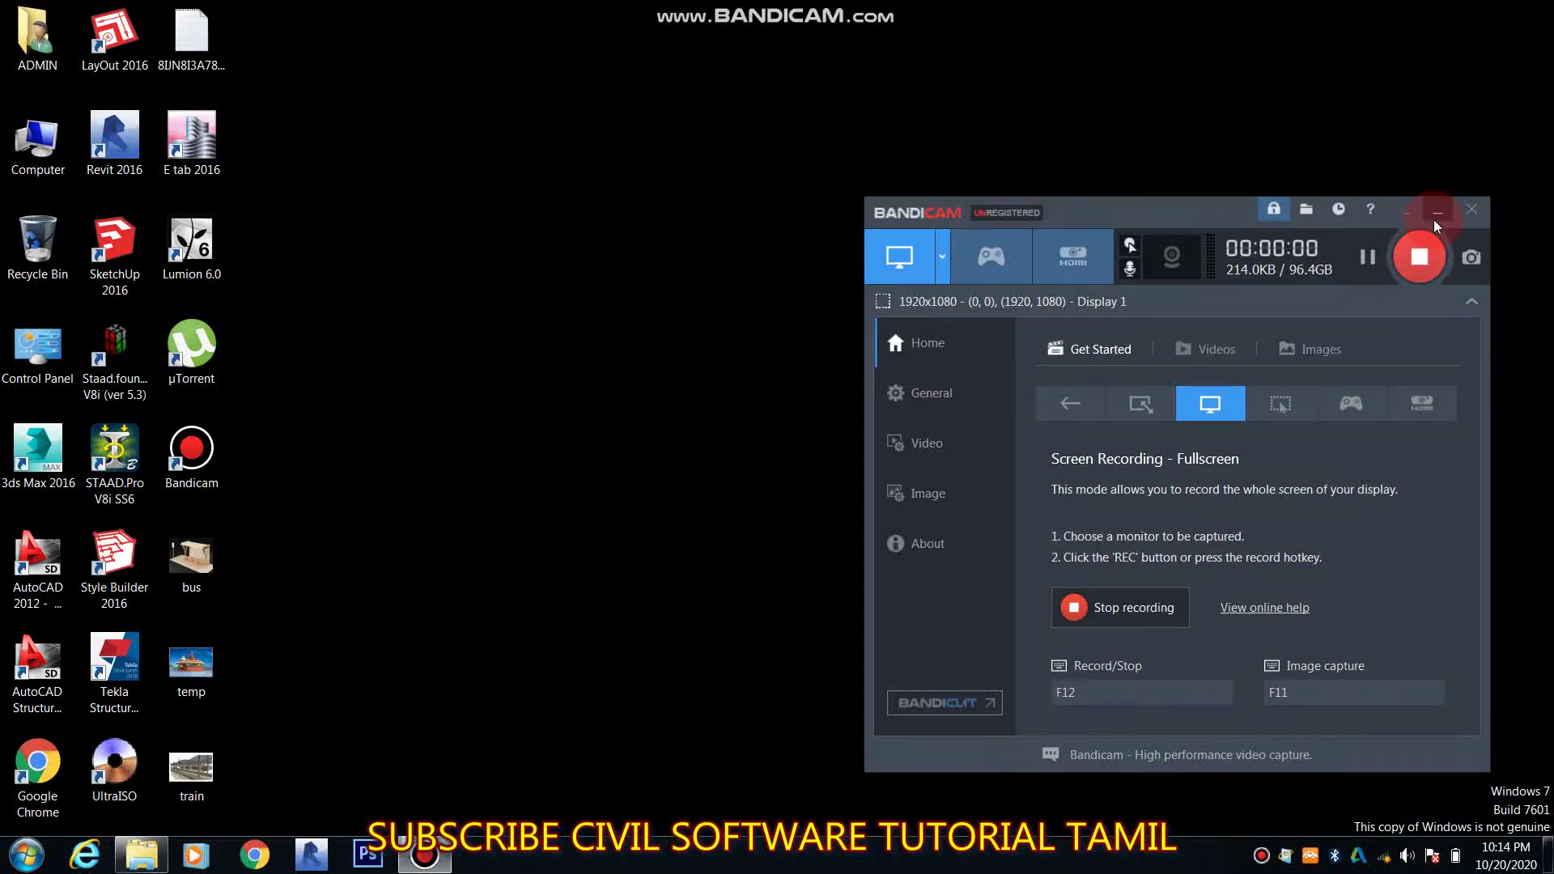
Hide Bandicam and browse a maximized Explorer window to F:\record\download
{"action": "left_click", "coordinate": [1436, 222]}
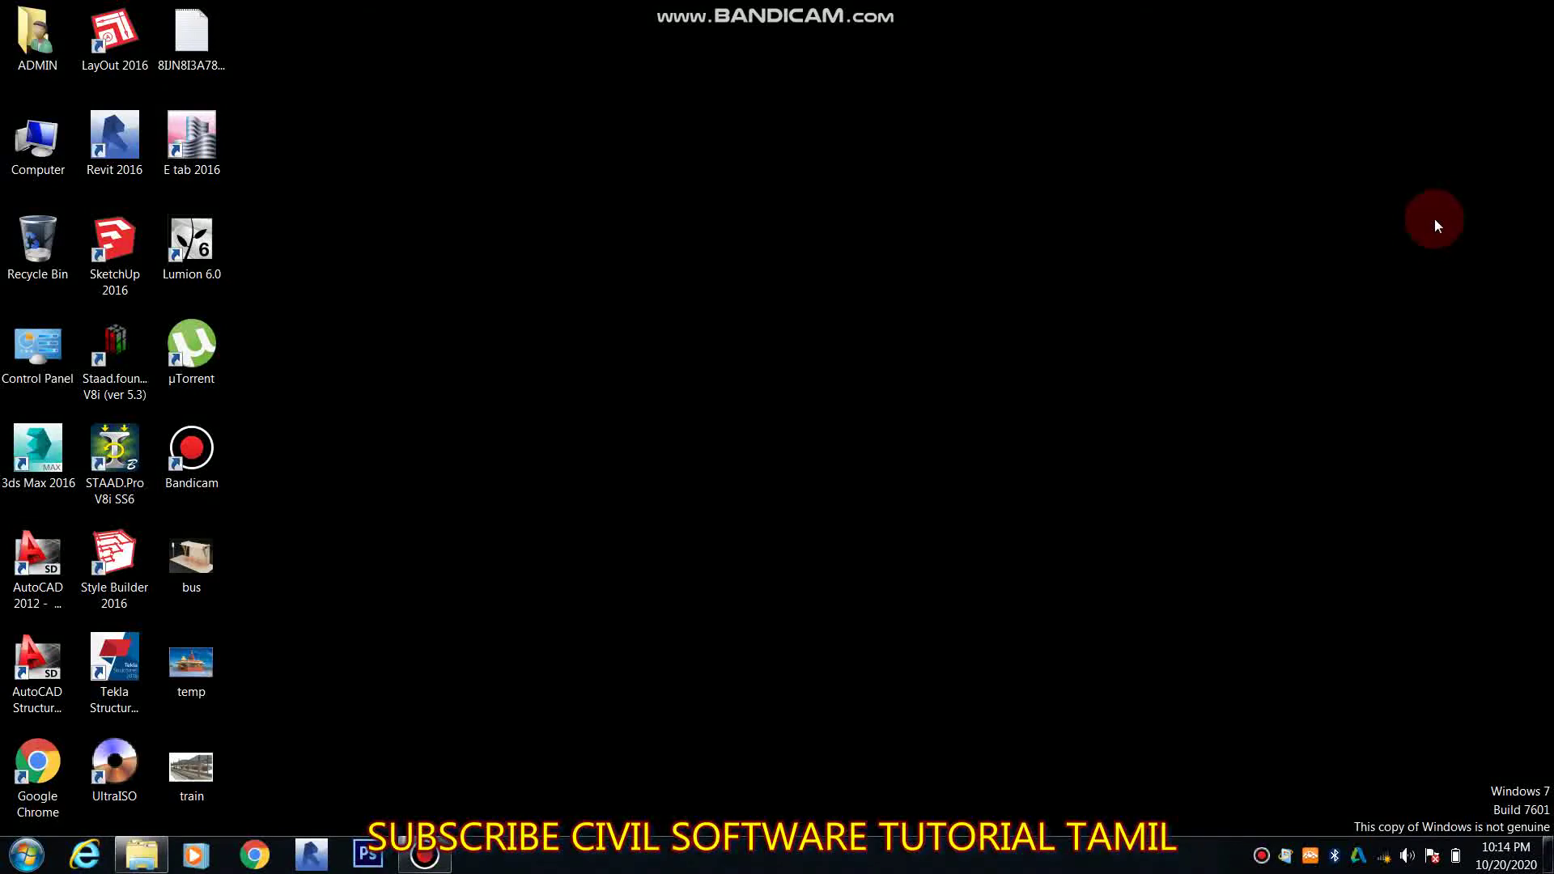
{"action": "left_click", "coordinate": [37, 147]}
{"action": "double_click", "coordinate": [33, 148]}
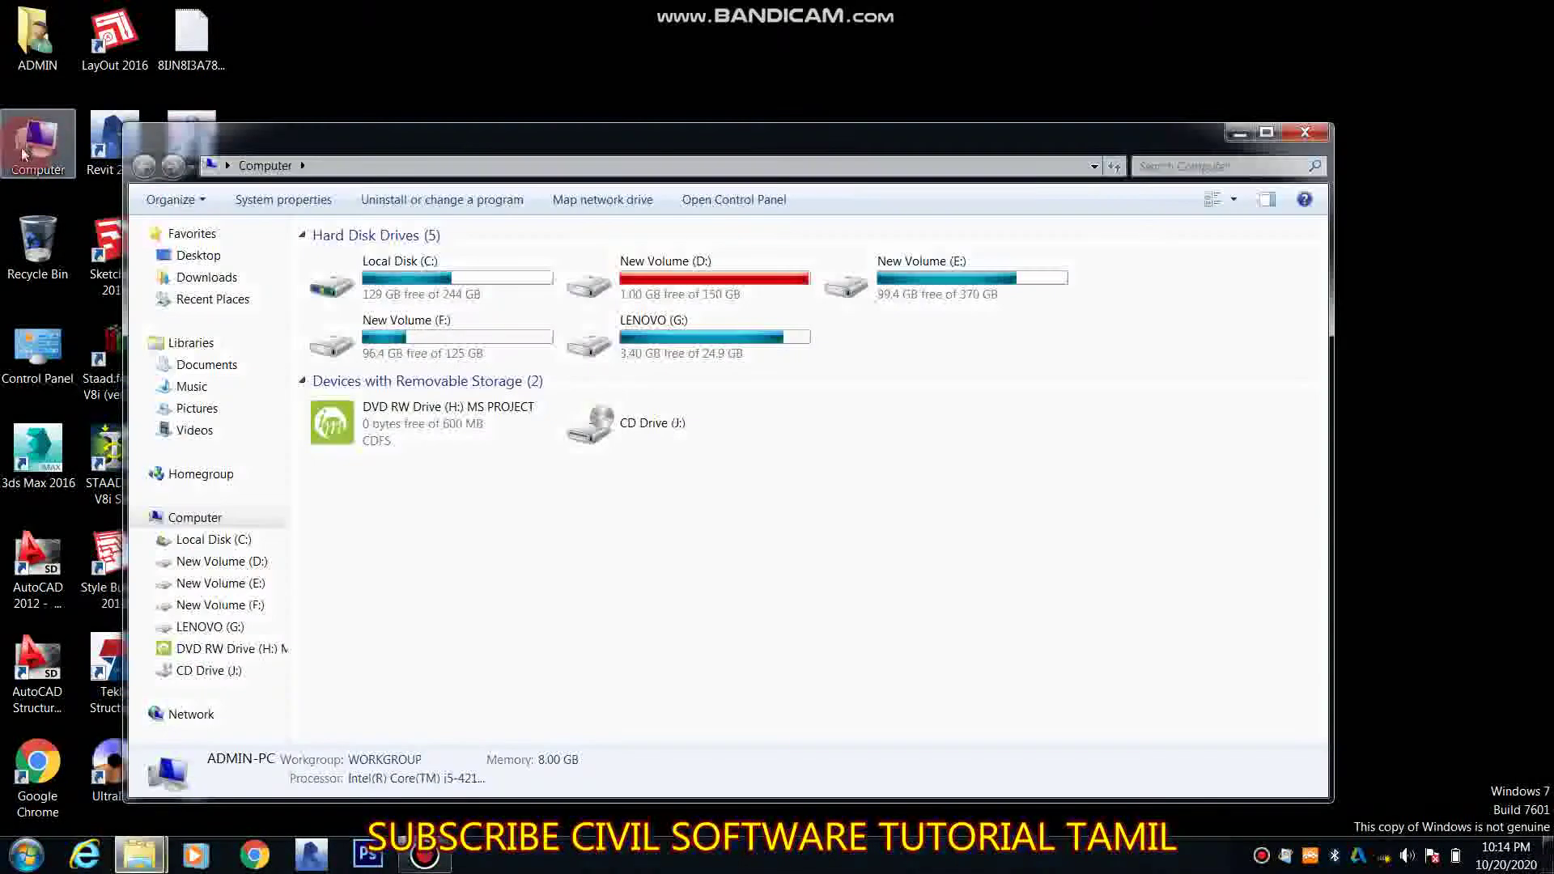
{"action": "left_click", "coordinate": [1263, 136]}
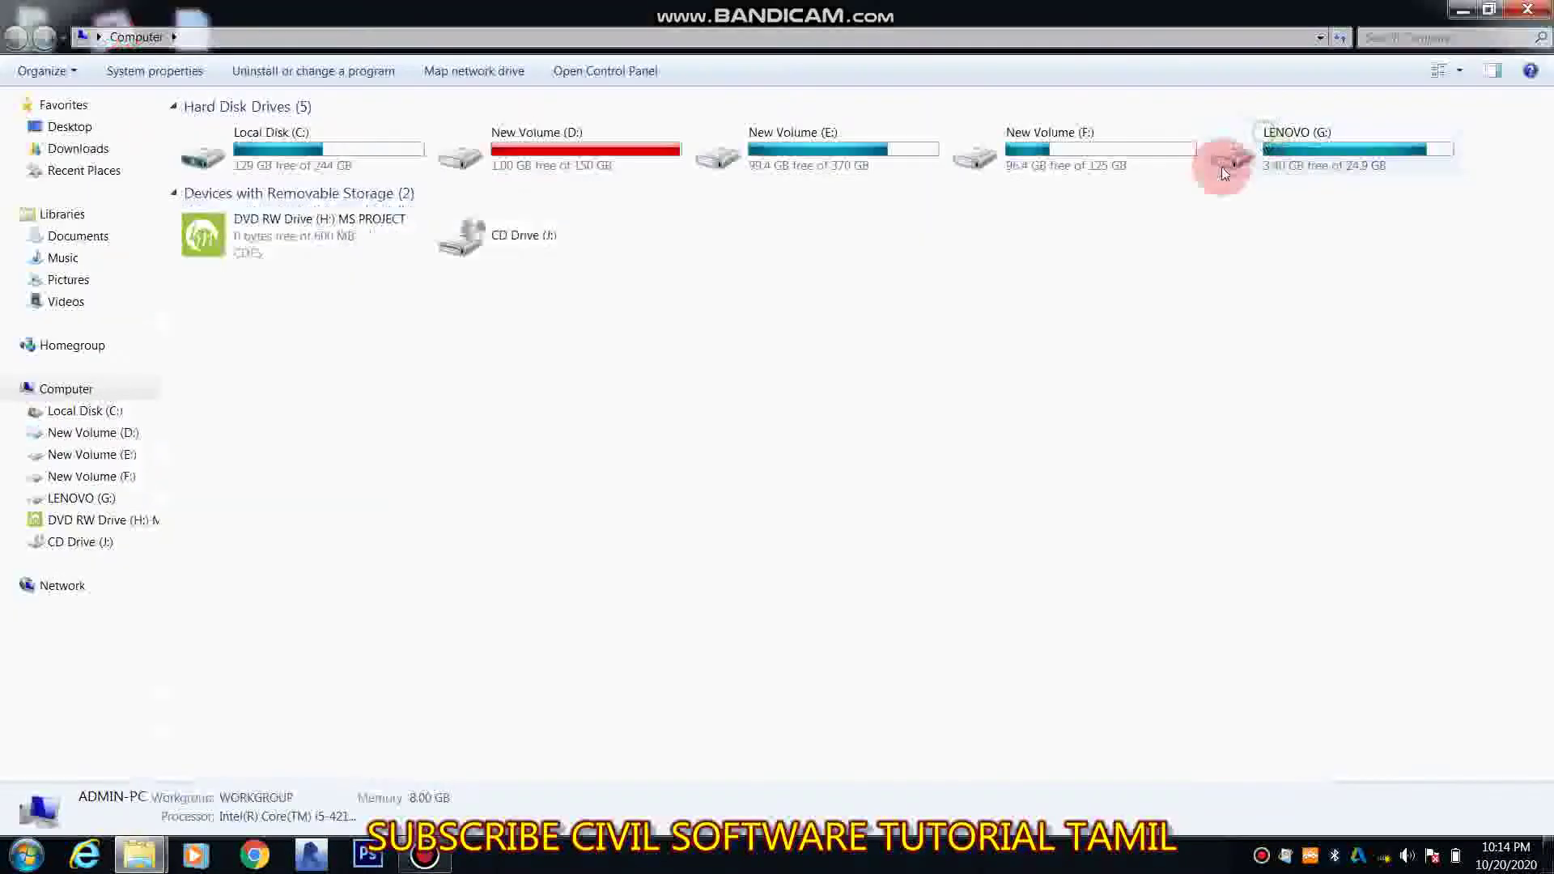
{"action": "double_click", "coordinate": [1149, 152]}
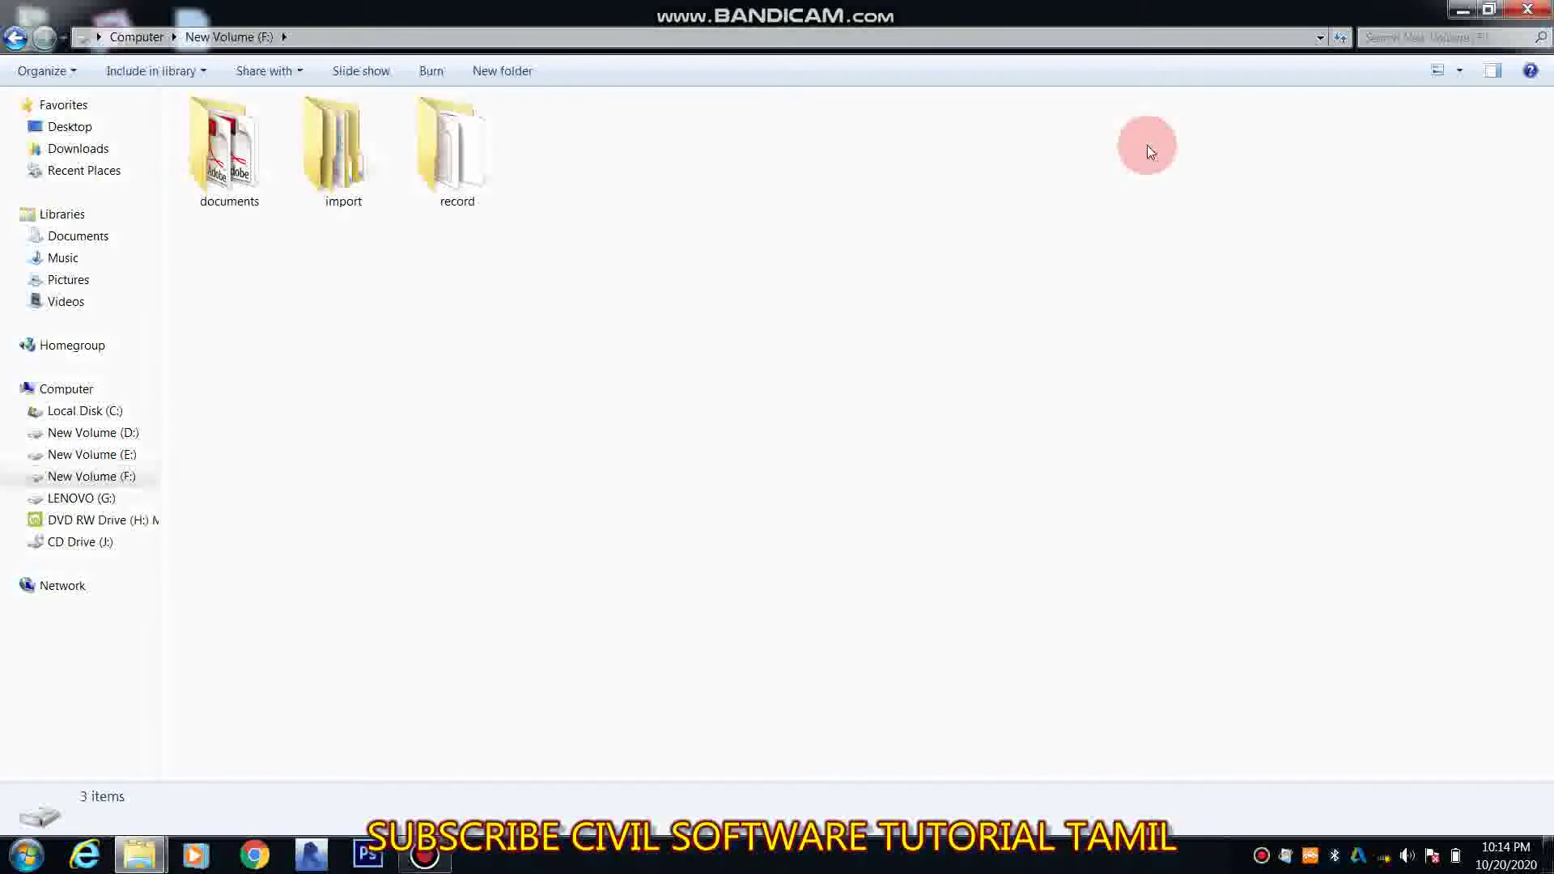
{"action": "double_click", "coordinate": [490, 206]}
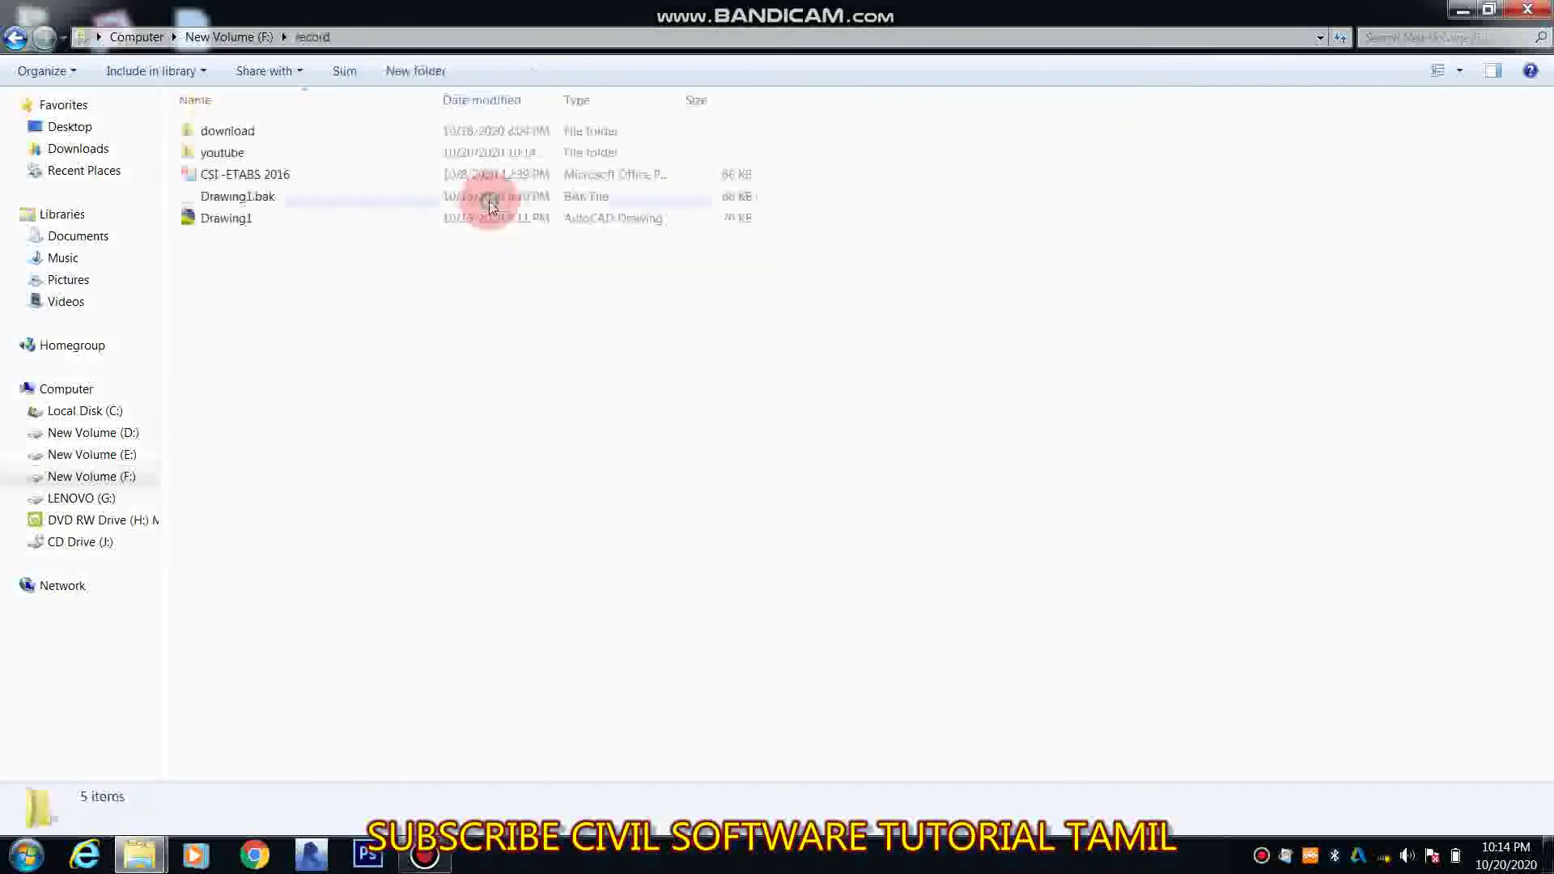
{"action": "double_click", "coordinate": [217, 132]}
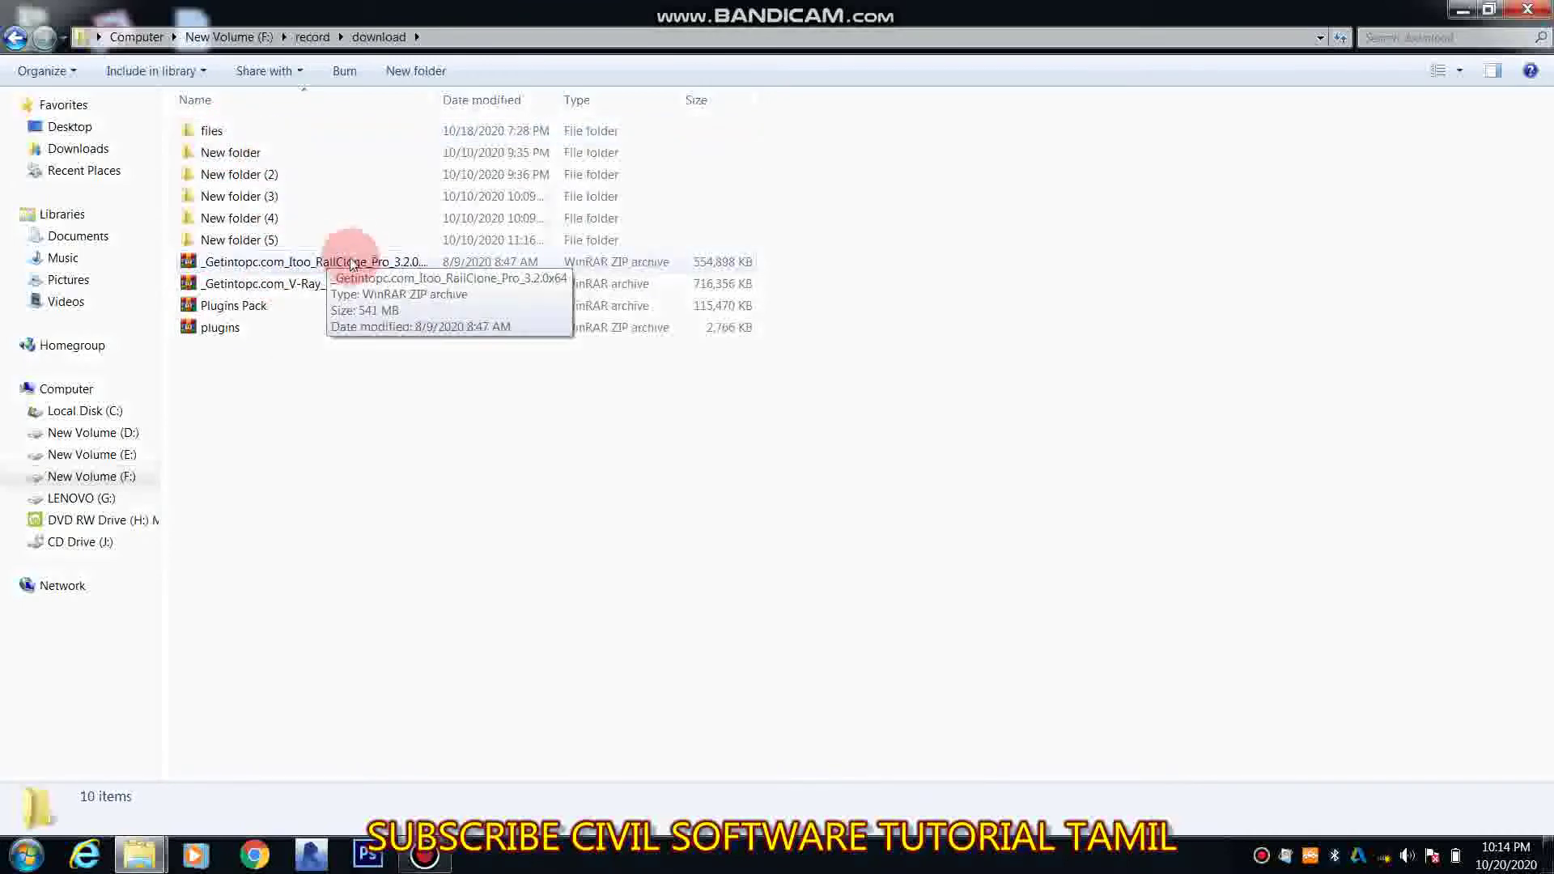
Move the RailClone Pro archive into a new folder named rail
{"action": "right_click", "coordinate": [370, 266]}
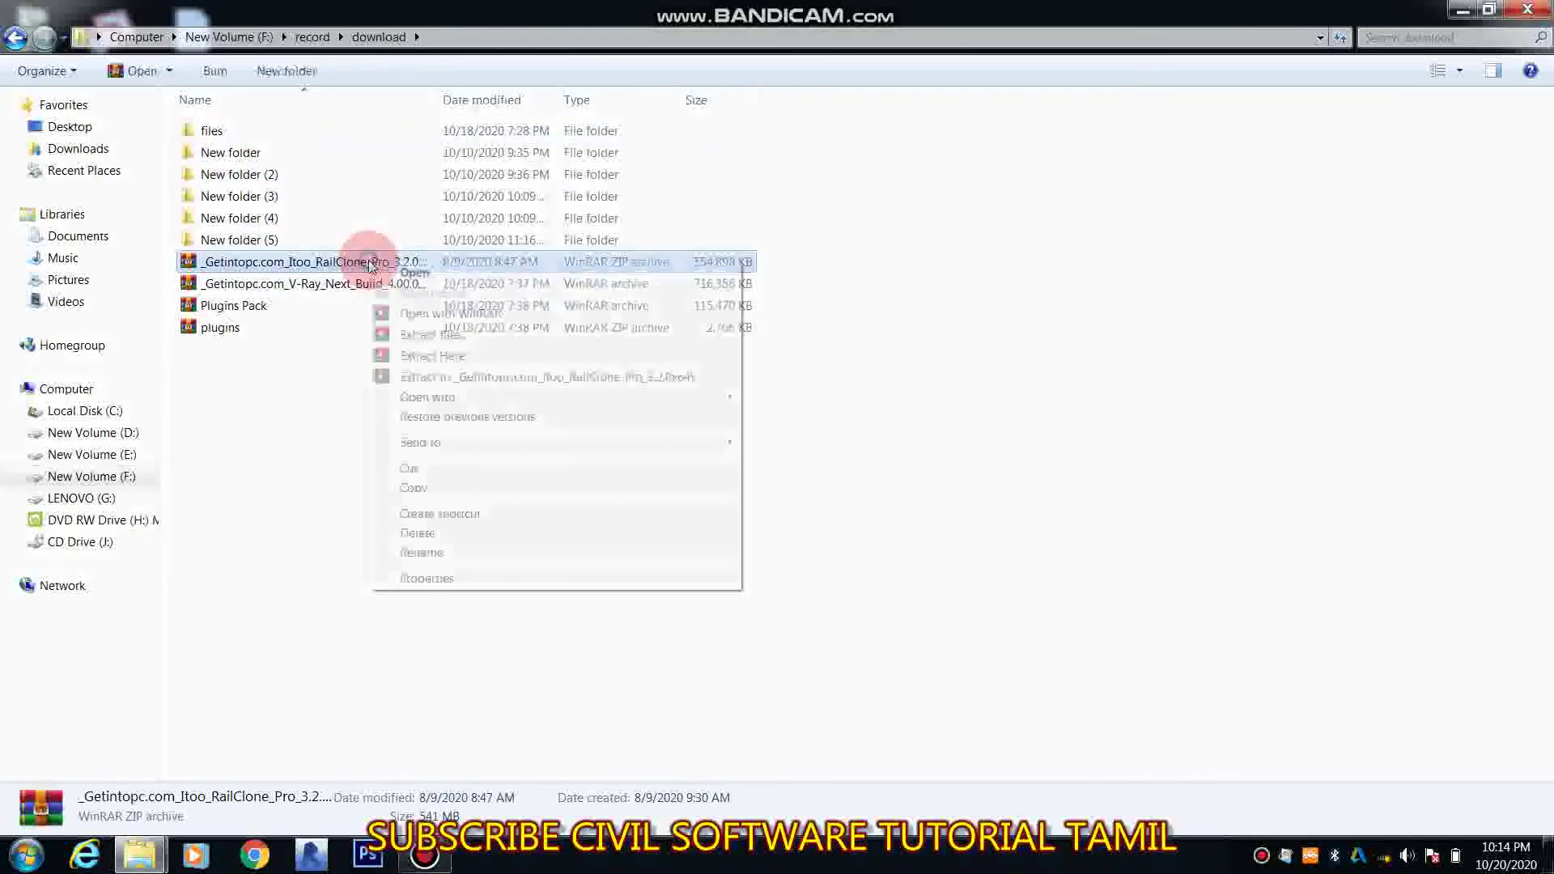
{"action": "left_click", "coordinate": [413, 461]}
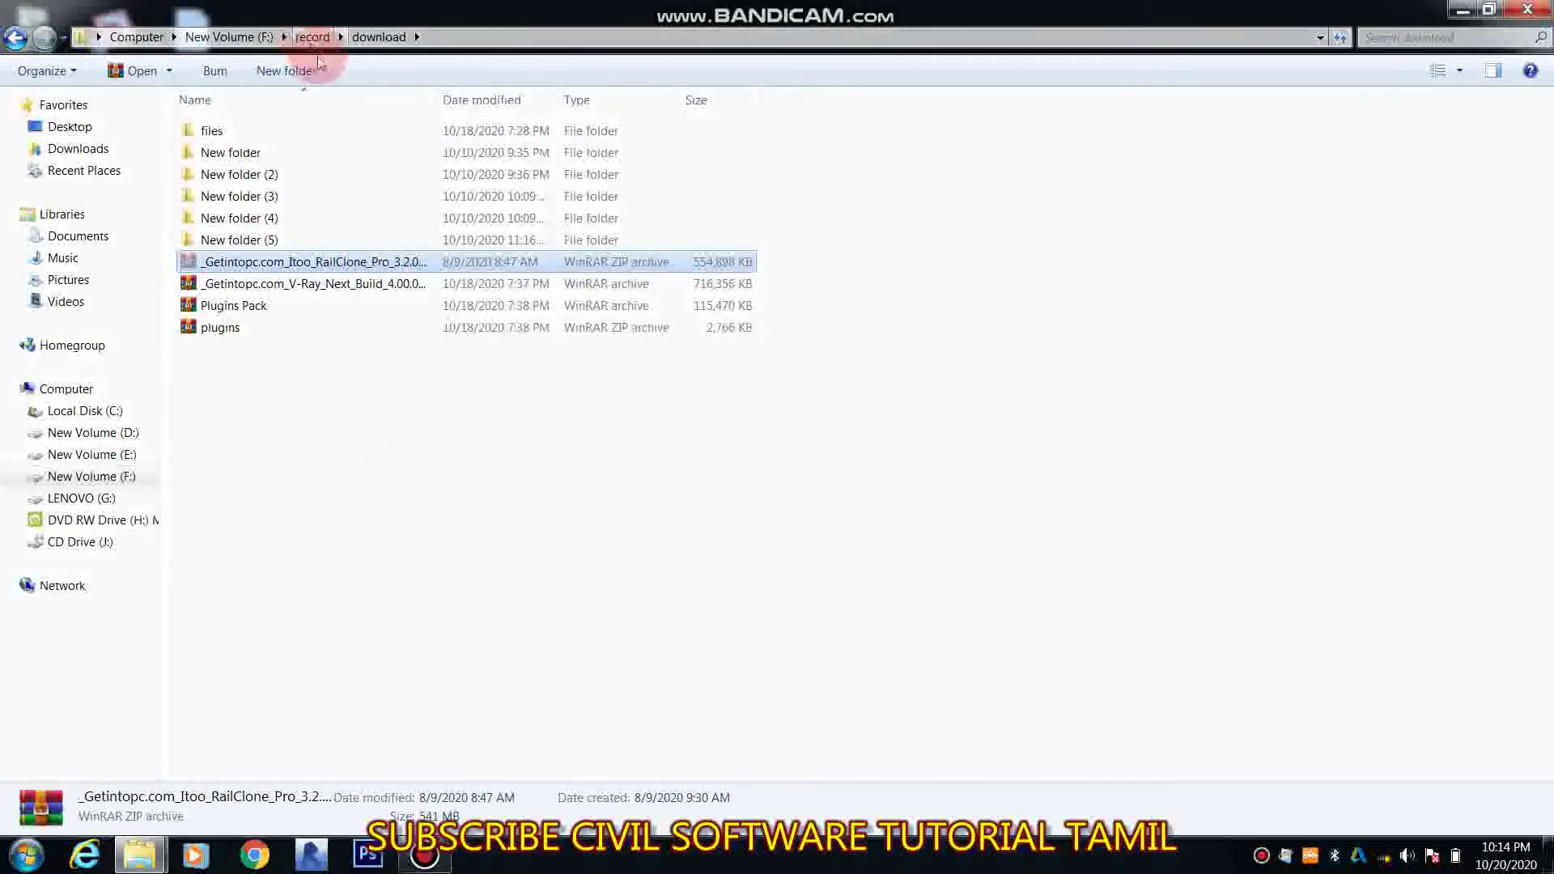
{"action": "left_click", "coordinate": [292, 71]}
{"action": "type", "text": "ra"}
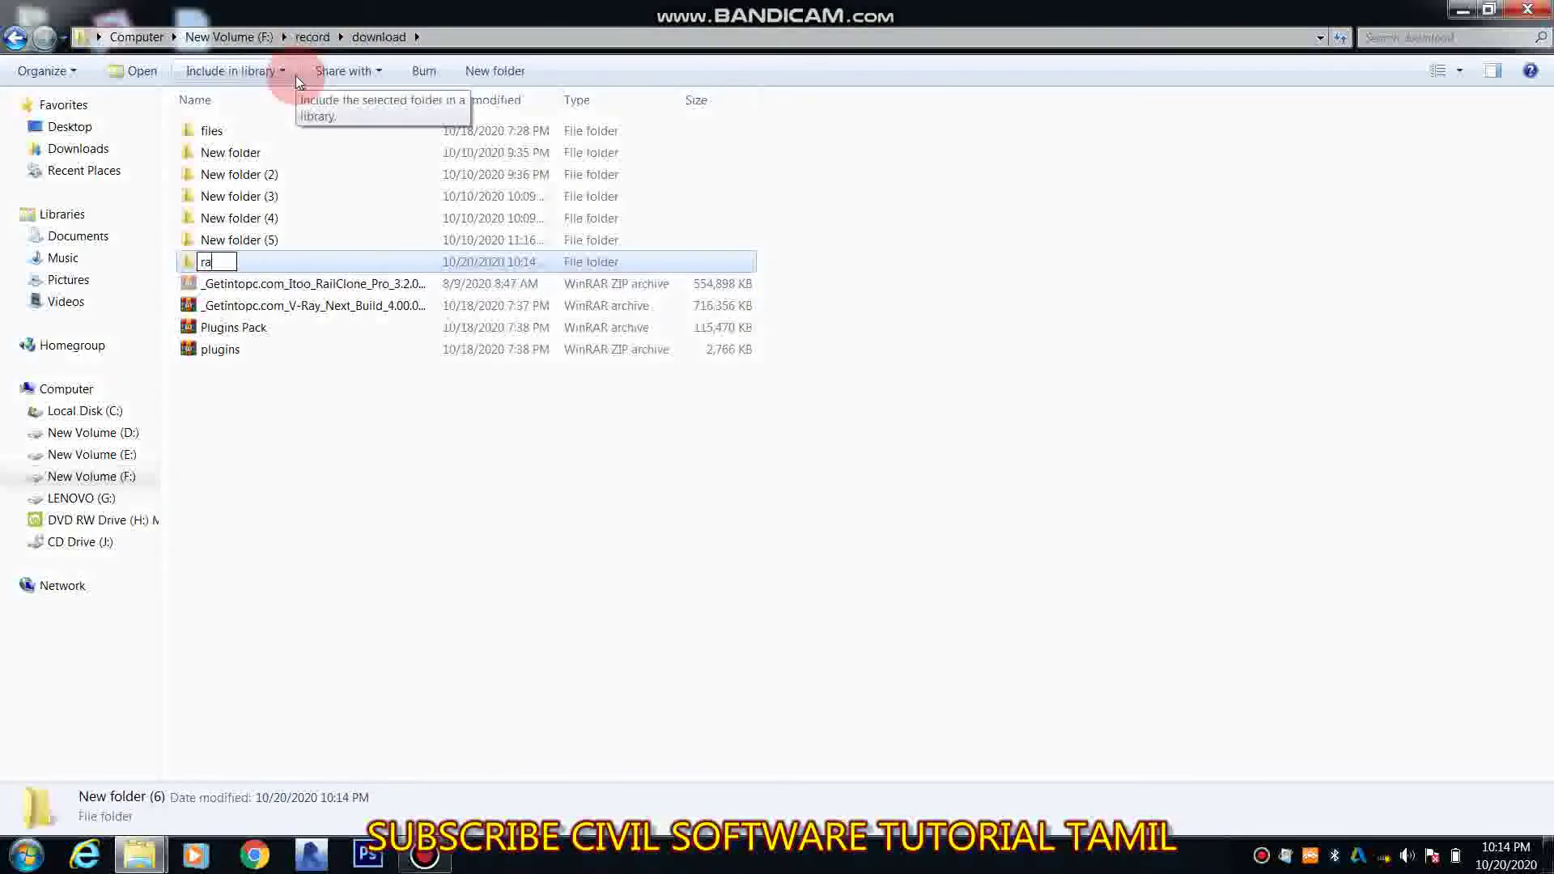
{"action": "type", "text": "il"}
{"action": "key", "text": "Return"}
{"action": "key", "text": "Return"}
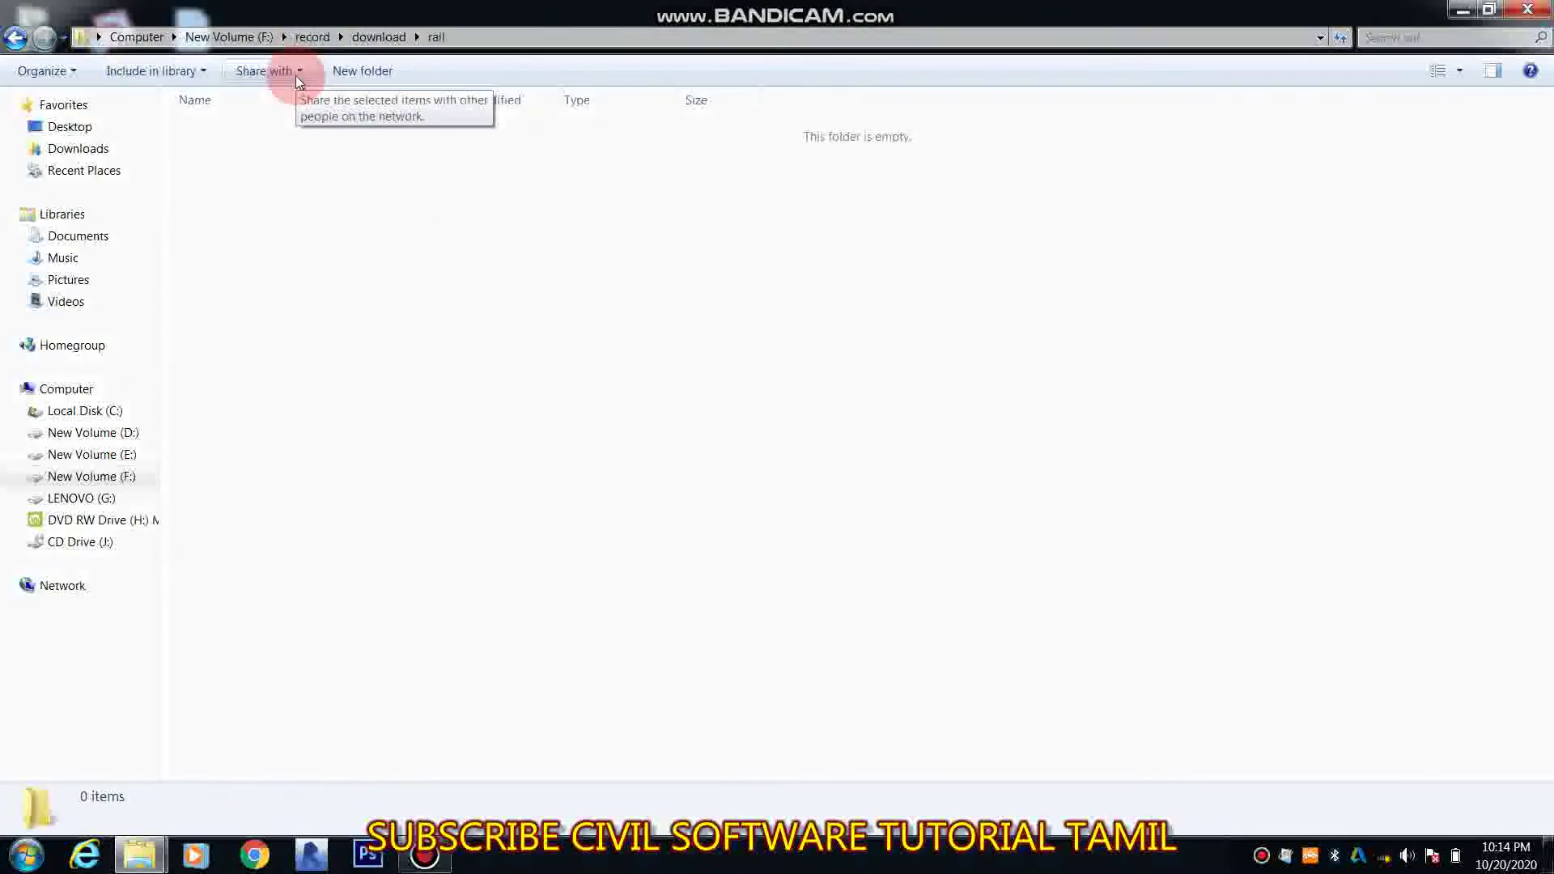
{"action": "key", "text": "ctrl+v"}
Check the archive's properties, then WinRAR-extract it into Itoo_RailClone_Pro_3.2.0x64
{"action": "left_click", "coordinate": [281, 132]}
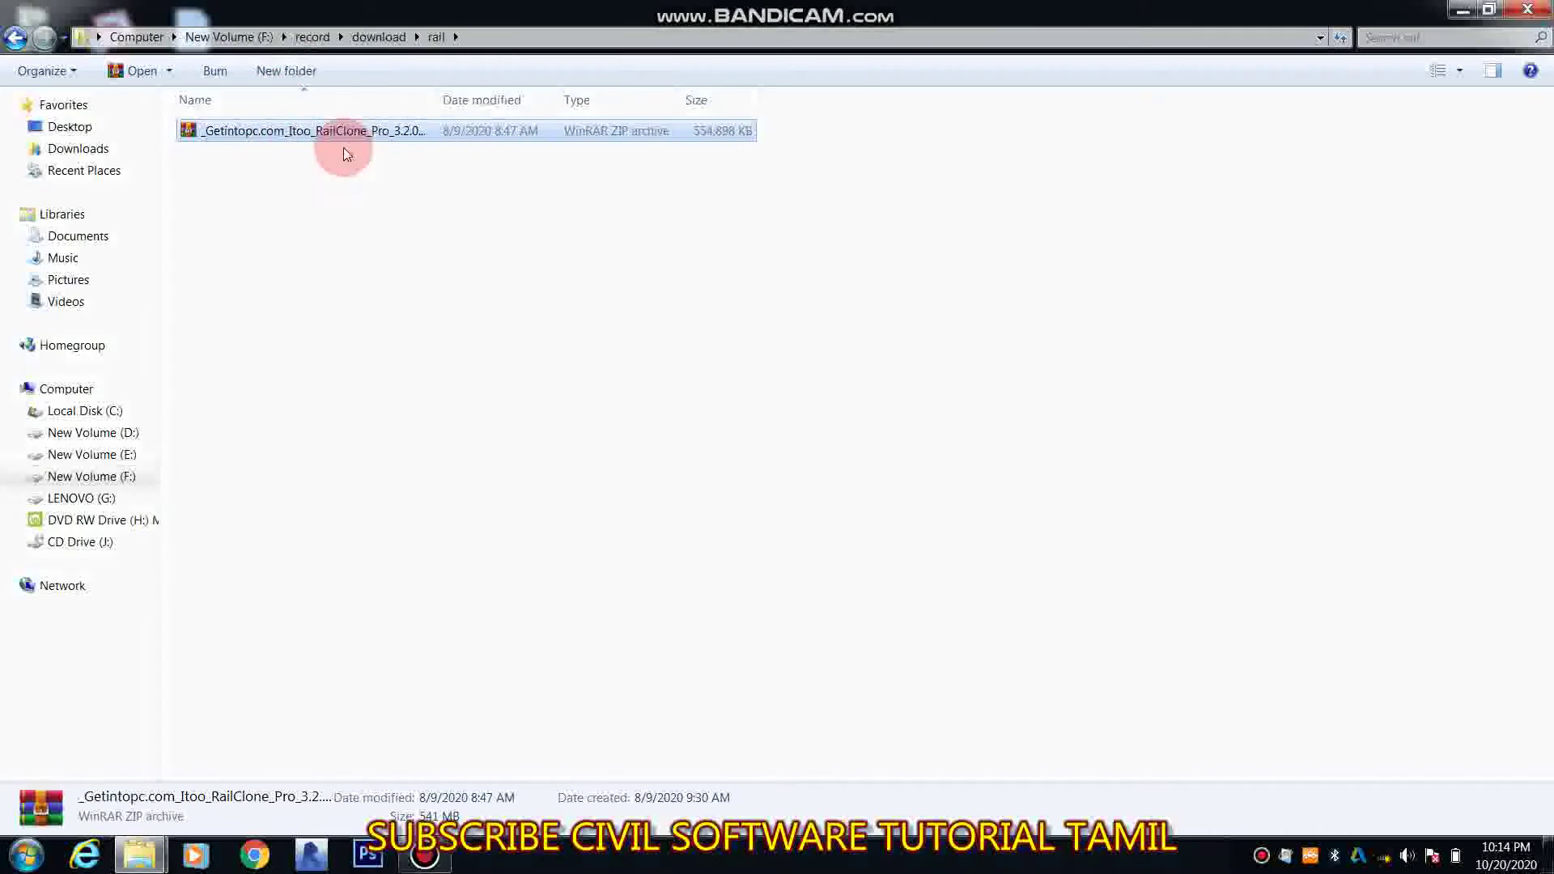
{"action": "right_click", "coordinate": [364, 133]}
{"action": "left_click", "coordinate": [423, 453]}
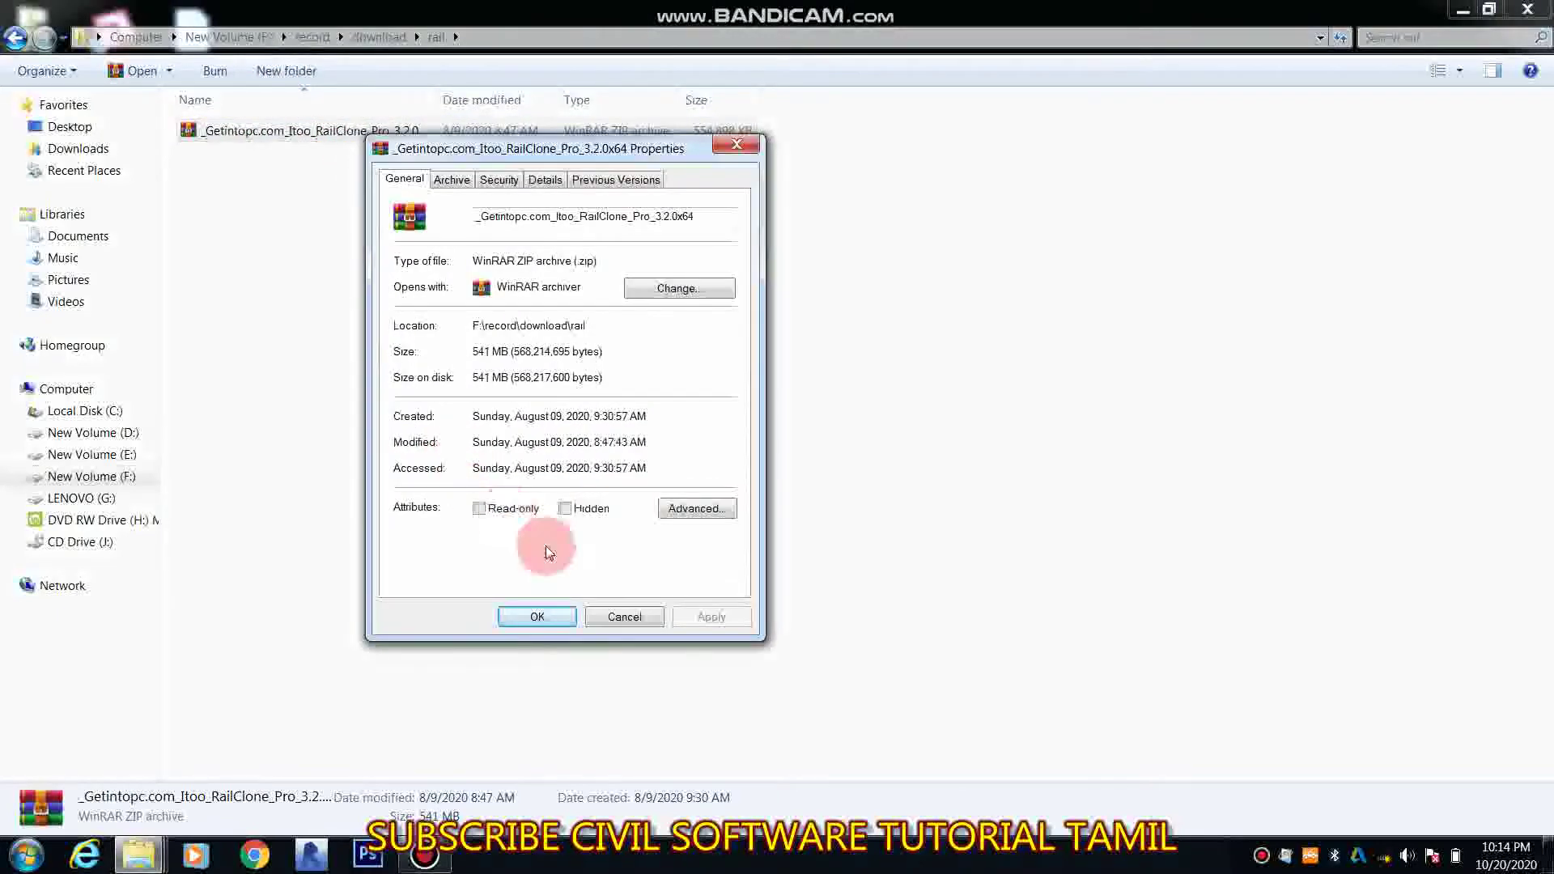
{"action": "left_click", "coordinate": [538, 617]}
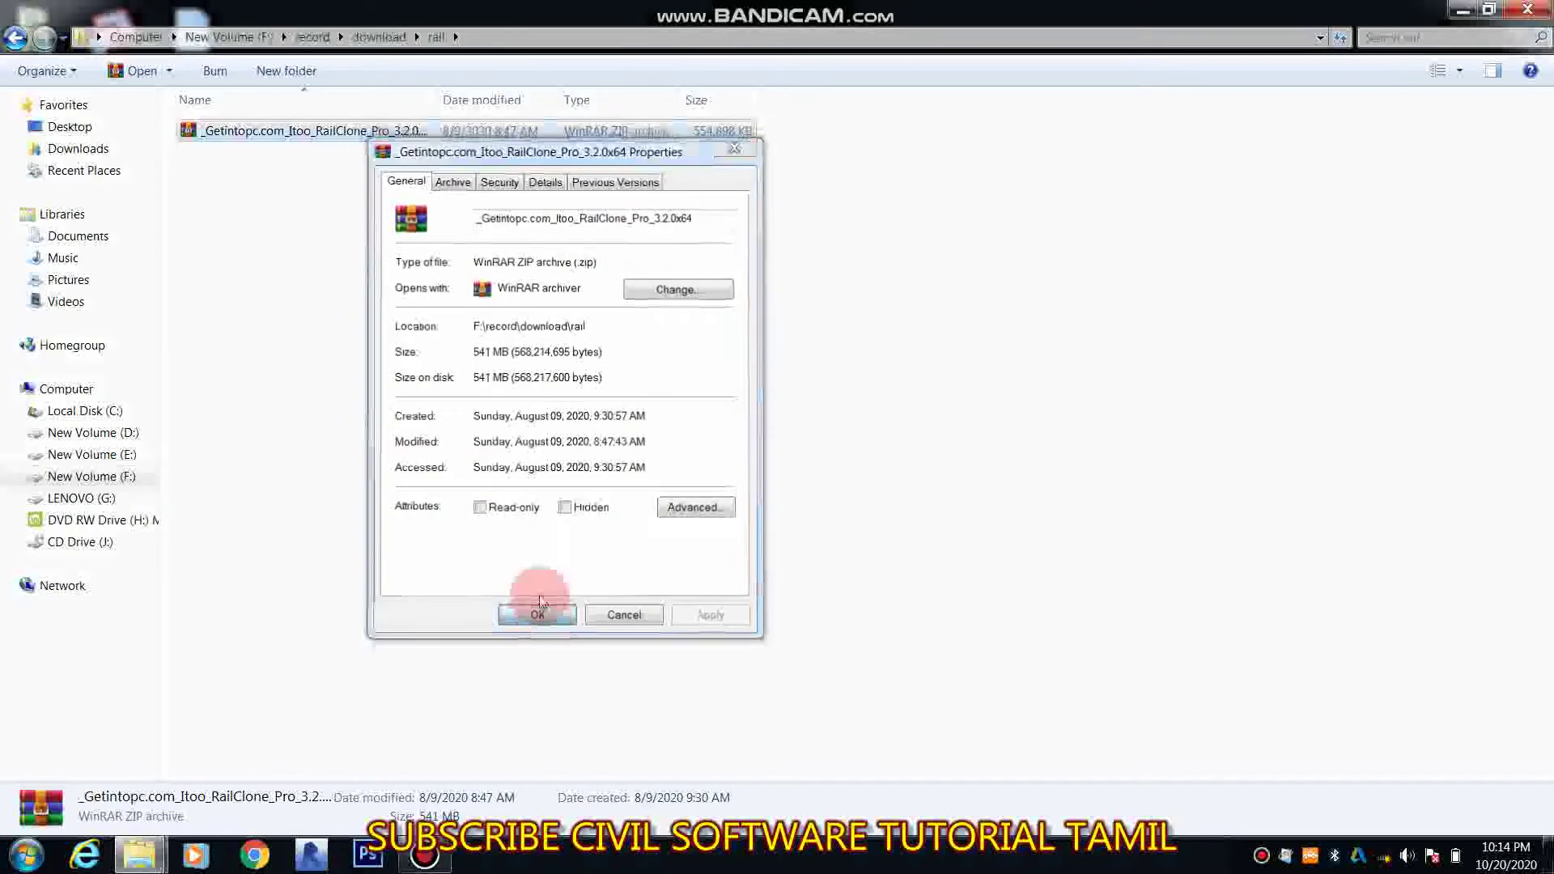
{"action": "right_click", "coordinate": [423, 132]}
{"action": "left_click", "coordinate": [486, 219]}
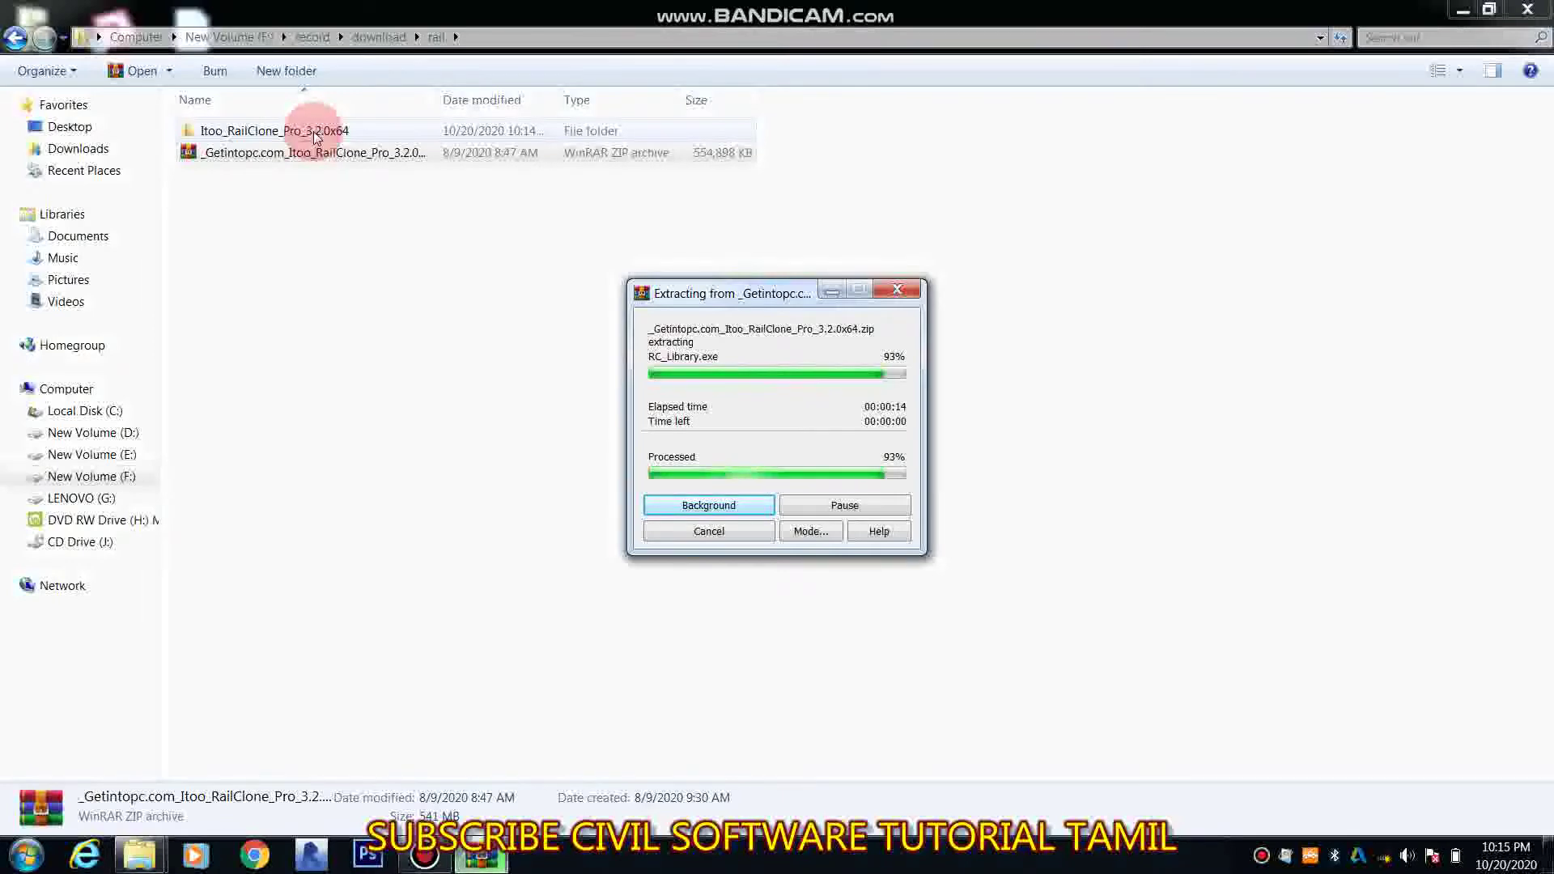
Browse Itoo_RailClone_Pro_3.2.0x64 > Crack > 2016_Fix > Crk to find RailClonepro.dlo
{"action": "double_click", "coordinate": [315, 131]}
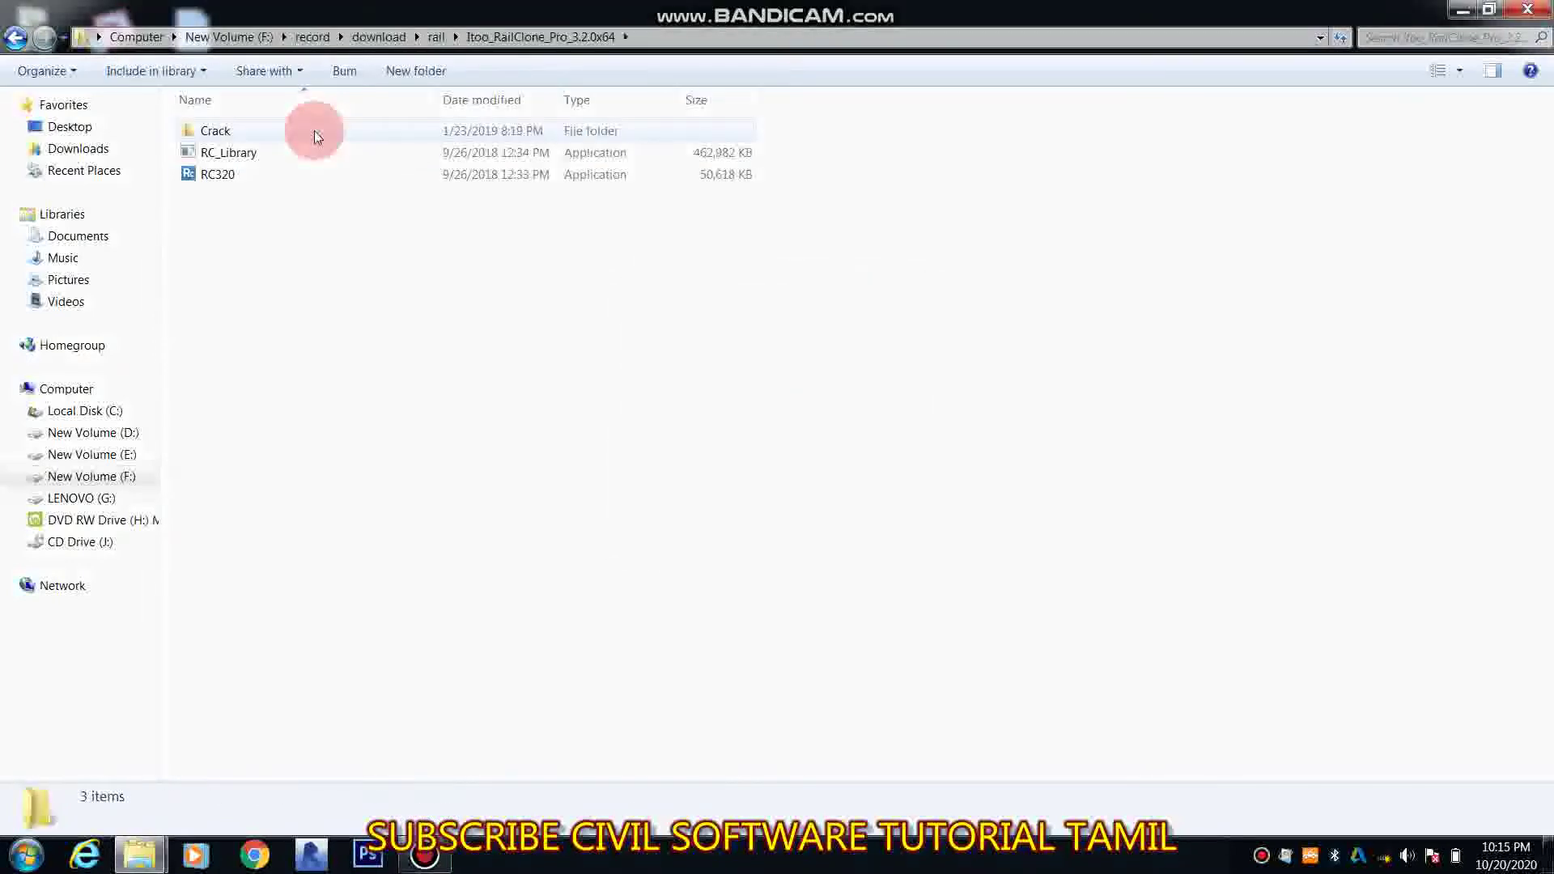
{"action": "double_click", "coordinate": [315, 134]}
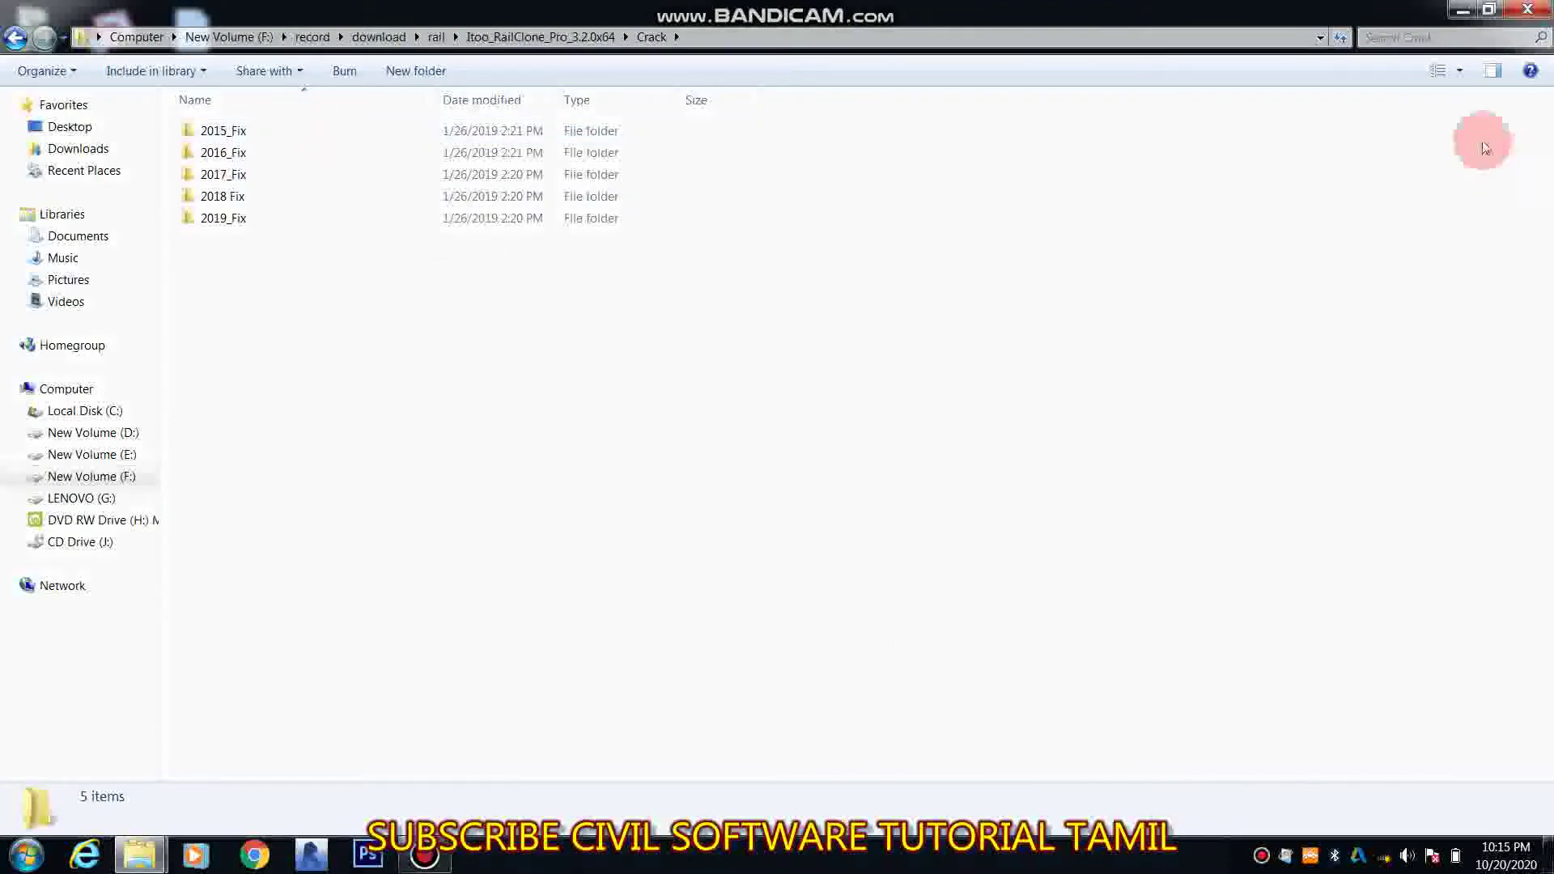
{"action": "left_click", "coordinate": [1455, 11]}
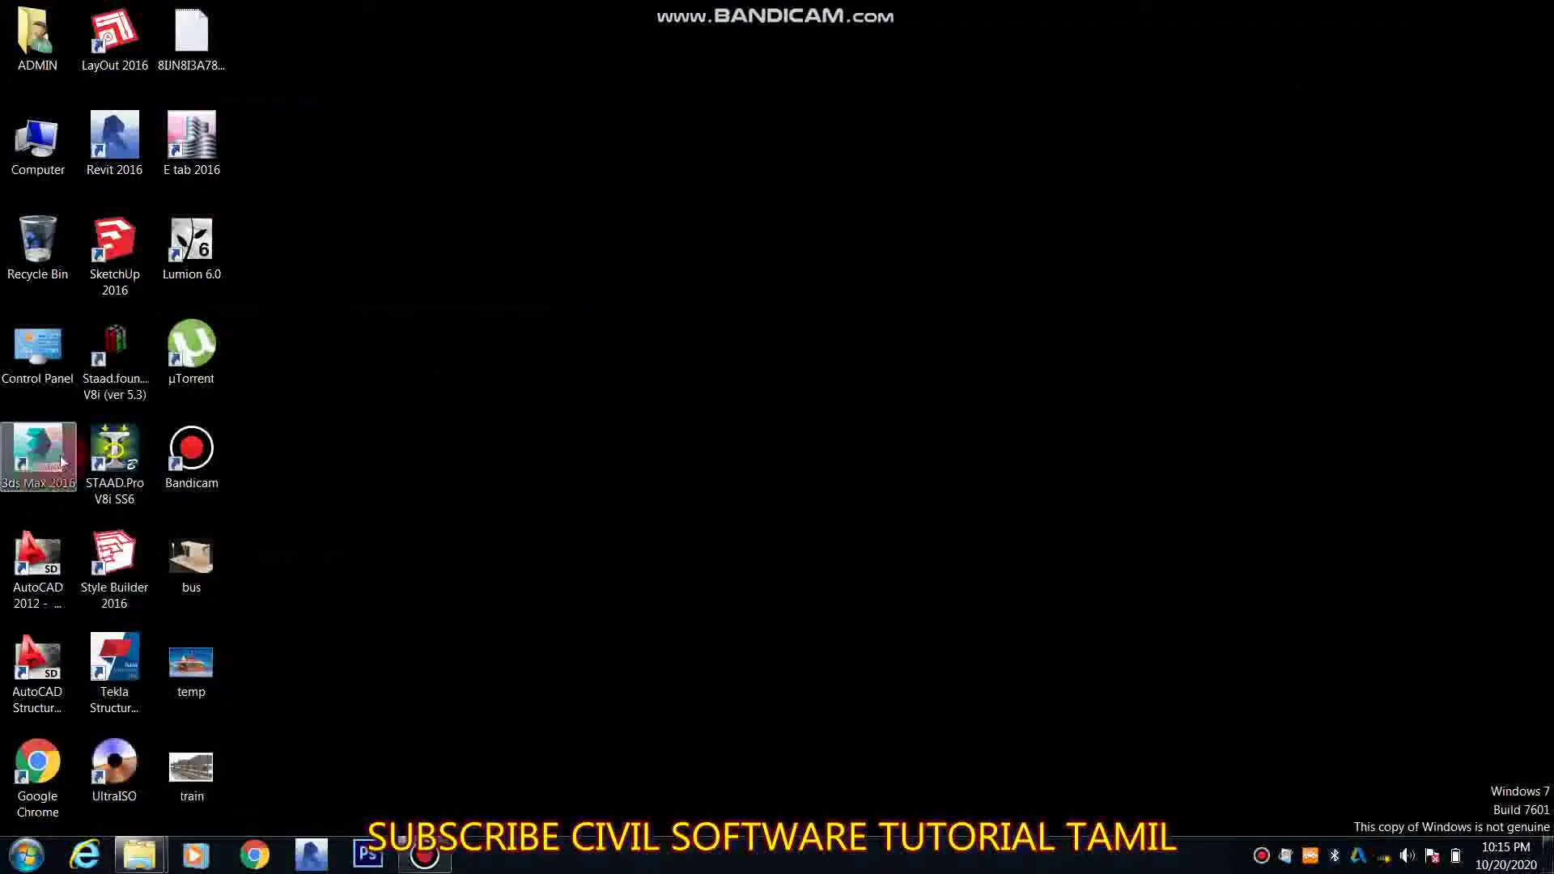
{"action": "left_click", "coordinate": [424, 856]}
{"action": "mouse_move", "coordinate": [139, 857]}
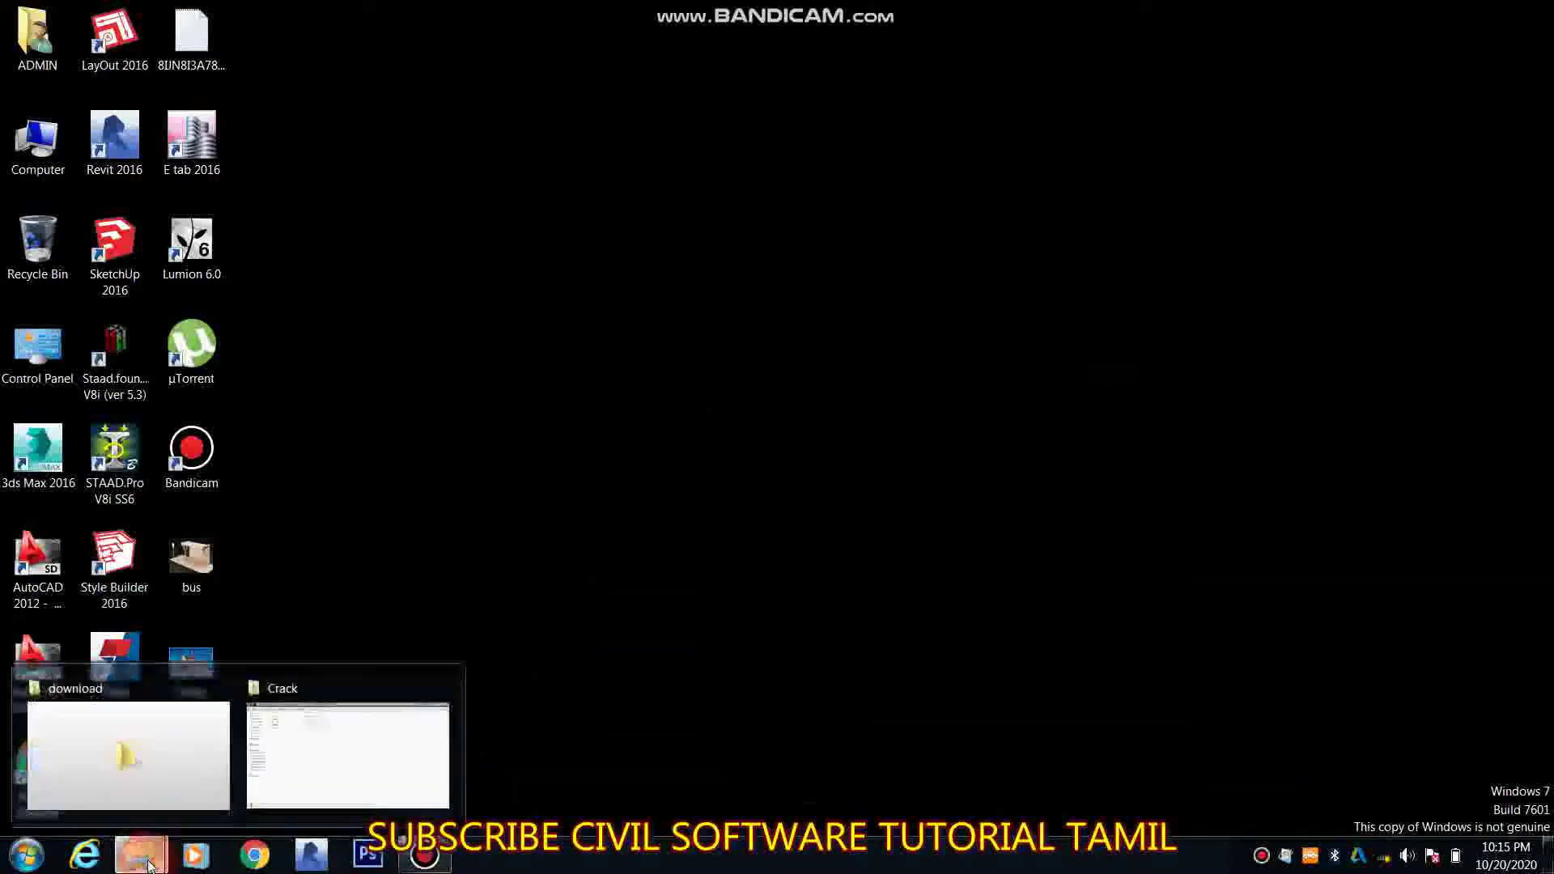
{"action": "left_click", "coordinate": [307, 753]}
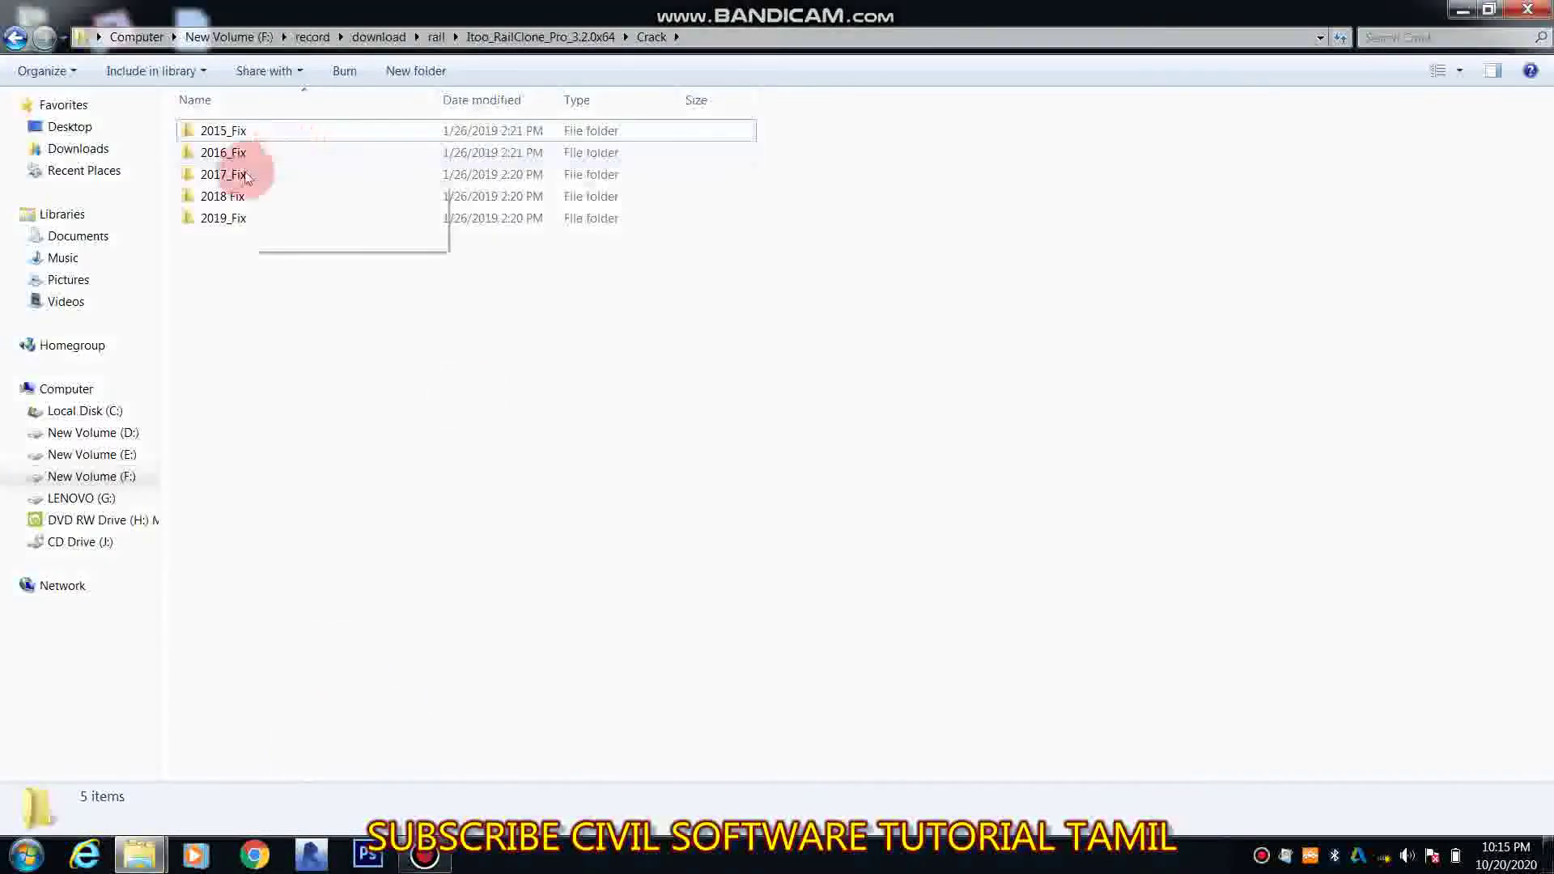
{"action": "double_click", "coordinate": [234, 153]}
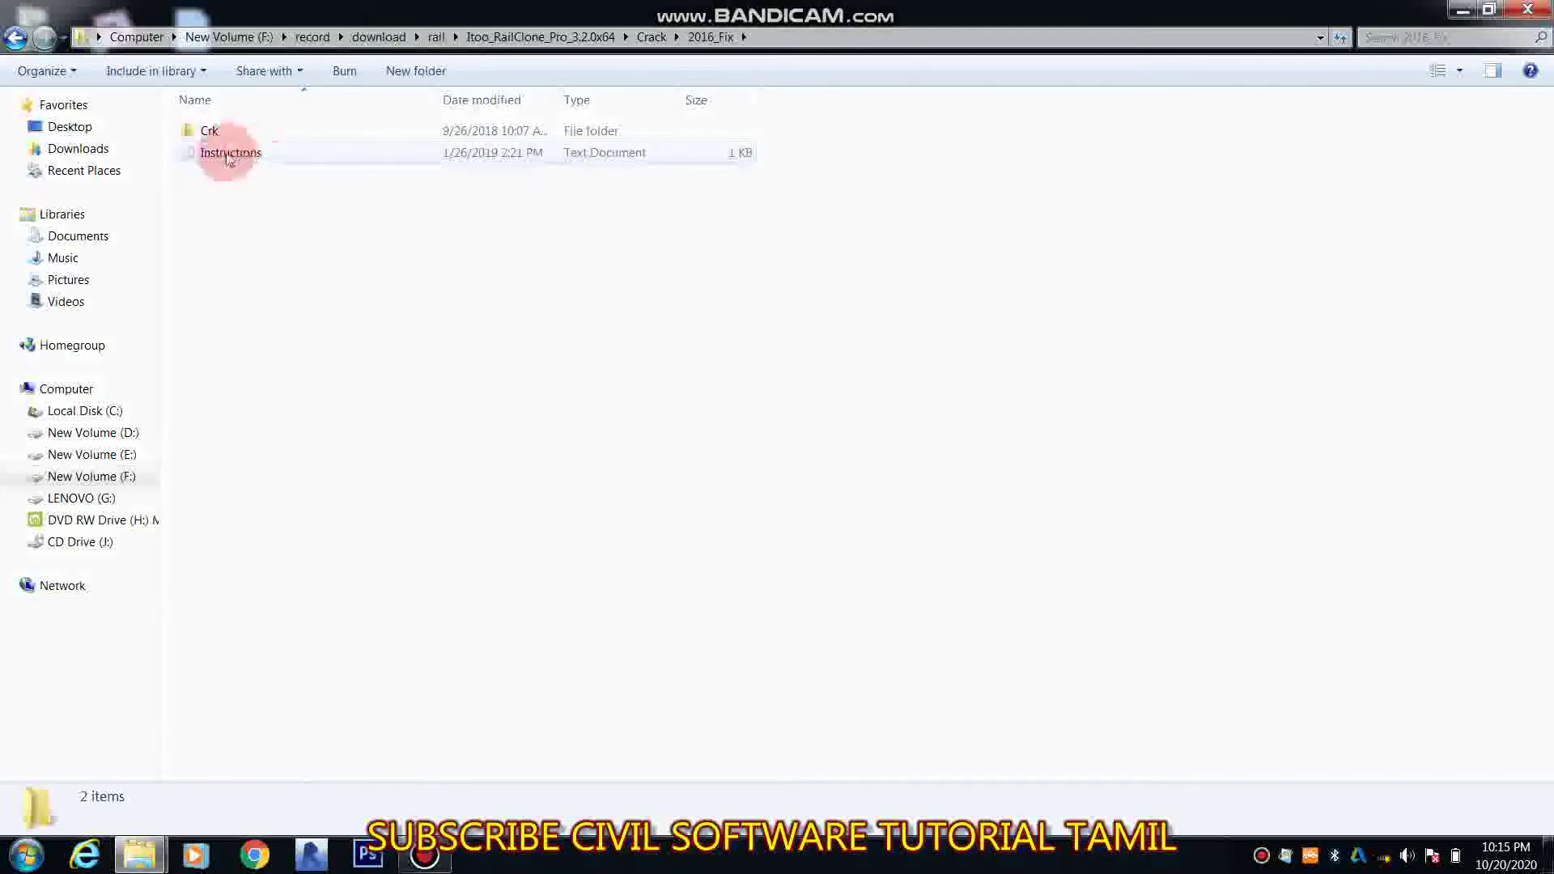
{"action": "double_click", "coordinate": [231, 136]}
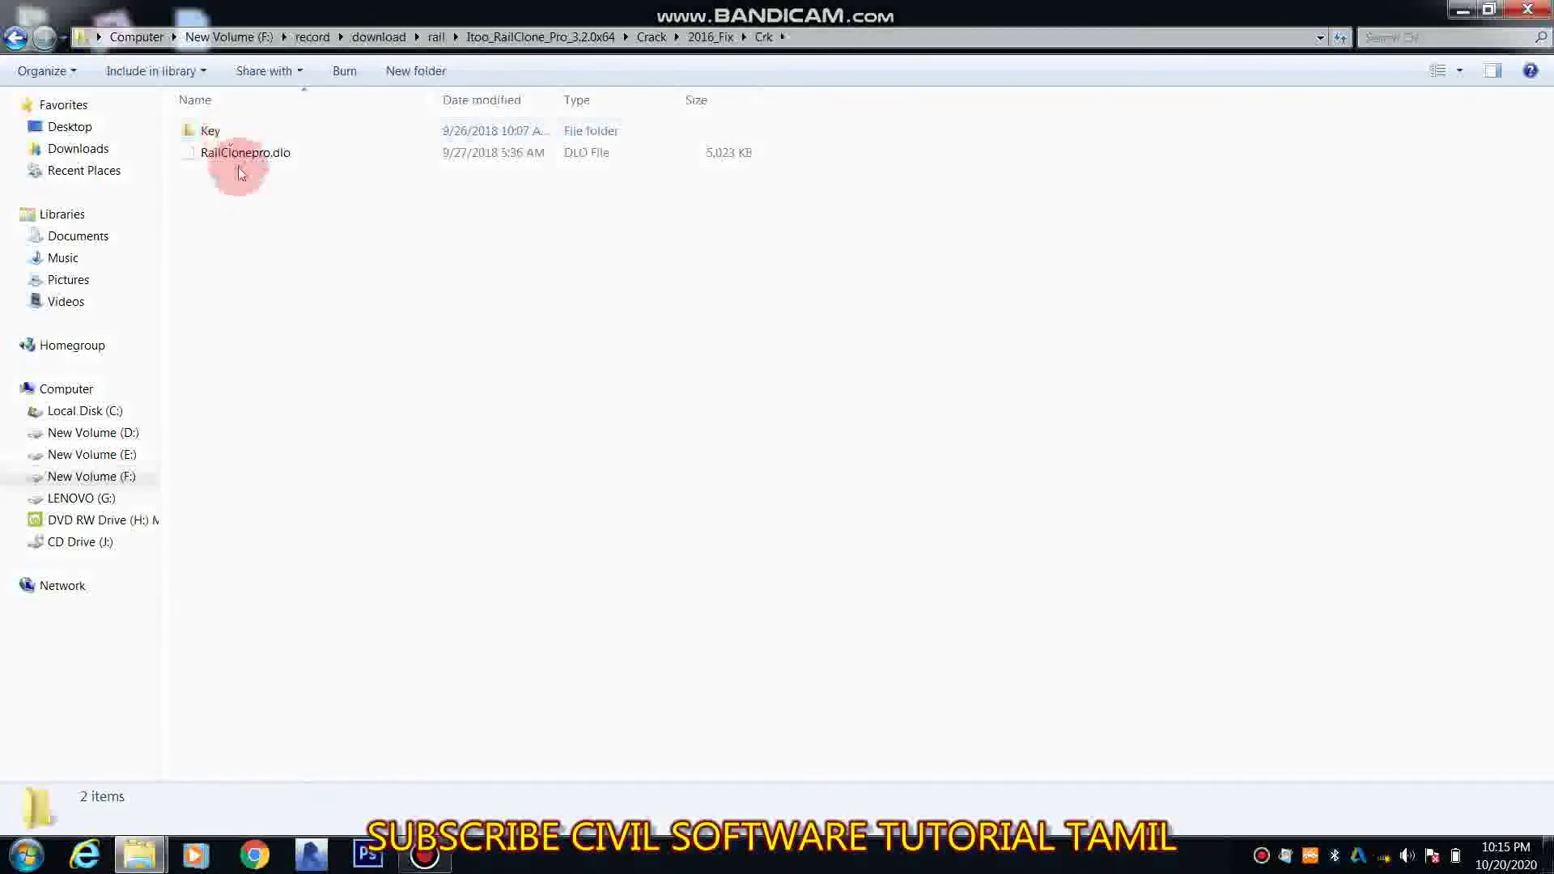
Open the 2016_Fix Instructions text file in a maximized Notepad window
{"action": "left_click", "coordinate": [15, 37]}
{"action": "double_click", "coordinate": [227, 153]}
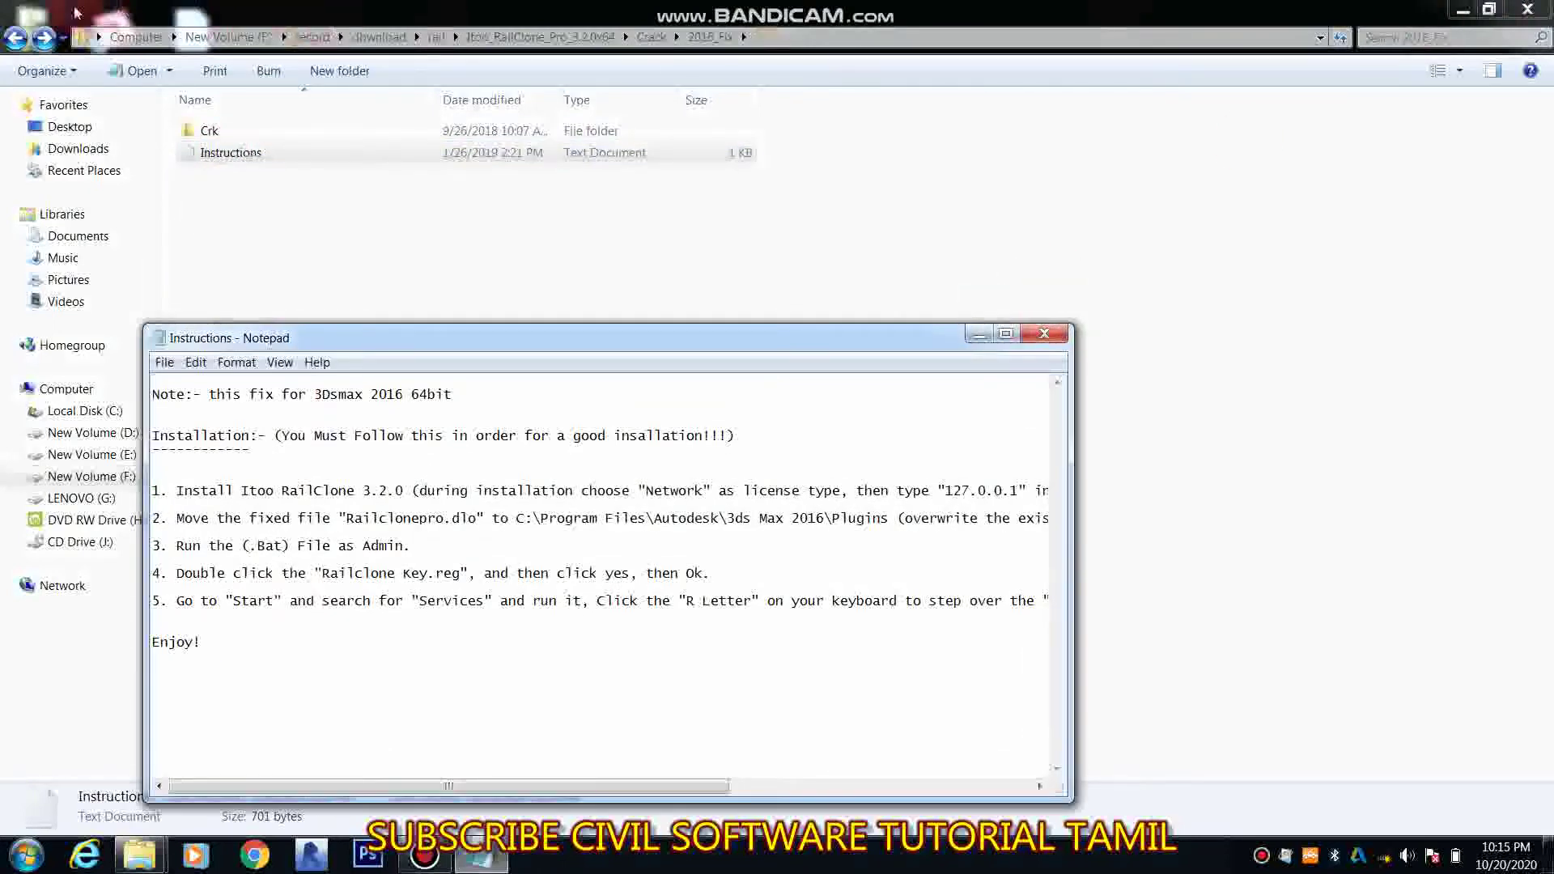
{"action": "left_click", "coordinate": [14, 38]}
{"action": "left_click", "coordinate": [12, 49]}
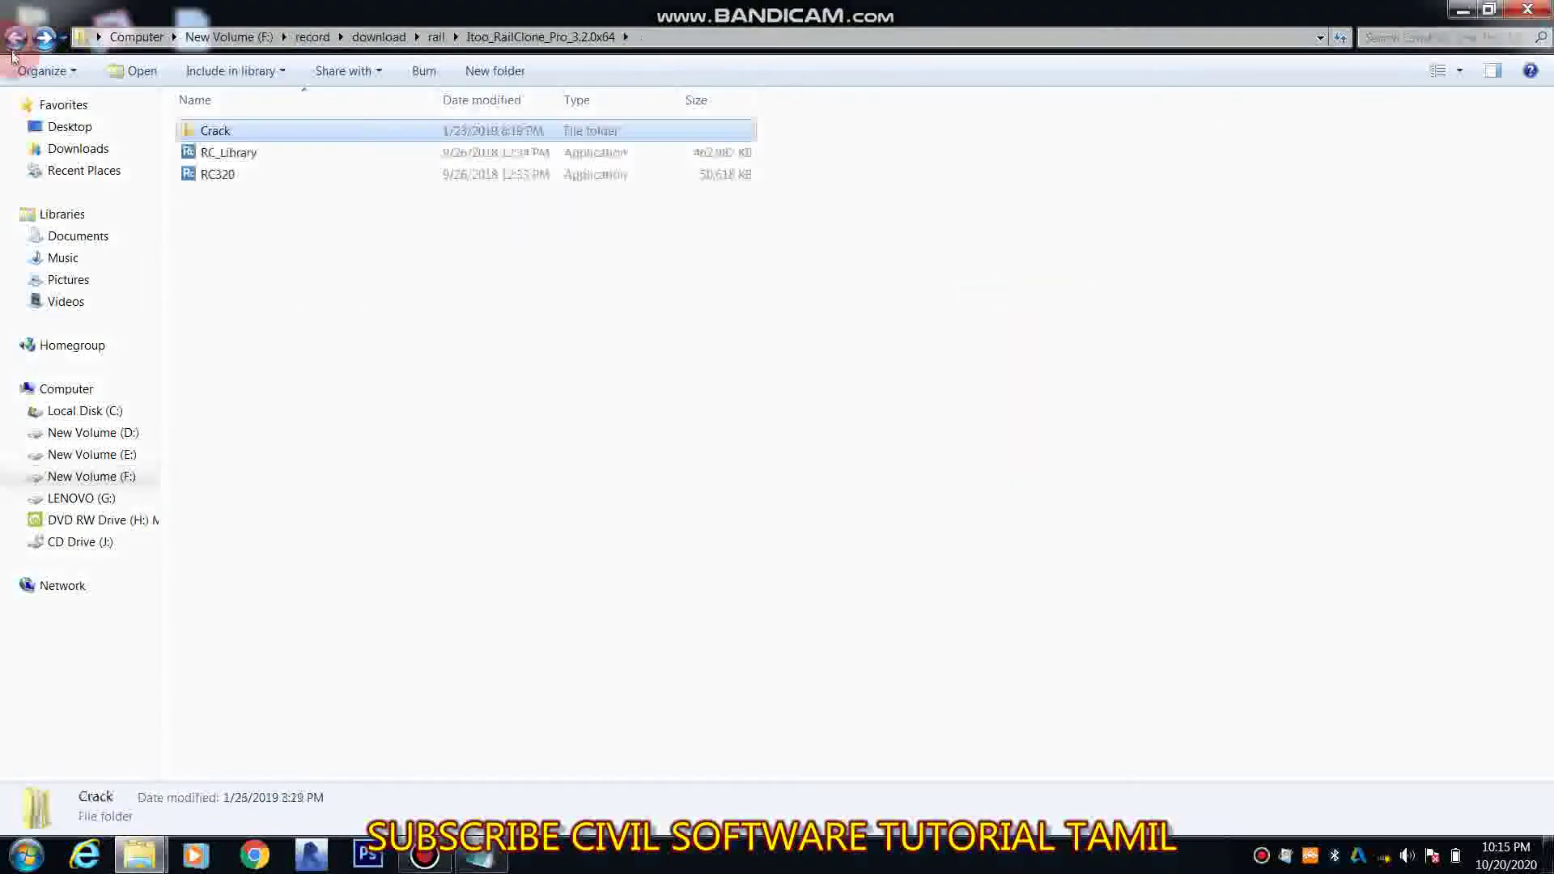
{"action": "left_click", "coordinate": [494, 858]}
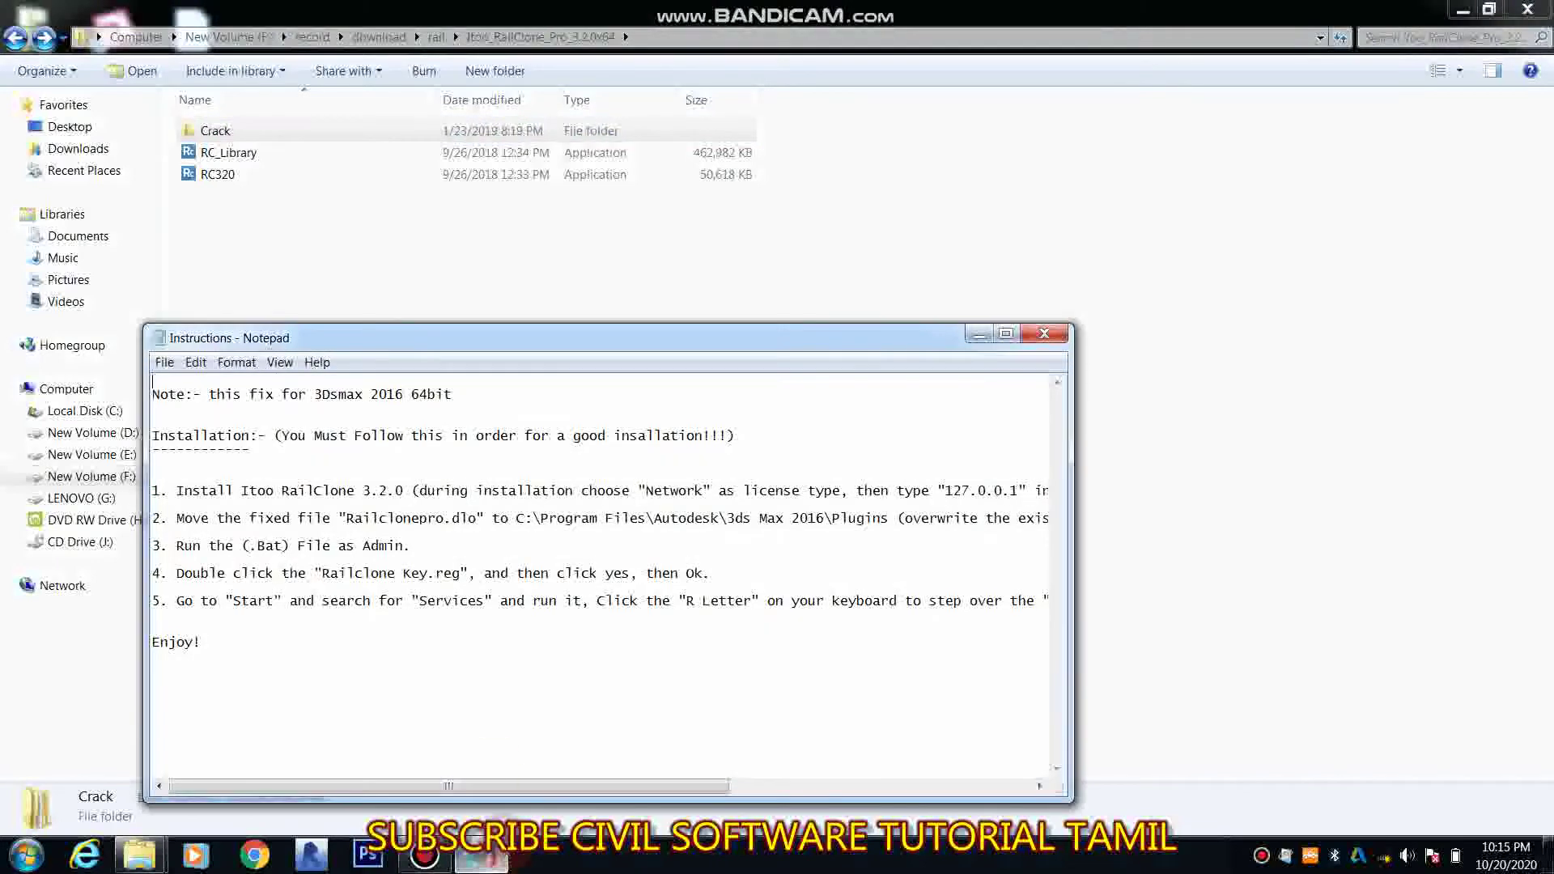
{"action": "left_click", "coordinate": [1008, 335]}
Read the first installation steps in the Notepad instructions, then minimize Notepad
{"action": "left_click", "coordinate": [10, 160]}
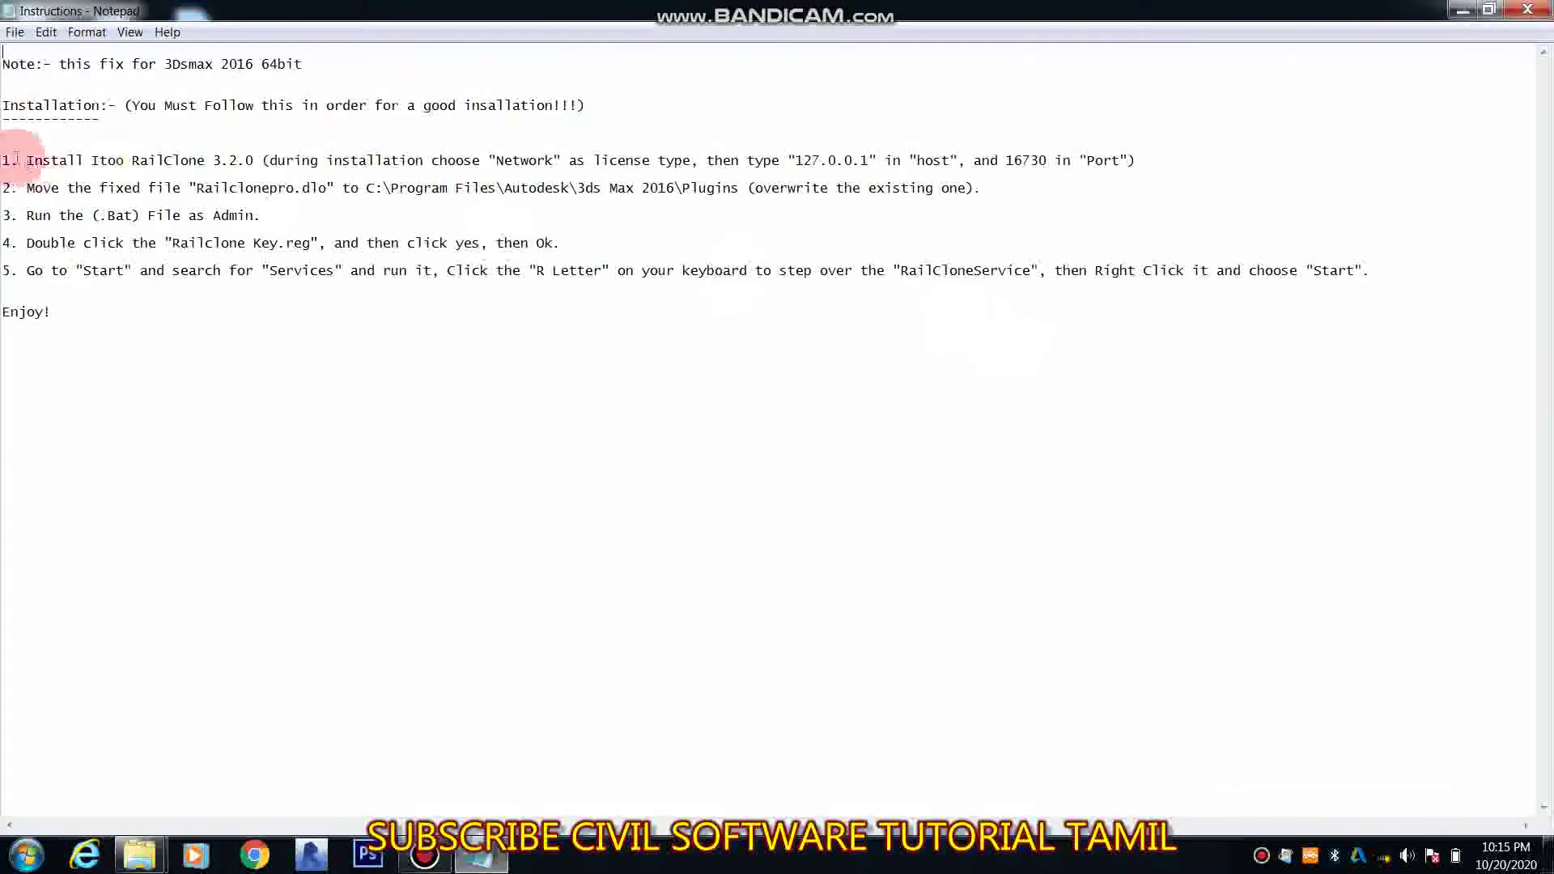
{"action": "left_click", "coordinate": [256, 118]}
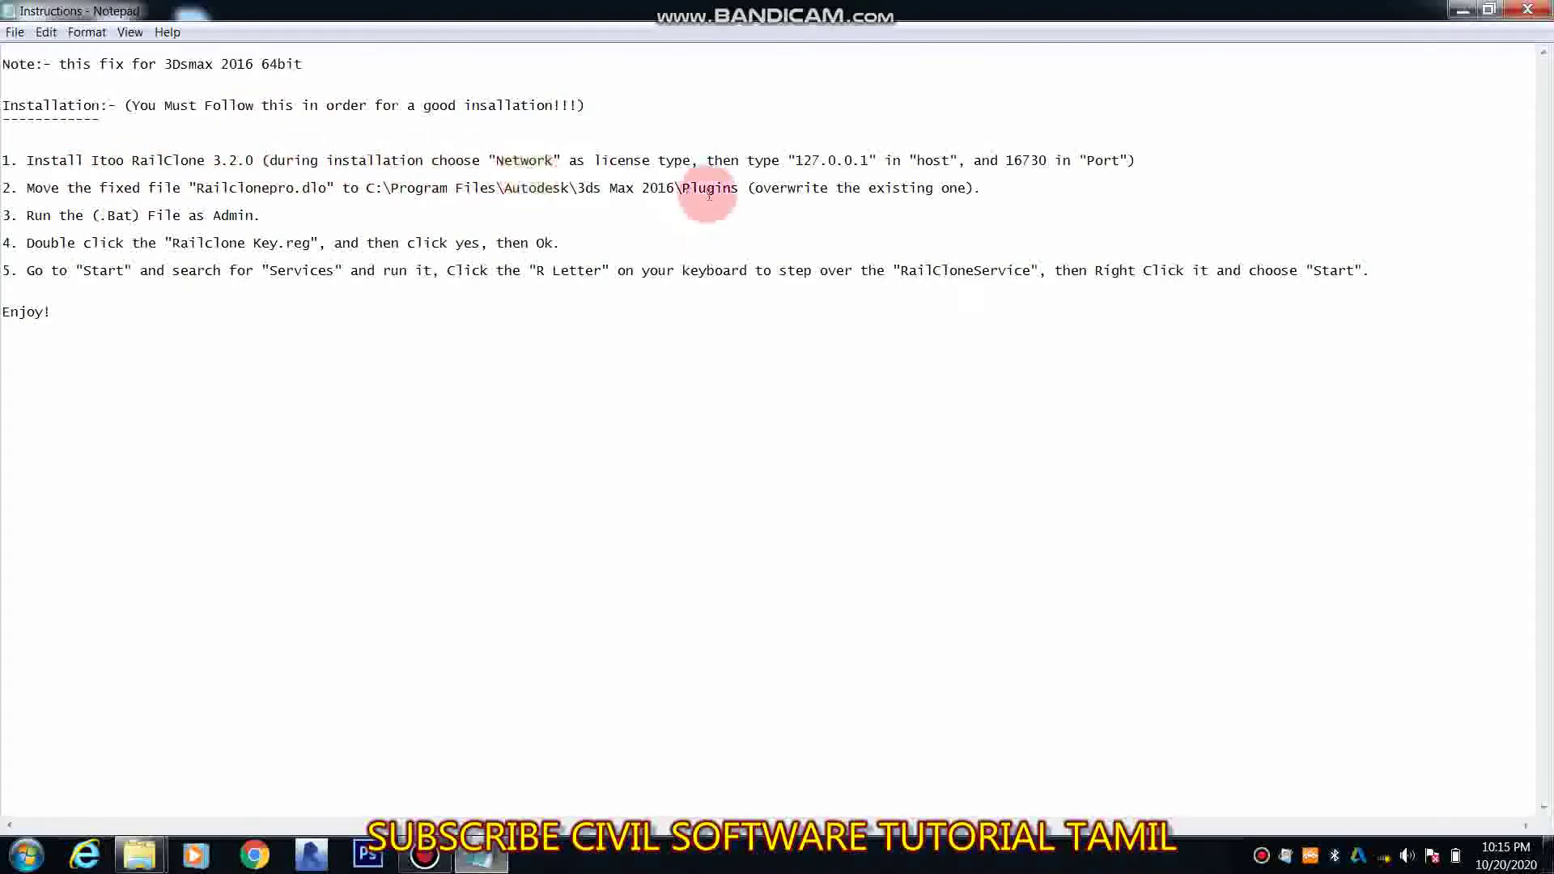
{"action": "left_click", "coordinate": [1463, 9]}
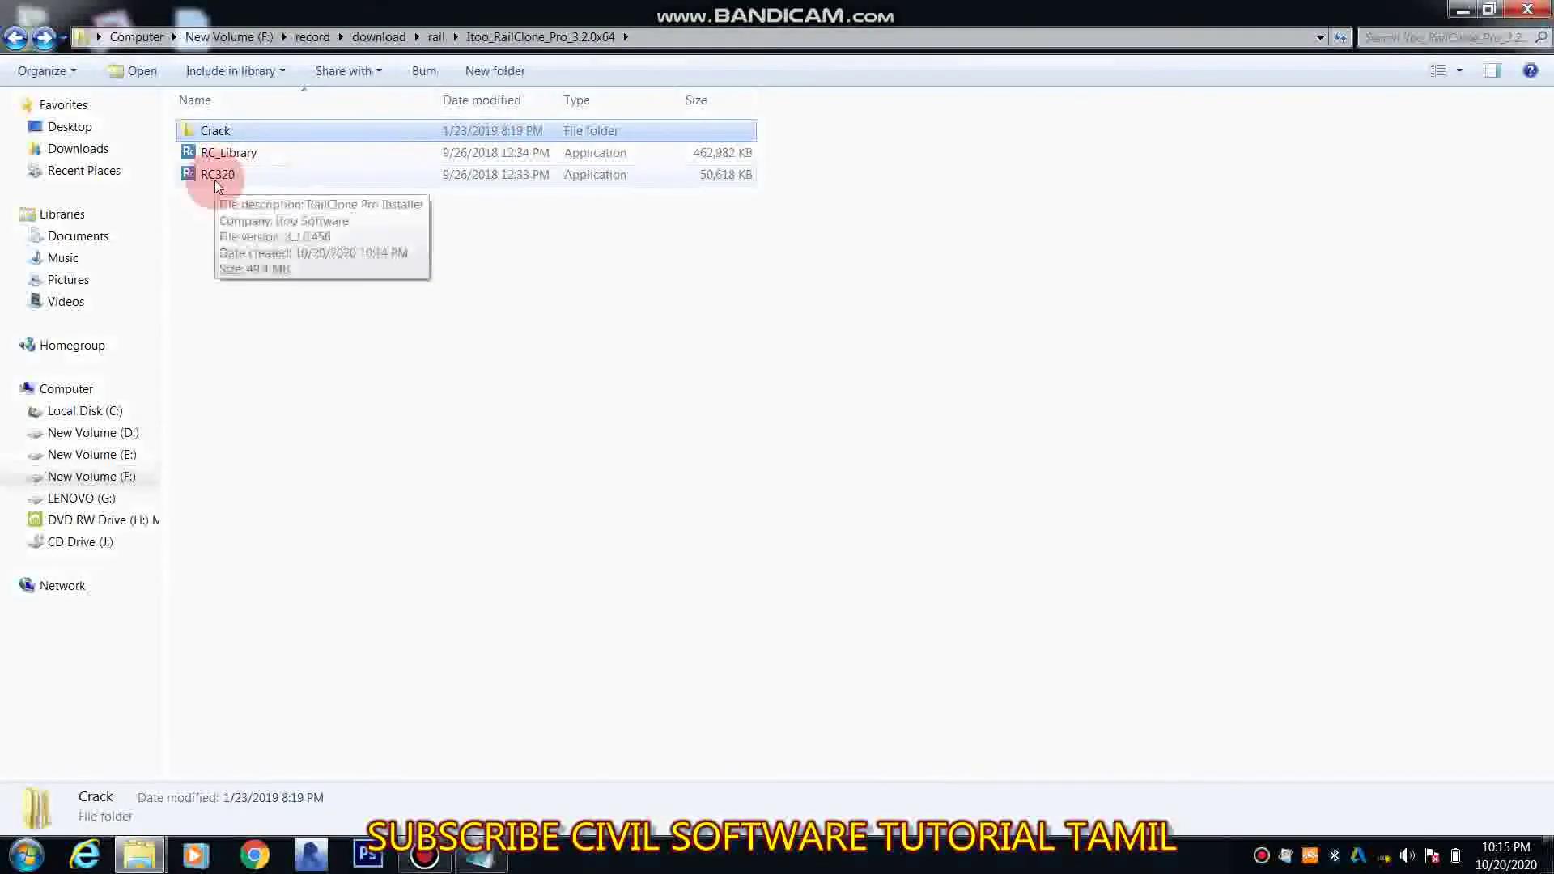
Peek into the Crack folder, then select the RC320 installer in Itoo_RailClone_Pro_3.2.0x64
{"action": "left_click", "coordinate": [15, 36]}
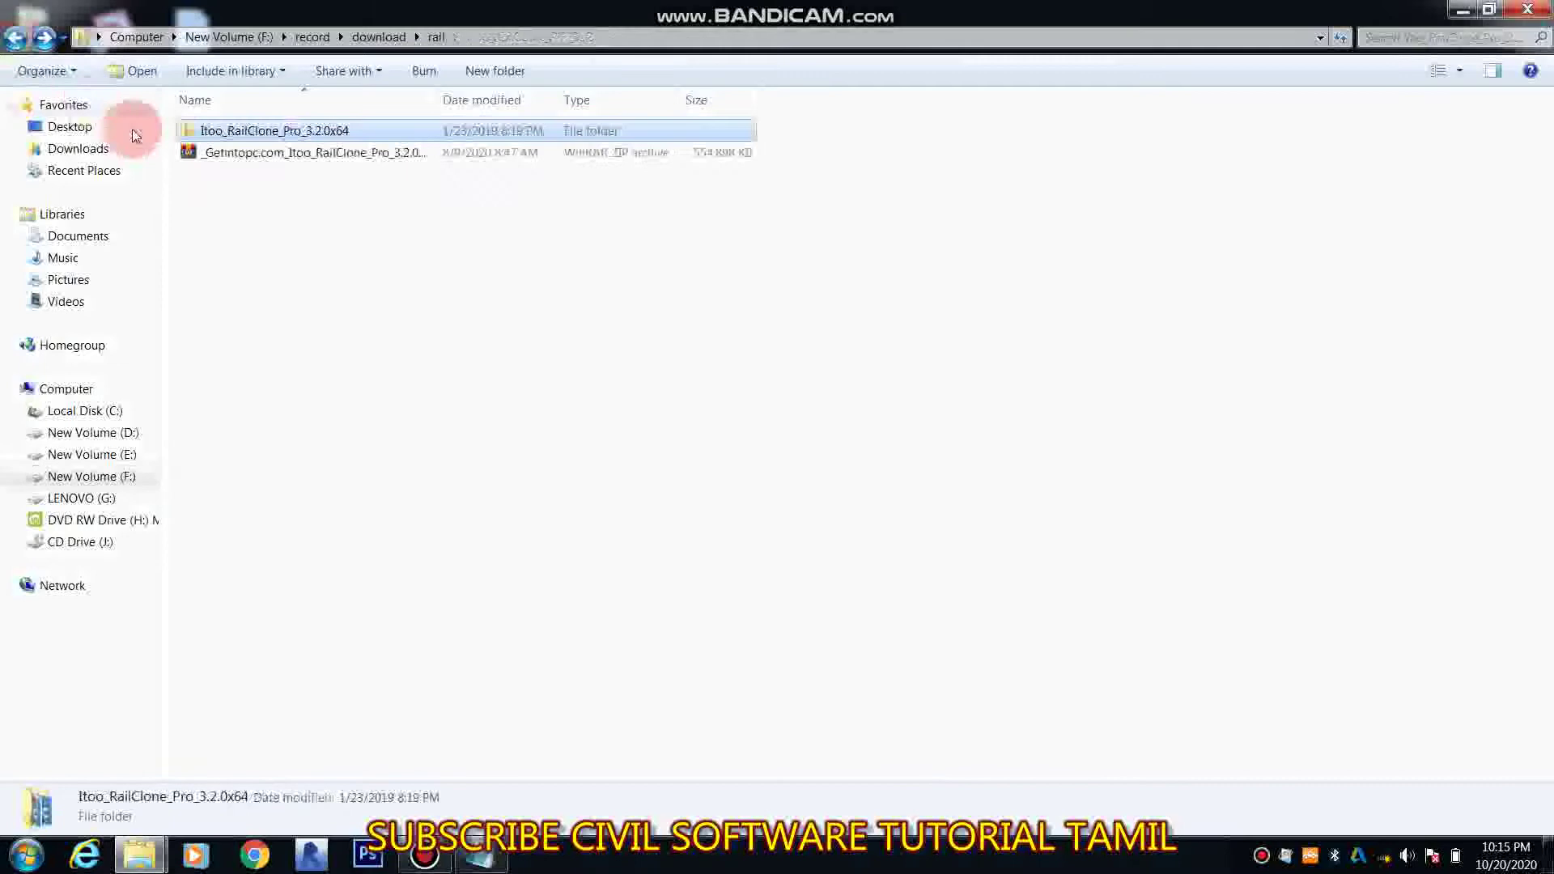
{"action": "double_click", "coordinate": [277, 130]}
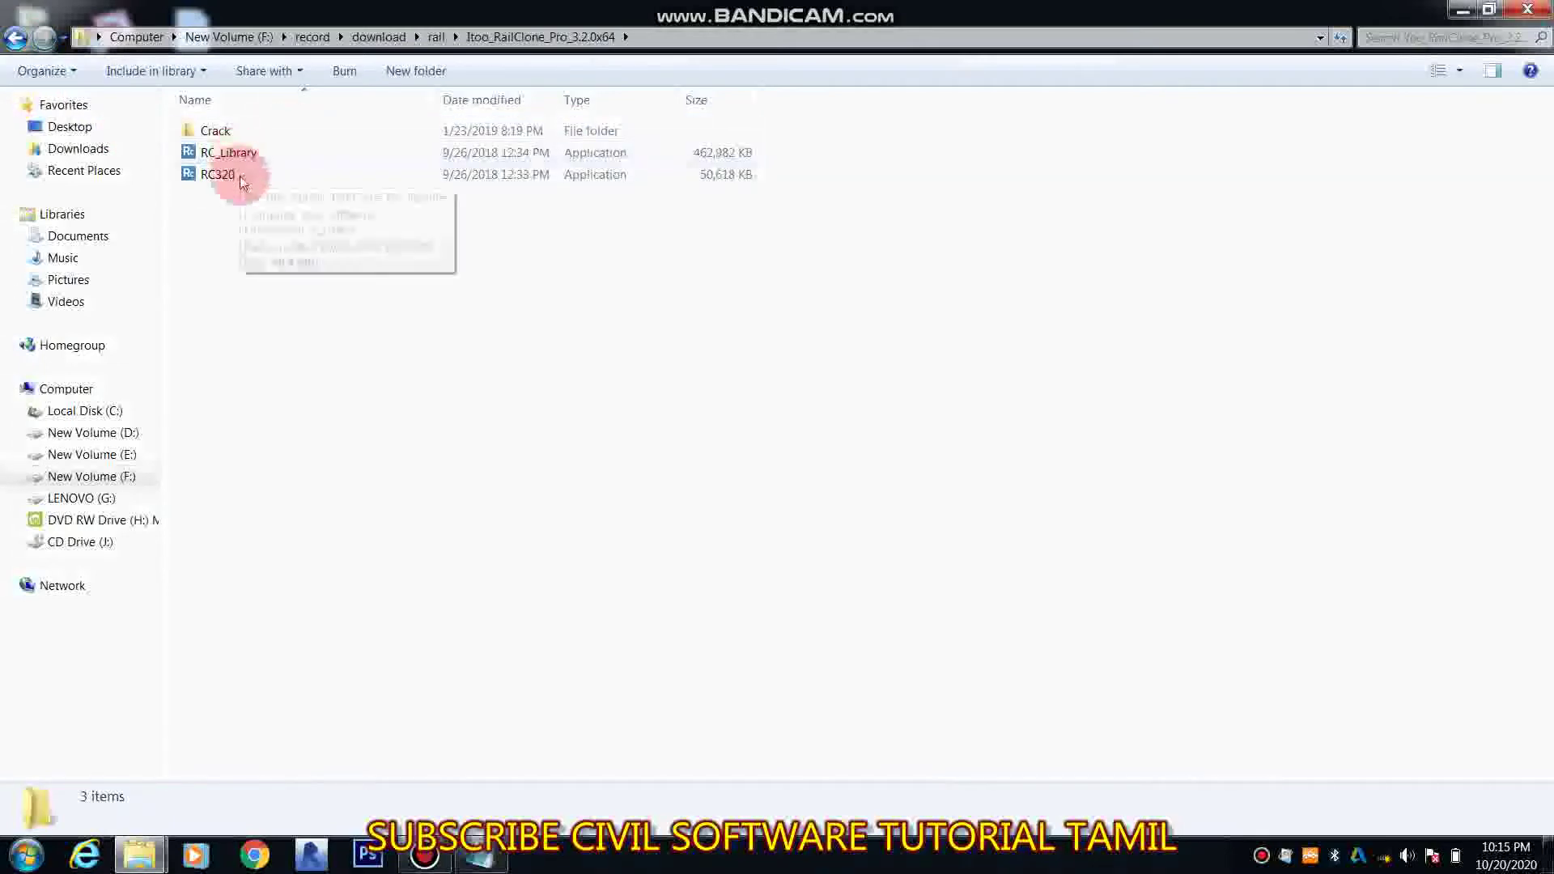
{"action": "double_click", "coordinate": [217, 136]}
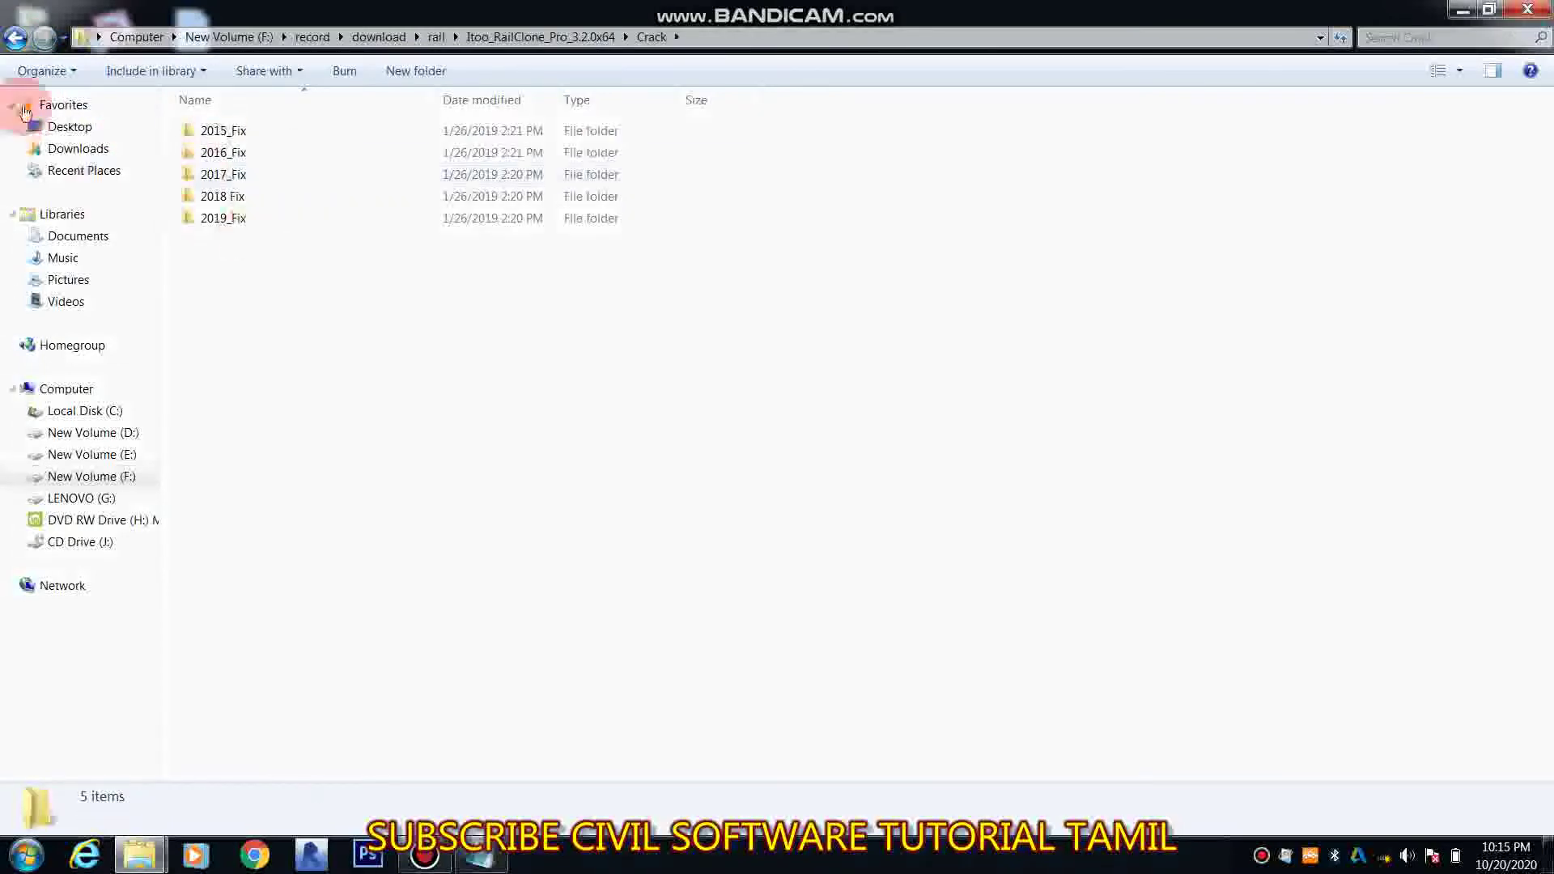
{"action": "left_click", "coordinate": [15, 36]}
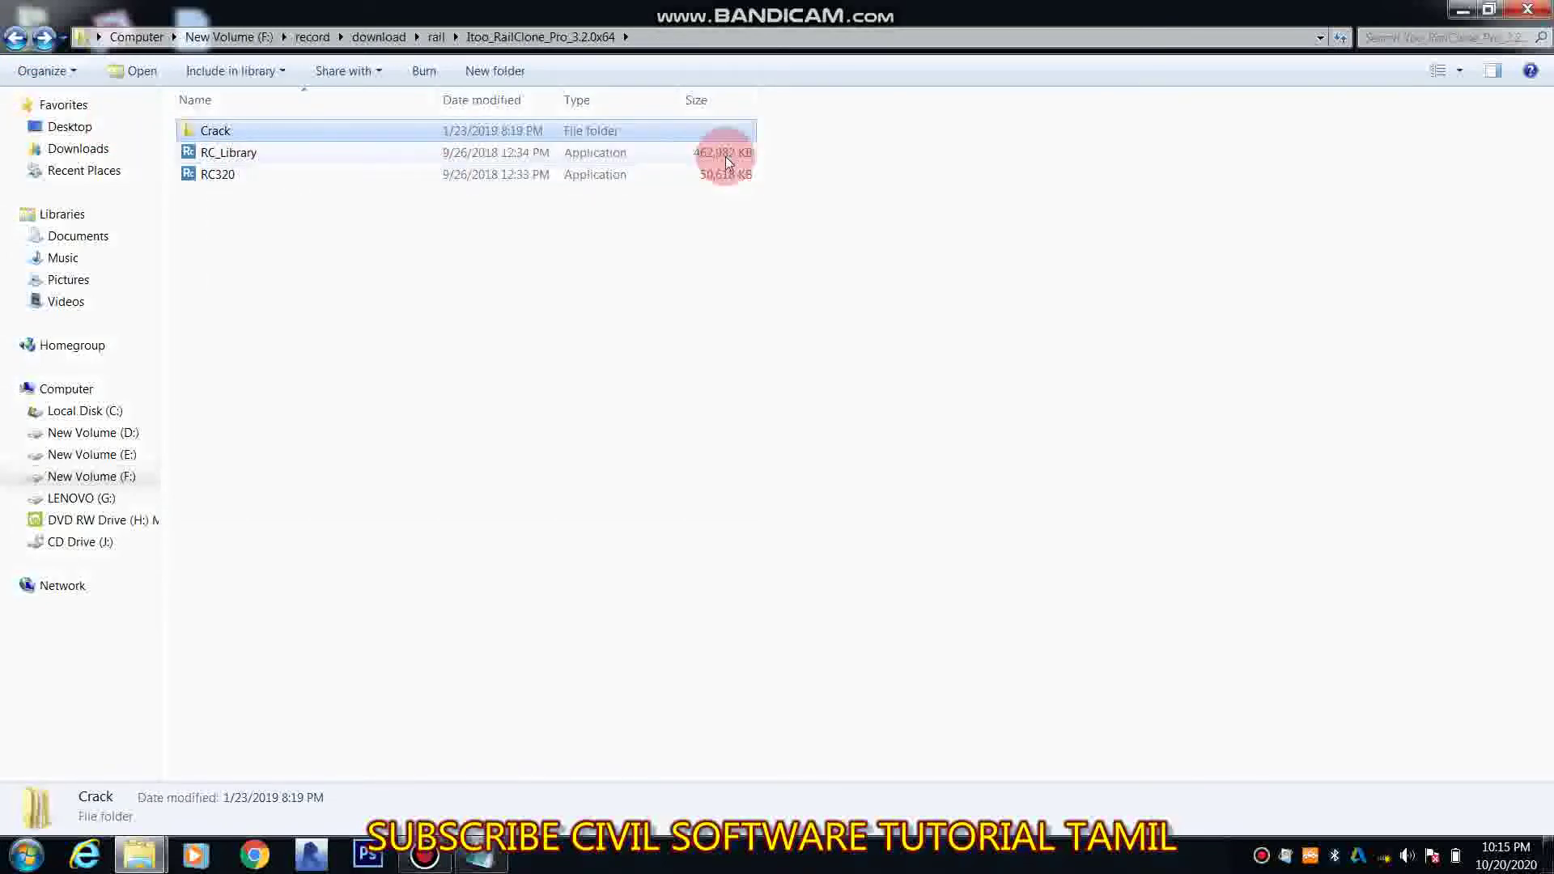
{"action": "left_click", "coordinate": [680, 179]}
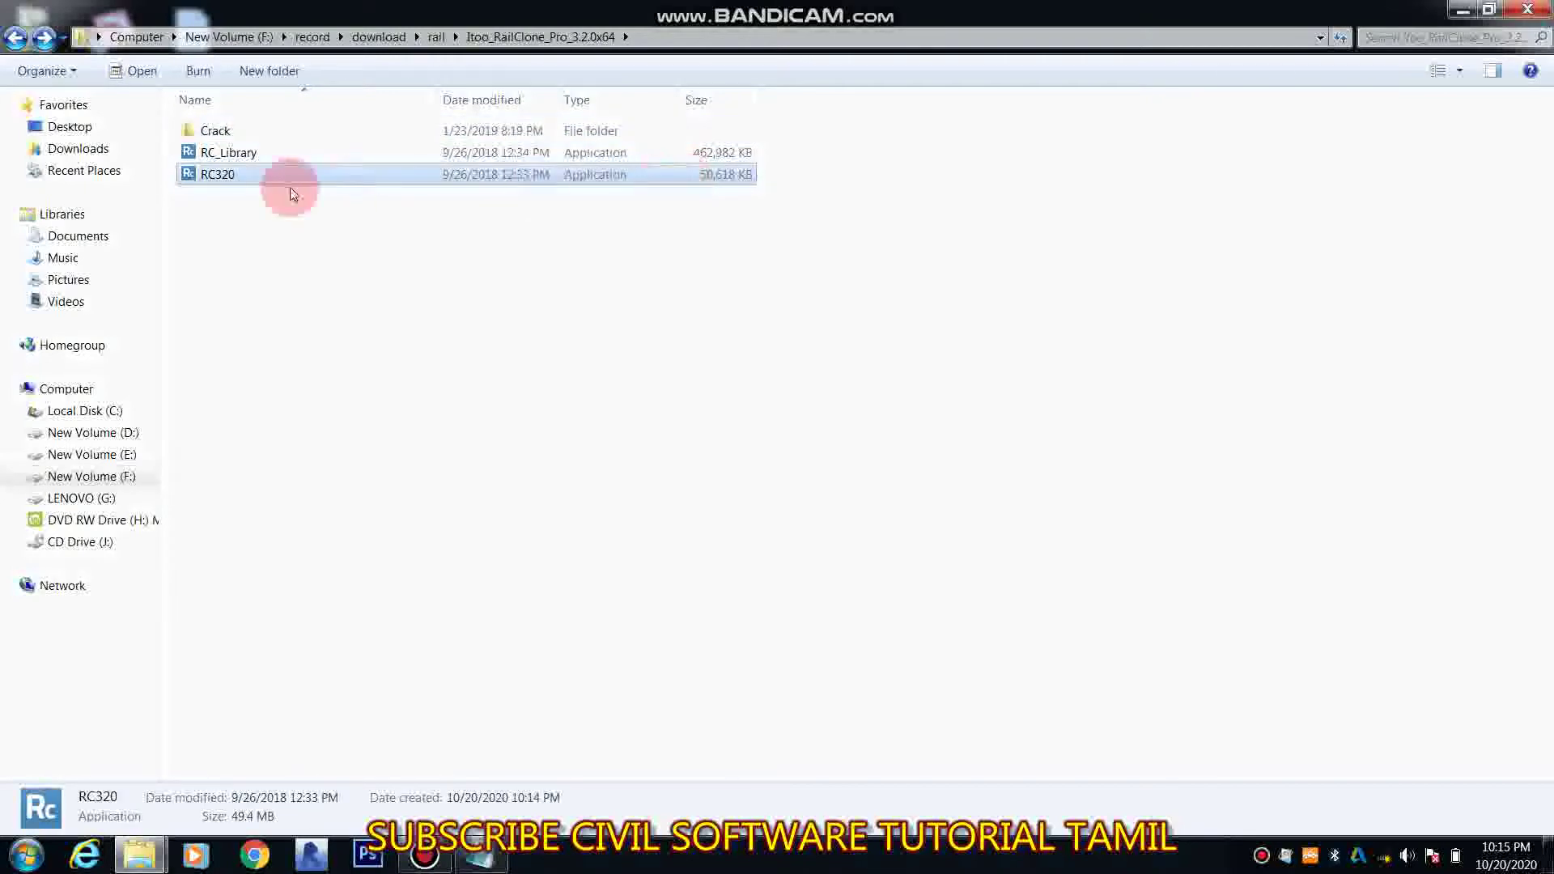
Run the RC320 installer as administrator and accept the licence agreement
{"action": "right_click", "coordinate": [565, 172]}
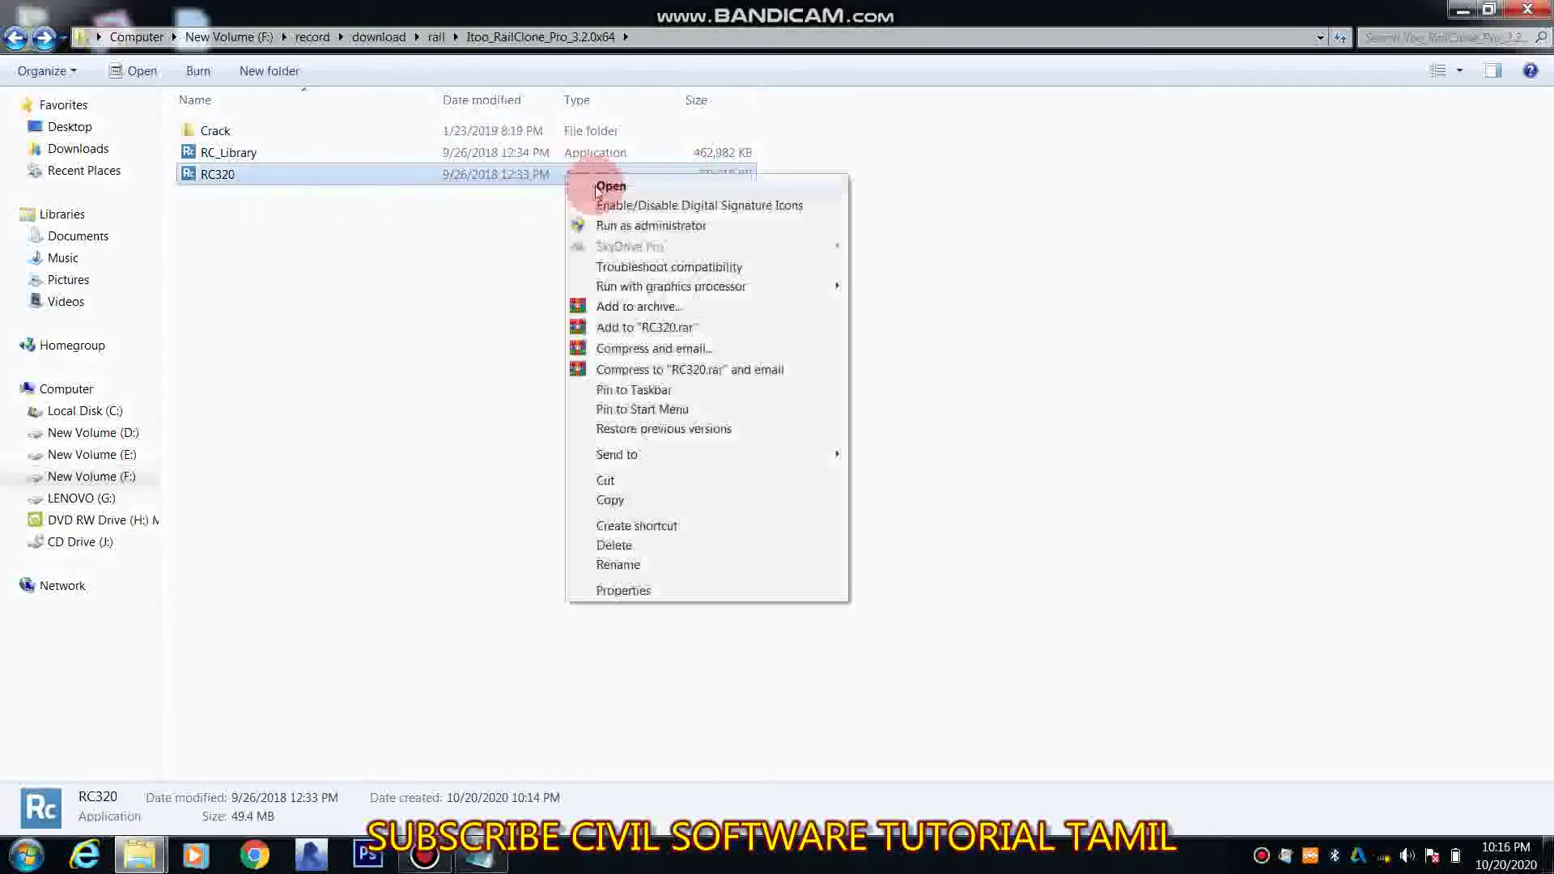
{"action": "left_click", "coordinate": [613, 225]}
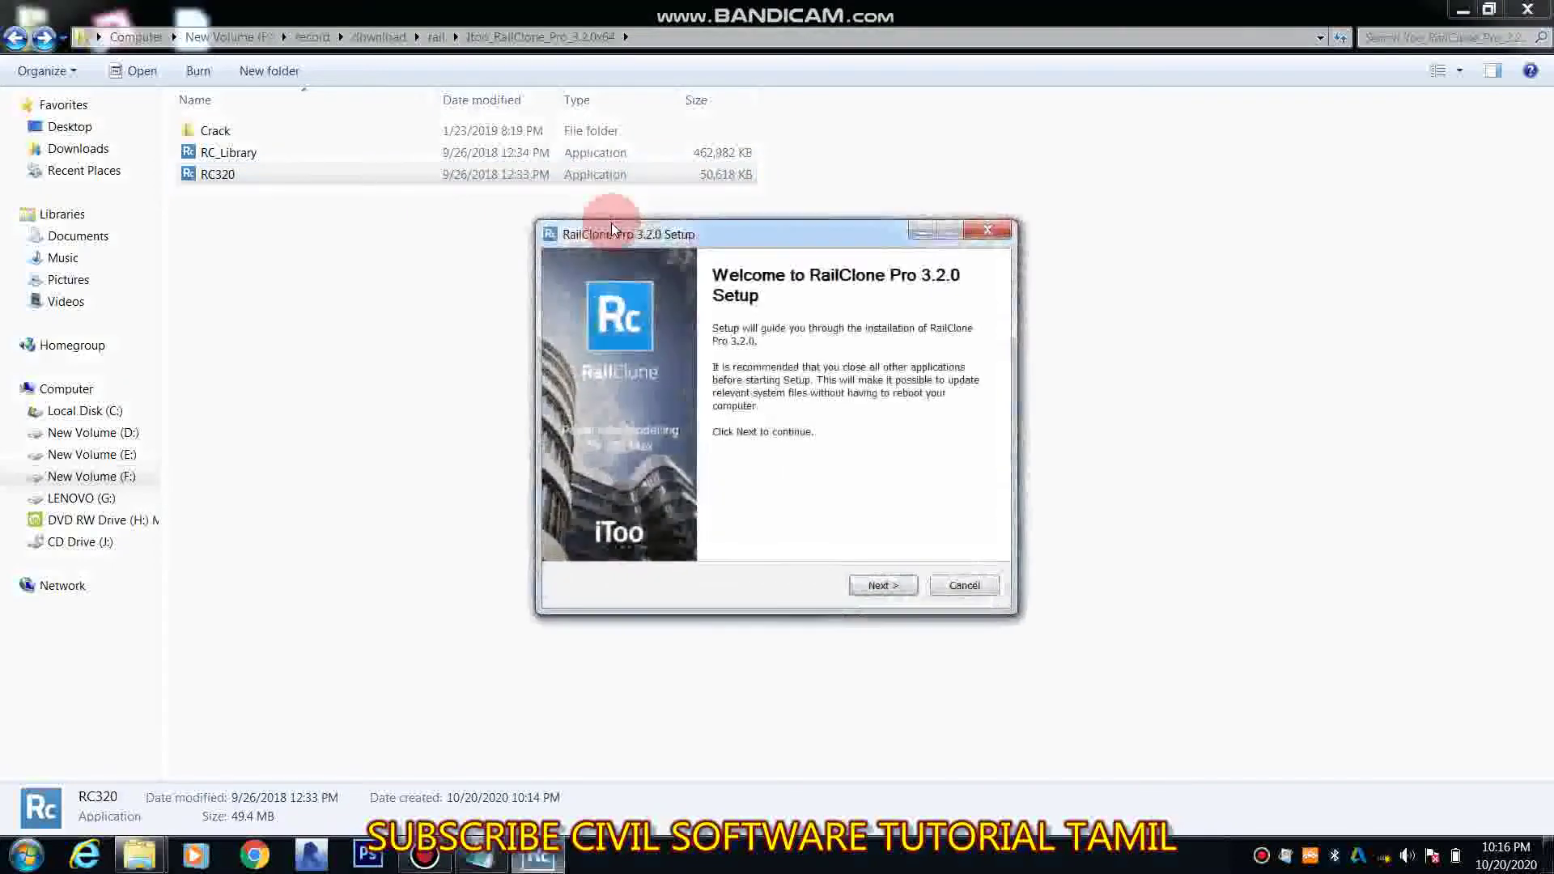
{"action": "left_click", "coordinate": [885, 587]}
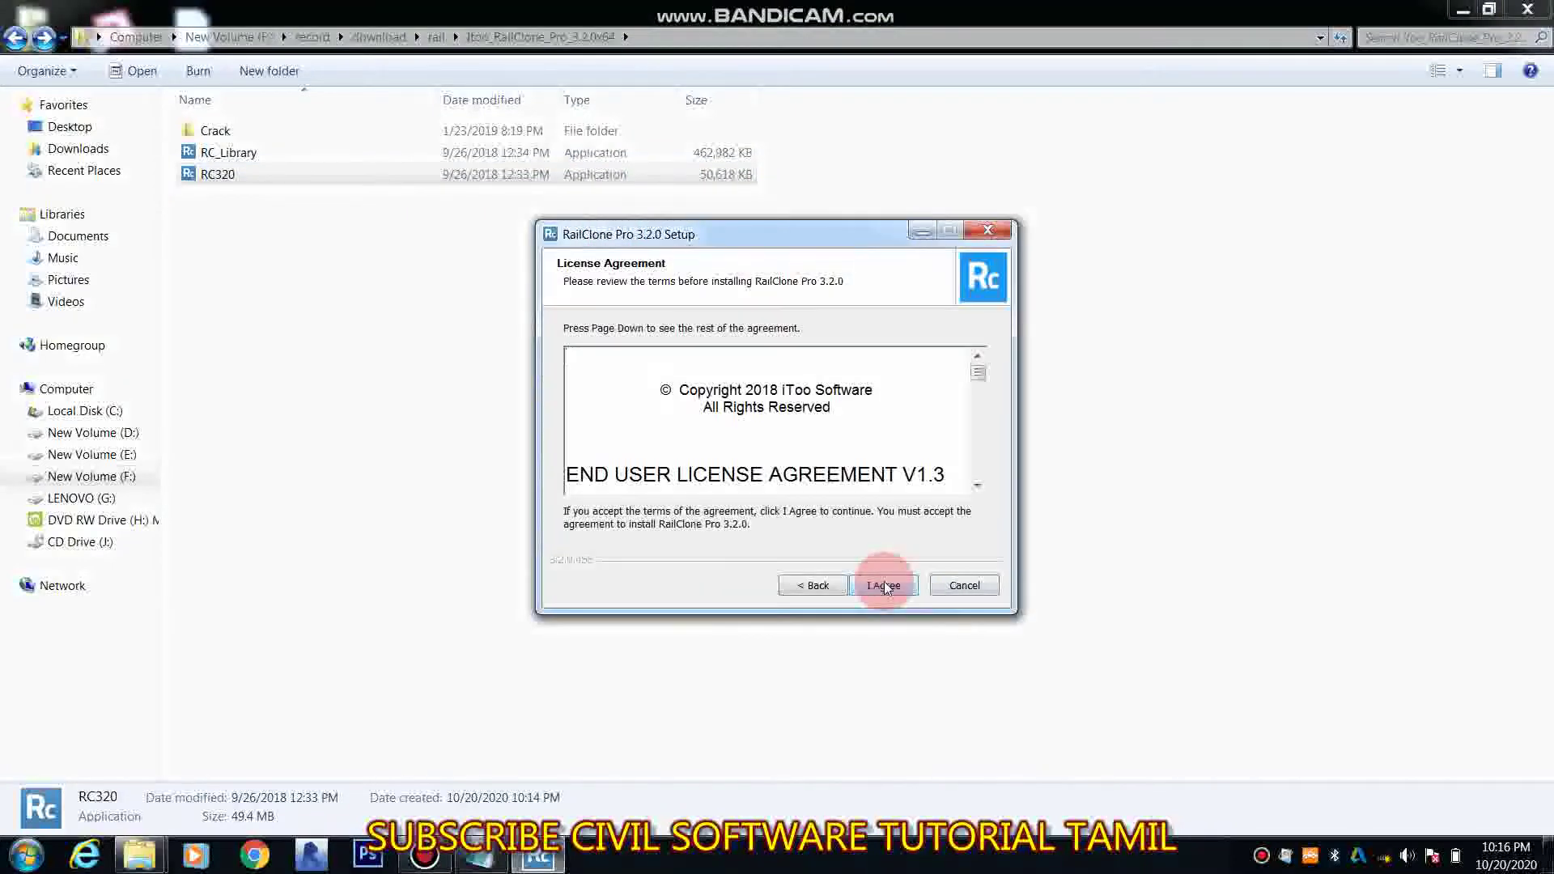
{"action": "left_click", "coordinate": [894, 590]}
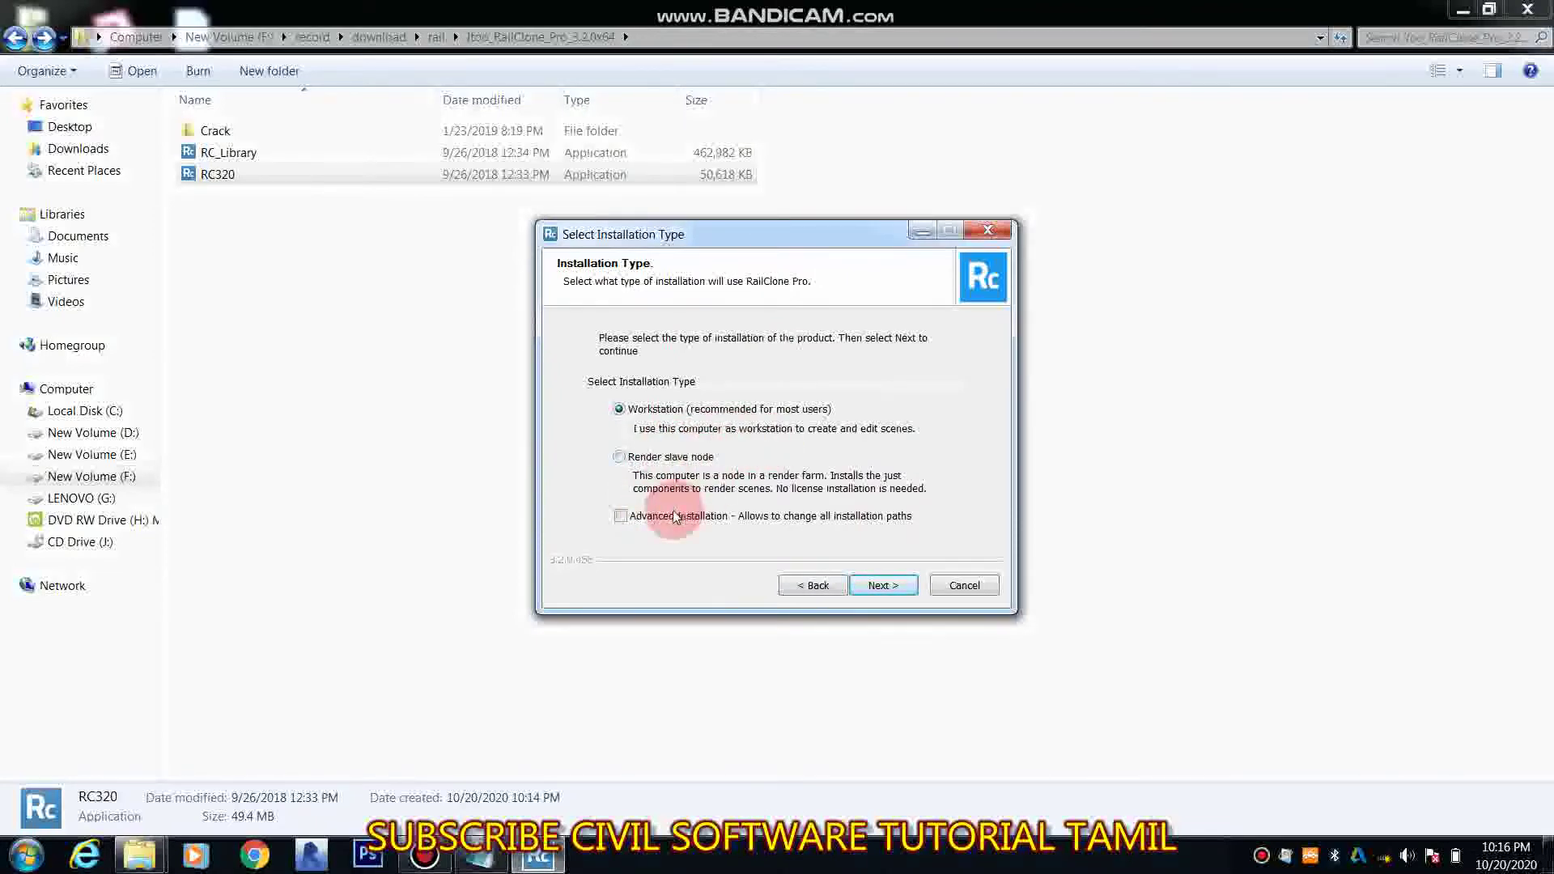
{"action": "left_click", "coordinate": [482, 858]}
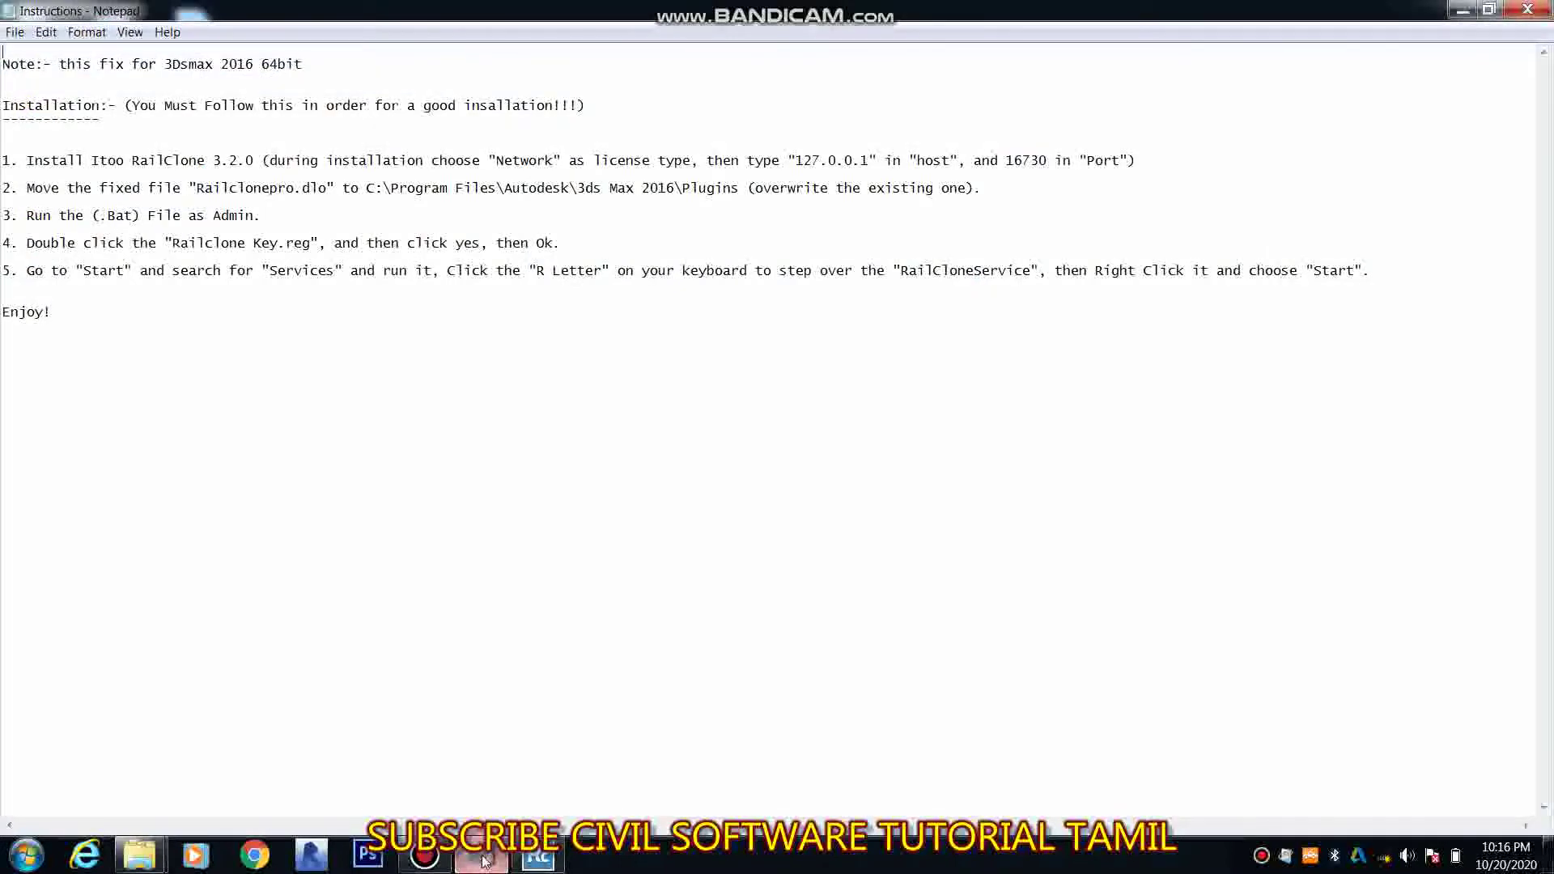
{"action": "left_click", "coordinate": [482, 858]}
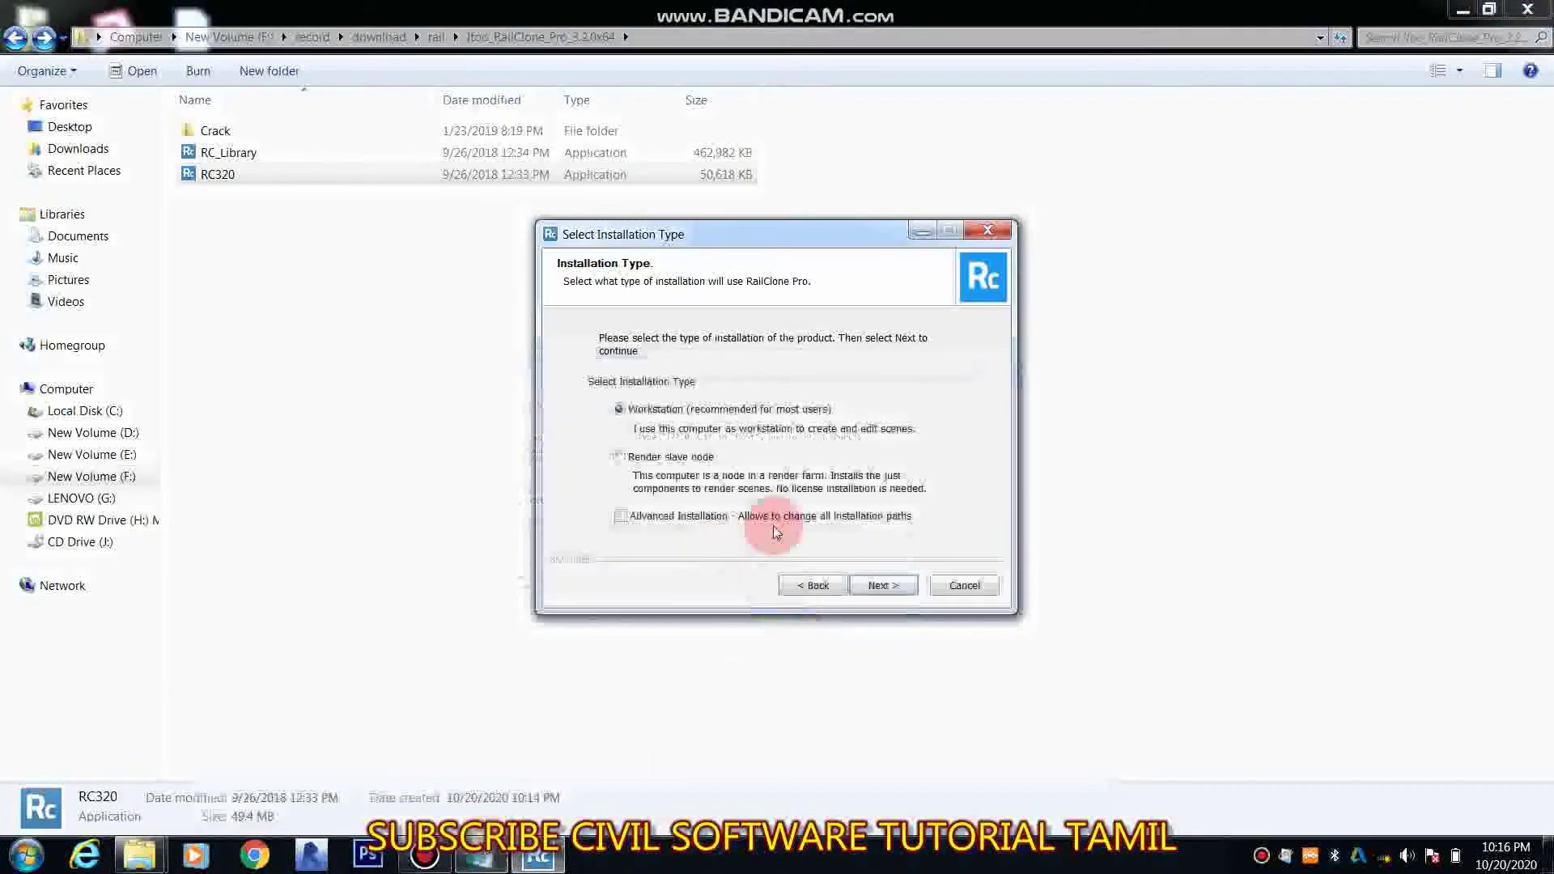
Keep the Workstation install type and choose a Network/Floating License
{"action": "left_click", "coordinate": [889, 586]}
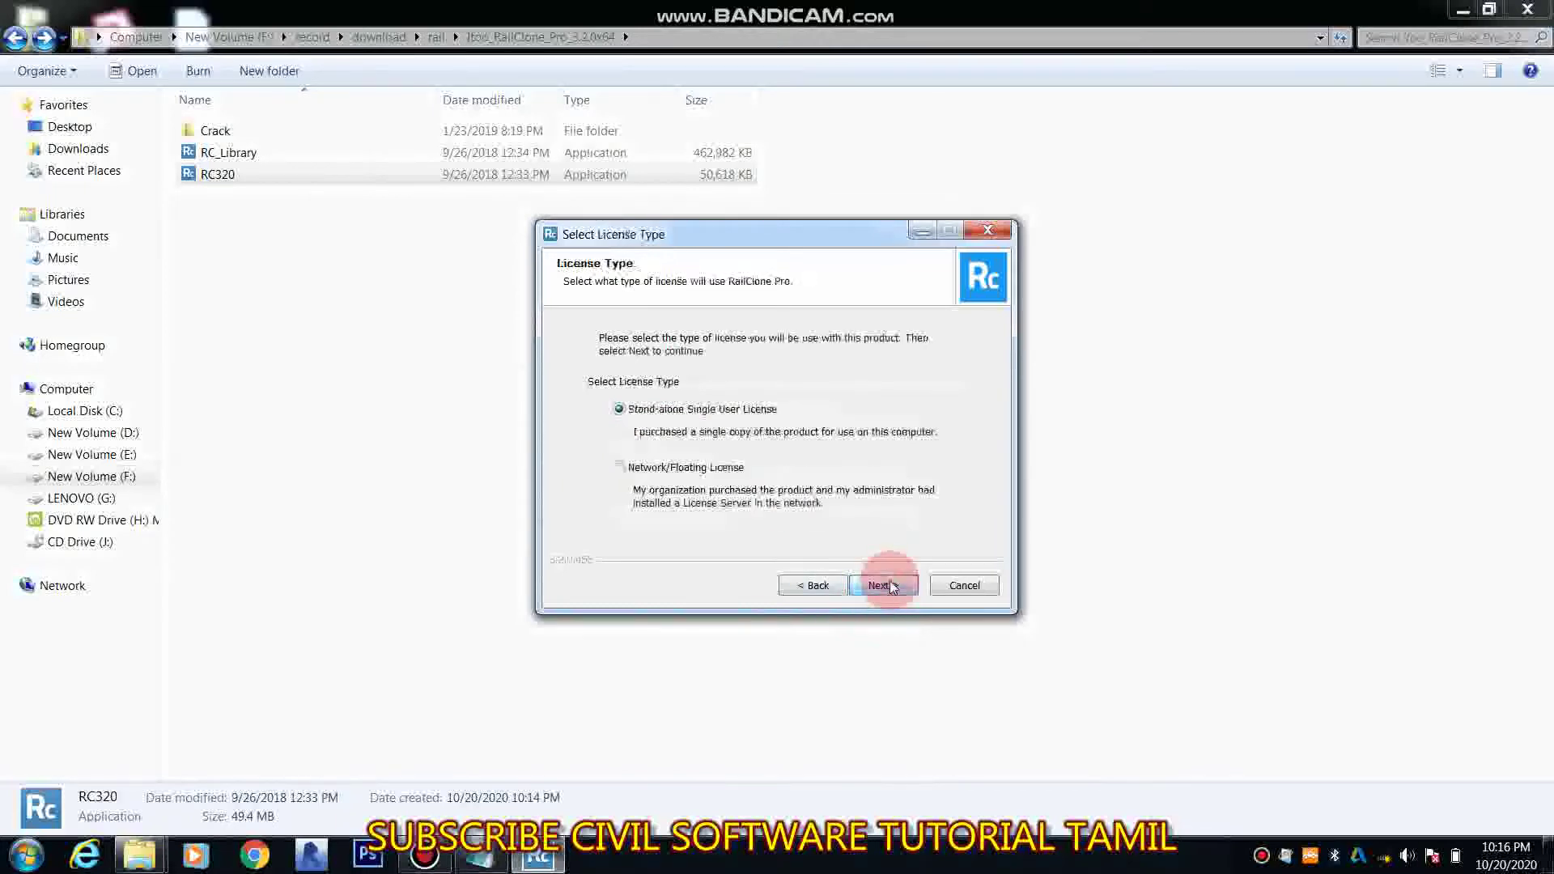
{"action": "left_click", "coordinate": [816, 506]}
{"action": "left_click", "coordinate": [482, 858]}
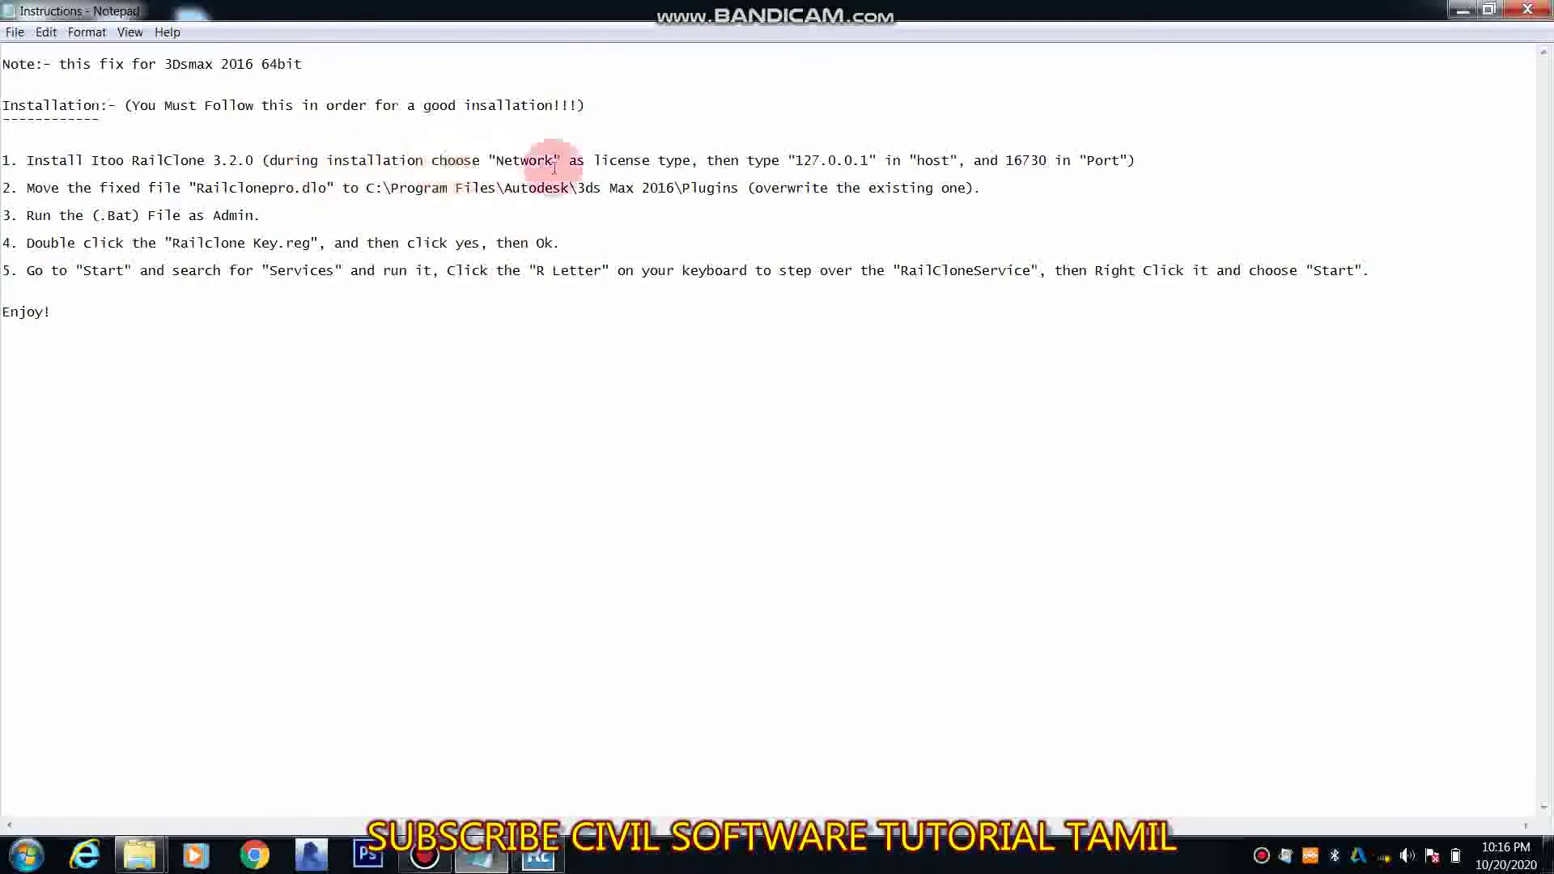
{"action": "left_click", "coordinate": [1462, 10]}
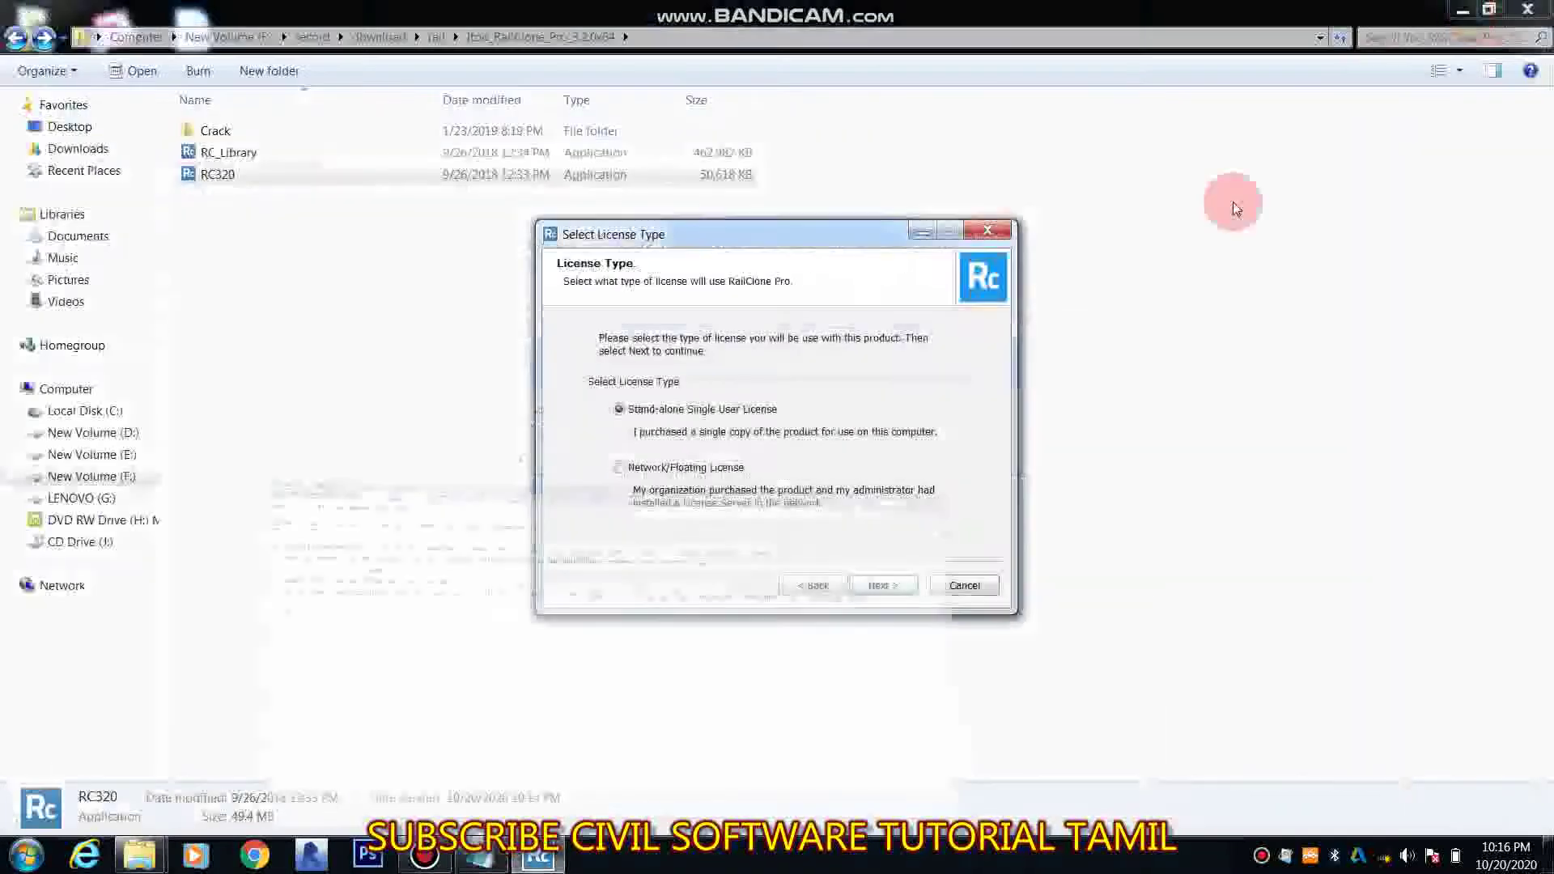
{"action": "left_click", "coordinate": [652, 468]}
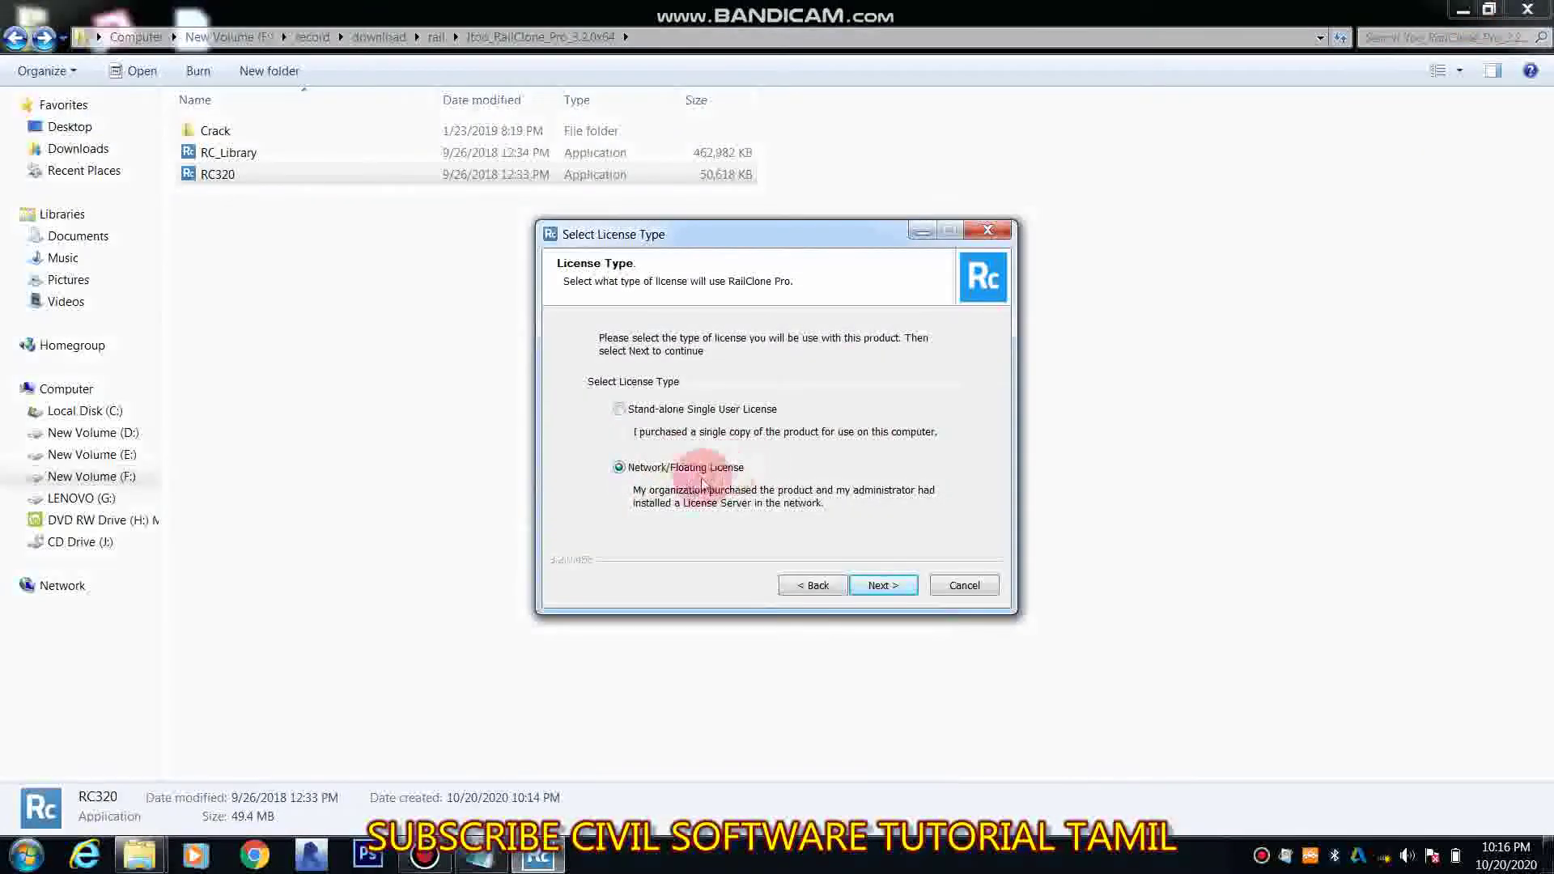
{"action": "left_click", "coordinate": [883, 585]}
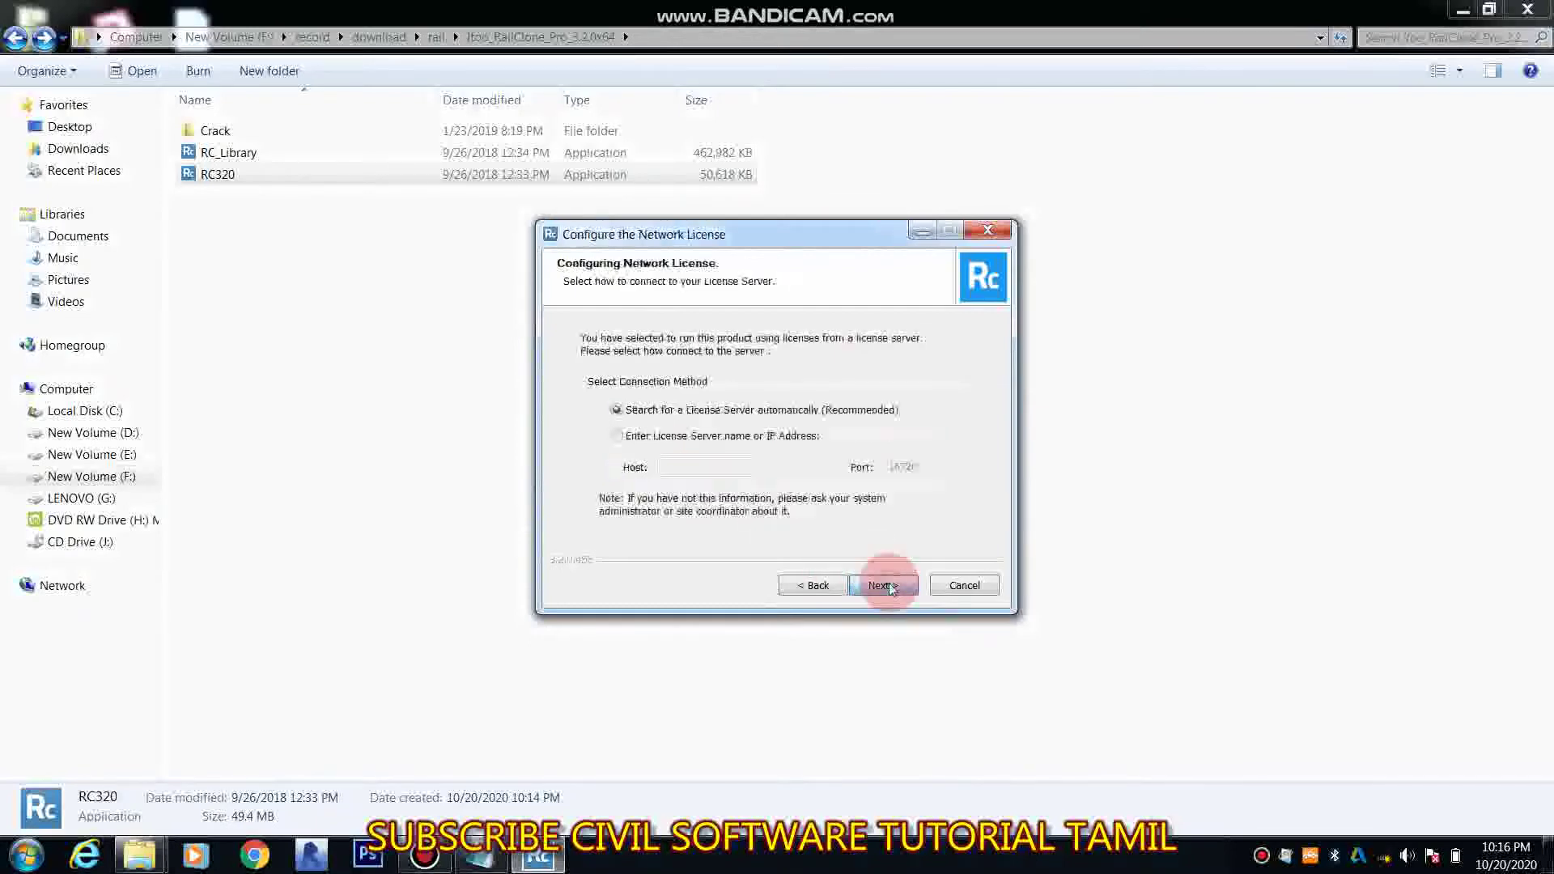
Choose manual licence server entry and paste host 127.0.0.1 copied from the notes
{"action": "left_click", "coordinate": [635, 441]}
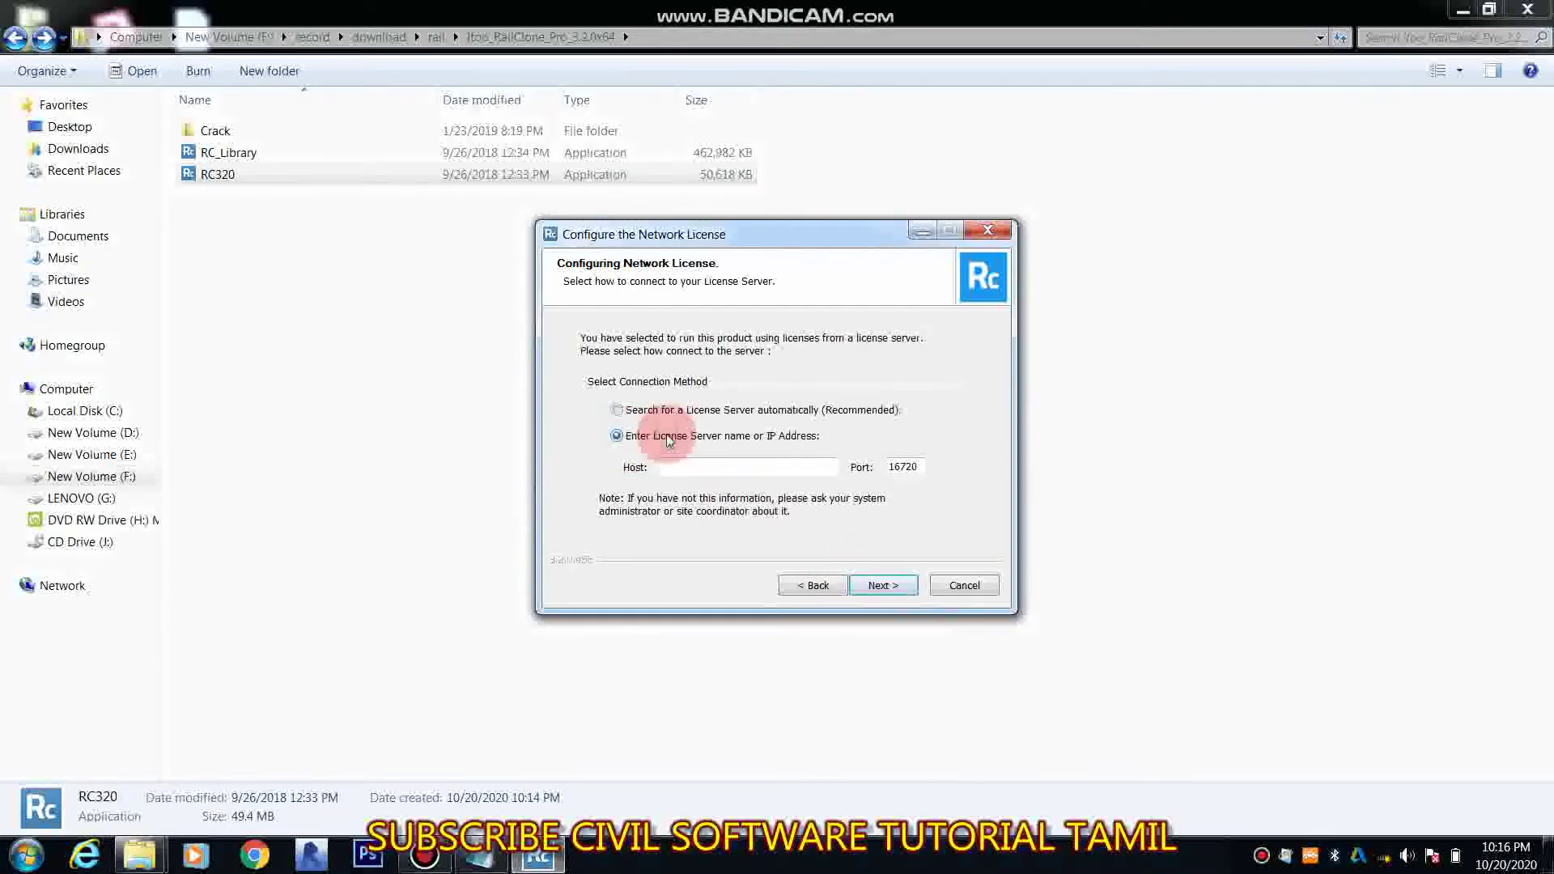
{"action": "left_click", "coordinate": [482, 856]}
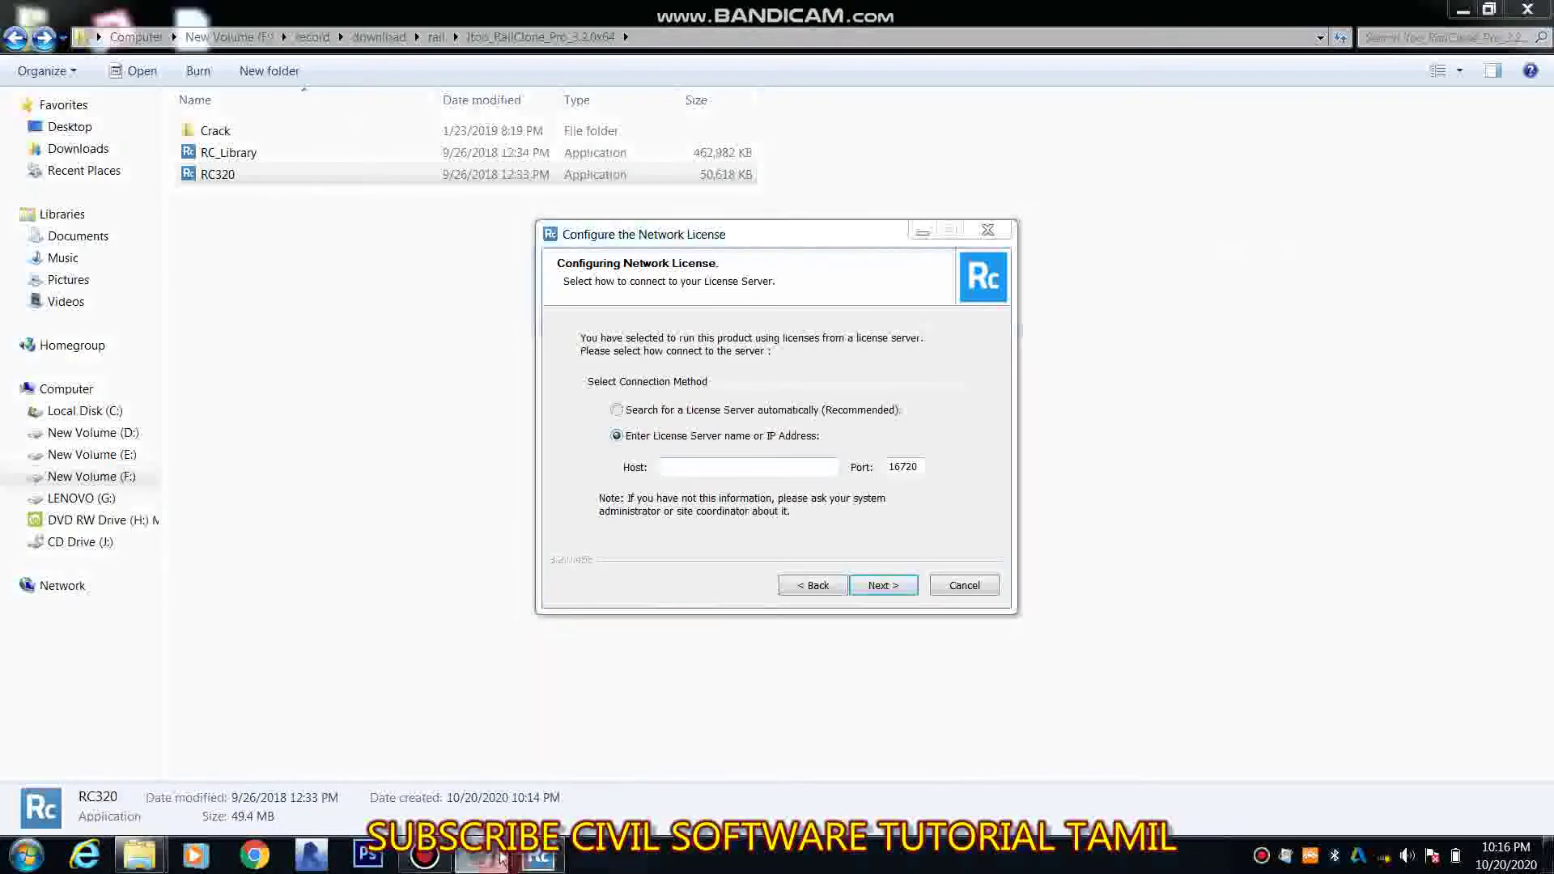
{"action": "left_click_drag", "start_coordinate": [786, 161], "coordinate": [870, 159]}
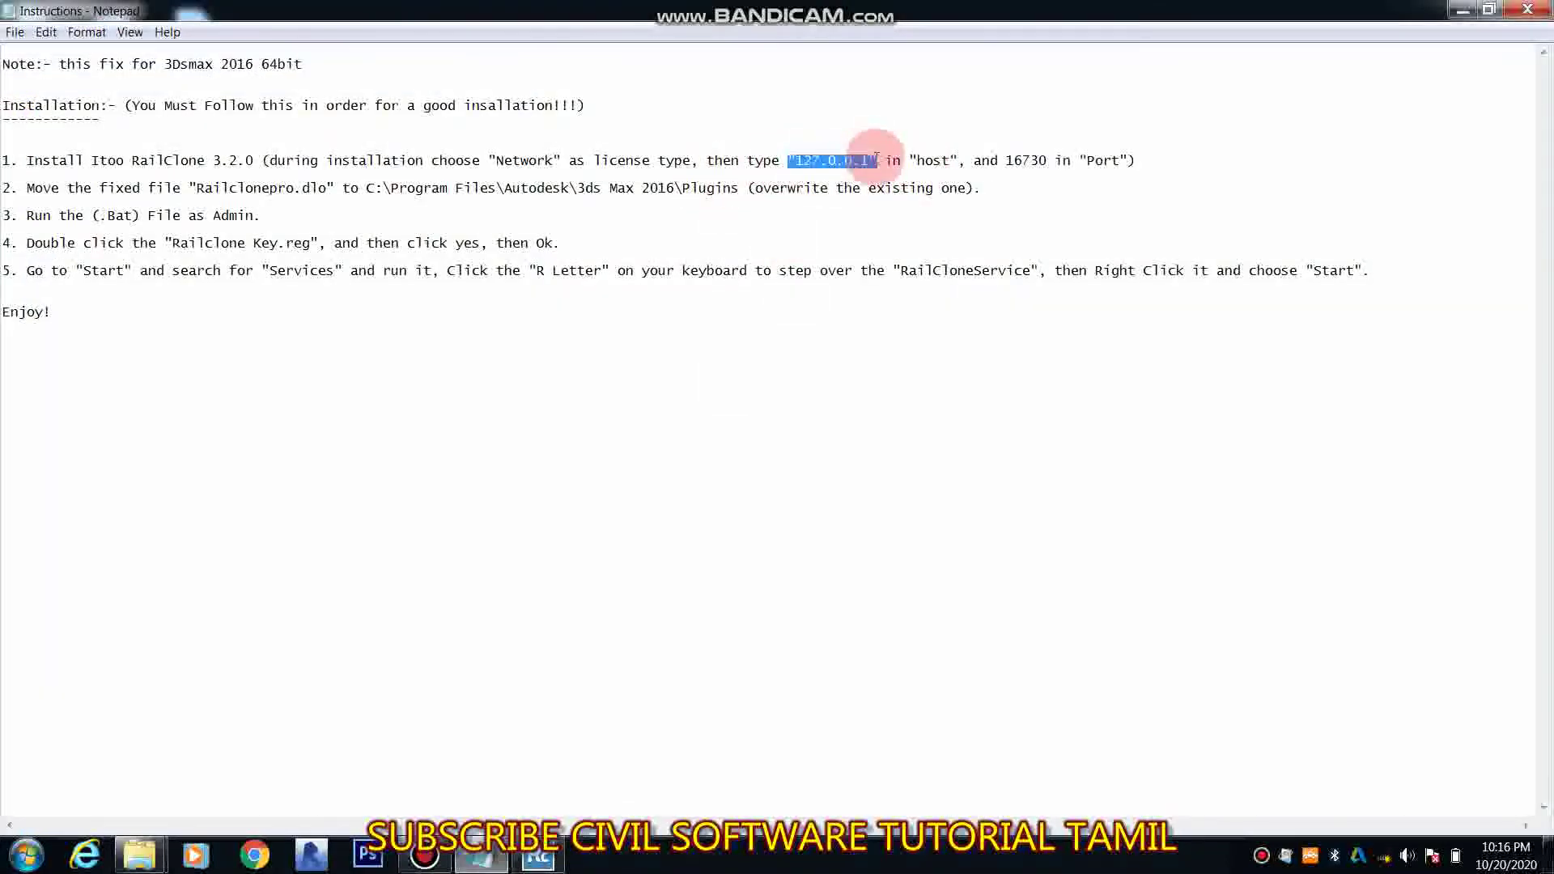
{"action": "right_click", "coordinate": [852, 162]}
{"action": "left_click", "coordinate": [893, 221]}
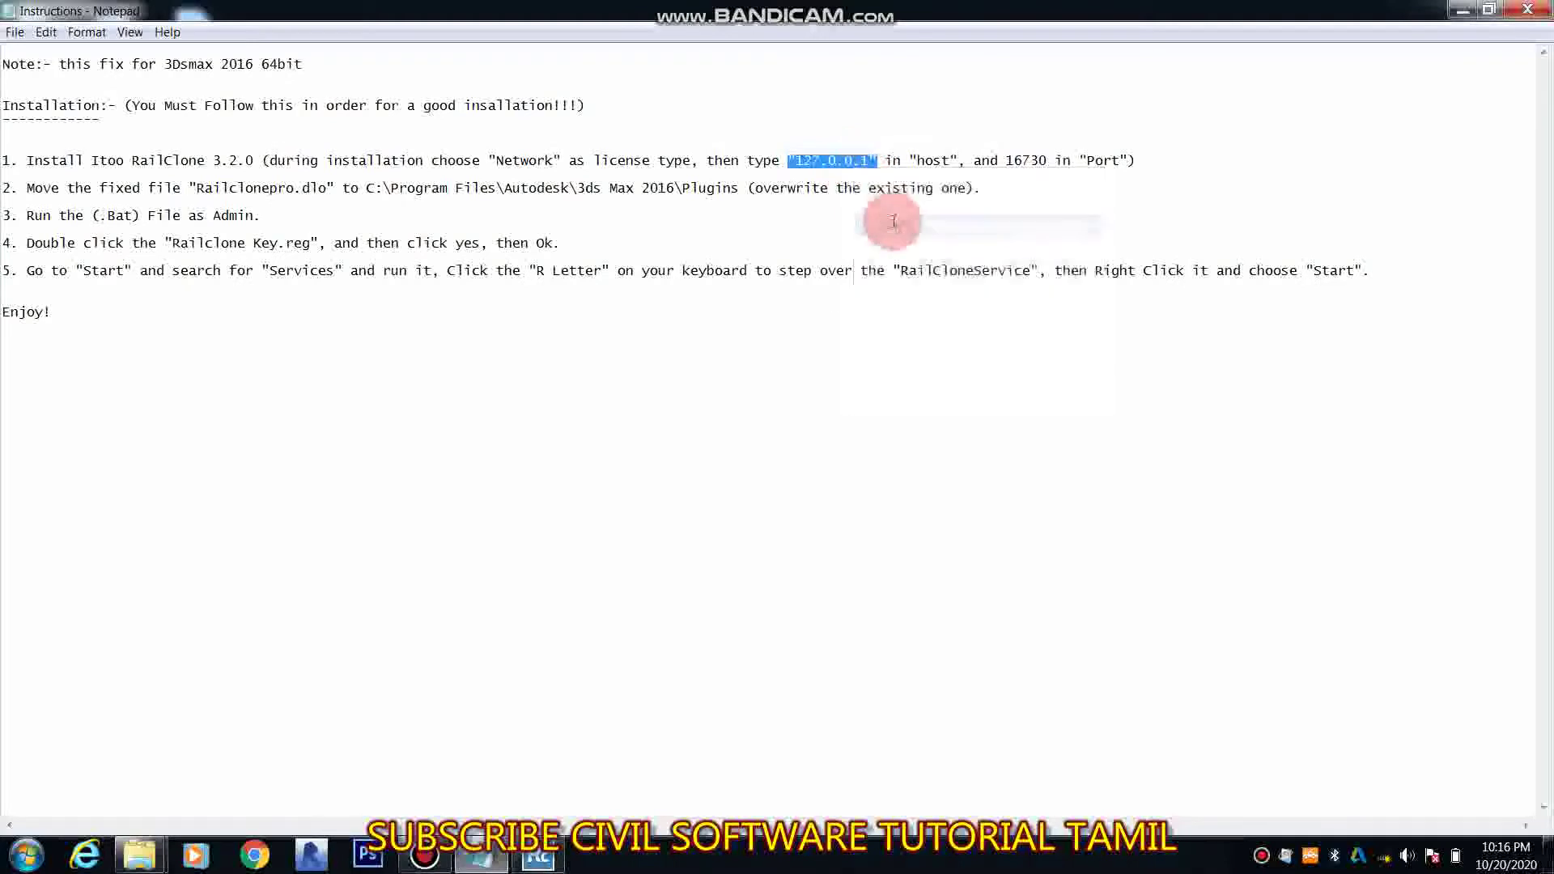
{"action": "left_click", "coordinate": [538, 856]}
{"action": "left_click", "coordinate": [768, 468]}
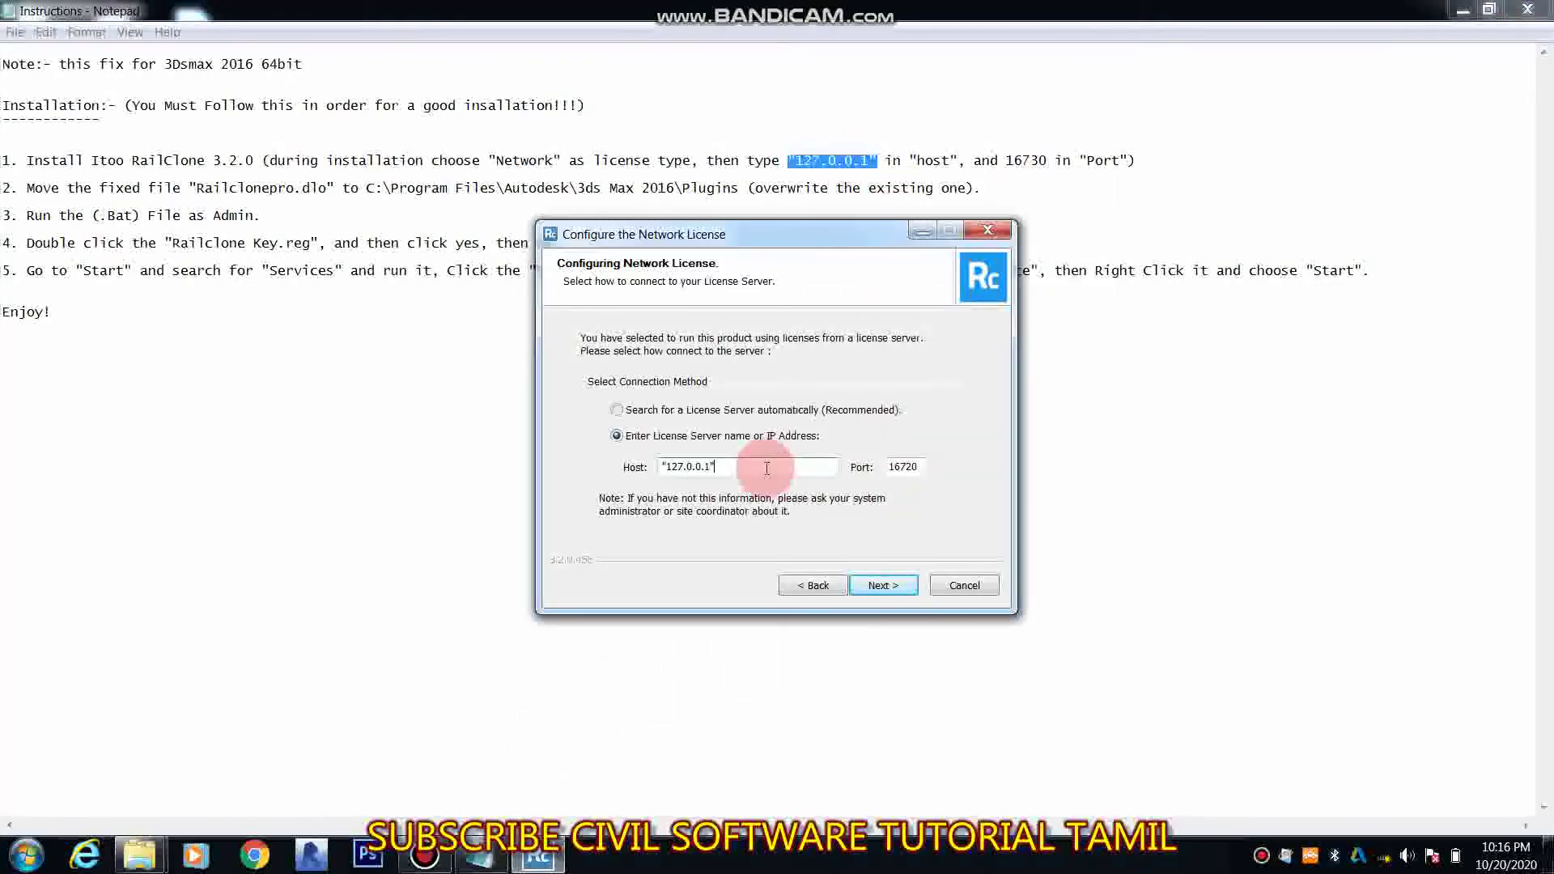
Set the licence port to 16730 and confirm the network licence settings
{"action": "left_click_drag", "start_coordinate": [818, 235], "coordinate": [810, 362]}
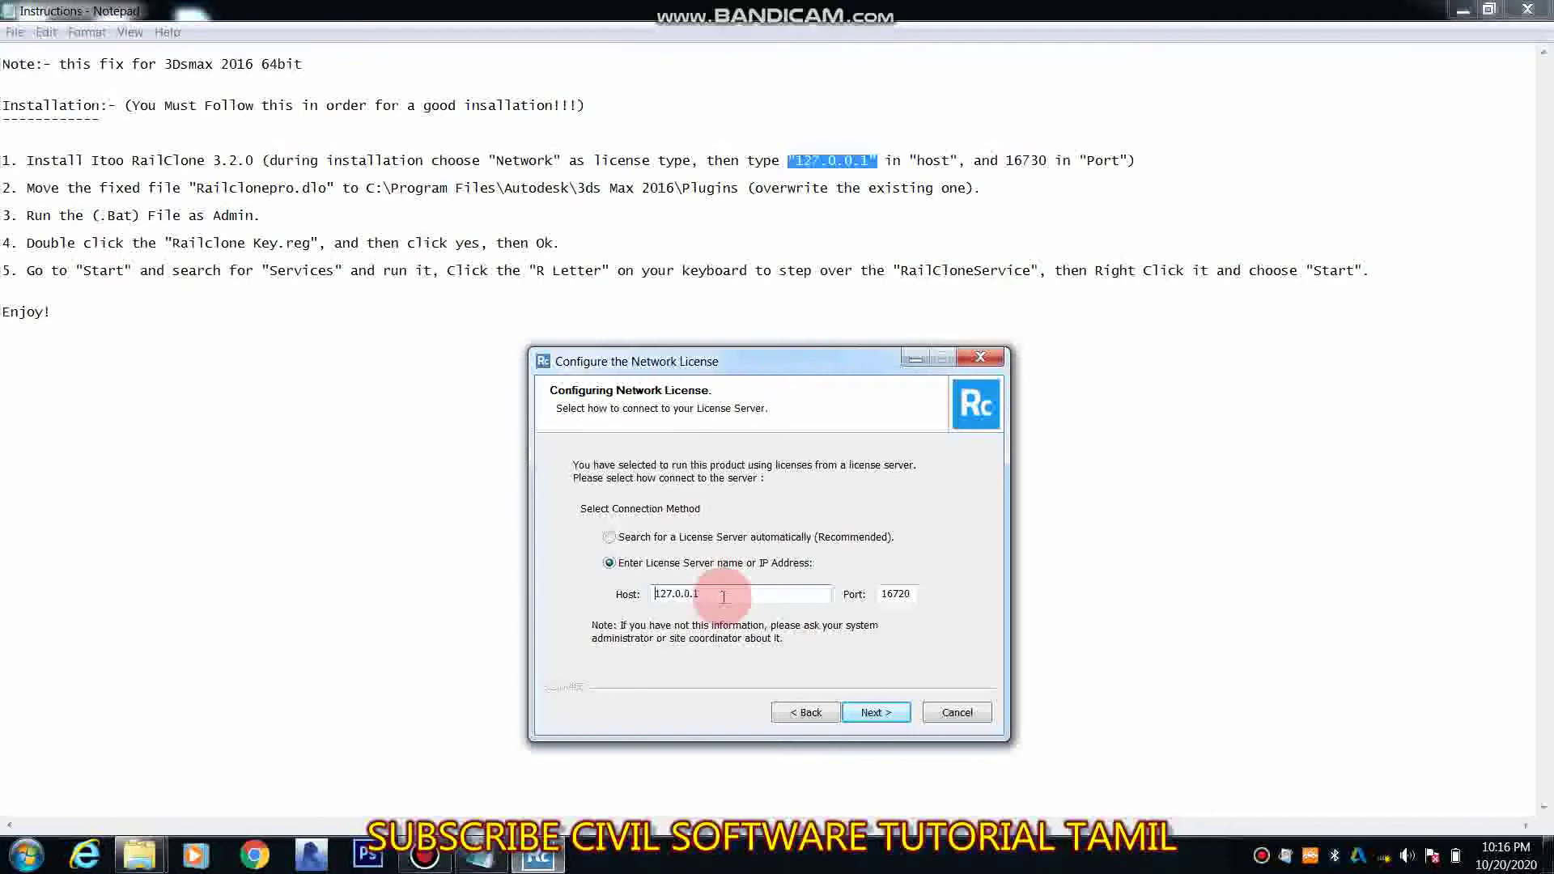
{"action": "left_click", "coordinate": [913, 597]}
{"action": "key", "text": "BackSpace"}
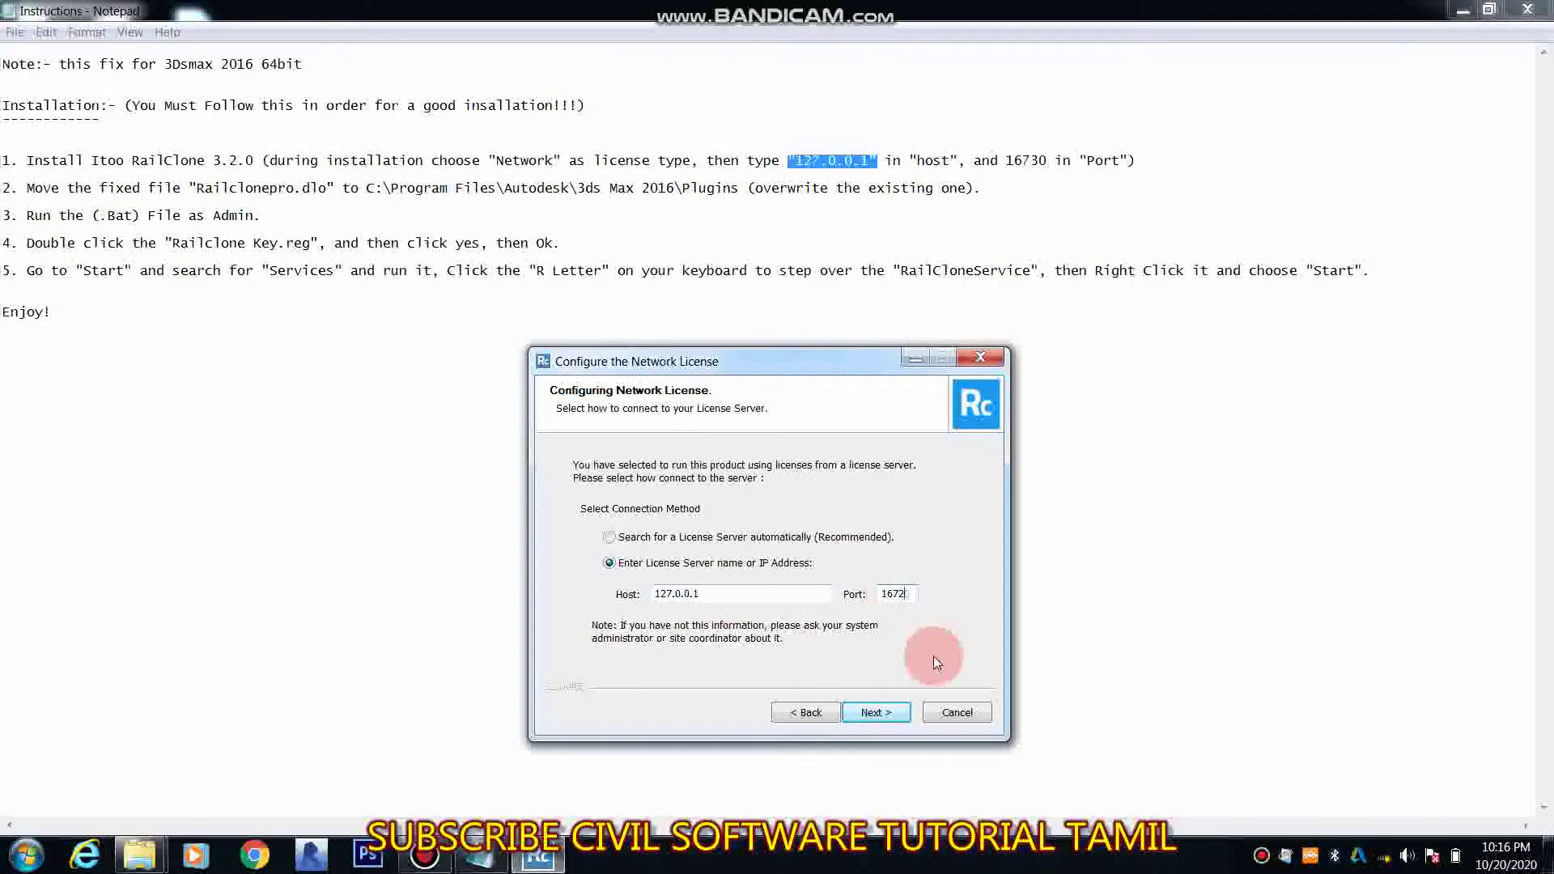
{"action": "key", "text": "BackSpace"}
{"action": "type", "text": "30"}
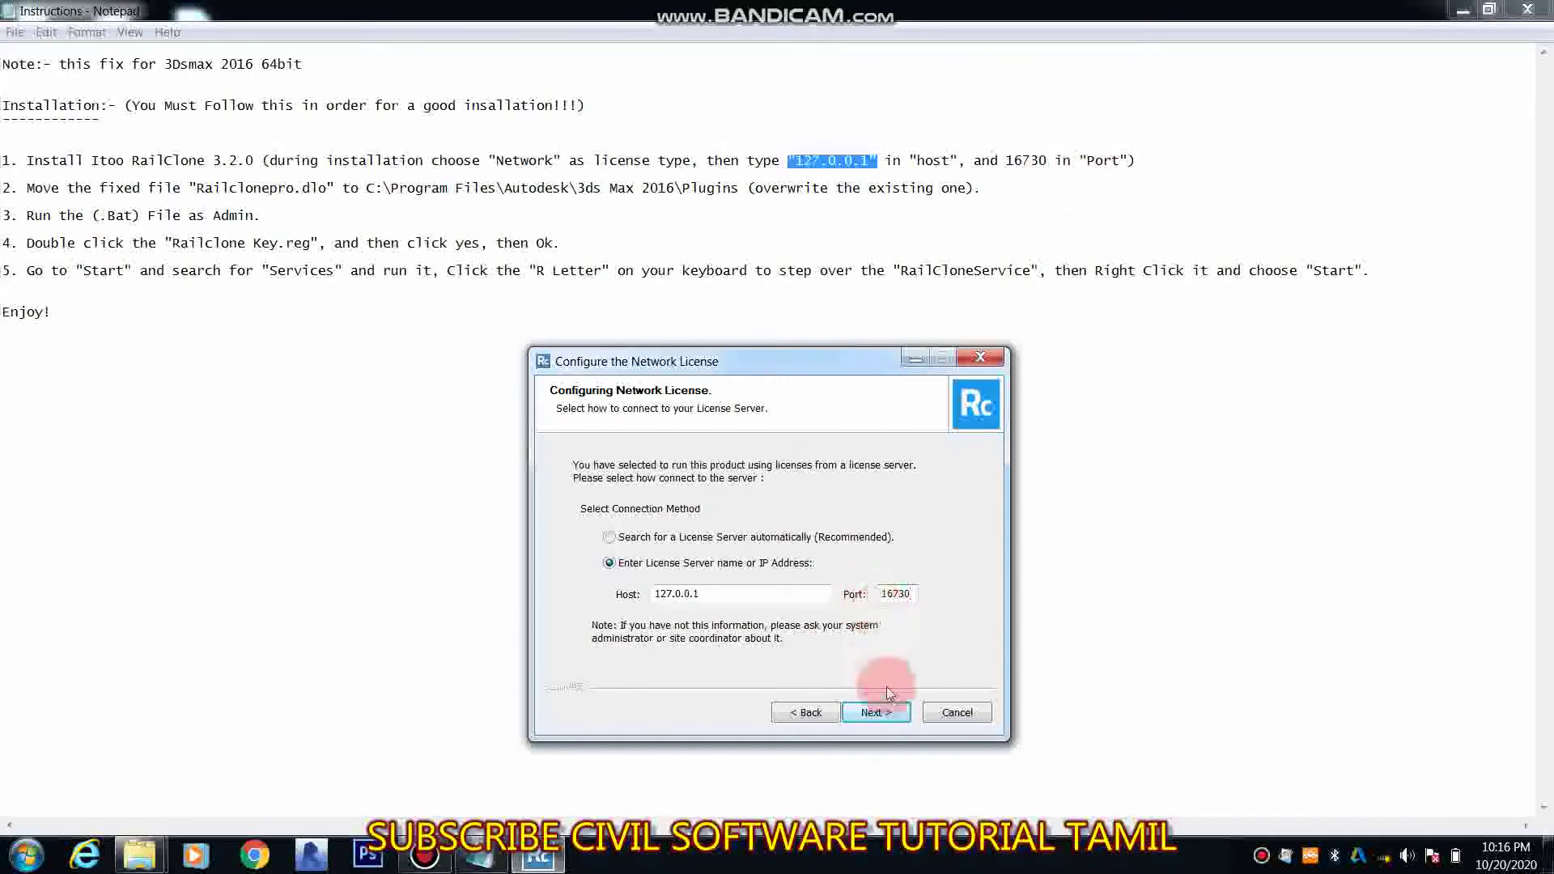
{"action": "left_click", "coordinate": [883, 712]}
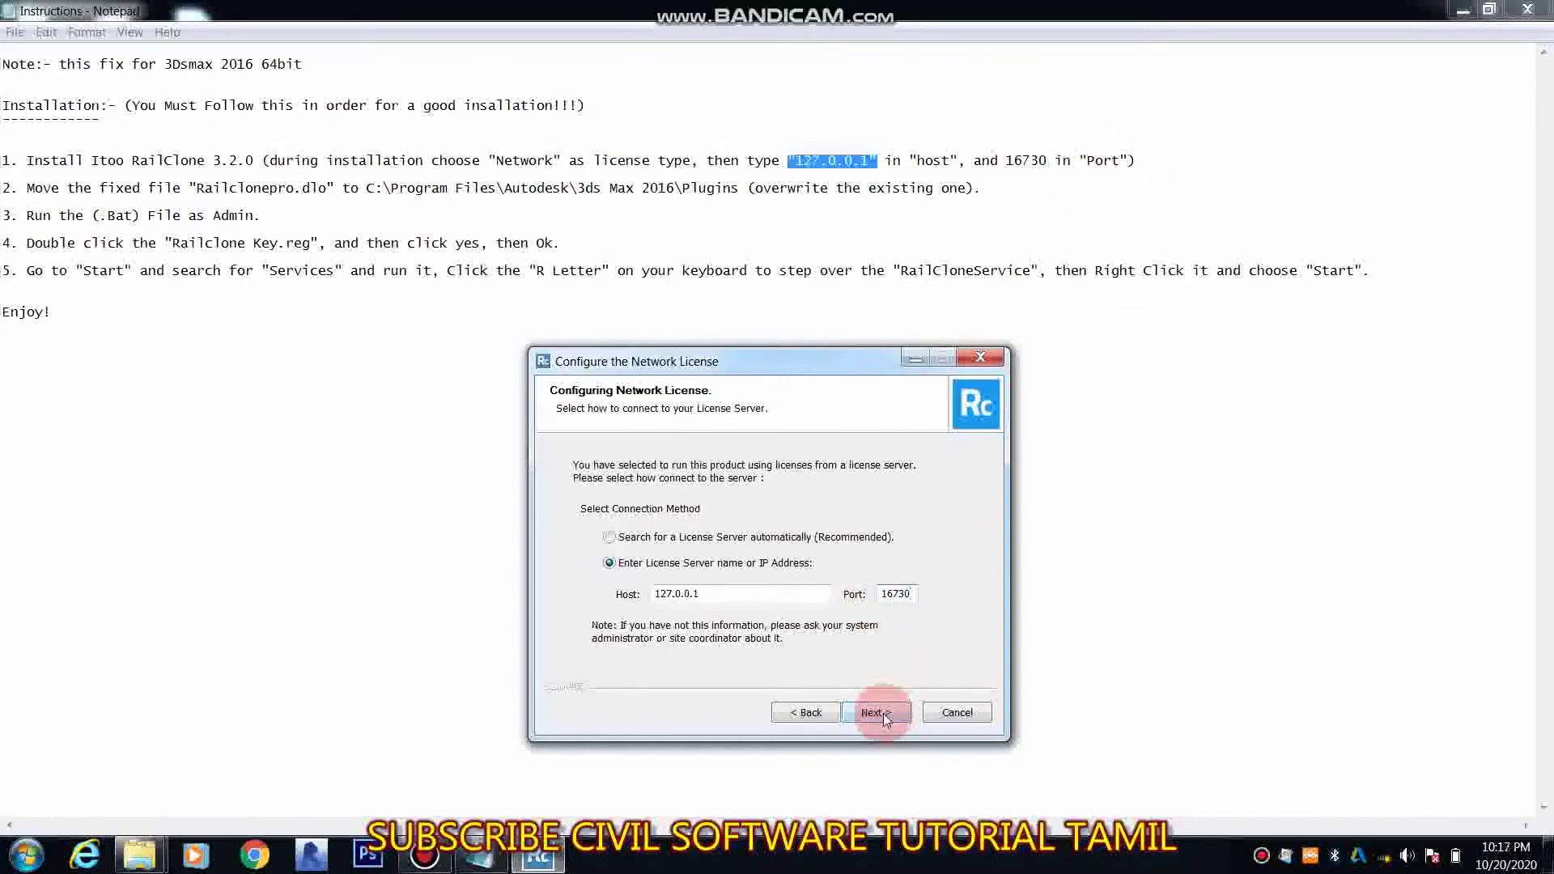
Browse for the Update Manager shared folder, expanding Local Disk (C:) > Program Files
{"action": "left_click", "coordinate": [648, 595]}
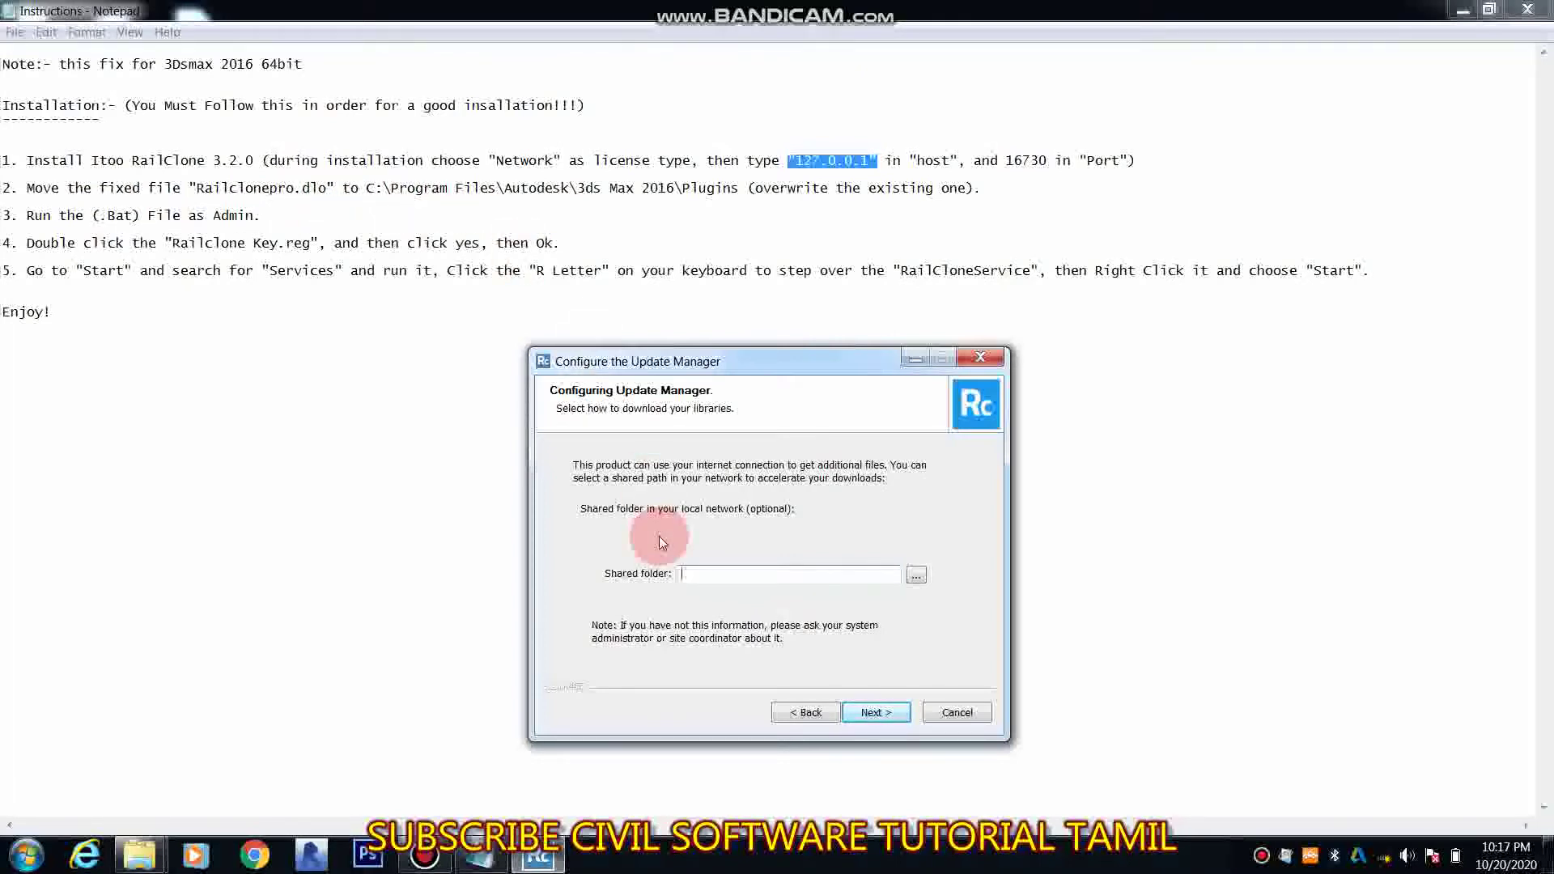
{"action": "left_click", "coordinate": [918, 575]}
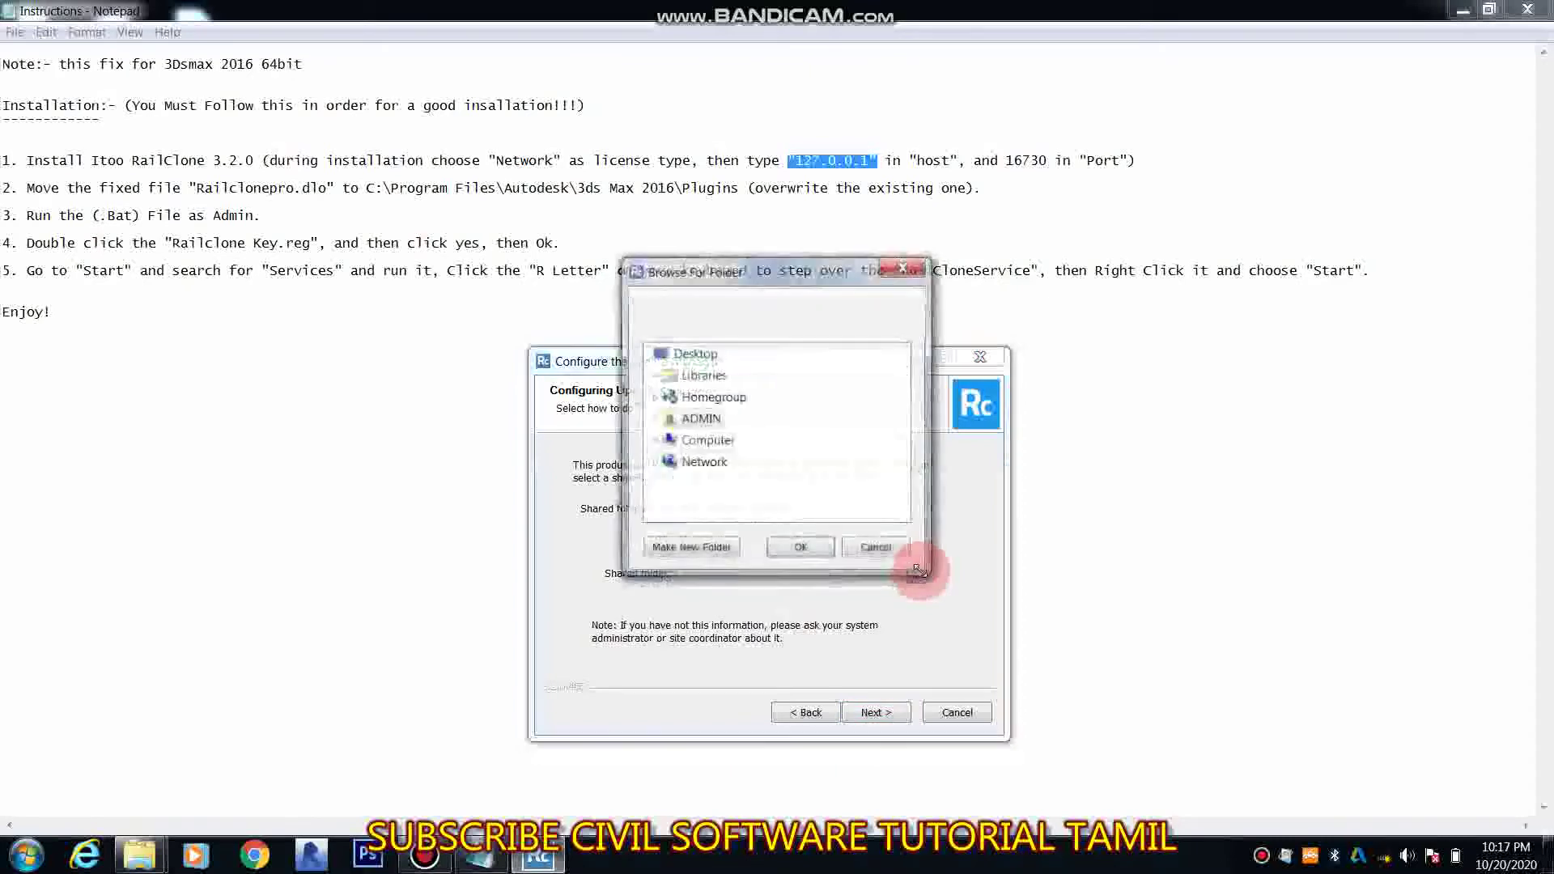
{"action": "left_click", "coordinate": [661, 441]}
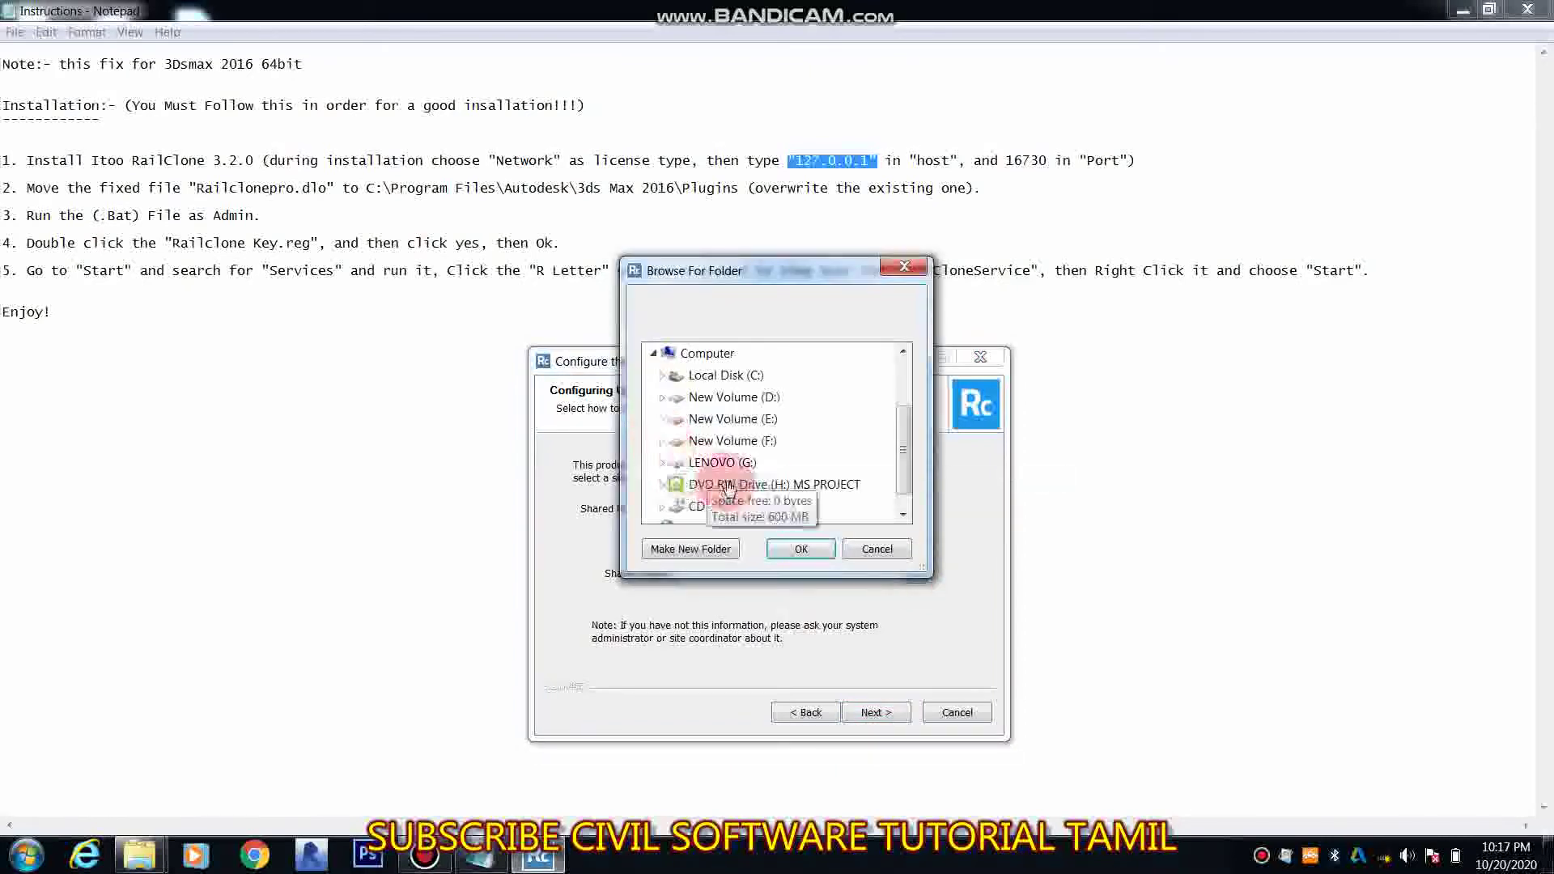
{"action": "double_click", "coordinate": [743, 380]}
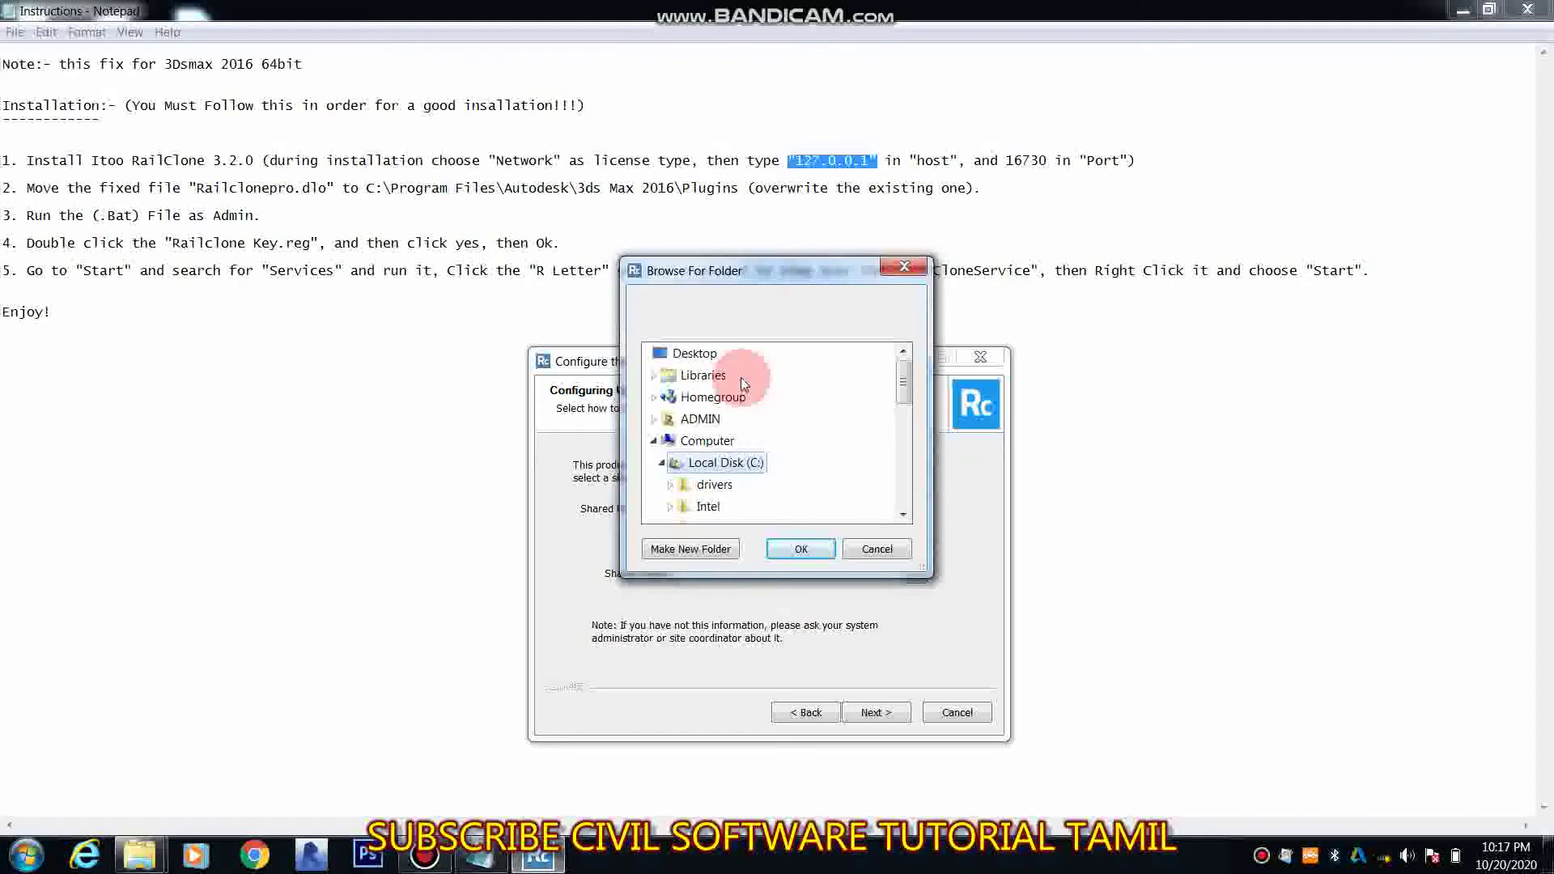
{"action": "left_click", "coordinate": [742, 379]}
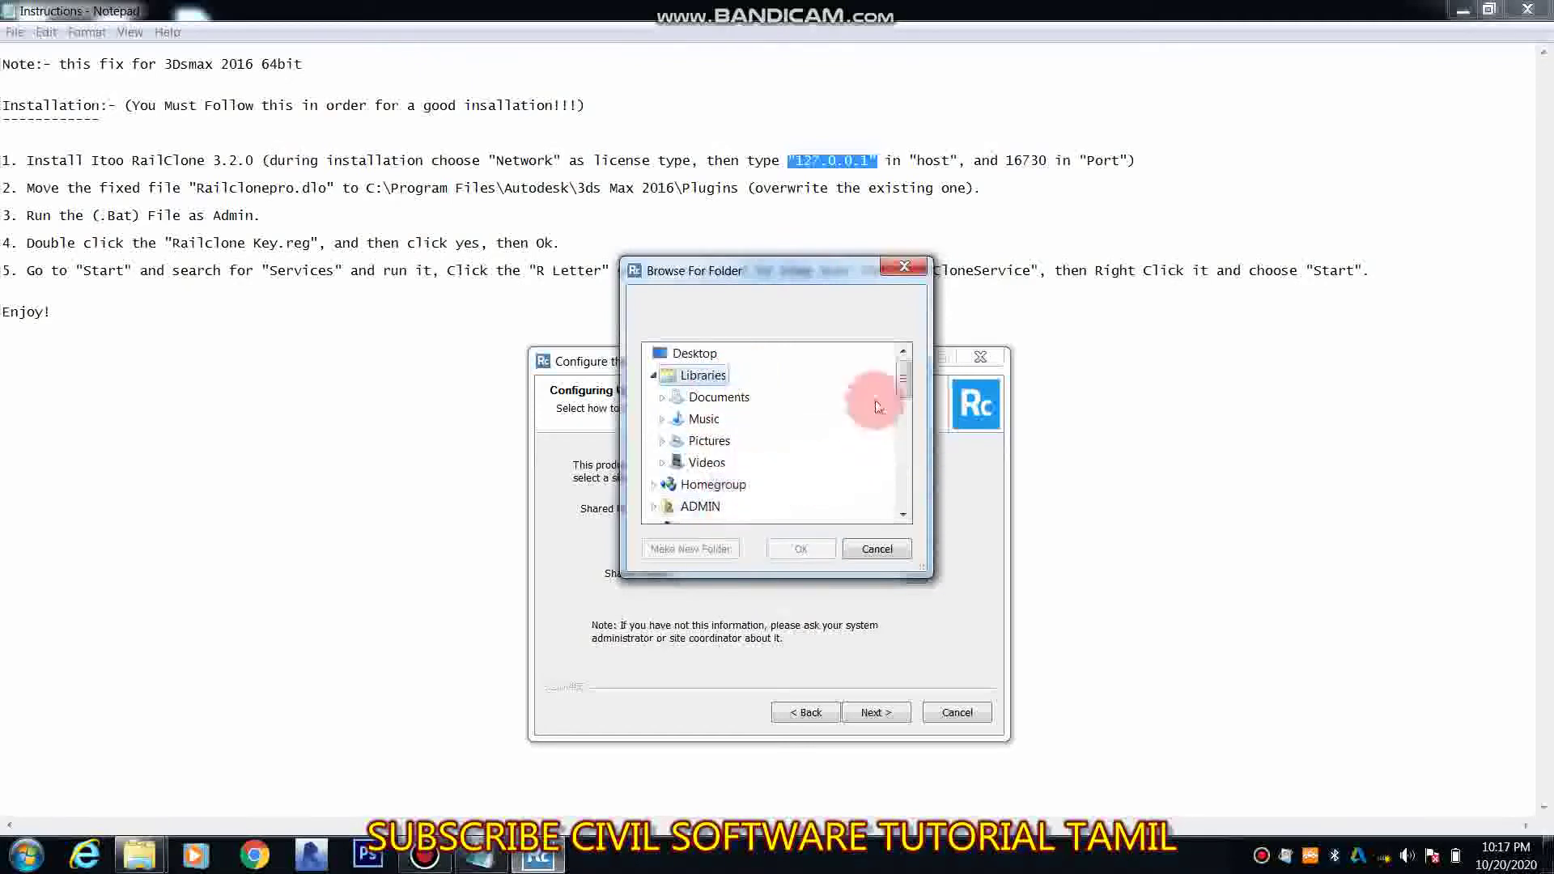
{"action": "left_click_drag", "start_coordinate": [901, 381], "coordinate": [902, 441]}
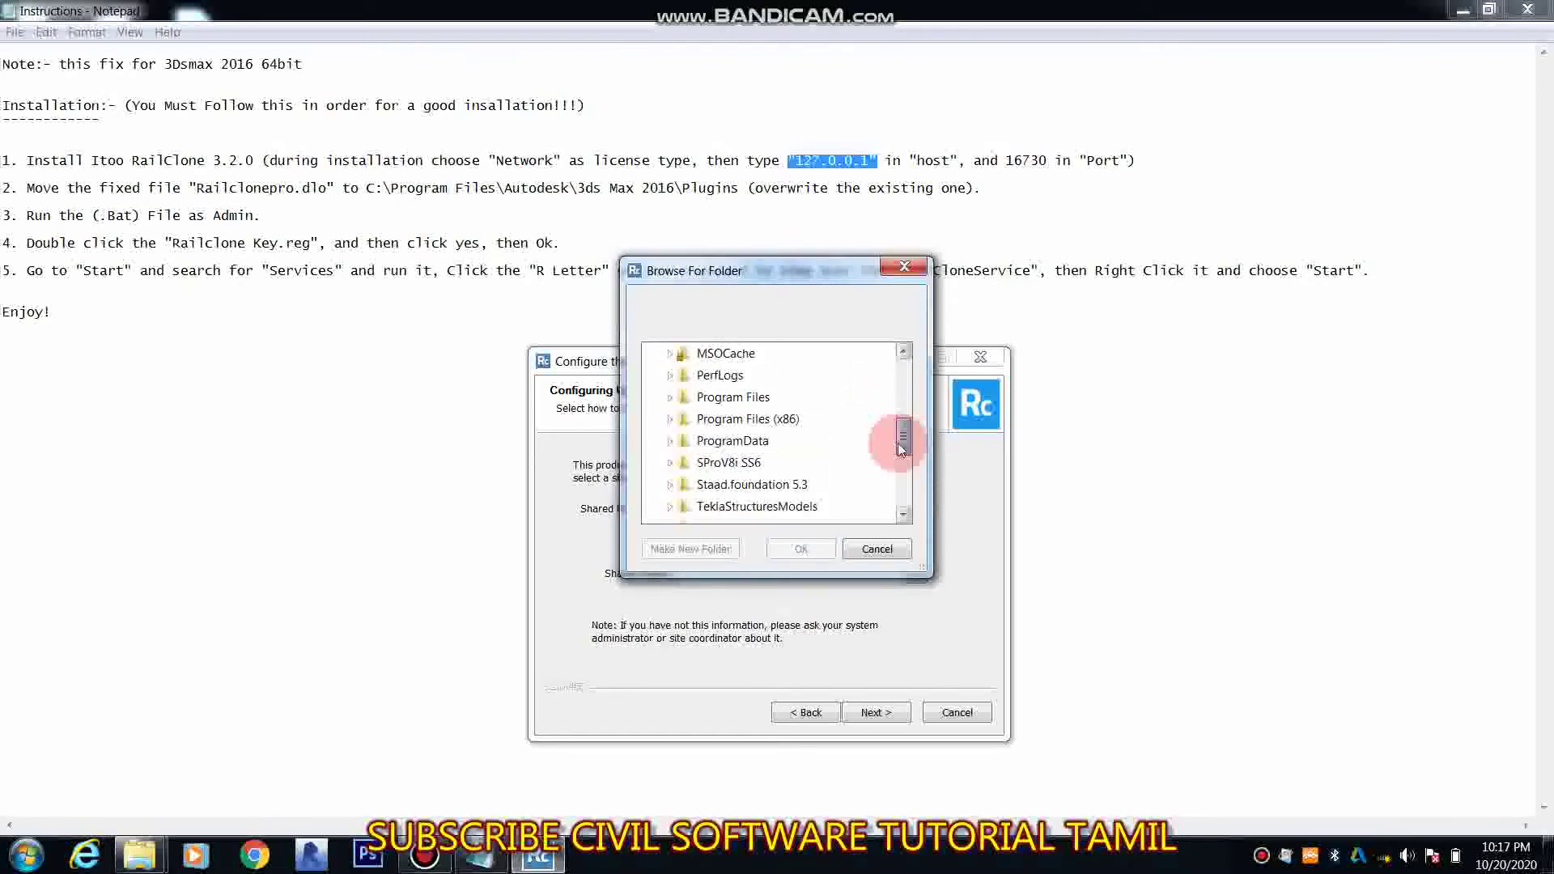
{"action": "left_click", "coordinate": [746, 405]}
{"action": "left_click_drag", "start_coordinate": [901, 399], "coordinate": [905, 417]}
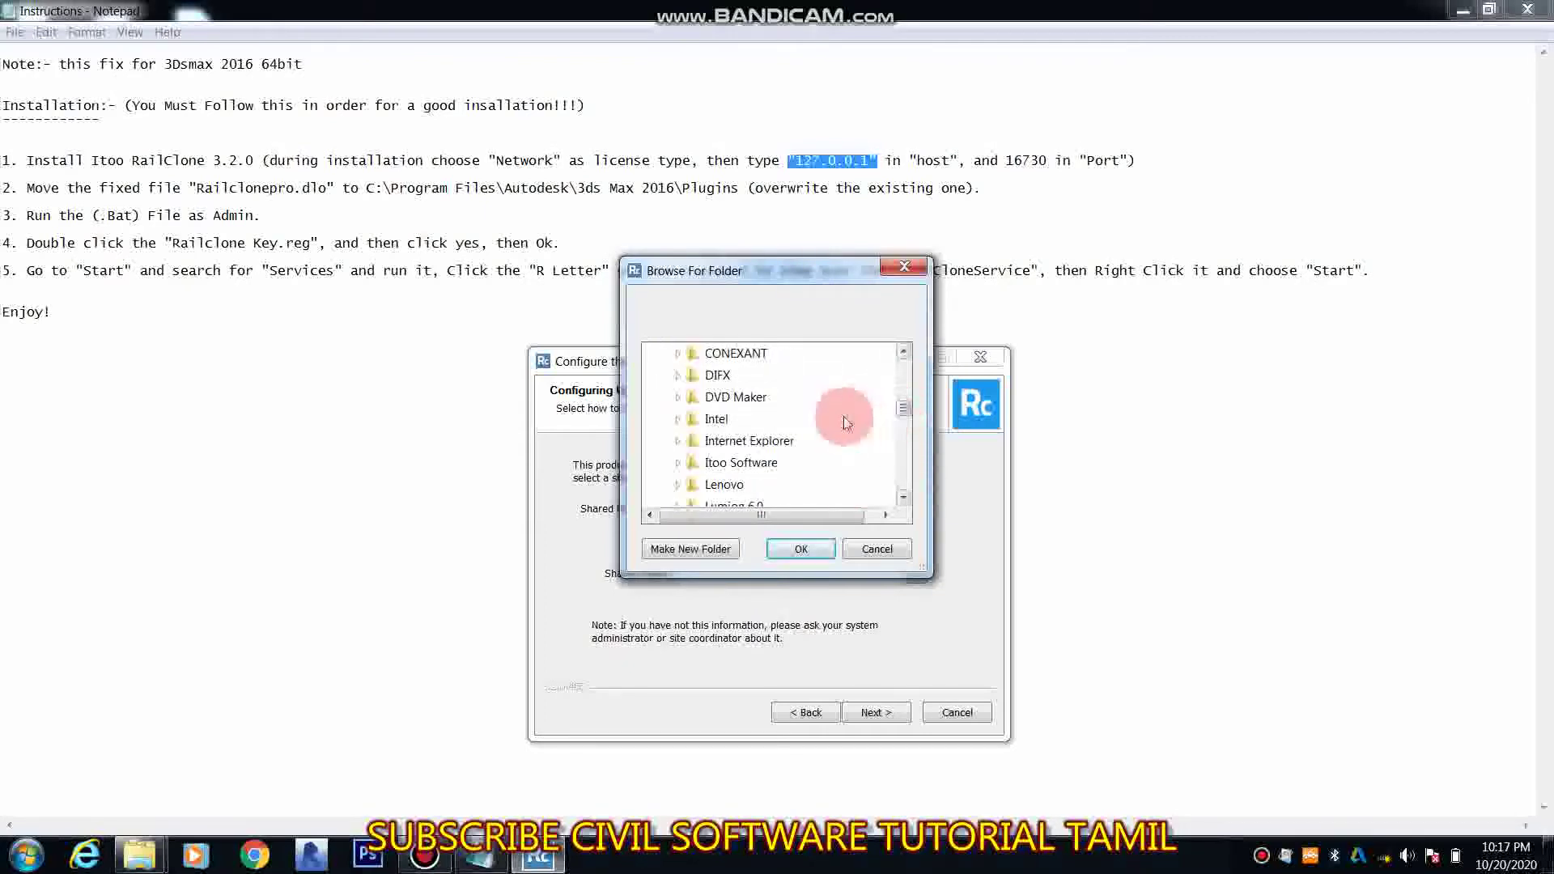
{"action": "scroll", "coordinate": [733, 405], "scroll_direction": "up", "scroll_amount": 2}
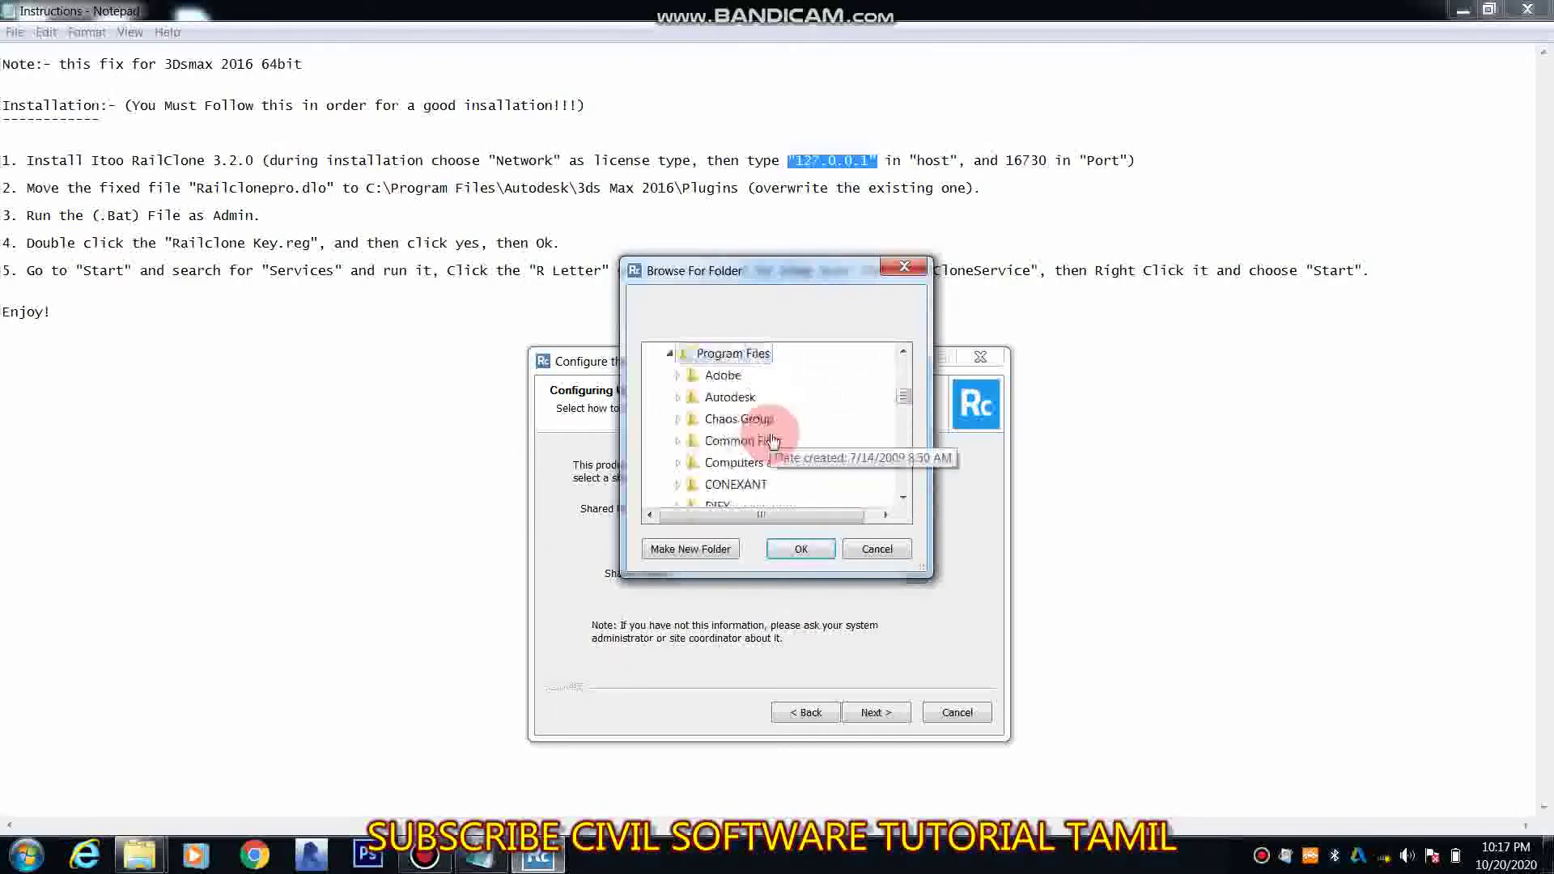
Pick C:\Program Files\Autodesk\3ds Max 2016\plugins as the shared folder
{"action": "double_click", "coordinate": [732, 398]}
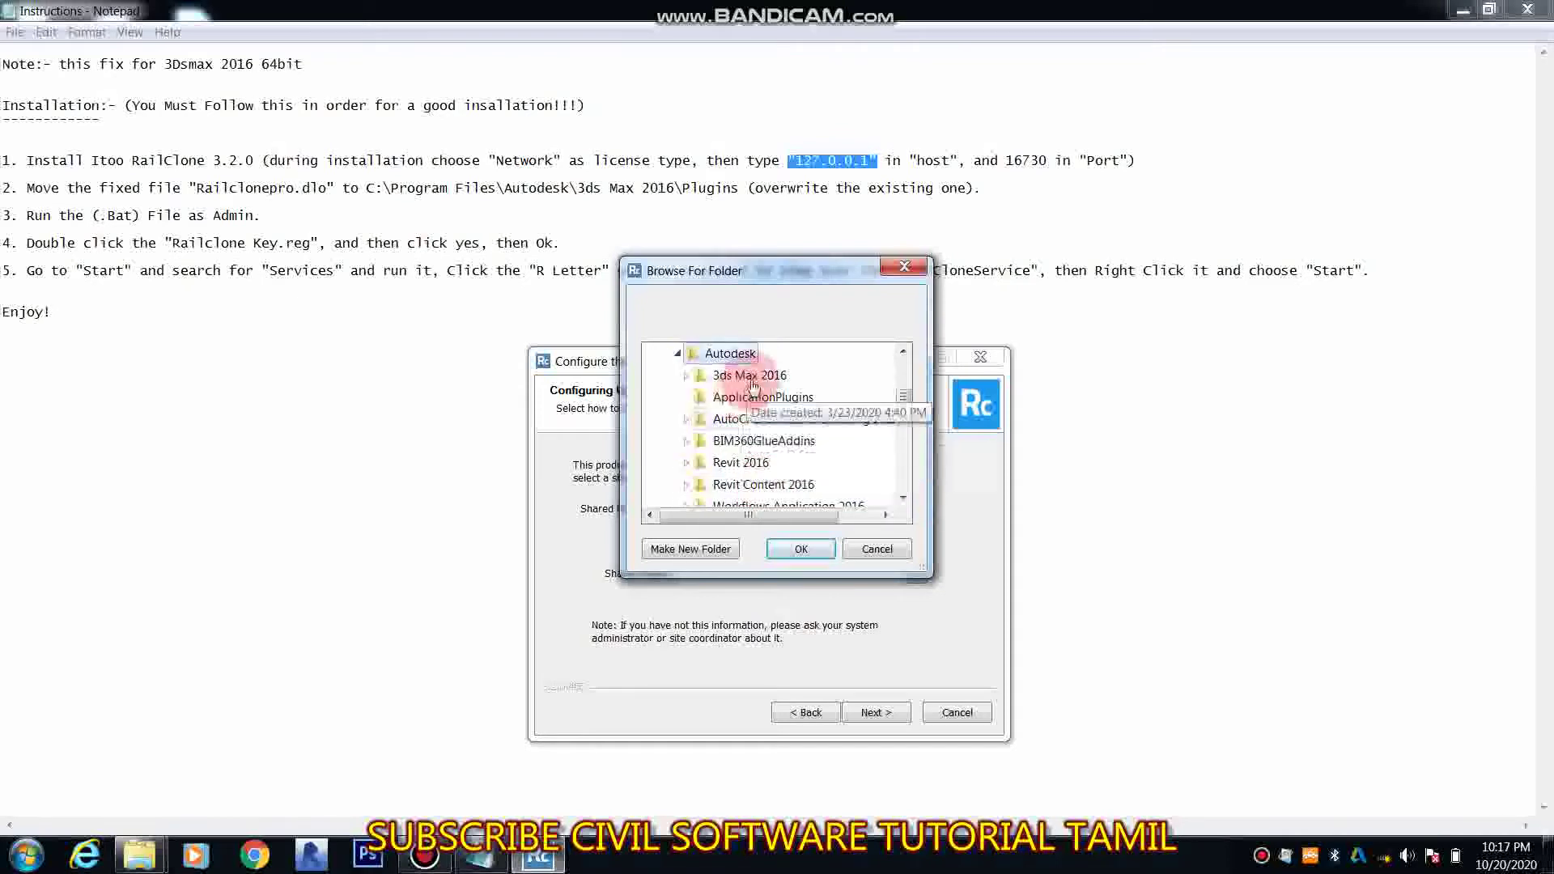
{"action": "double_click", "coordinate": [753, 377]}
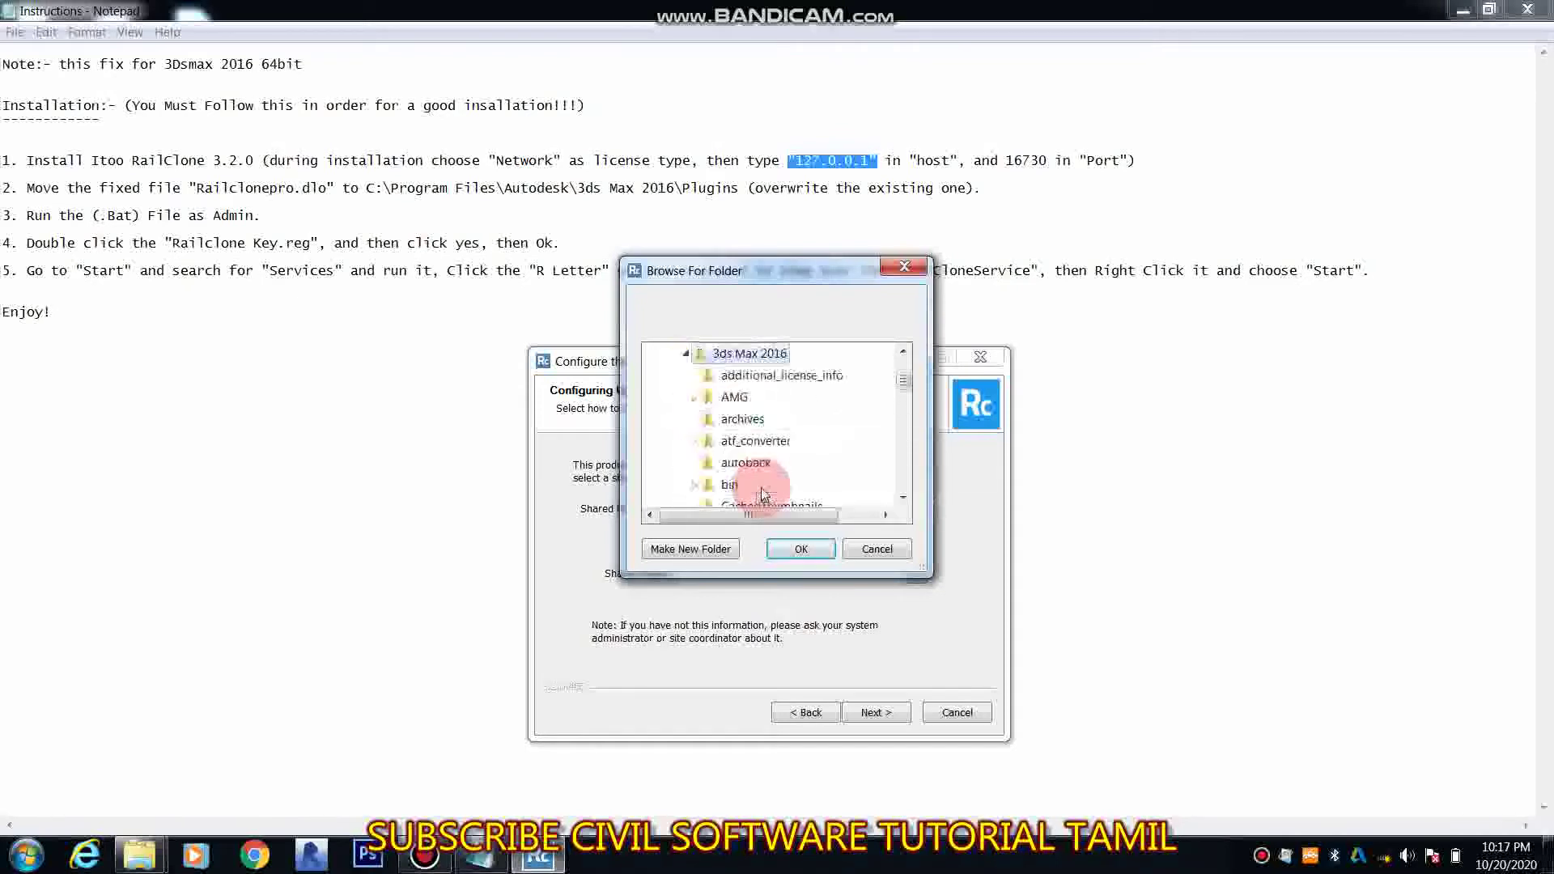
{"action": "scroll", "coordinate": [763, 495], "scroll_direction": "down", "scroll_amount": 2}
{"action": "scroll", "coordinate": [763, 495], "scroll_direction": "down", "scroll_amount": 2}
{"action": "scroll", "coordinate": [764, 494], "scroll_direction": "down", "scroll_amount": 2}
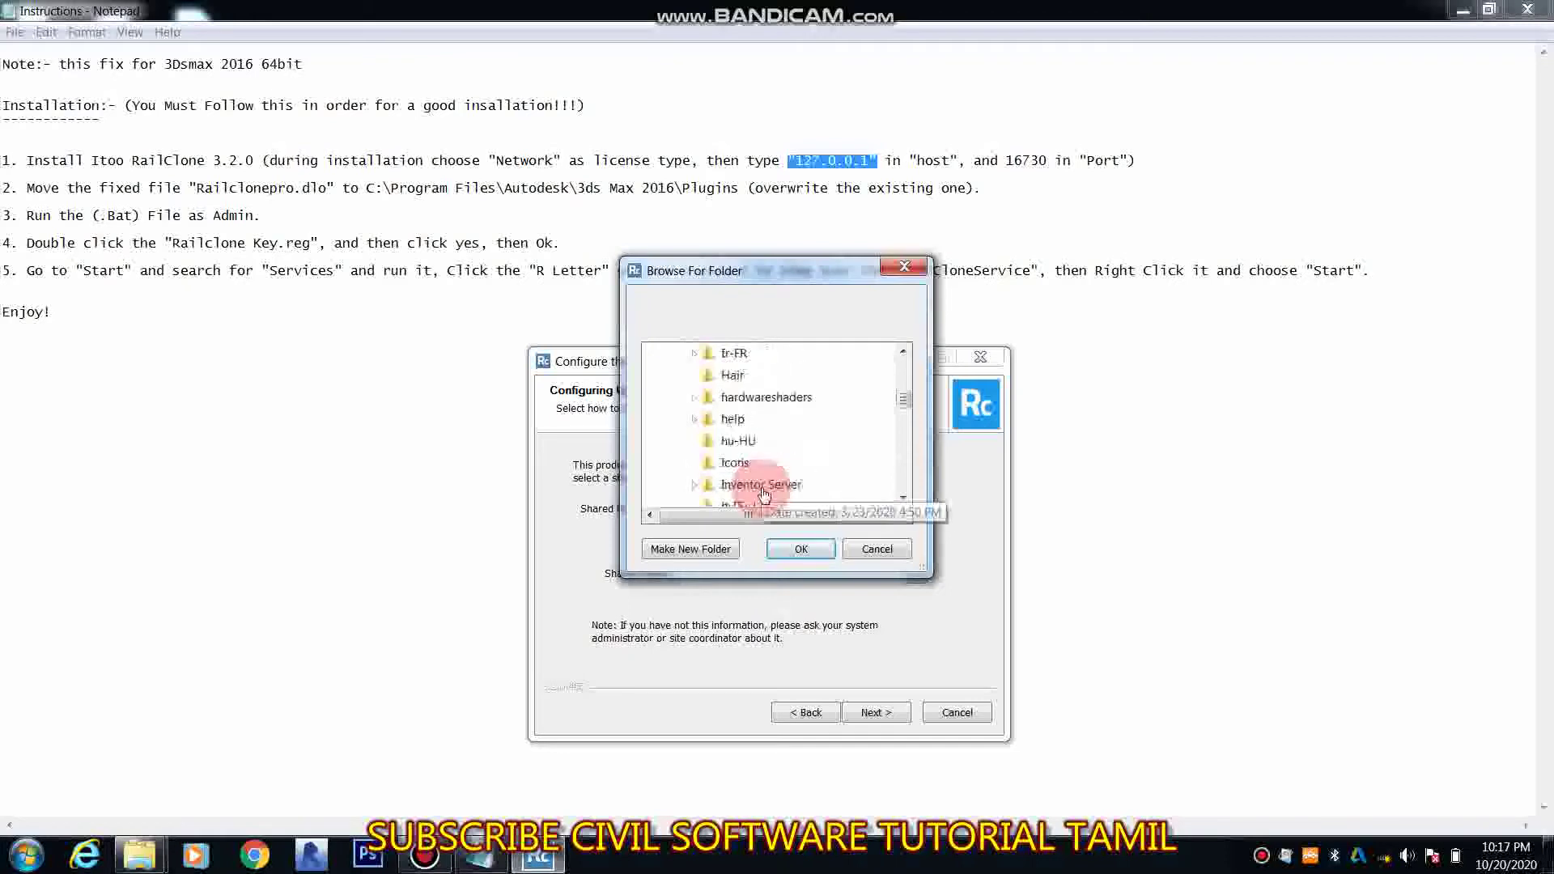
{"action": "scroll", "coordinate": [763, 495], "scroll_direction": "down", "scroll_amount": 2}
{"action": "scroll", "coordinate": [764, 495], "scroll_direction": "down", "scroll_amount": 1}
{"action": "scroll", "coordinate": [764, 494], "scroll_direction": "down", "scroll_amount": 1}
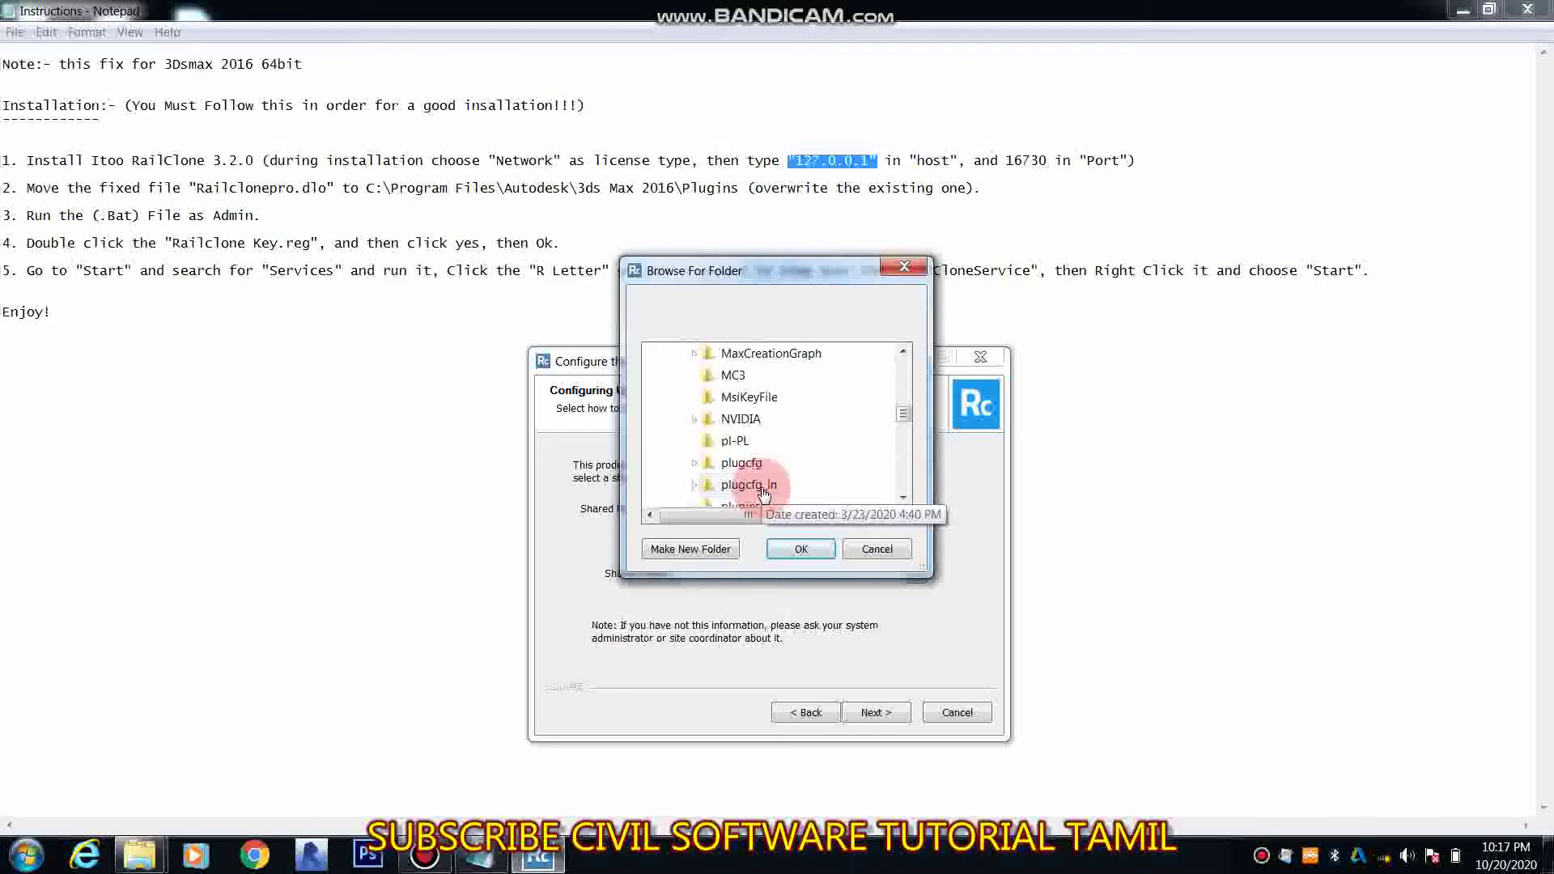
{"action": "scroll", "coordinate": [766, 497], "scroll_direction": "down", "scroll_amount": 1}
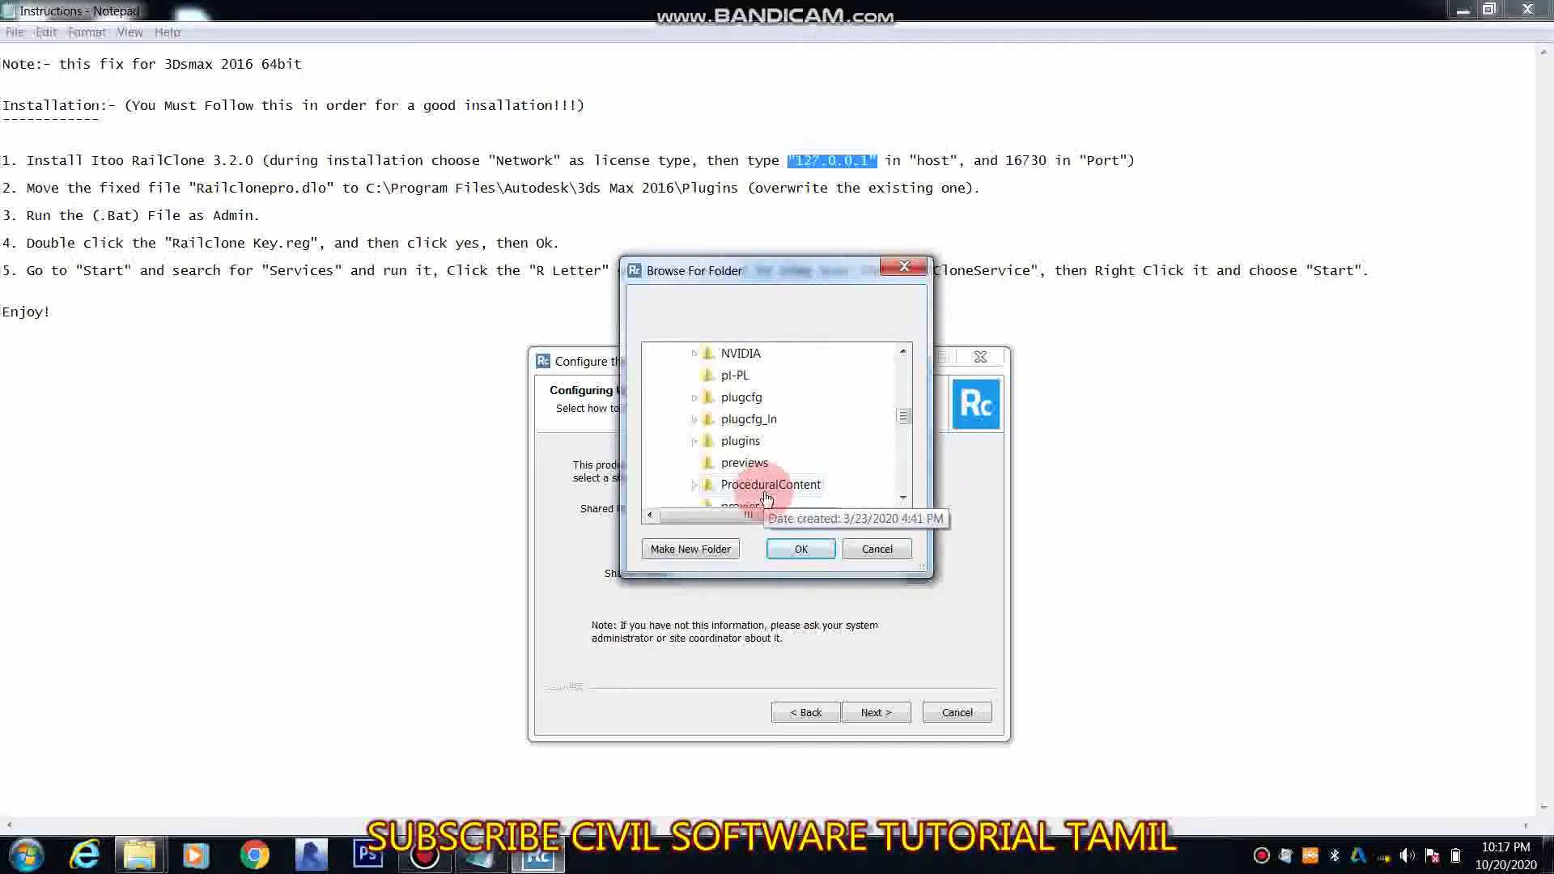
{"action": "double_click", "coordinate": [746, 444]}
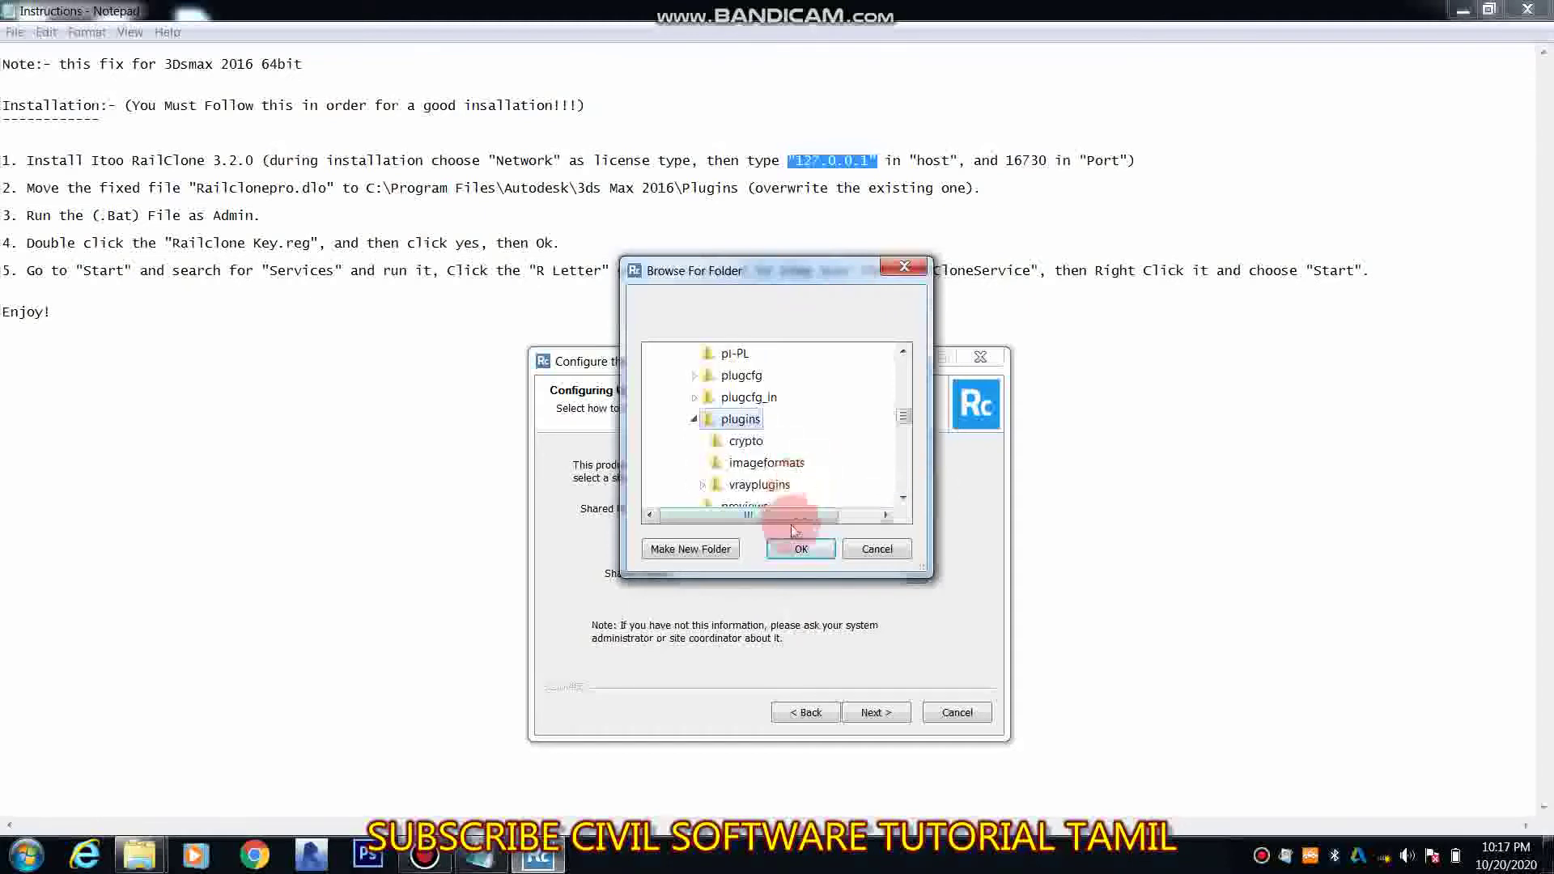
{"action": "left_click", "coordinate": [800, 549]}
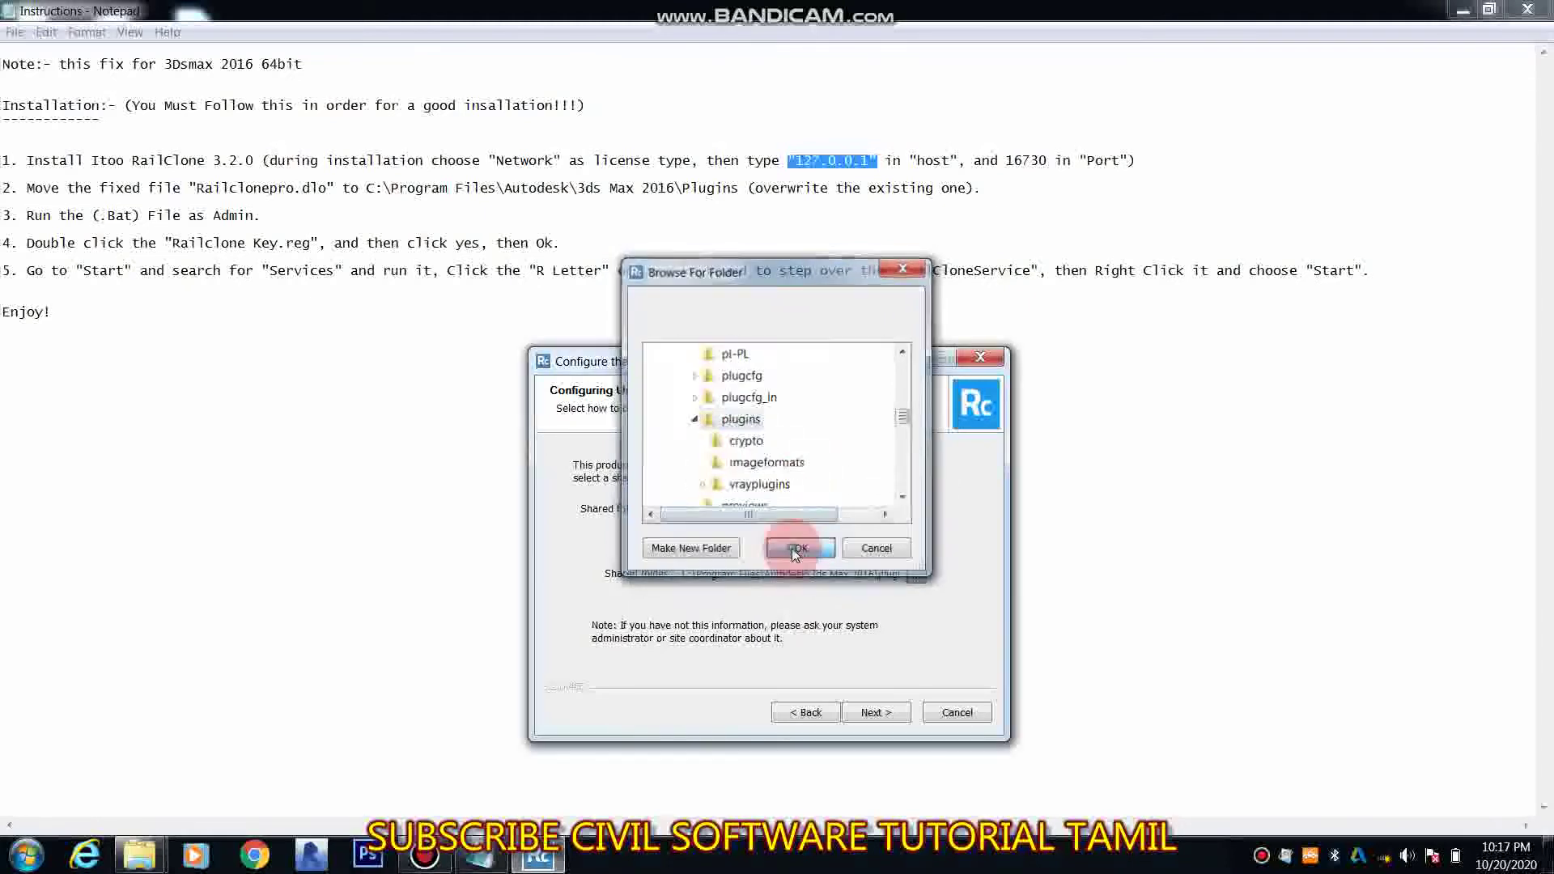
Expand RailClone Pro Plugins (64 Bits) to review per-version components, then start installing
{"action": "left_click", "coordinate": [875, 714]}
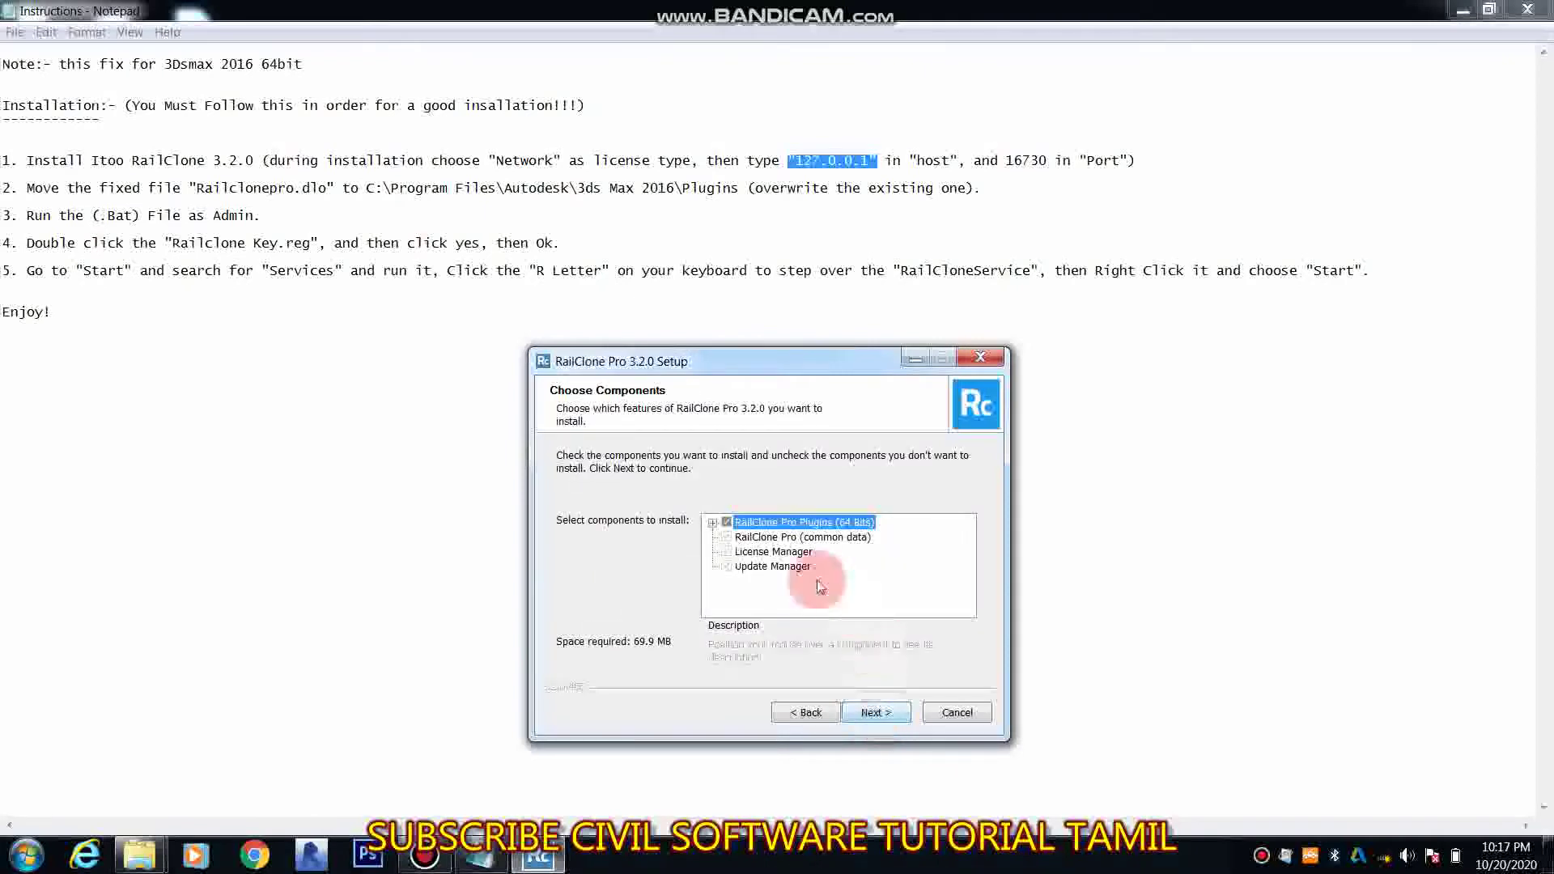
{"action": "mouse_move", "coordinate": [801, 537]}
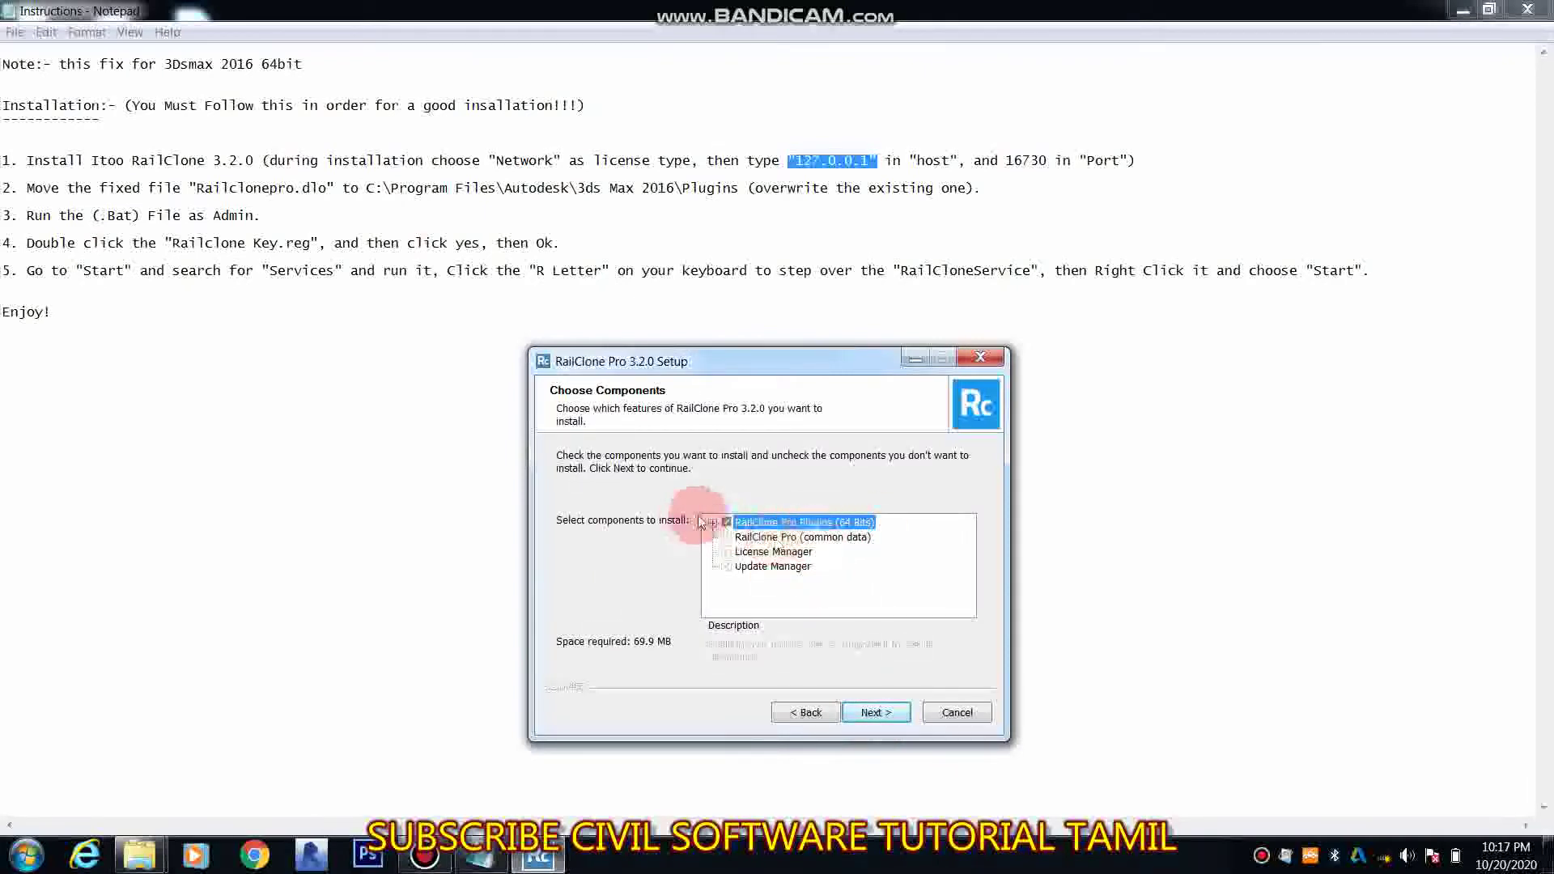
{"action": "left_click", "coordinate": [713, 523]}
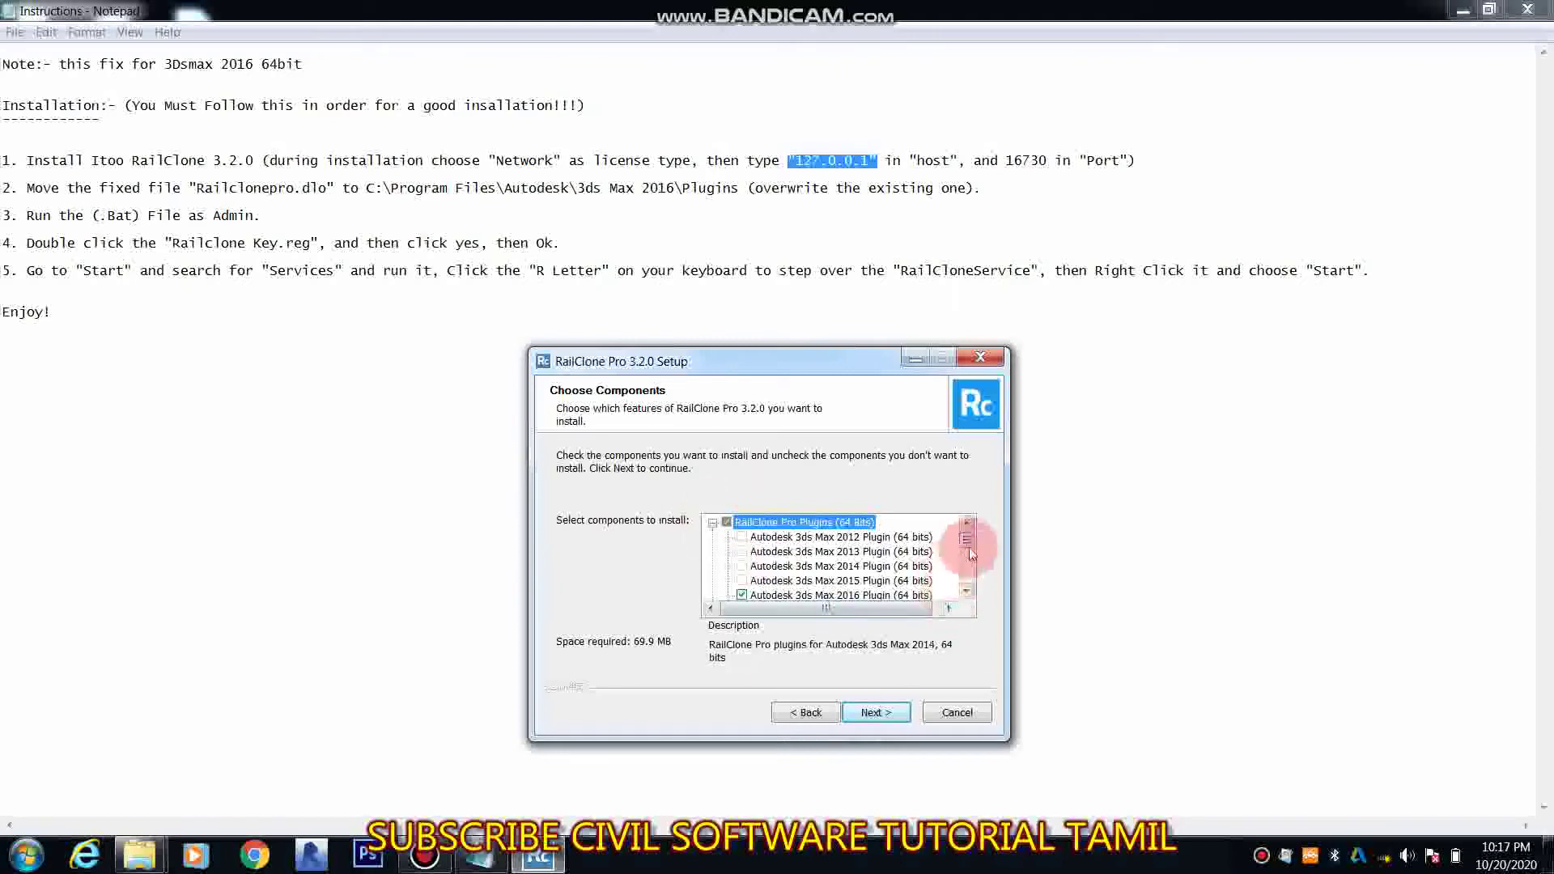
{"action": "left_click_drag", "start_coordinate": [970, 547], "coordinate": [969, 589]}
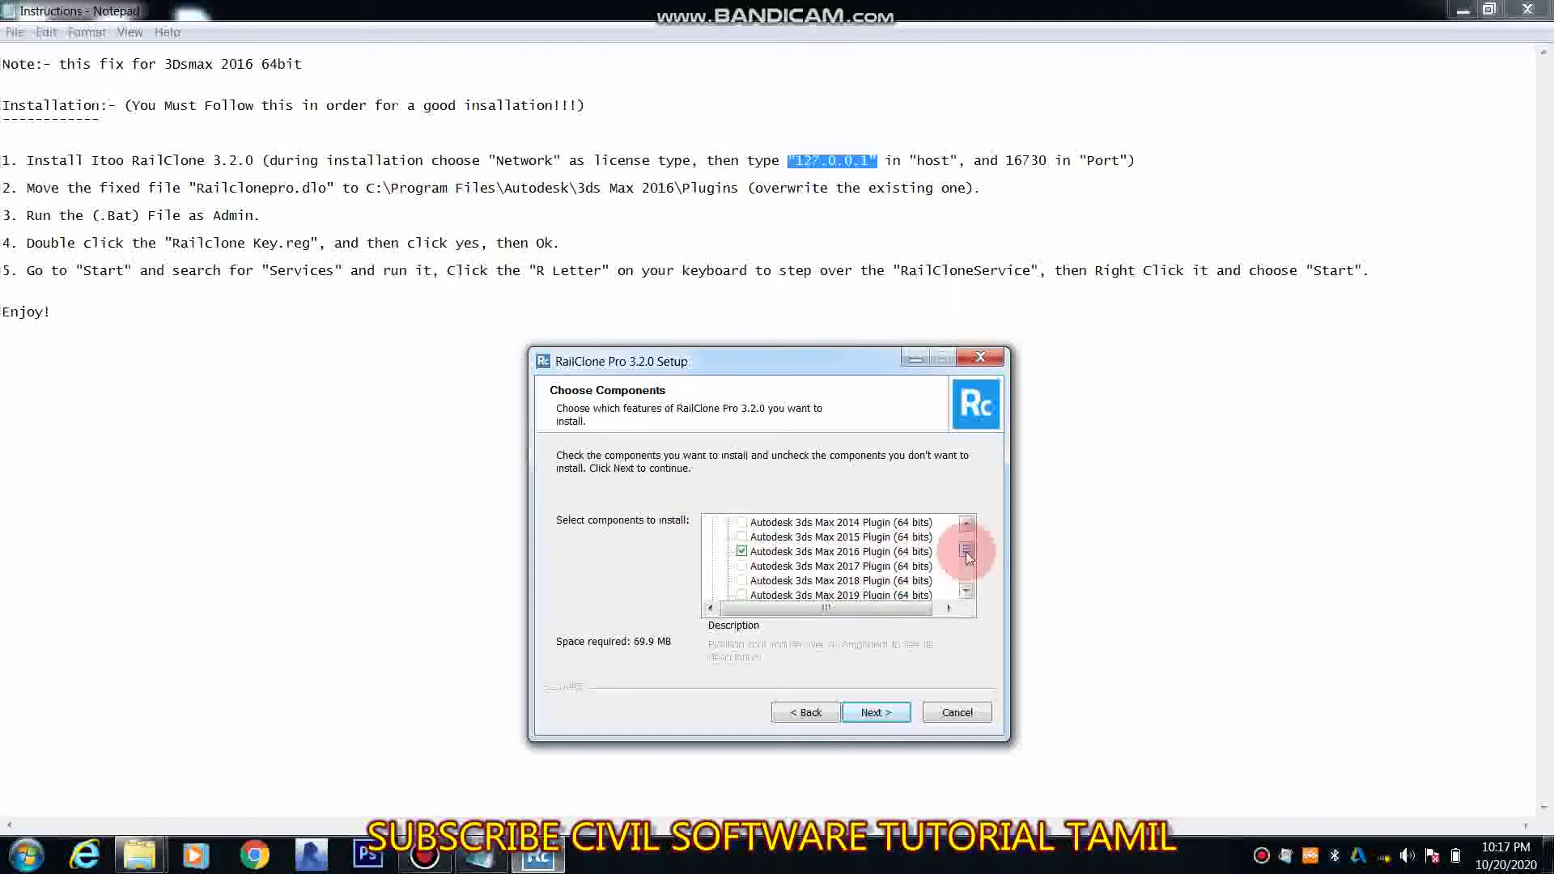
{"action": "left_click", "coordinate": [885, 715]}
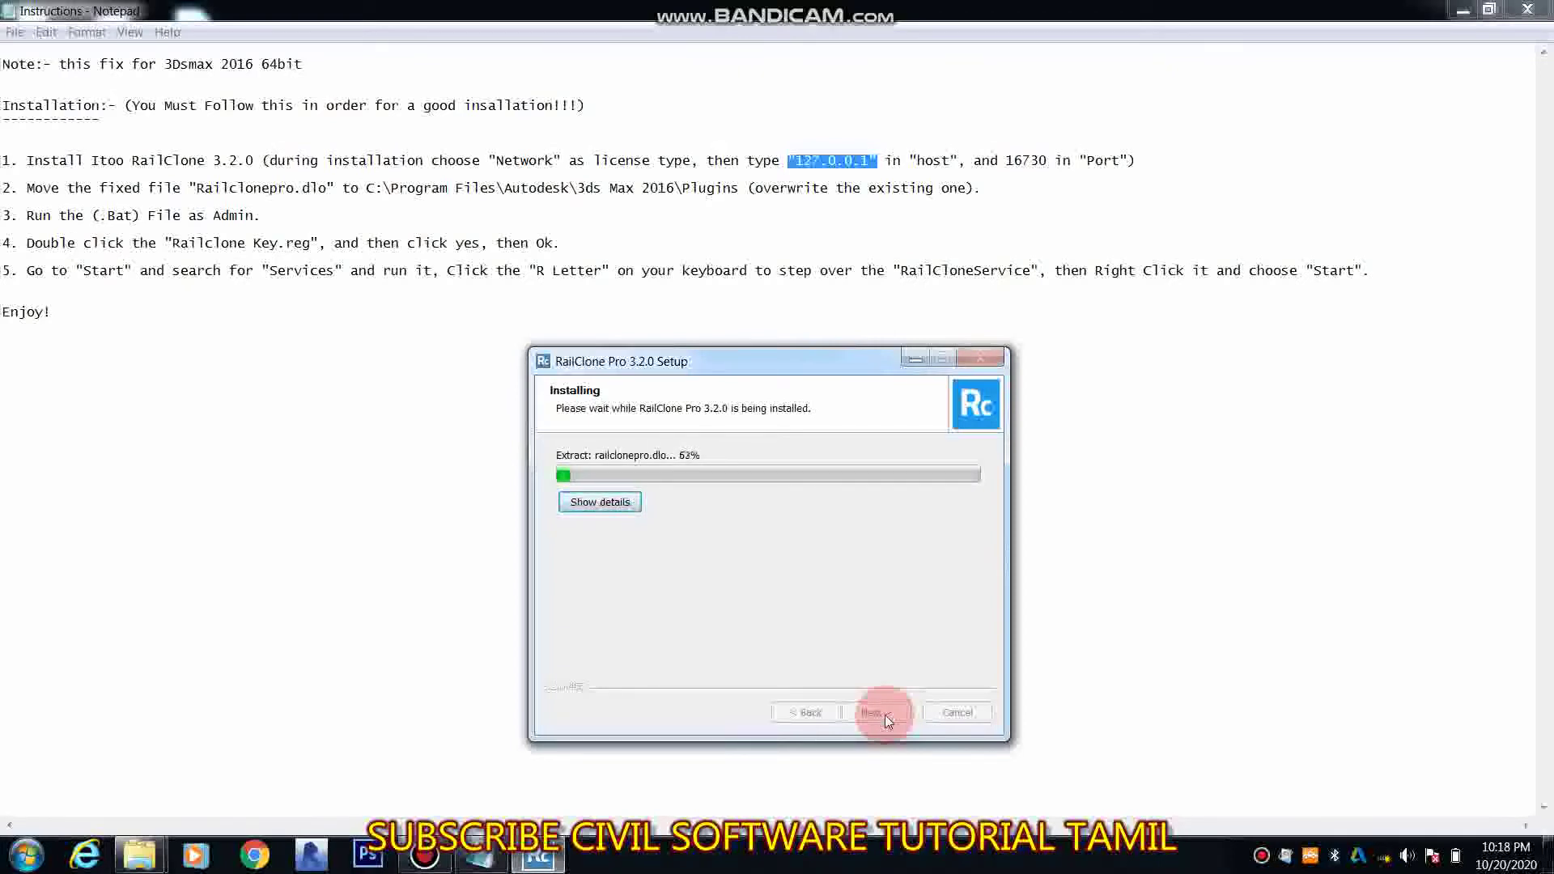
{"action": "left_click", "coordinate": [442, 858]}
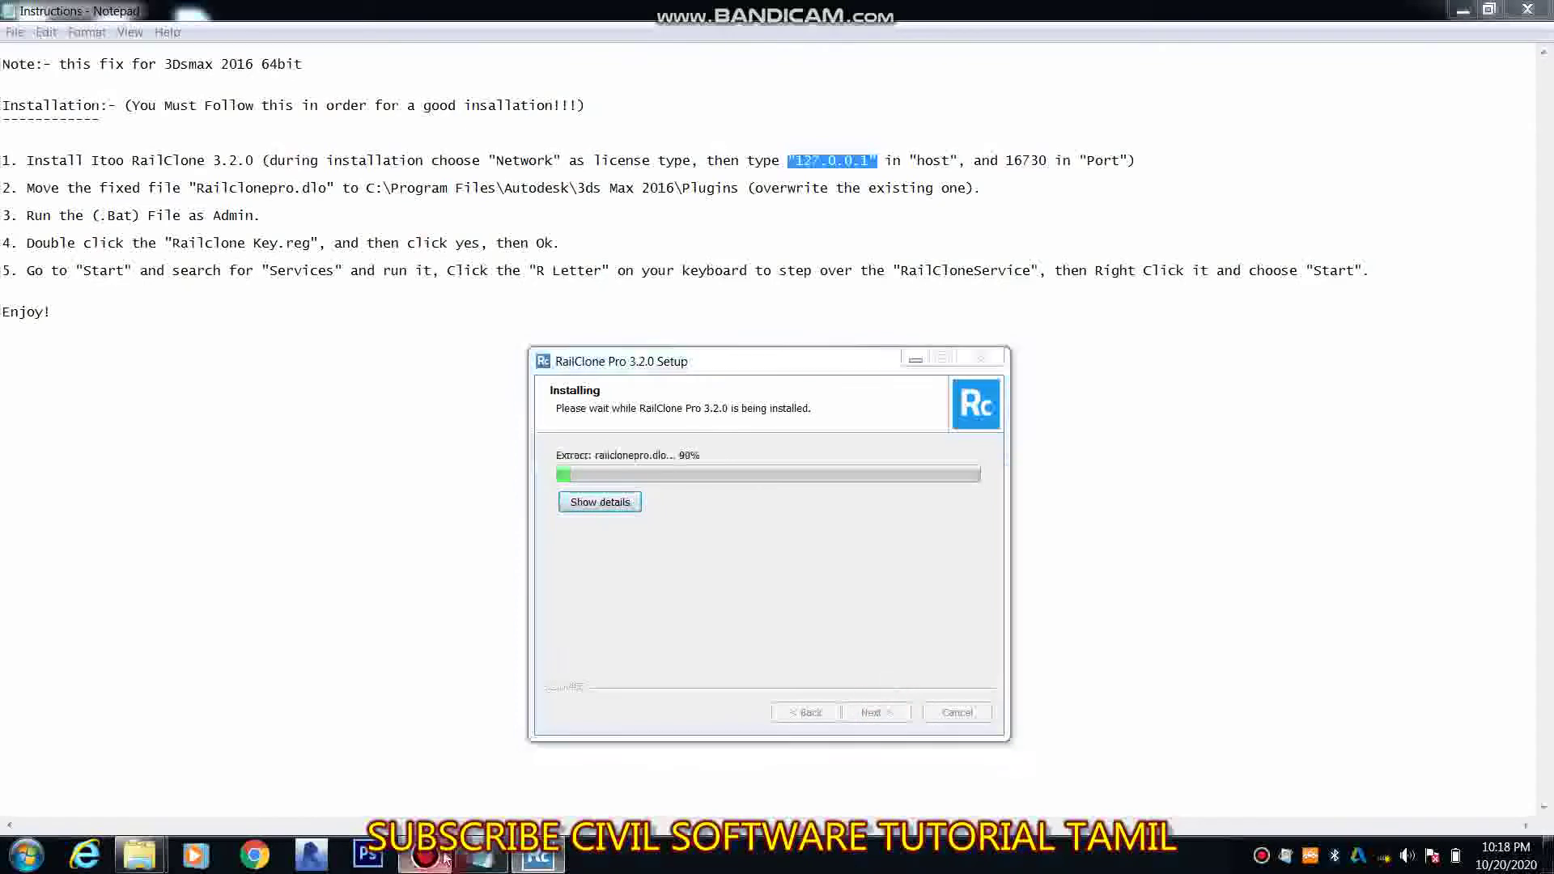
{"action": "left_click", "coordinate": [445, 858]}
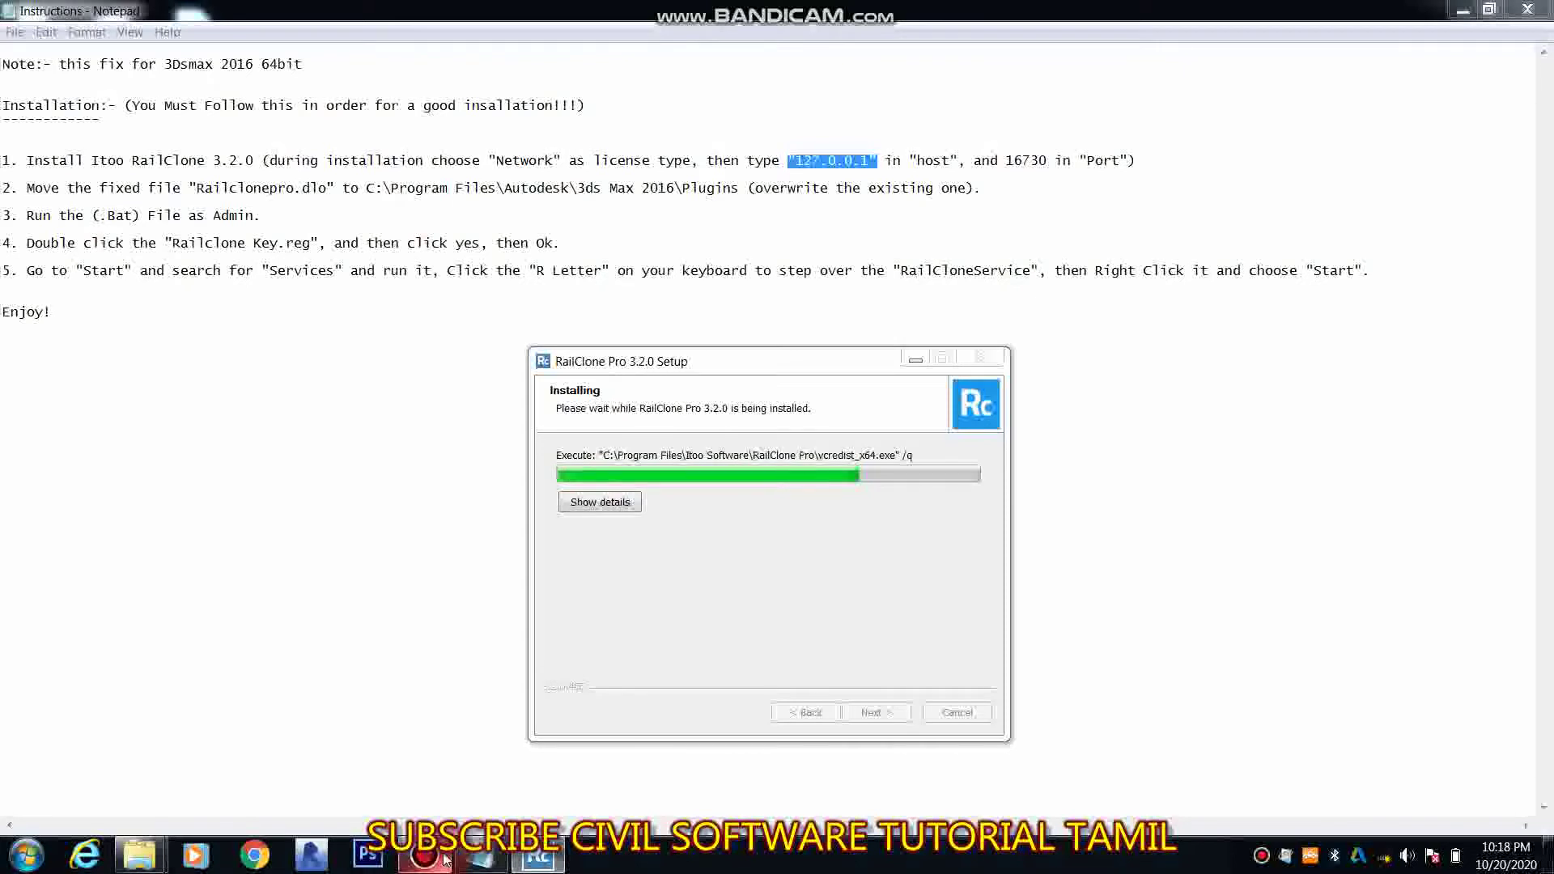
Close the Update Manager login window, untick Show Readme and click Finish
{"action": "left_click", "coordinate": [424, 727]}
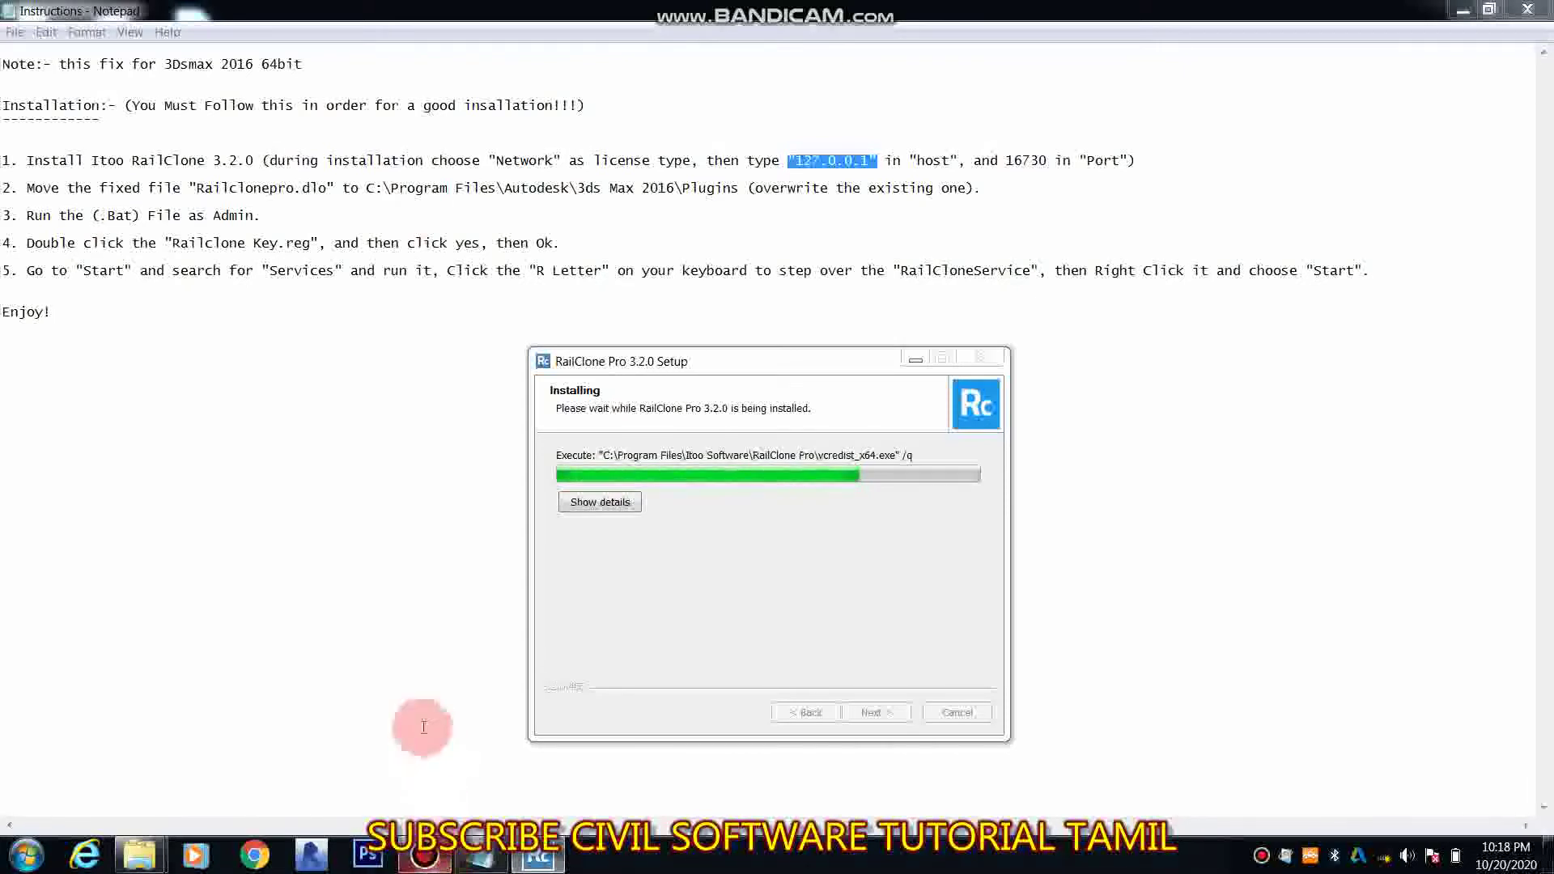
{"action": "left_click", "coordinate": [424, 856]}
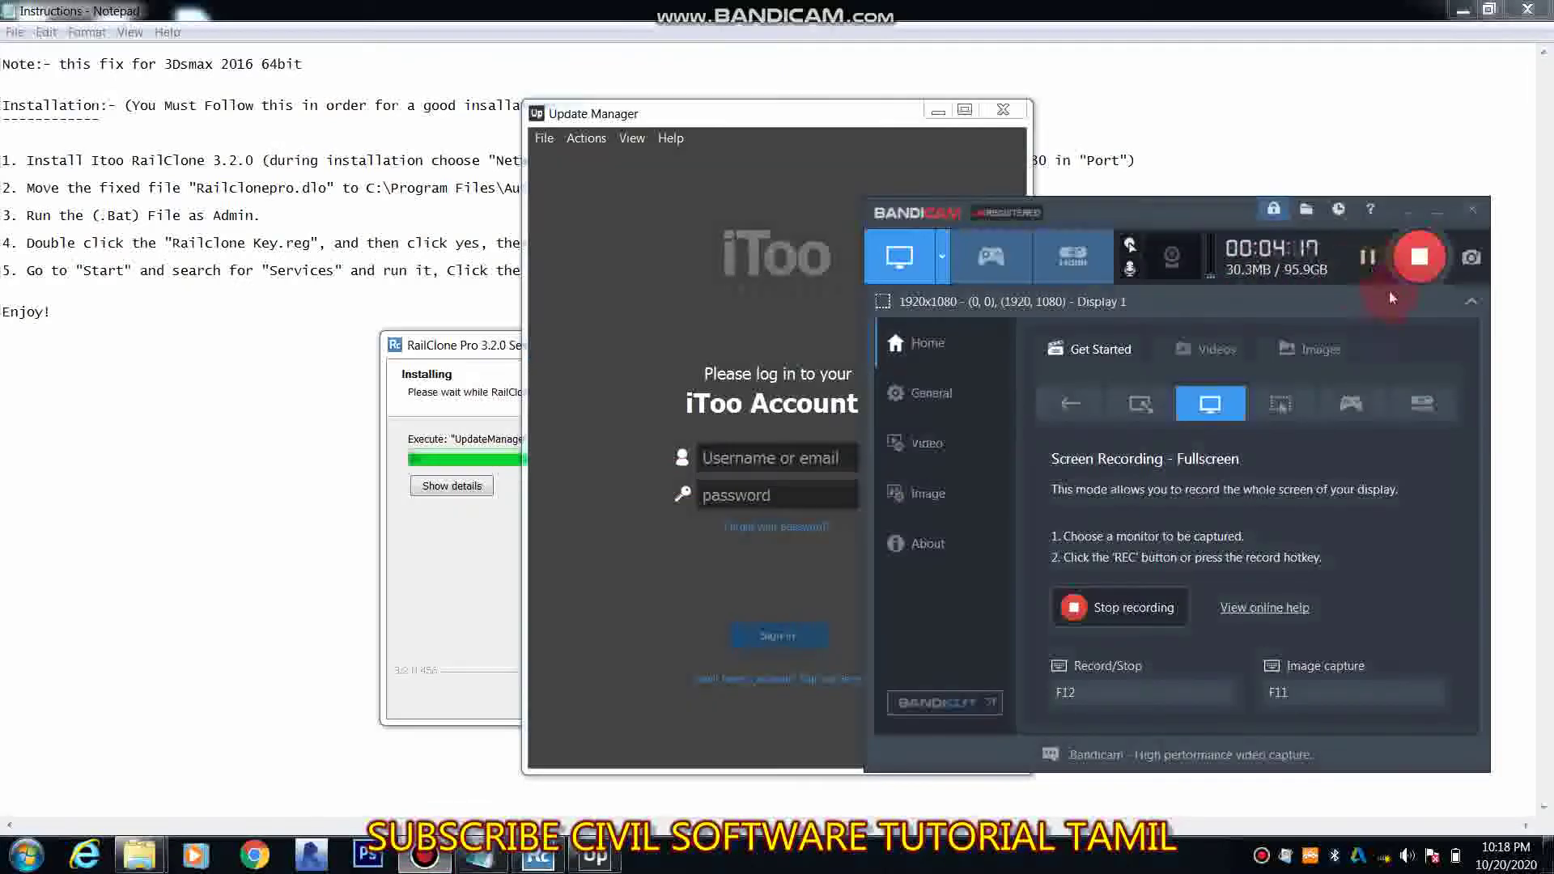
{"action": "left_click", "coordinate": [1435, 212]}
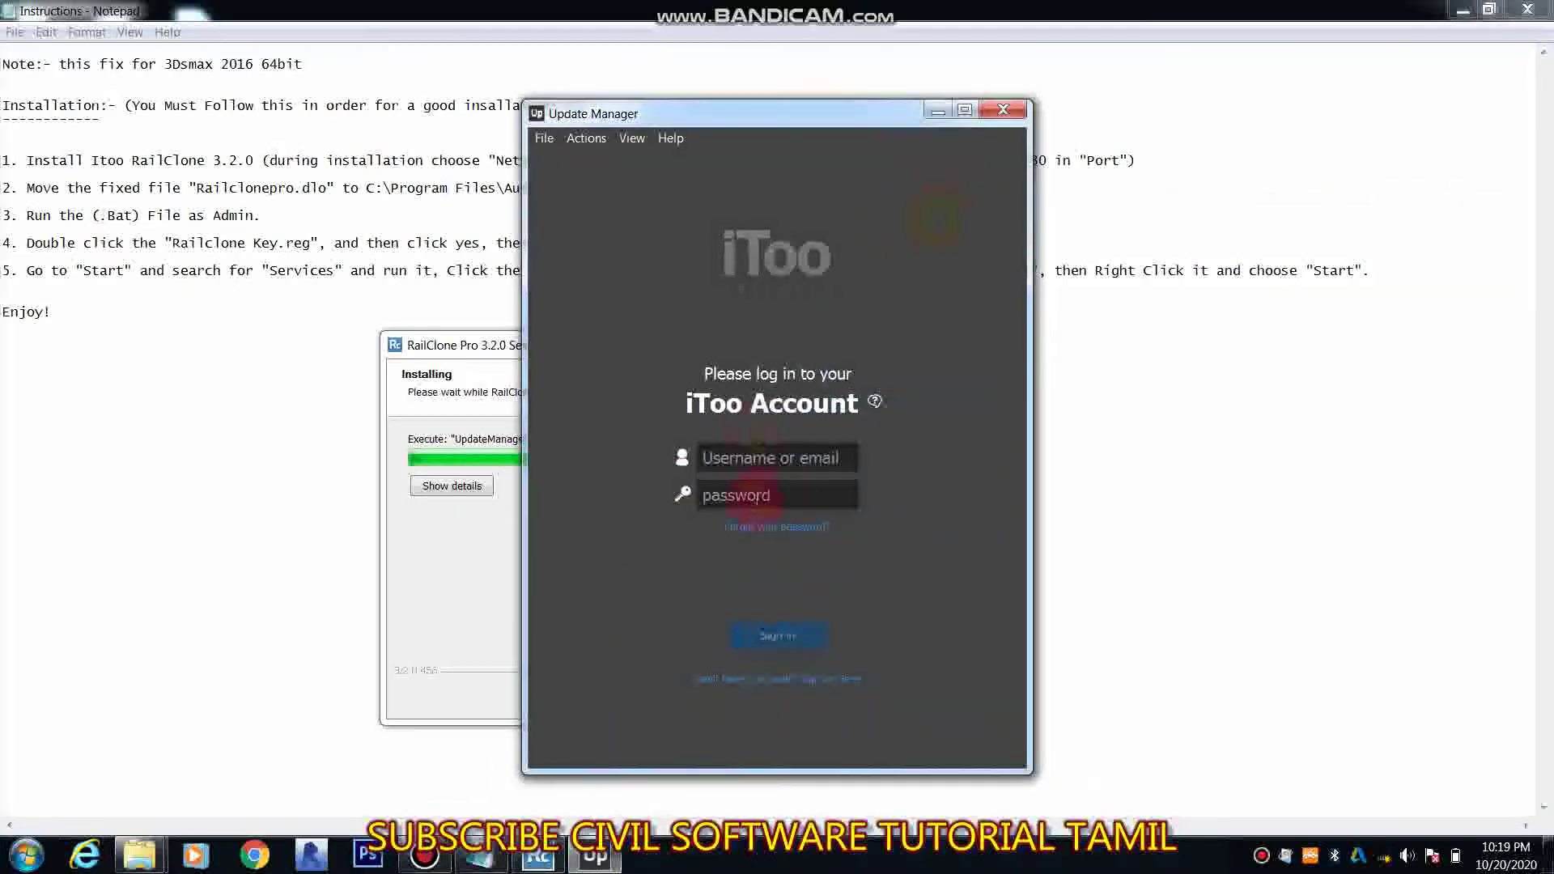
{"action": "left_click", "coordinate": [866, 250]}
{"action": "left_click_drag", "start_coordinate": [858, 133], "coordinate": [1127, 119]}
{"action": "left_click", "coordinate": [974, 648]}
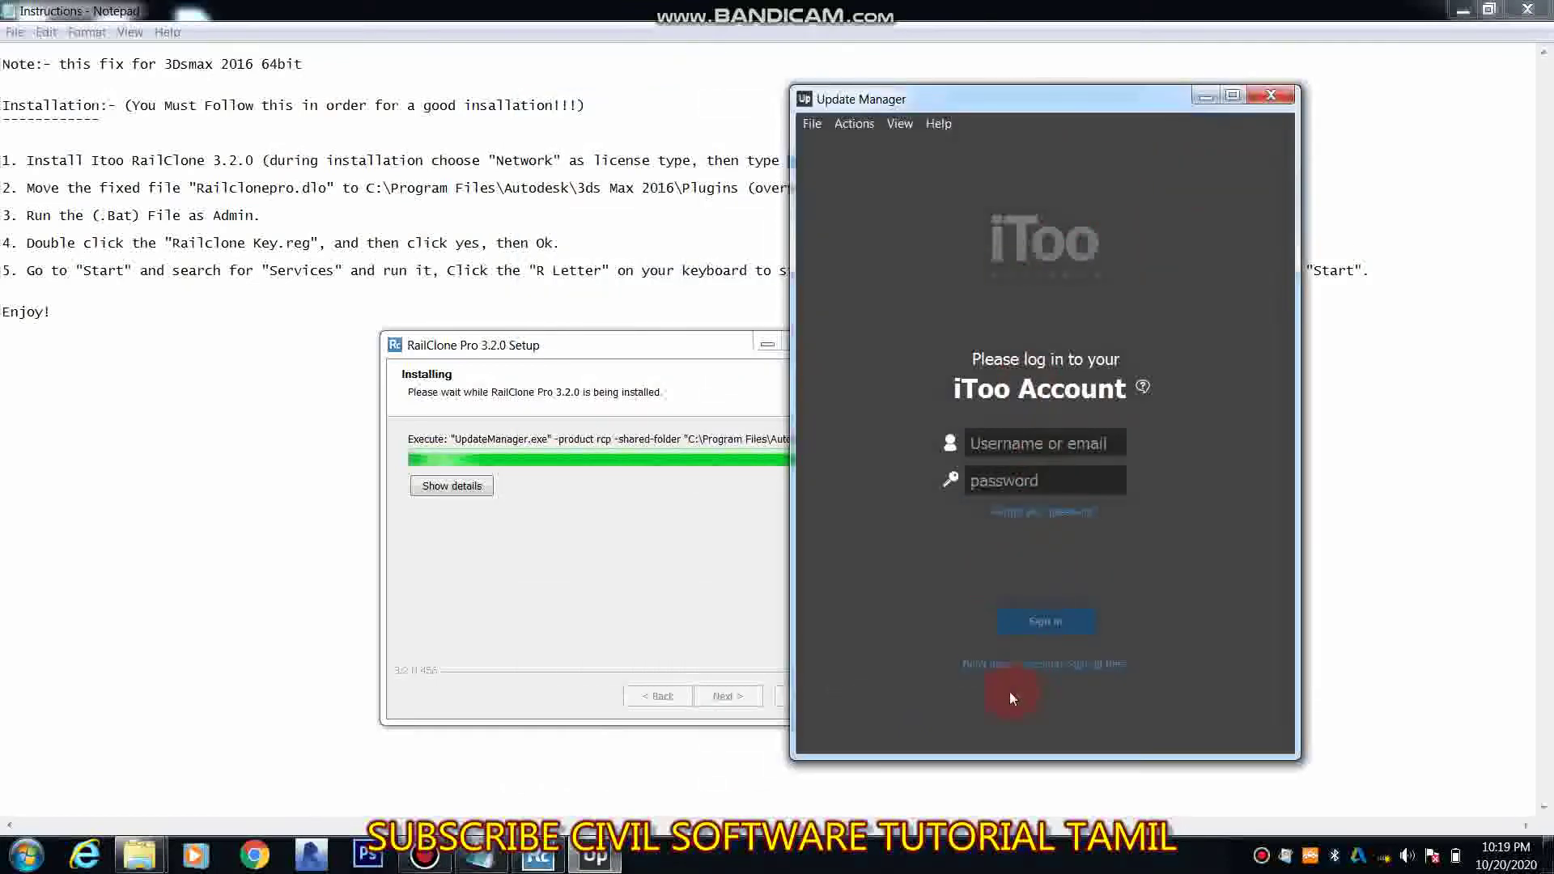
{"action": "left_click", "coordinate": [1279, 97]}
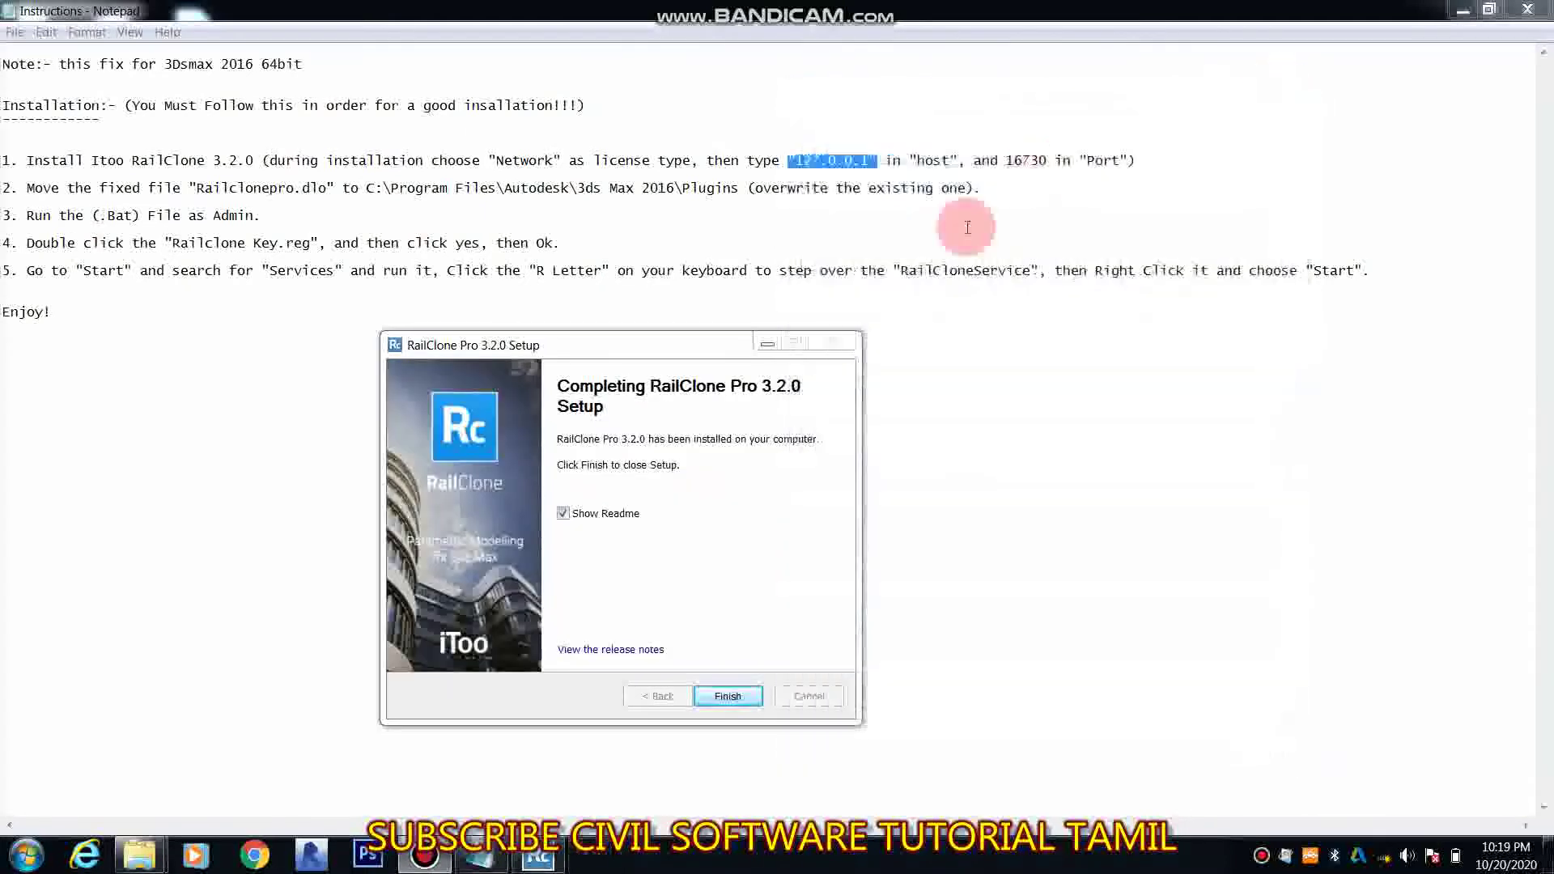
{"action": "left_click", "coordinate": [594, 513]}
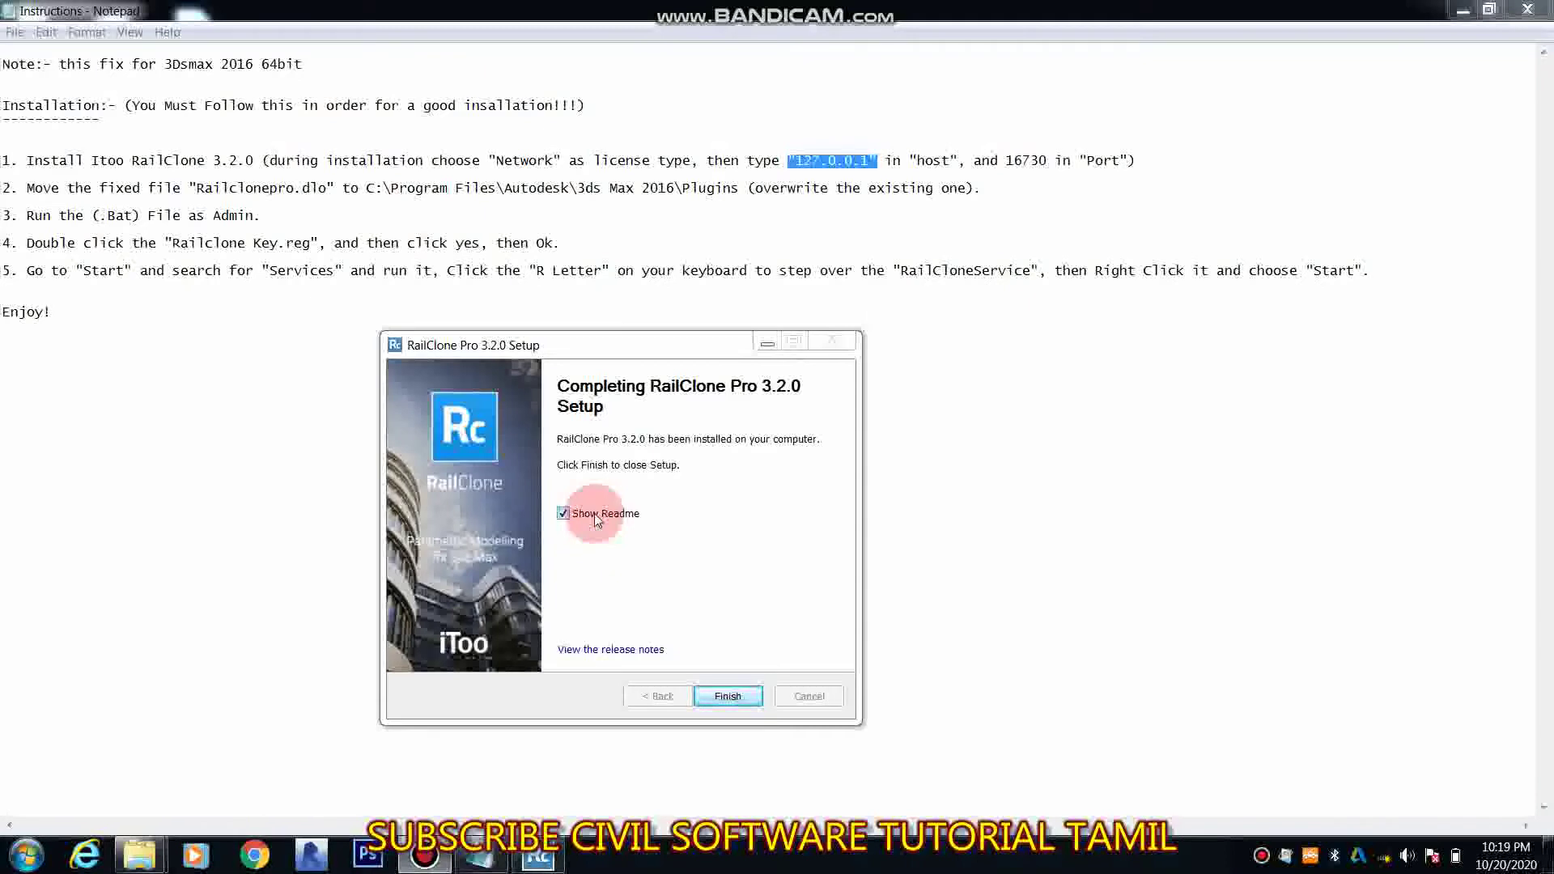
{"action": "left_click", "coordinate": [711, 696]}
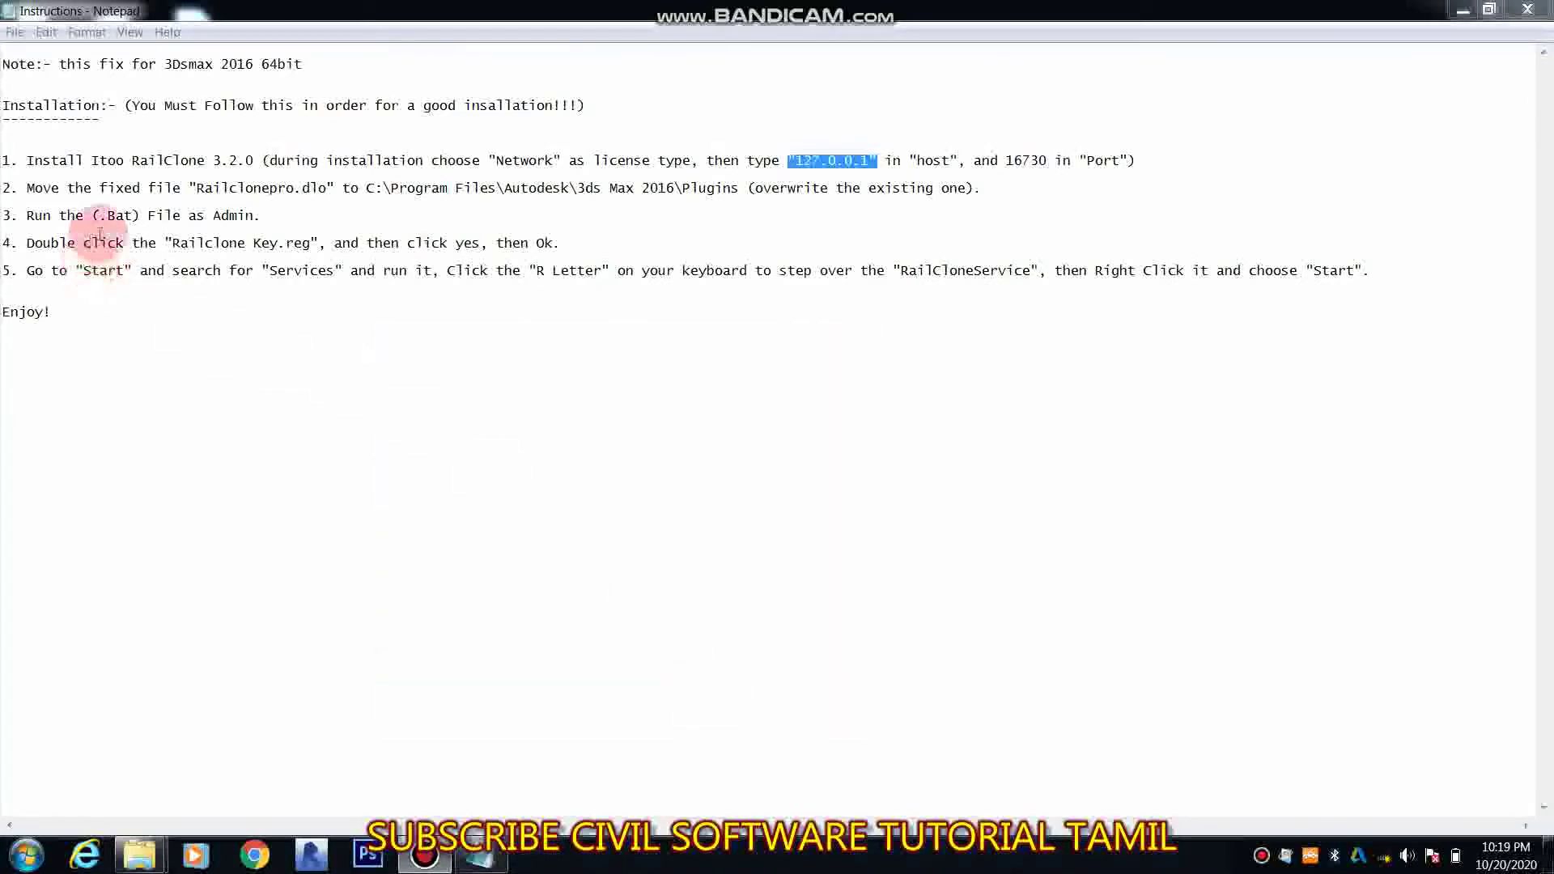
Browse Crack > 2016_Fix > Crk > Key, then go back to Itoo_RailClone_Pro_3.2.0x64
{"action": "left_click", "coordinate": [1463, 10]}
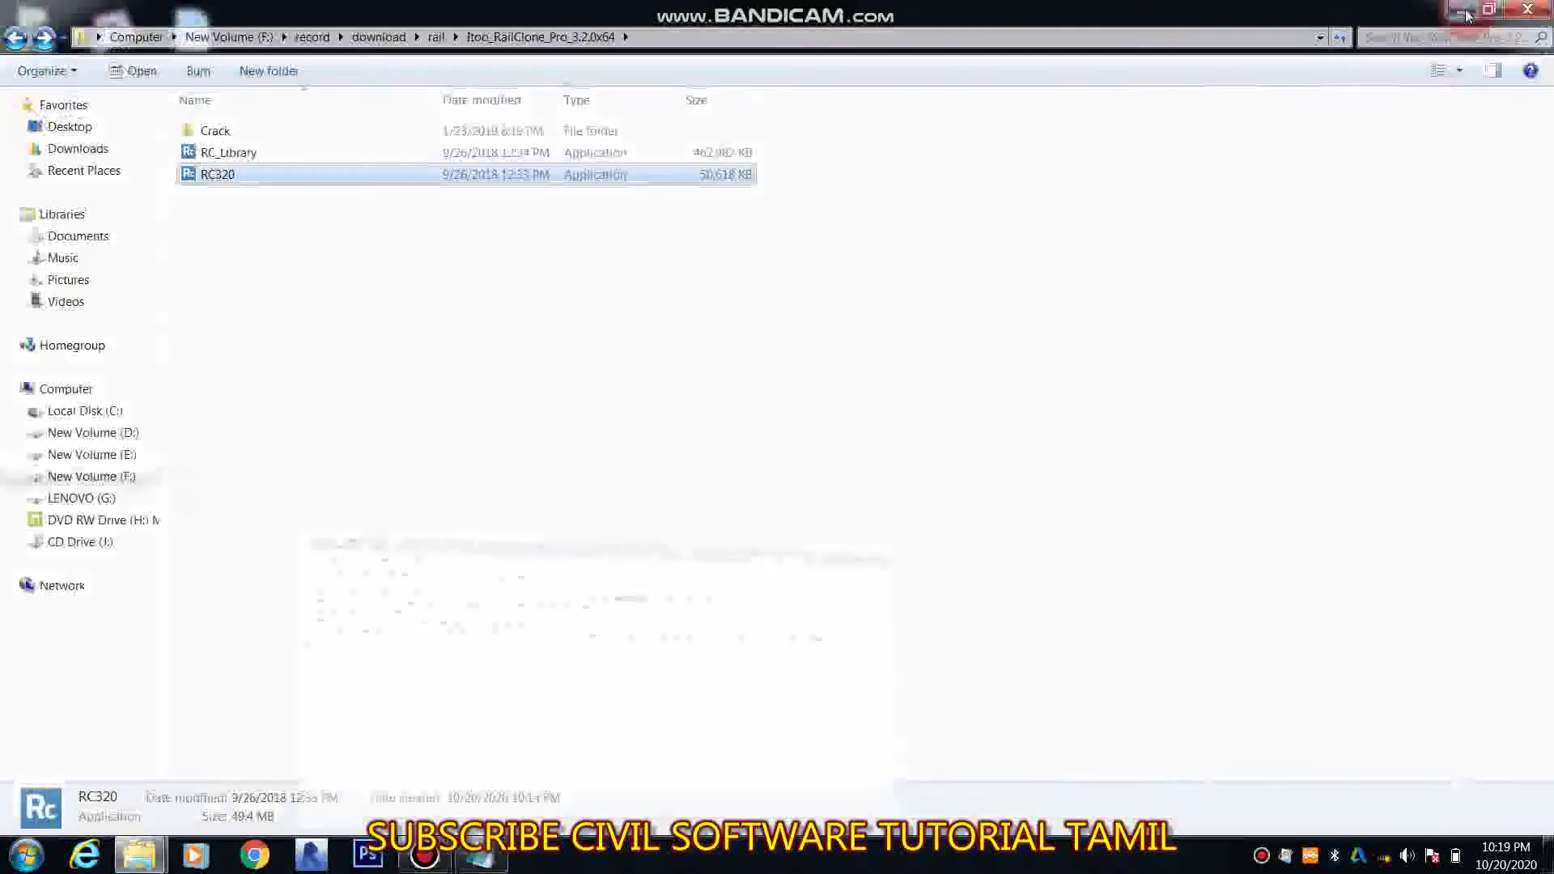
{"action": "left_click", "coordinate": [317, 154]}
{"action": "double_click", "coordinate": [277, 132]}
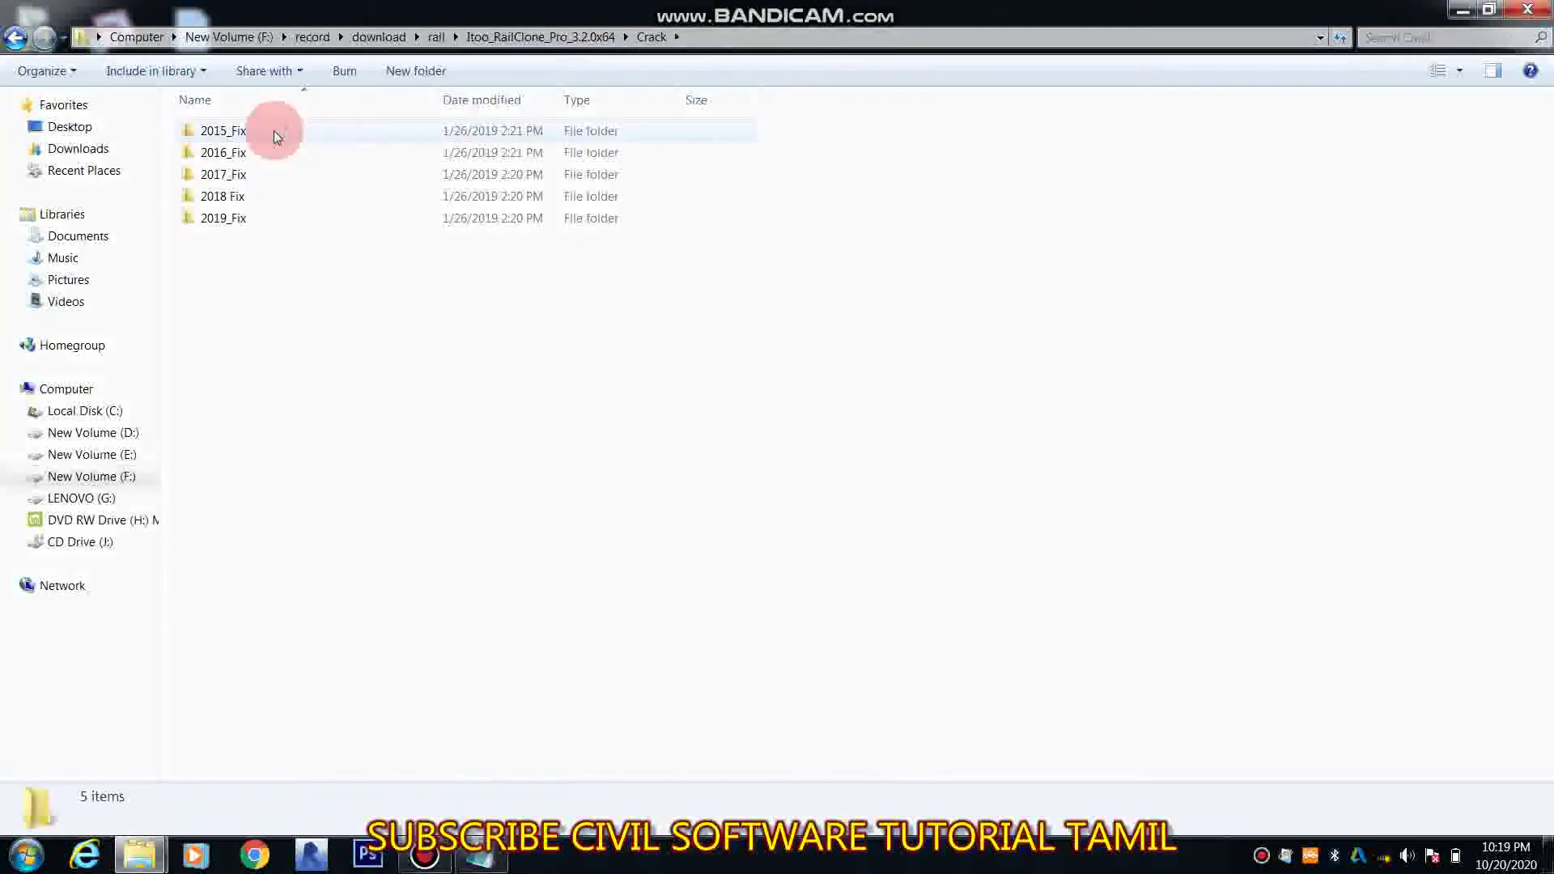
{"action": "double_click", "coordinate": [271, 152]}
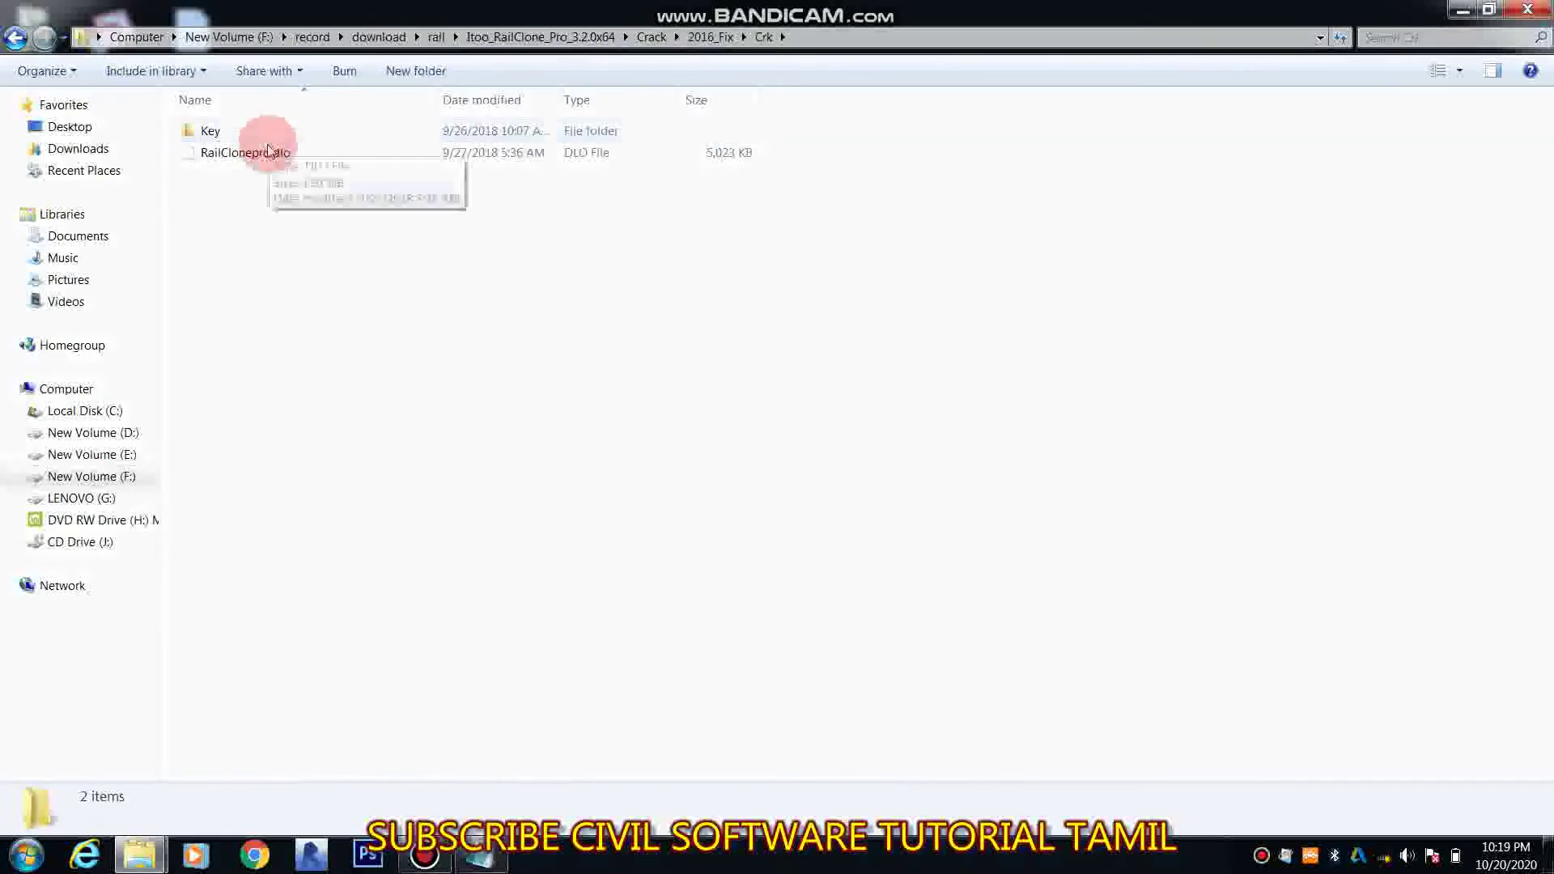
{"action": "double_click", "coordinate": [217, 130]}
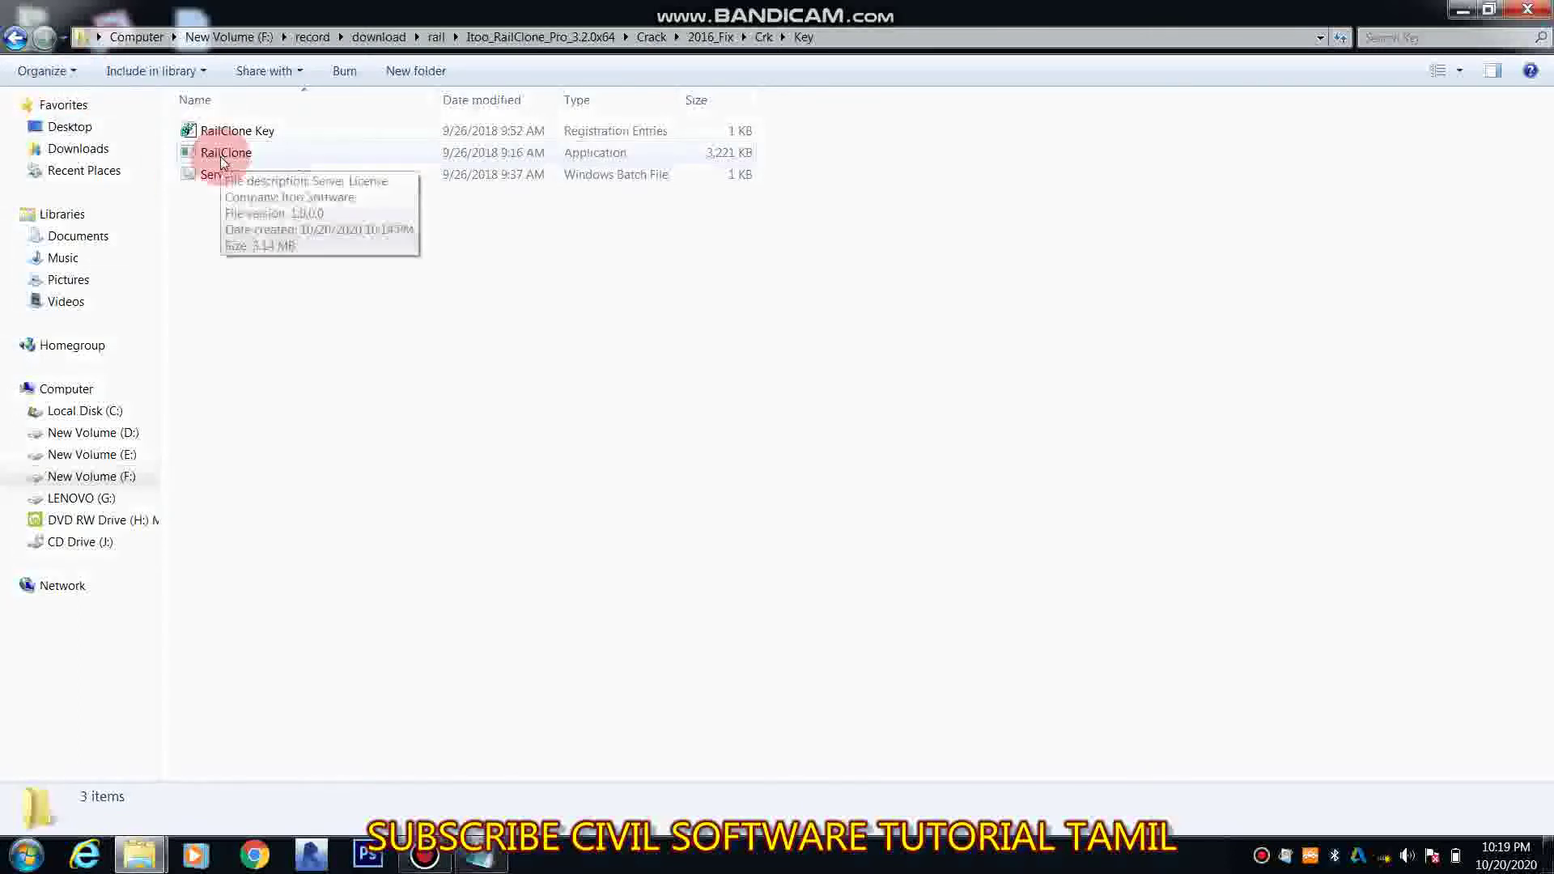
{"action": "left_click", "coordinate": [23, 36]}
{"action": "left_click", "coordinate": [23, 37]}
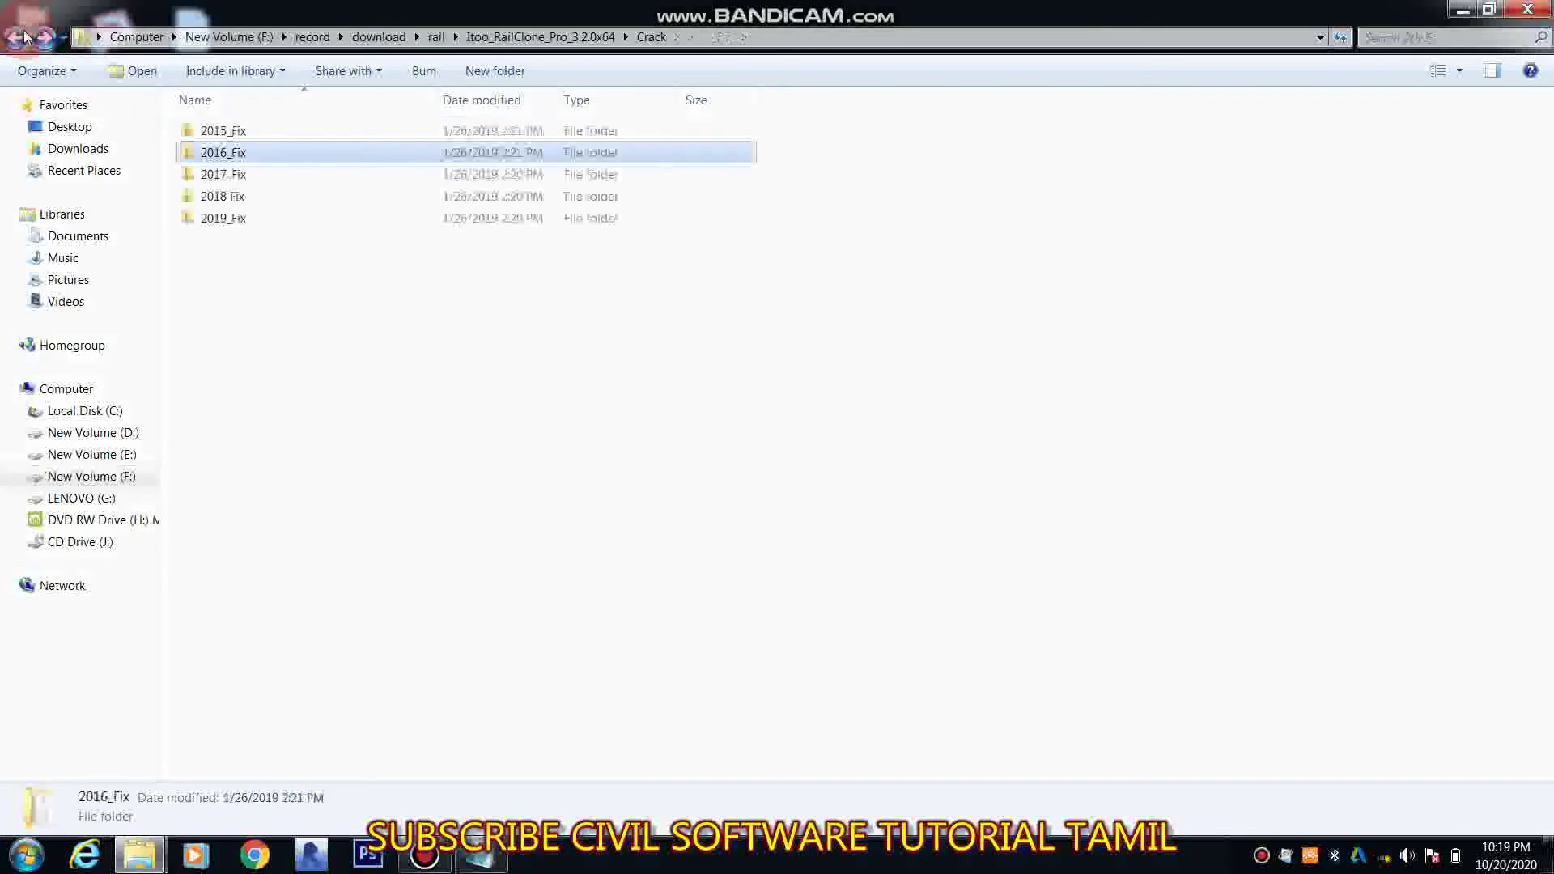
{"action": "left_click", "coordinate": [23, 36]}
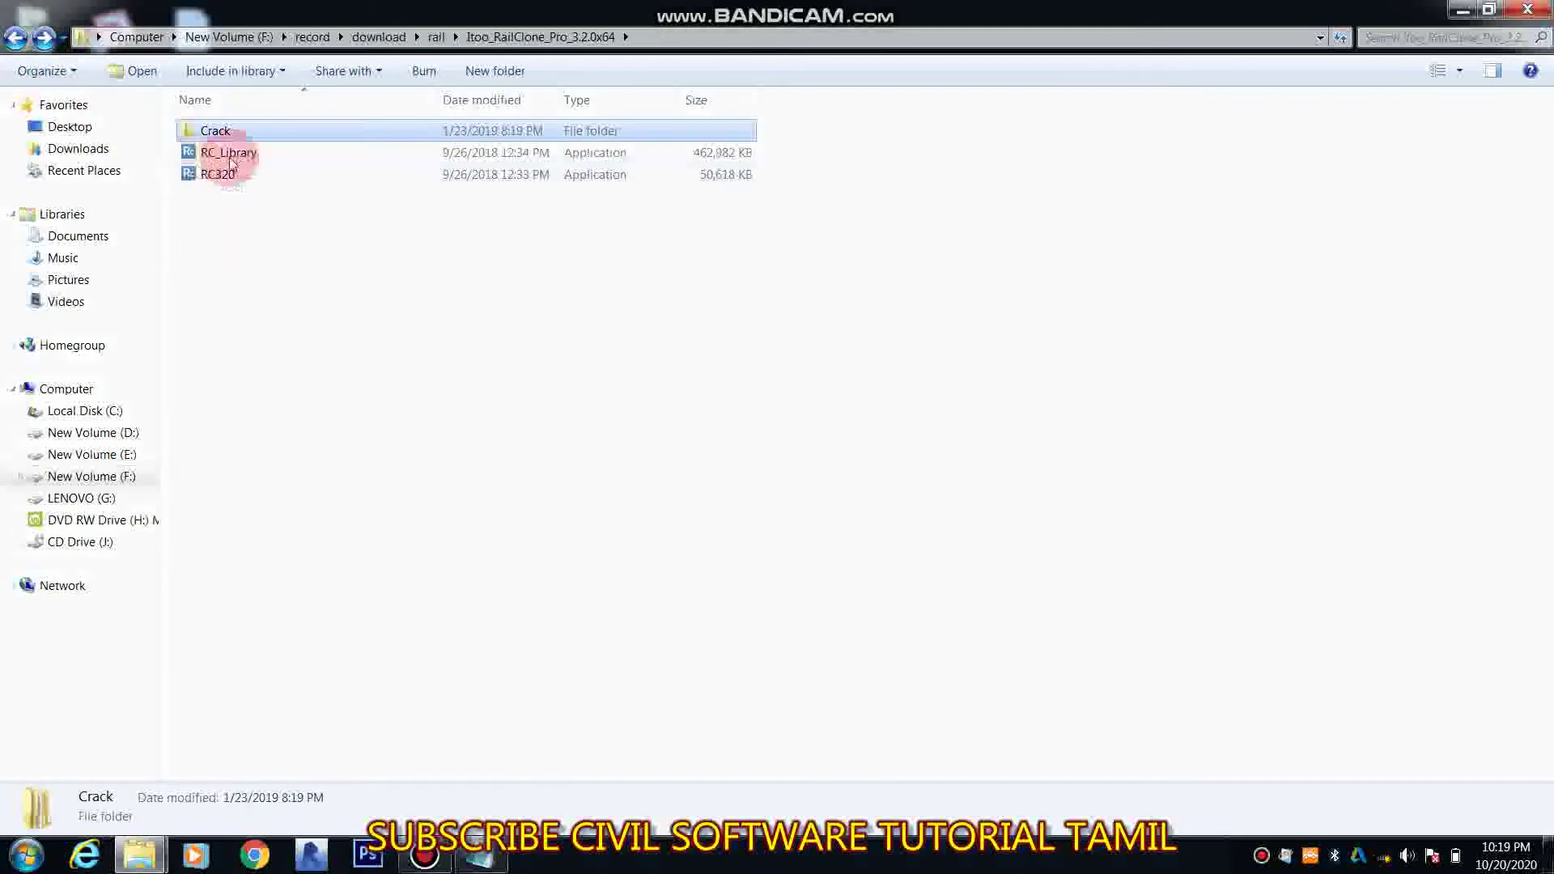
Run RC_Library.exe from the RailClone download folder as administrator
{"action": "left_click", "coordinate": [481, 854]}
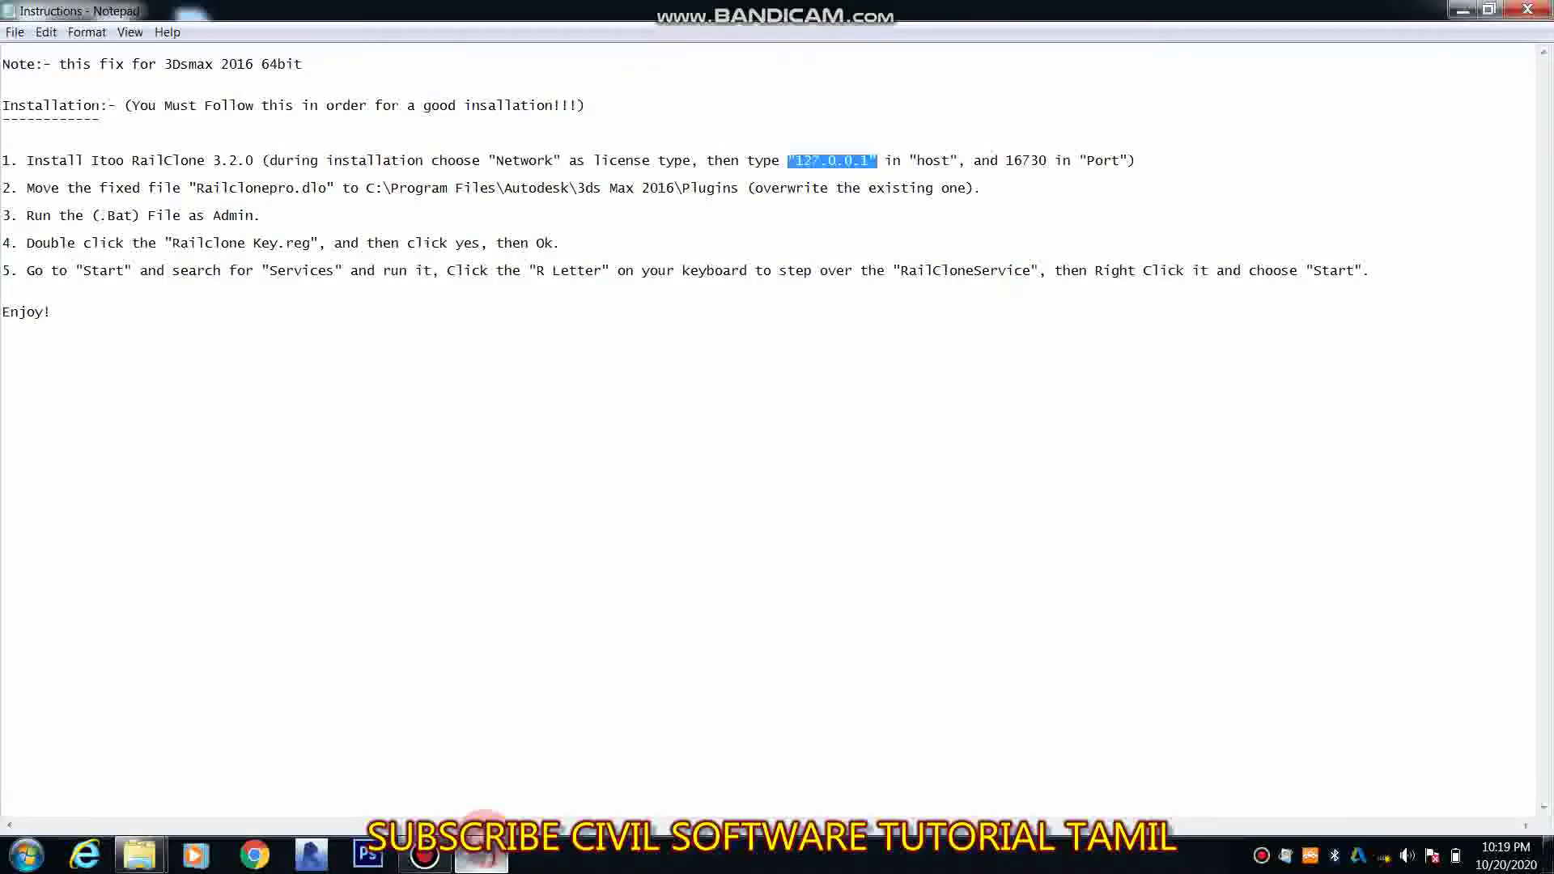
{"action": "left_click", "coordinate": [481, 854]}
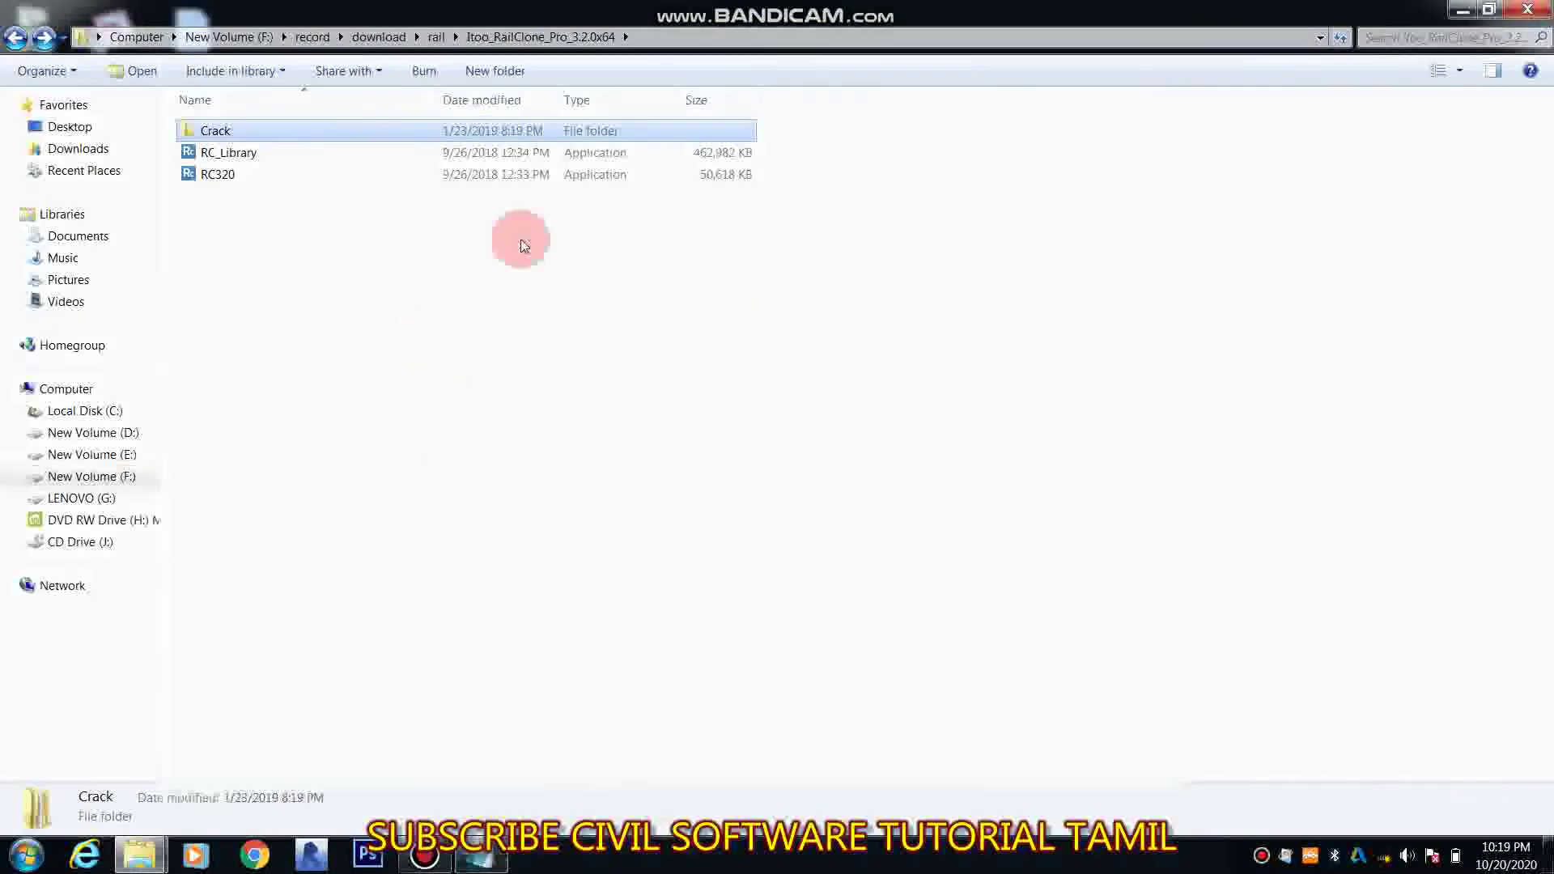
{"action": "left_click", "coordinate": [537, 153]}
{"action": "right_click", "coordinate": [537, 154]}
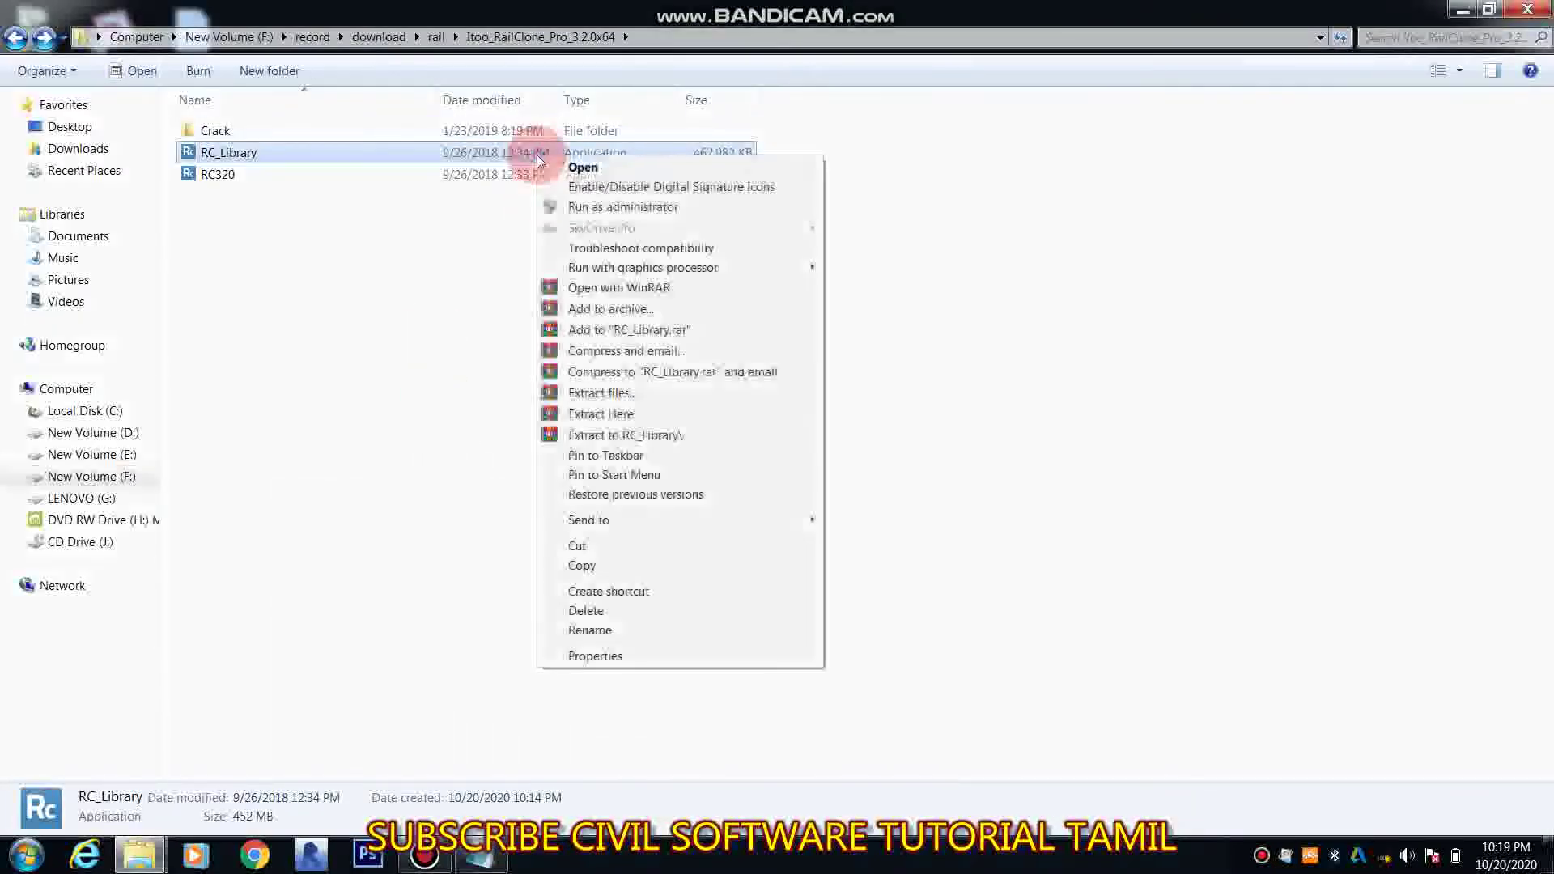
{"action": "left_click", "coordinate": [606, 208]}
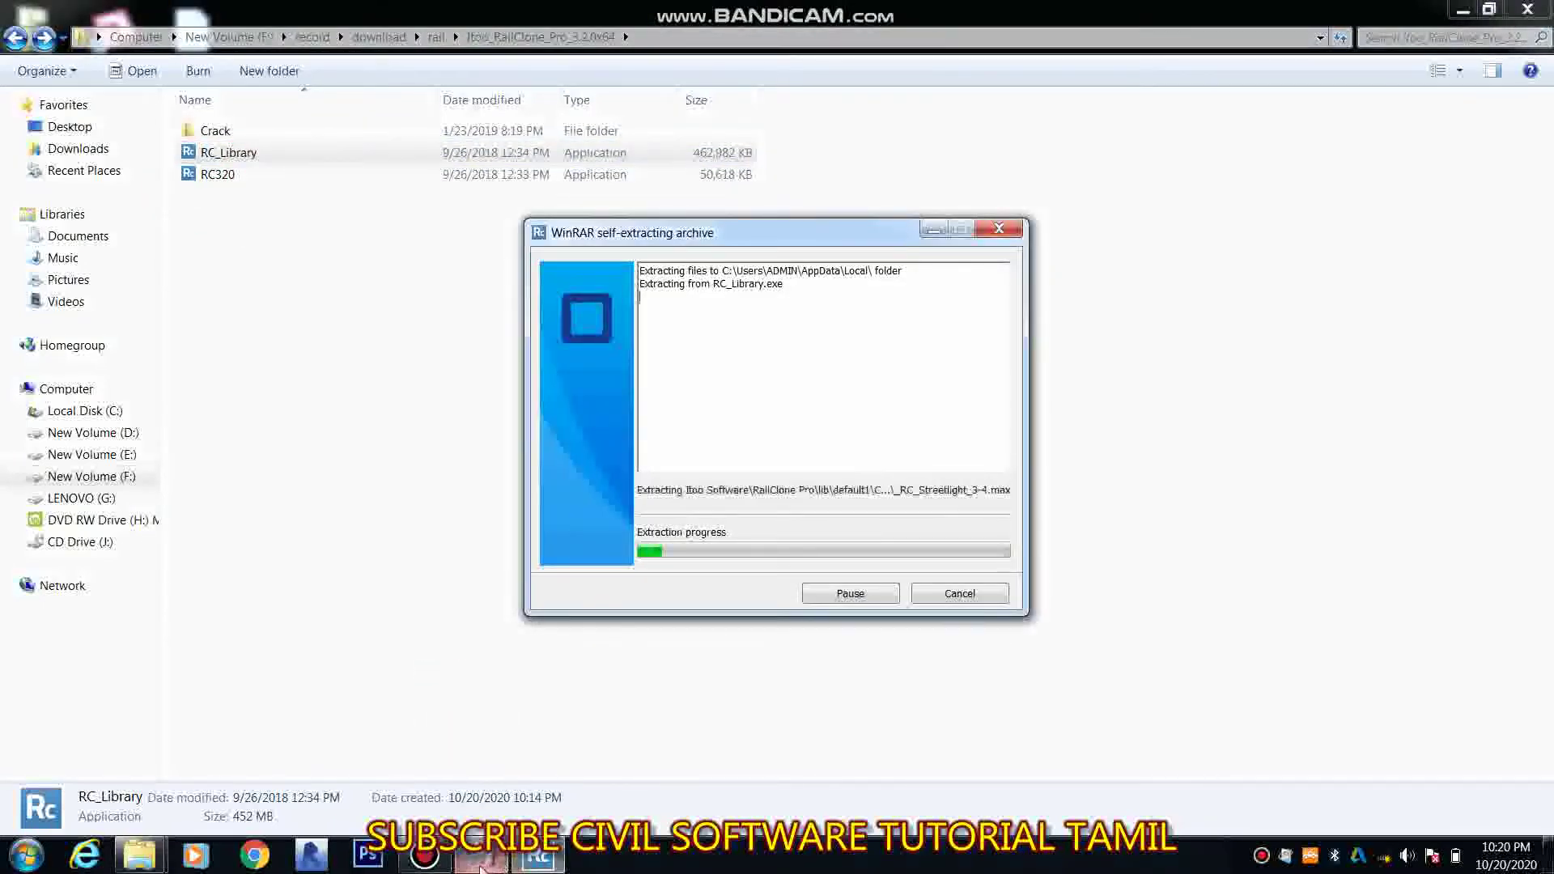
Let the WinRAR extraction of the RailClone library files into AppData\Local finish
{"action": "left_click_drag", "start_coordinate": [769, 233], "coordinate": [316, 218]}
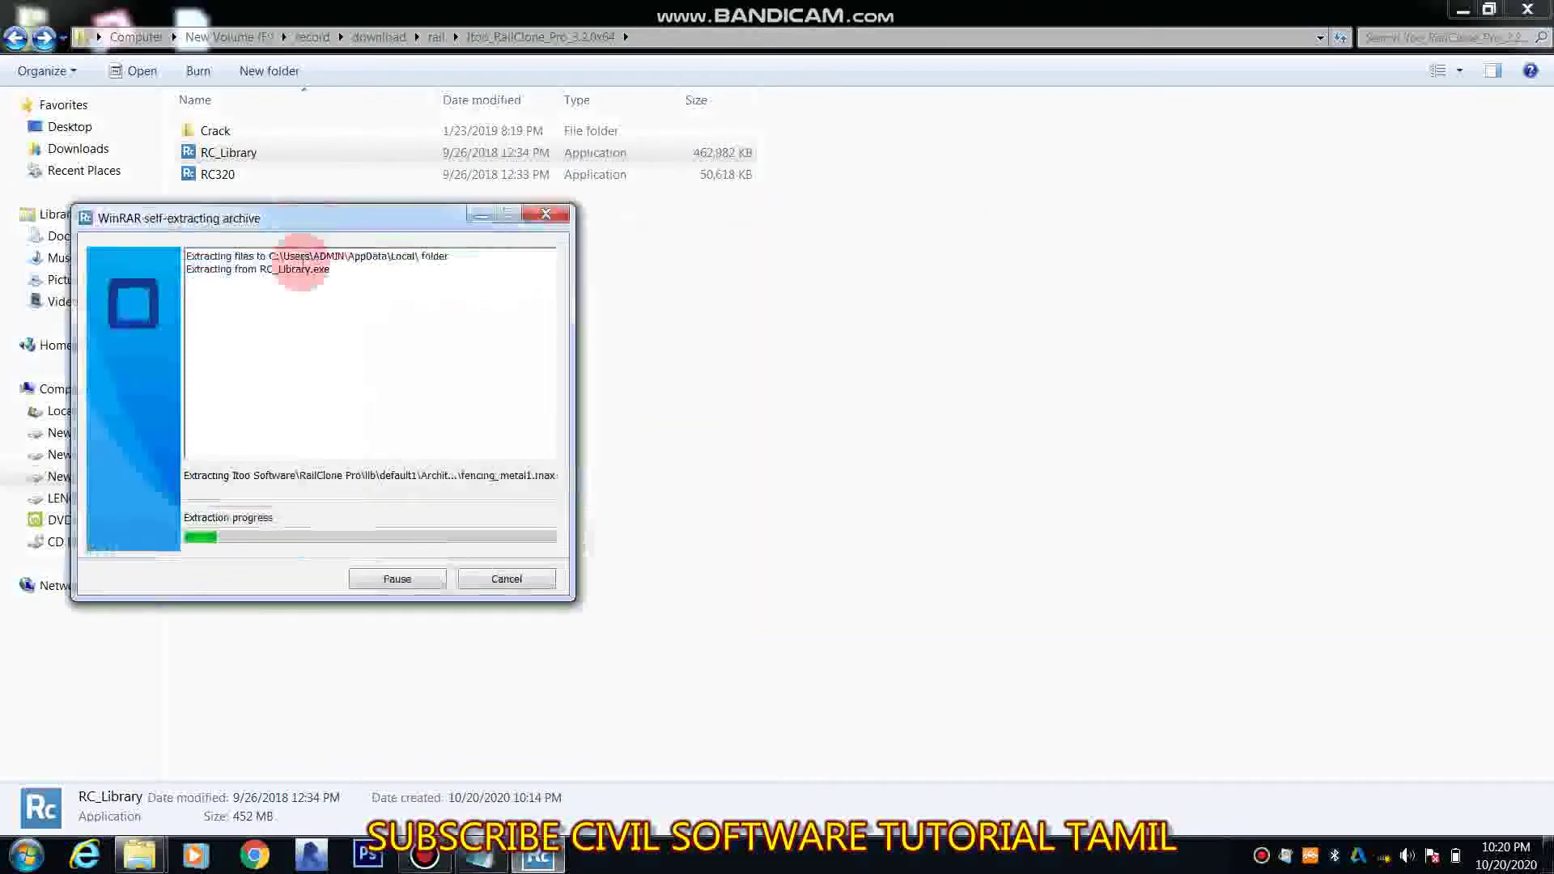
{"action": "left_click", "coordinate": [477, 842]}
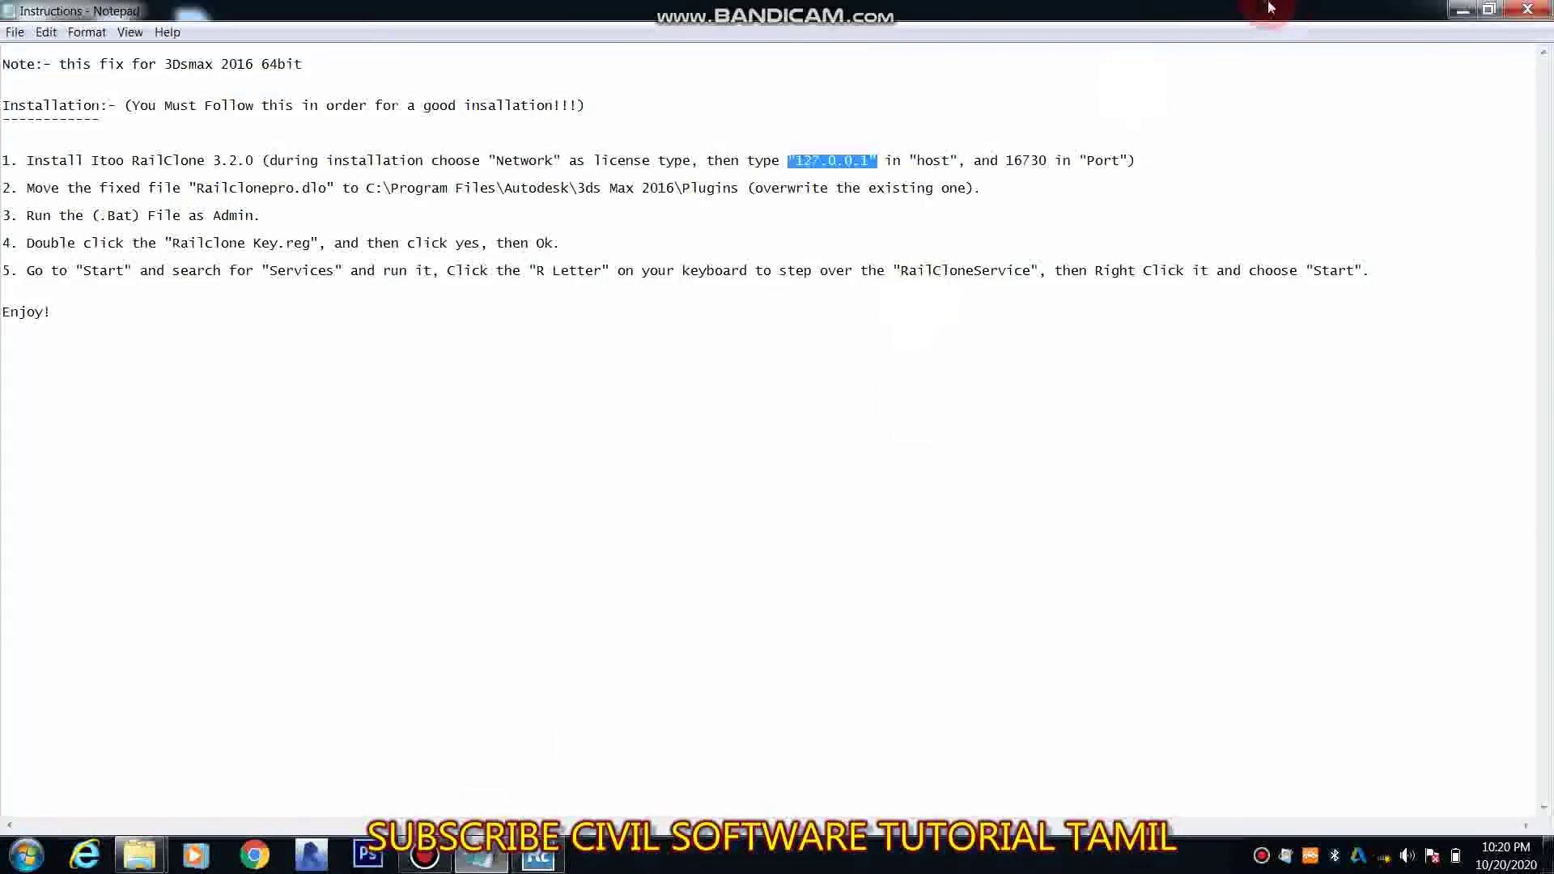
{"action": "left_click", "coordinate": [1454, 13]}
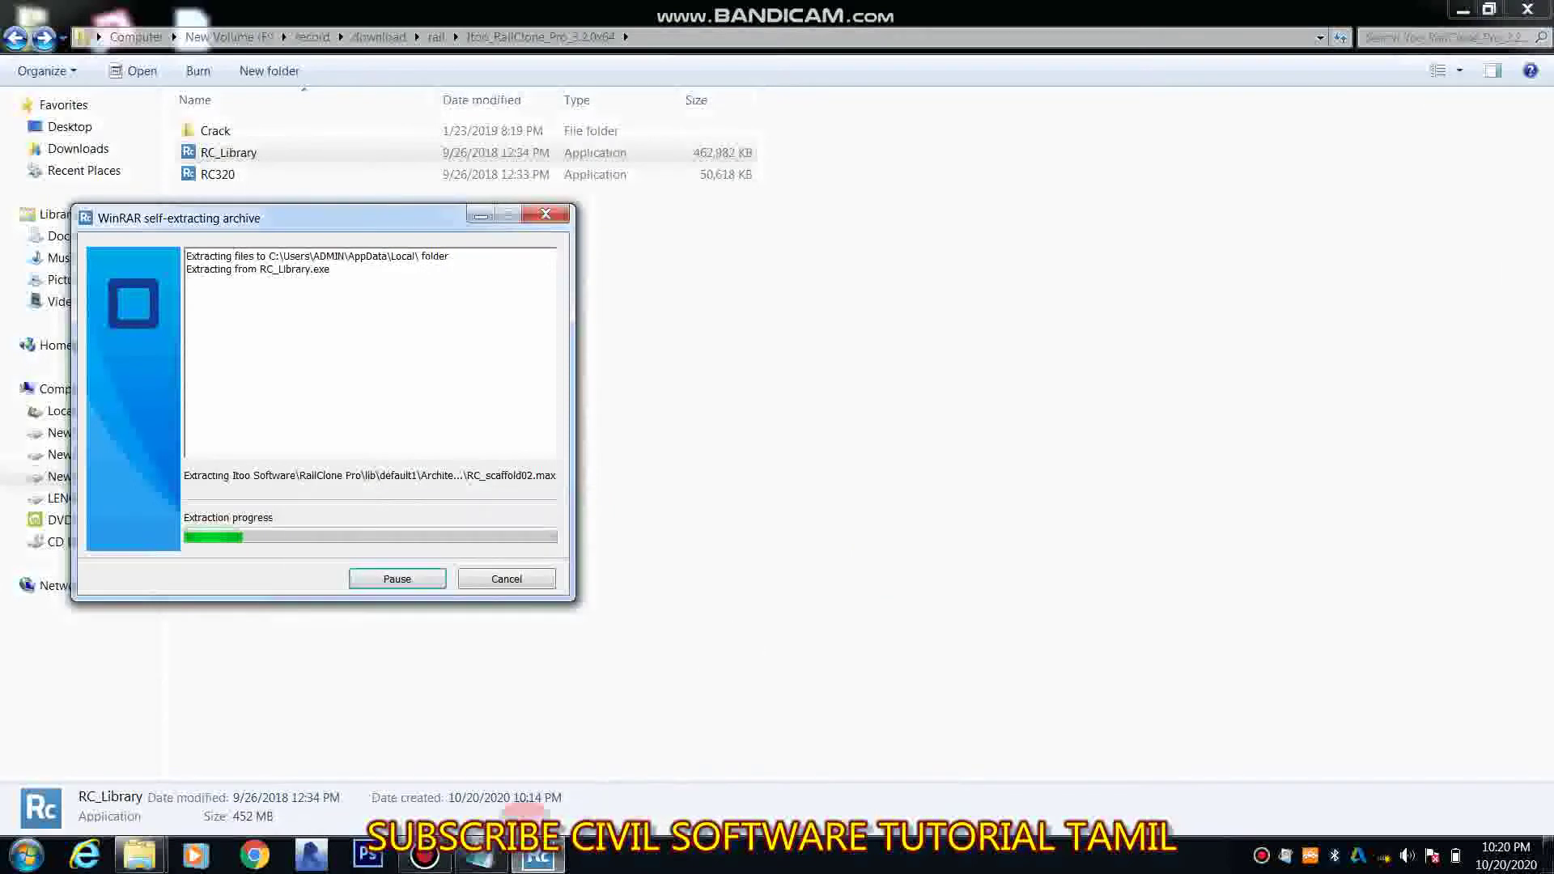
{"action": "left_click", "coordinate": [447, 857]}
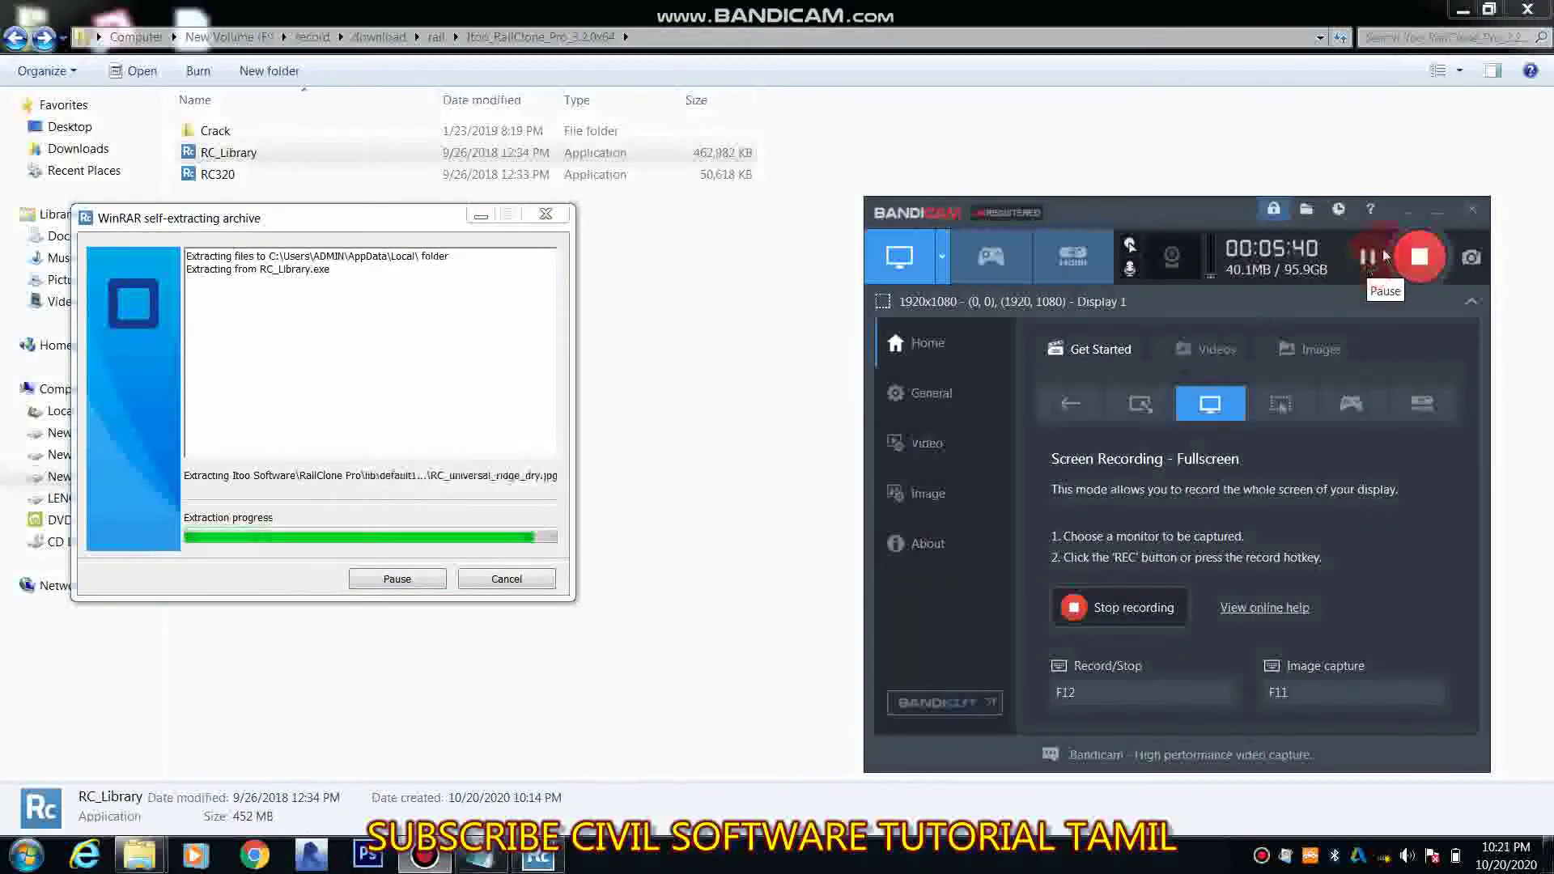
{"action": "left_click", "coordinate": [1438, 214]}
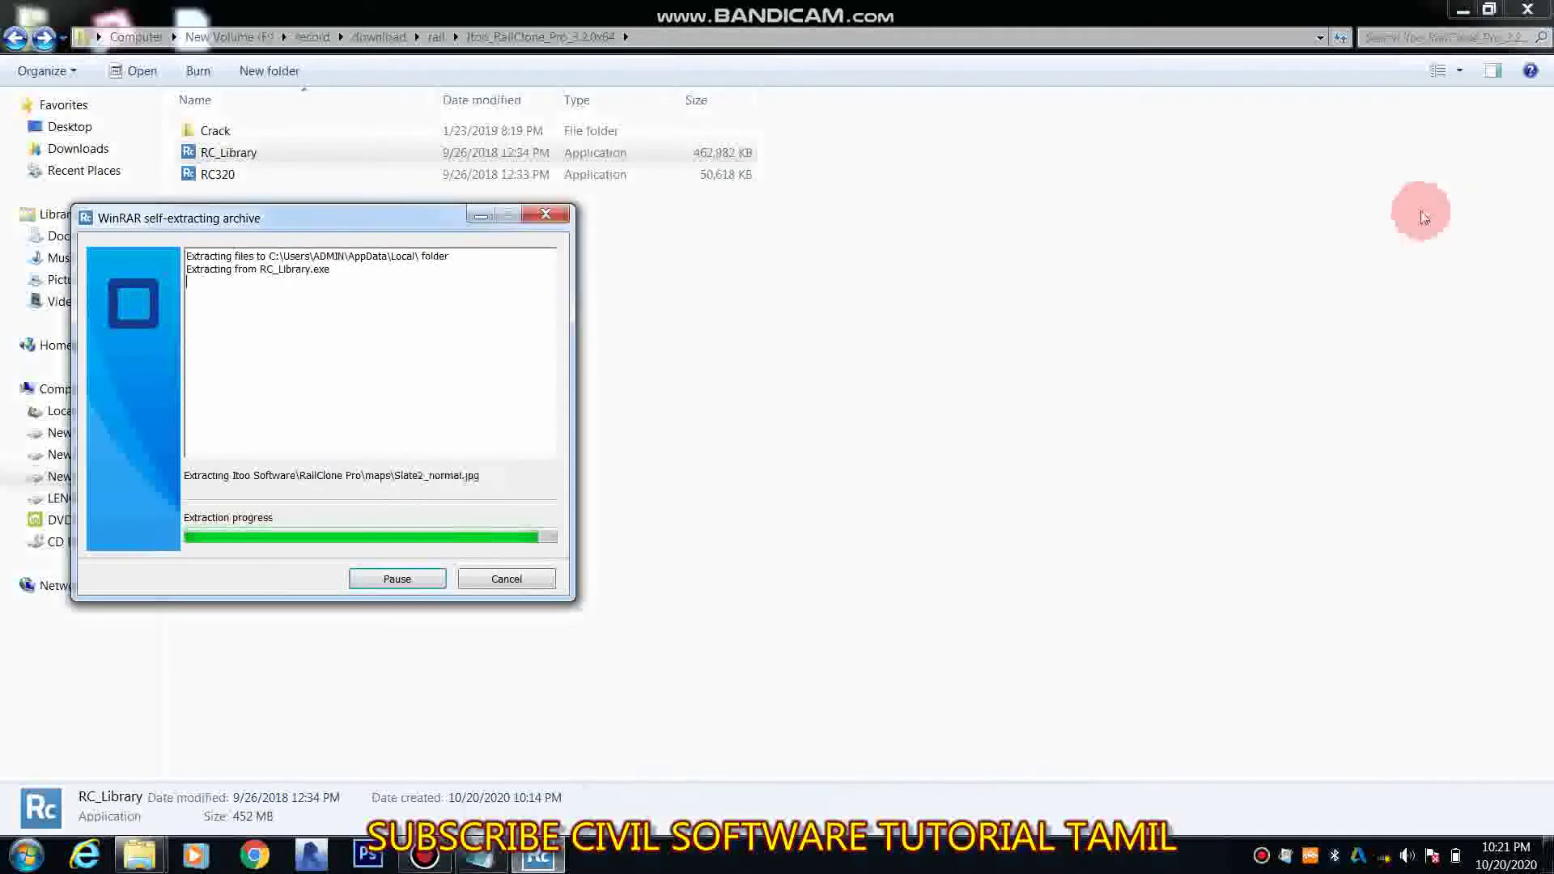
{"action": "left_click", "coordinate": [448, 857]}
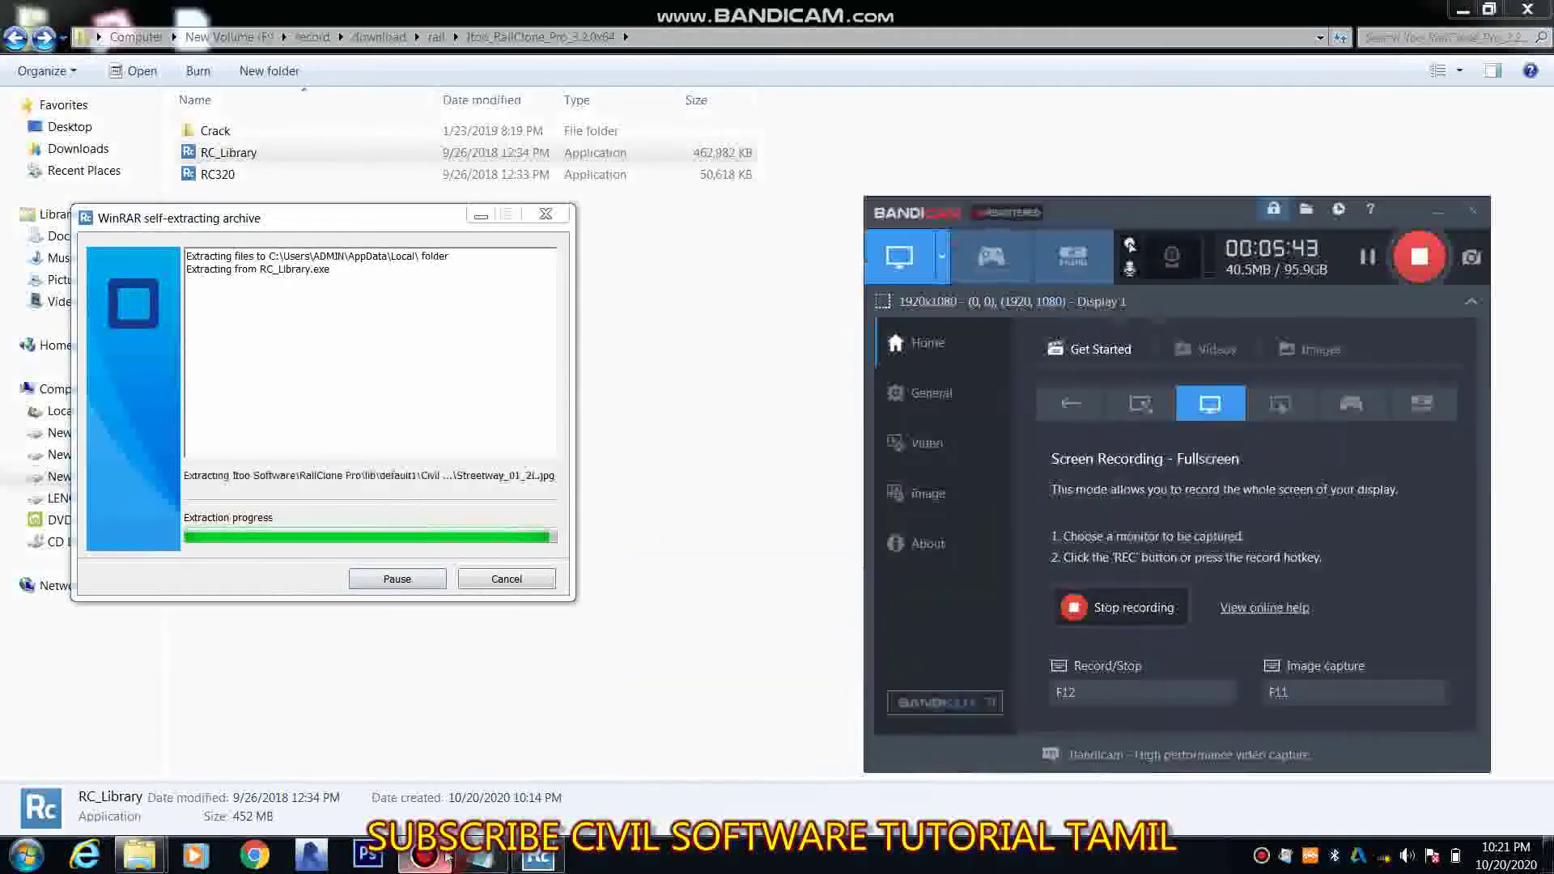
{"action": "left_click", "coordinate": [448, 857]}
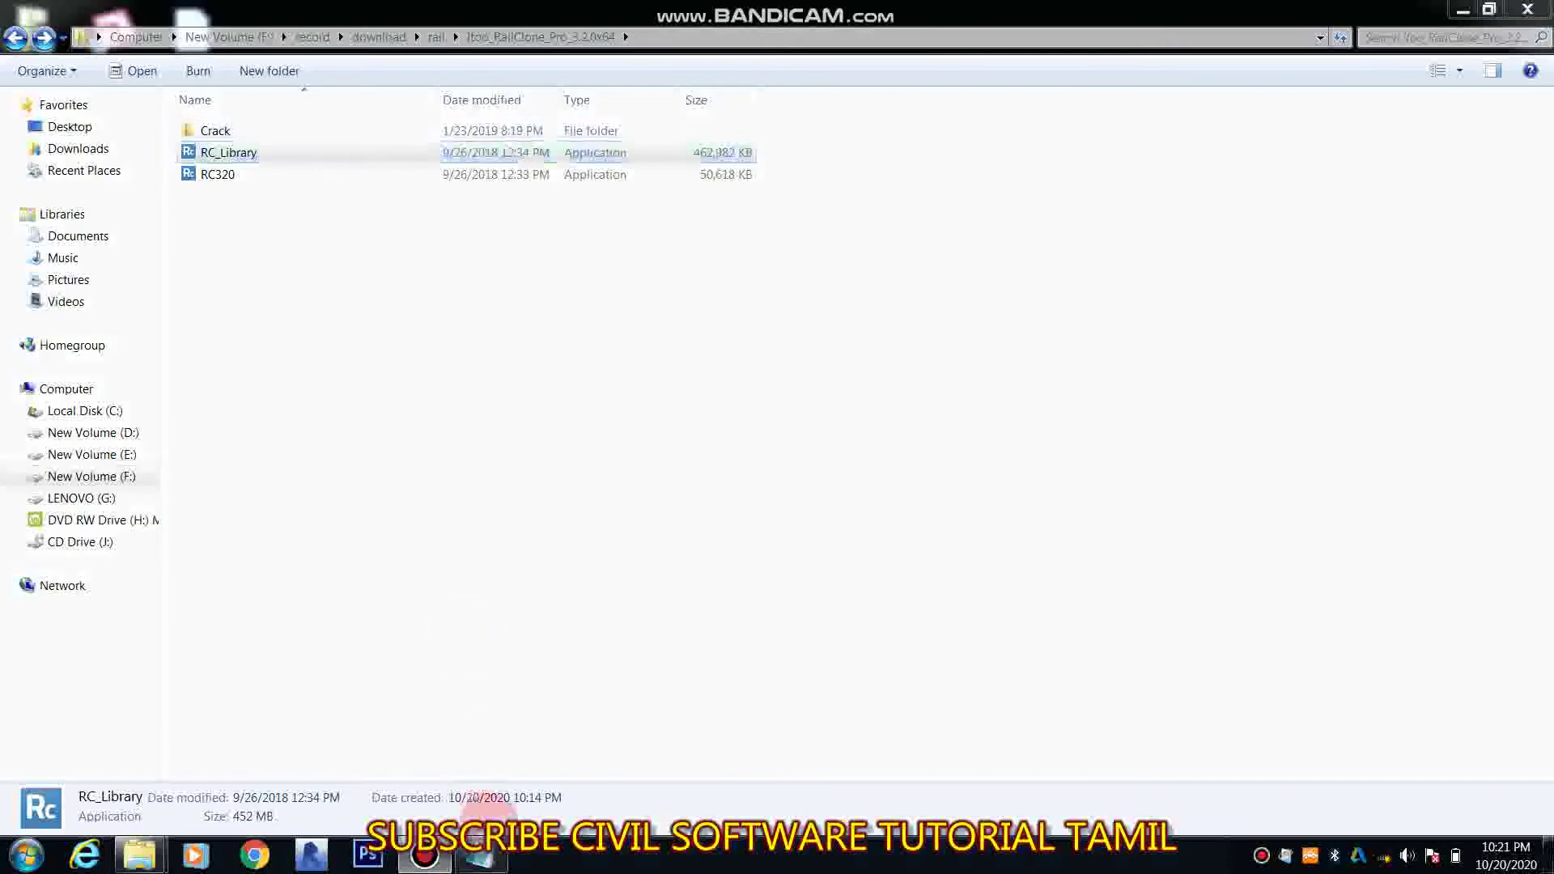
Browse to the Crack > 2016_Fix > Crk > Key folder
{"action": "left_click", "coordinate": [482, 856]}
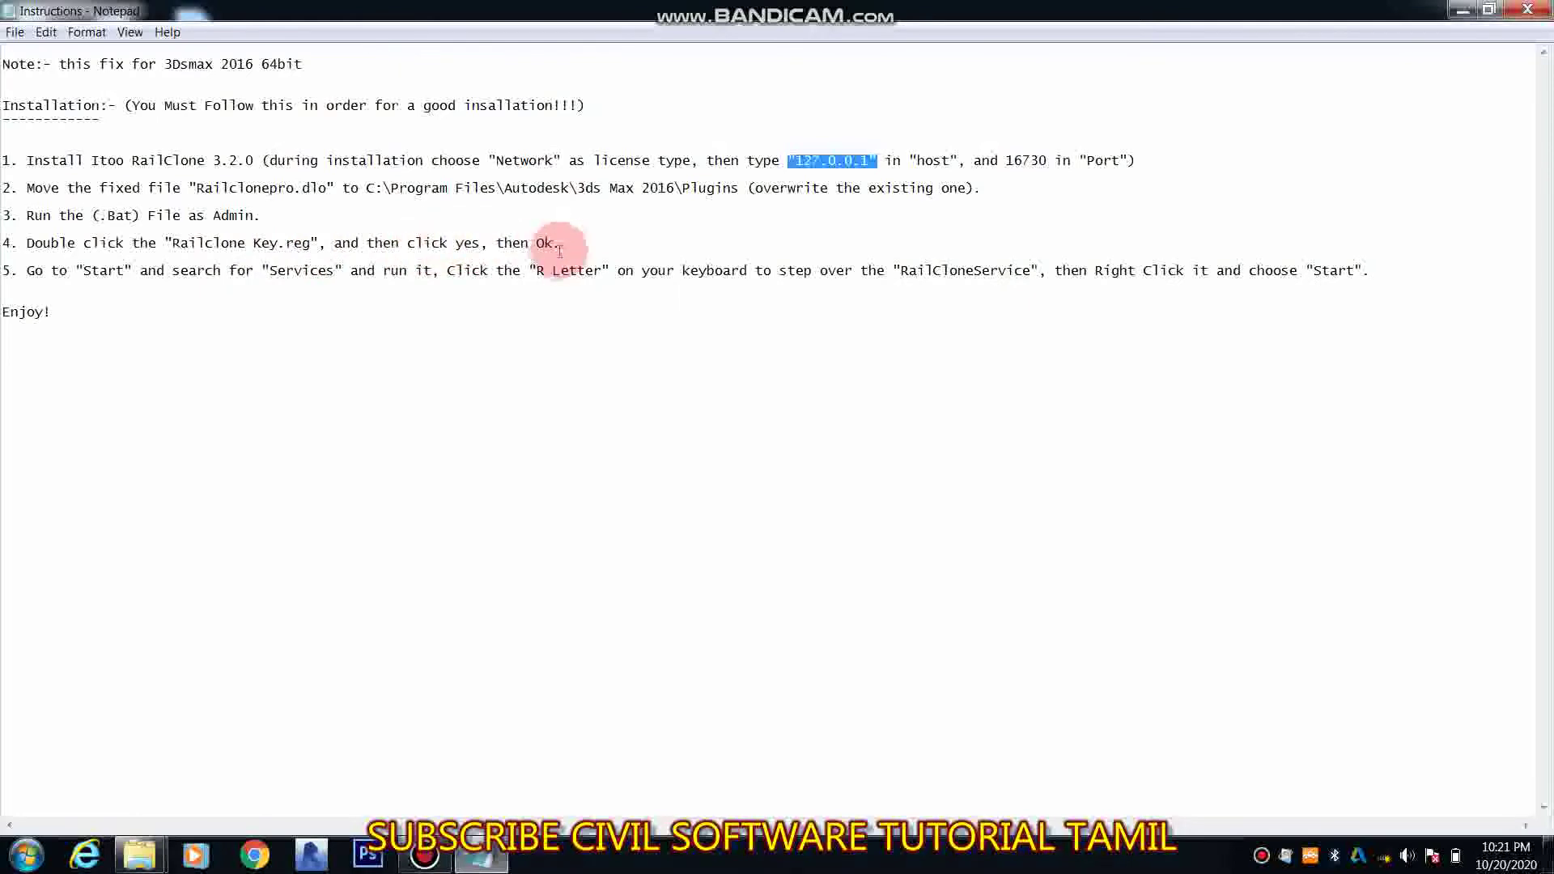
{"action": "left_click", "coordinate": [477, 855]}
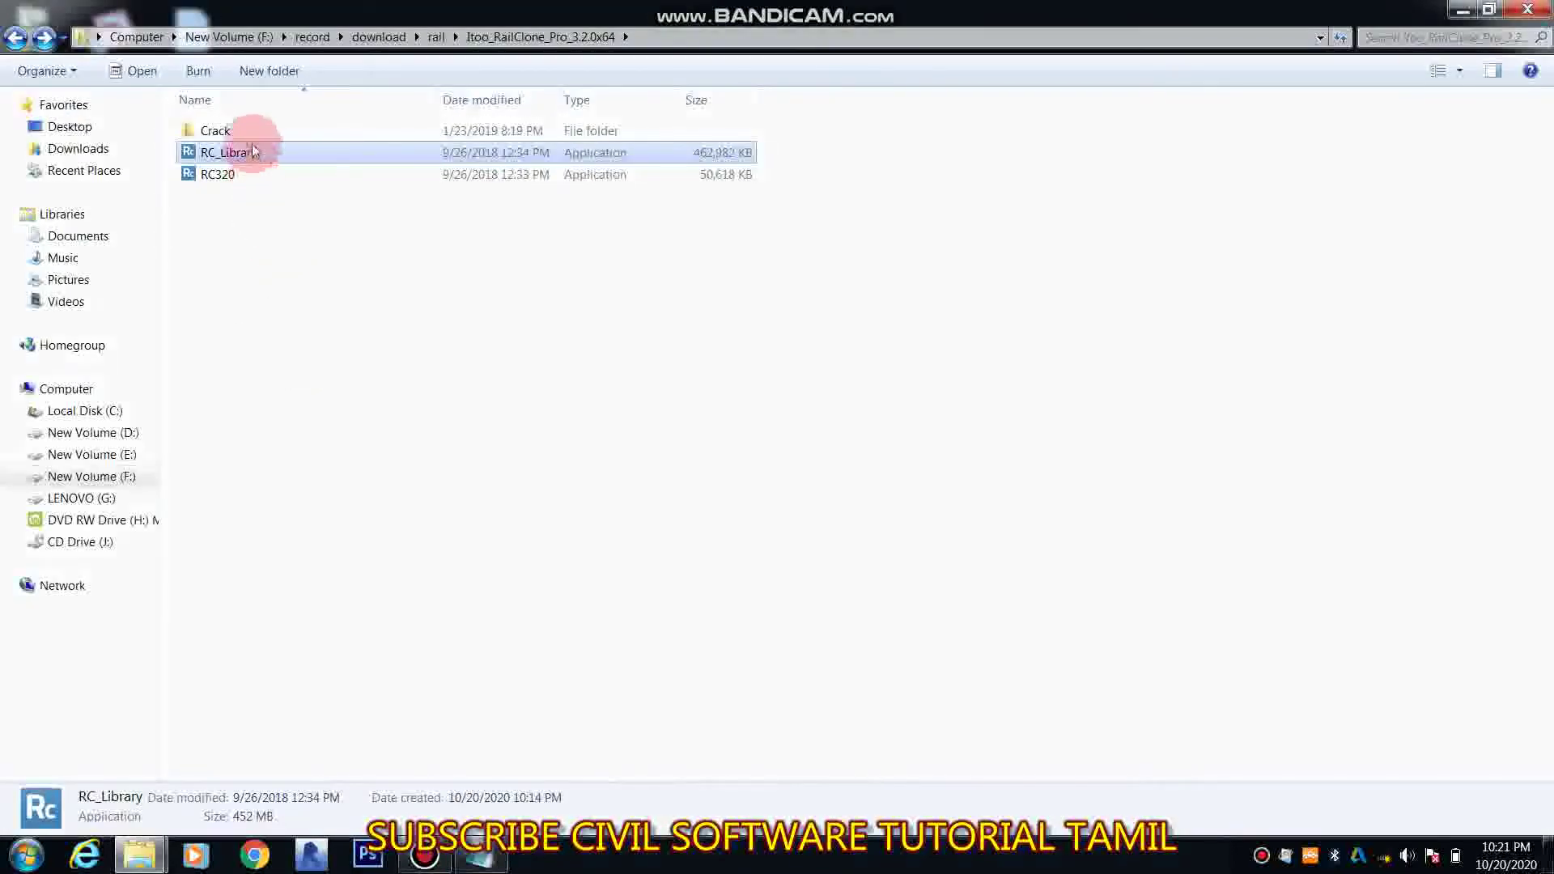
{"action": "double_click", "coordinate": [250, 135]}
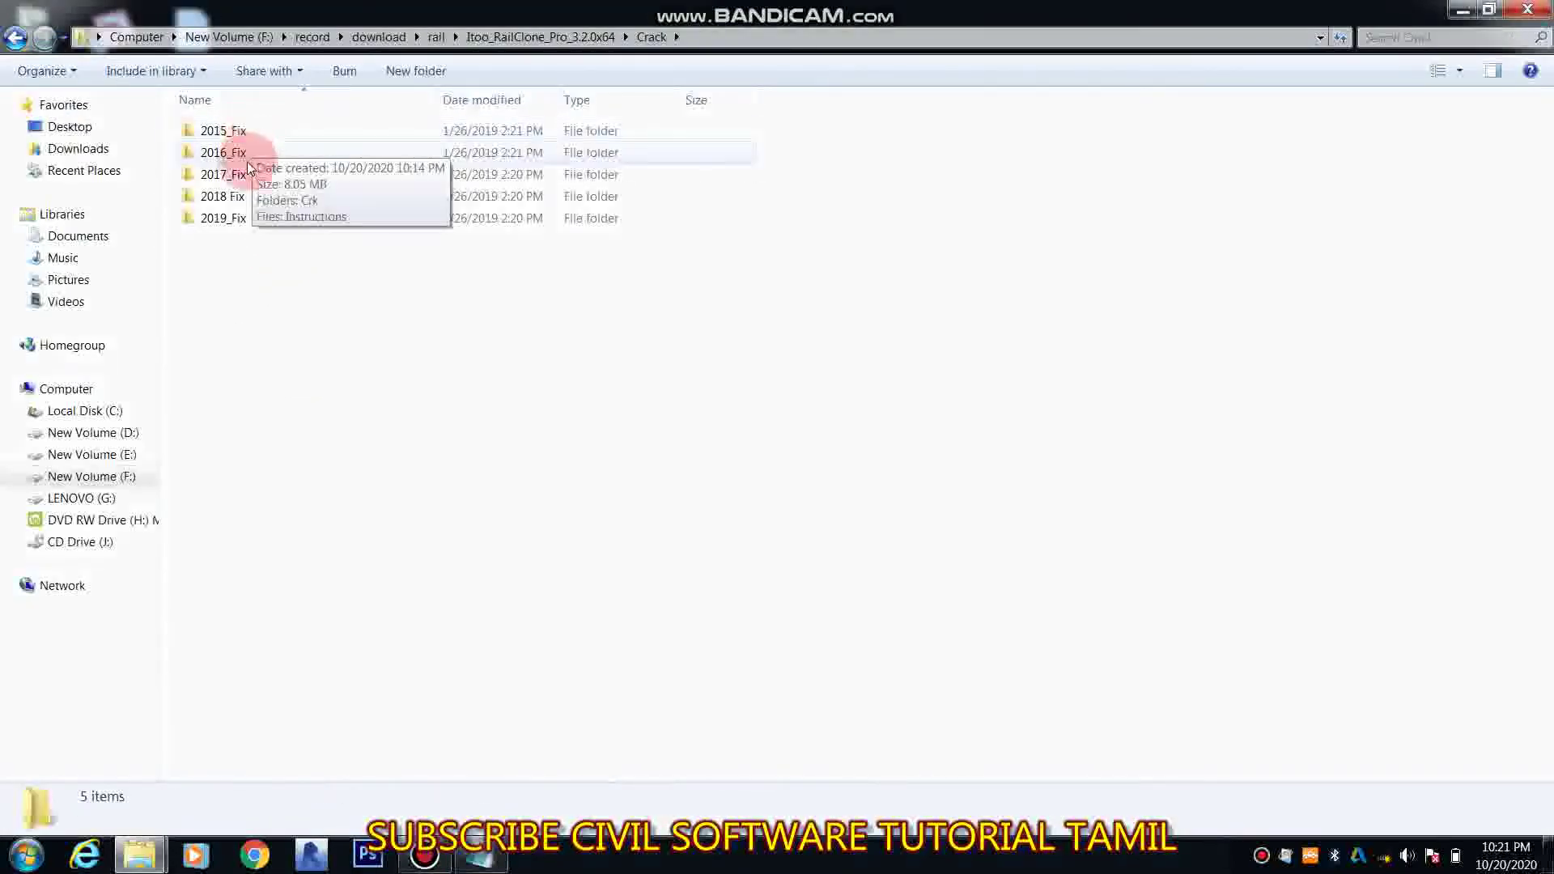
{"action": "double_click", "coordinate": [250, 156]}
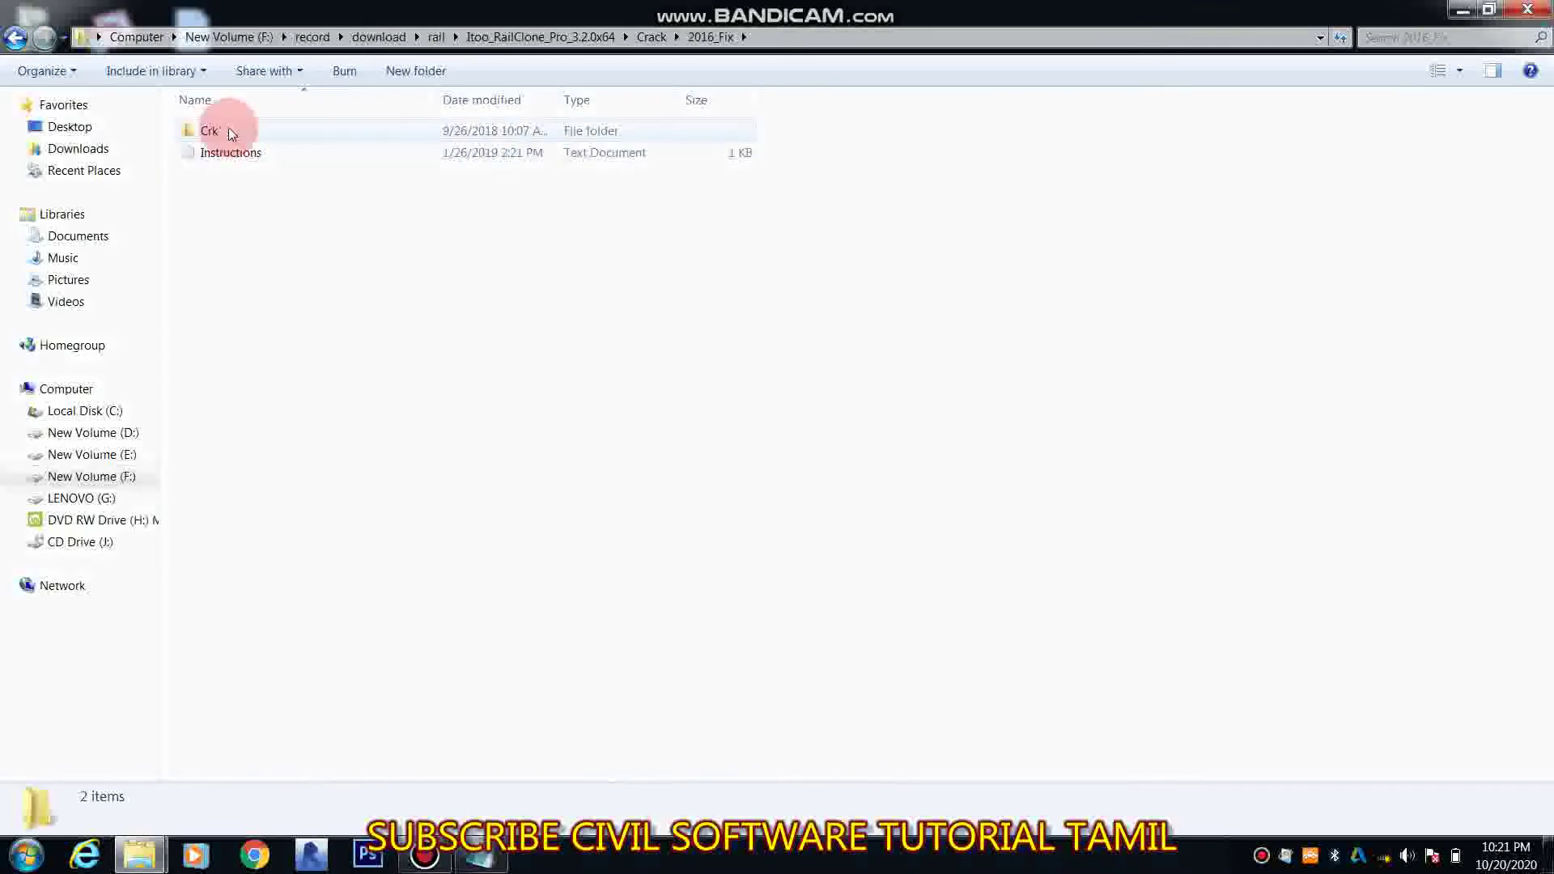
{"action": "double_click", "coordinate": [228, 128]}
{"action": "double_click", "coordinate": [223, 137]}
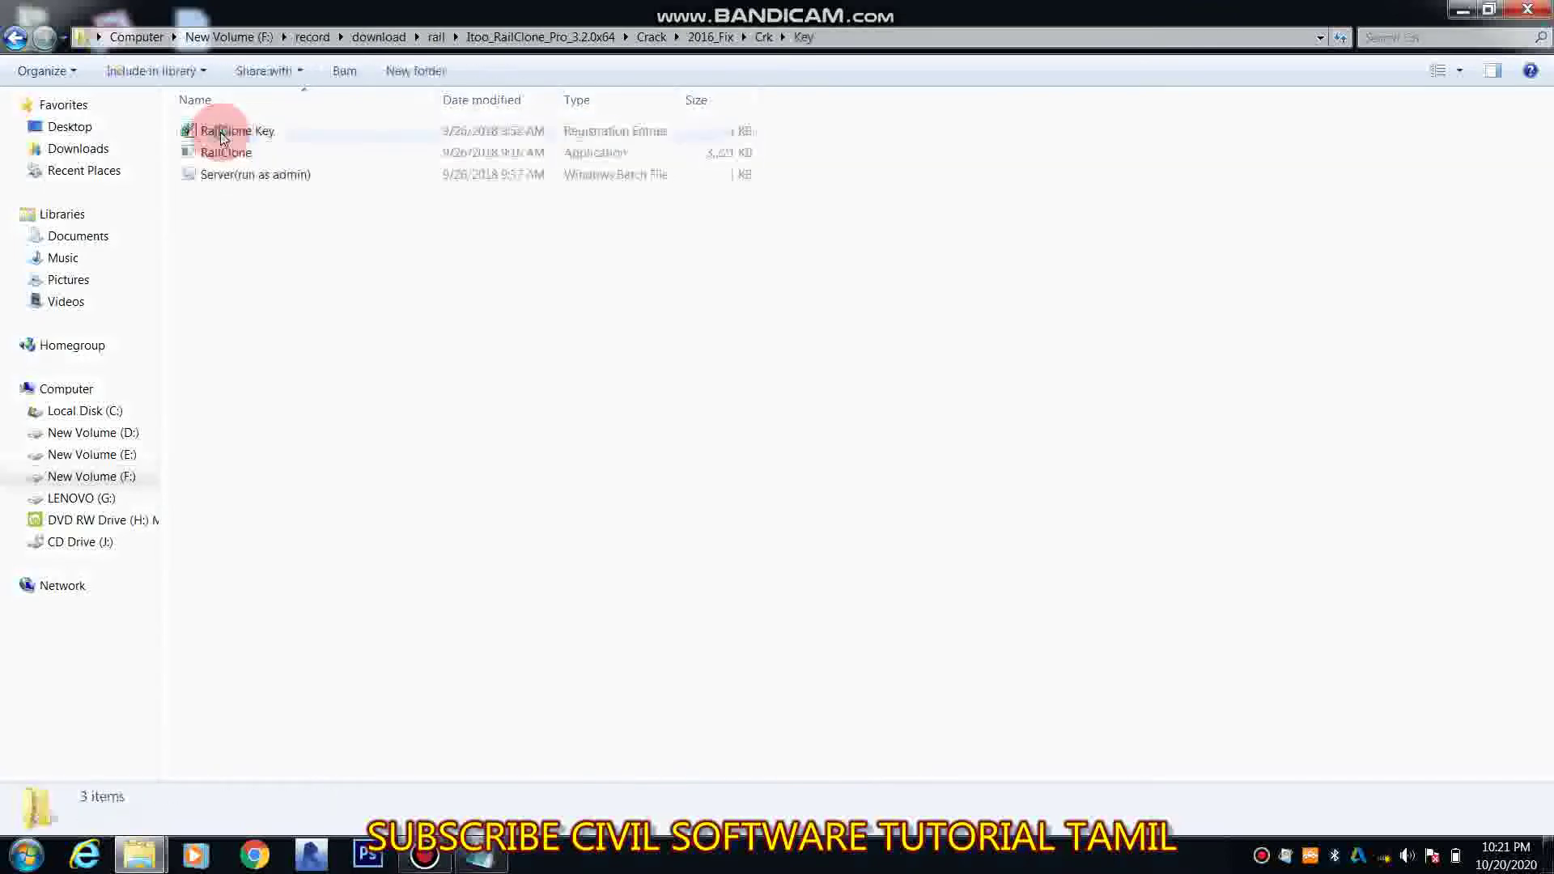
Merge RailClone Key.reg into the registry, confirm, and return to the Notepad instructions
{"action": "left_click", "coordinate": [484, 860]}
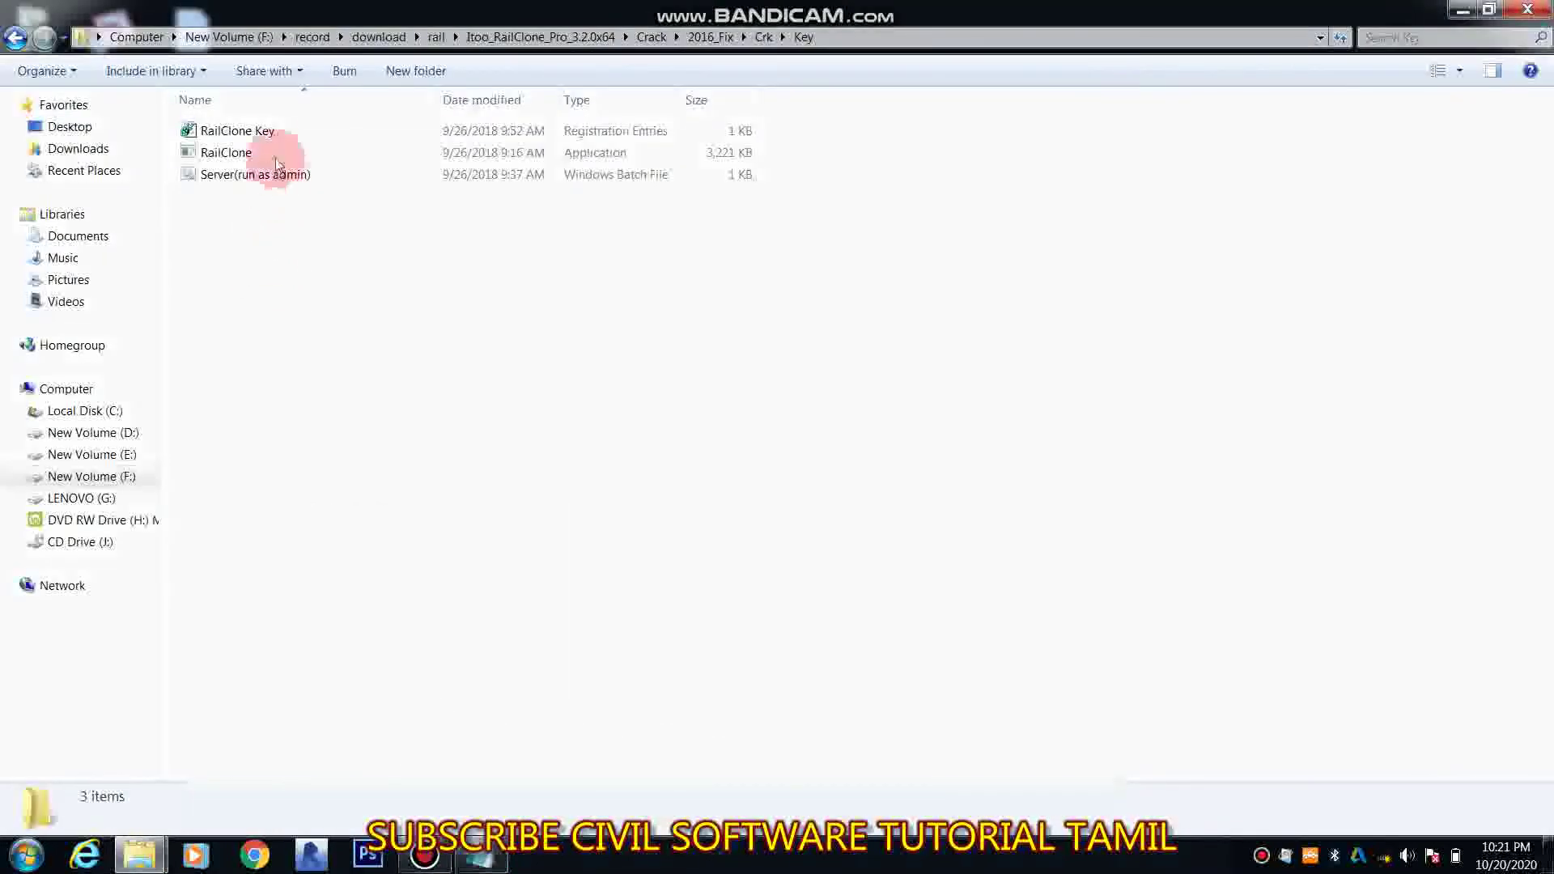
{"action": "left_click", "coordinate": [284, 134]}
{"action": "right_click", "coordinate": [284, 135]}
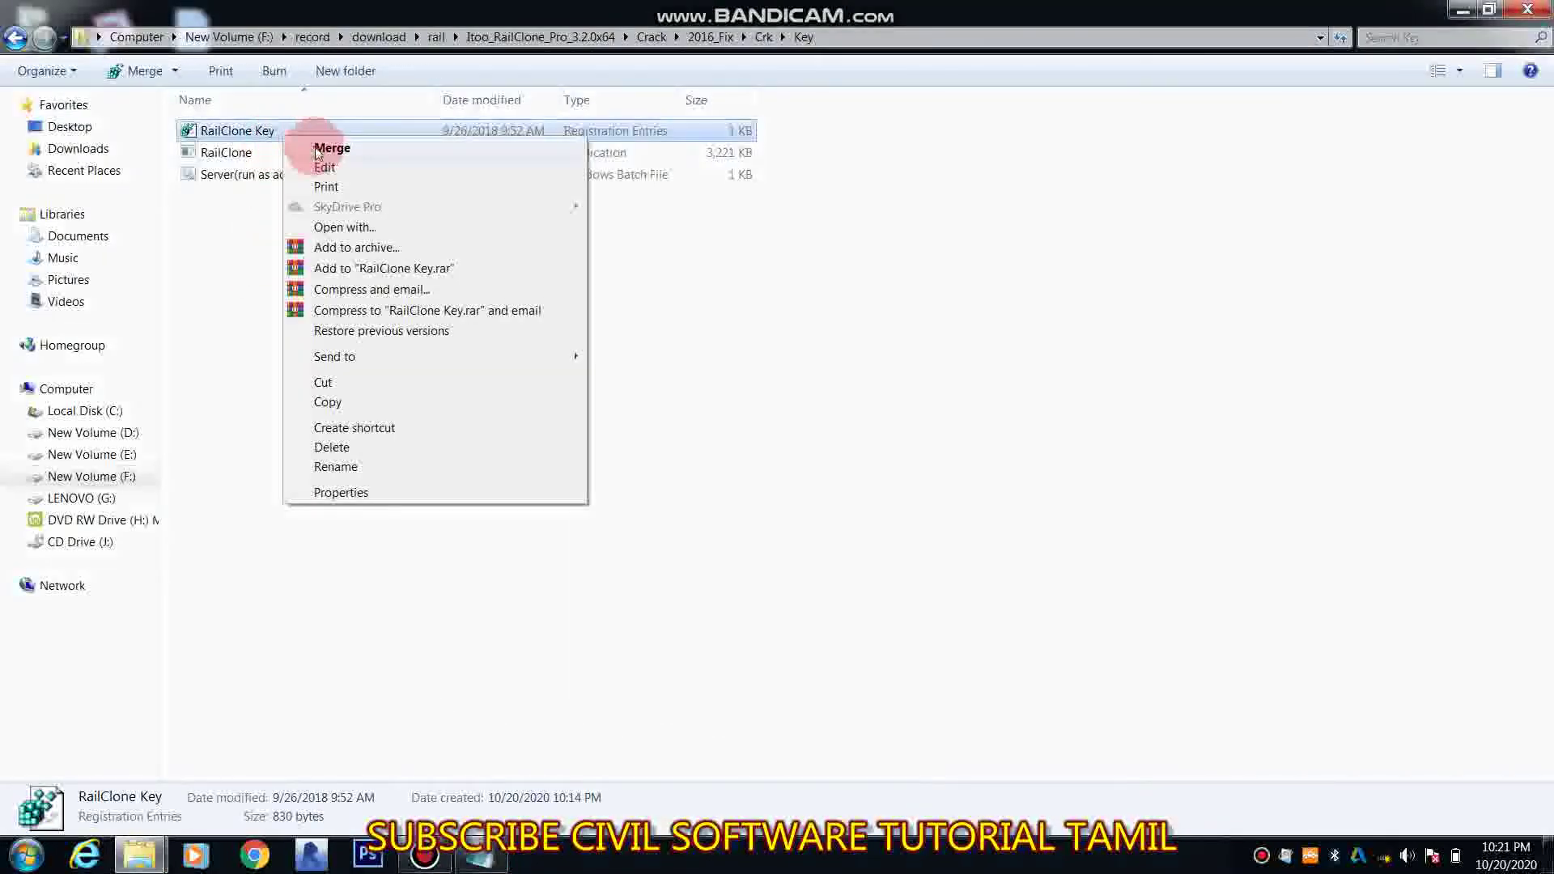
{"action": "left_click", "coordinate": [318, 152]}
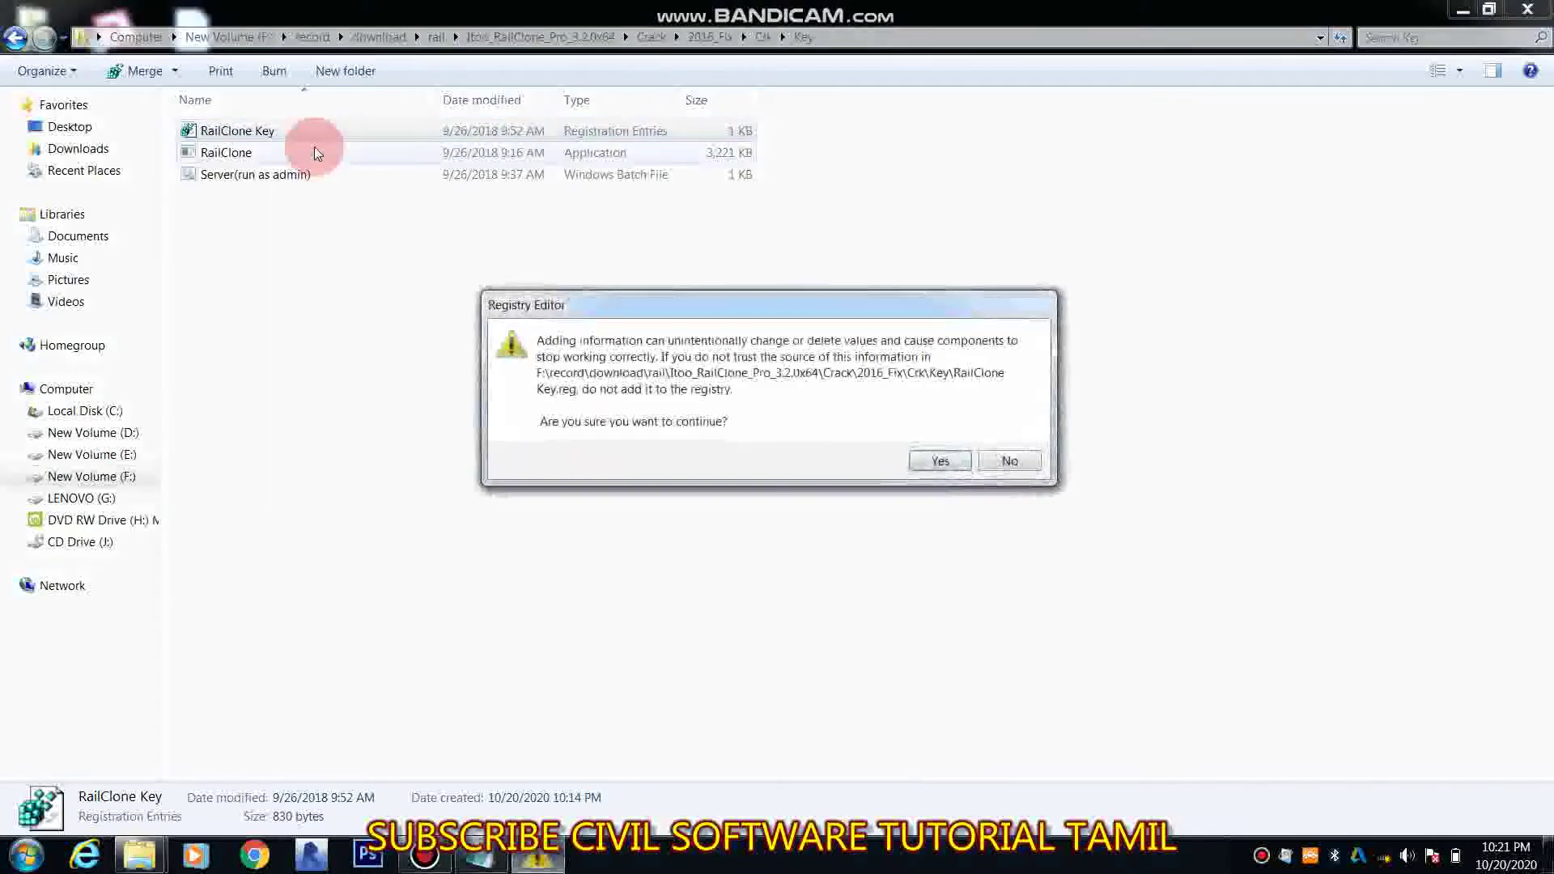
{"action": "left_click", "coordinate": [949, 465]}
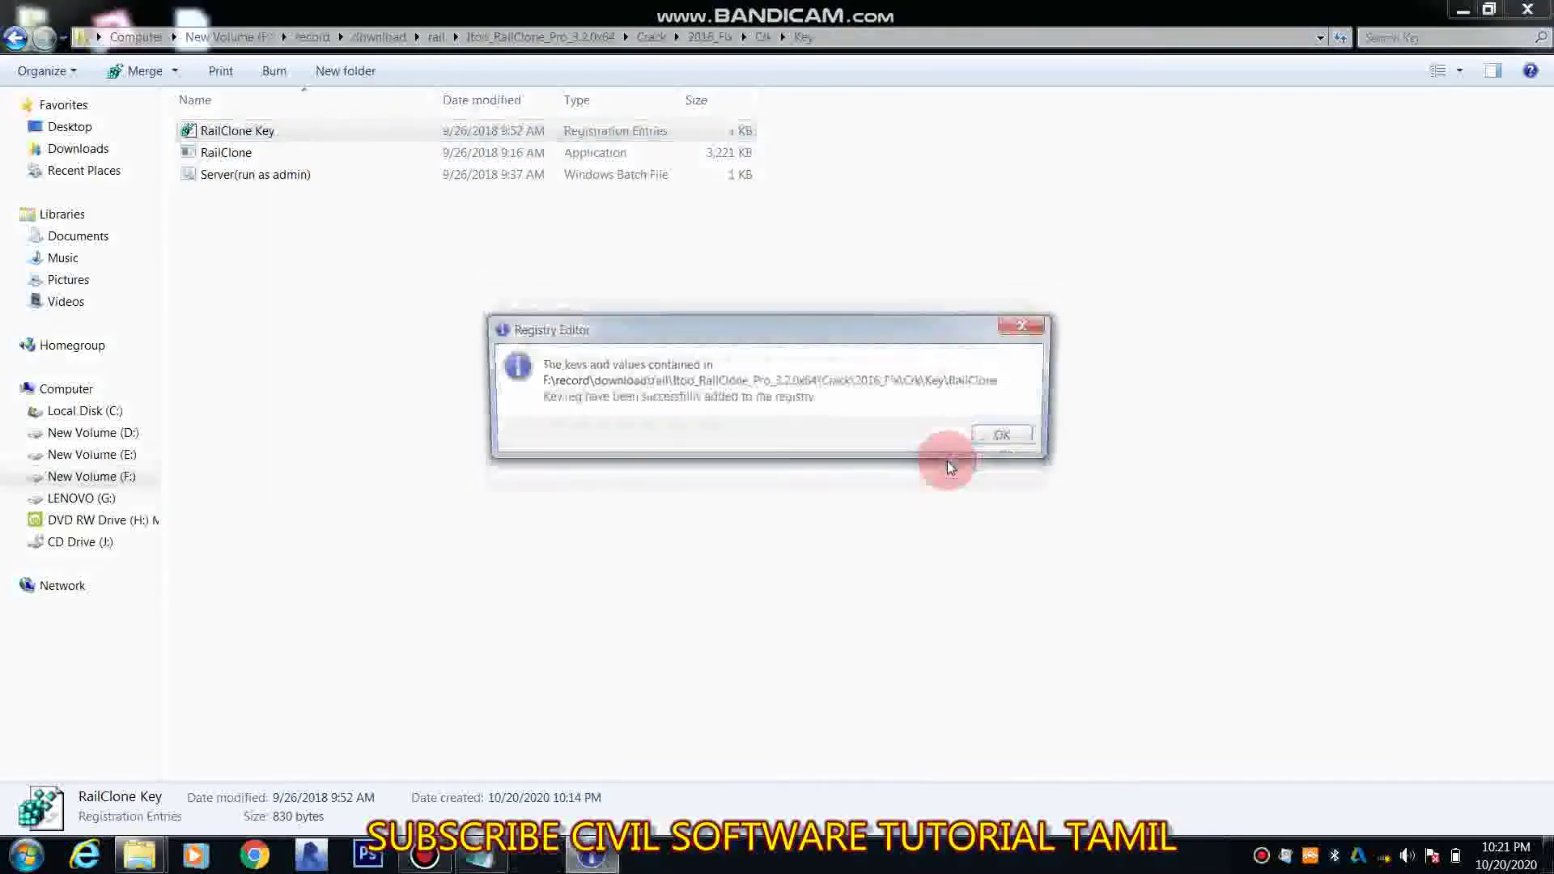
{"action": "left_click", "coordinate": [1002, 438]}
{"action": "left_click", "coordinate": [481, 856]}
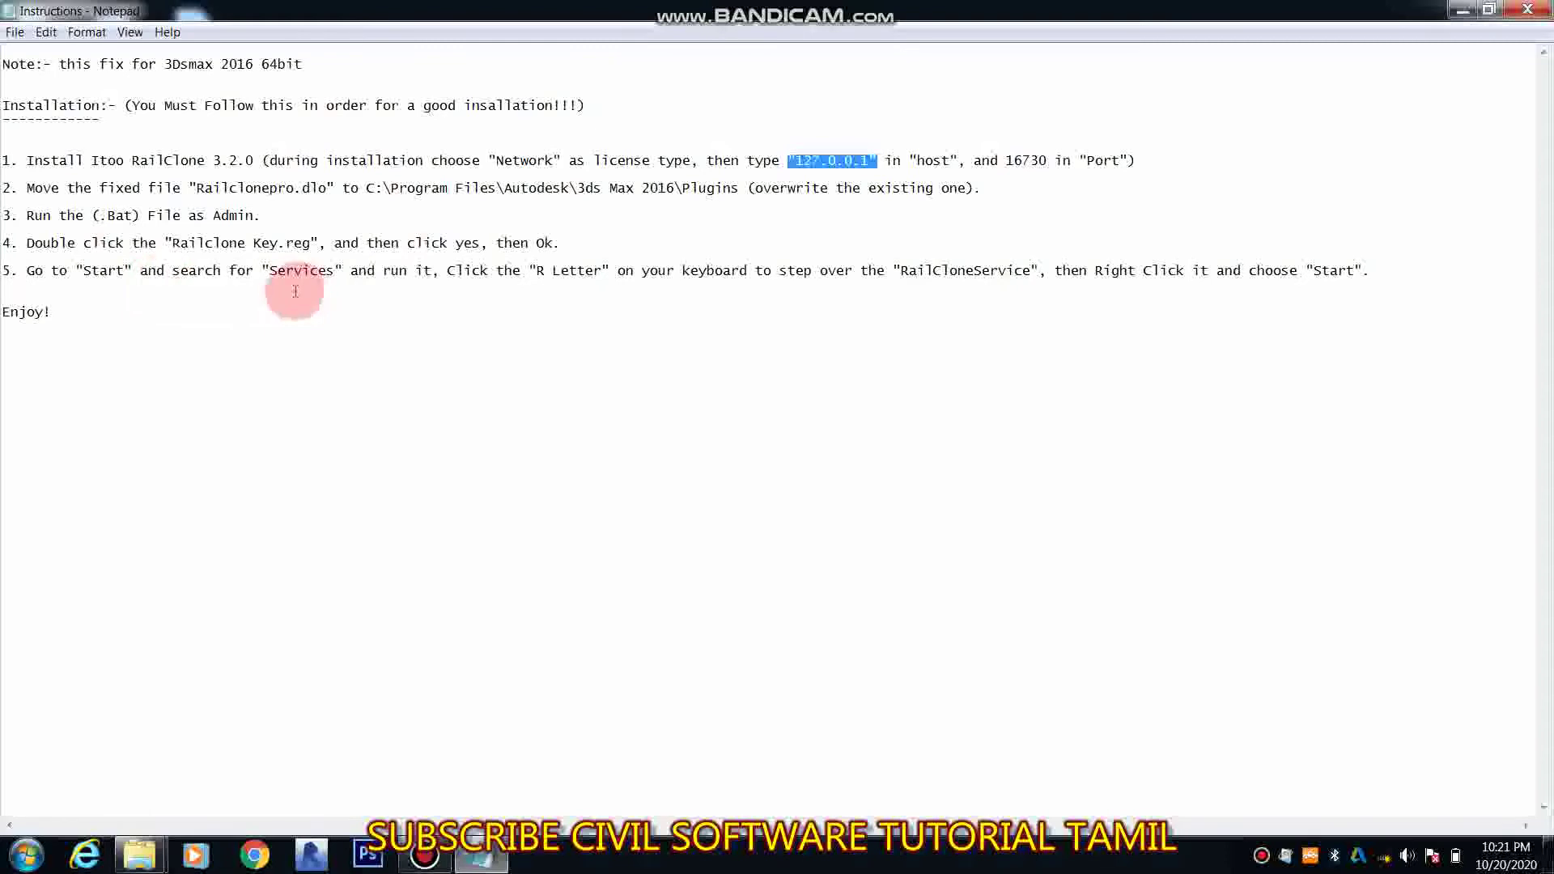
Search the Start menu for 'service'
{"action": "left_click", "coordinate": [139, 856]}
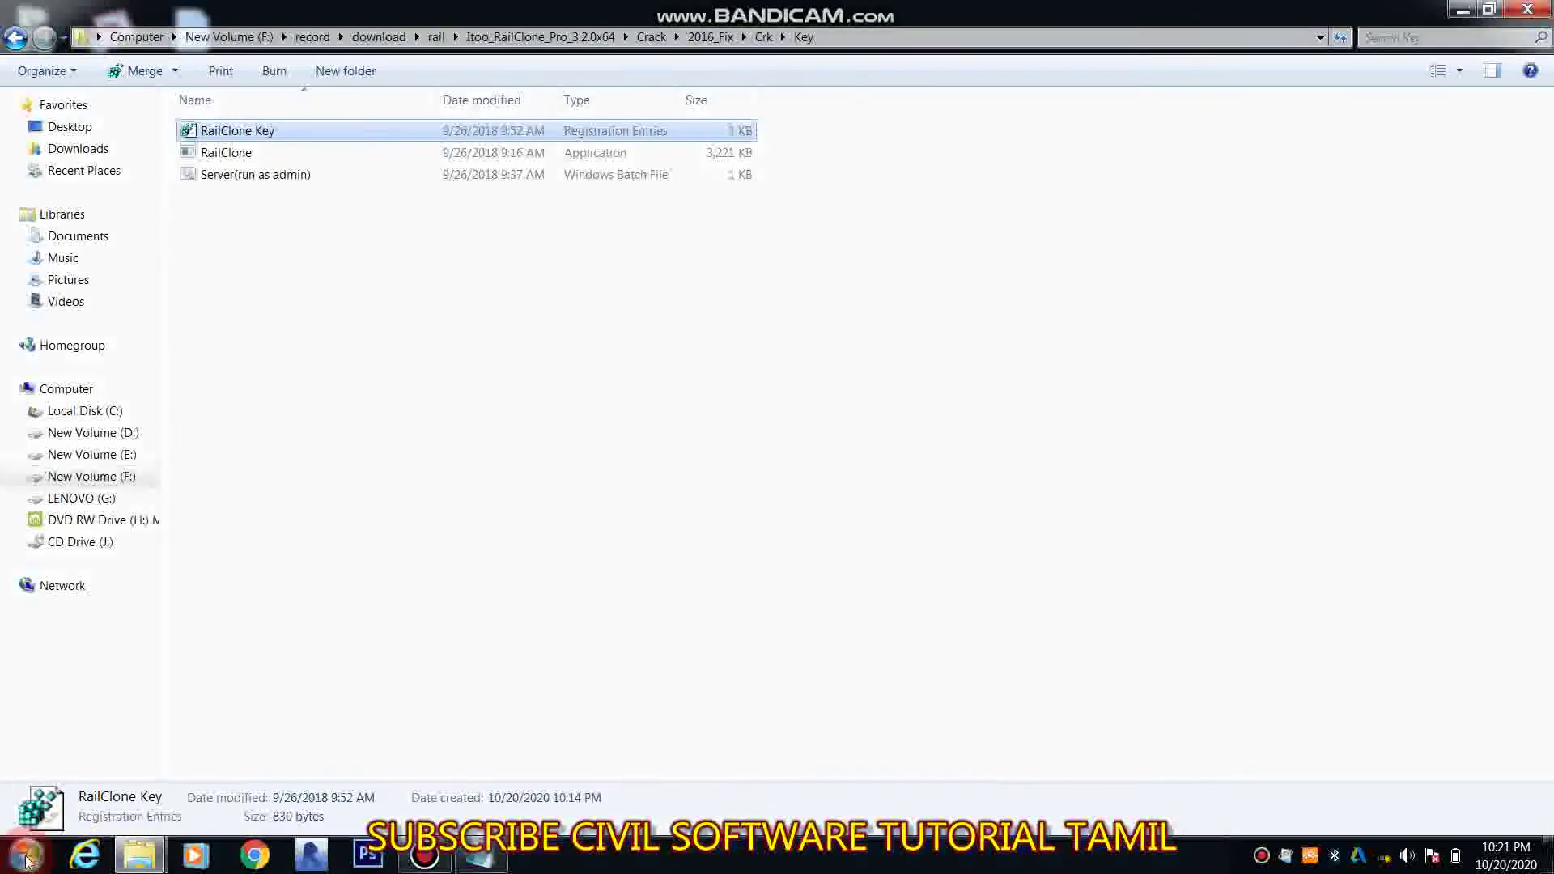
{"action": "left_click", "coordinate": [27, 861]}
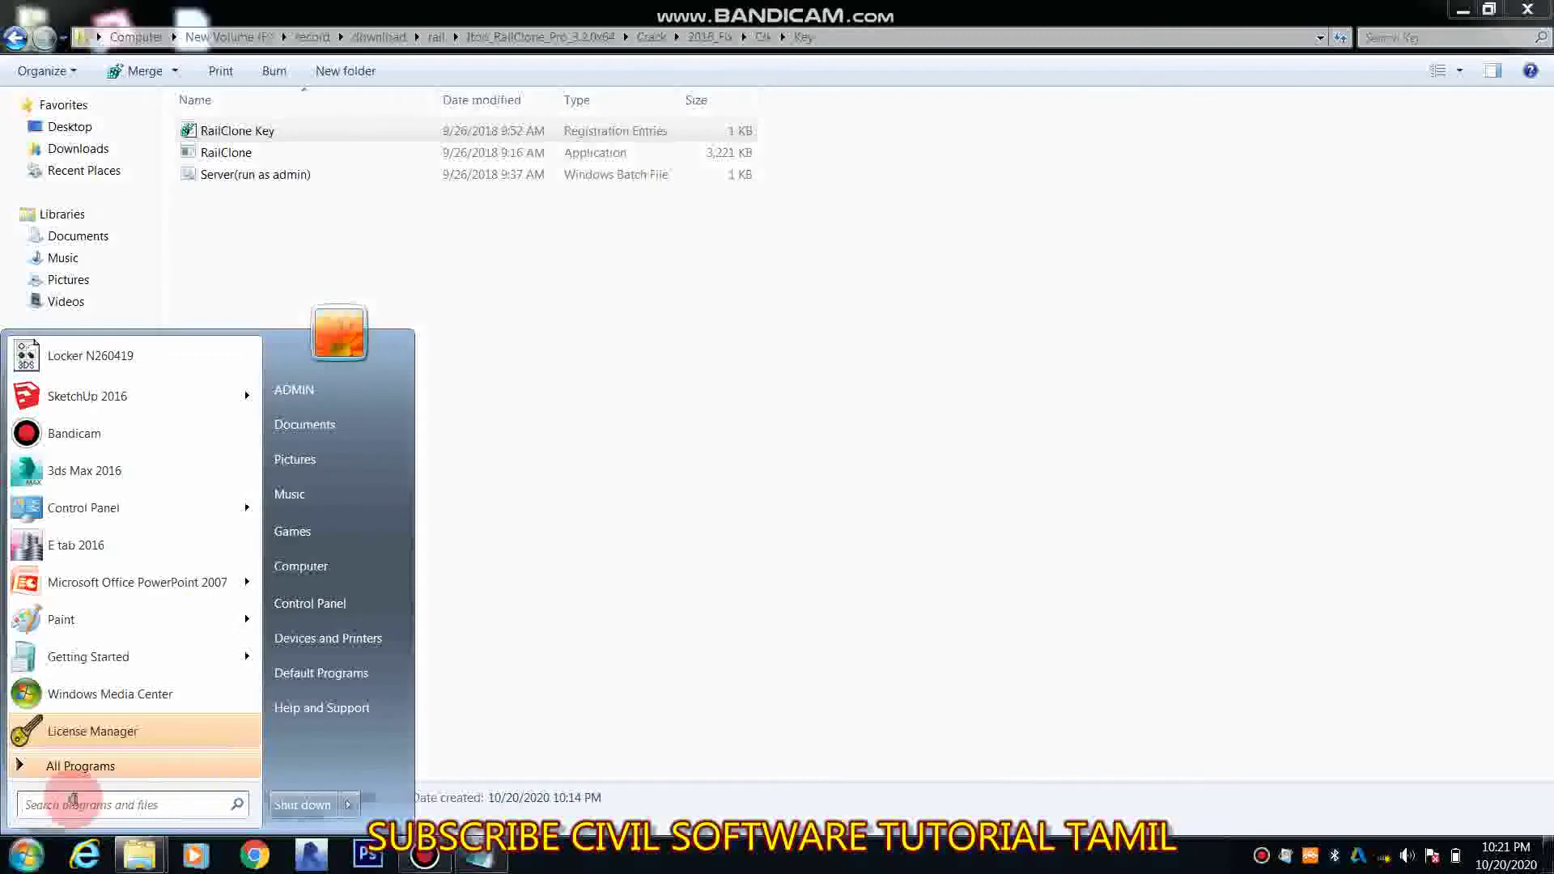
{"action": "type", "text": "s"}
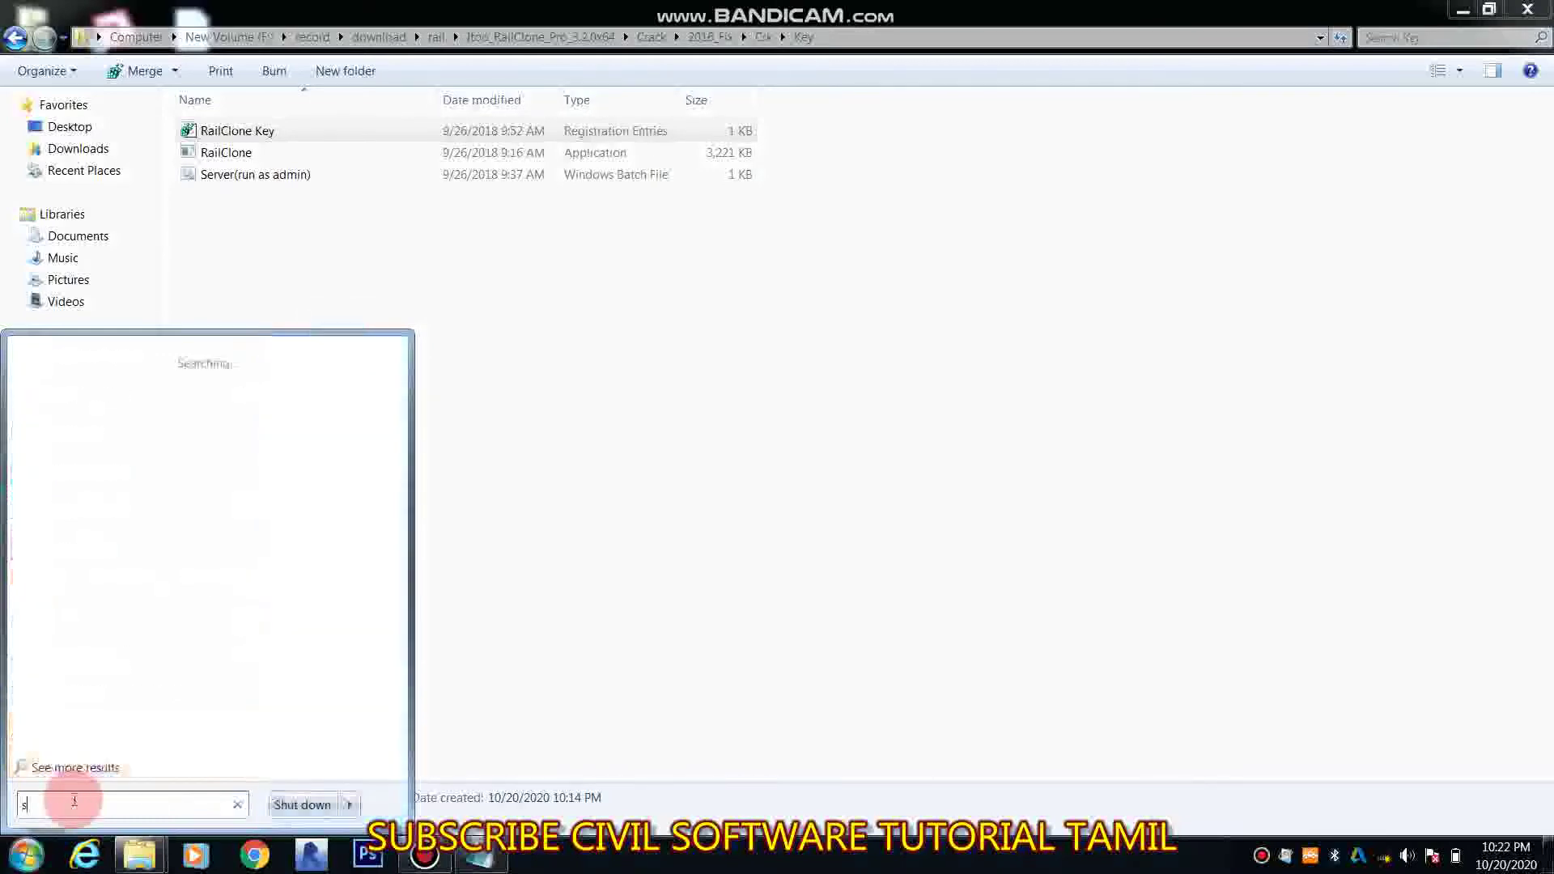
{"action": "type", "text": "er"}
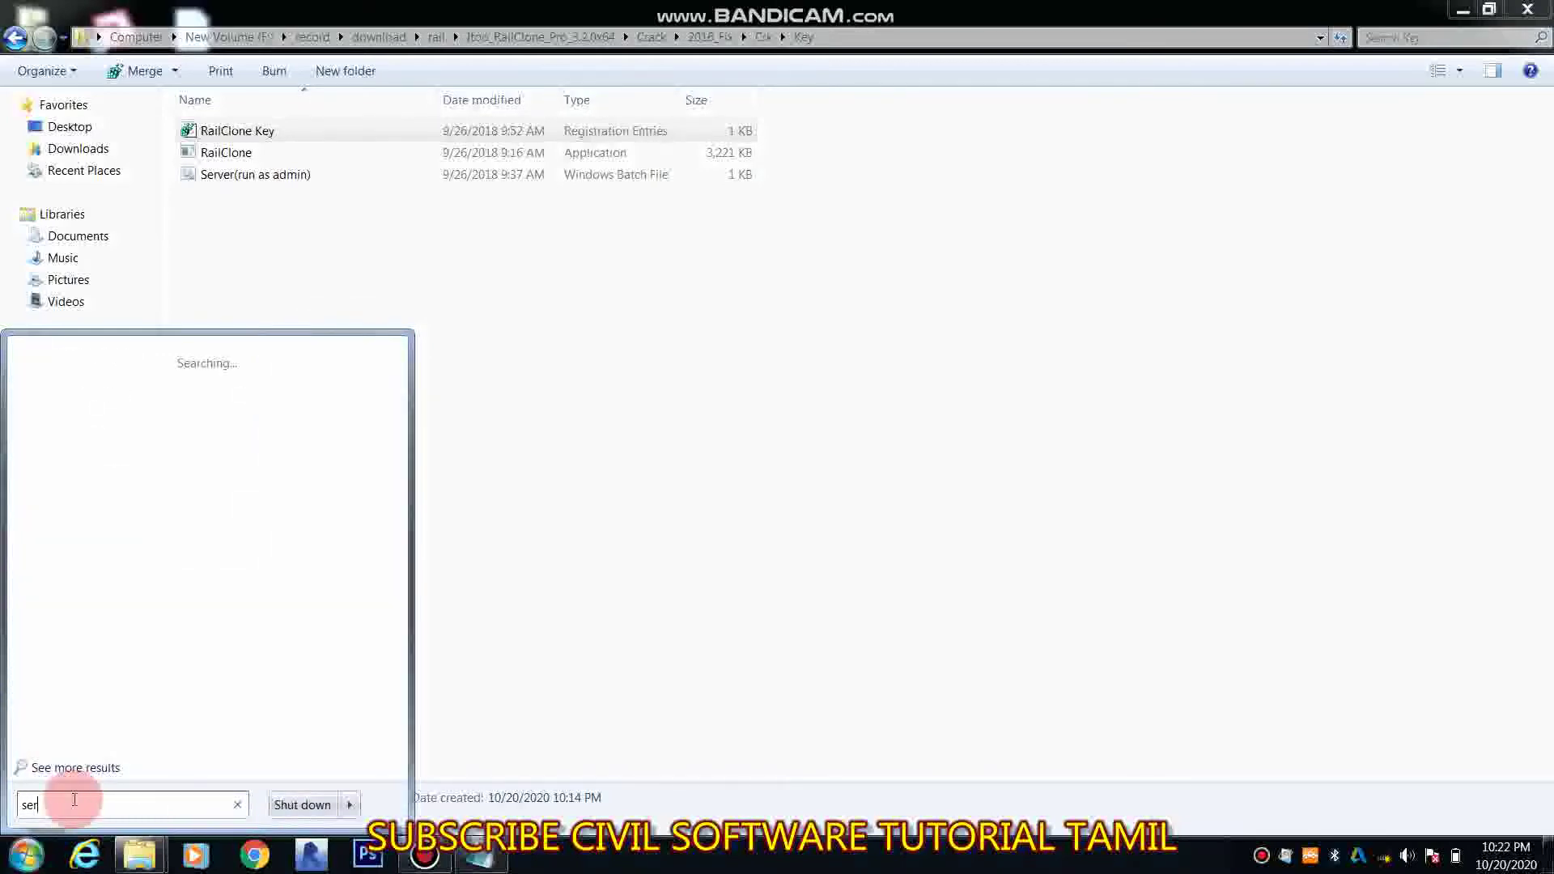
{"action": "type", "text": "vice"}
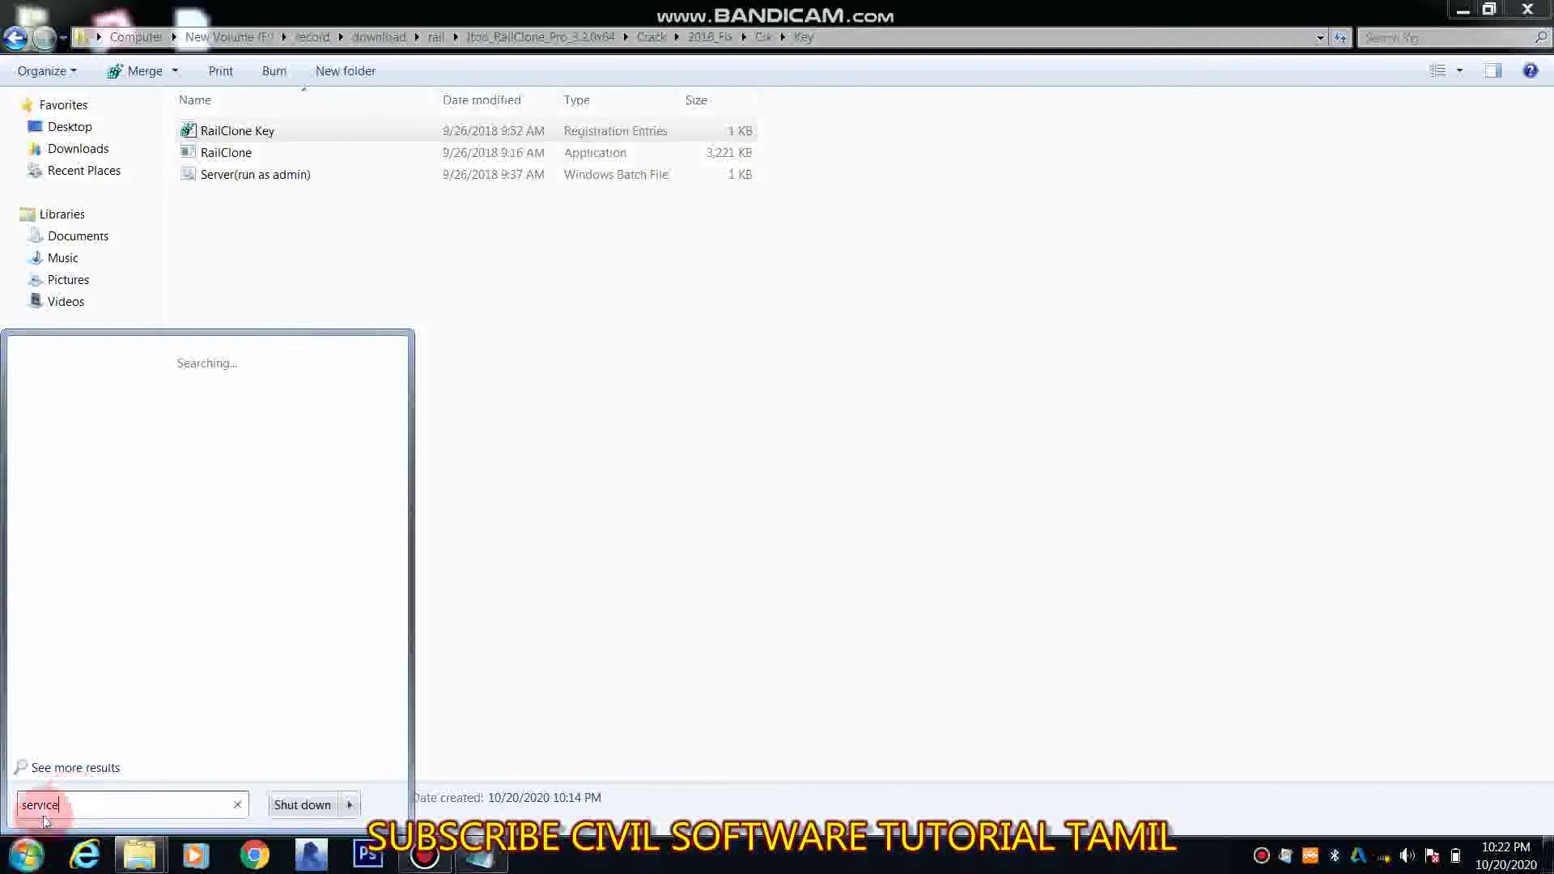
{"action": "mouse_move", "coordinate": [484, 856]}
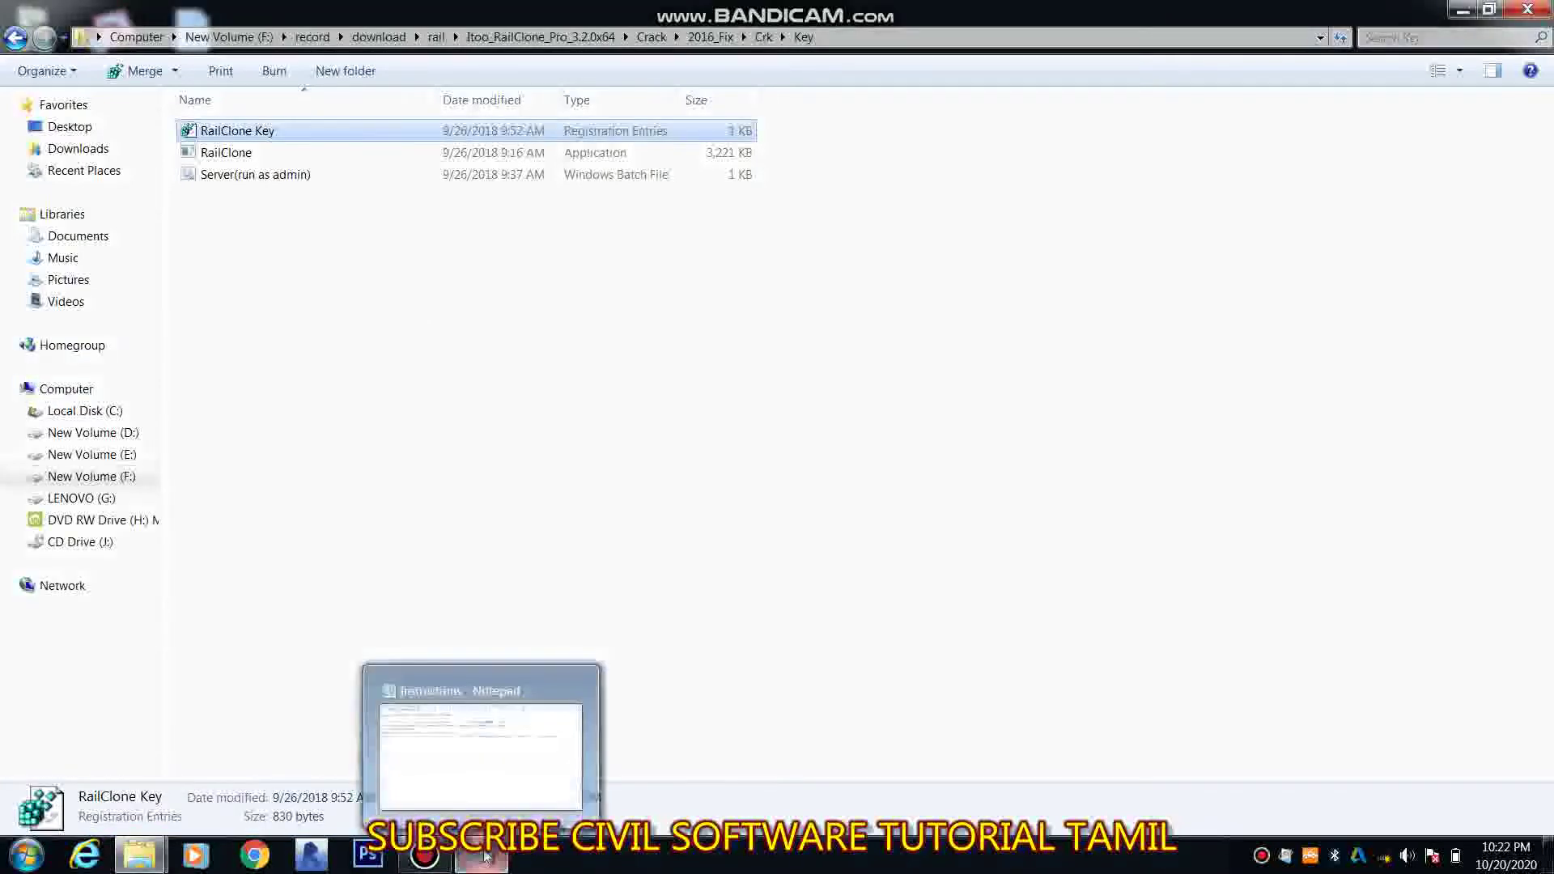
{"action": "left_click", "coordinate": [477, 696]}
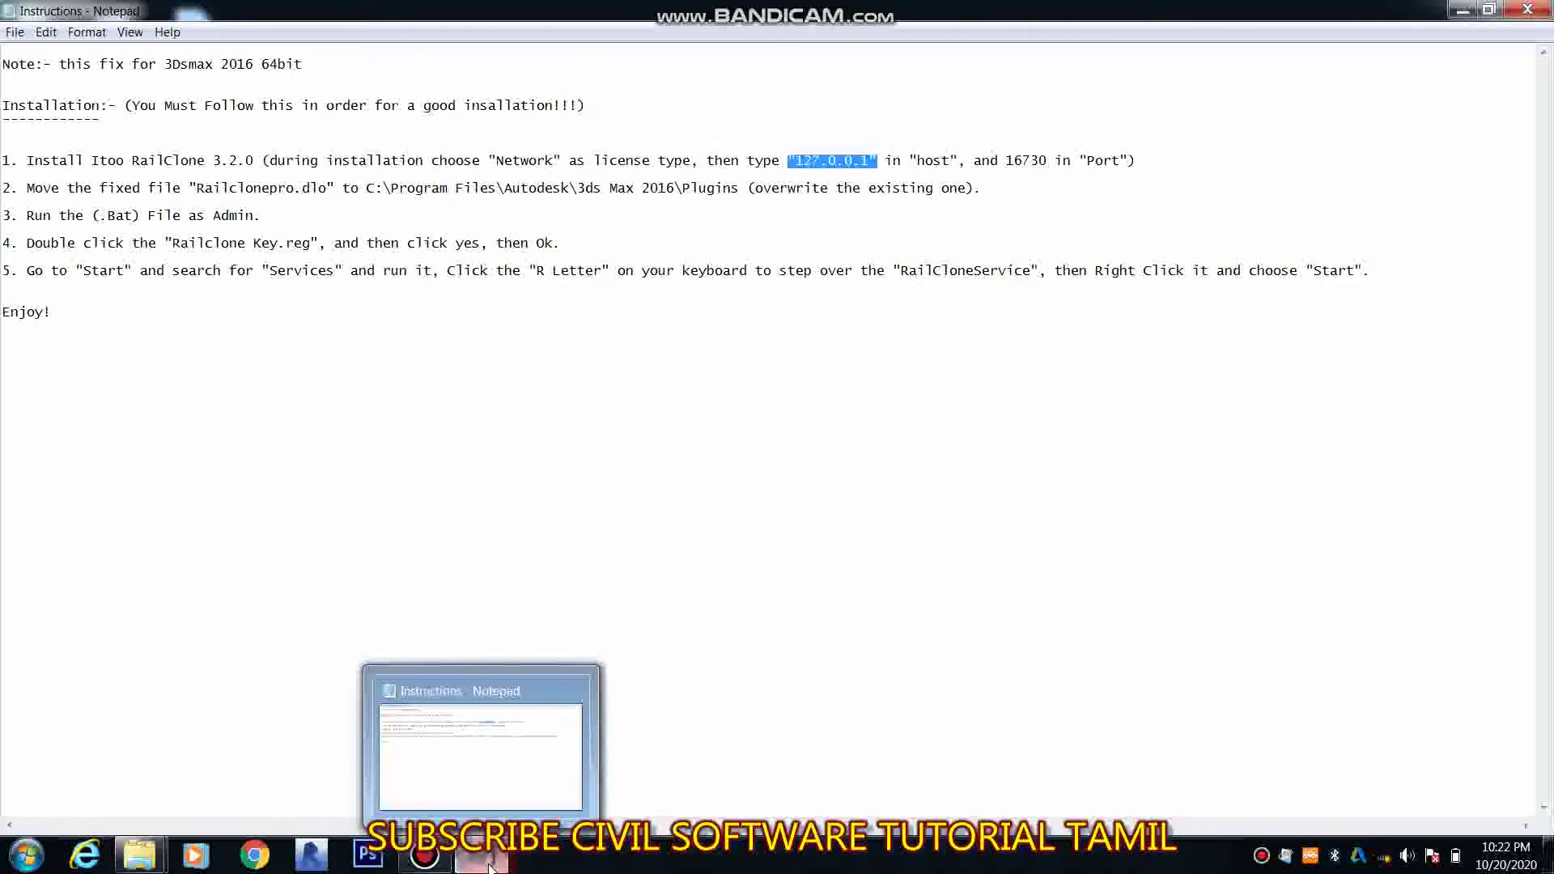
{"action": "left_click", "coordinate": [490, 867]}
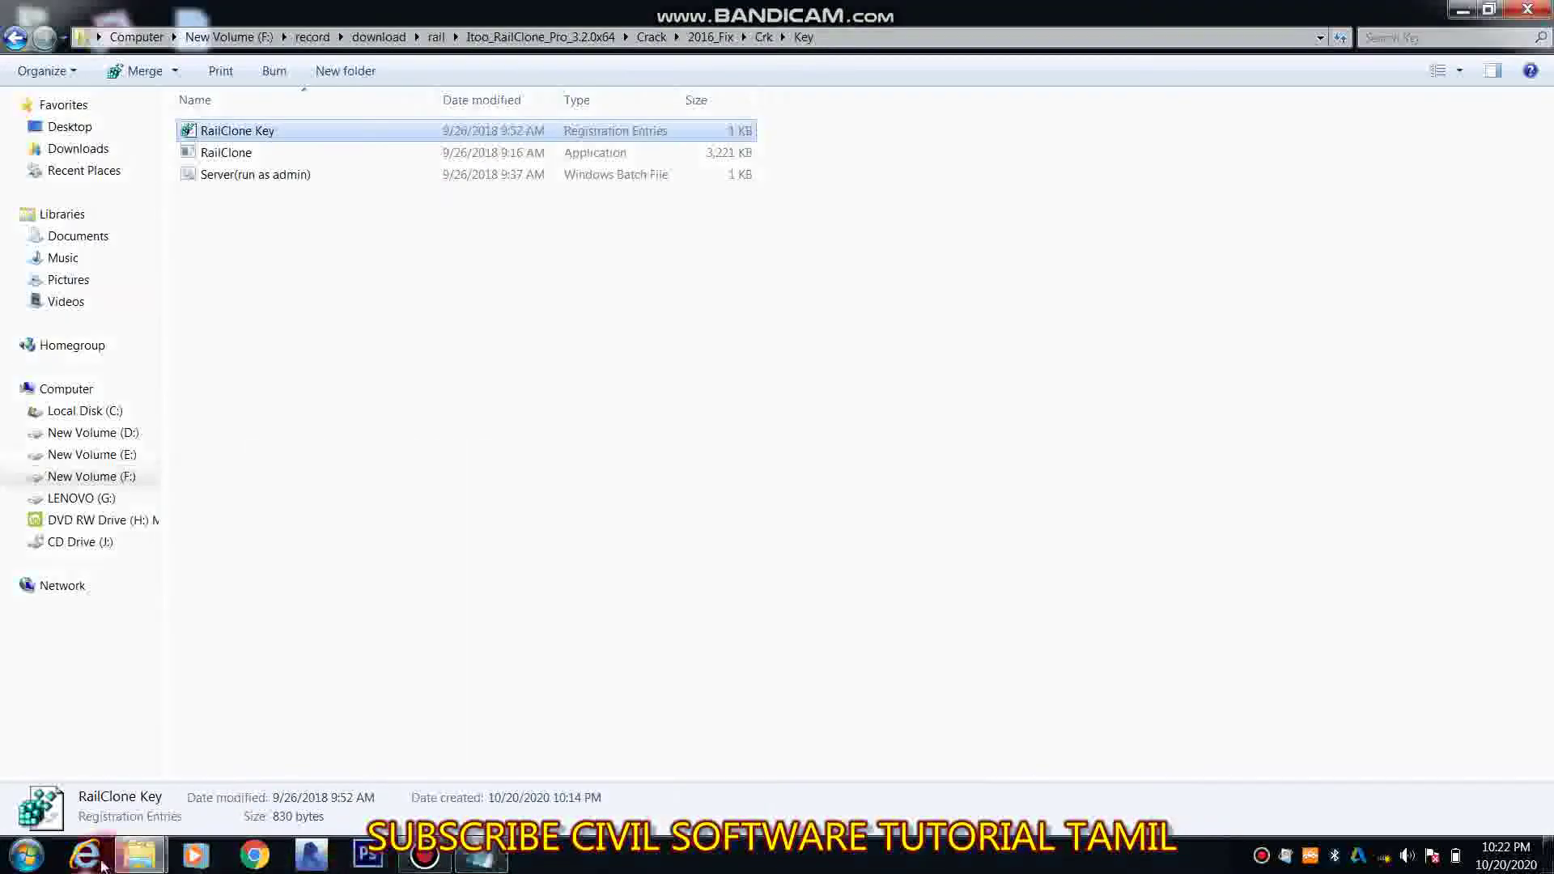
{"action": "left_click", "coordinate": [26, 855]}
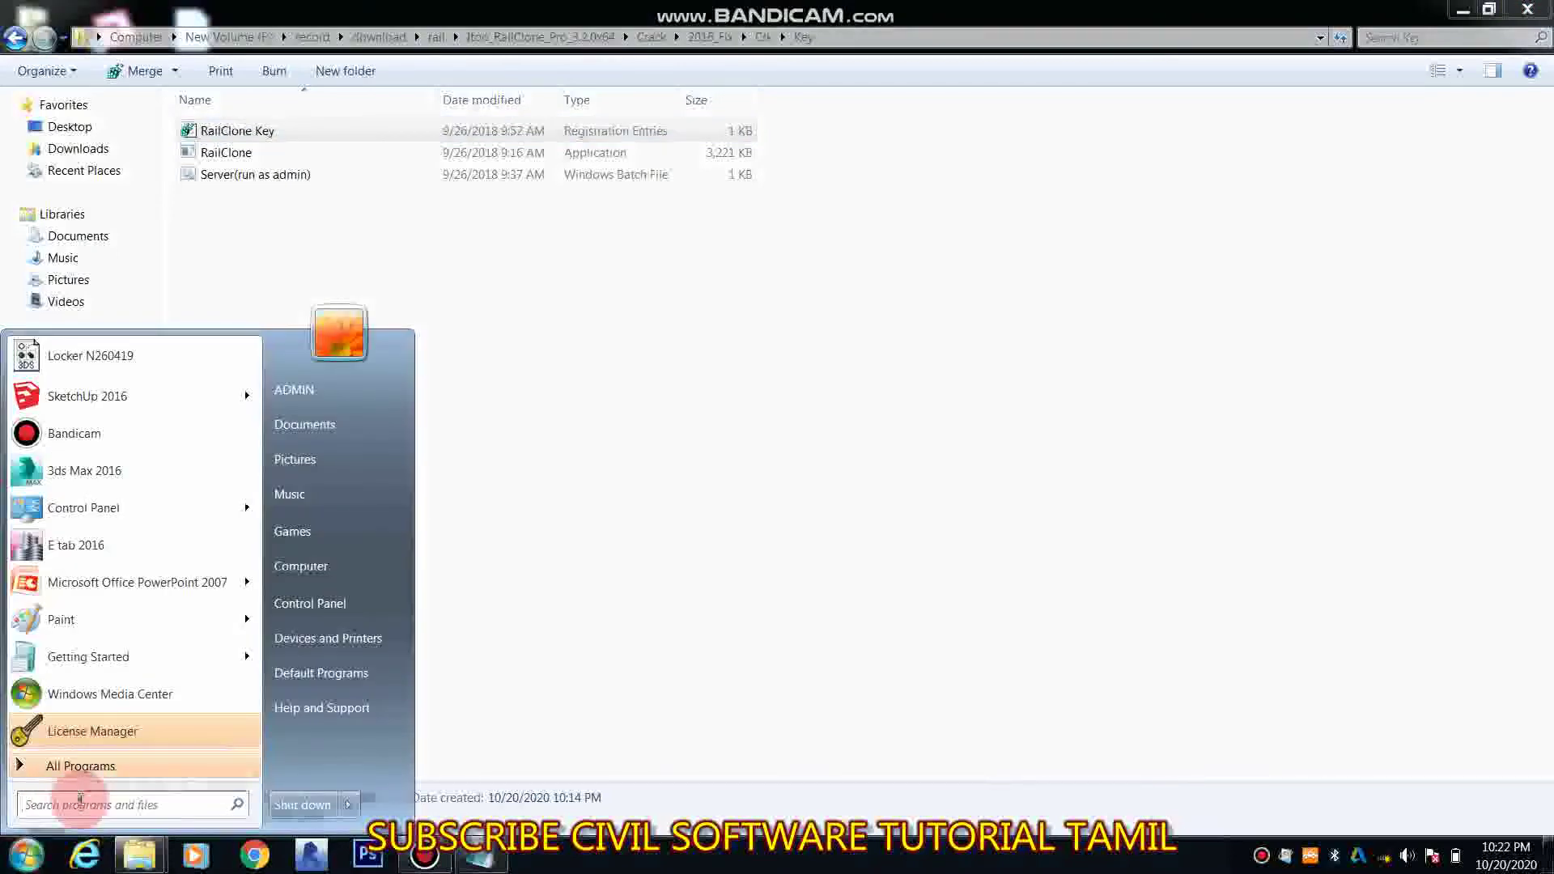
{"action": "type", "text": "servic"}
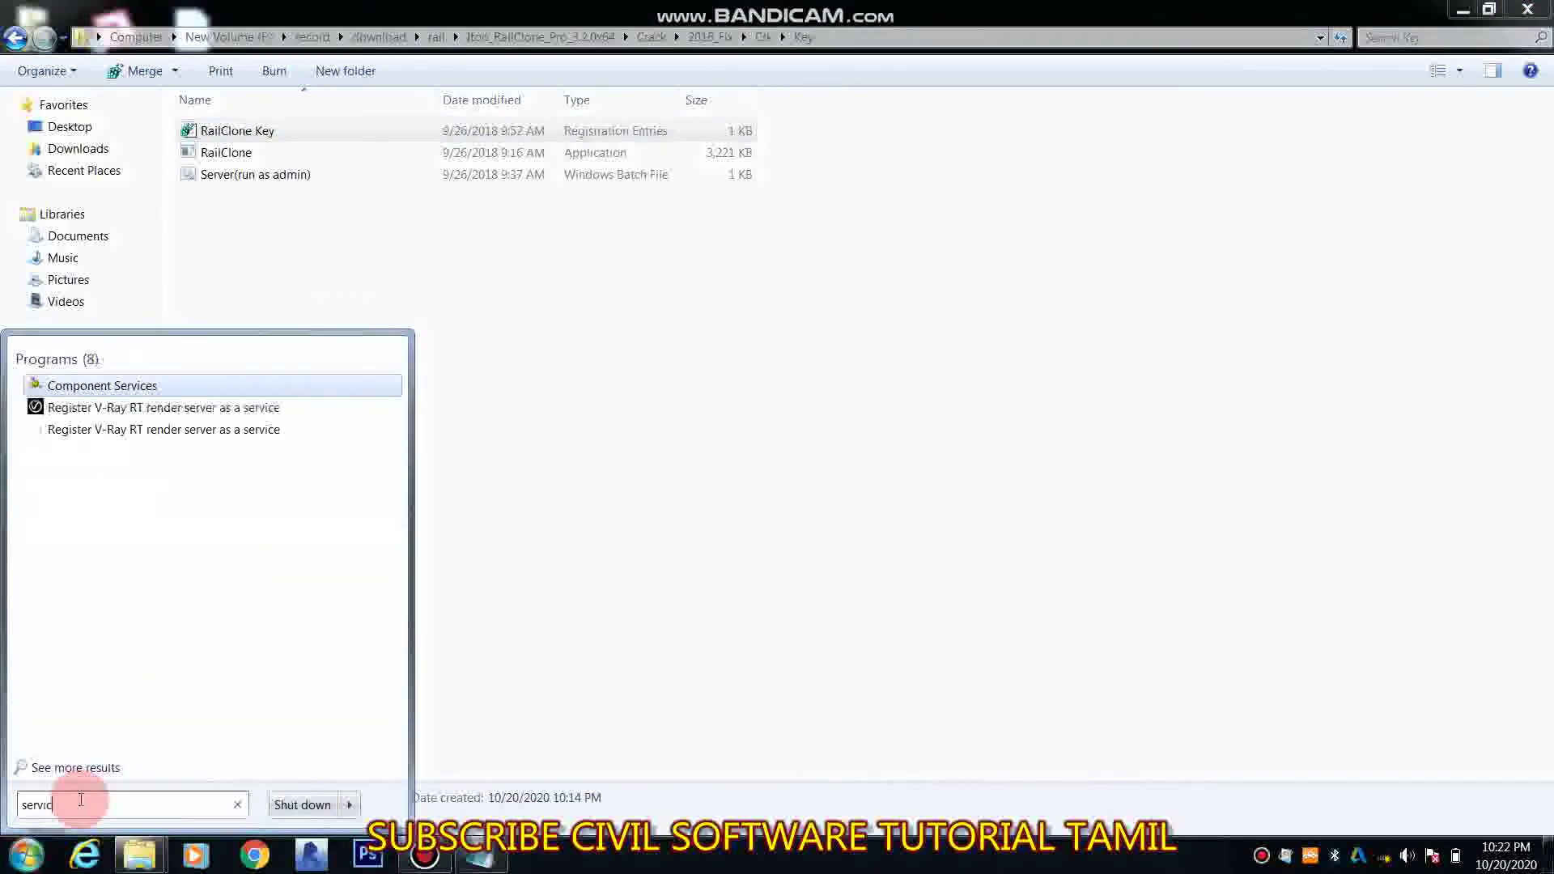
{"action": "type", "text": "e"}
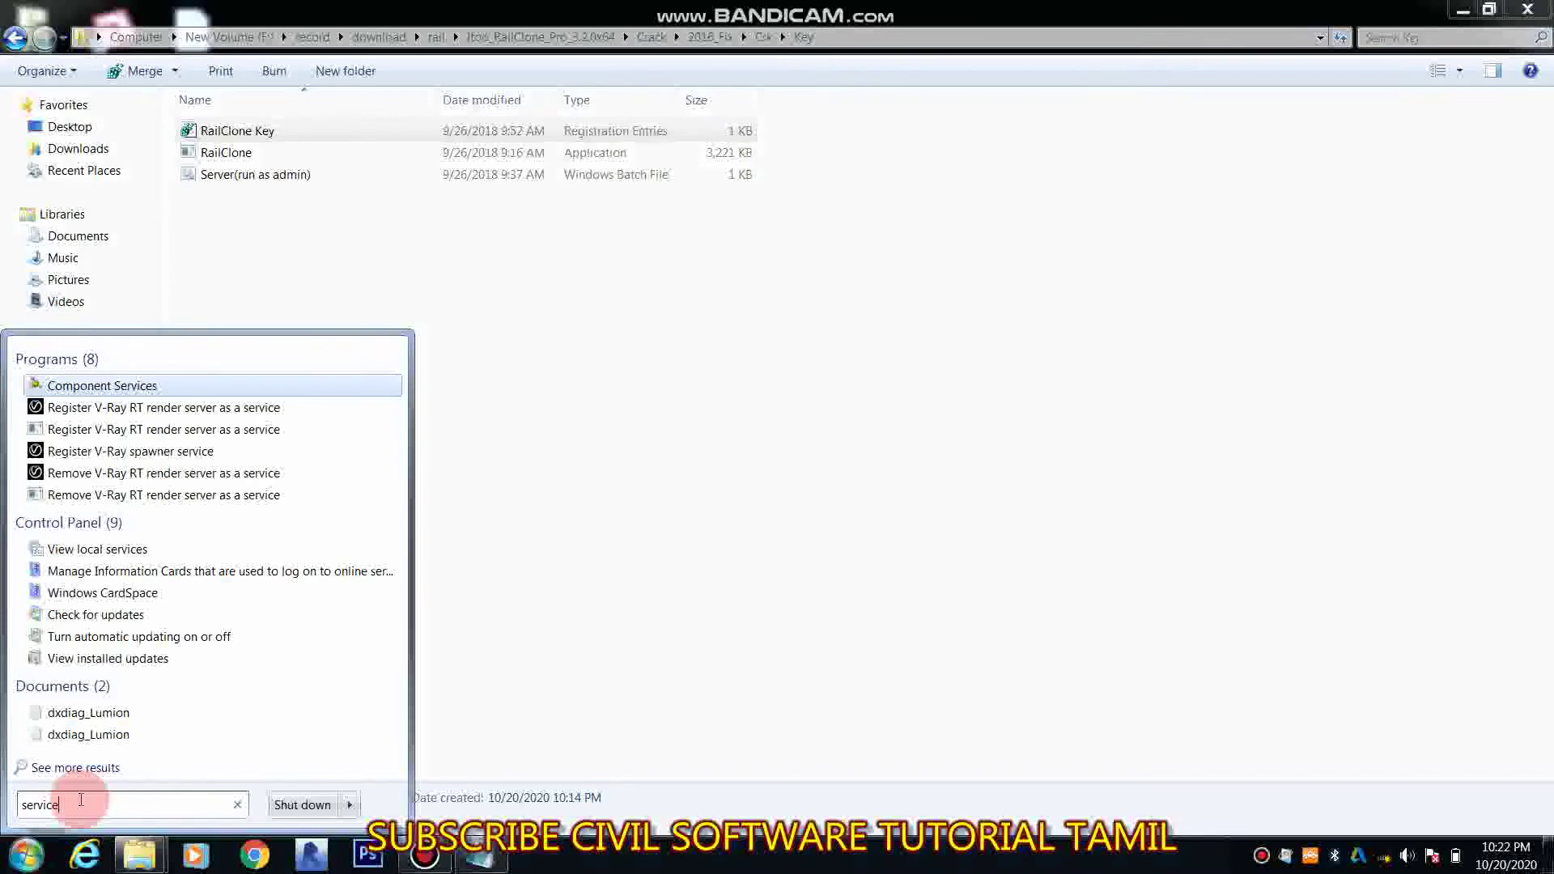
Launch Component Services and switch to its loading console
{"action": "left_click", "coordinate": [117, 790]}
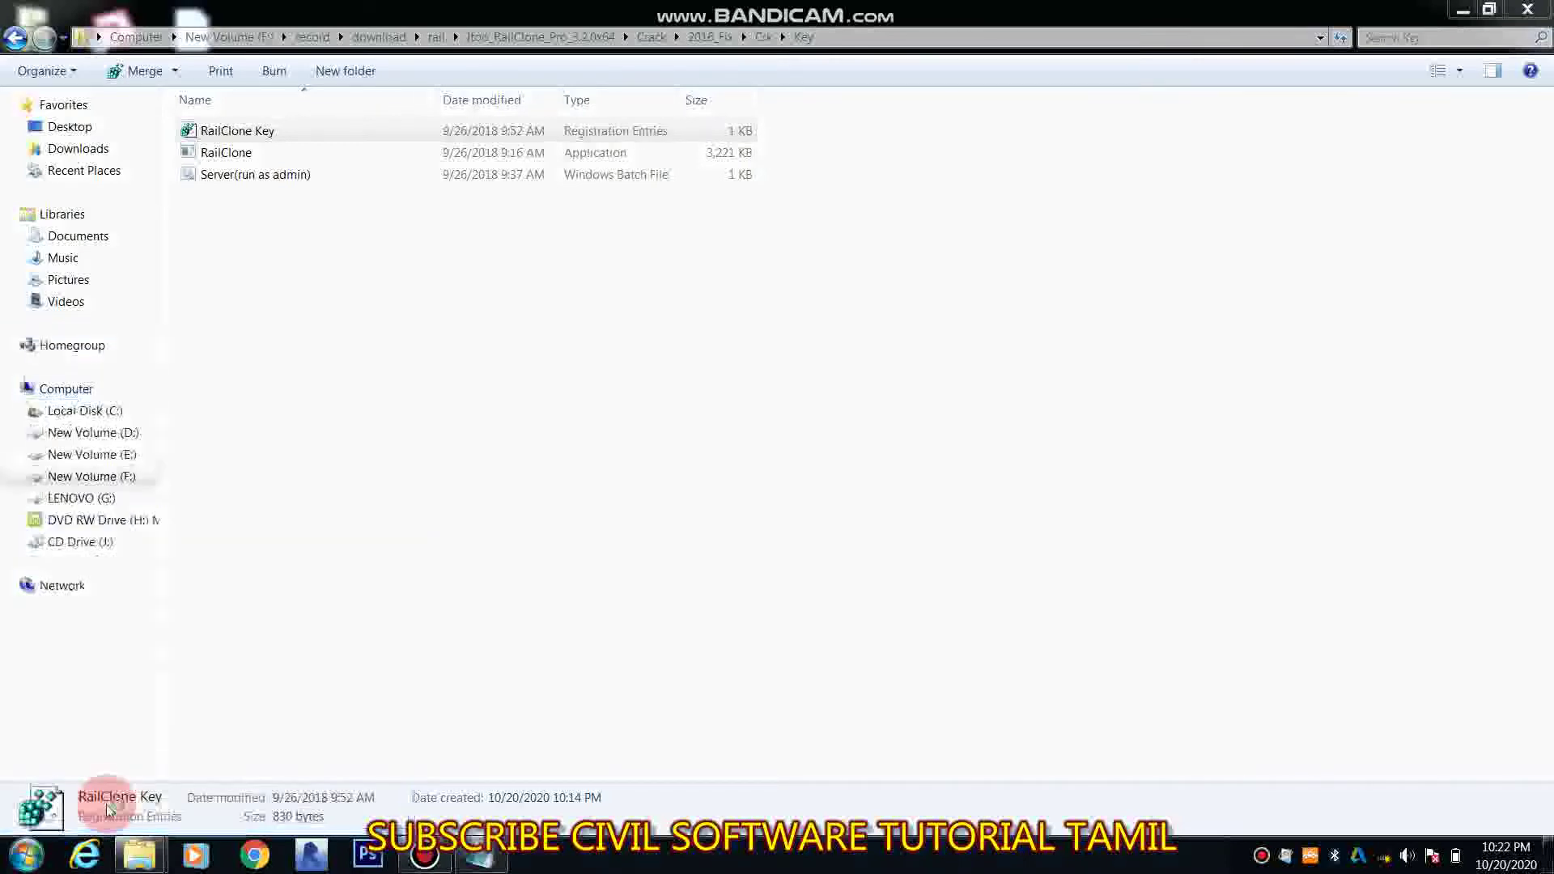
{"action": "left_click", "coordinate": [28, 854]}
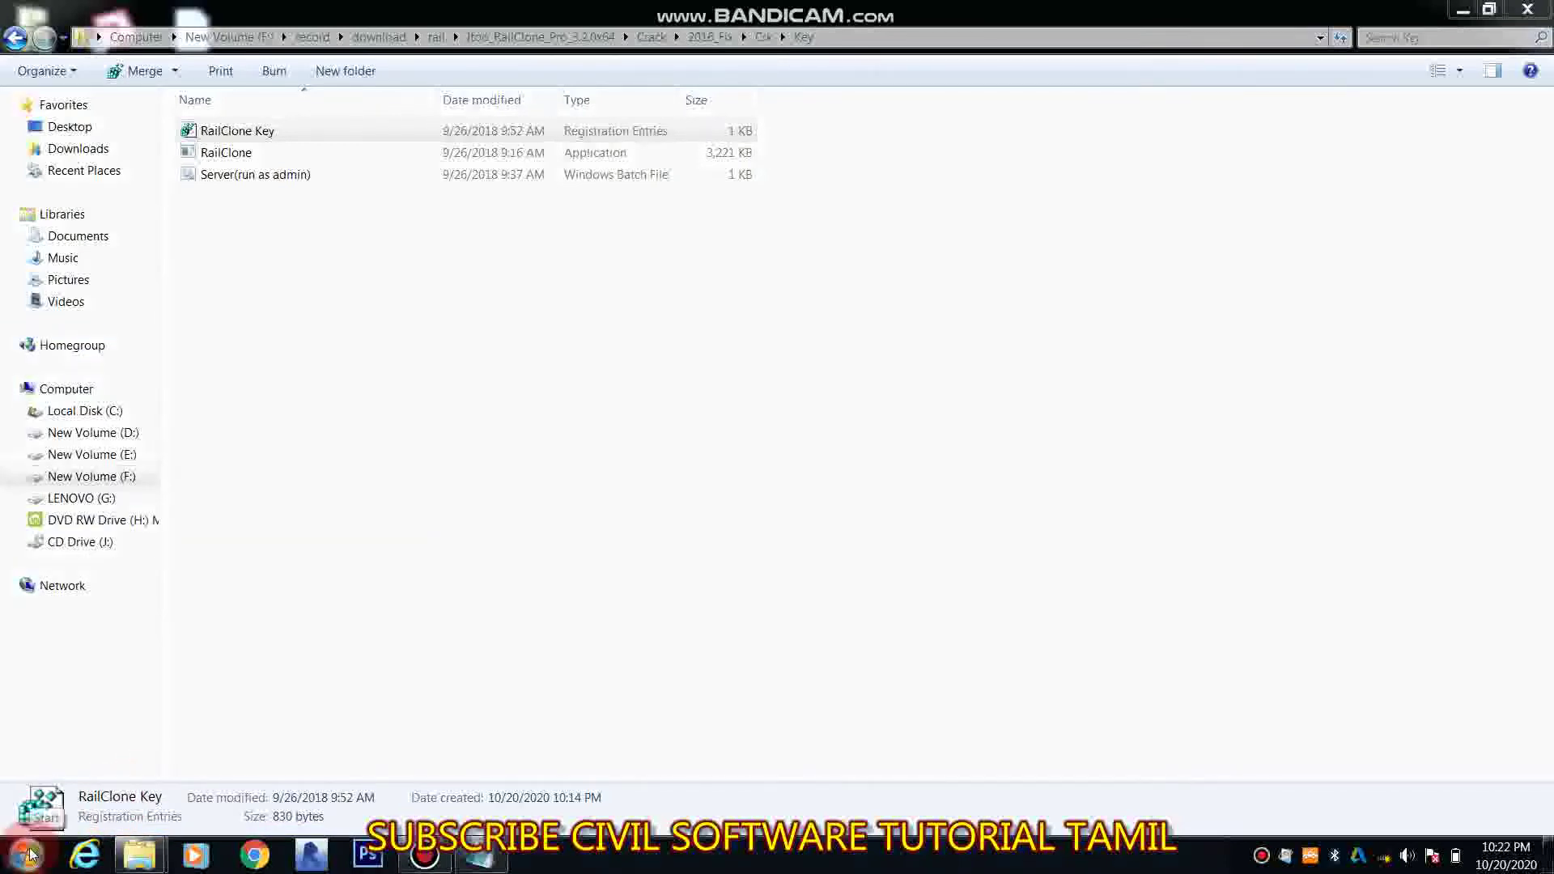
{"action": "left_click", "coordinate": [29, 854]}
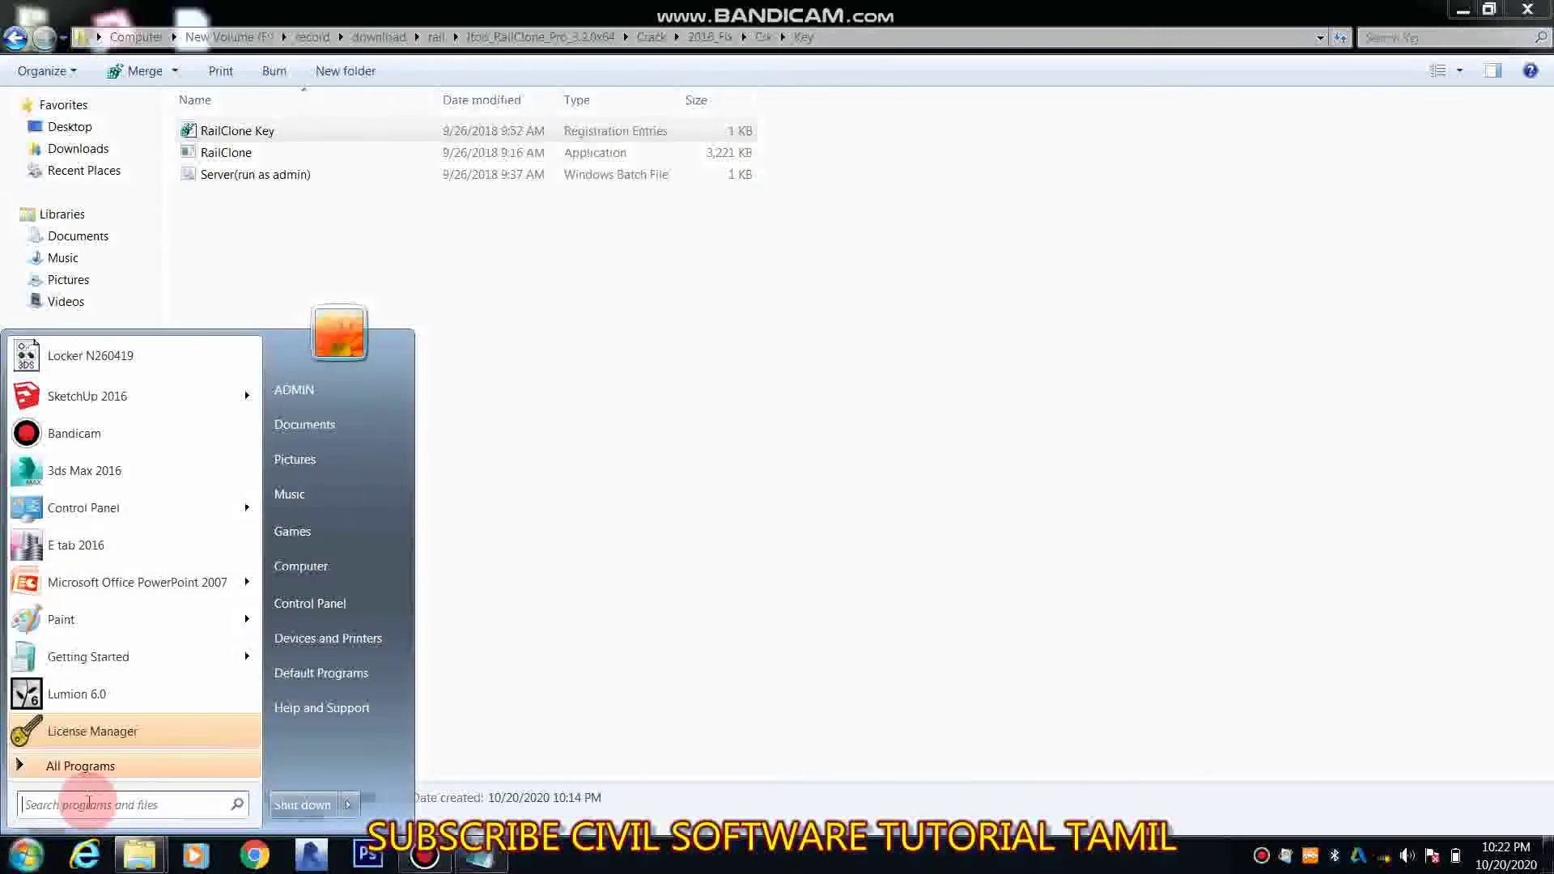
{"action": "left_click", "coordinate": [465, 858]}
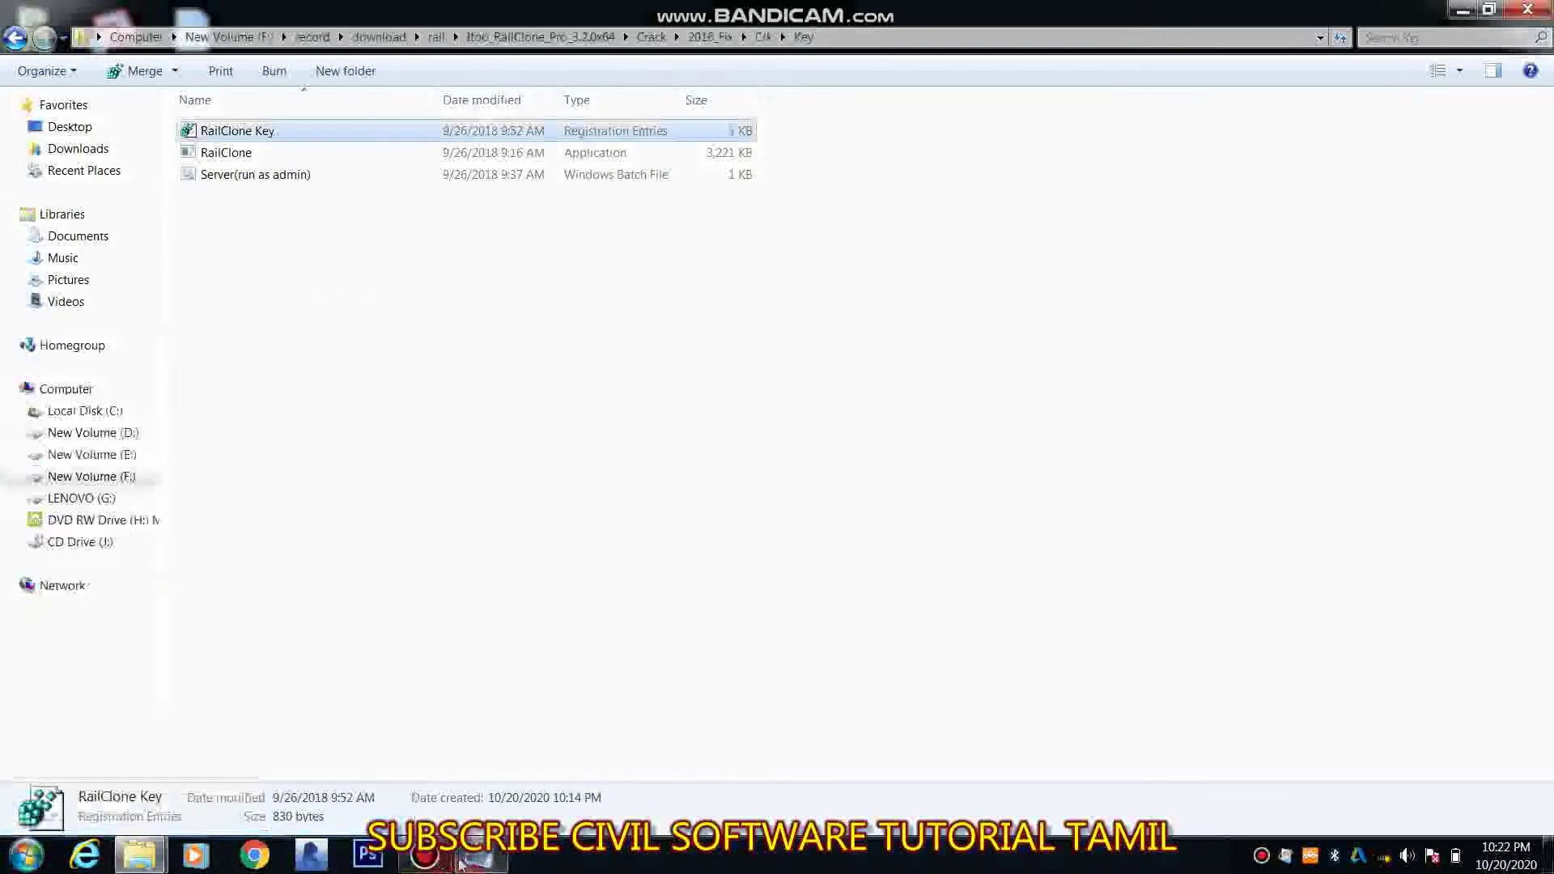
{"action": "left_click", "coordinate": [490, 860]}
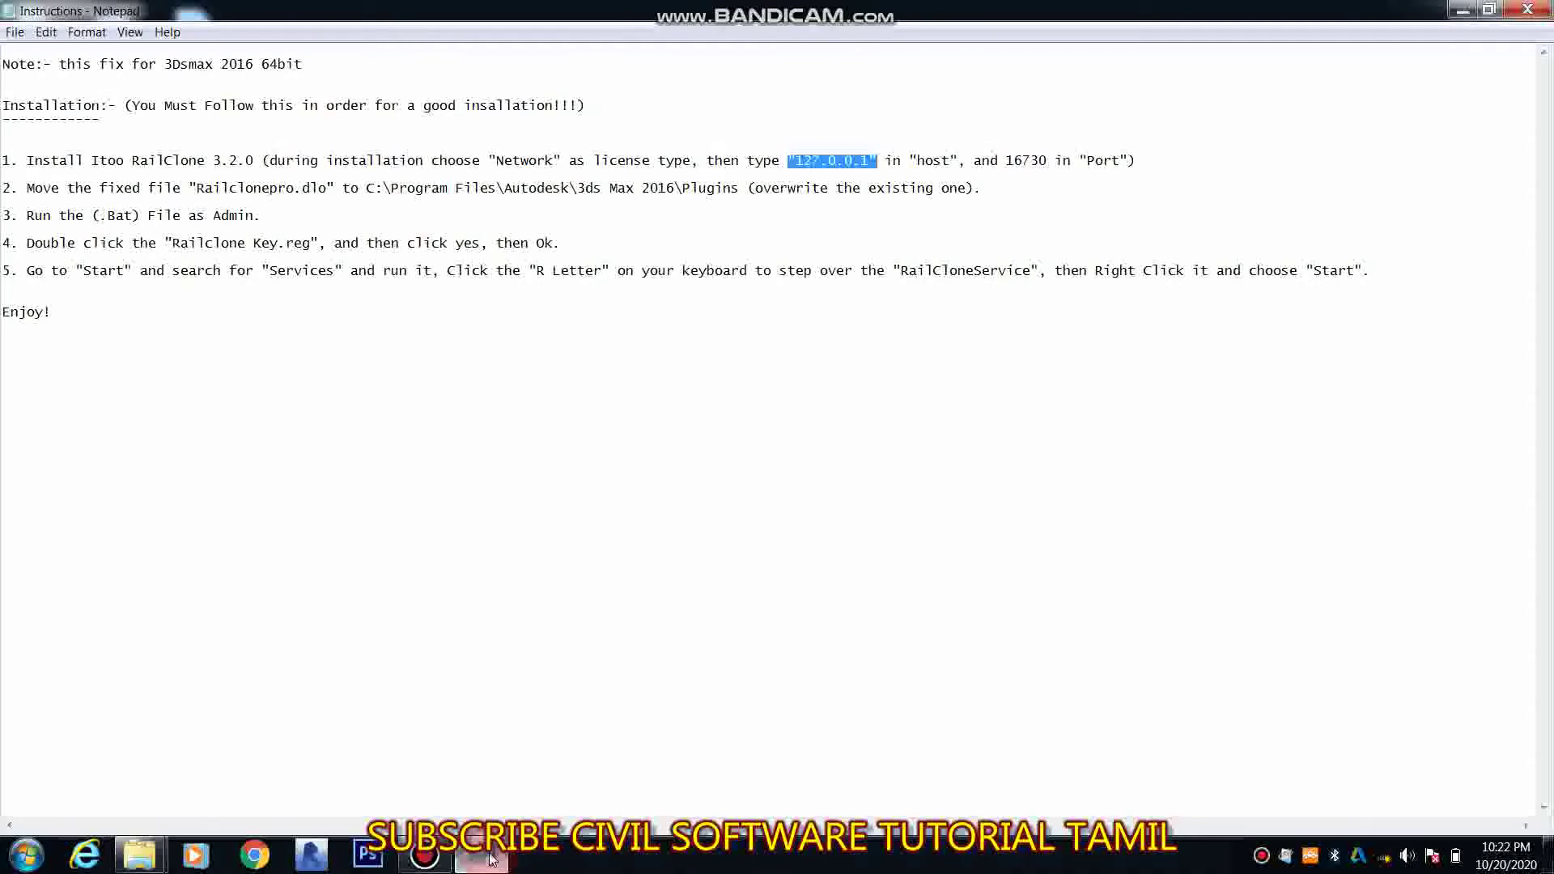
{"action": "left_click", "coordinate": [489, 852]}
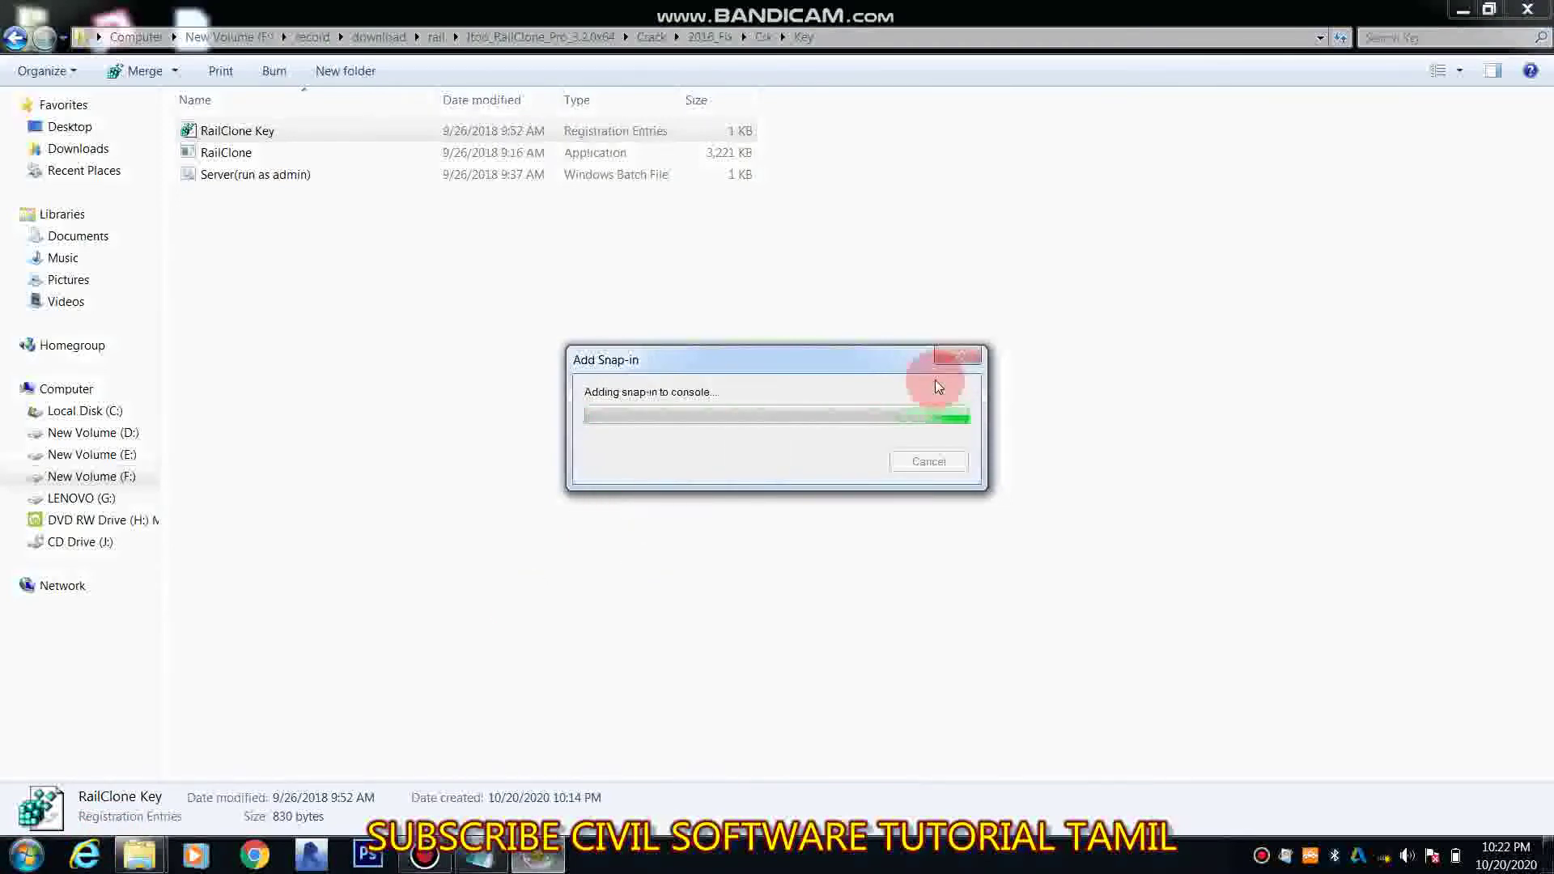
Expand Component Services > Computers > My Computer, then close the console
{"action": "left_click", "coordinate": [959, 358]}
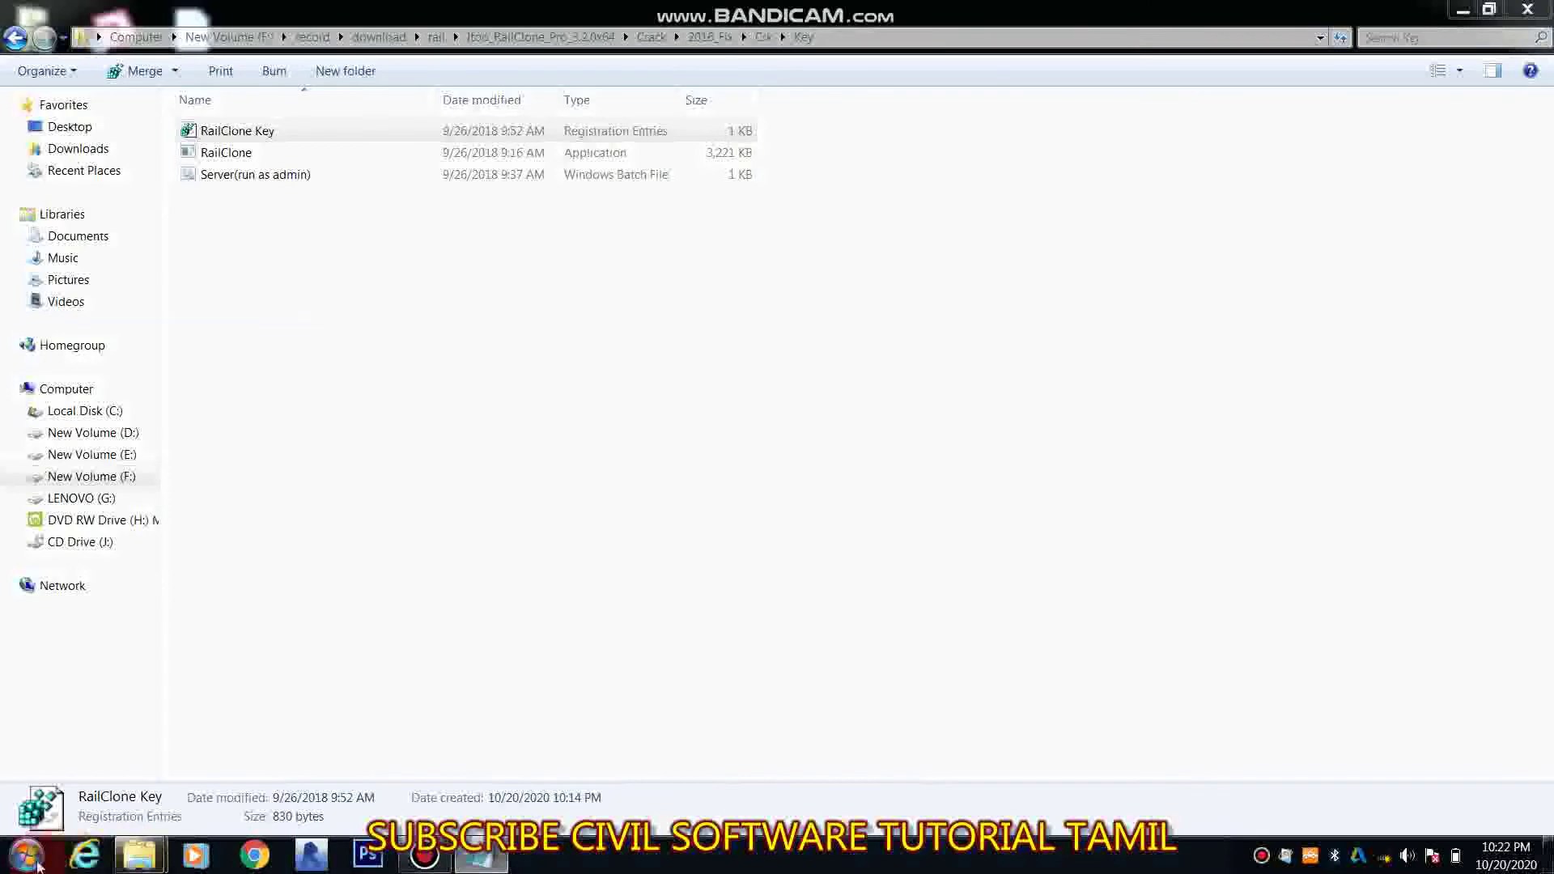
{"action": "left_click", "coordinate": [26, 856]}
{"action": "type", "text": "r"}
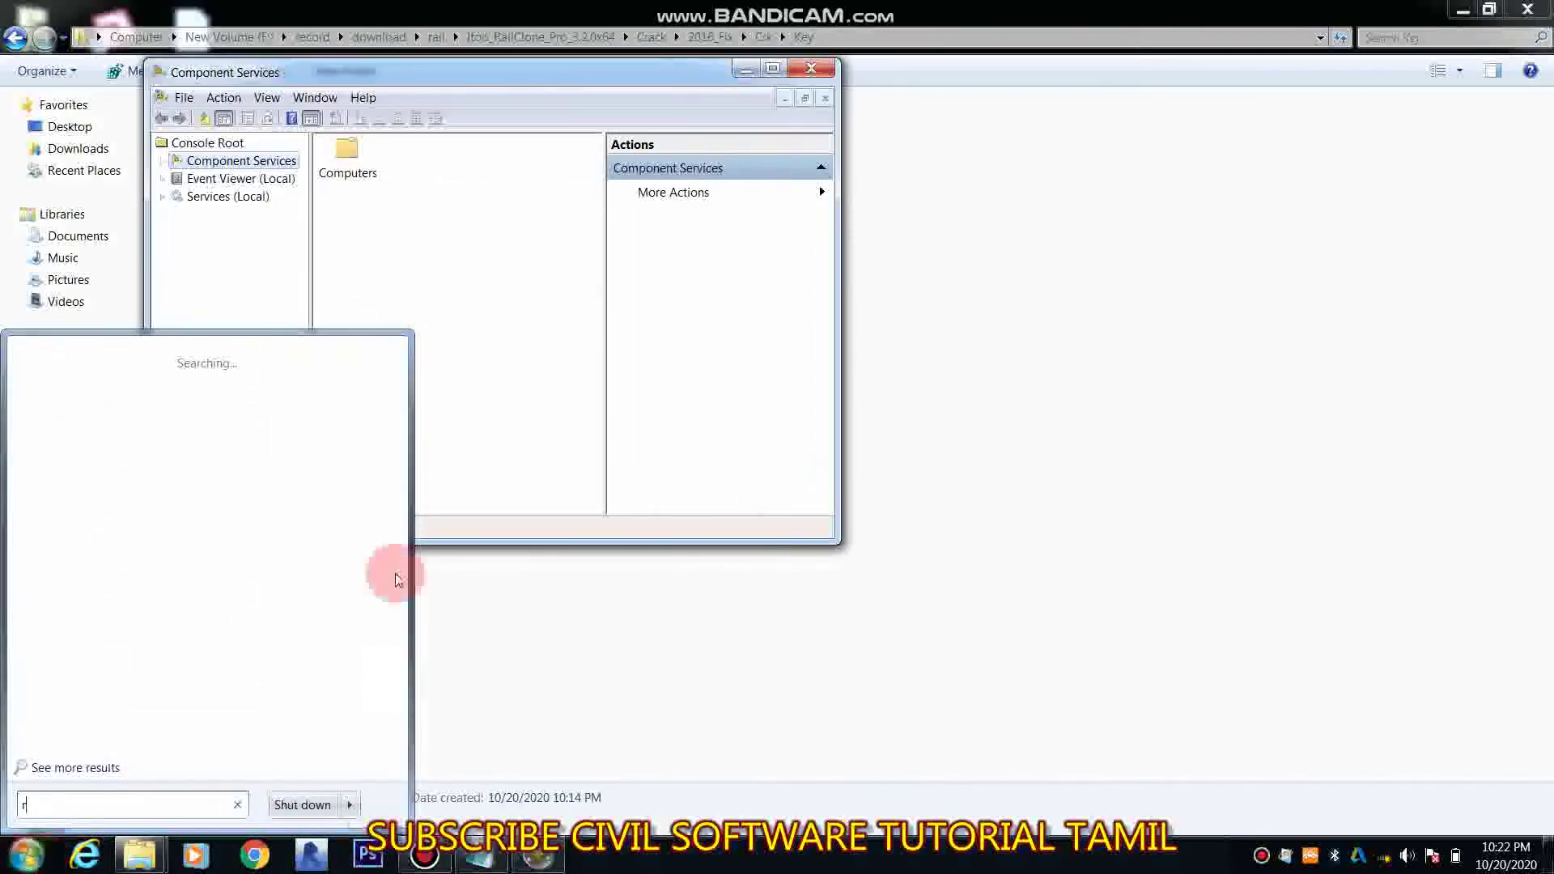
{"action": "left_click", "coordinate": [451, 308]}
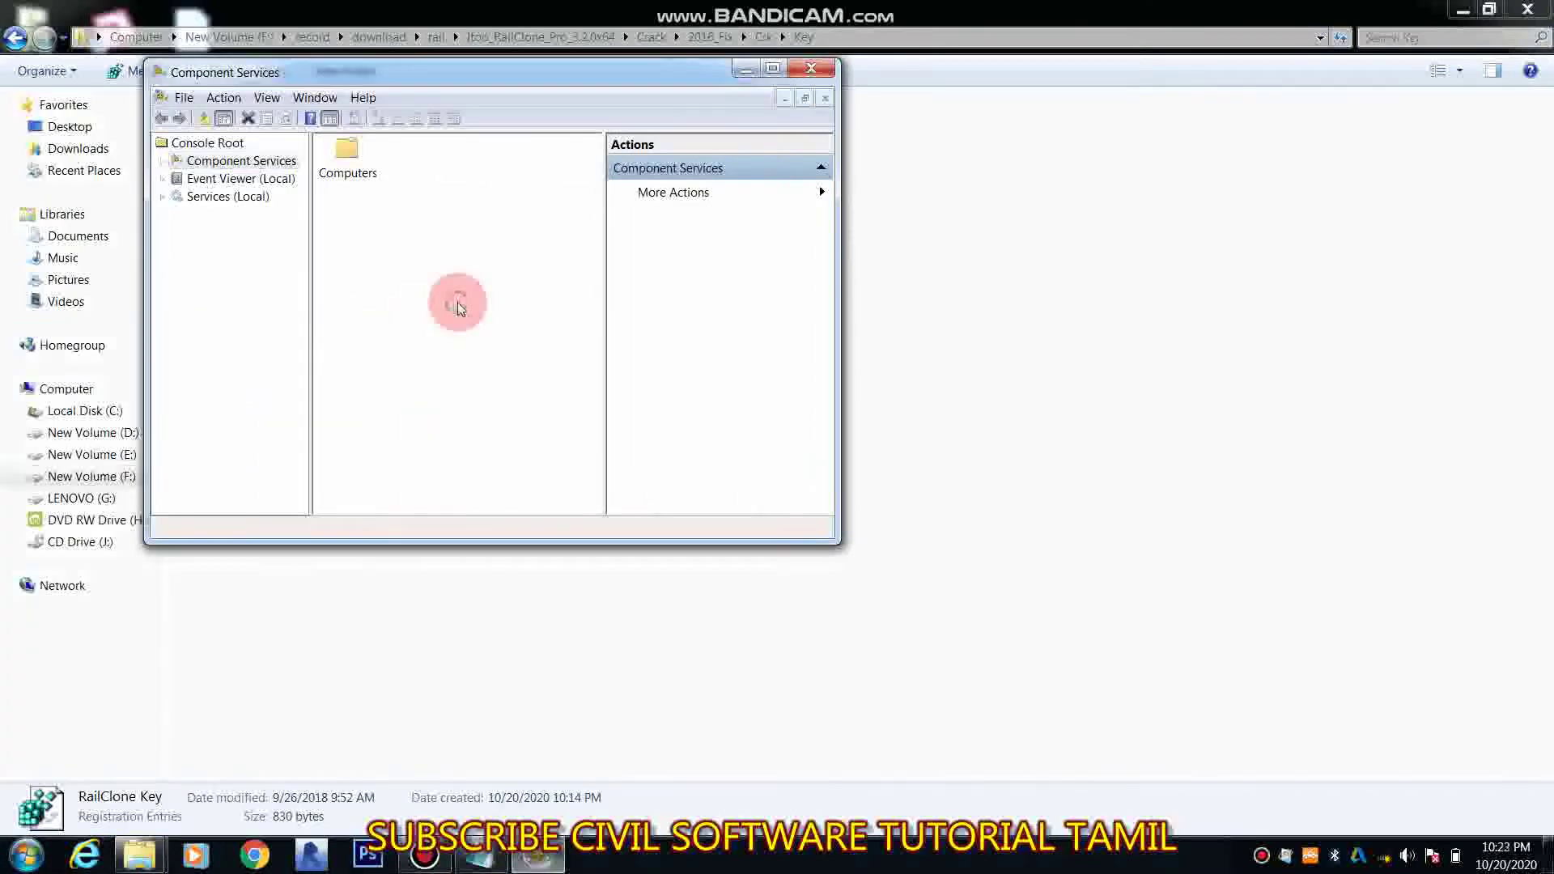
{"action": "left_click", "coordinate": [163, 164]}
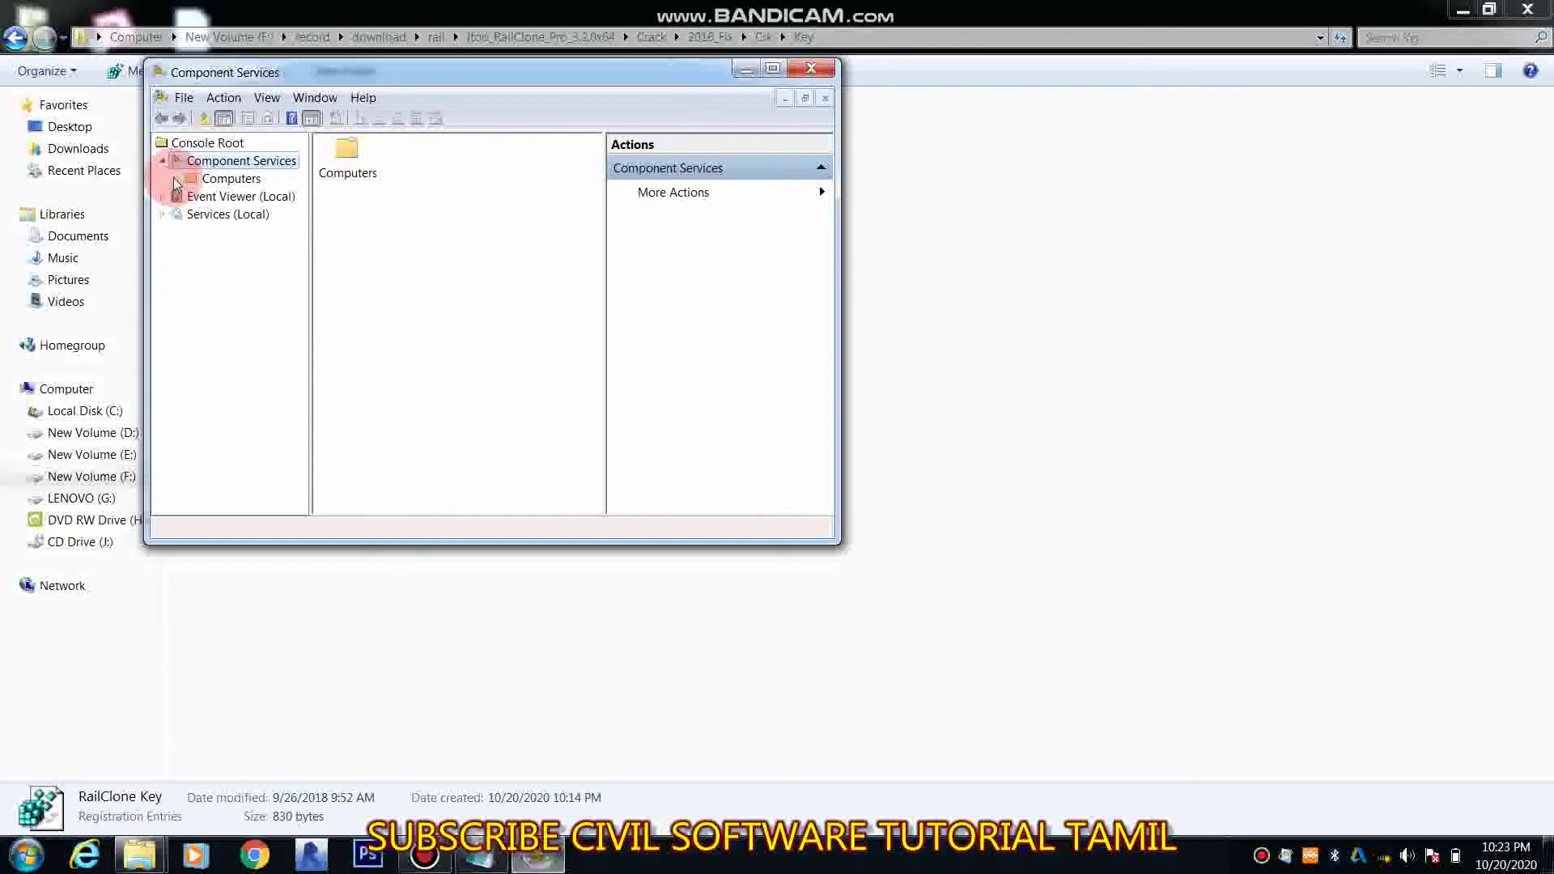
{"action": "left_click", "coordinate": [174, 215]}
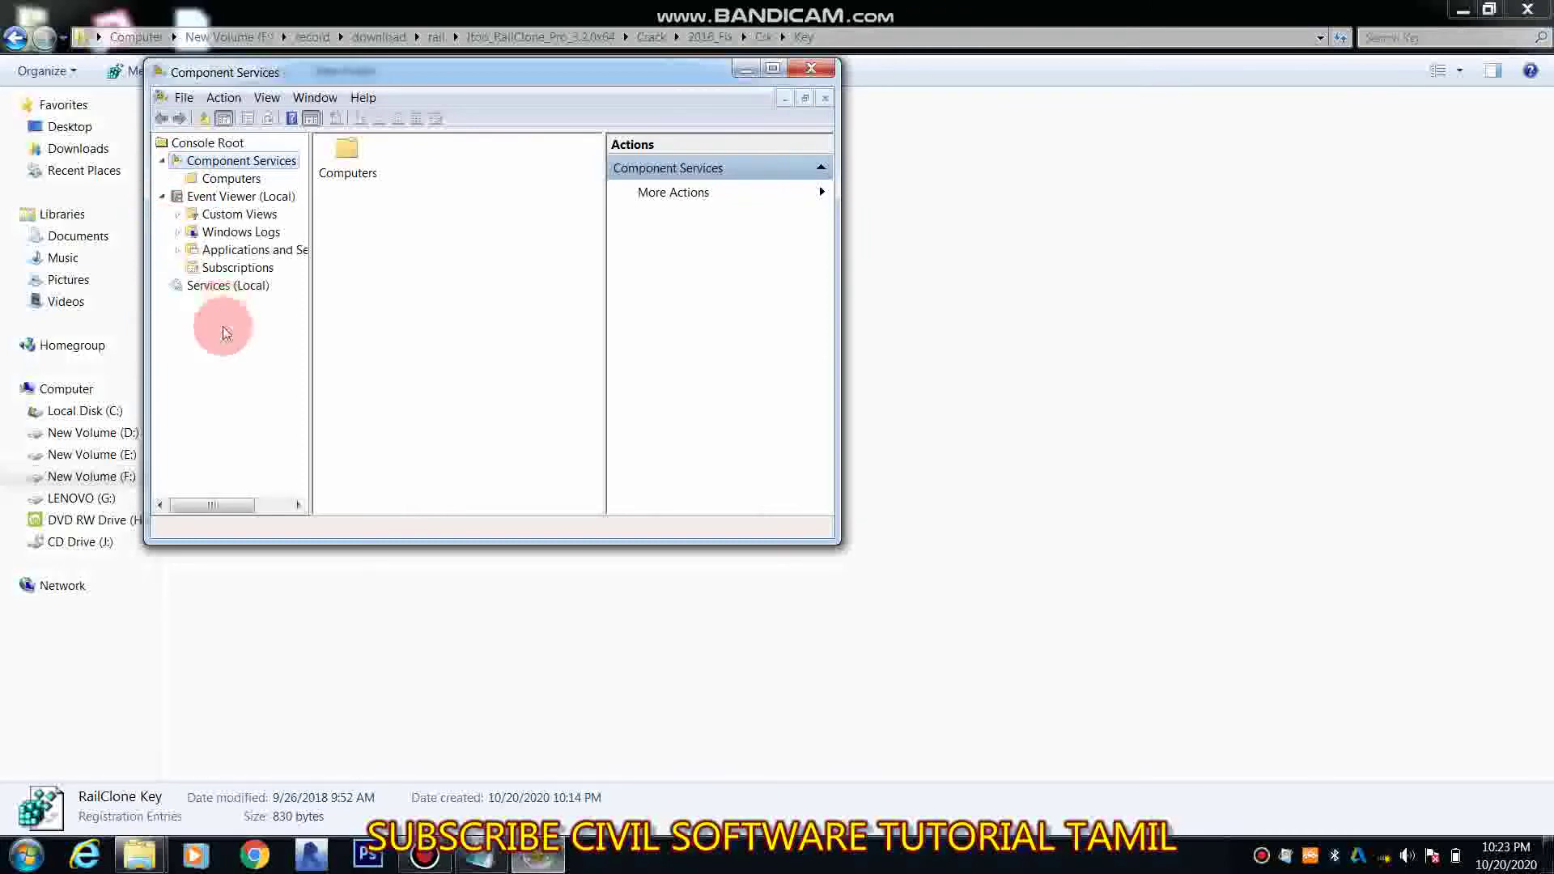
{"action": "double_click", "coordinate": [220, 181]}
{"action": "double_click", "coordinate": [207, 198]}
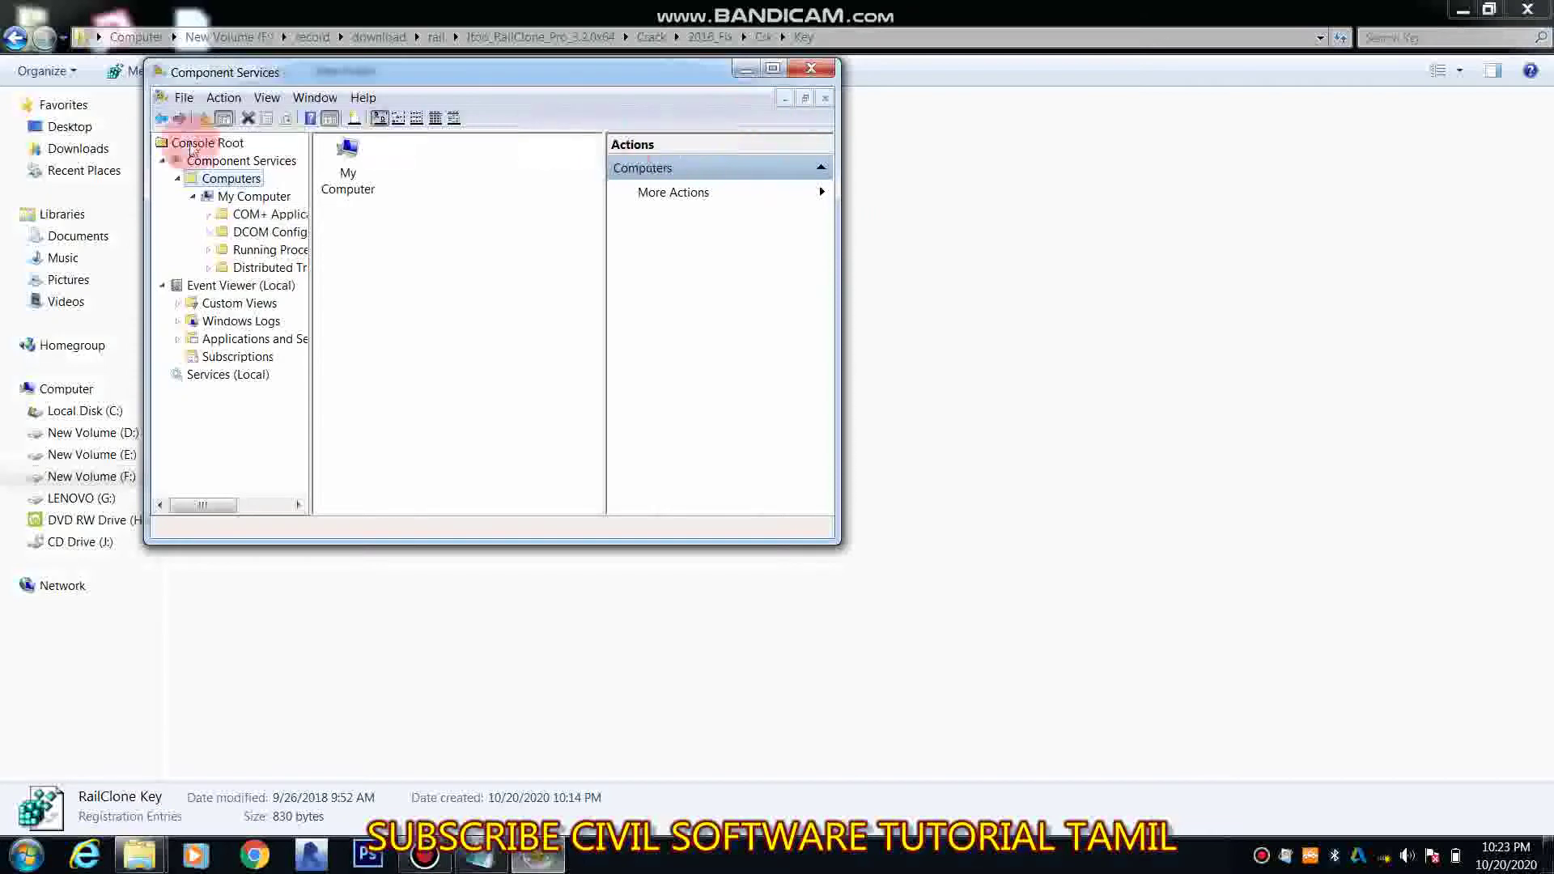
{"action": "double_click", "coordinate": [347, 157]}
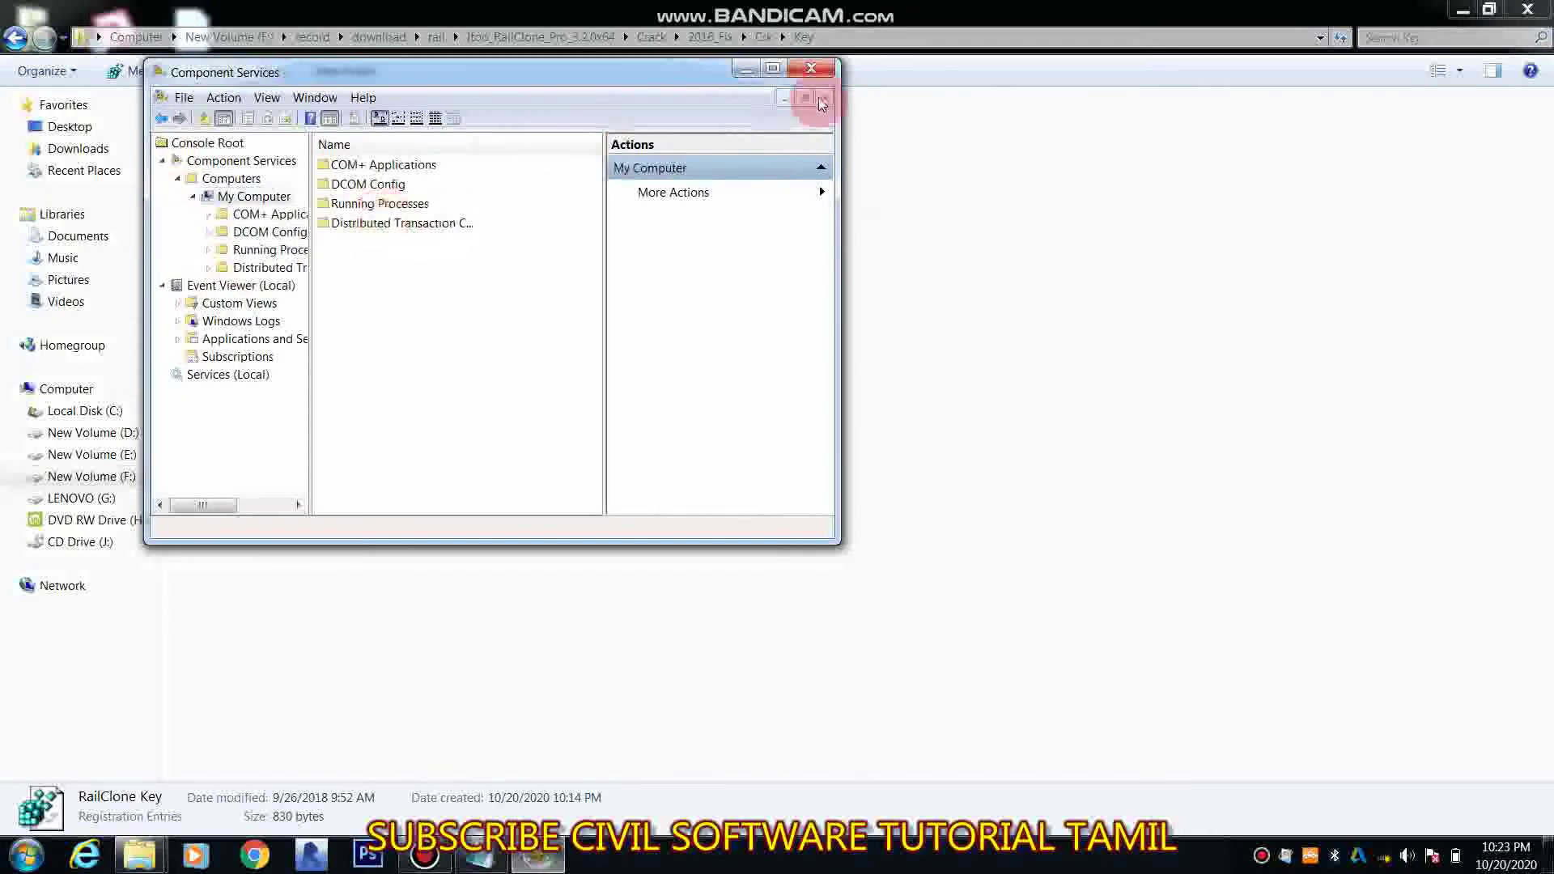
{"action": "left_click", "coordinate": [814, 71]}
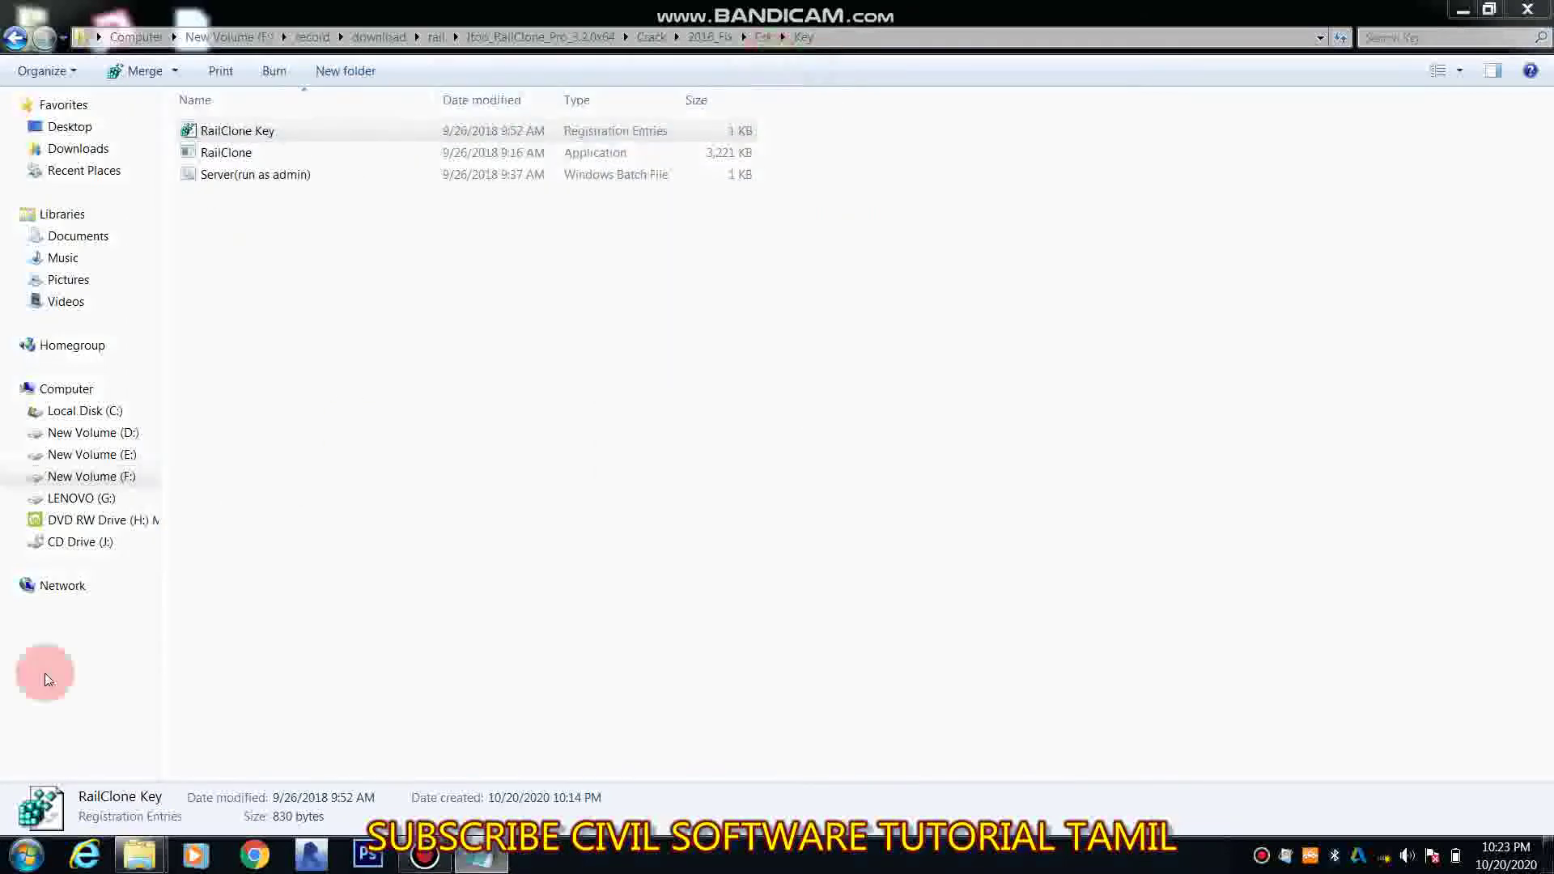
Search Windows for 'railclone service', close the empty results, and restore Notepad
{"action": "left_click", "coordinate": [27, 856]}
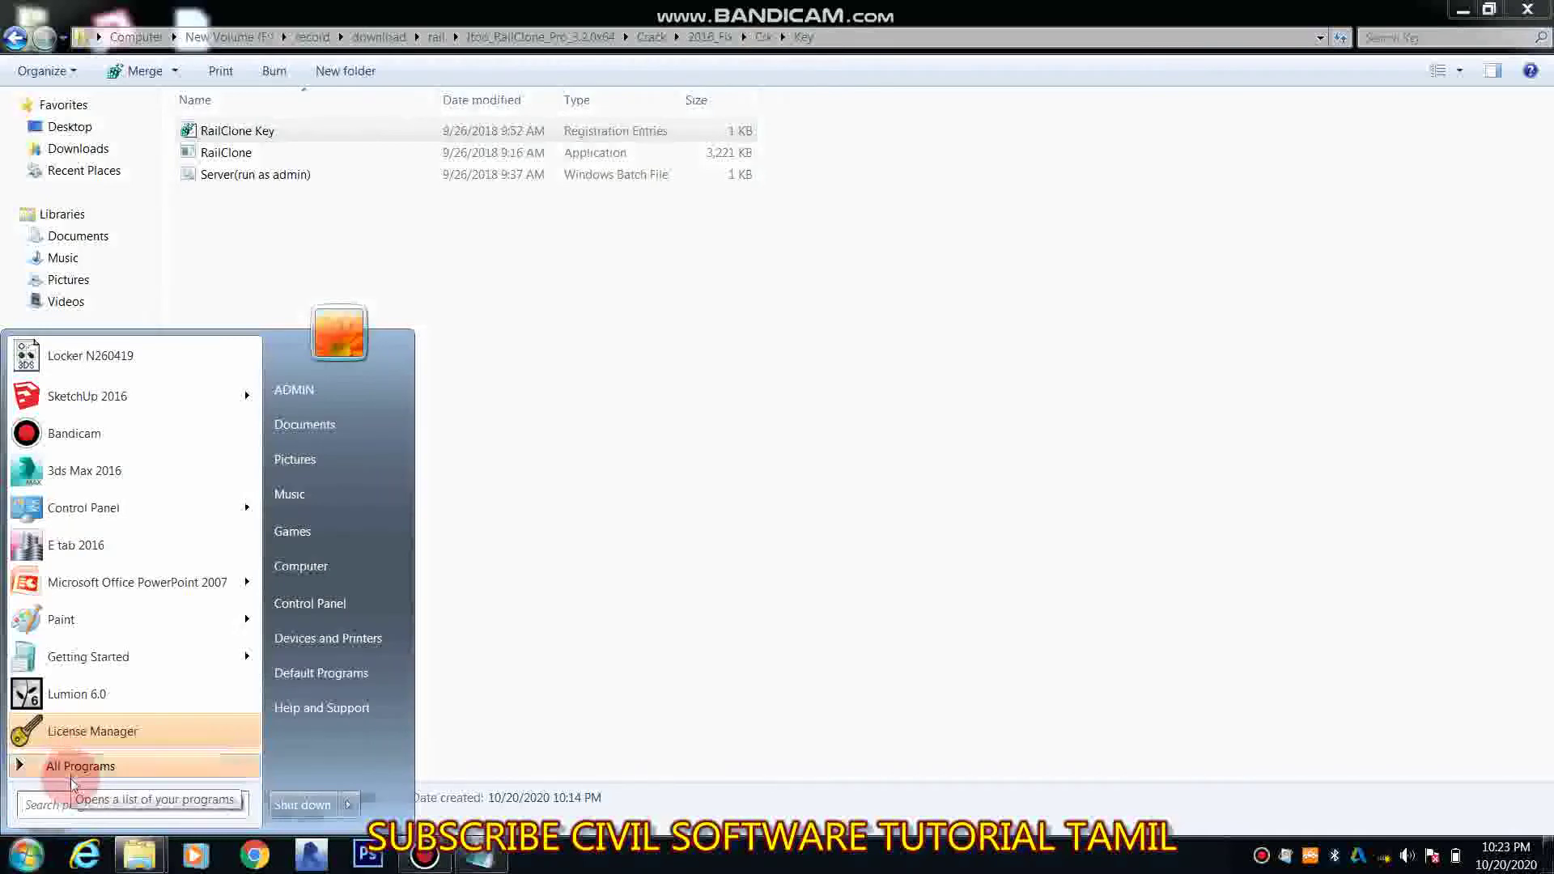
{"action": "left_click", "coordinate": [65, 800]}
{"action": "type", "text": "r"}
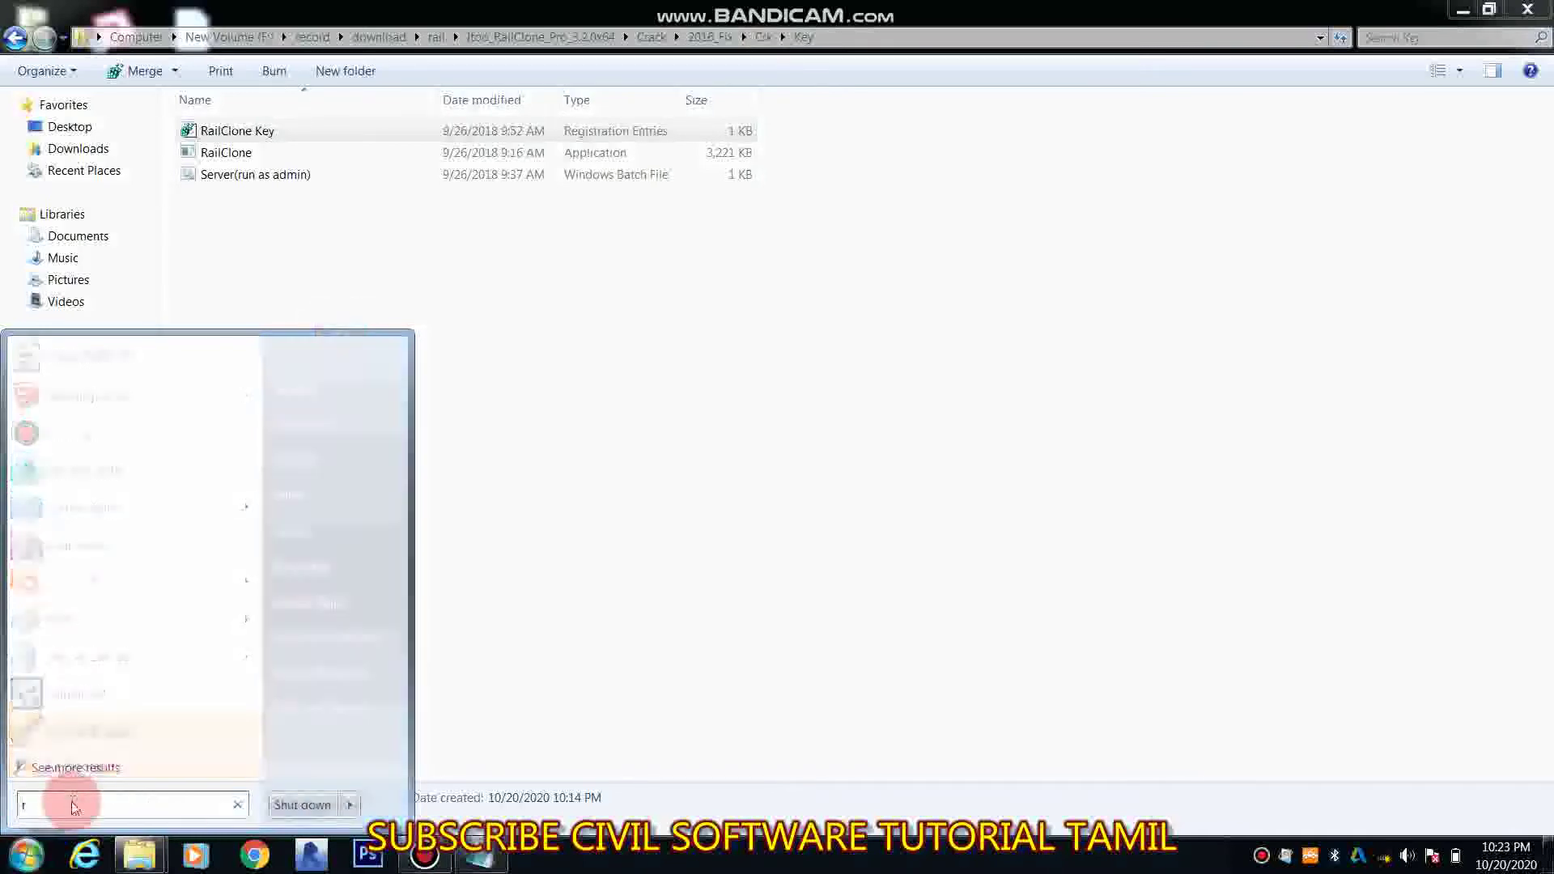
{"action": "type", "text": "ailclo,"}
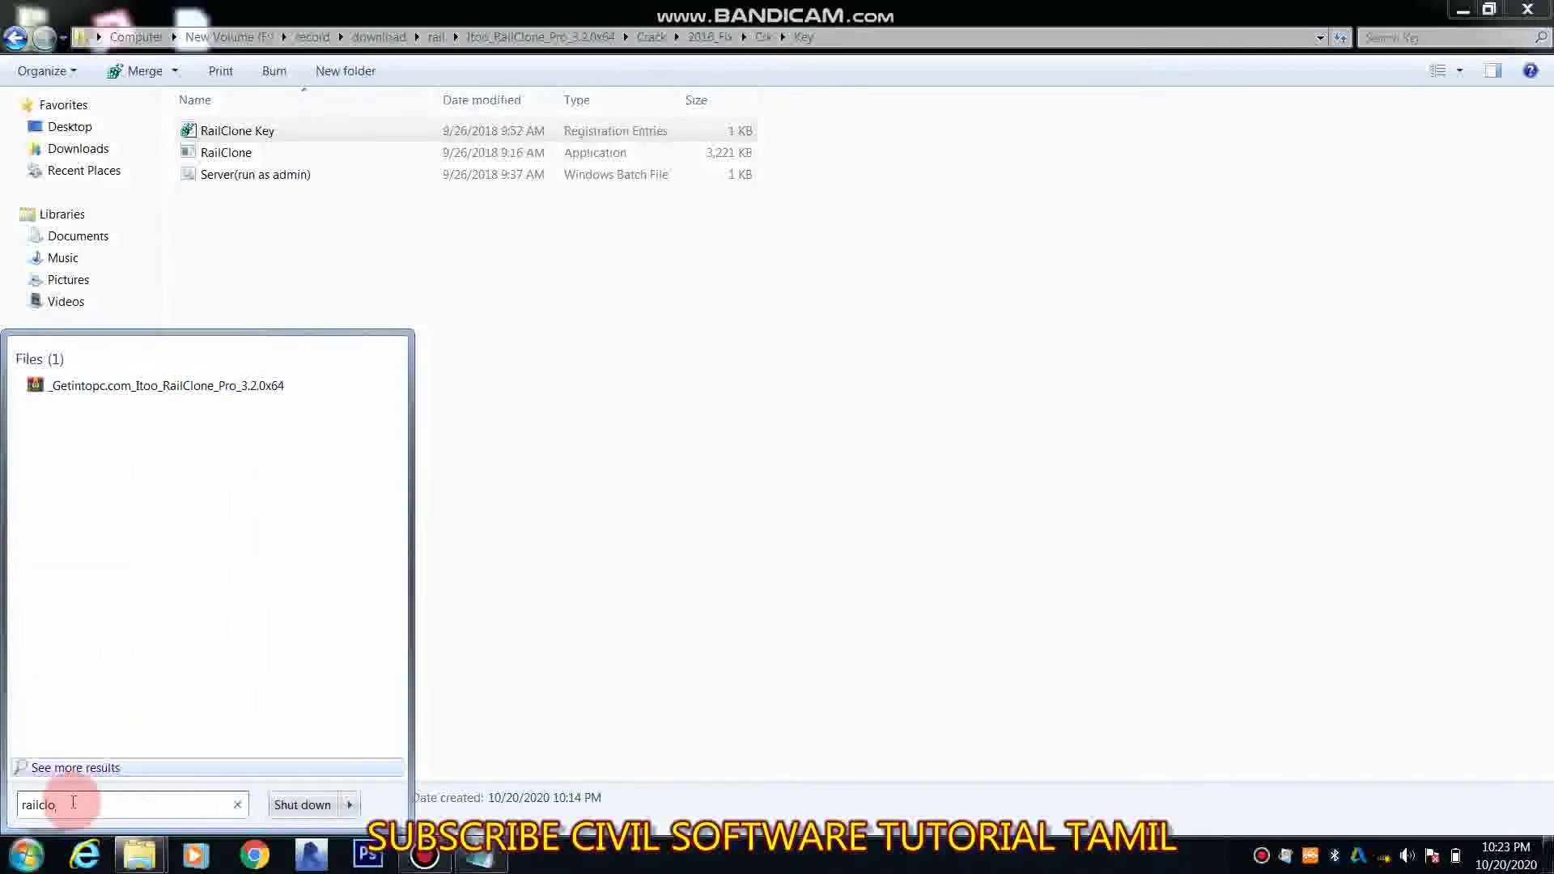
{"action": "type", "text": "ne"}
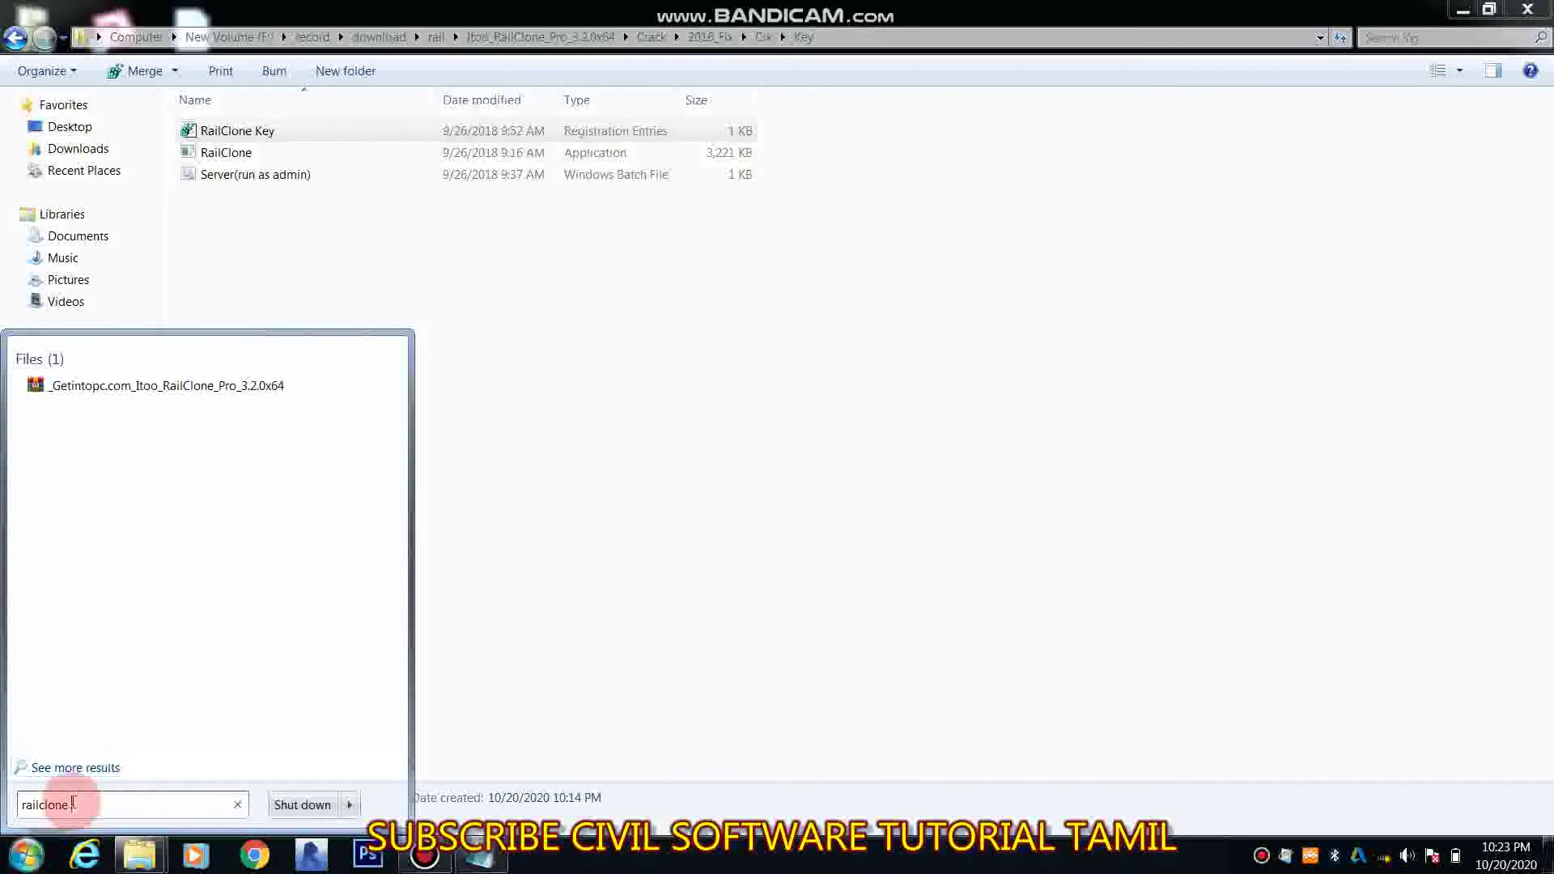
{"action": "type", "text": "vi"}
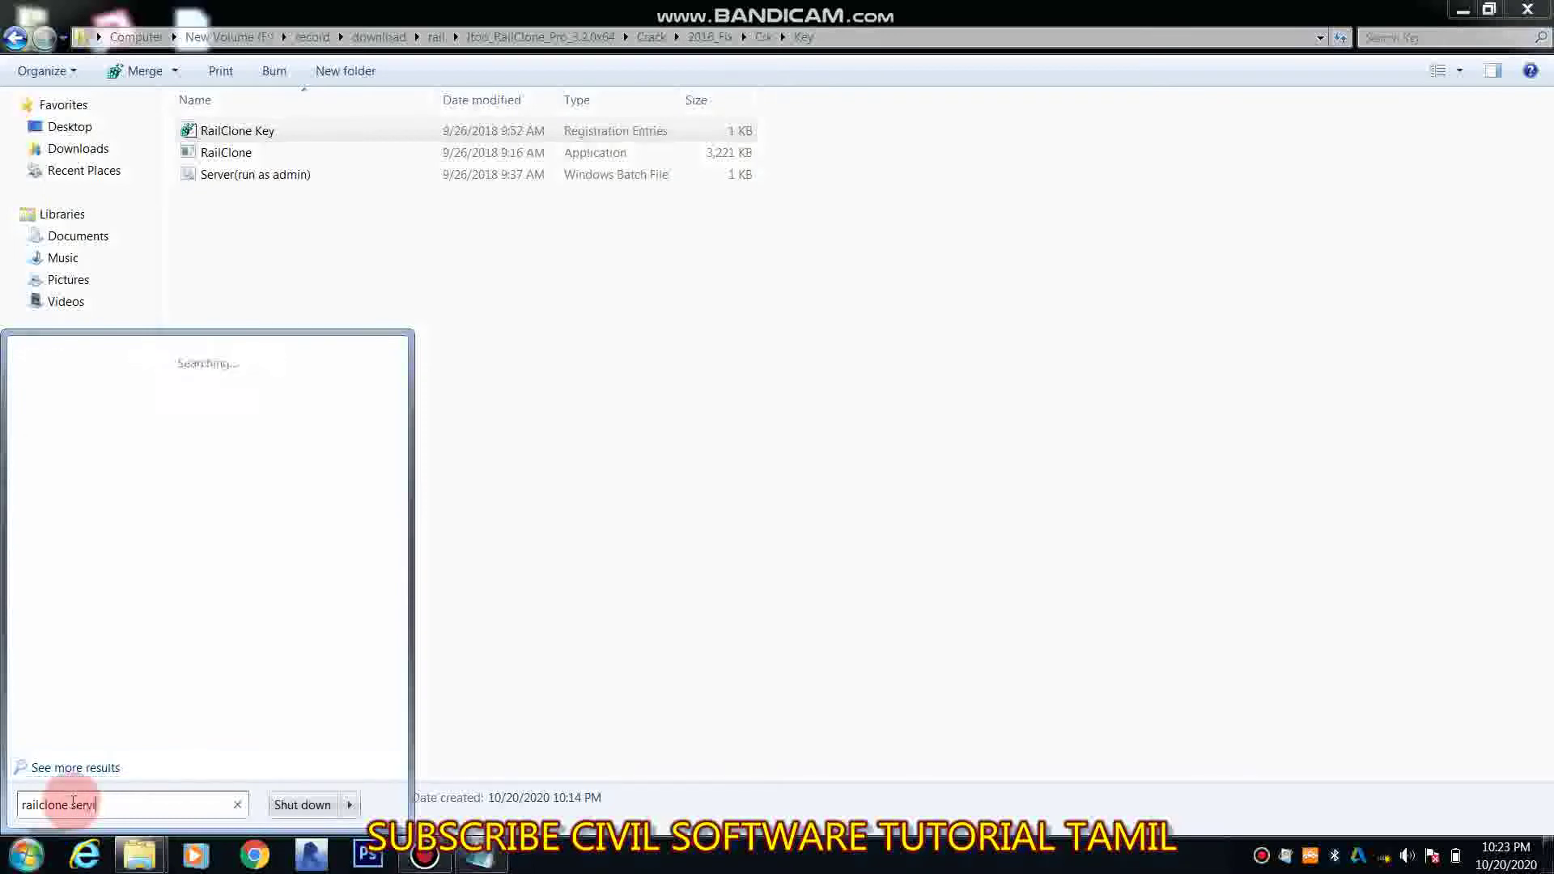
{"action": "type", "text": "e"}
{"action": "key", "text": "Return"}
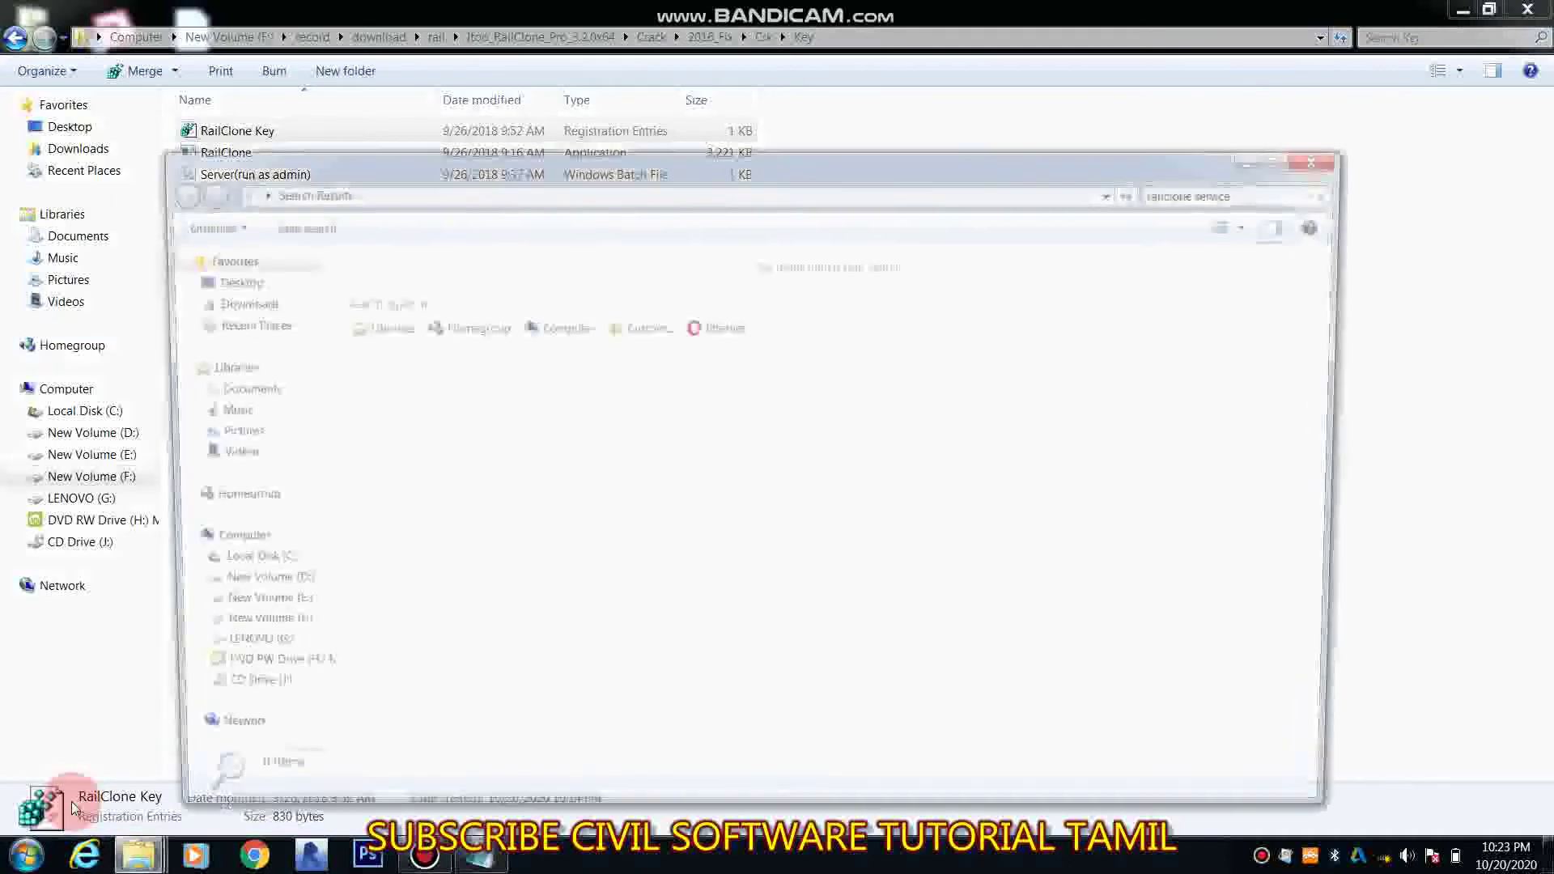
{"action": "left_click", "coordinate": [1340, 168]}
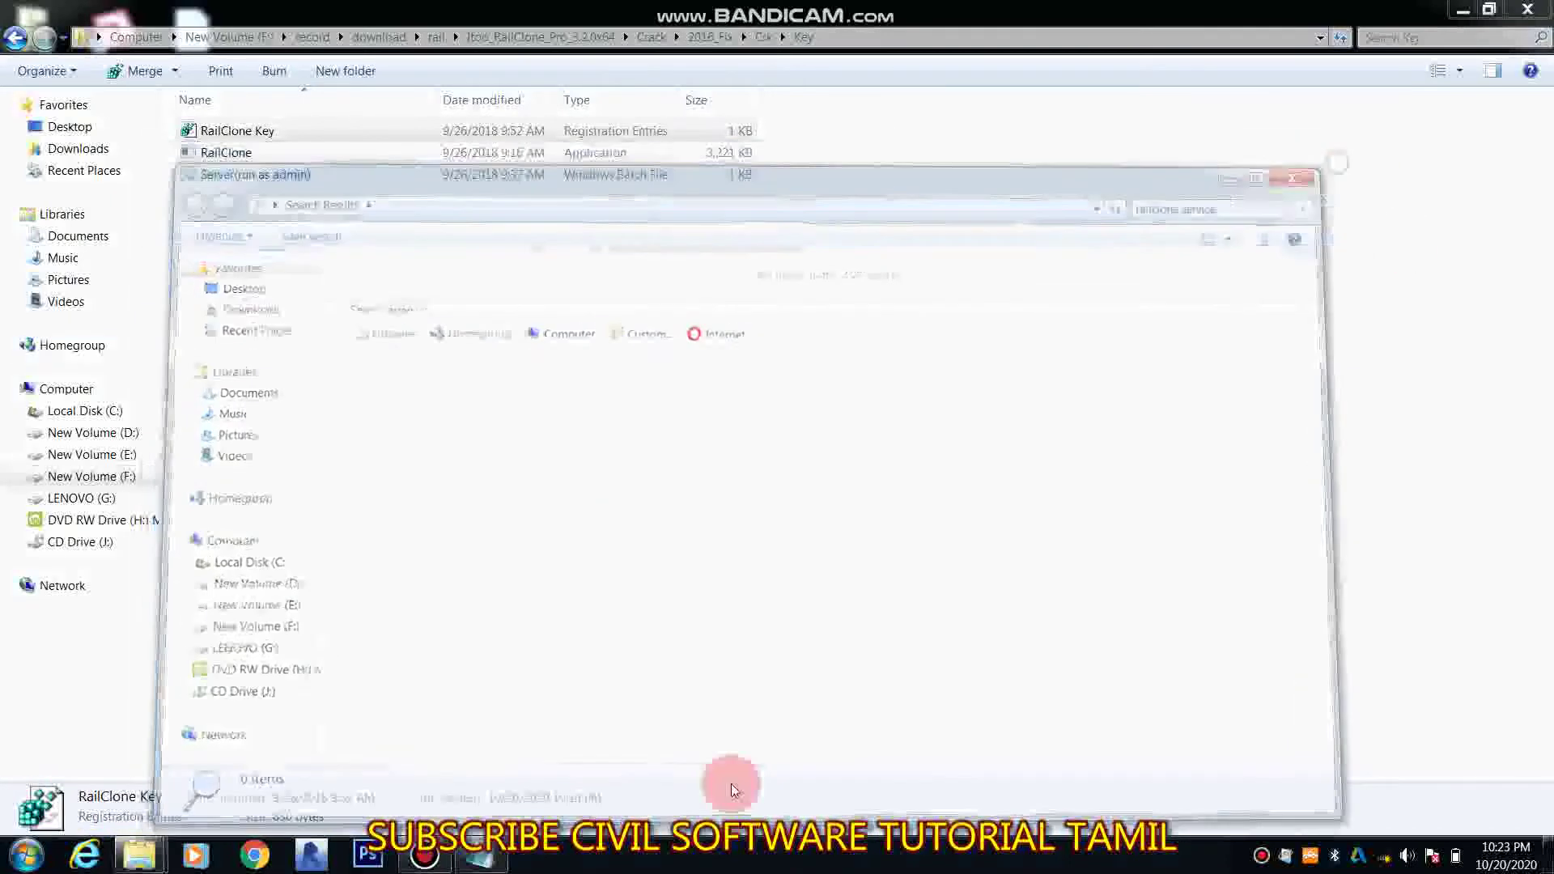
{"action": "left_click", "coordinate": [486, 856]}
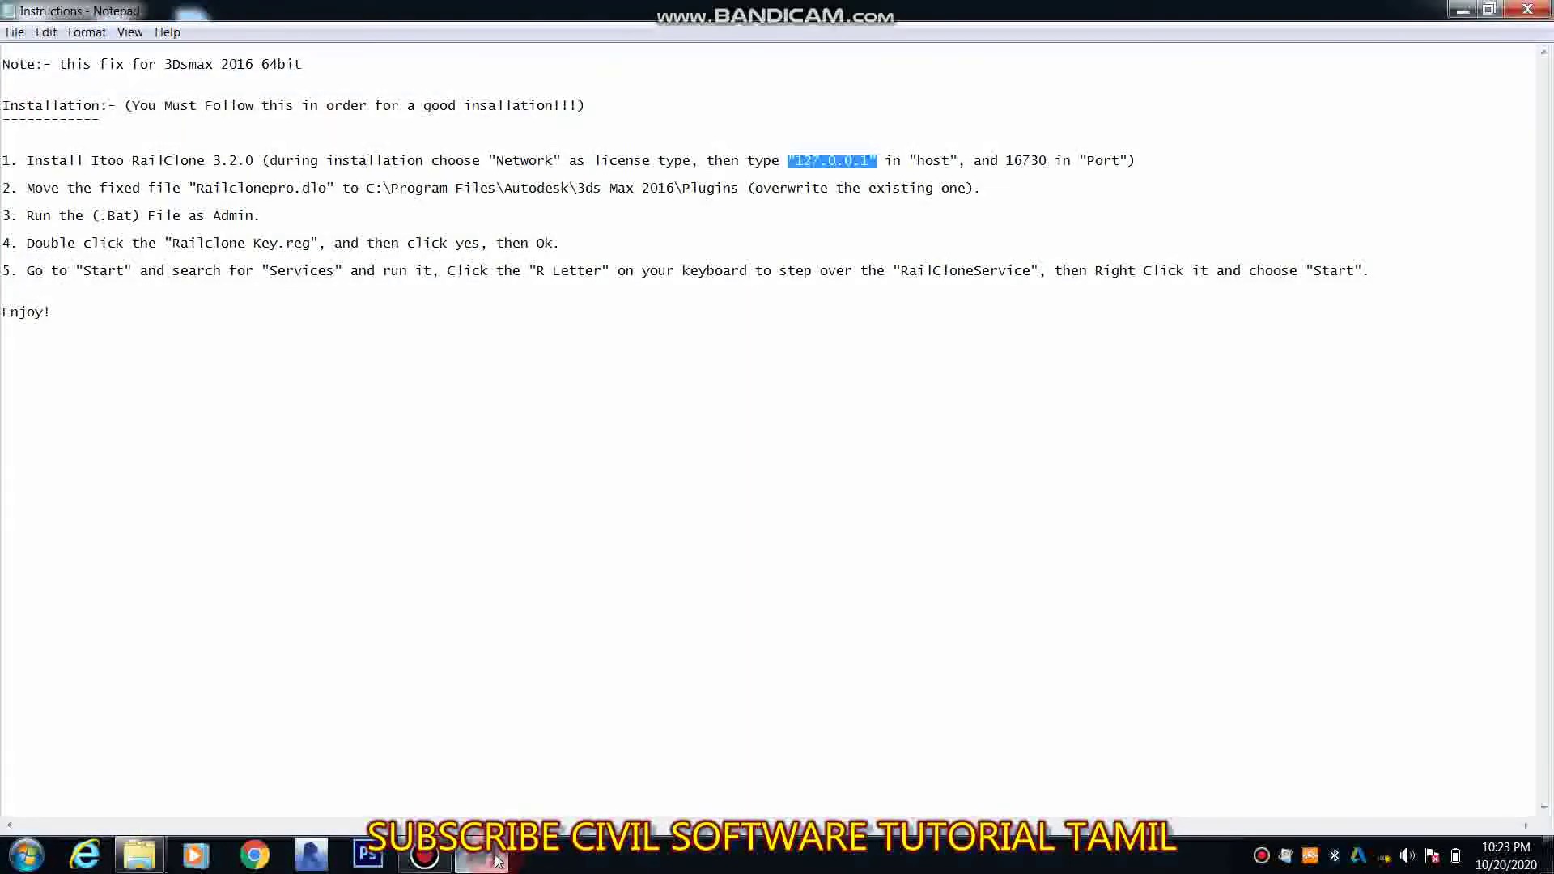
Launch Services via a Start search for 'services' and move it beside the instructions
{"action": "left_click", "coordinate": [567, 545]}
{"action": "left_click", "coordinate": [643, 289]}
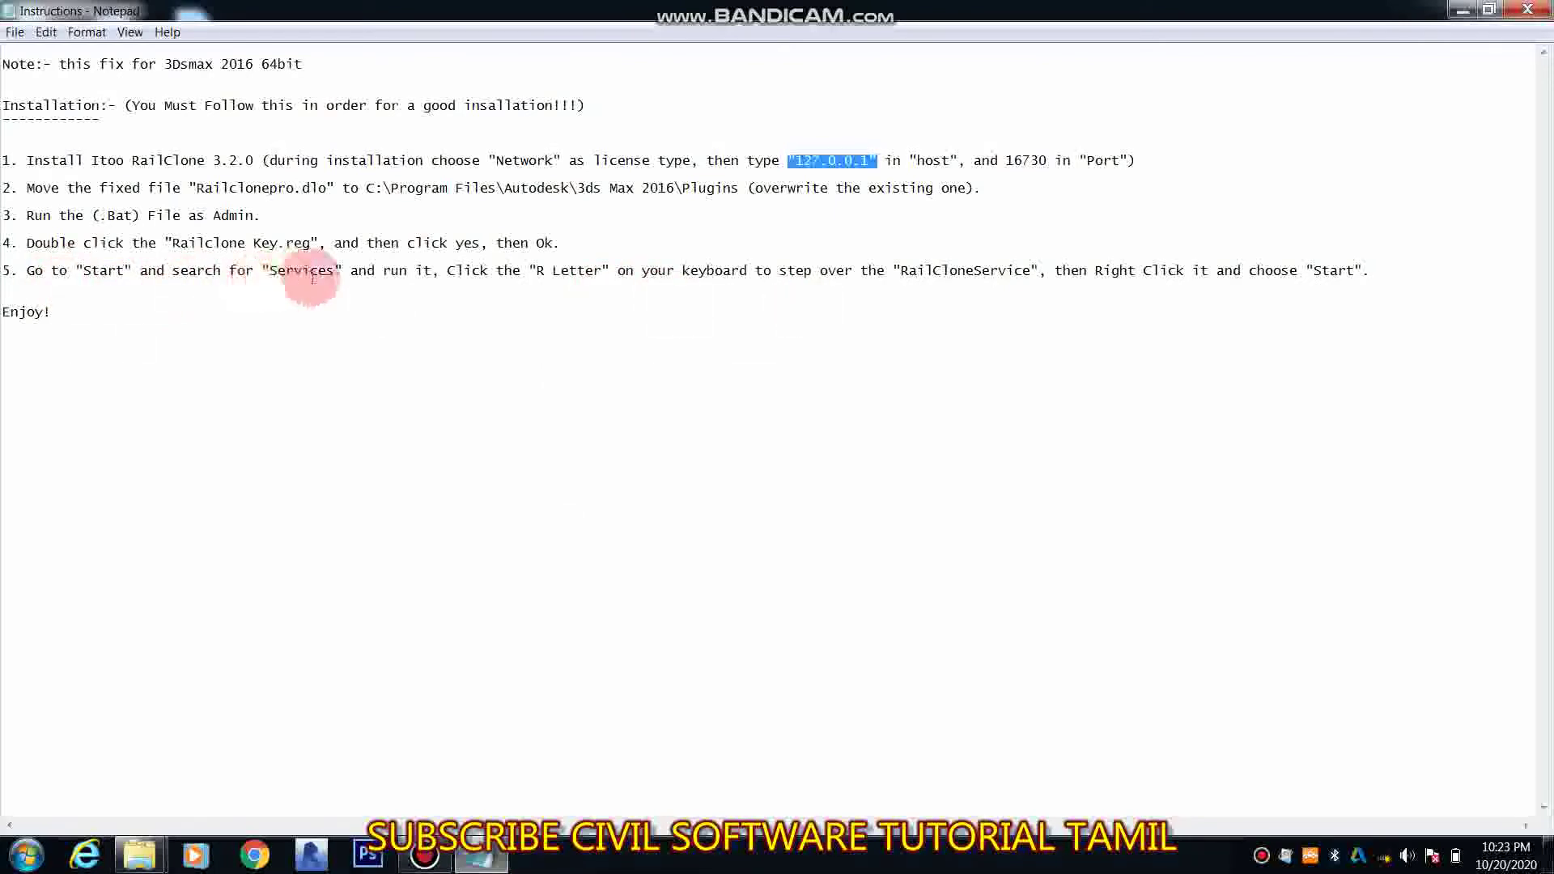
{"action": "left_click", "coordinate": [8, 857]}
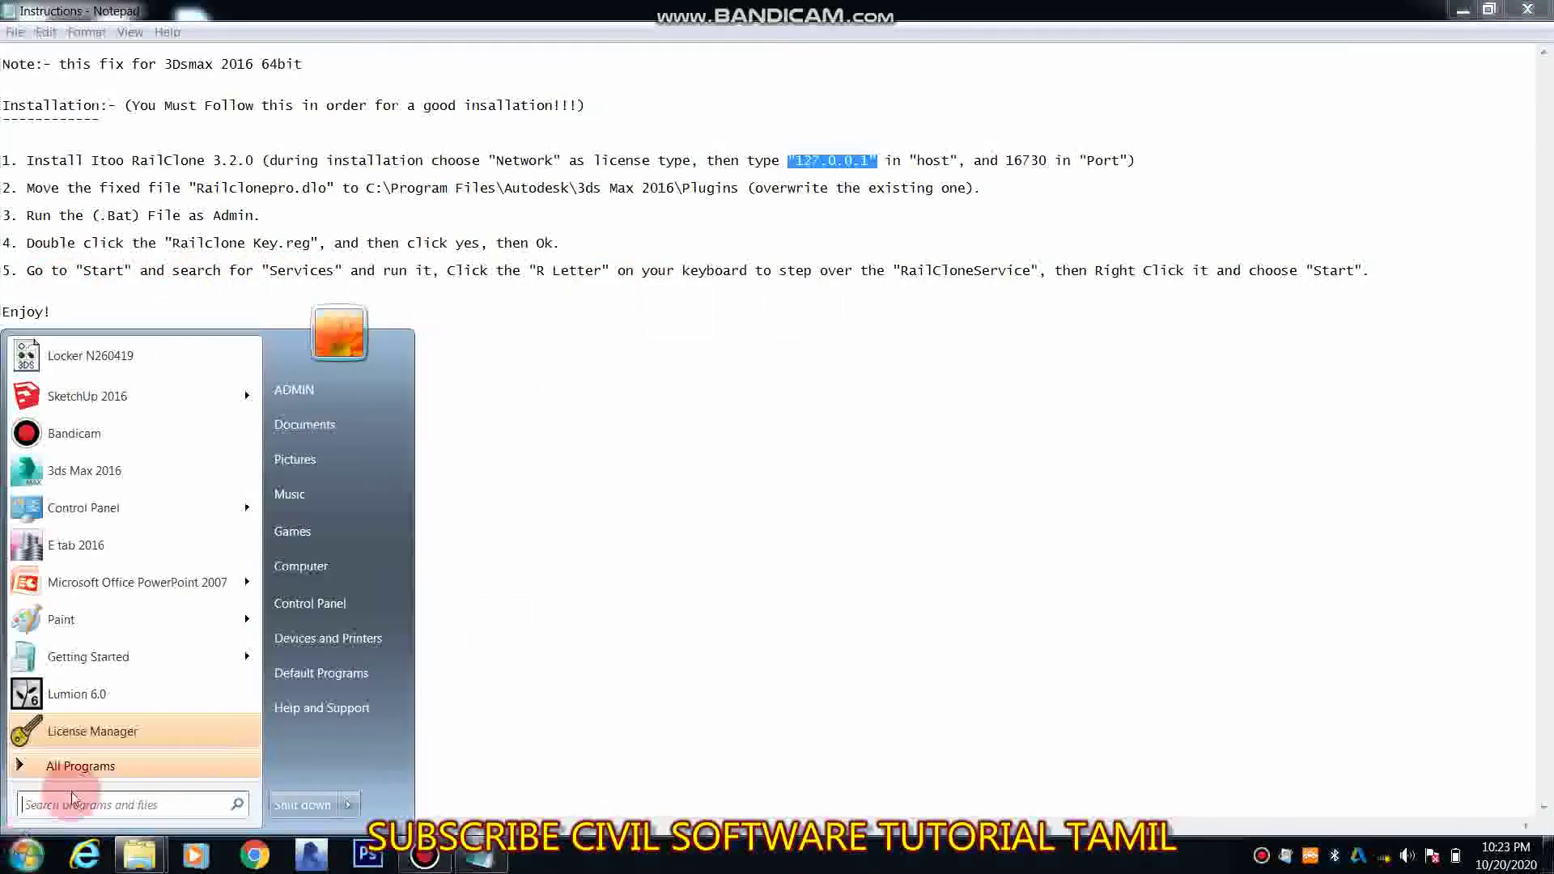
{"action": "type", "text": "servi"}
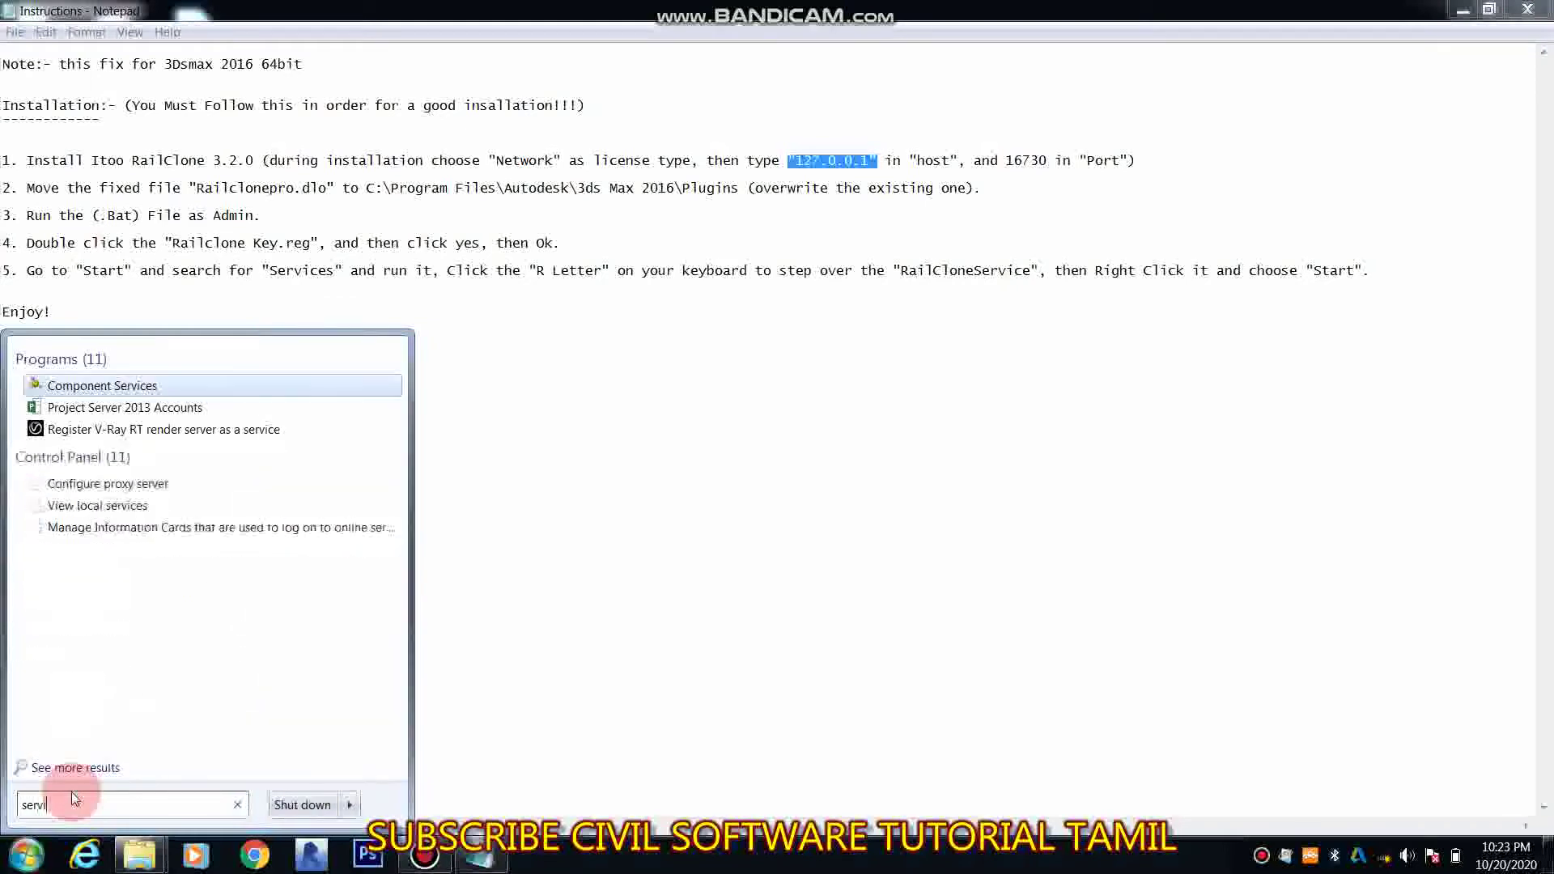
{"action": "type", "text": "ces"}
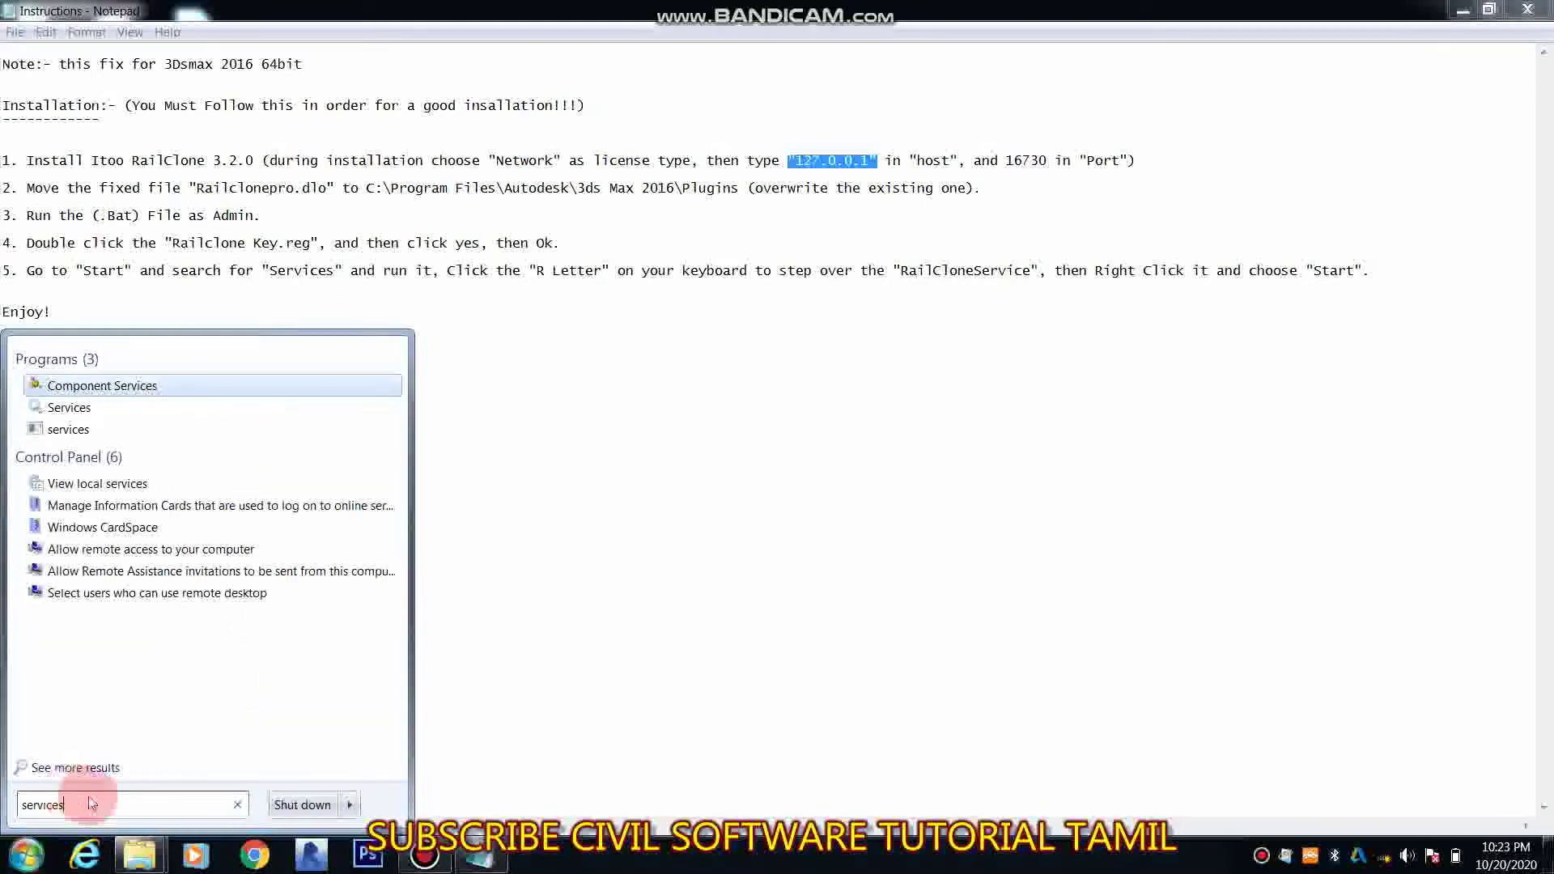
{"action": "left_click", "coordinate": [79, 416]}
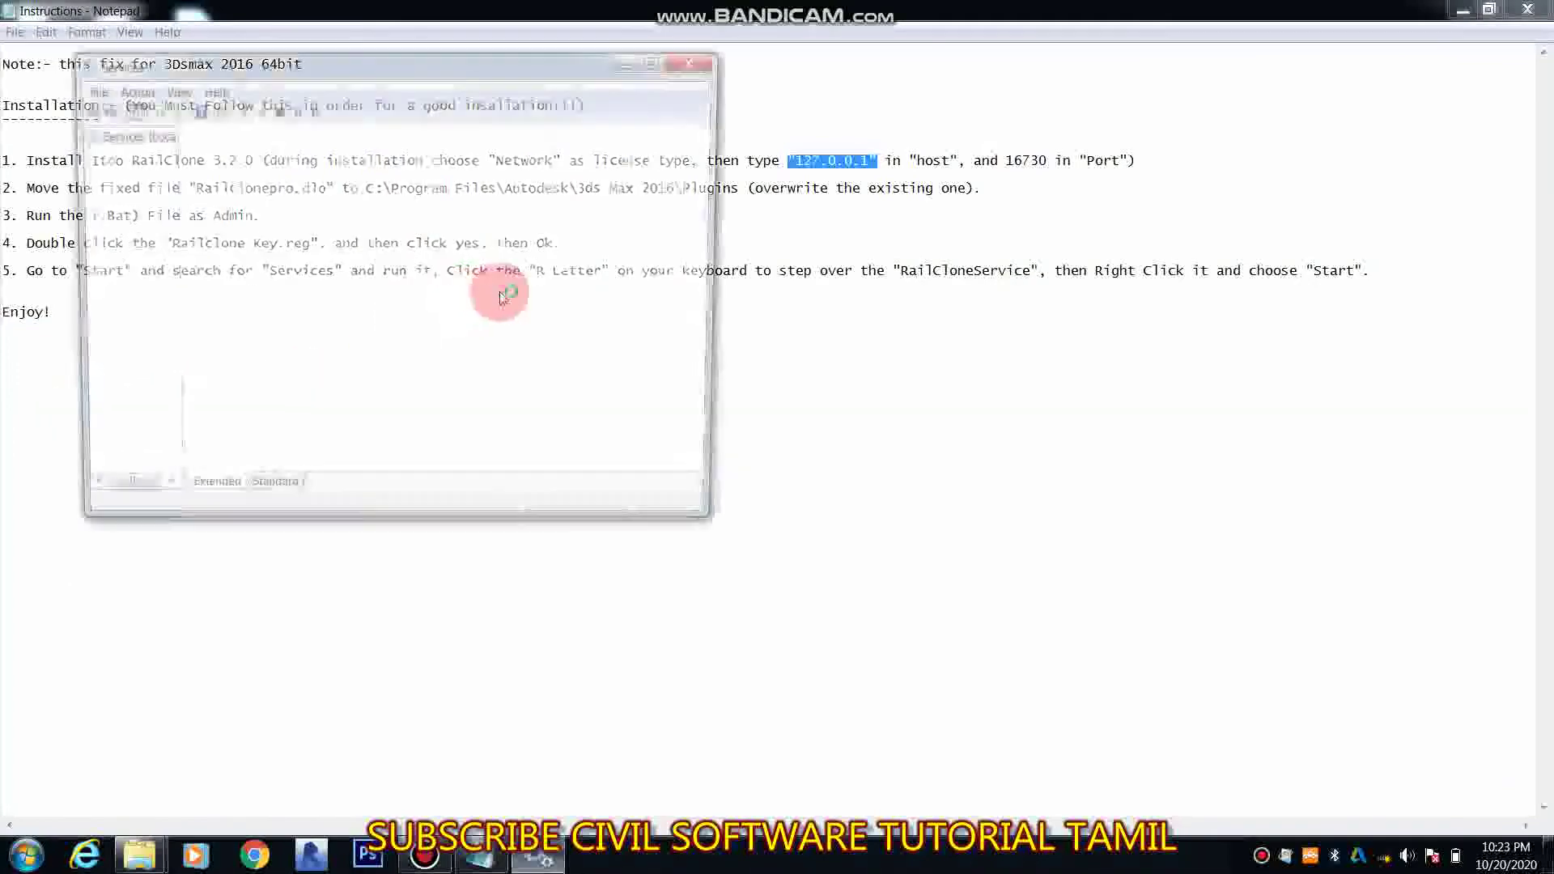
{"action": "left_click_drag", "start_coordinate": [439, 71], "coordinate": [882, 358]}
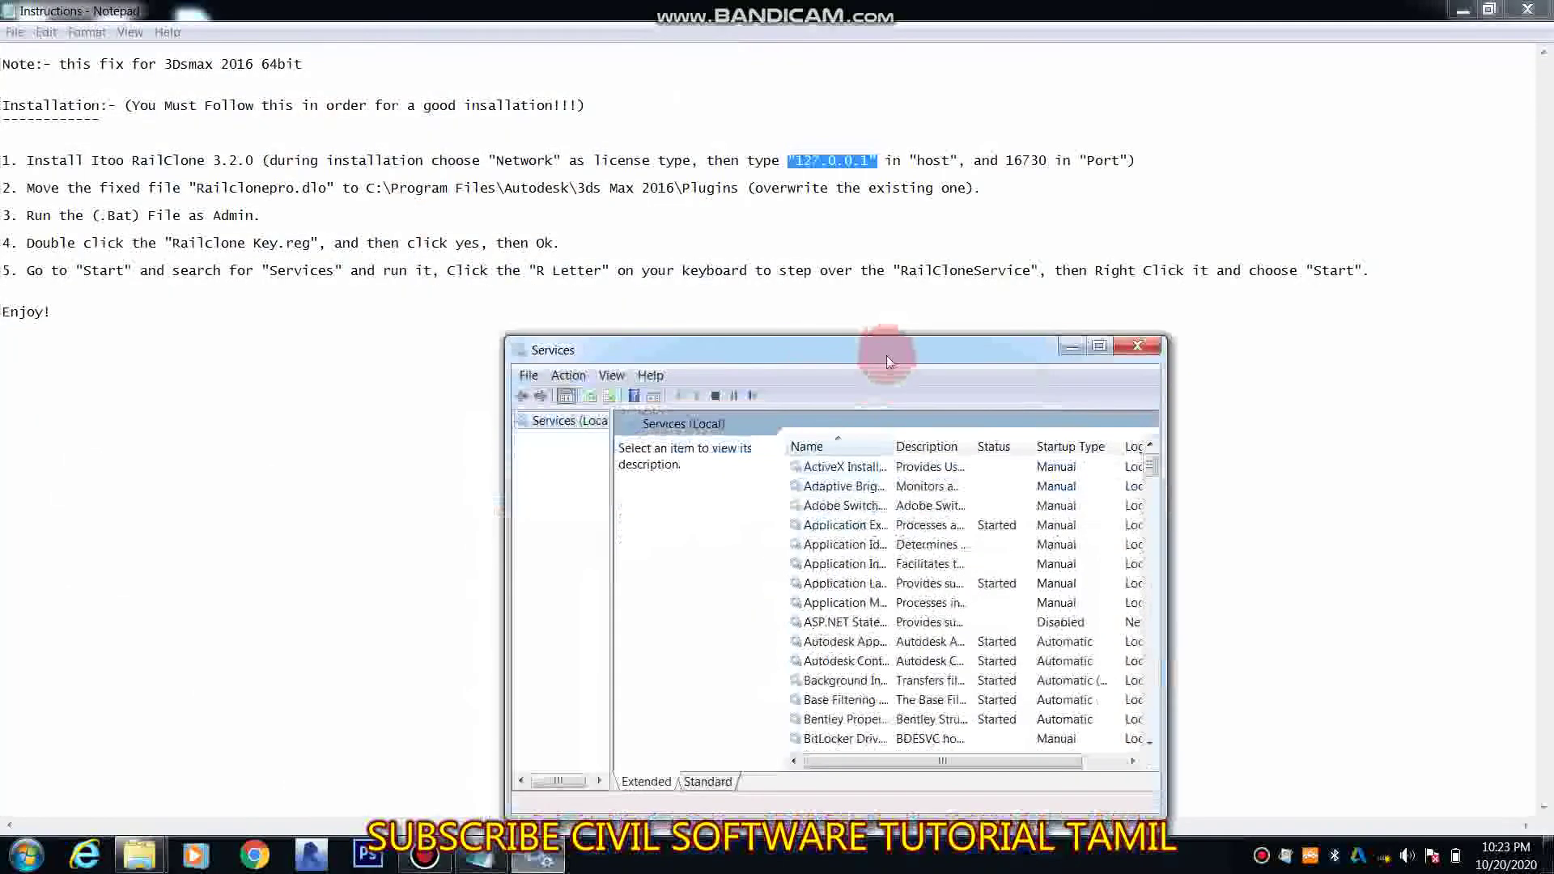
Browse the R services, including Remote Desktop entries, finding no RailClone service
{"action": "left_click", "coordinate": [856, 549]}
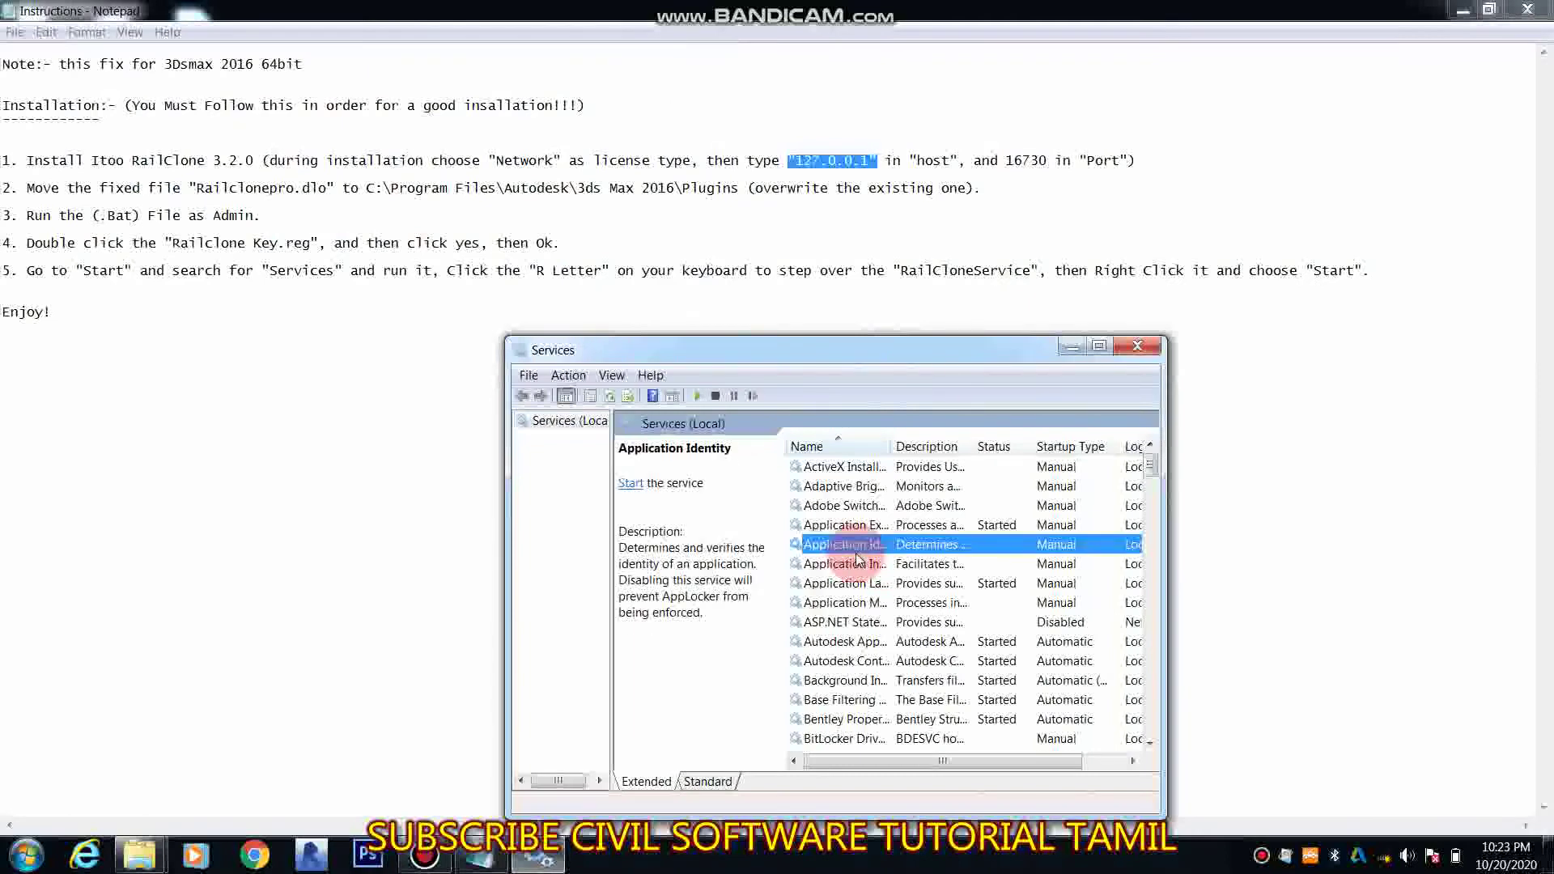
{"action": "key", "text": "r"}
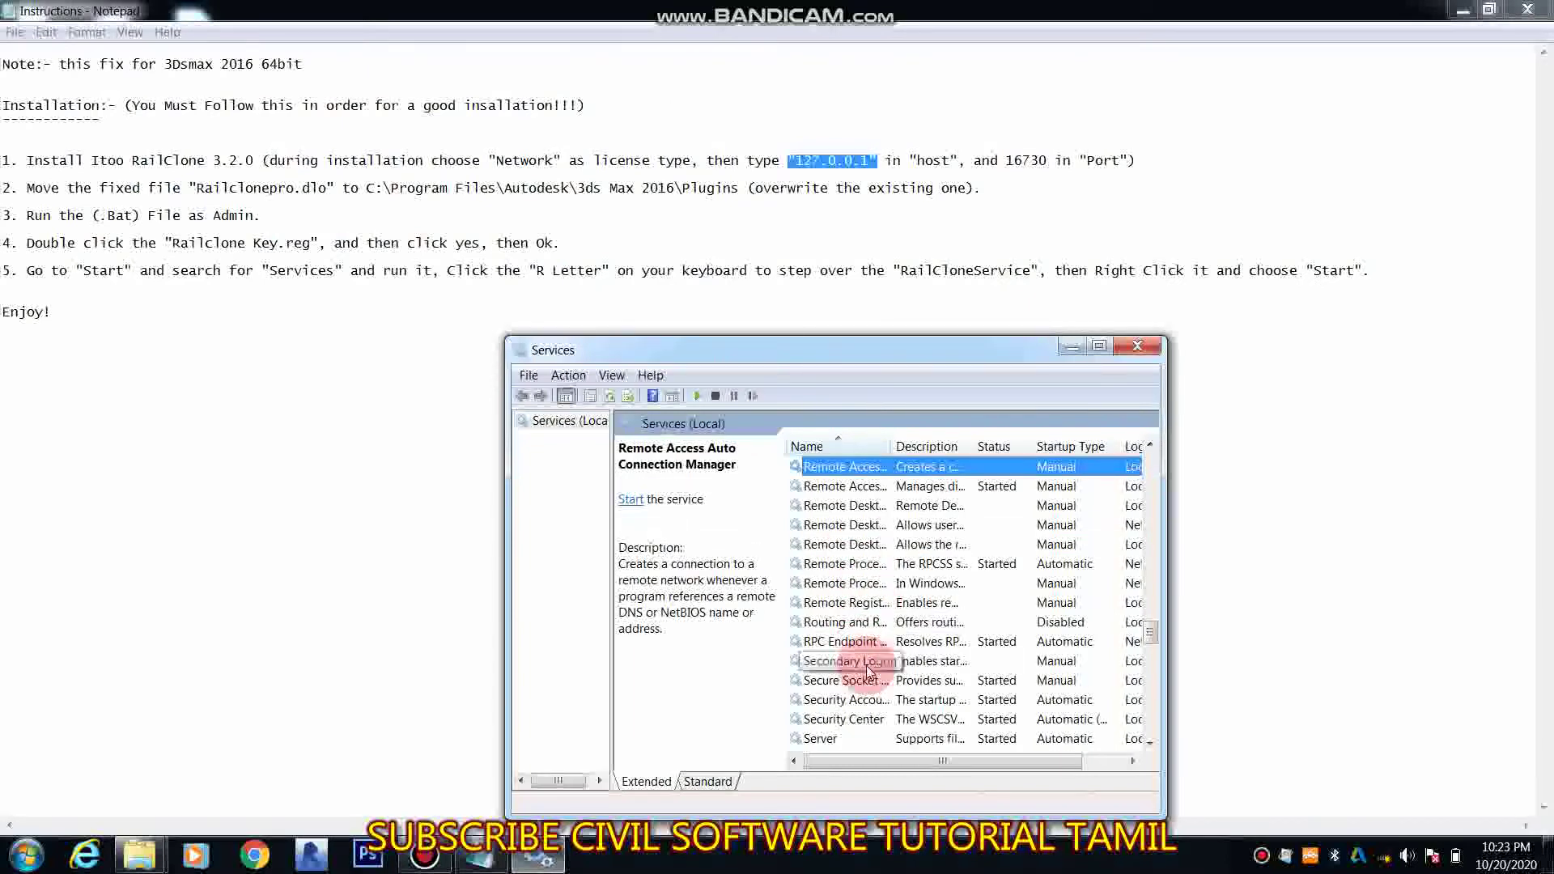
{"action": "scroll", "coordinate": [959, 688], "scroll_direction": "down", "scroll_amount": 3}
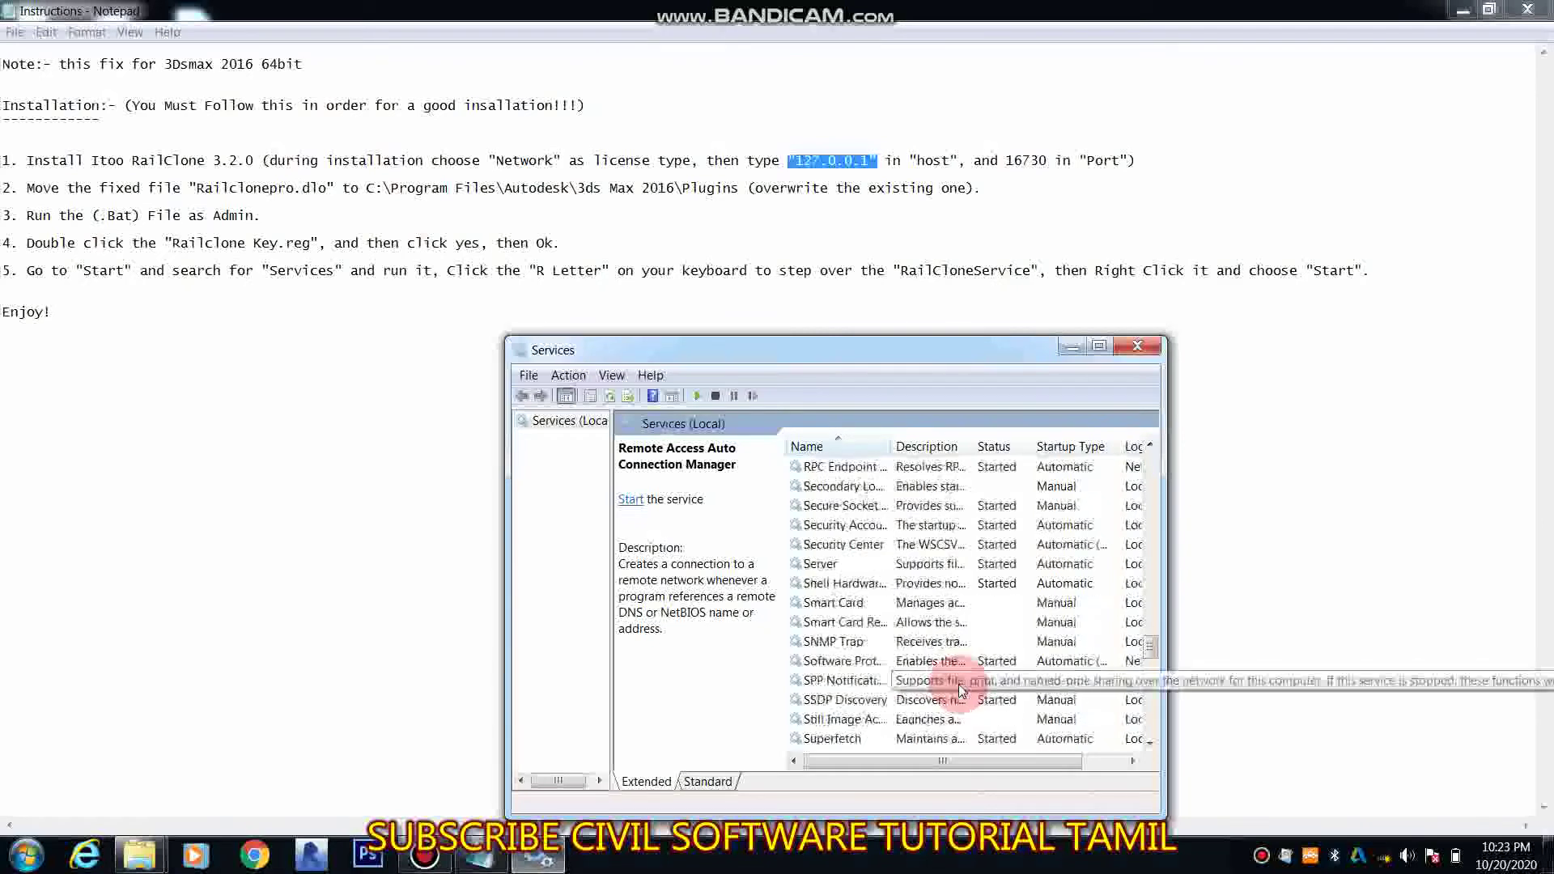
{"action": "scroll", "coordinate": [962, 688], "scroll_direction": "up", "scroll_amount": 3}
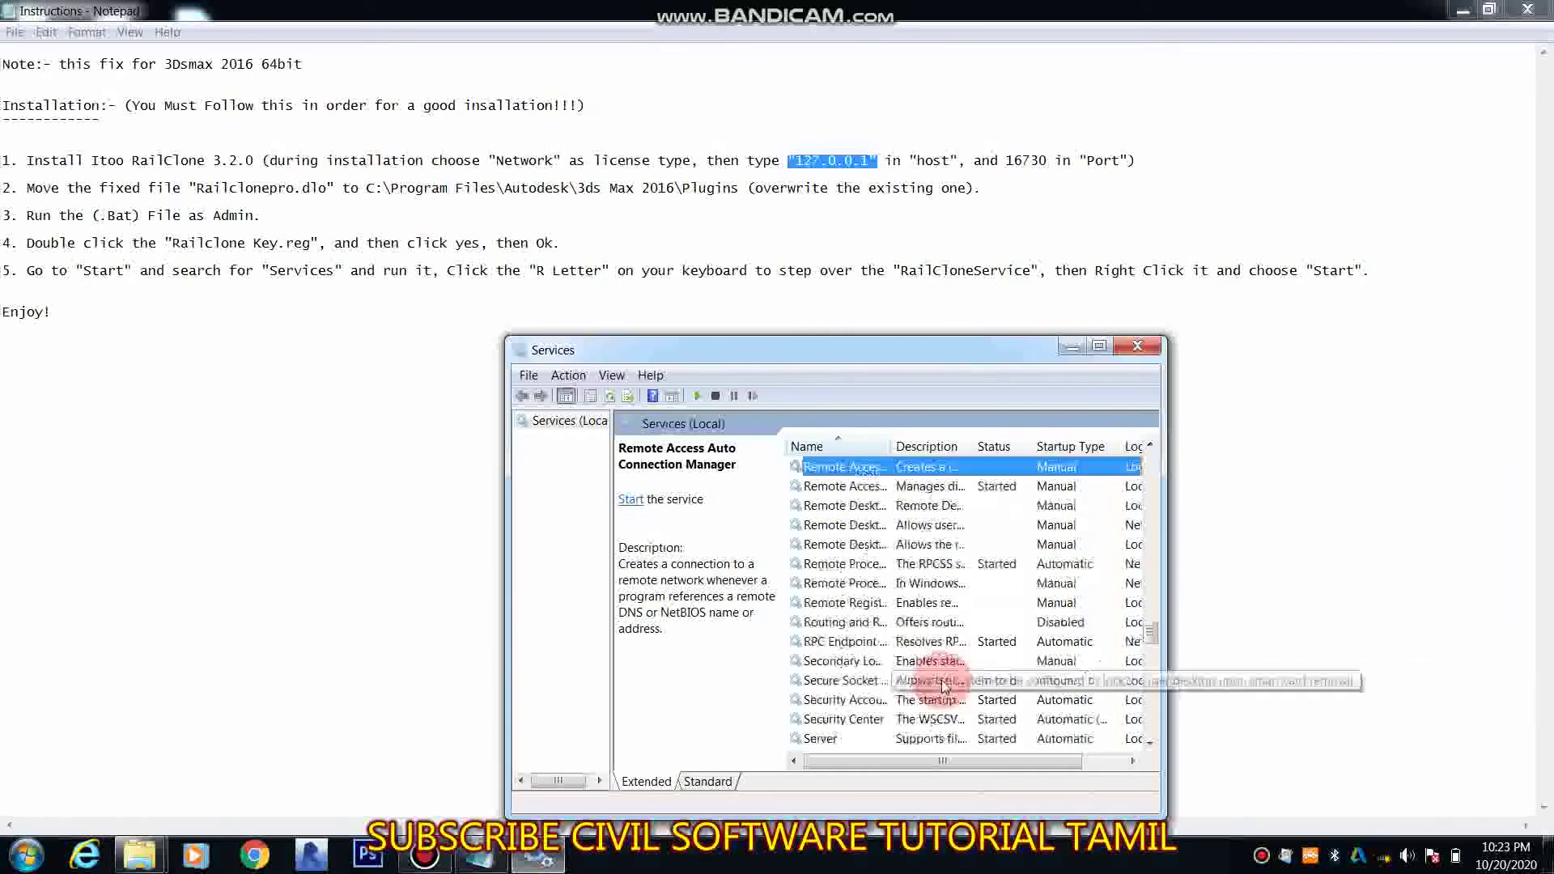
{"action": "left_click", "coordinate": [828, 502]}
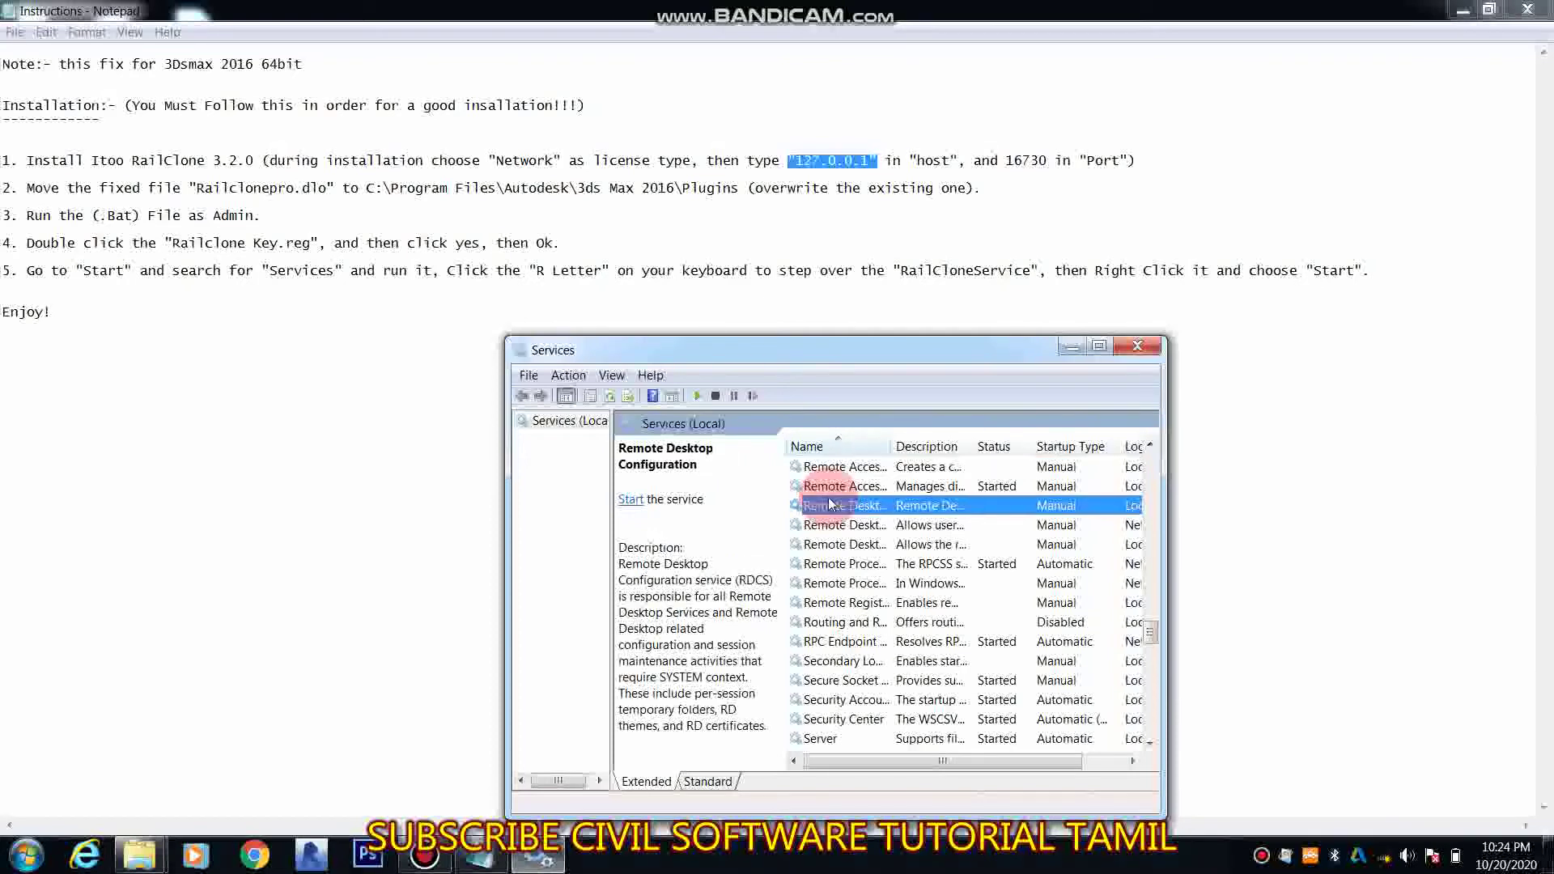
{"action": "key", "text": "r"}
{"action": "scroll", "coordinate": [829, 503], "scroll_direction": "up", "scroll_amount": 1}
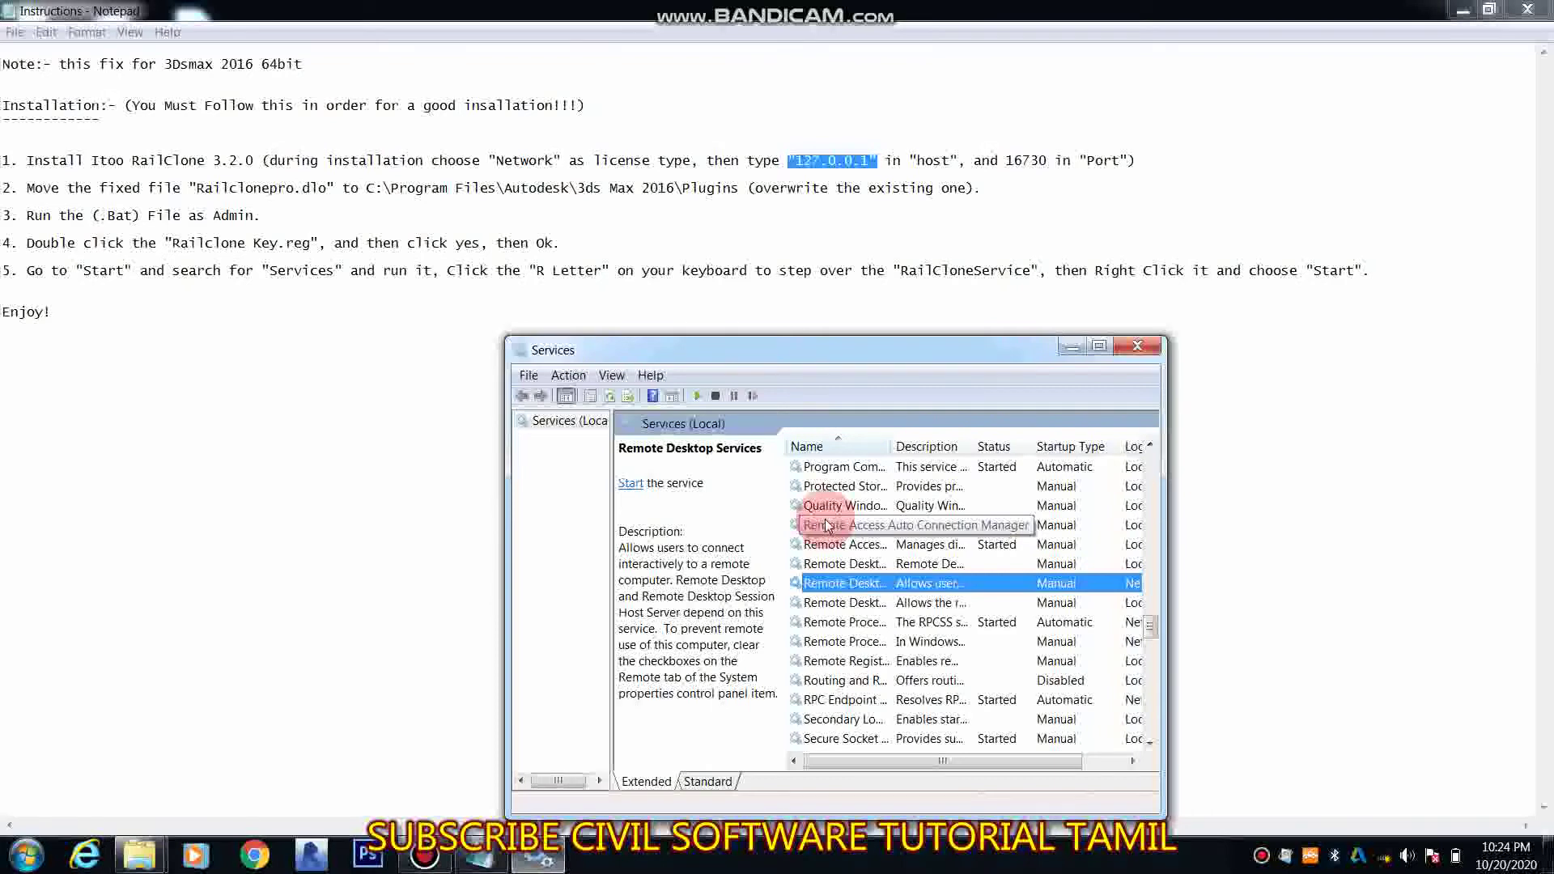
{"action": "scroll", "coordinate": [829, 524], "scroll_direction": "up", "scroll_amount": 2}
{"action": "scroll", "coordinate": [905, 628], "scroll_direction": "down", "scroll_amount": 1}
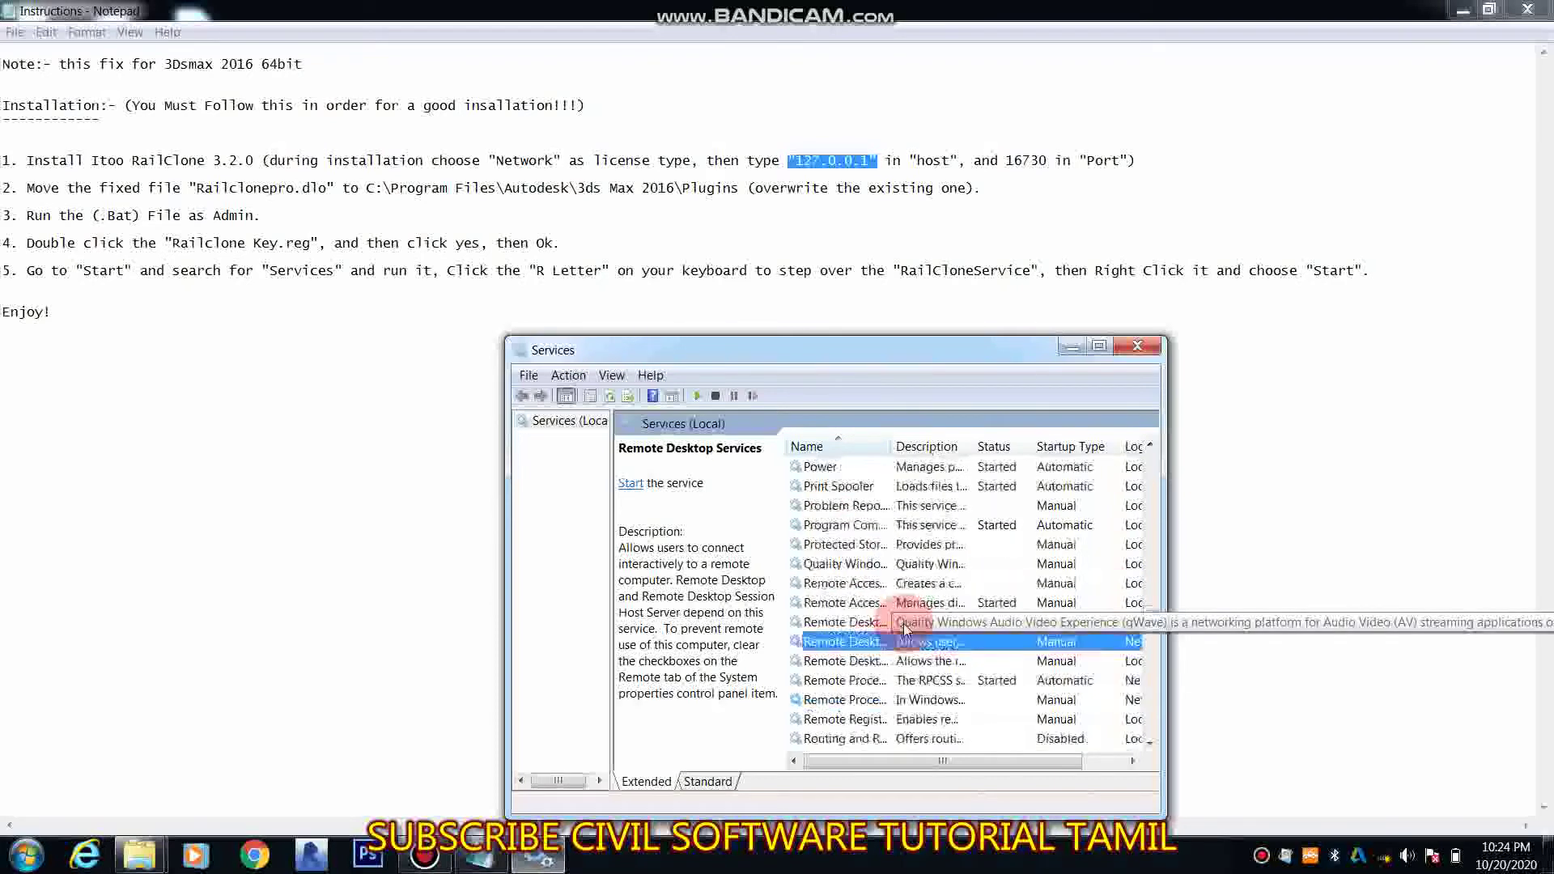
{"action": "left_click", "coordinate": [426, 860]}
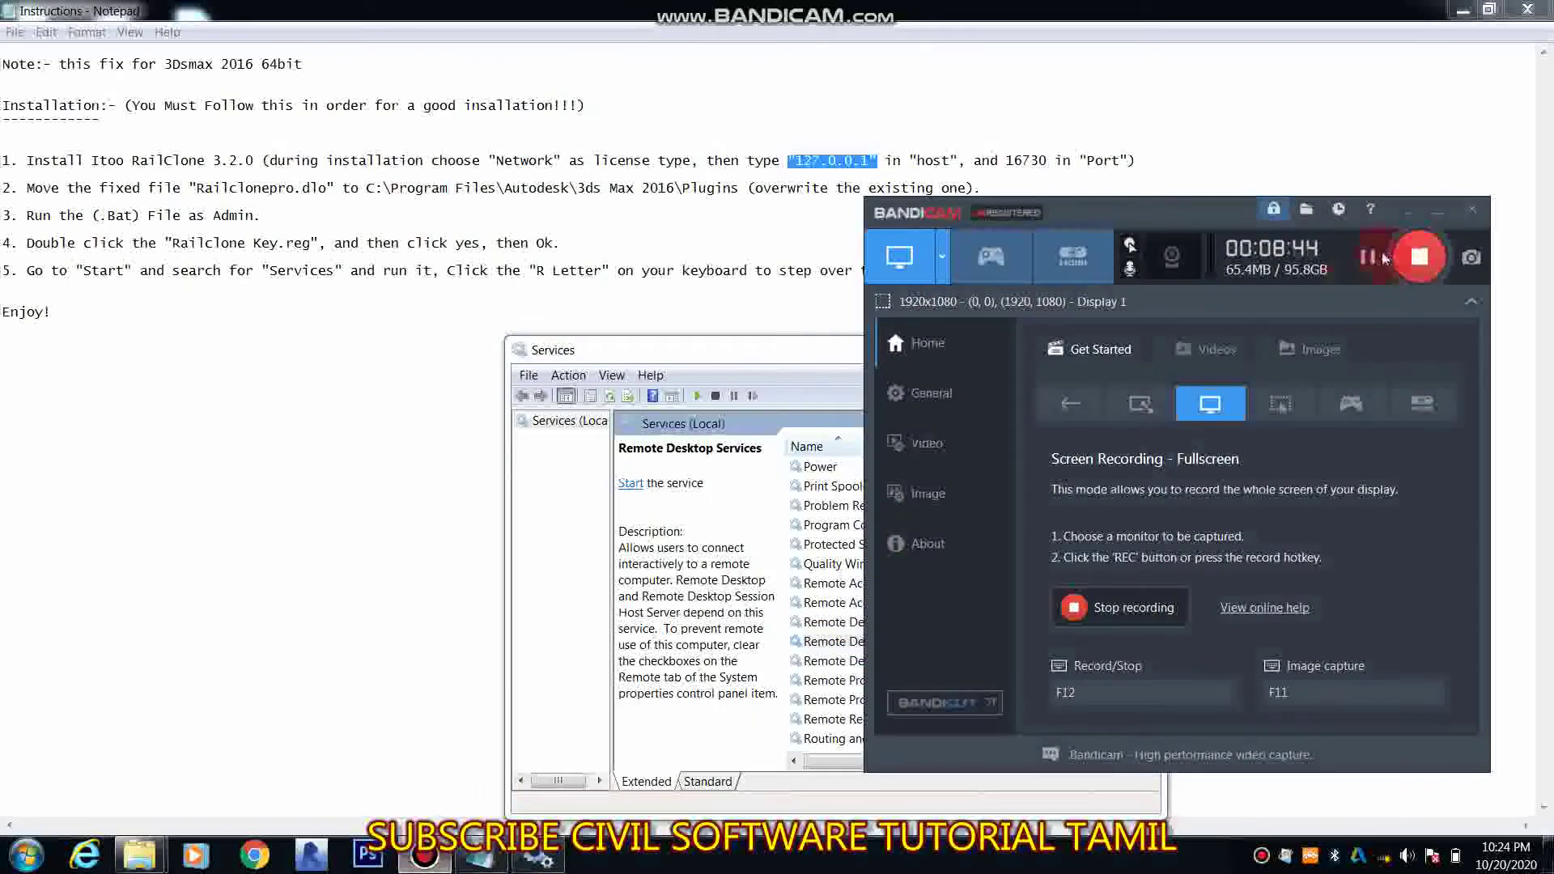
{"action": "left_click", "coordinate": [1385, 258]}
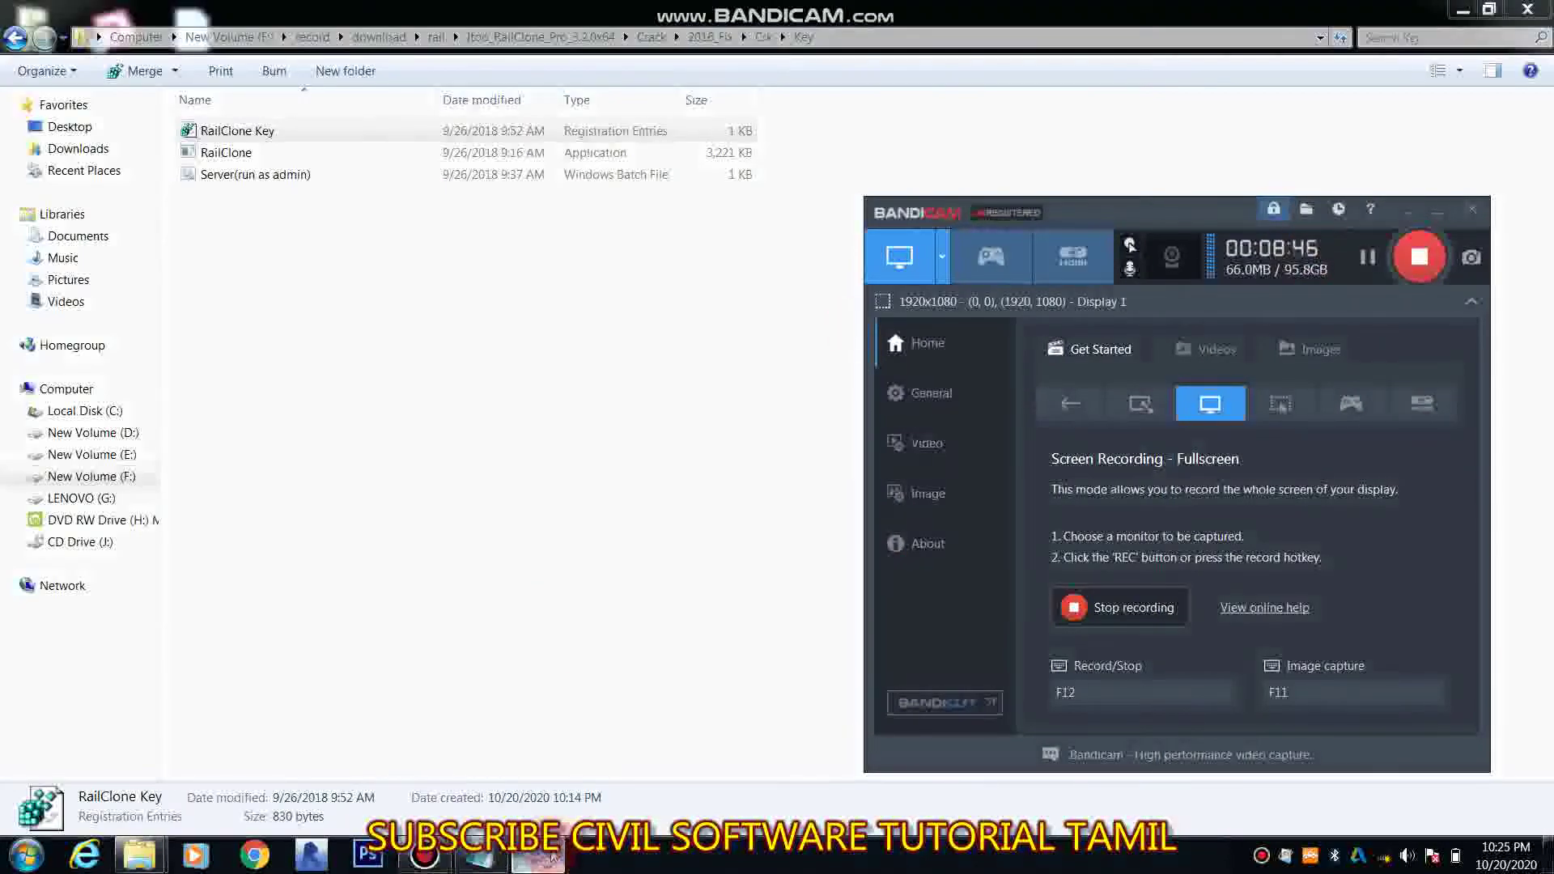
{"action": "left_click", "coordinate": [538, 856]}
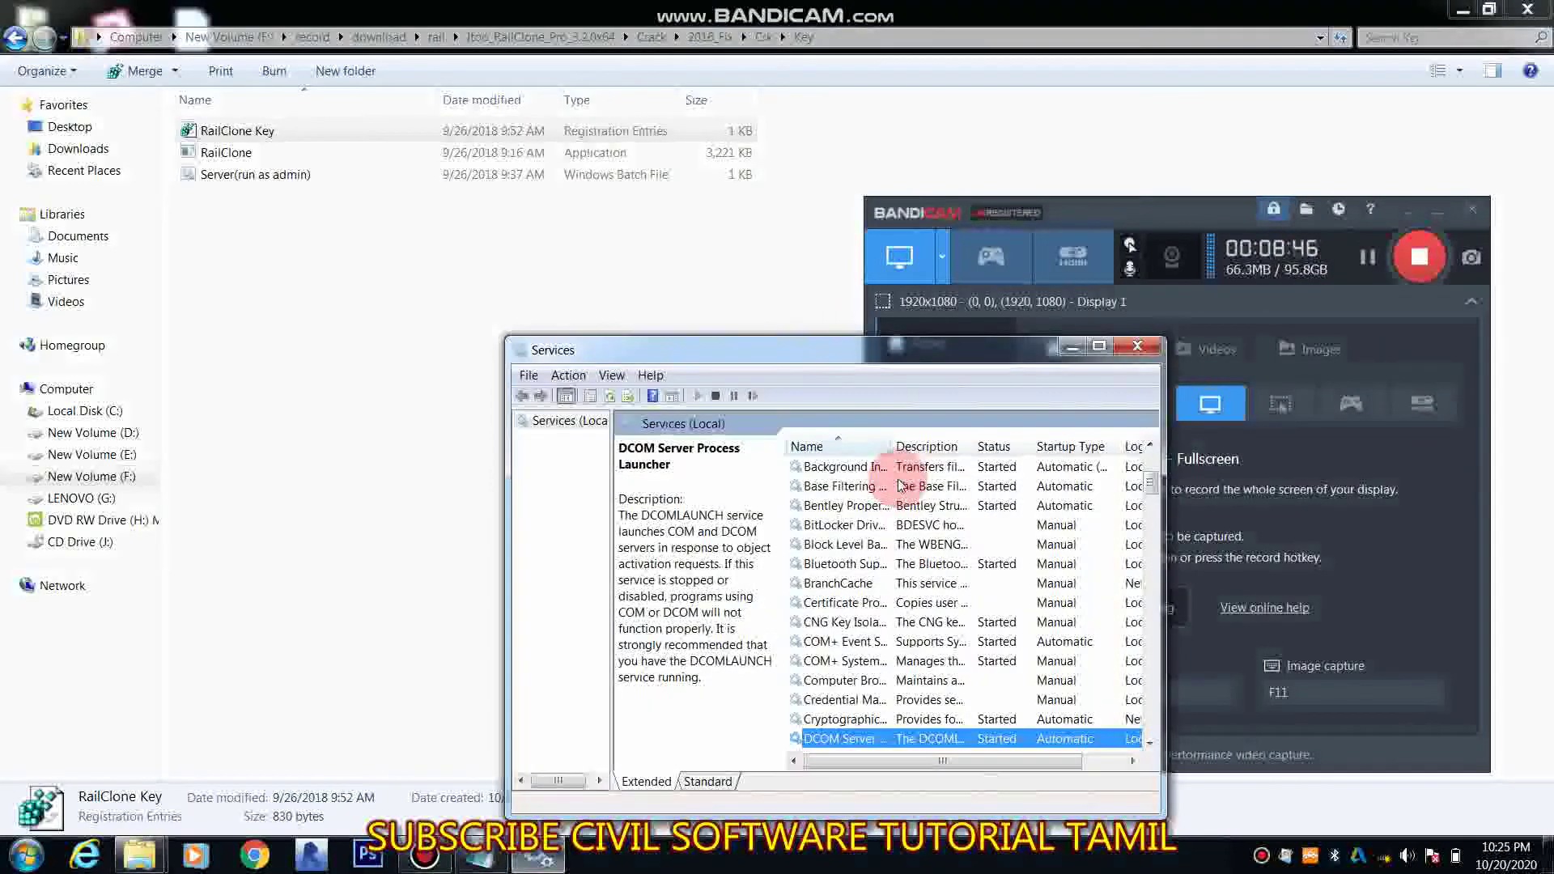
Run the Server(run as admin) batch file from the Key folder
{"action": "left_click", "coordinate": [452, 477]}
{"action": "right_click", "coordinate": [292, 185]}
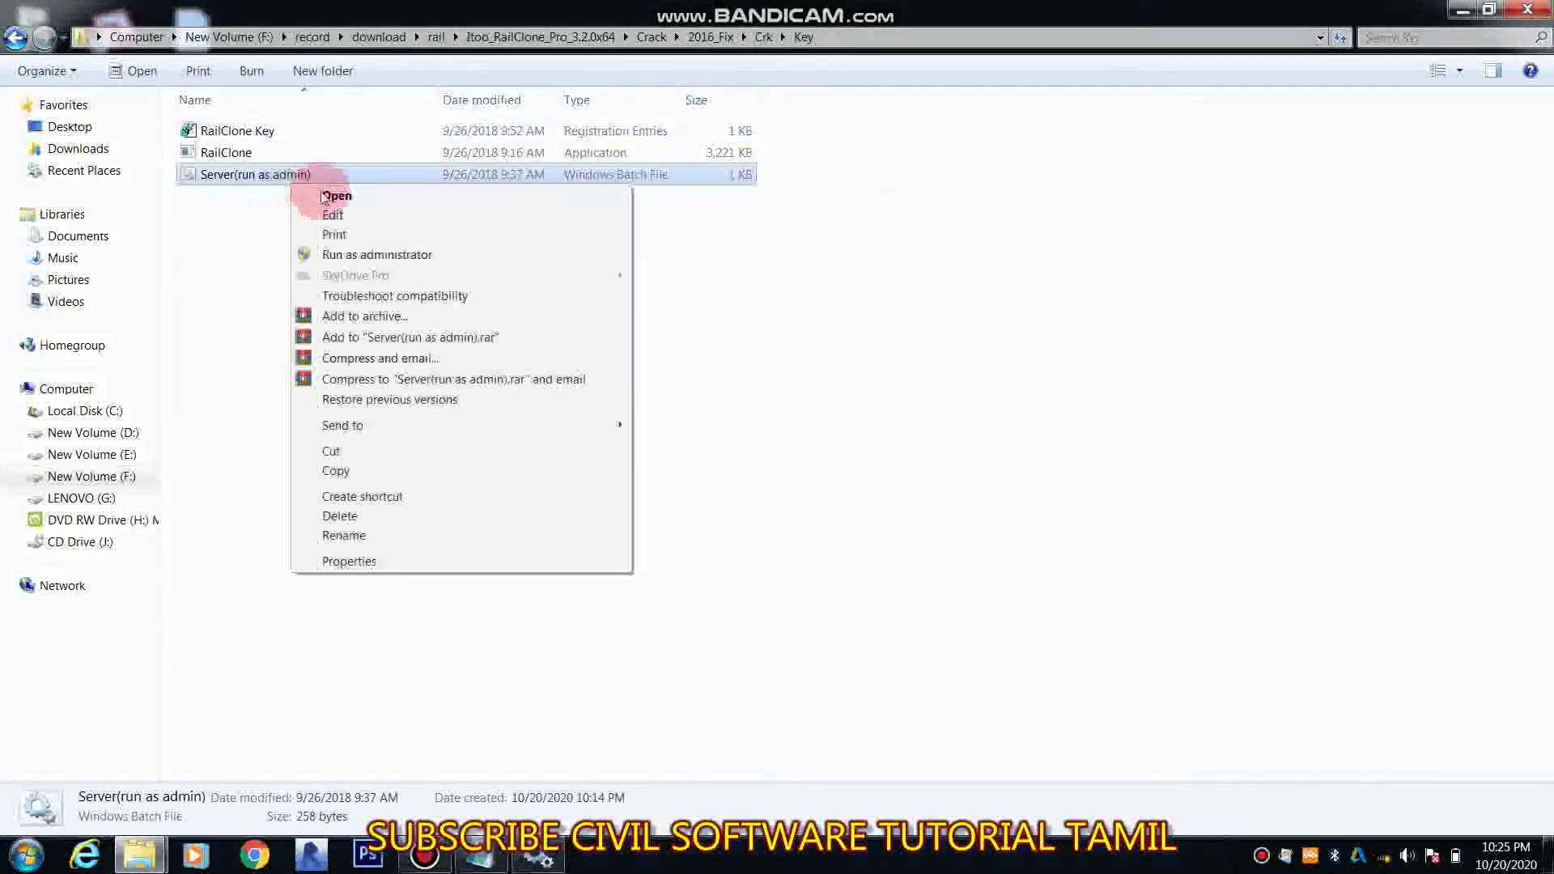
{"action": "left_click", "coordinate": [366, 257]}
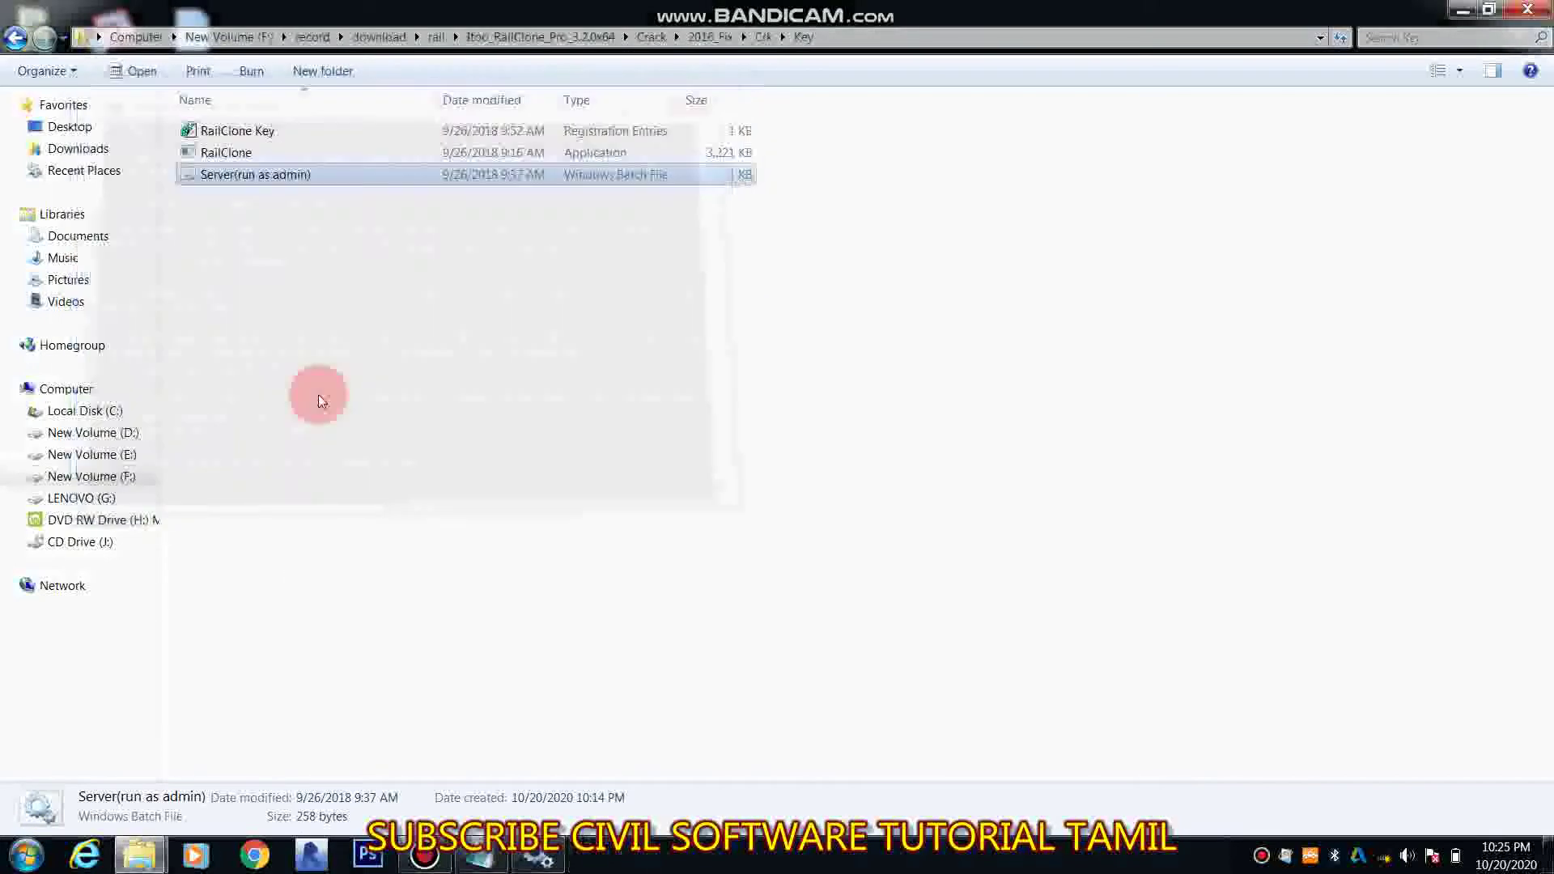
Run RailClone as administrator, dismiss the Service Start Failure error, and restore Services
{"action": "left_click", "coordinate": [245, 154]}
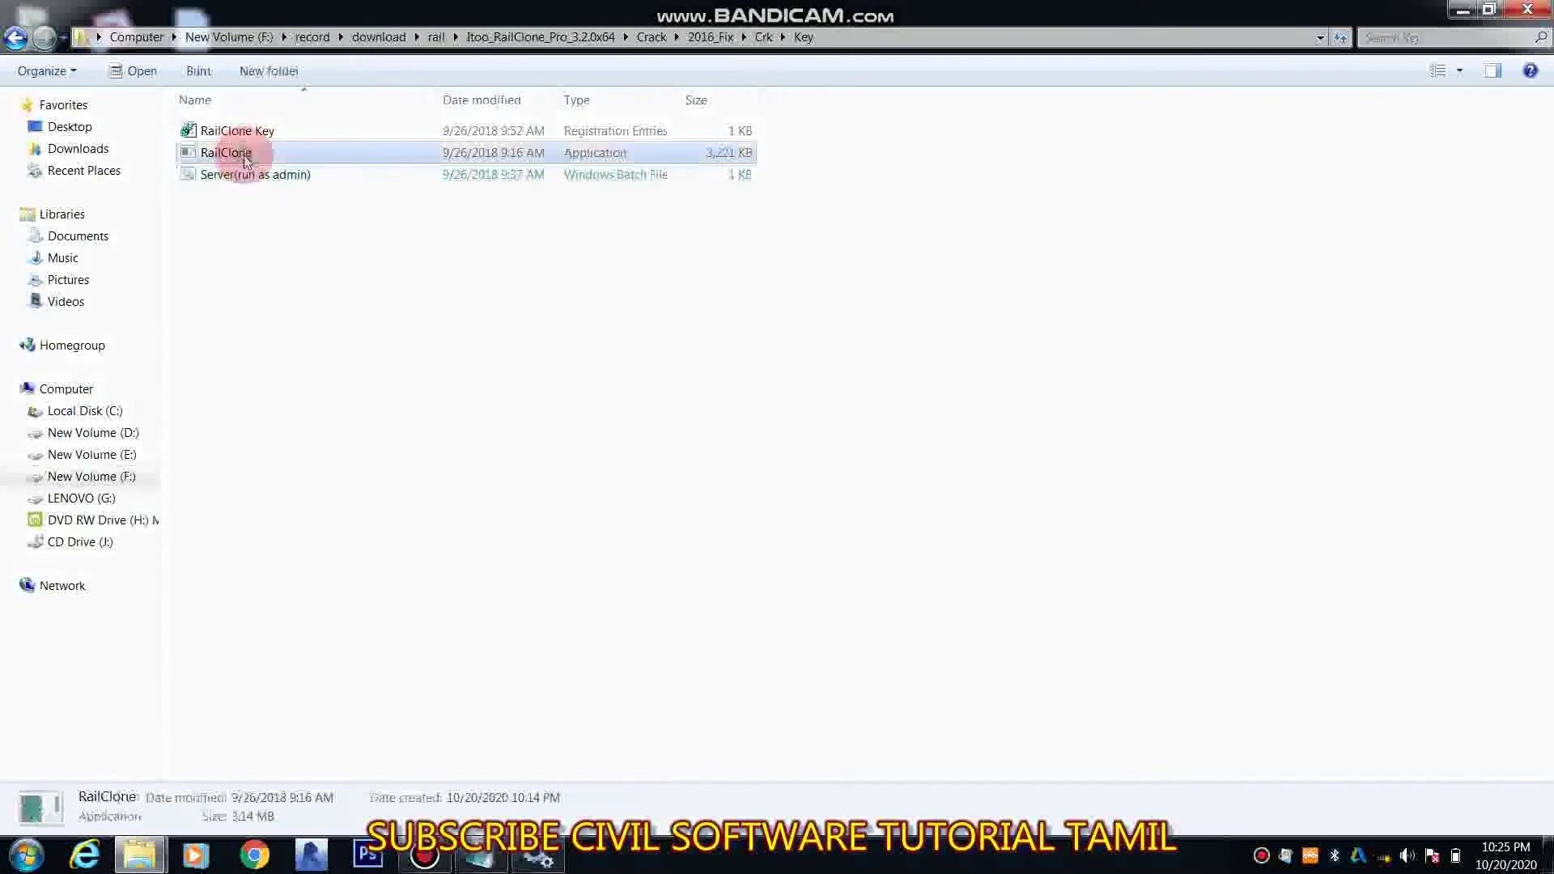
{"action": "right_click", "coordinate": [245, 158]}
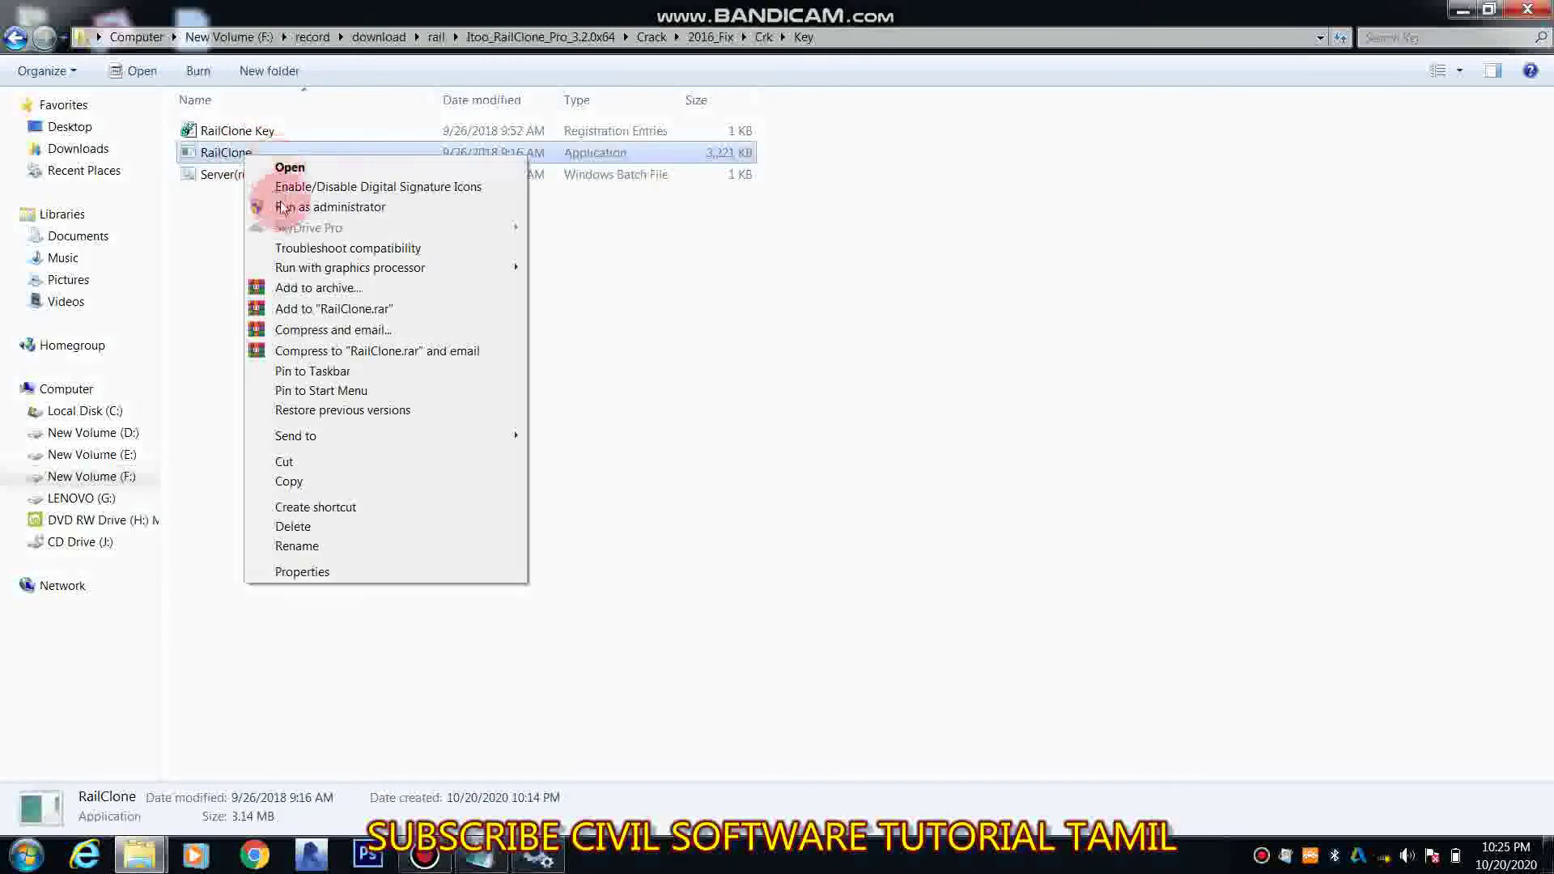
{"action": "left_click", "coordinate": [287, 208]}
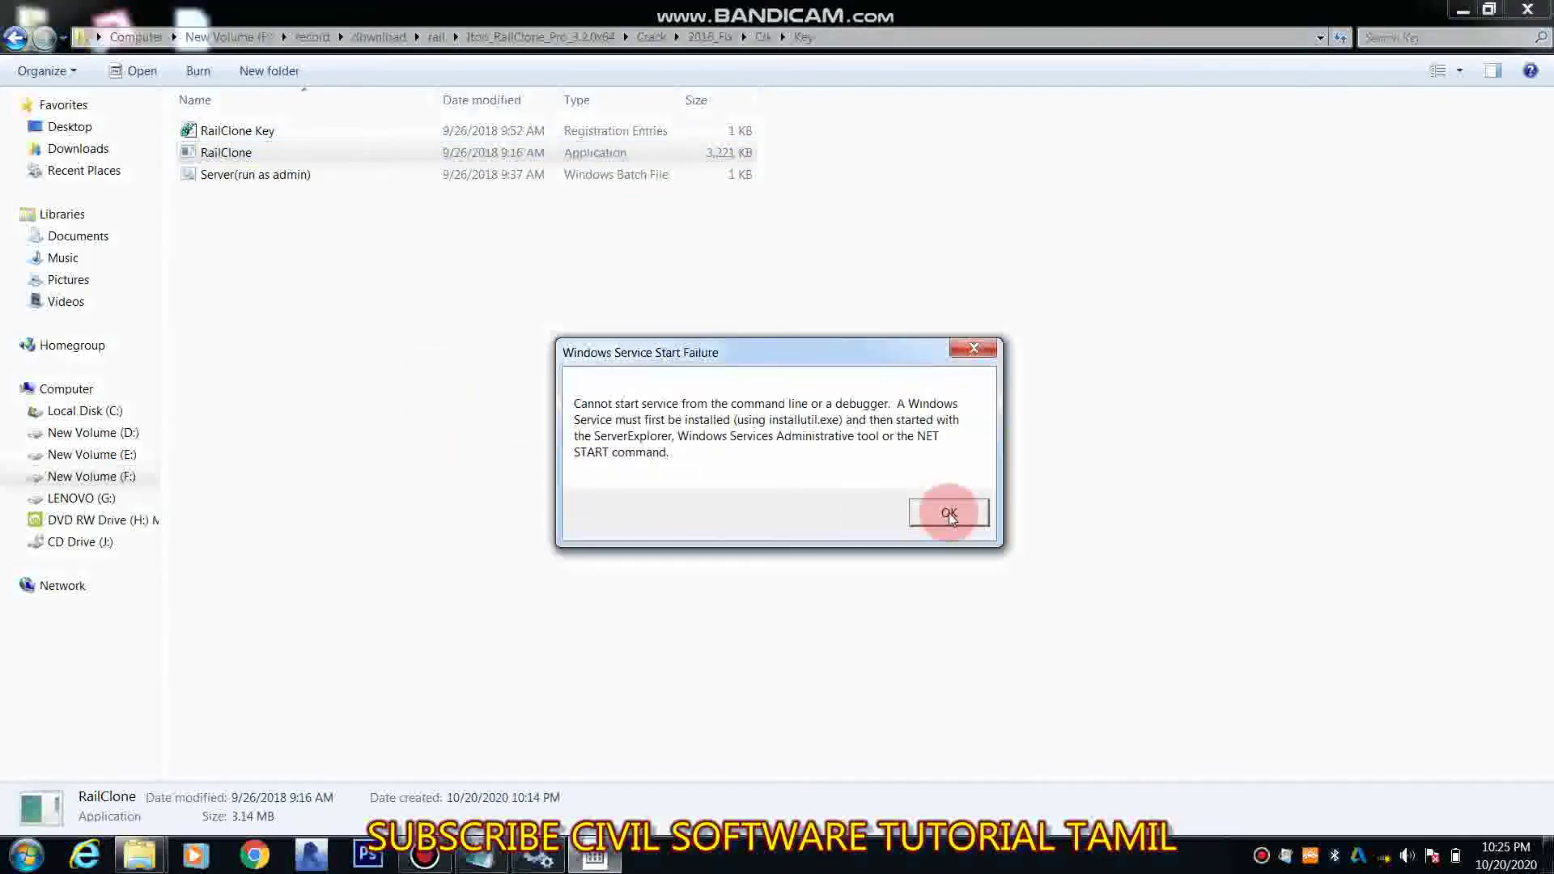
{"action": "left_click", "coordinate": [950, 516]}
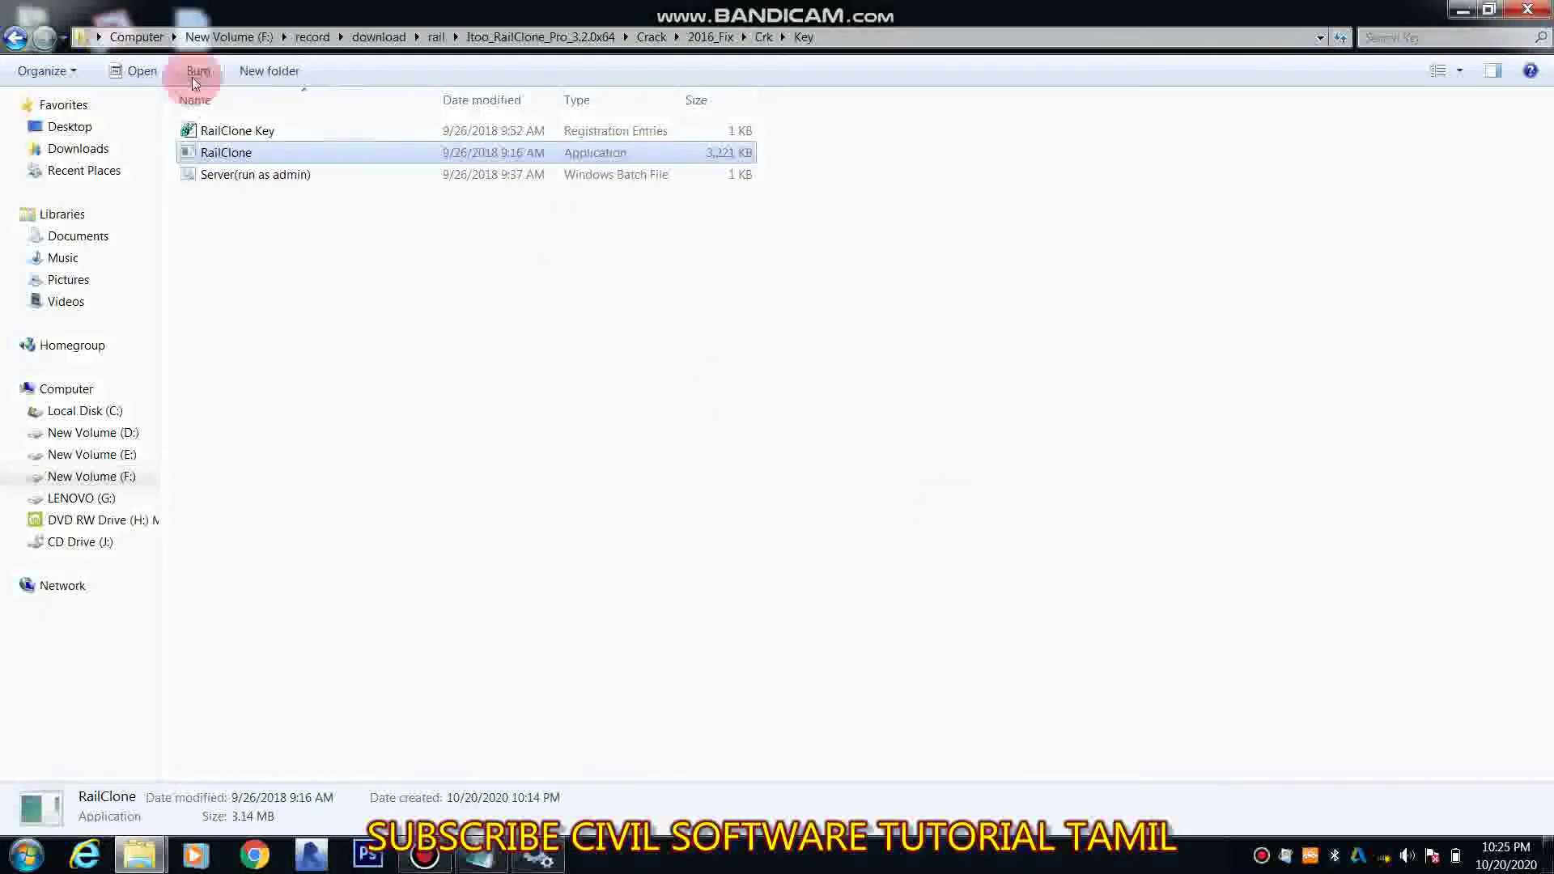
{"action": "left_click", "coordinate": [538, 857]}
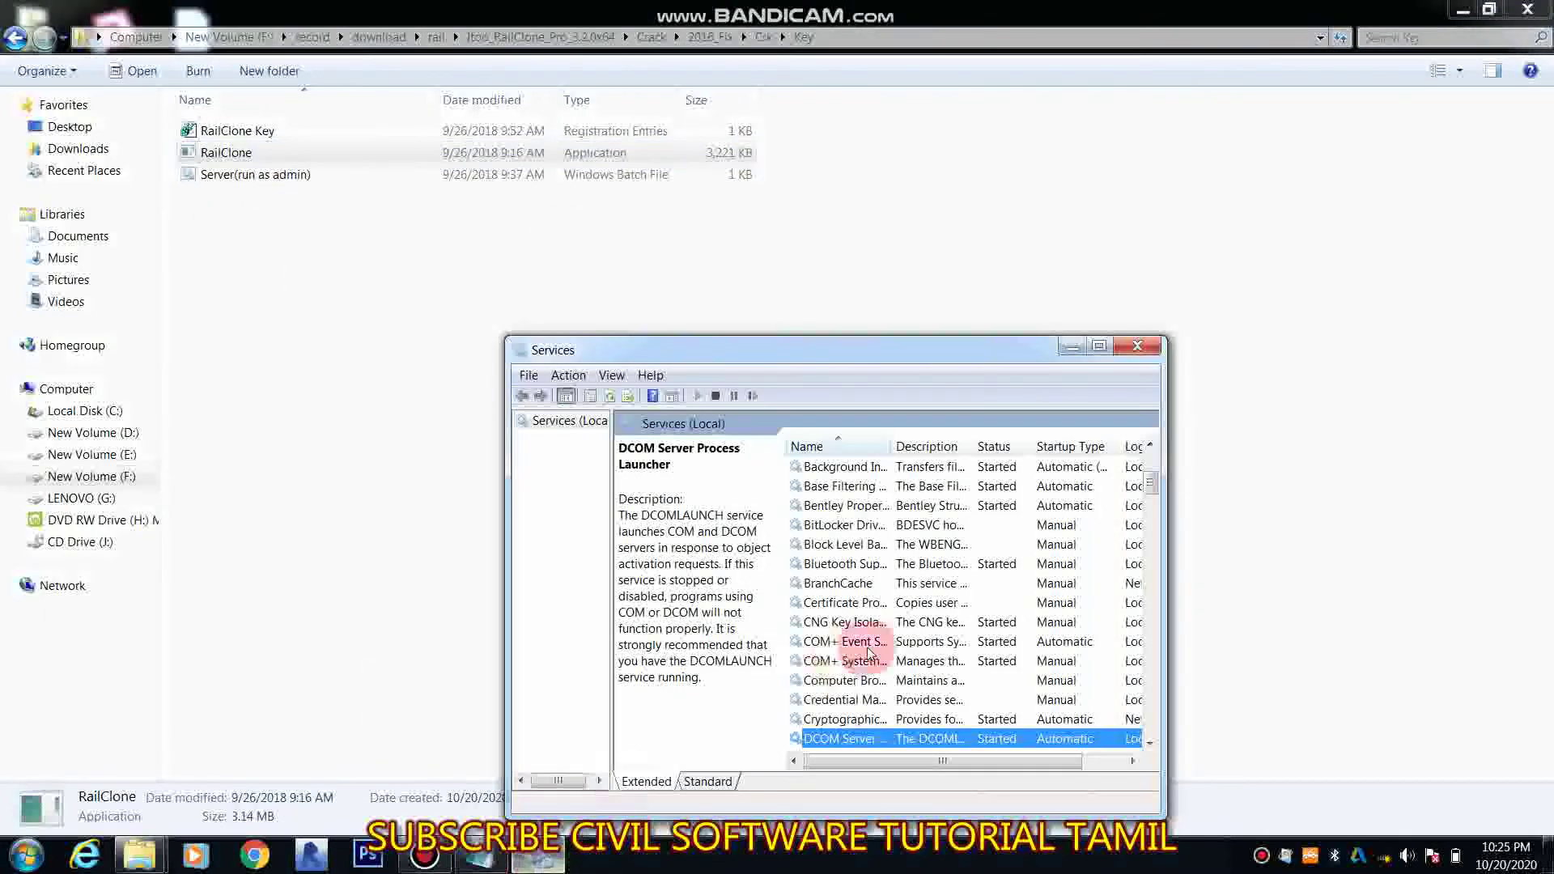
Recheck the R services for RailClone, then close Services and the Key folder
{"action": "left_click", "coordinate": [884, 641]}
{"action": "key", "text": "r"}
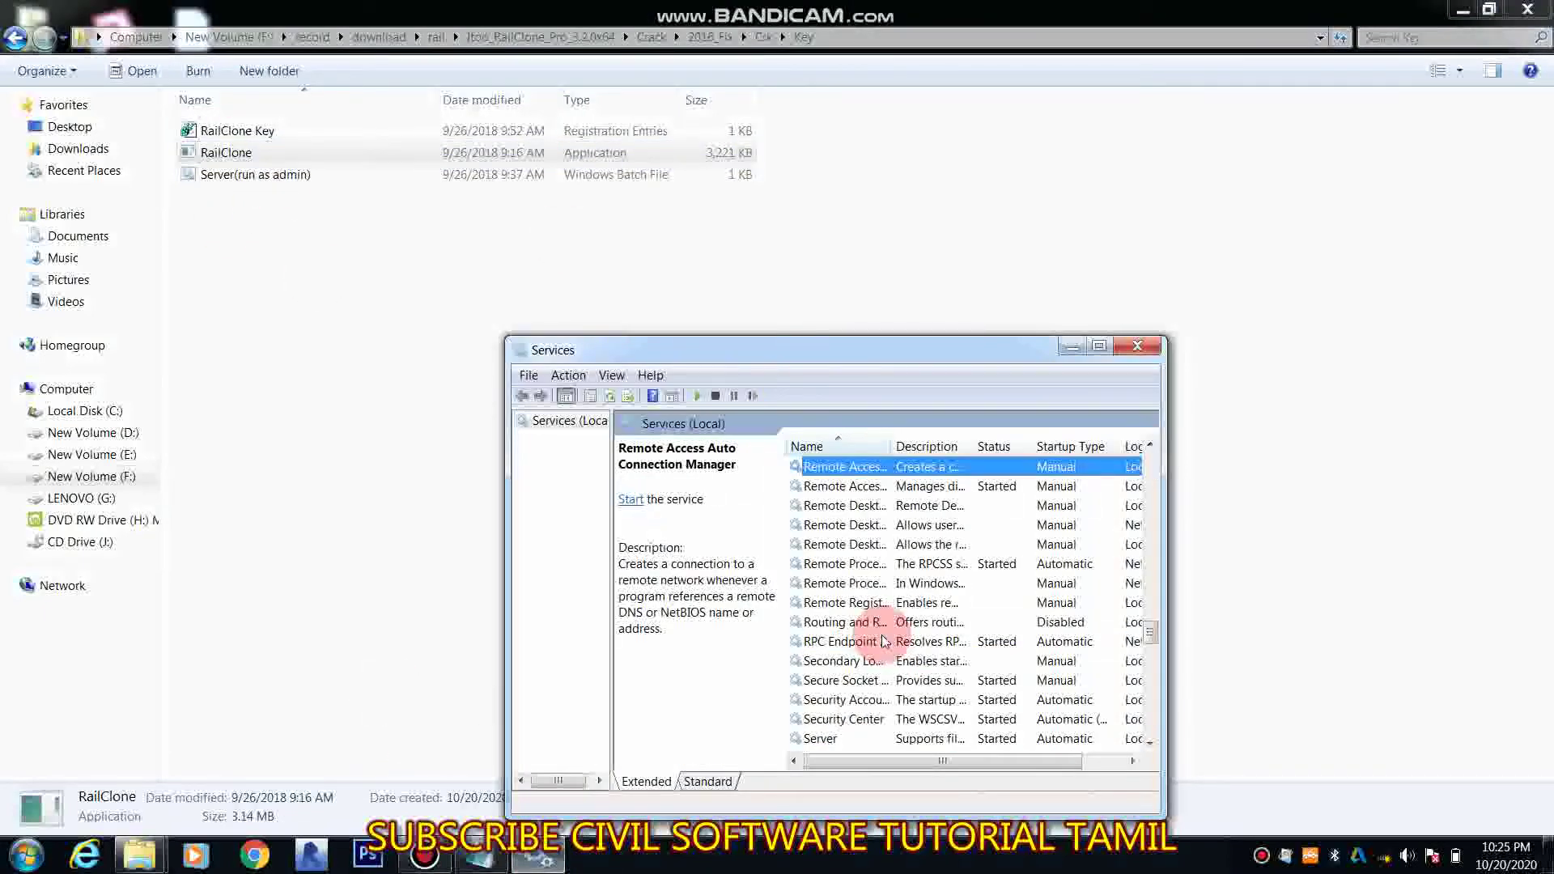
{"action": "scroll", "coordinate": [889, 672], "scroll_direction": "down", "scroll_amount": 1}
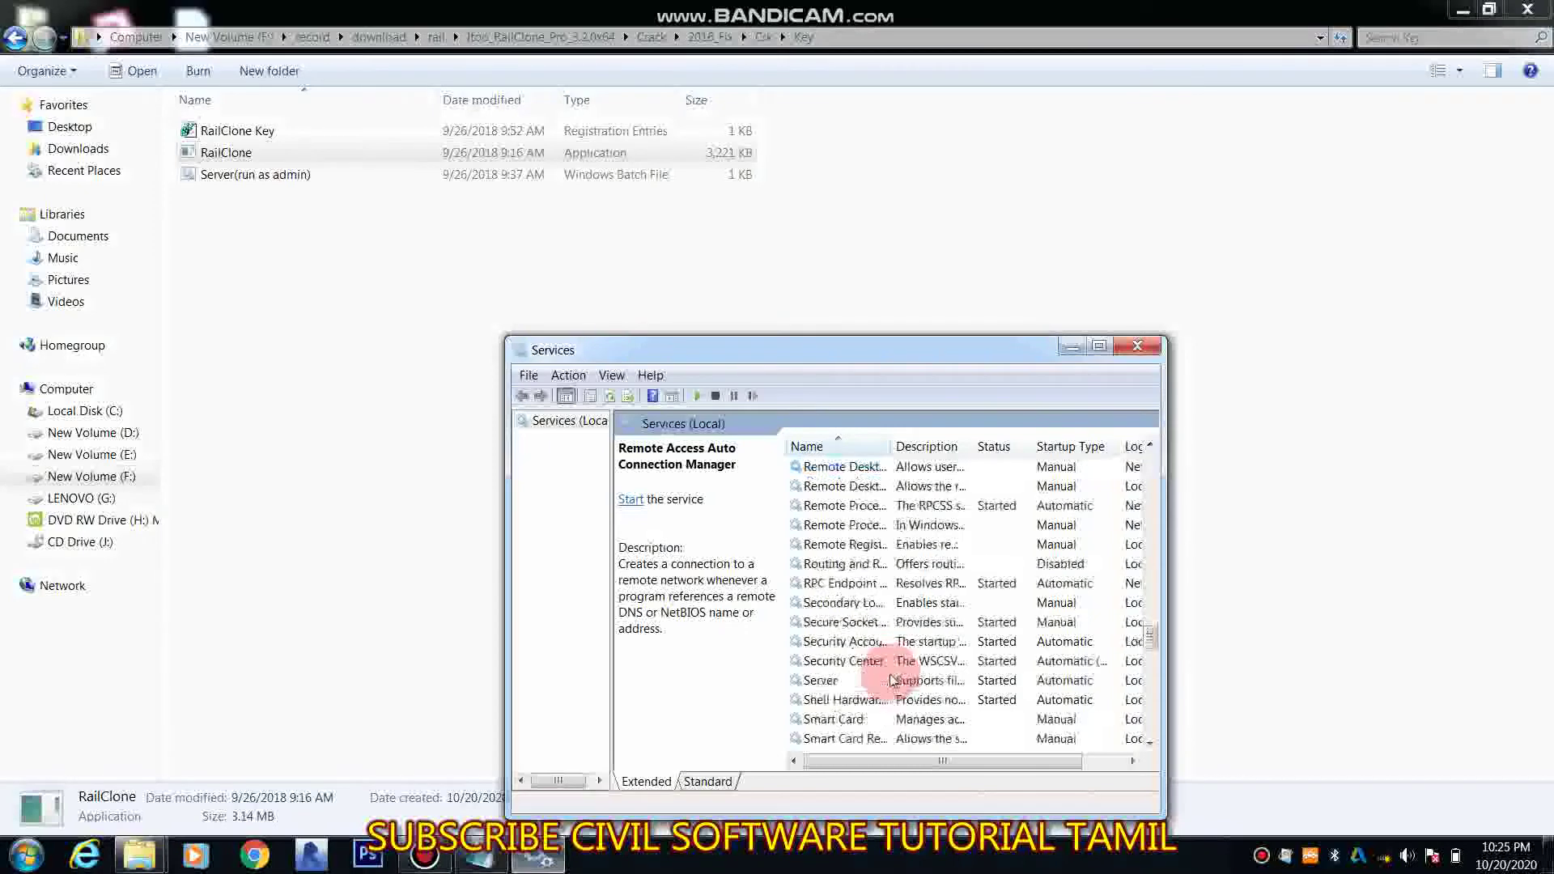
{"action": "scroll", "coordinate": [890, 680], "scroll_direction": "down", "scroll_amount": 1}
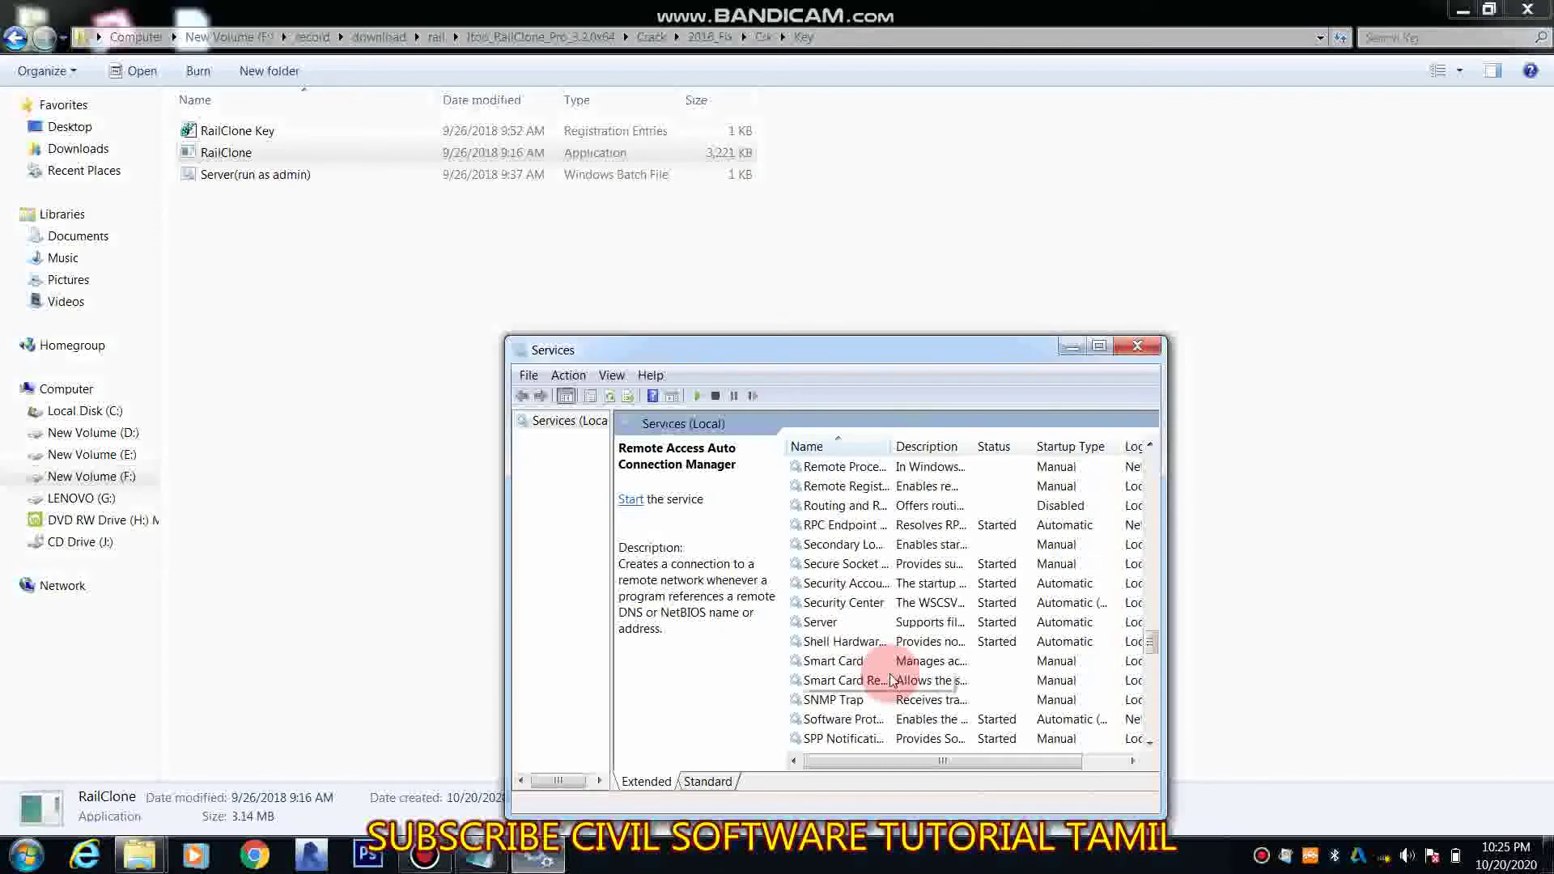
{"action": "scroll", "coordinate": [889, 680], "scroll_direction": "down", "scroll_amount": 3}
{"action": "scroll", "coordinate": [890, 680], "scroll_direction": "down", "scroll_amount": 4}
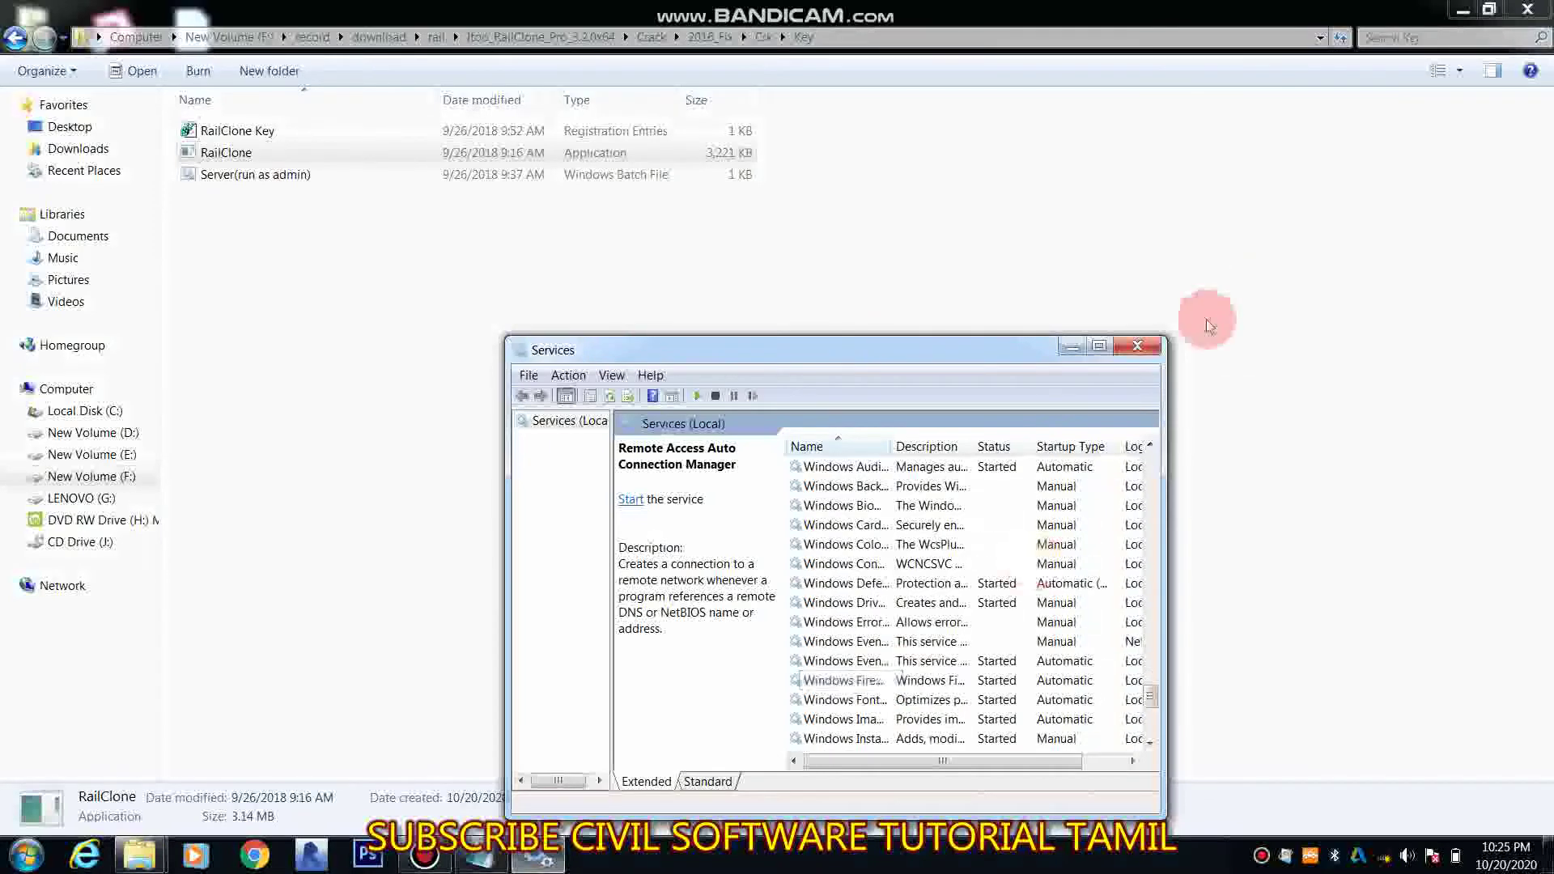
{"action": "left_click", "coordinate": [1141, 347]}
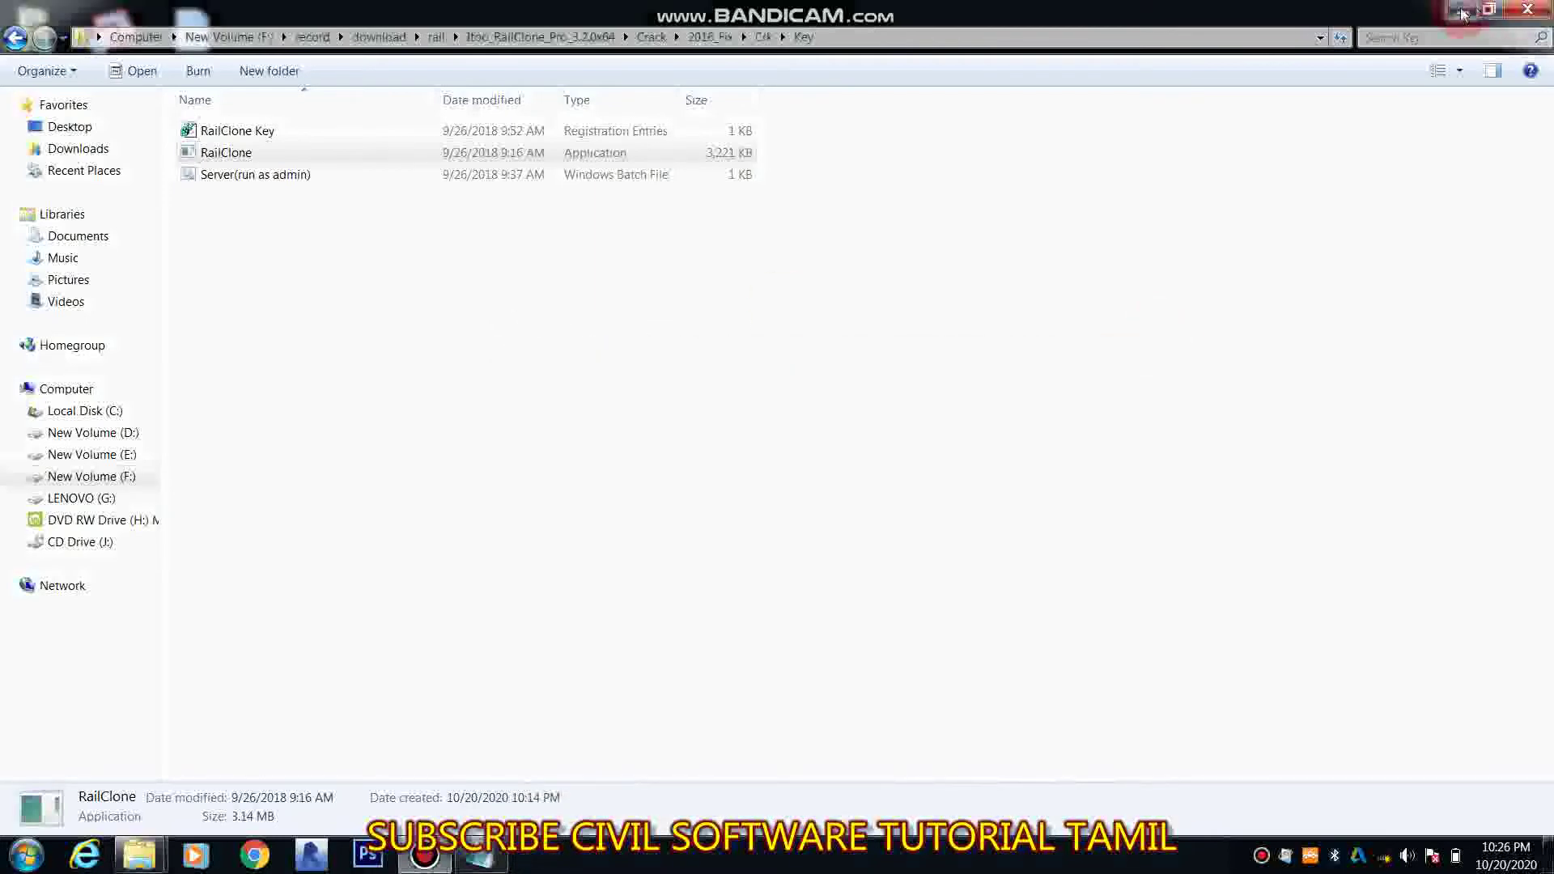
{"action": "left_click", "coordinate": [1527, 9]}
Refresh the desktop, reopen the download folder, and enter the rail folder
{"action": "right_click", "coordinate": [625, 202]}
{"action": "left_click", "coordinate": [662, 252]}
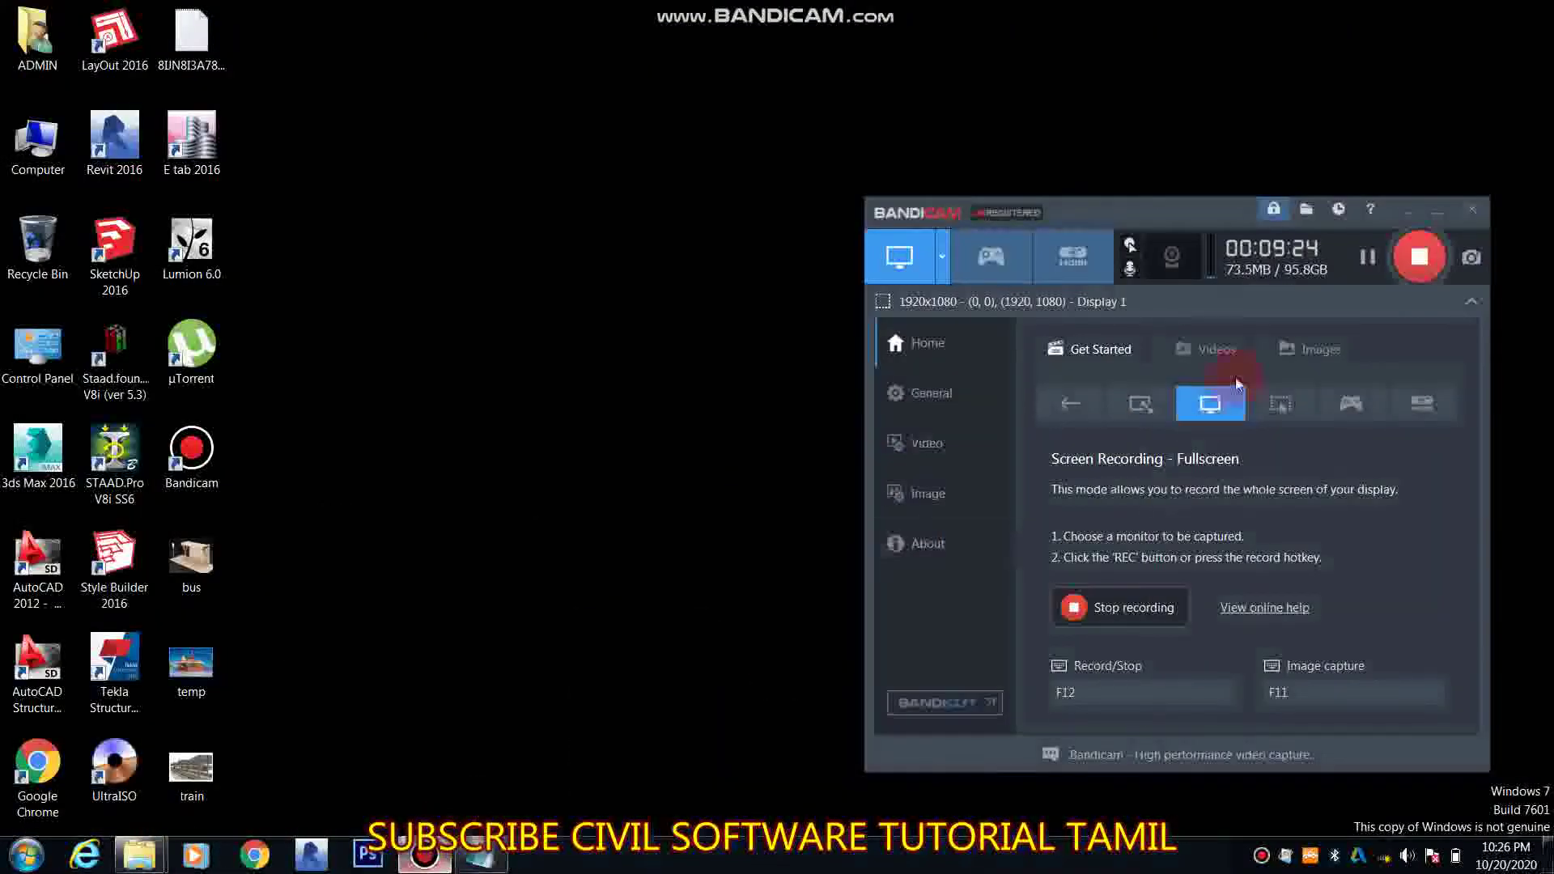
{"action": "left_click", "coordinate": [1436, 207]}
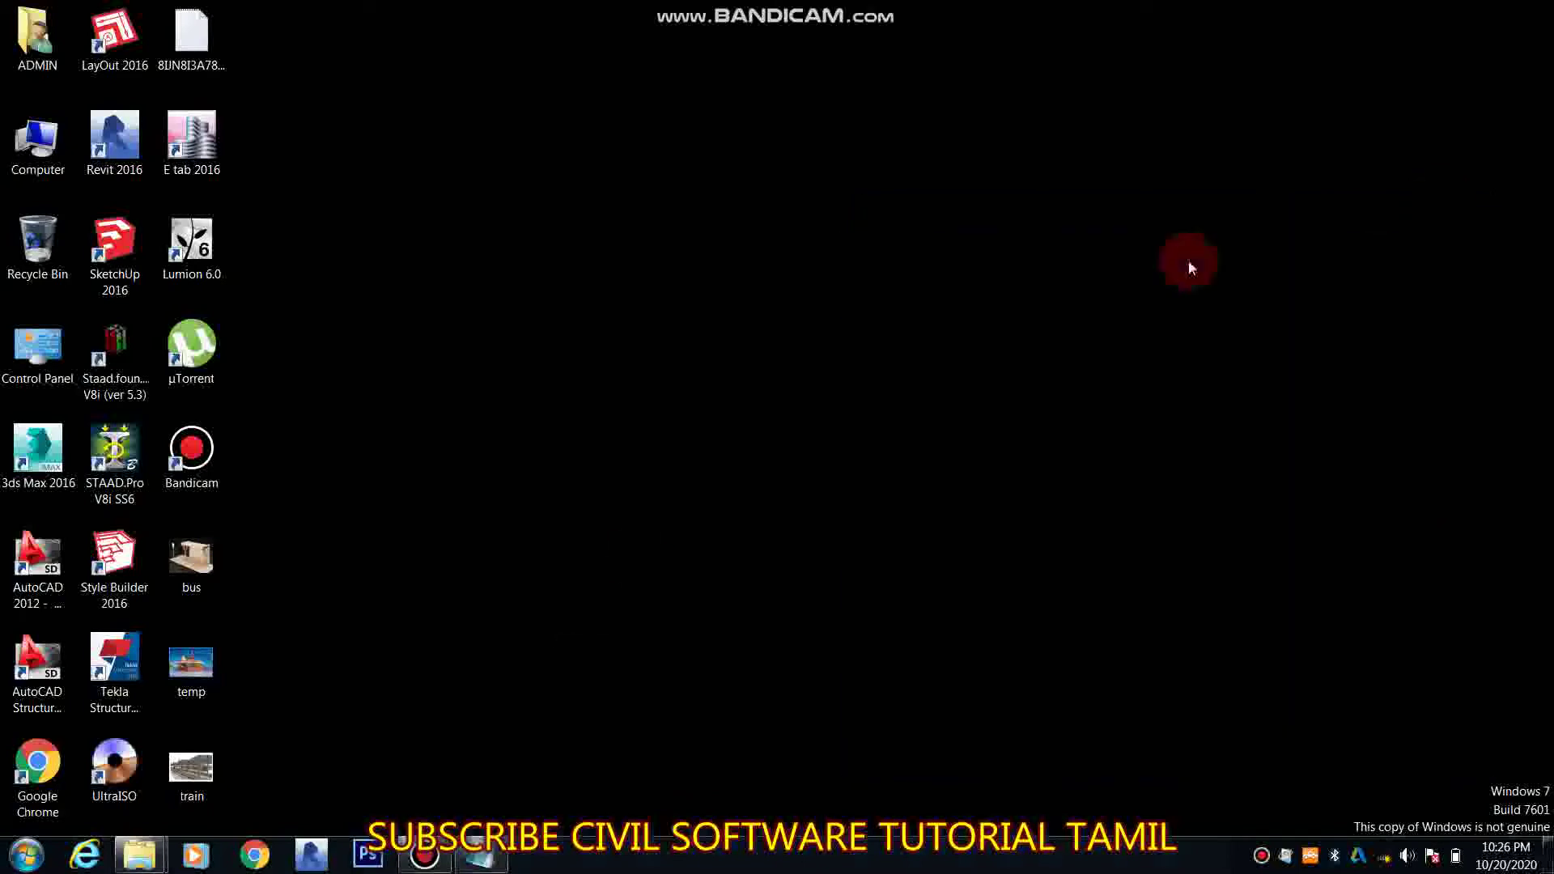
{"action": "mouse_move", "coordinate": [139, 857]}
{"action": "left_click", "coordinate": [150, 757]}
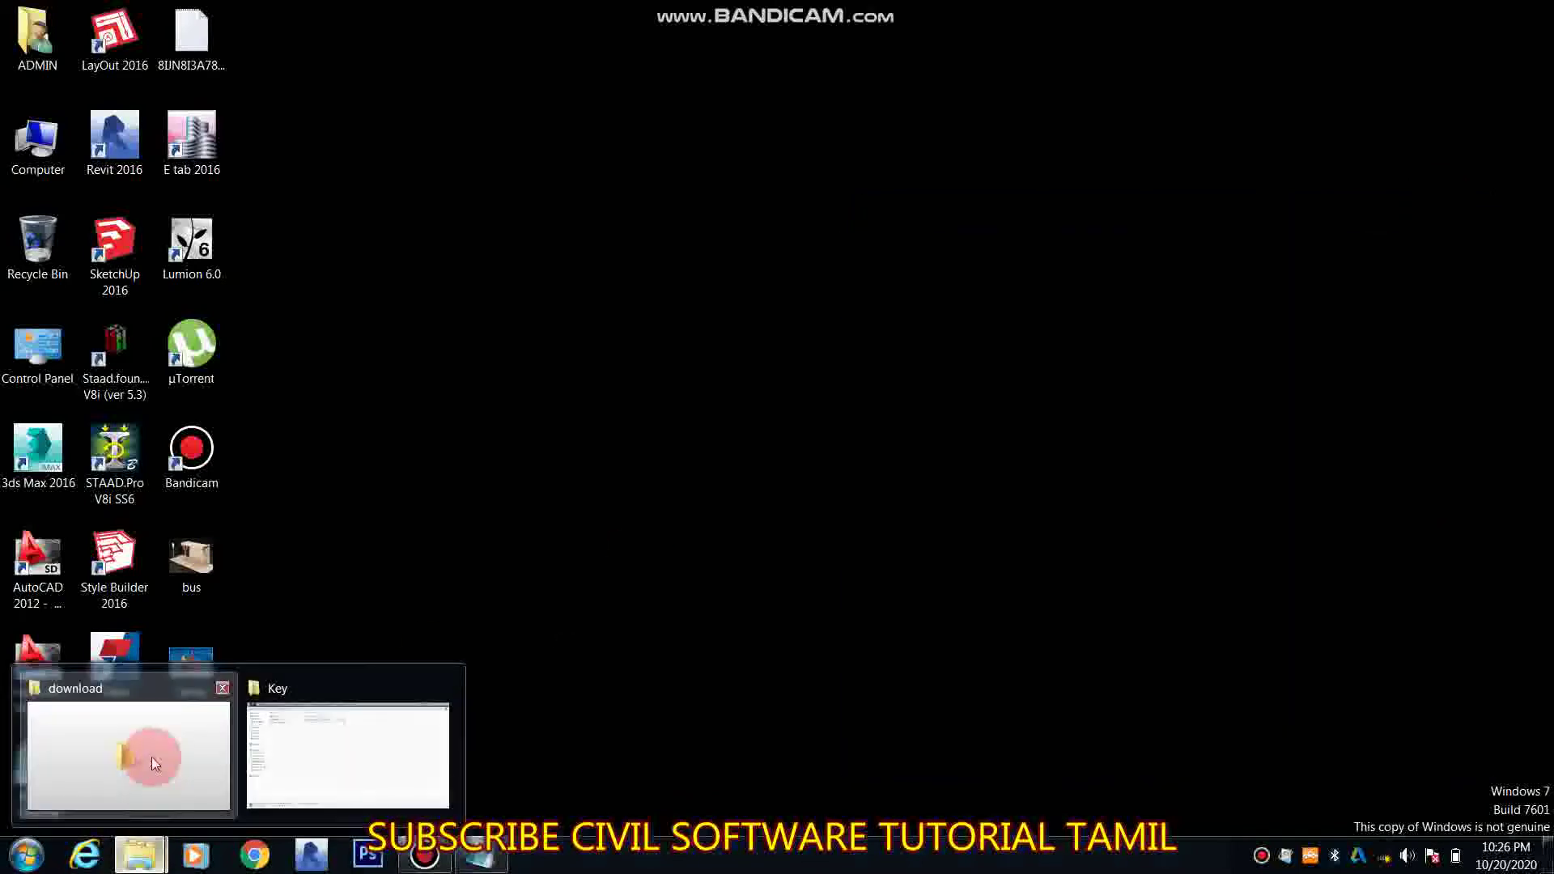
{"action": "left_click", "coordinate": [231, 130]}
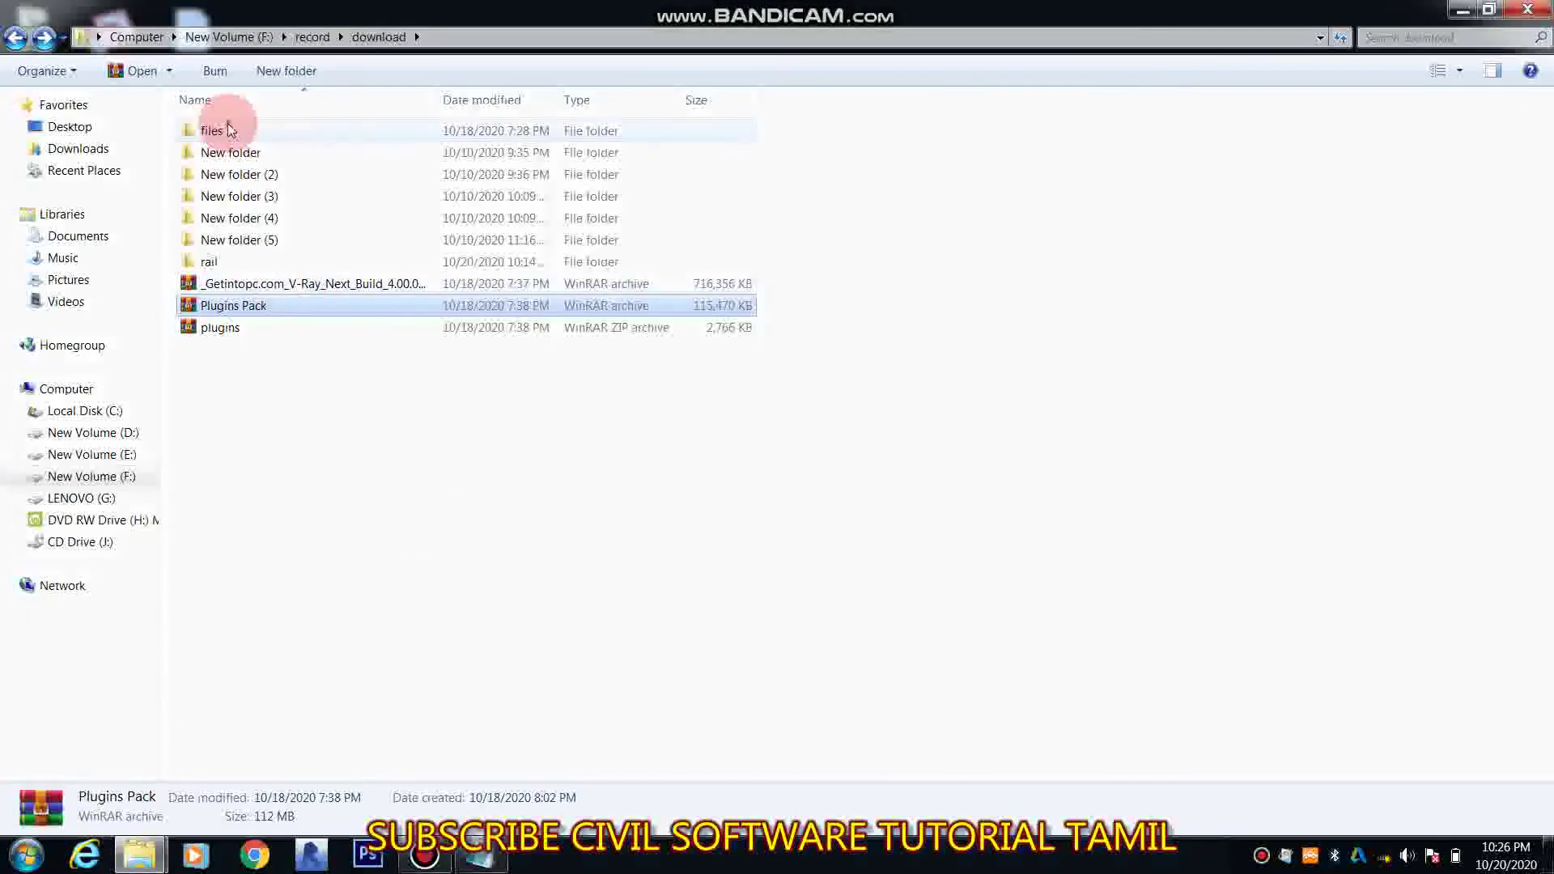
{"action": "double_click", "coordinate": [212, 261]}
Copy the patched RailClonepro.dlo from Itoo_RailClone_Pro_3.2.0x64\Crack\2016_Fix\Crk
{"action": "double_click", "coordinate": [220, 140]}
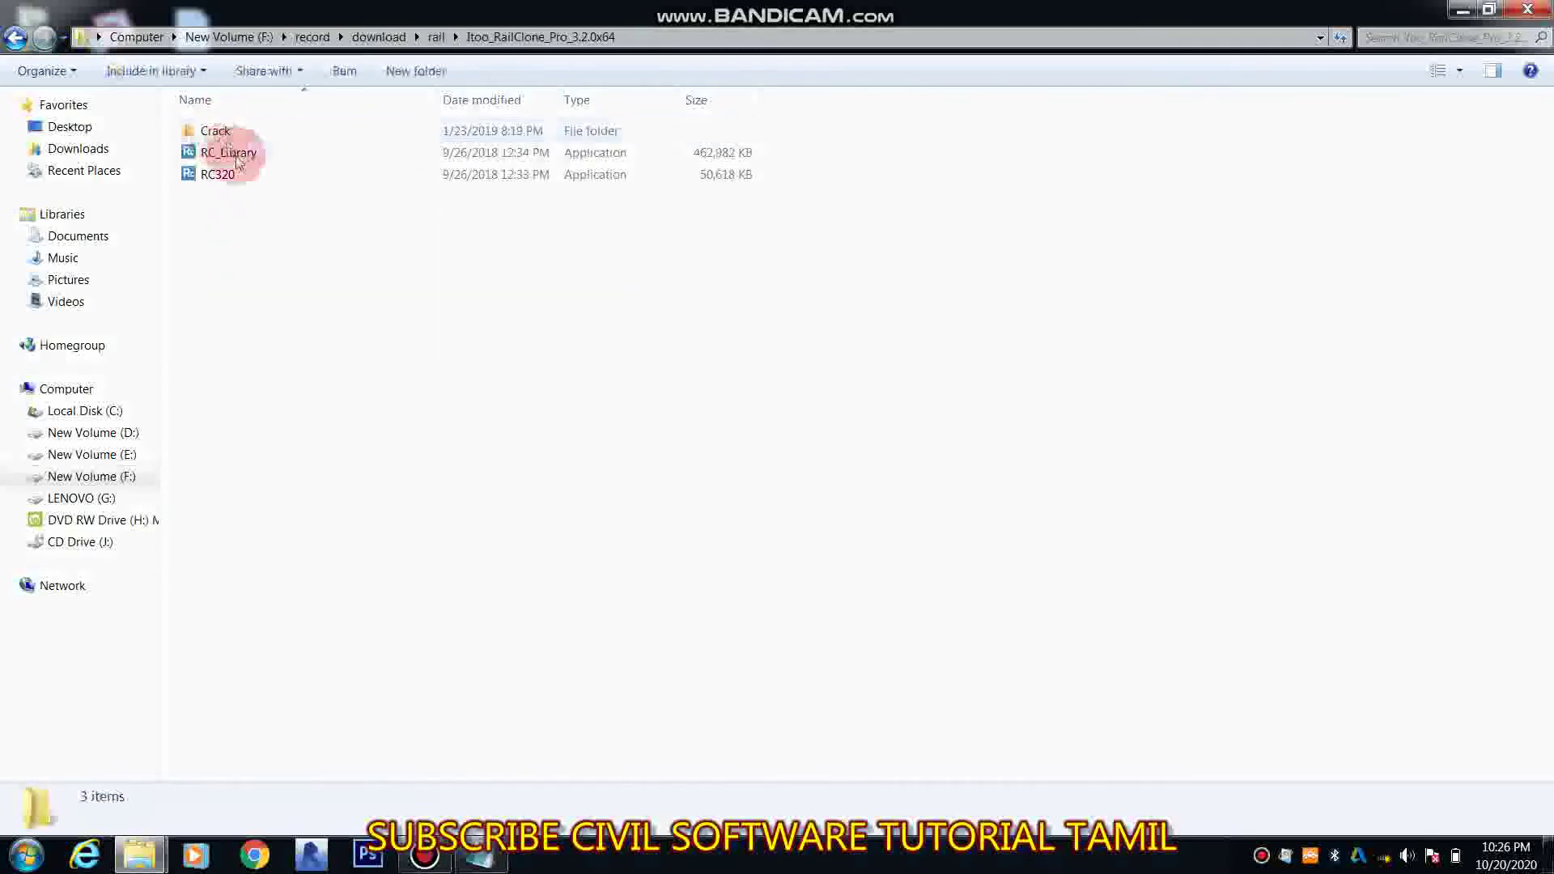
{"action": "double_click", "coordinate": [216, 131]}
{"action": "double_click", "coordinate": [225, 154]}
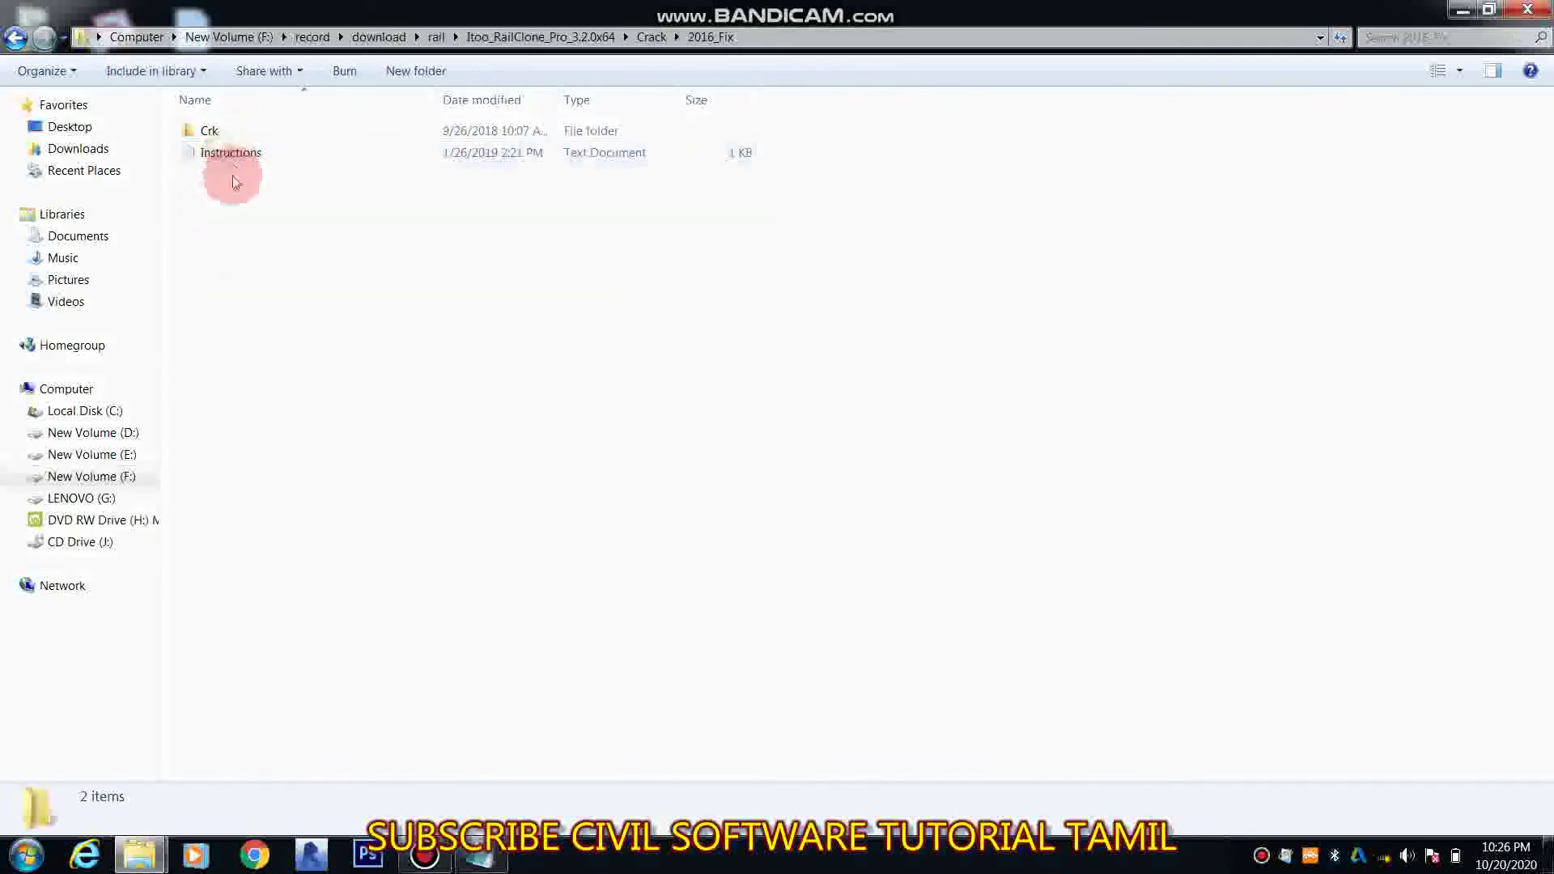
{"action": "double_click", "coordinate": [215, 132]}
{"action": "right_click", "coordinate": [232, 163]}
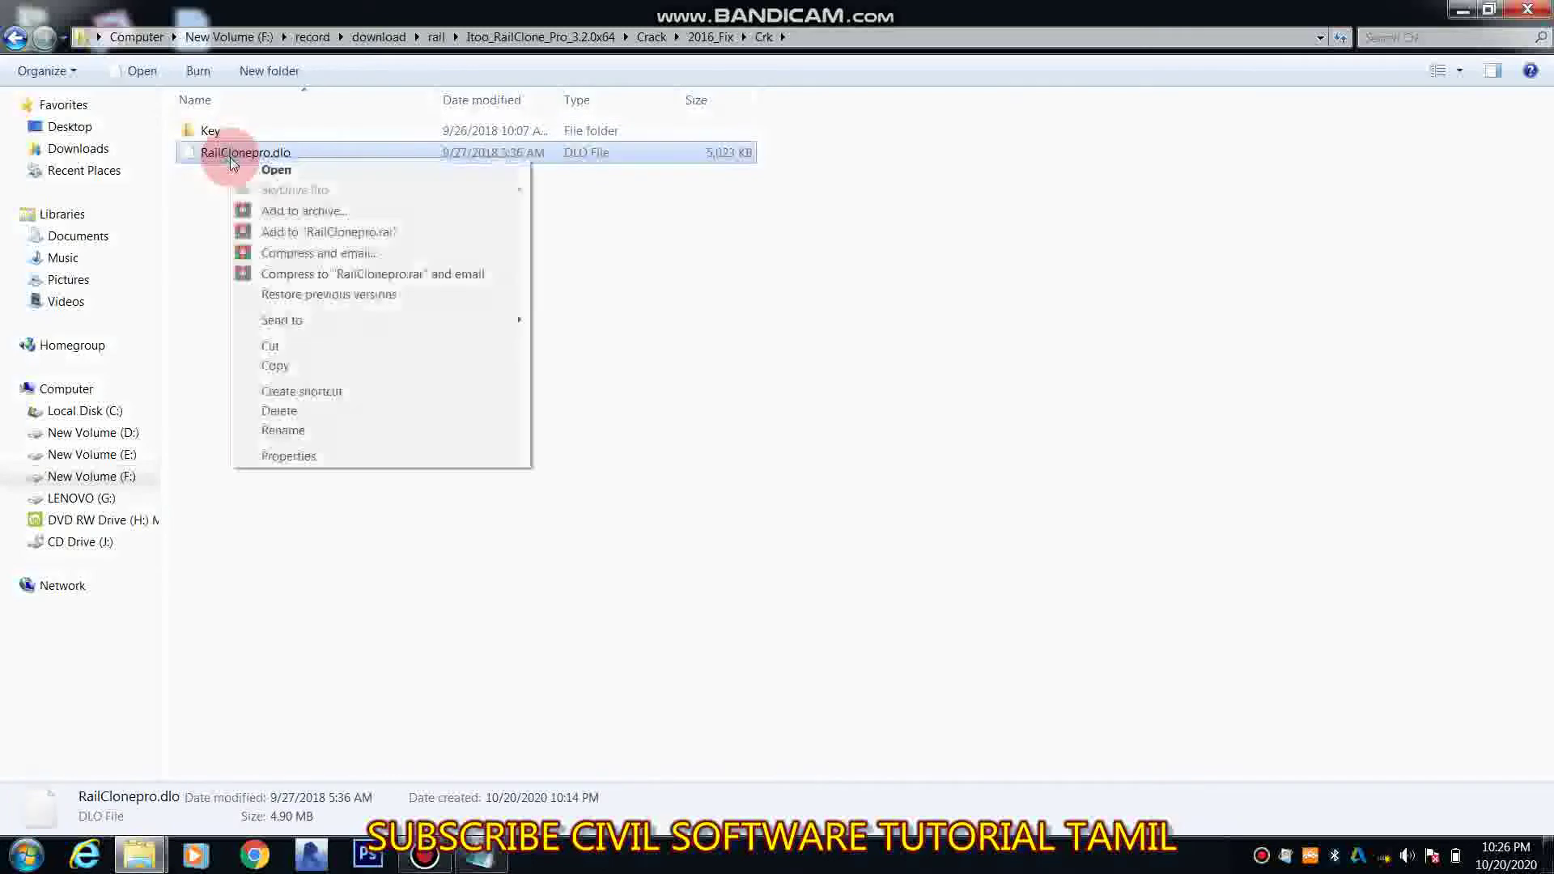
{"action": "left_click", "coordinate": [285, 371]}
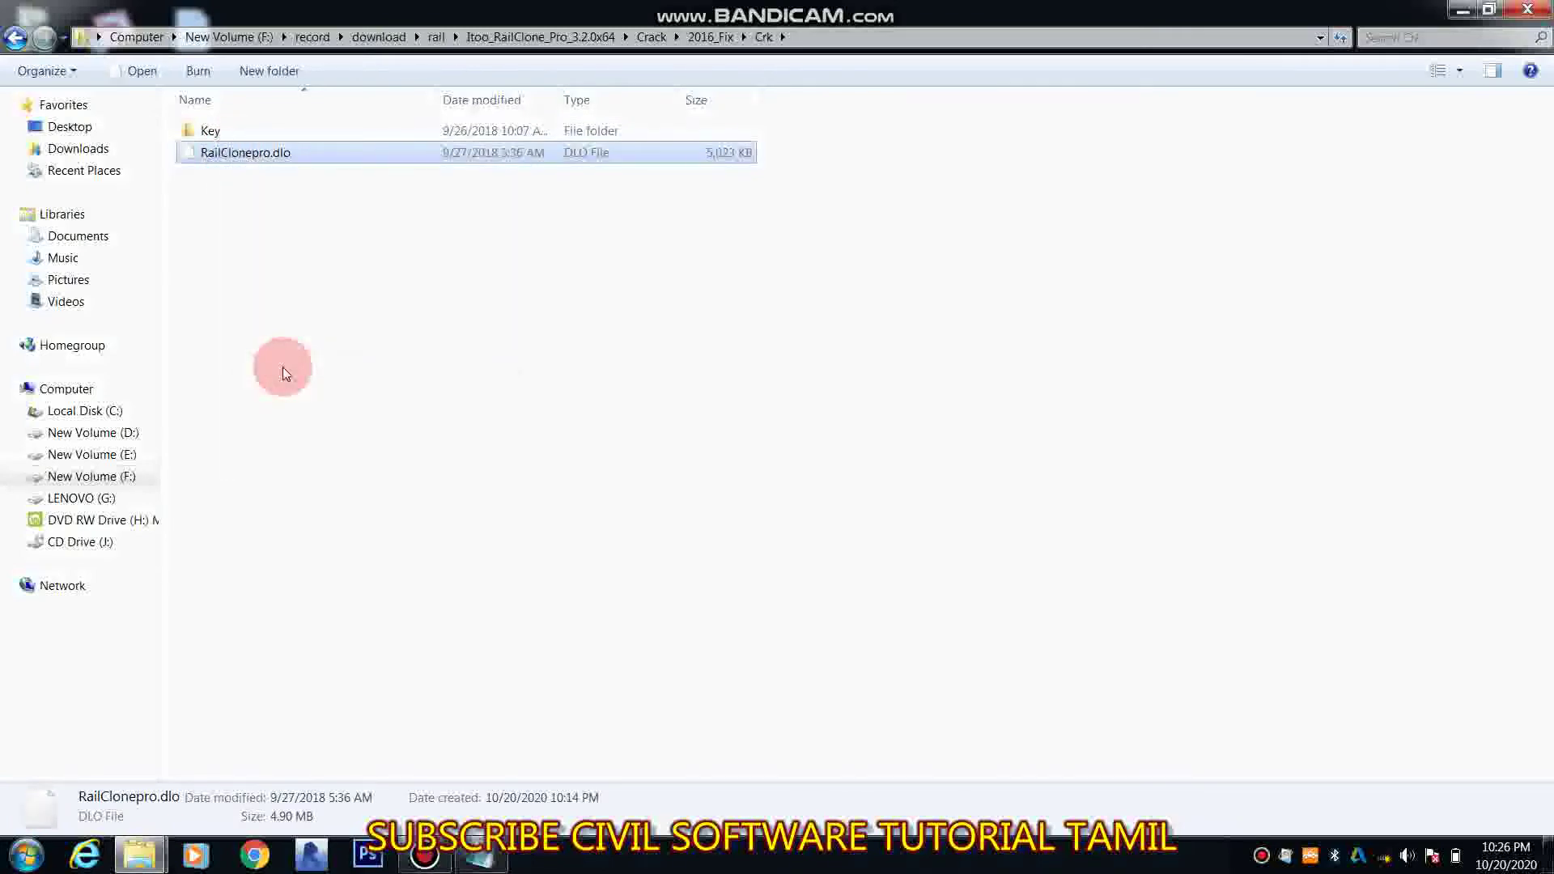
Paste it into C:\Program Files\Autodesk\3ds Max 2016\plugins, replacing the existing file
{"action": "left_click", "coordinate": [79, 411]}
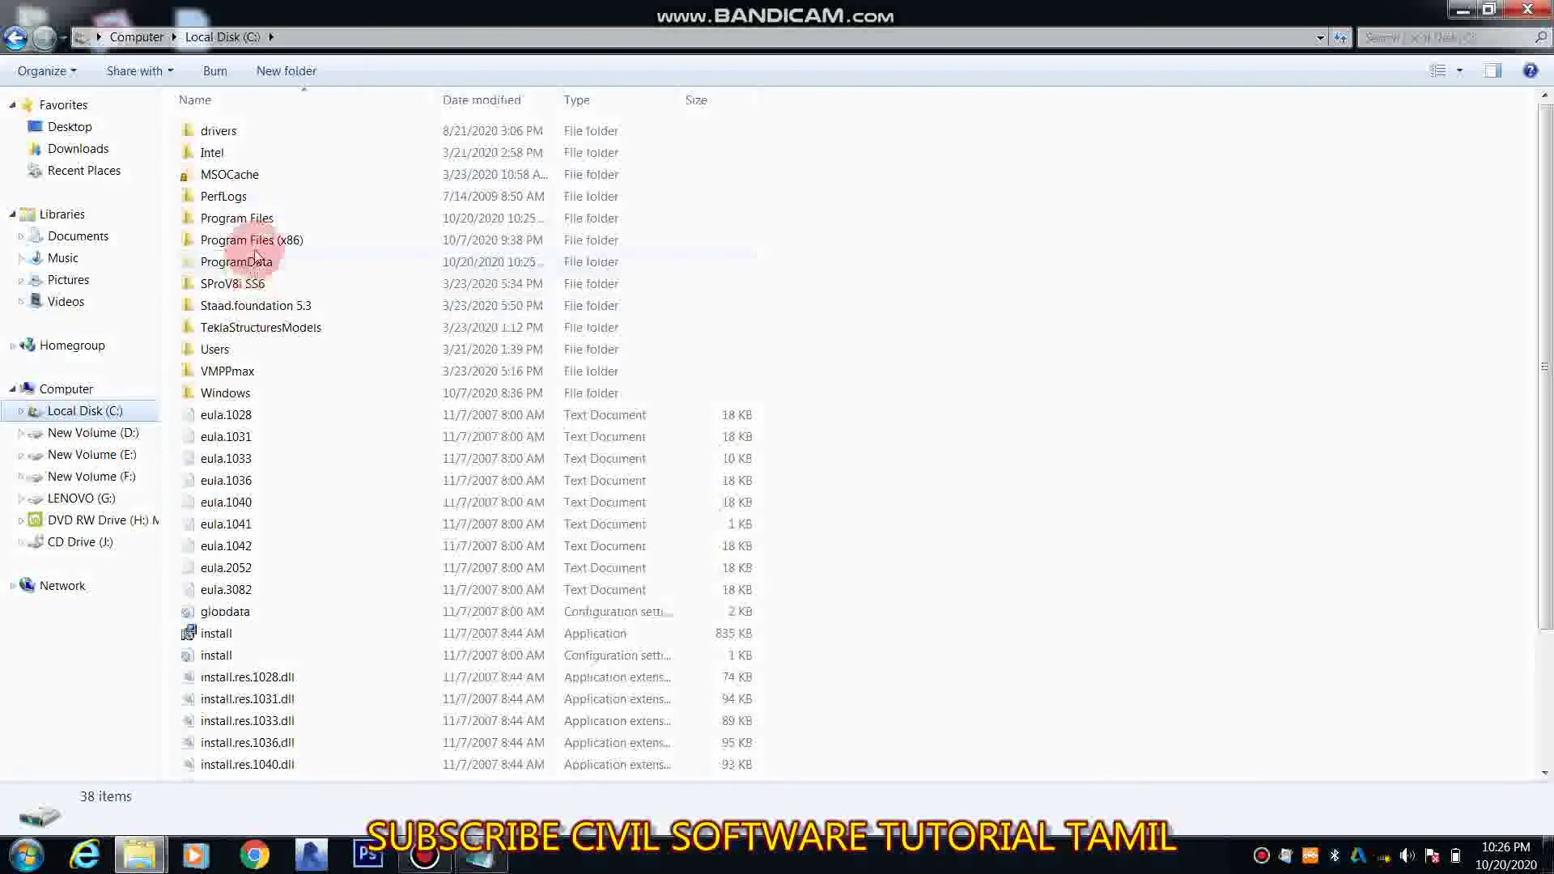
{"action": "double_click", "coordinate": [239, 219]}
{"action": "left_click", "coordinate": [241, 154]}
{"action": "double_click", "coordinate": [242, 153]}
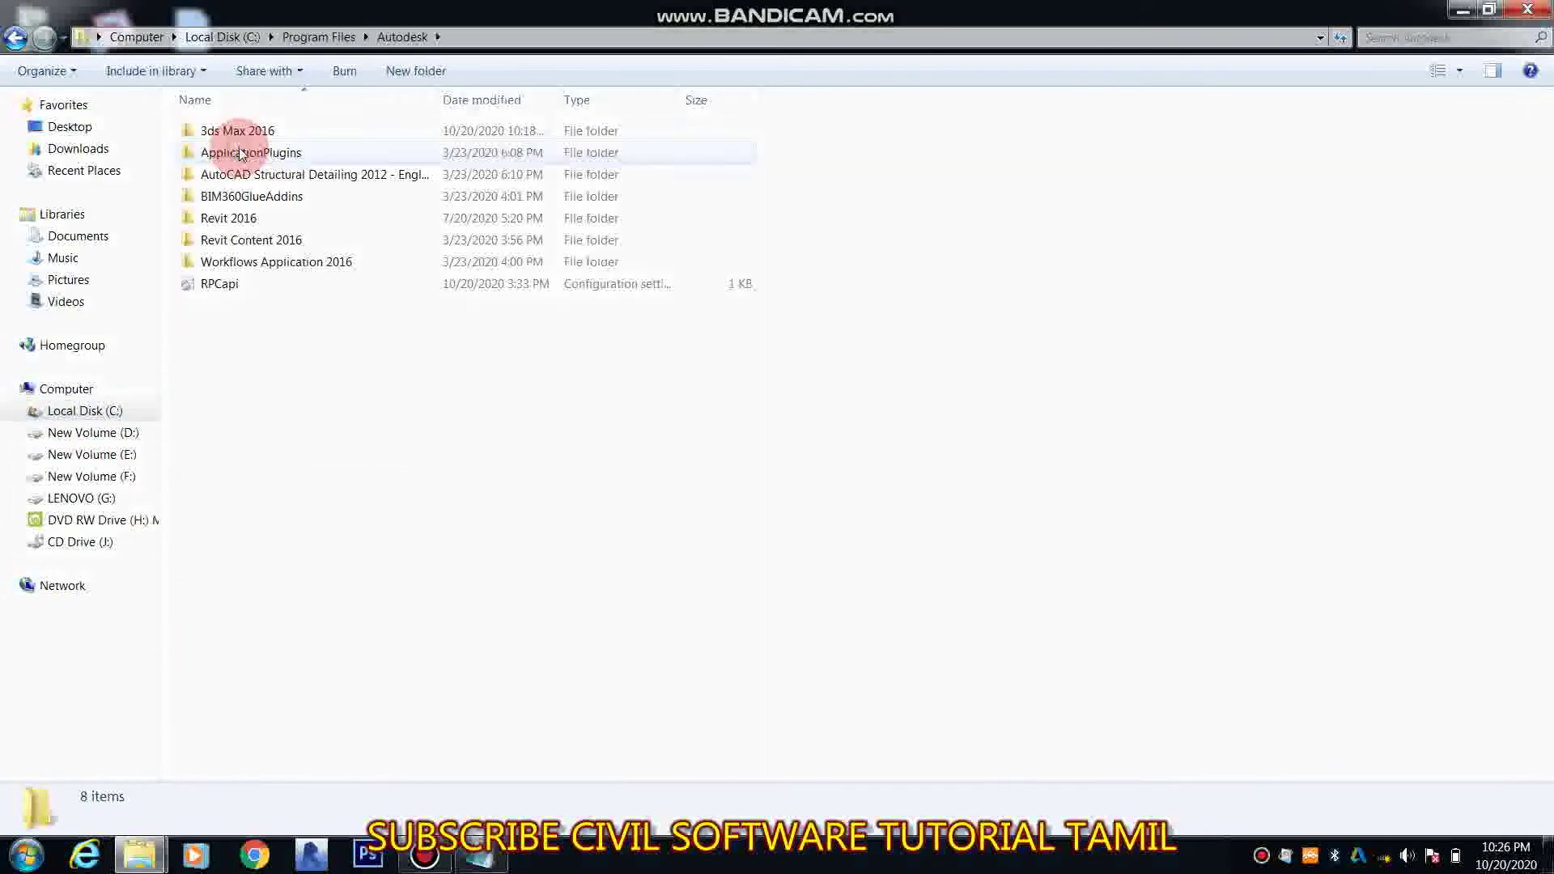
{"action": "double_click", "coordinate": [235, 130]}
{"action": "left_click", "coordinate": [228, 480]}
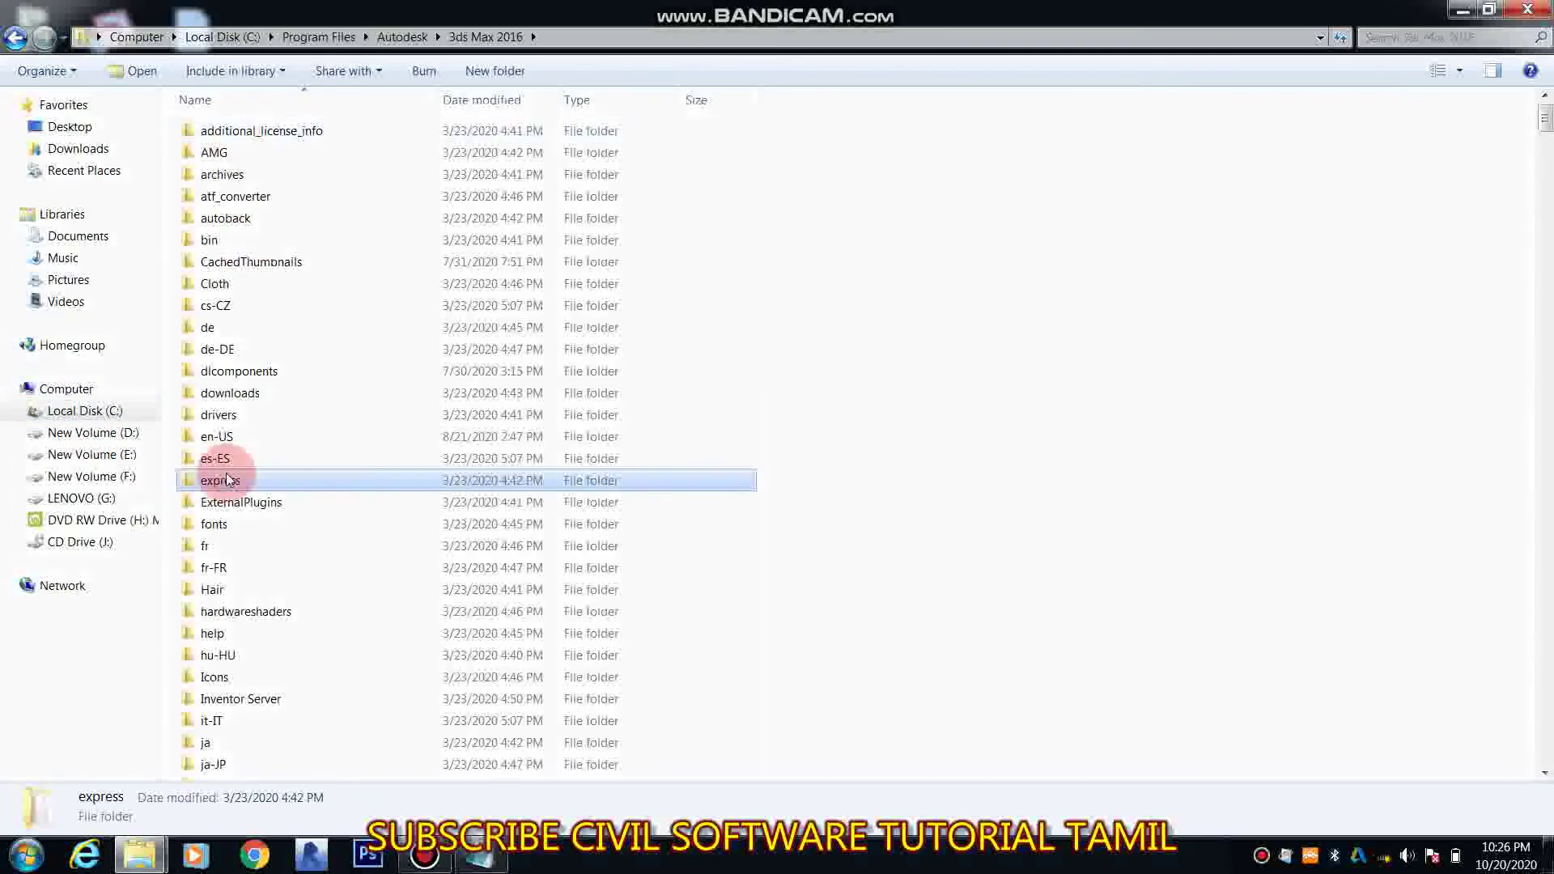
{"action": "type", "text": "plu"}
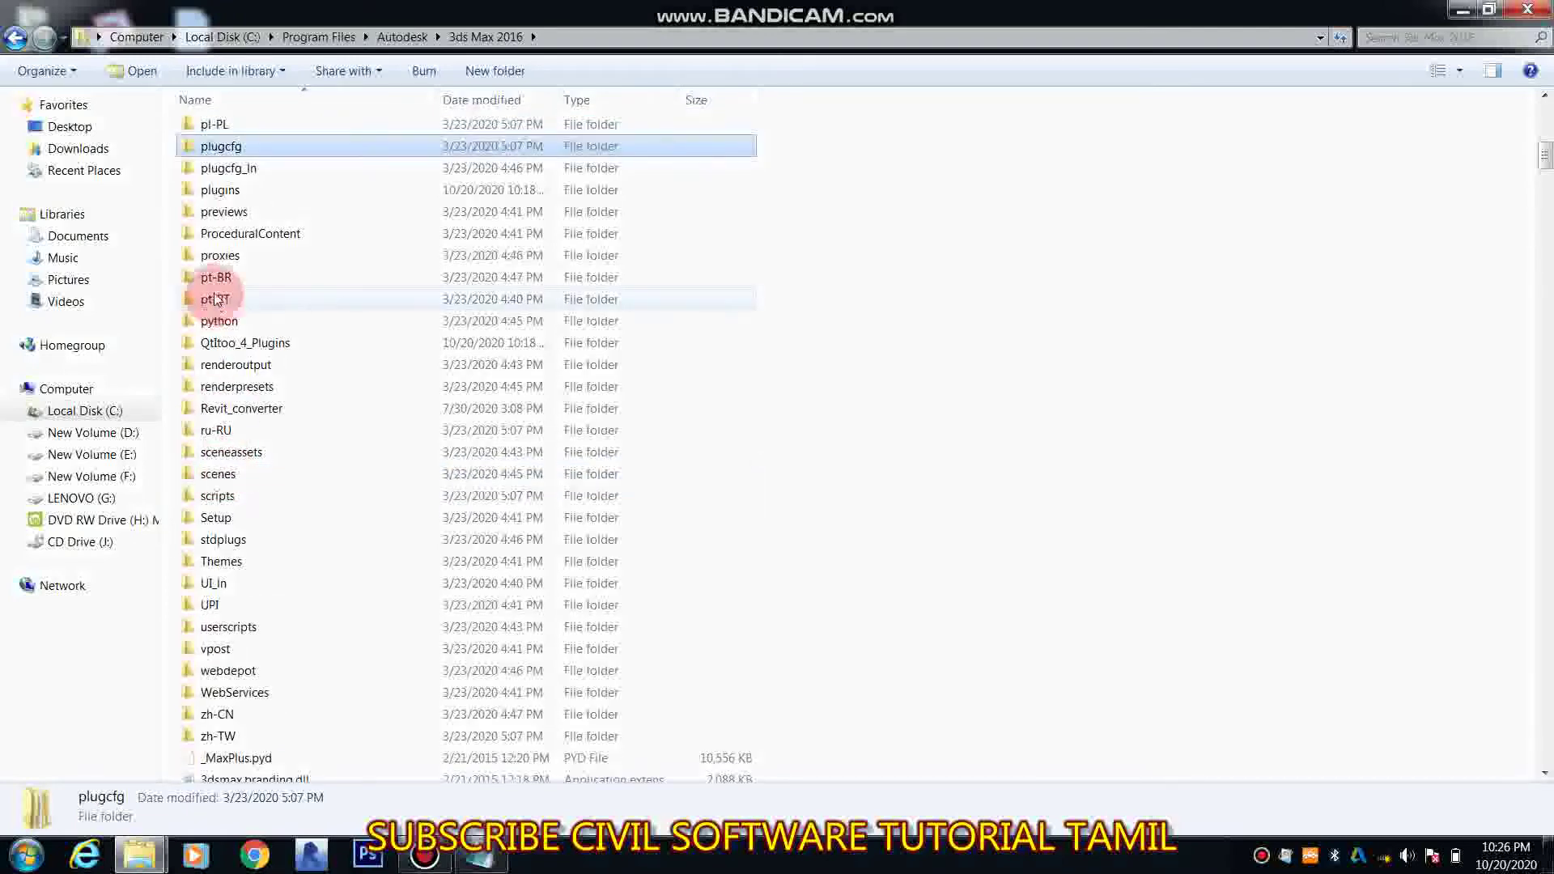
{"action": "double_click", "coordinate": [221, 190]}
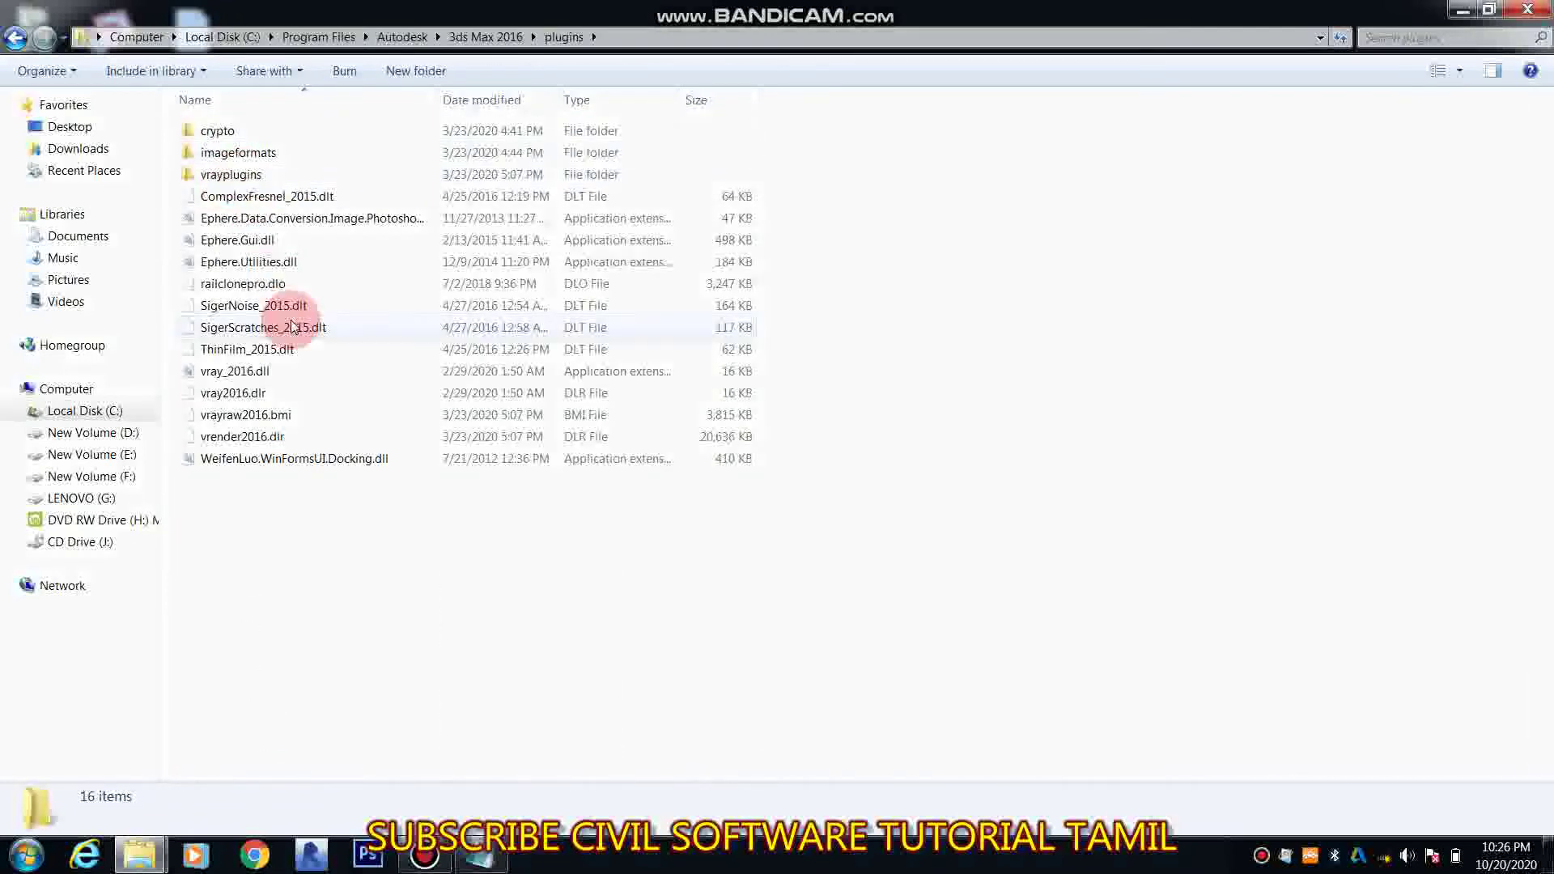
{"action": "left_click_drag", "start_coordinate": [293, 327], "coordinate": [334, 559]}
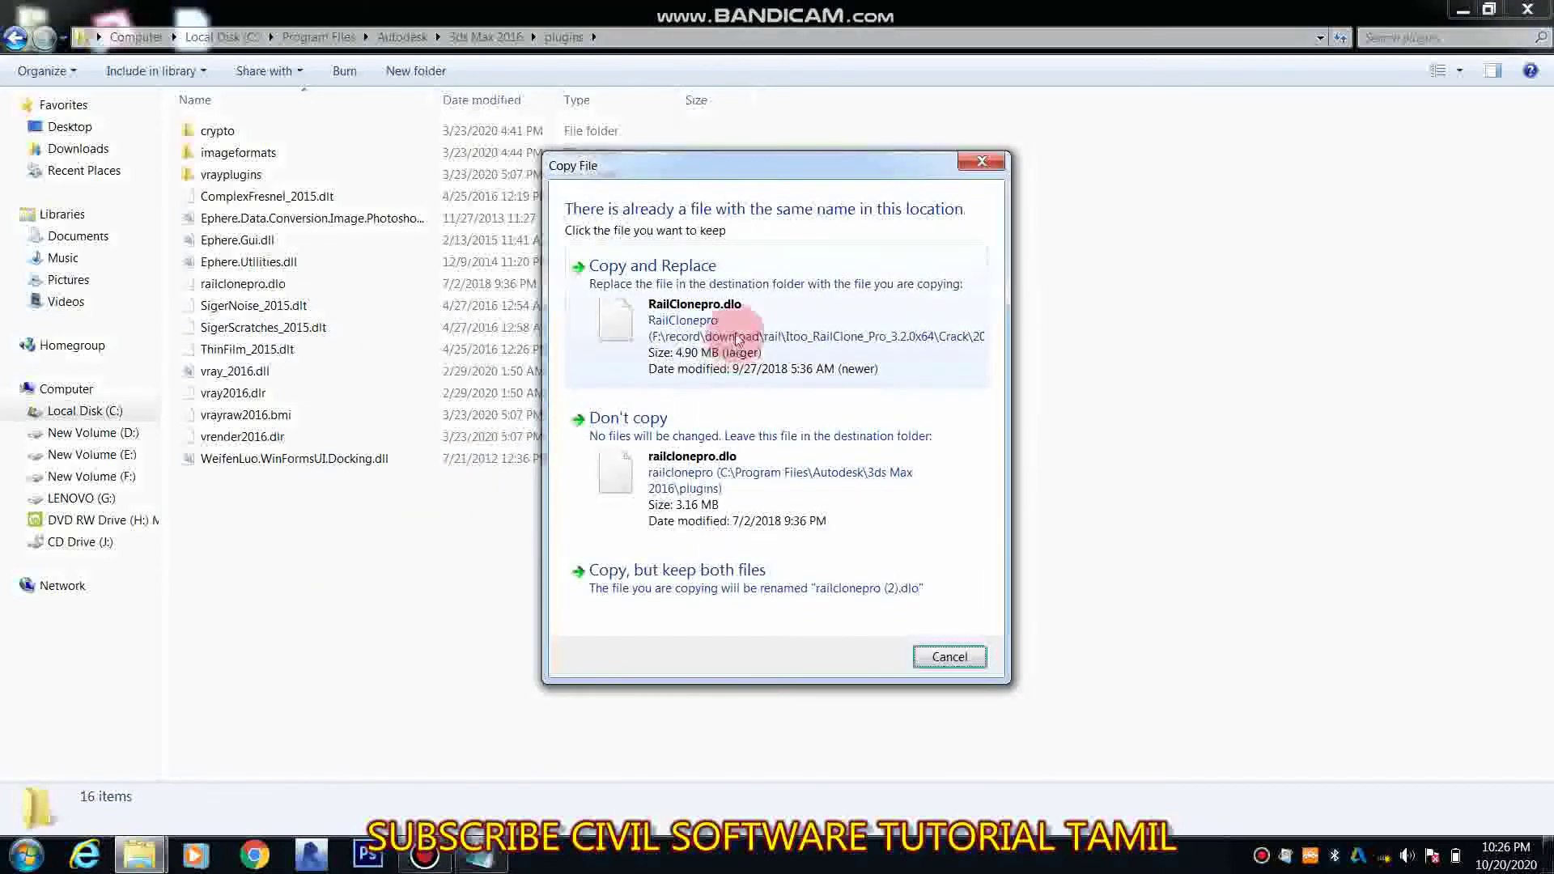
{"action": "left_click", "coordinate": [737, 336]}
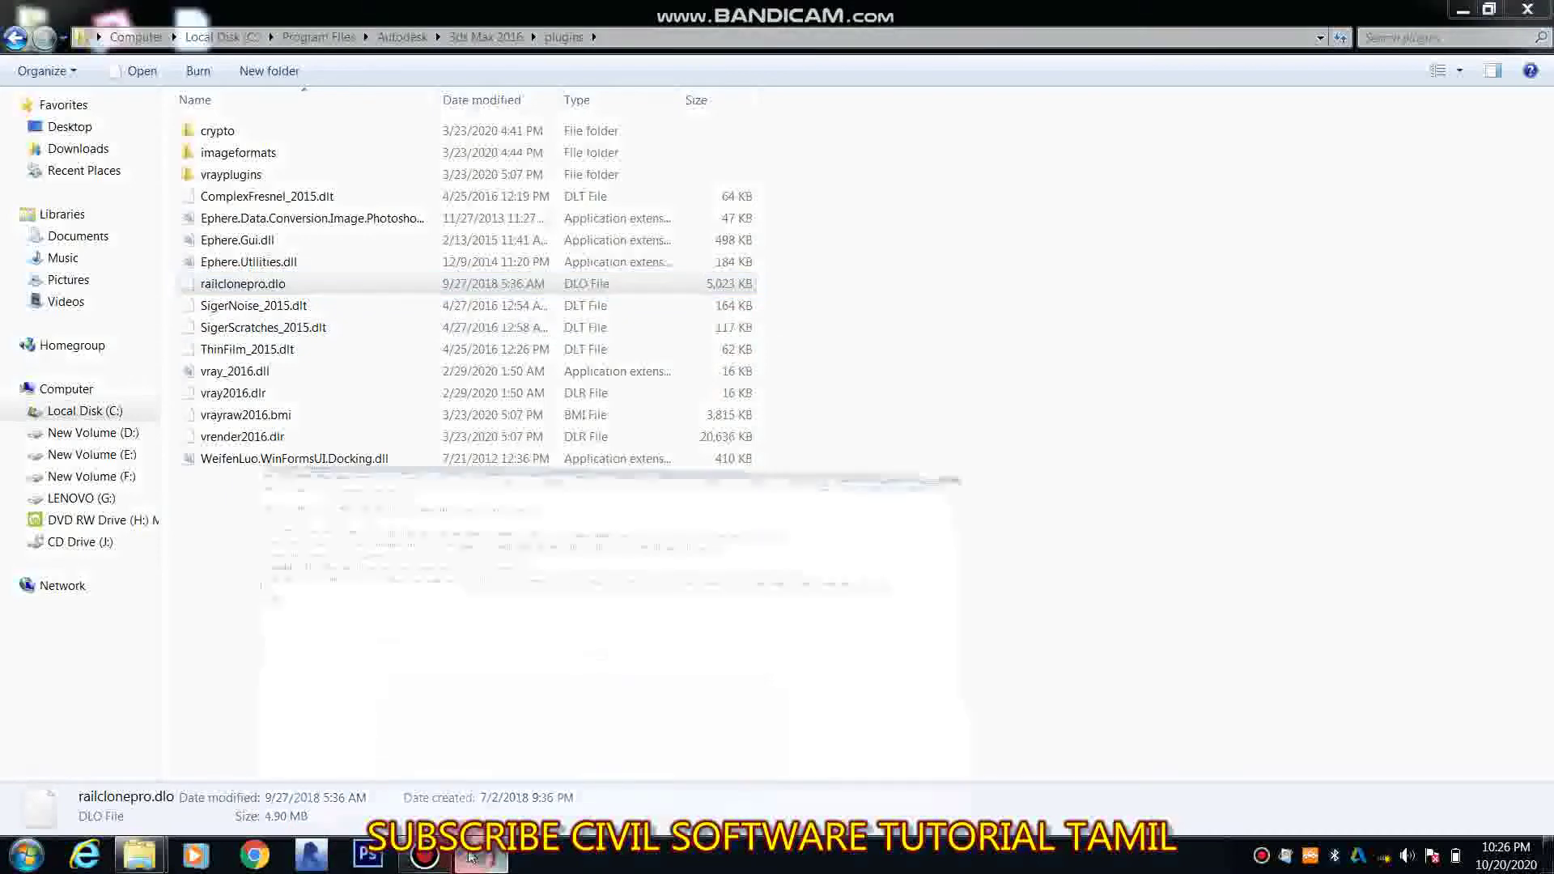
{"action": "left_click", "coordinate": [474, 856]}
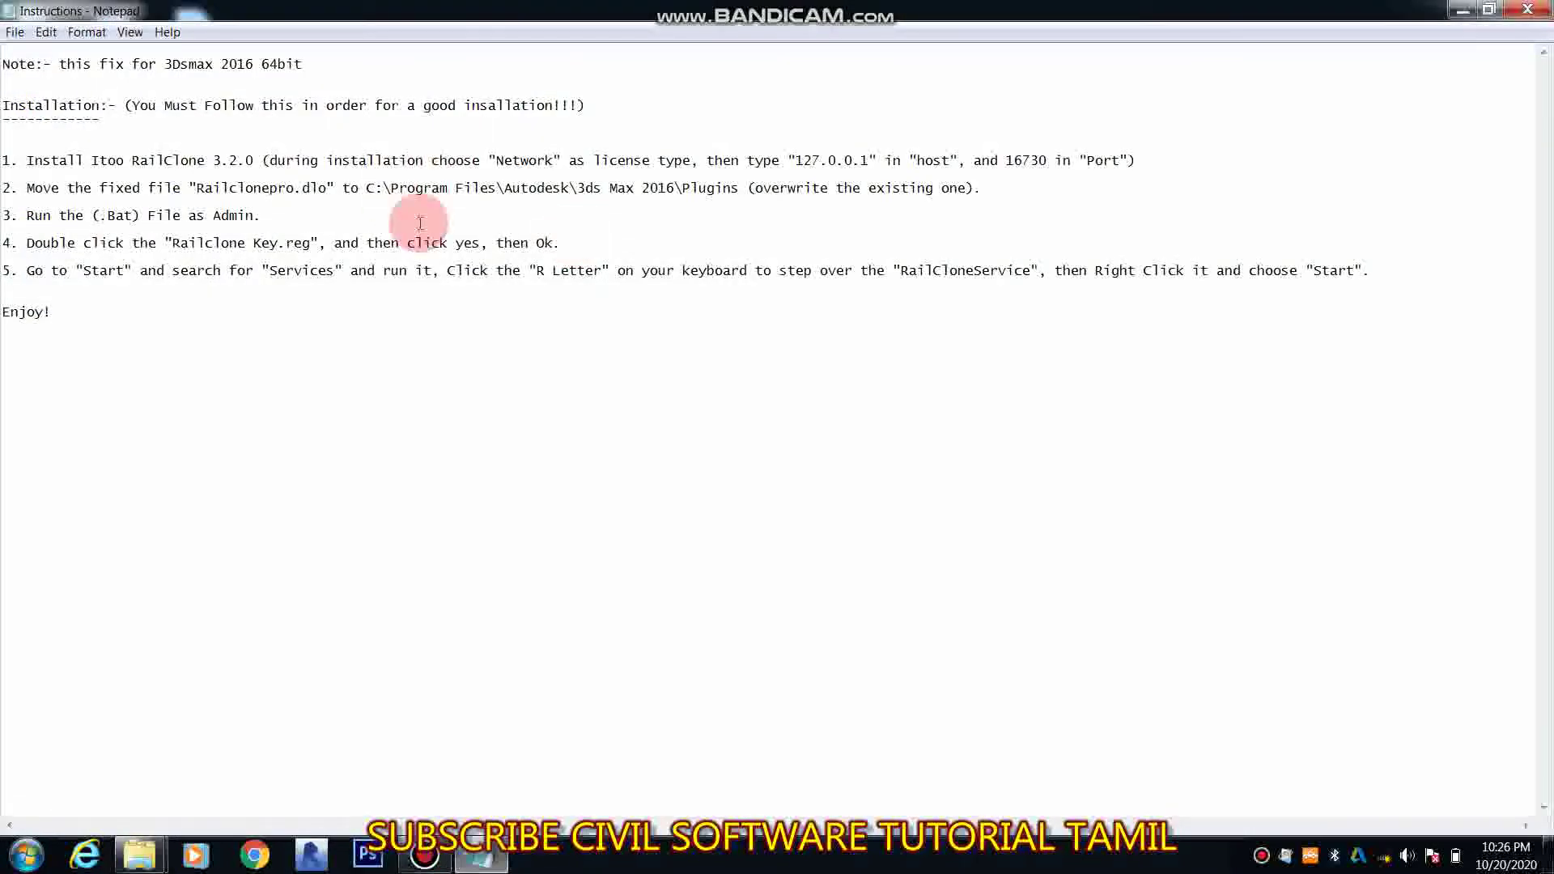
Close the Notepad instructions and the 3ds Max 2016 folder window
{"action": "key", "text": "Down"}
{"action": "key", "text": "Down"}
{"action": "key", "text": "Down"}
{"action": "left_click", "coordinate": [1542, 10]}
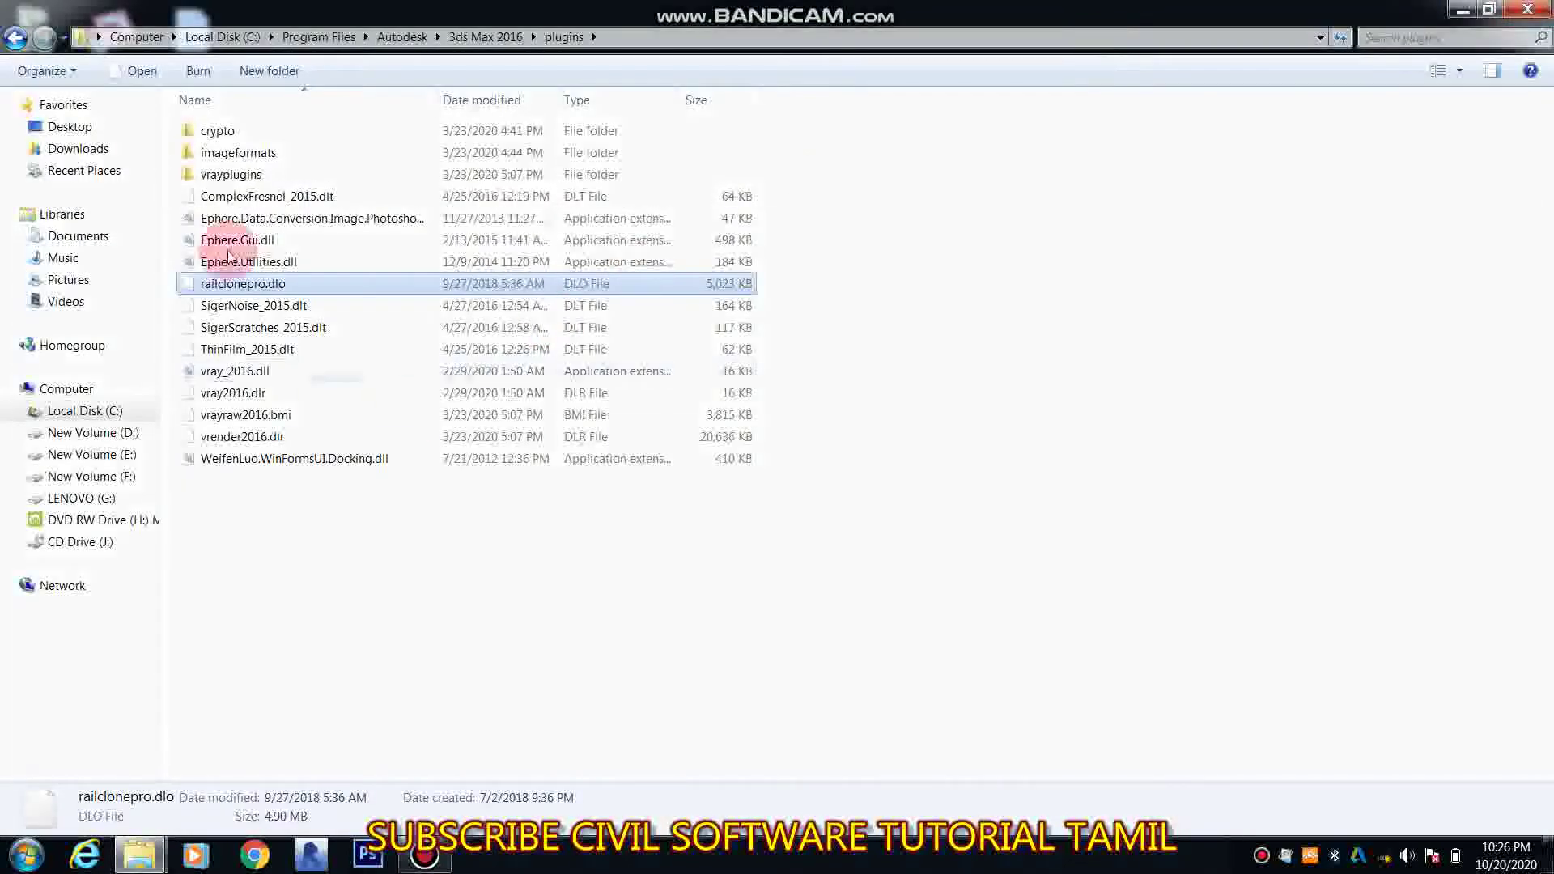
{"action": "left_click", "coordinate": [18, 40]}
{"action": "scroll", "coordinate": [438, 757], "scroll_direction": "down", "scroll_amount": 3}
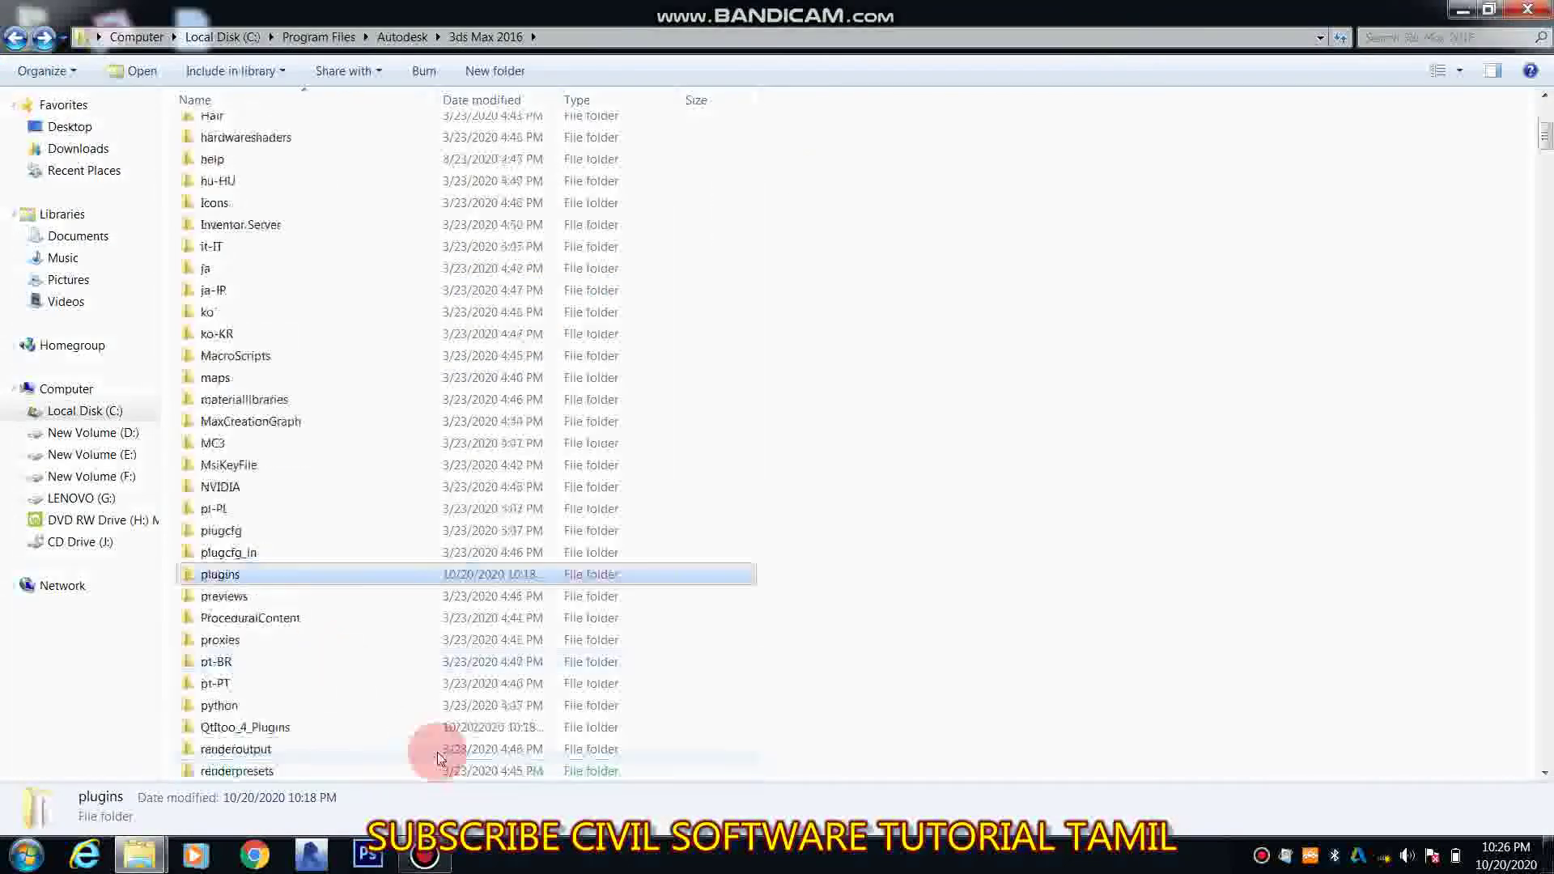
{"action": "scroll", "coordinate": [438, 757], "scroll_direction": "down", "scroll_amount": 1}
{"action": "scroll", "coordinate": [438, 757], "scroll_direction": "down", "scroll_amount": 9}
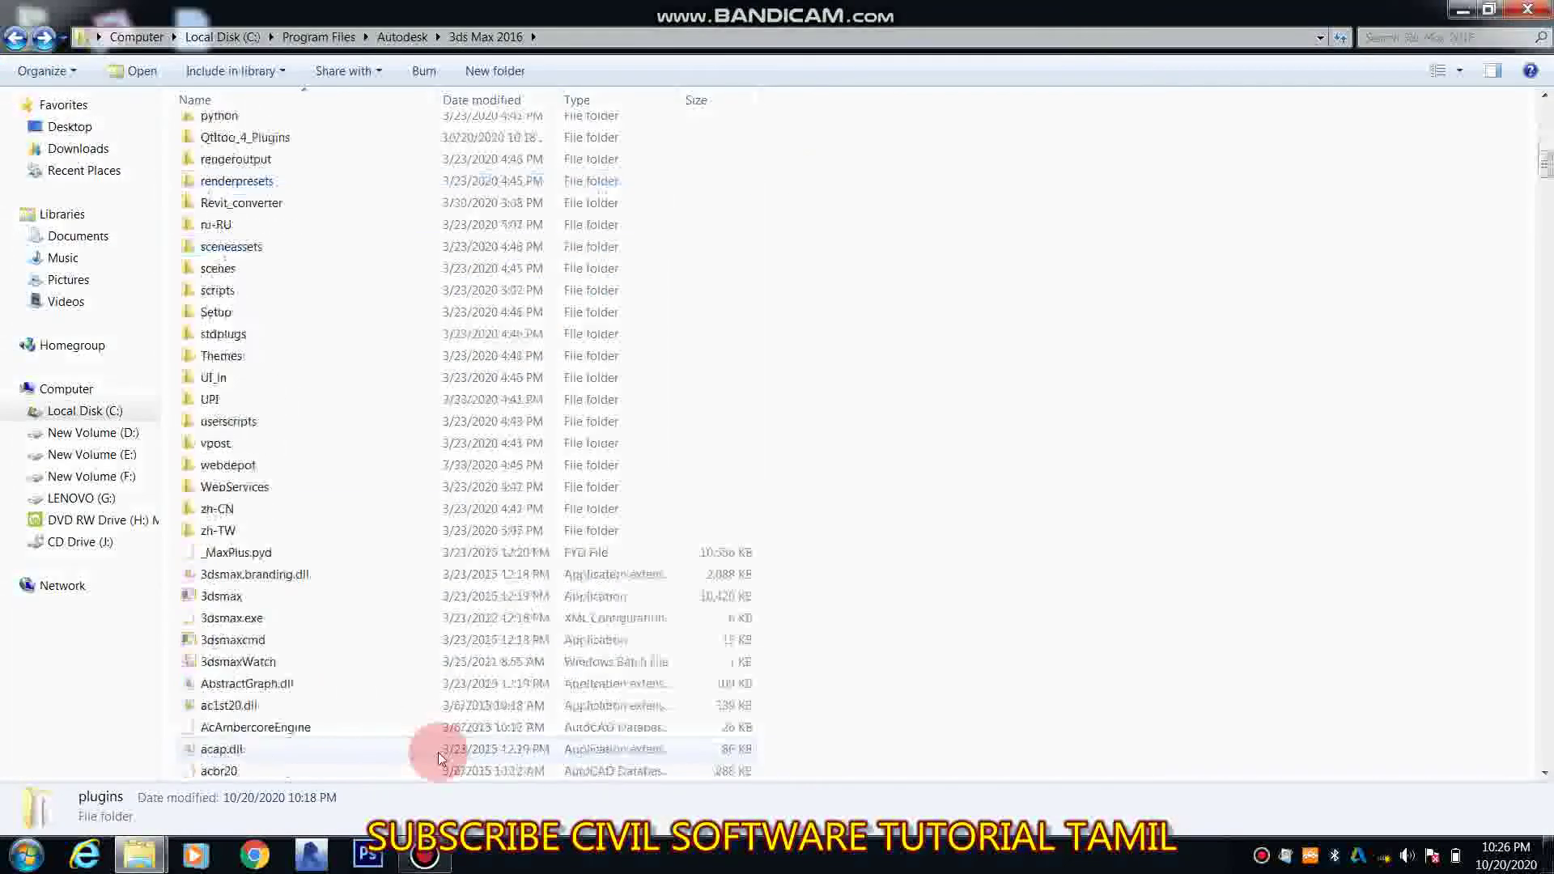
{"action": "left_click", "coordinate": [1522, 11]}
Go back from the Key folder up to the 2016_Fix folder
{"action": "left_click", "coordinate": [141, 856]}
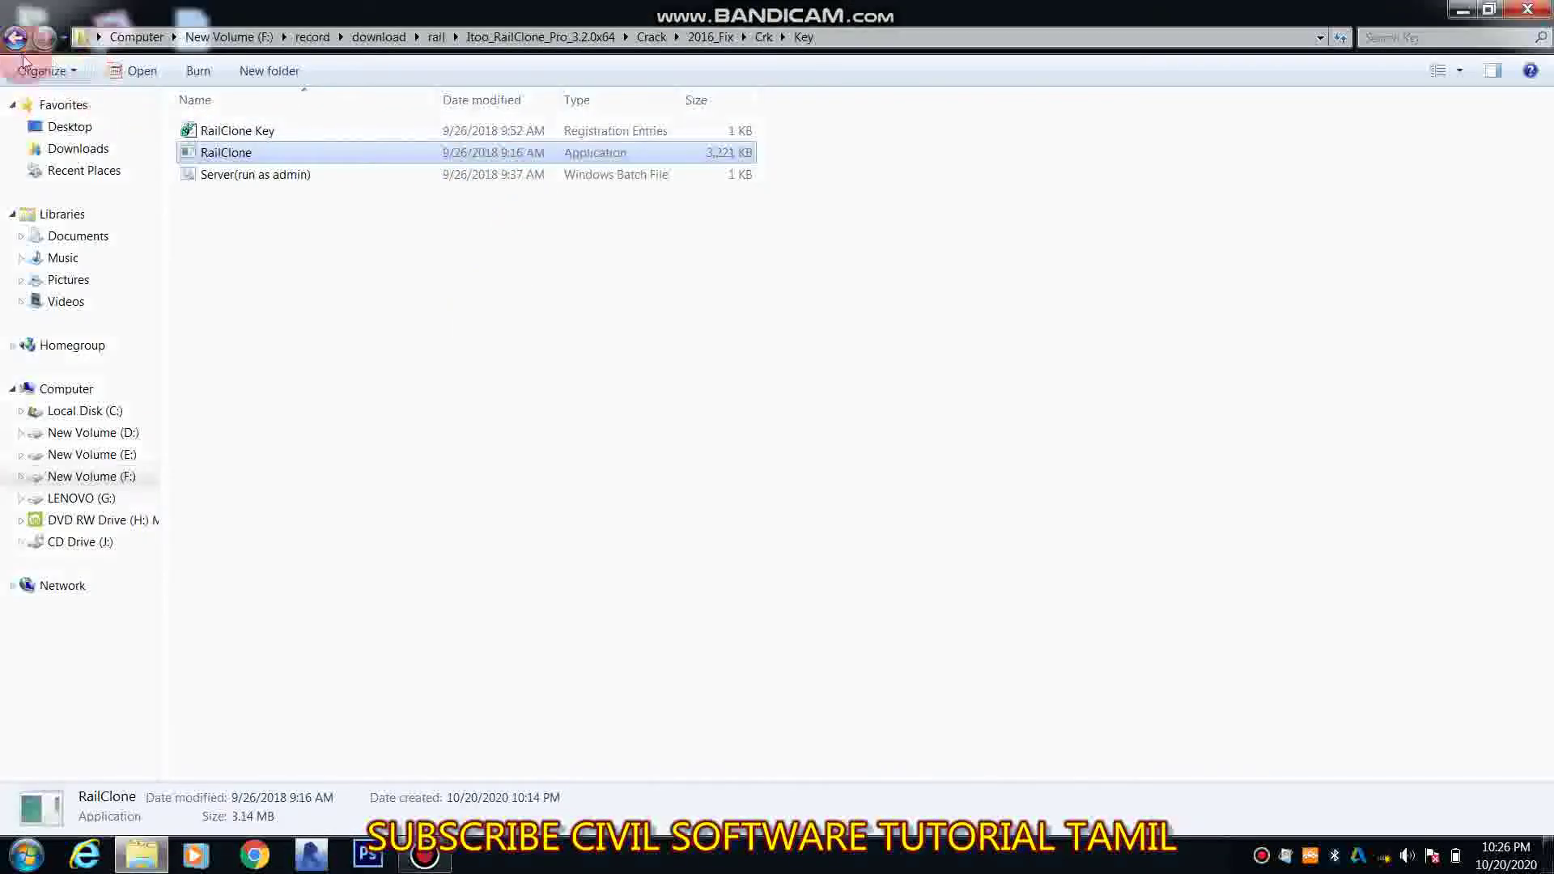
{"action": "left_click", "coordinate": [233, 154]}
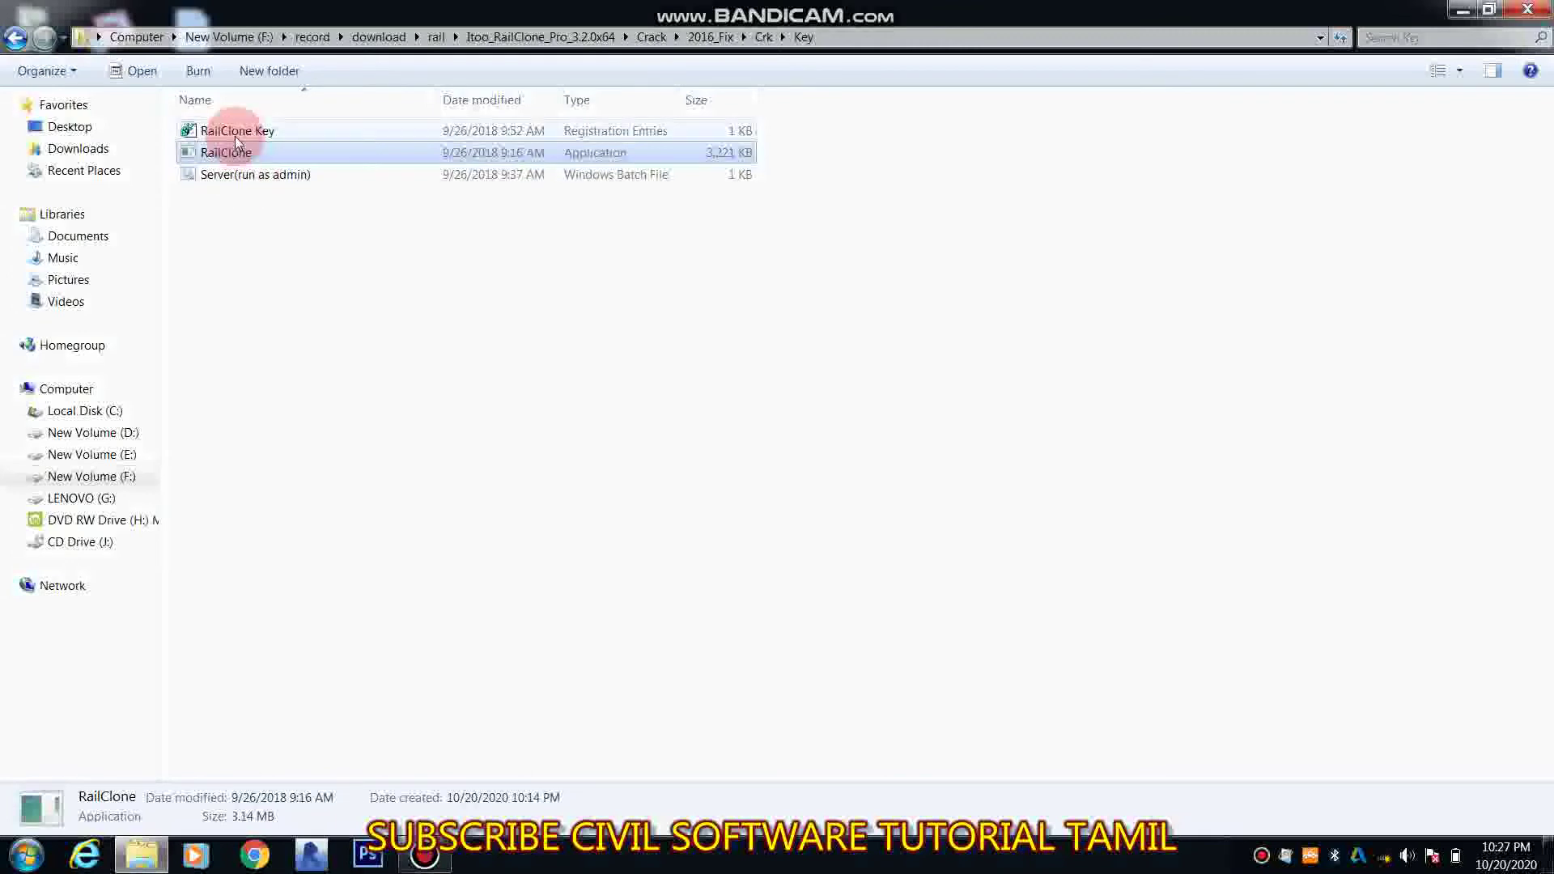
{"action": "left_click", "coordinate": [9, 40]}
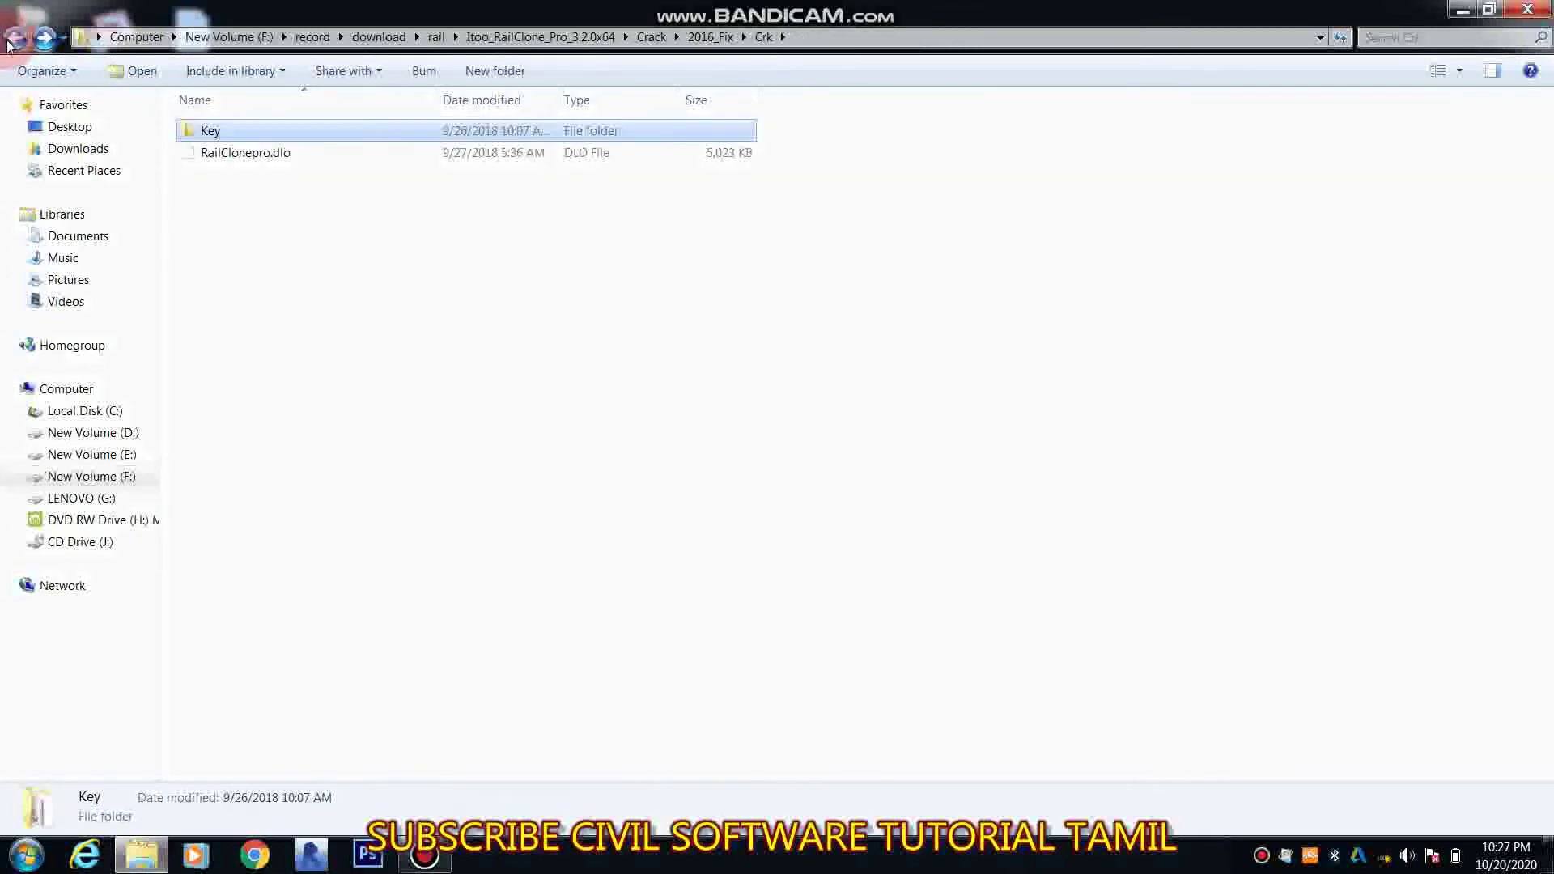
{"action": "left_click", "coordinate": [15, 38]}
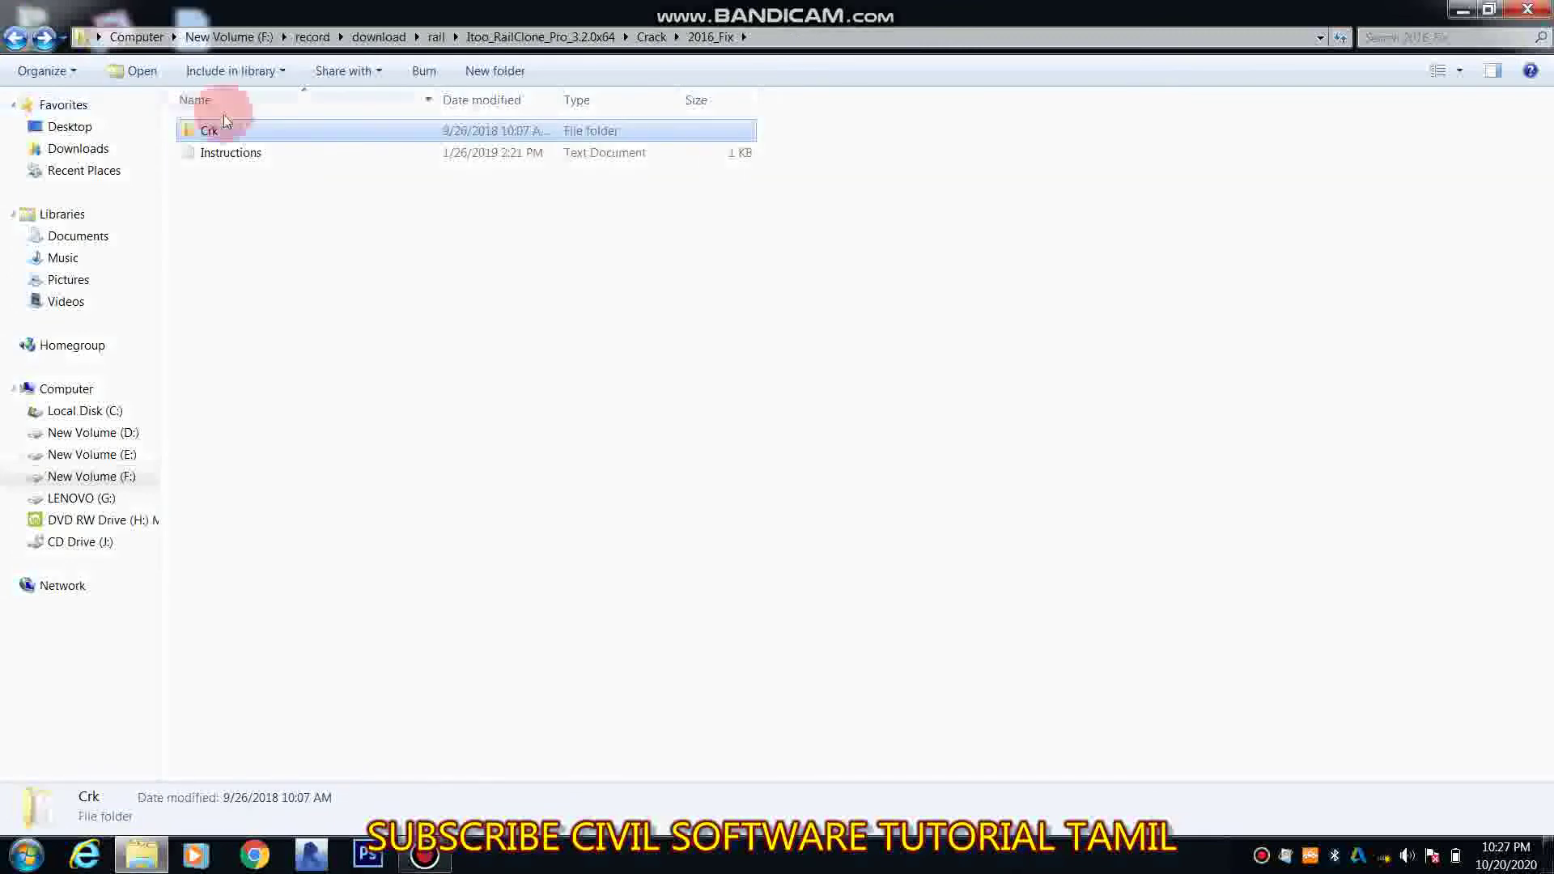
{"action": "left_click", "coordinate": [29, 865]}
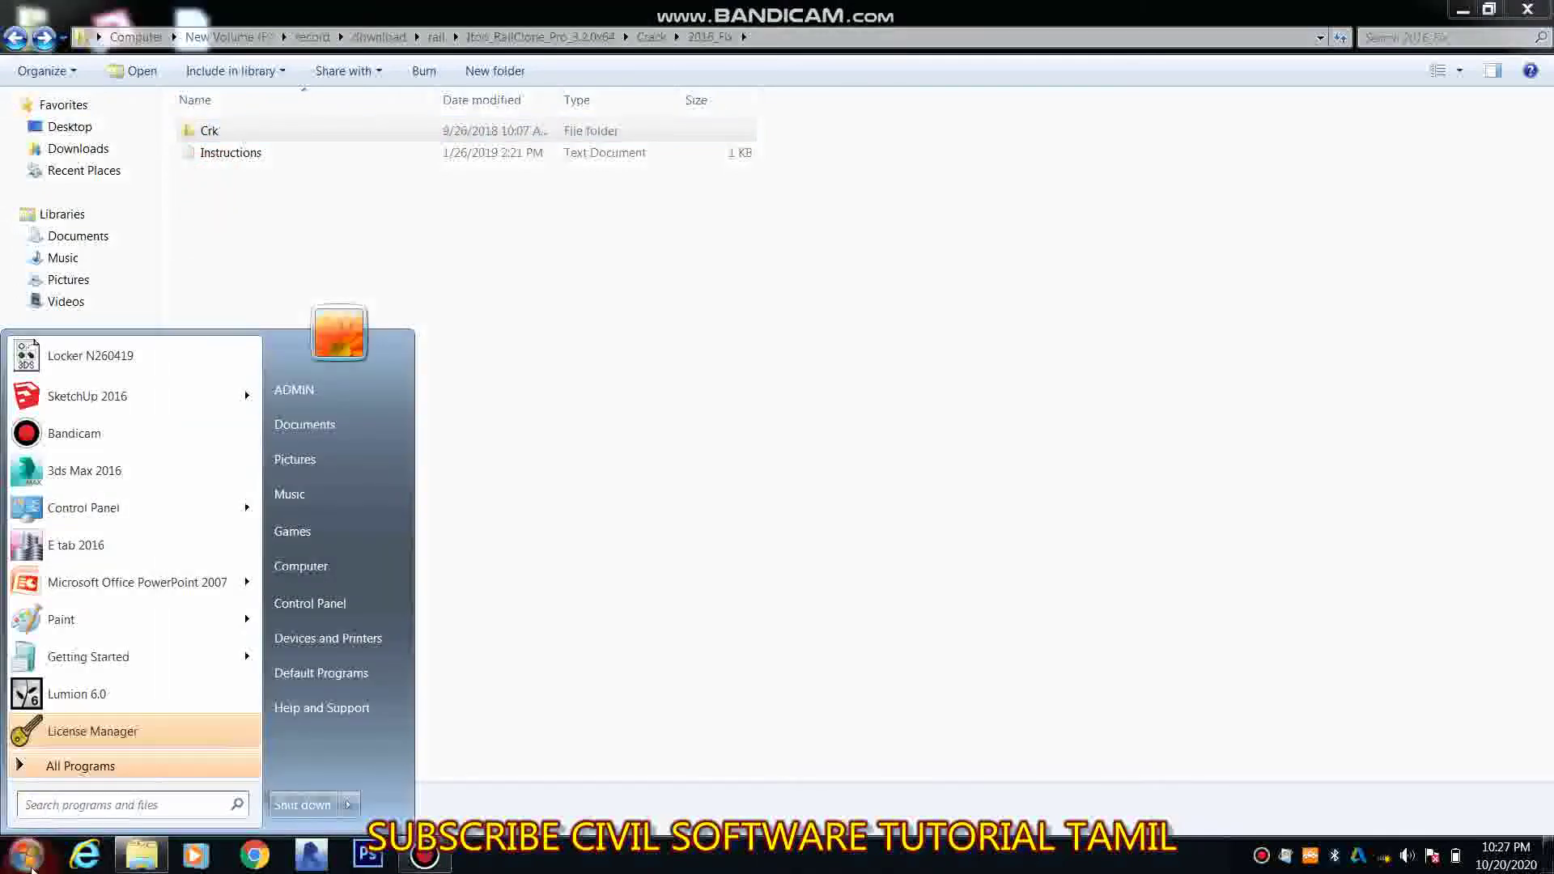
Open Services, locate RailCloneService, and open the Instructions text file maximized
{"action": "type", "text": "servic"}
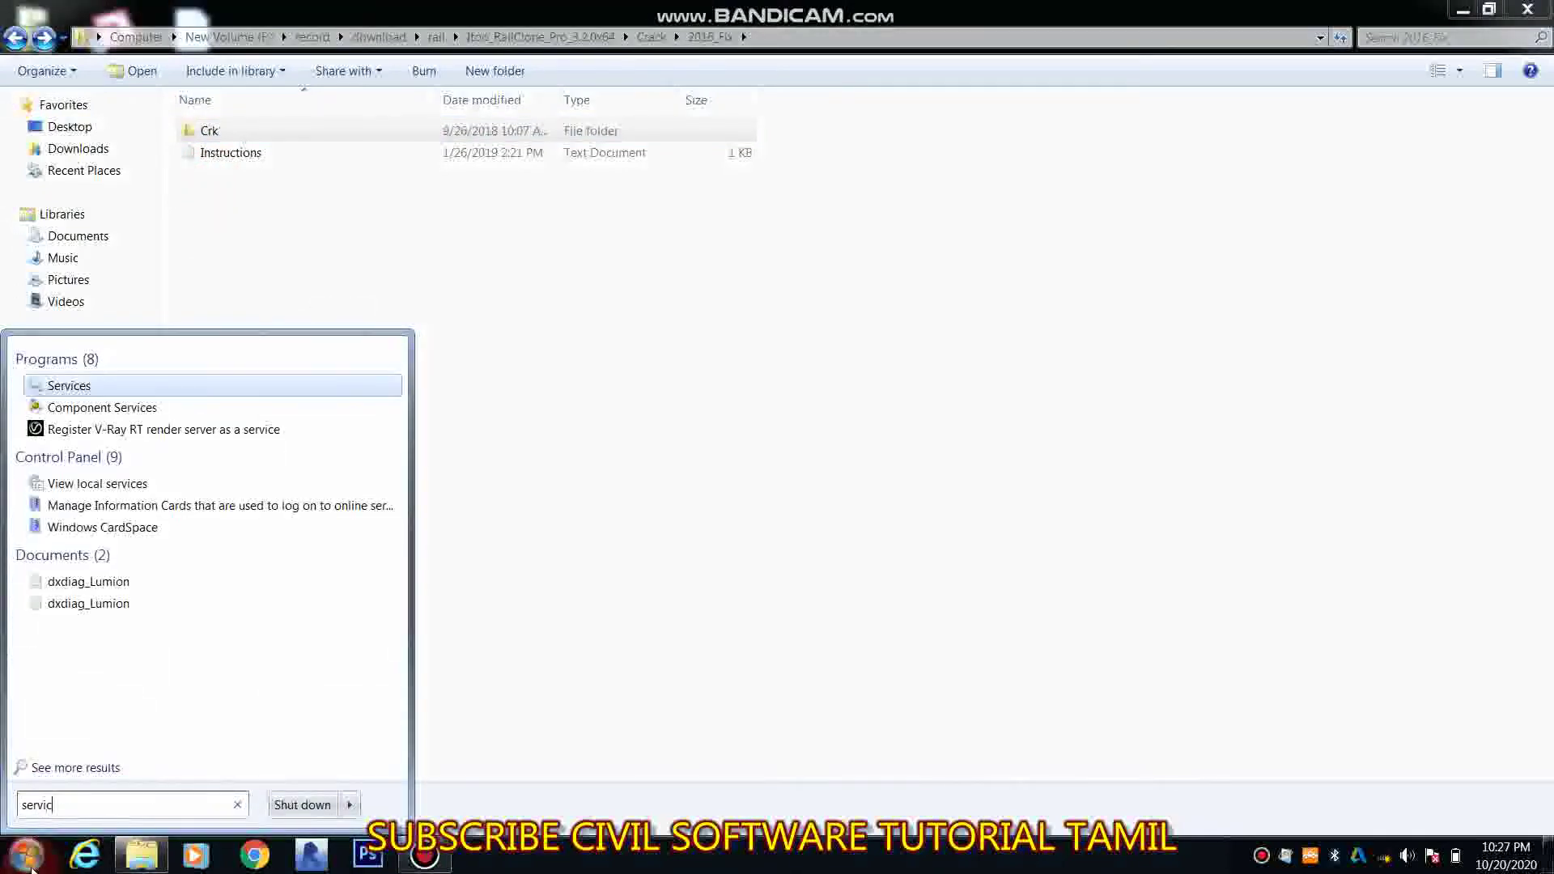
{"action": "type", "text": "es"}
{"action": "key", "text": "Return"}
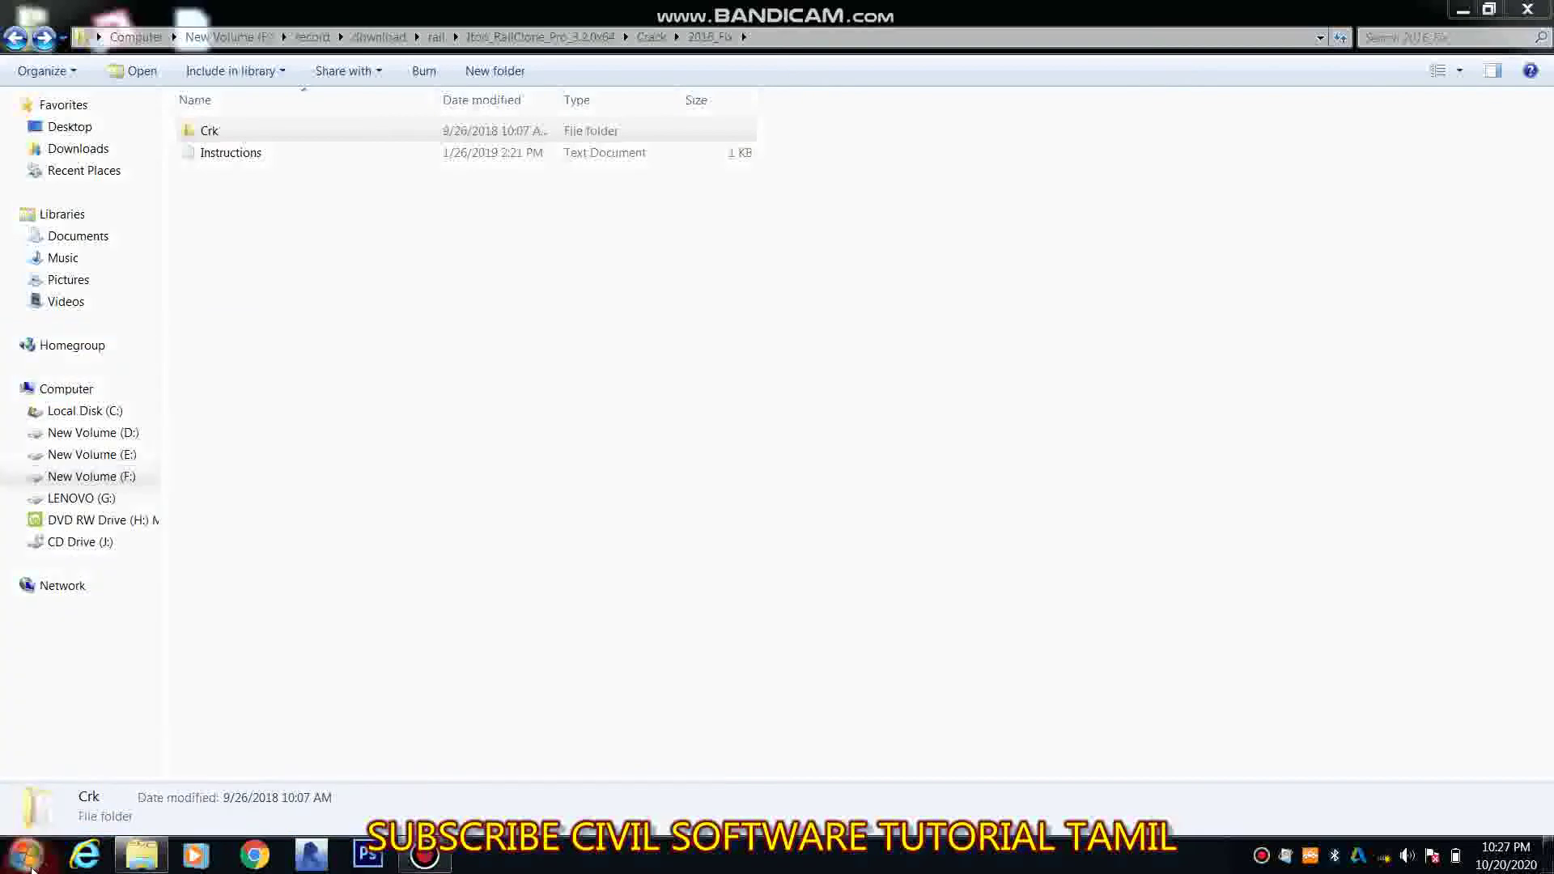
{"action": "left_click", "coordinate": [435, 397]}
{"action": "key", "text": "r"}
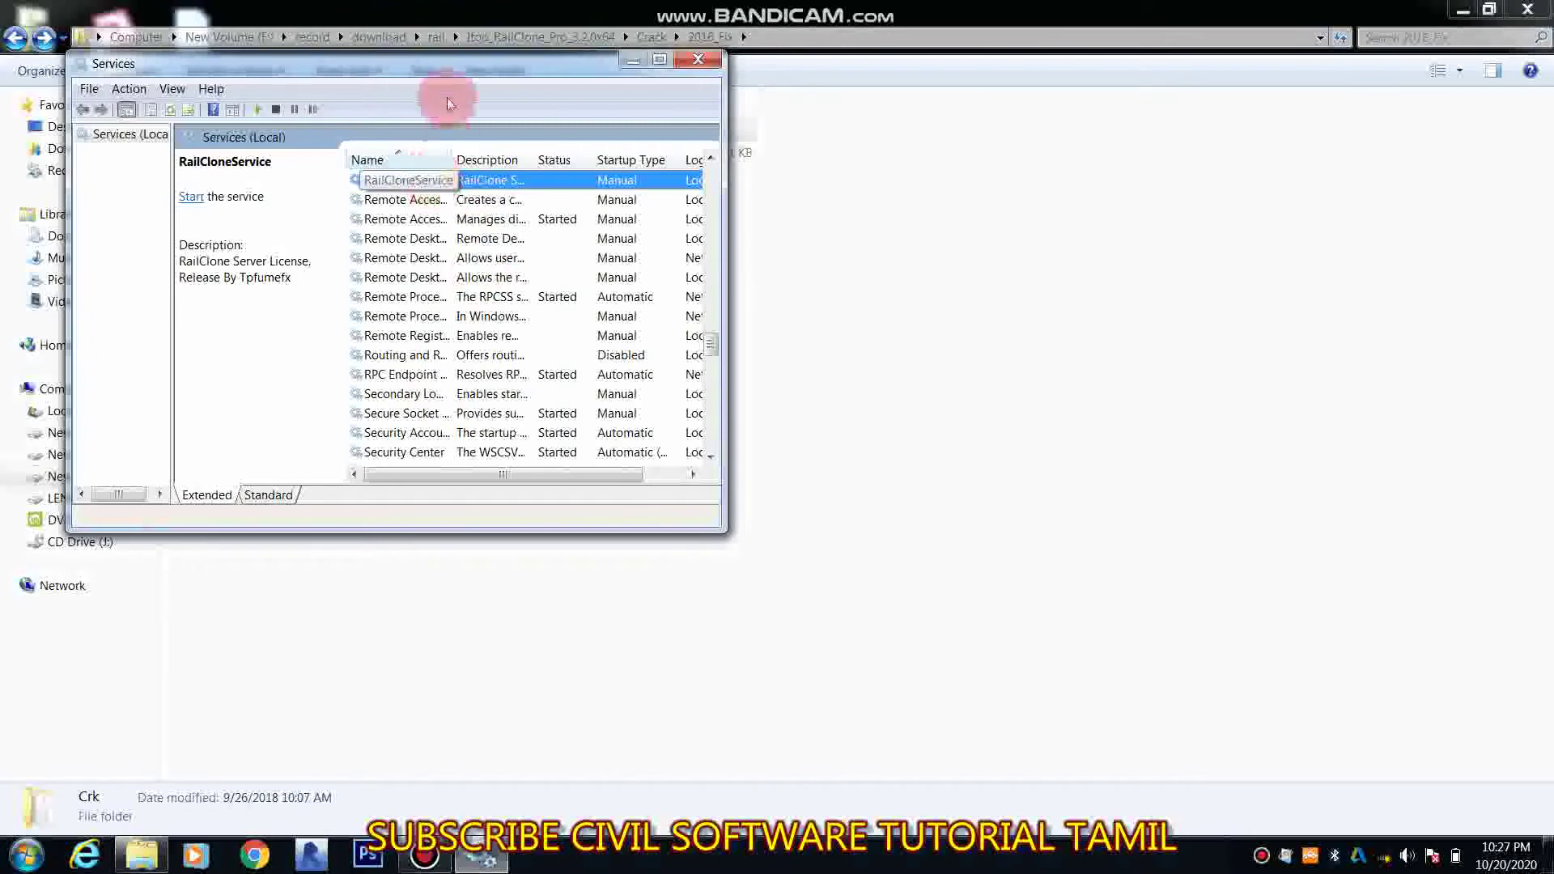
{"action": "left_click_drag", "start_coordinate": [468, 57], "coordinate": [767, 192]}
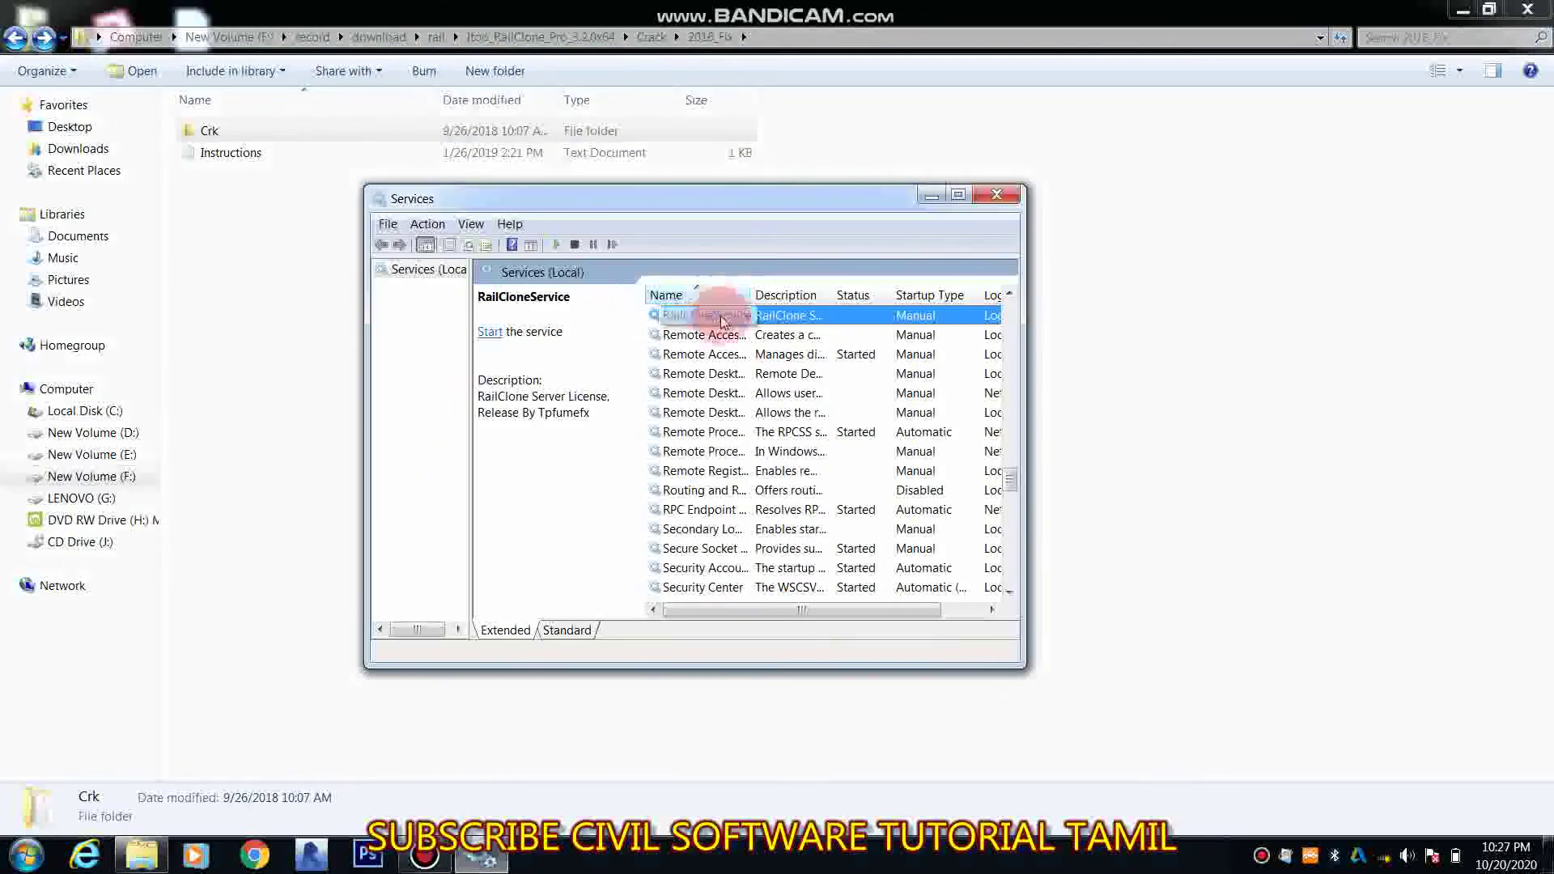
{"action": "double_click", "coordinate": [208, 153]}
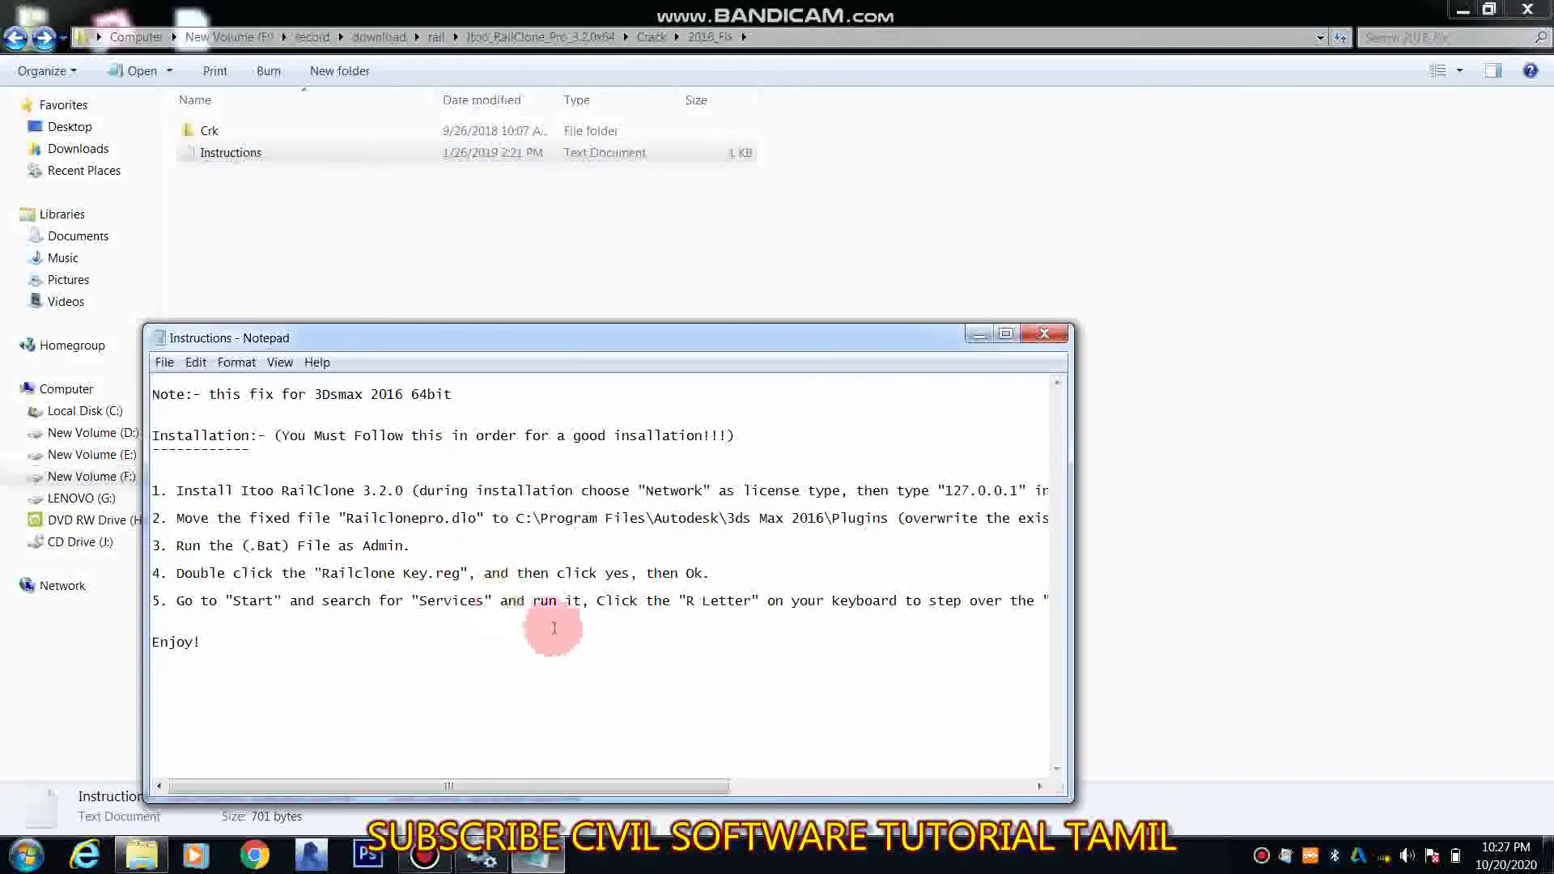
{"action": "left_click", "coordinate": [1006, 333]}
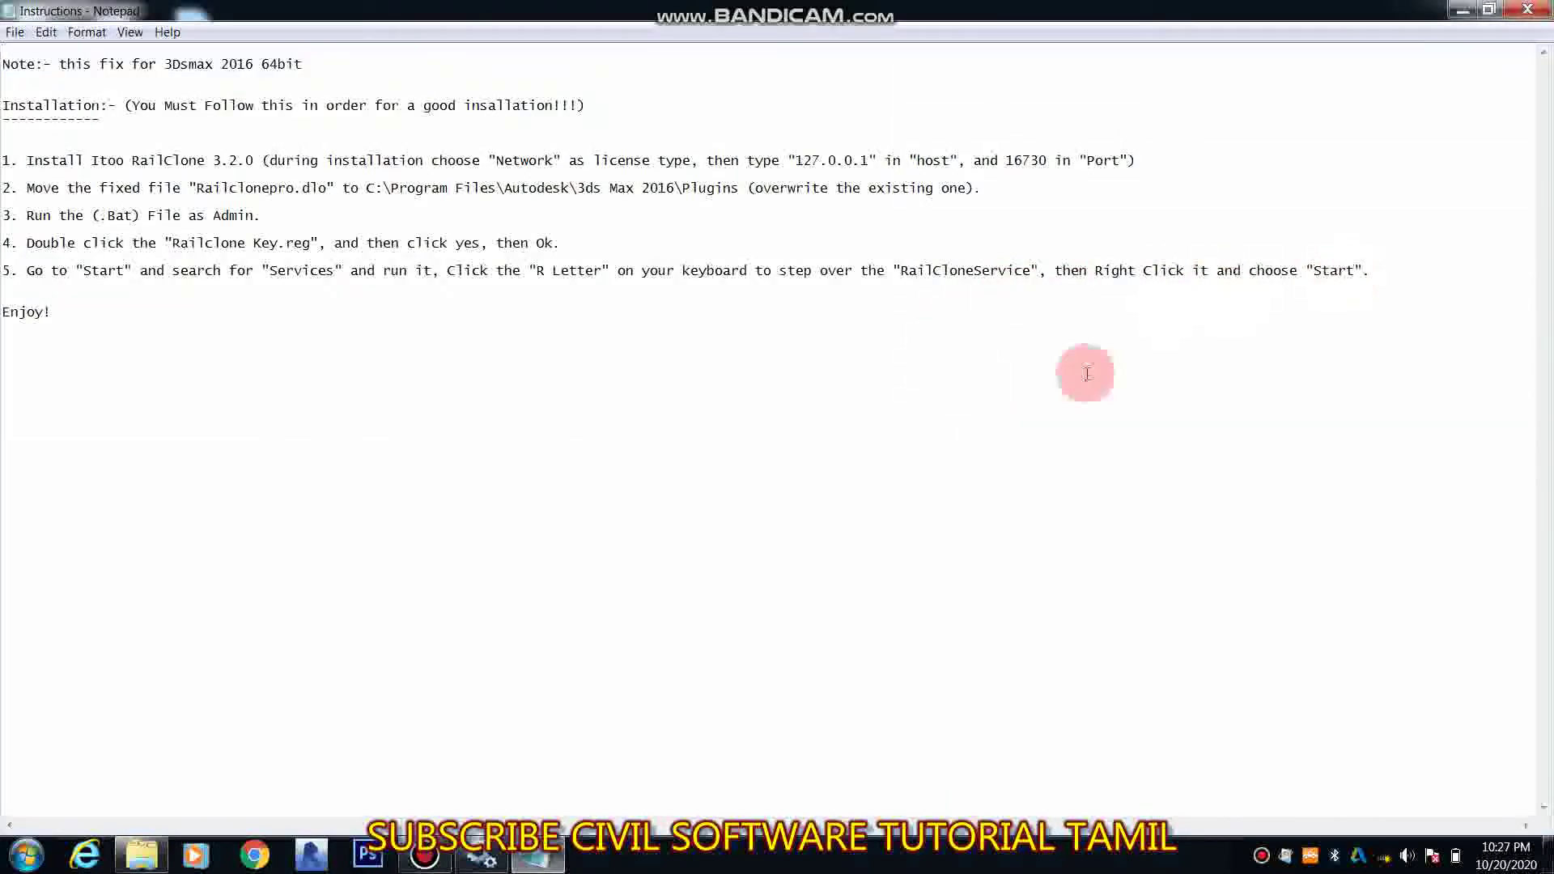
Try starting RailCloneService twice, dismiss both Error 2 failures, and close Services
{"action": "left_click", "coordinate": [482, 857]}
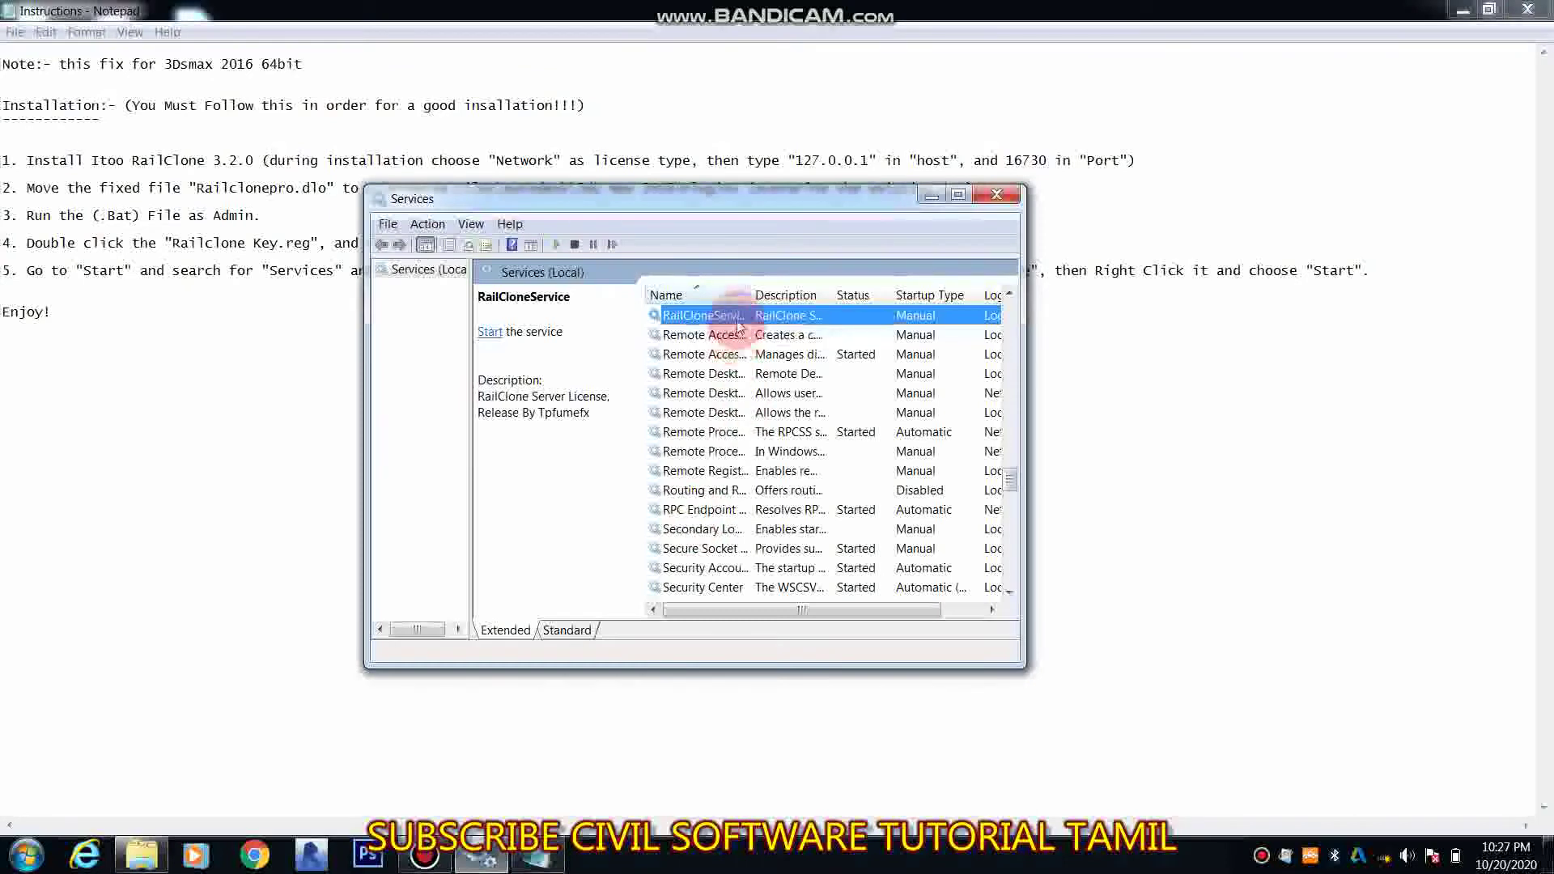
{"action": "right_click", "coordinate": [738, 327]}
{"action": "left_click", "coordinate": [767, 333]}
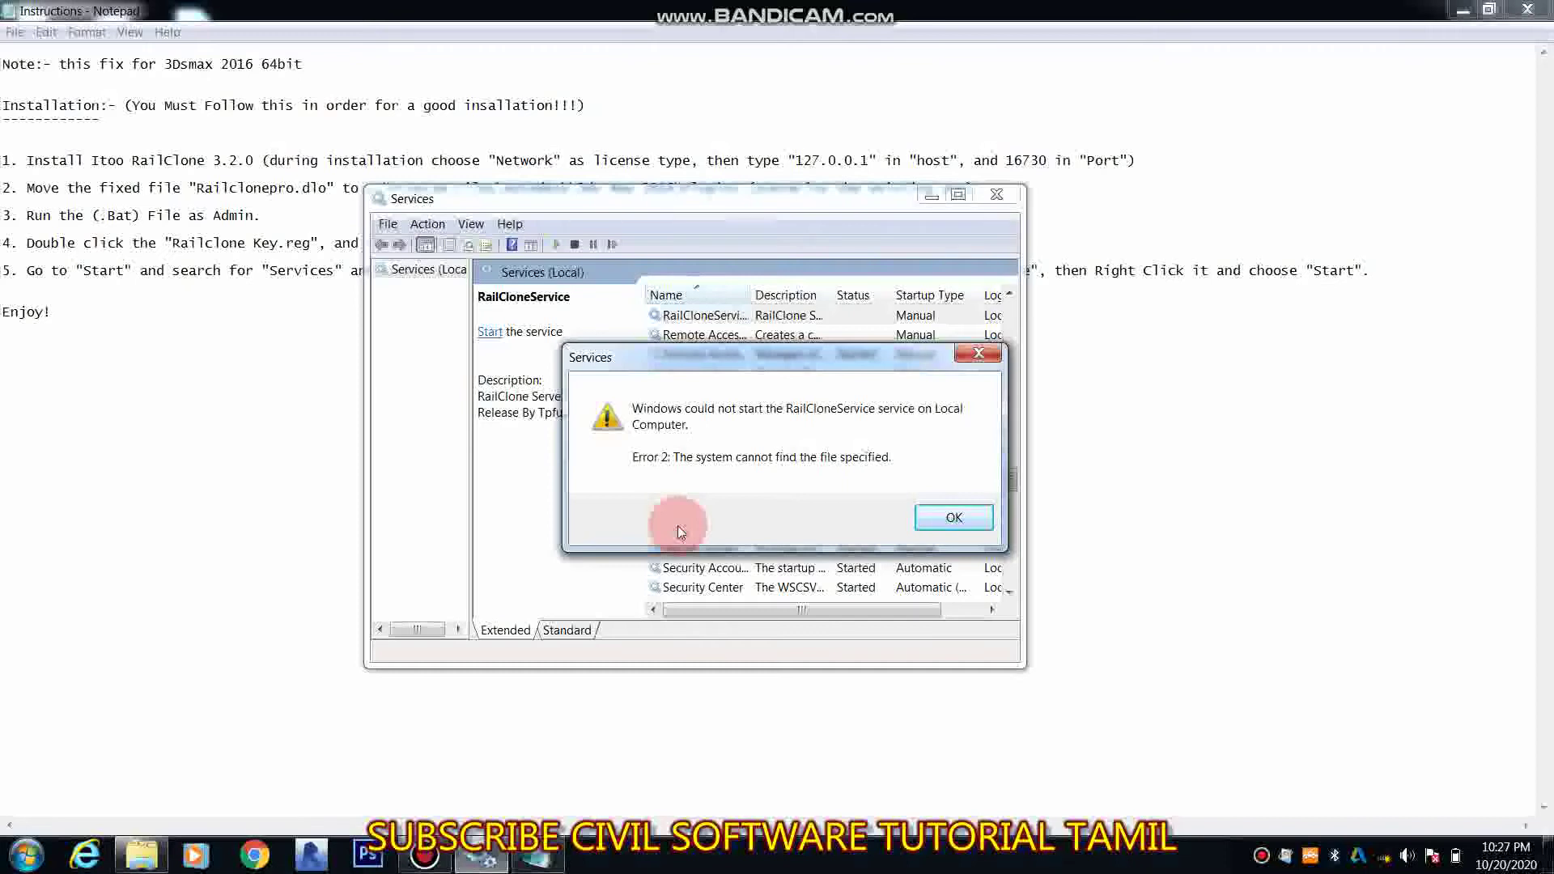
{"action": "left_click", "coordinate": [949, 518]}
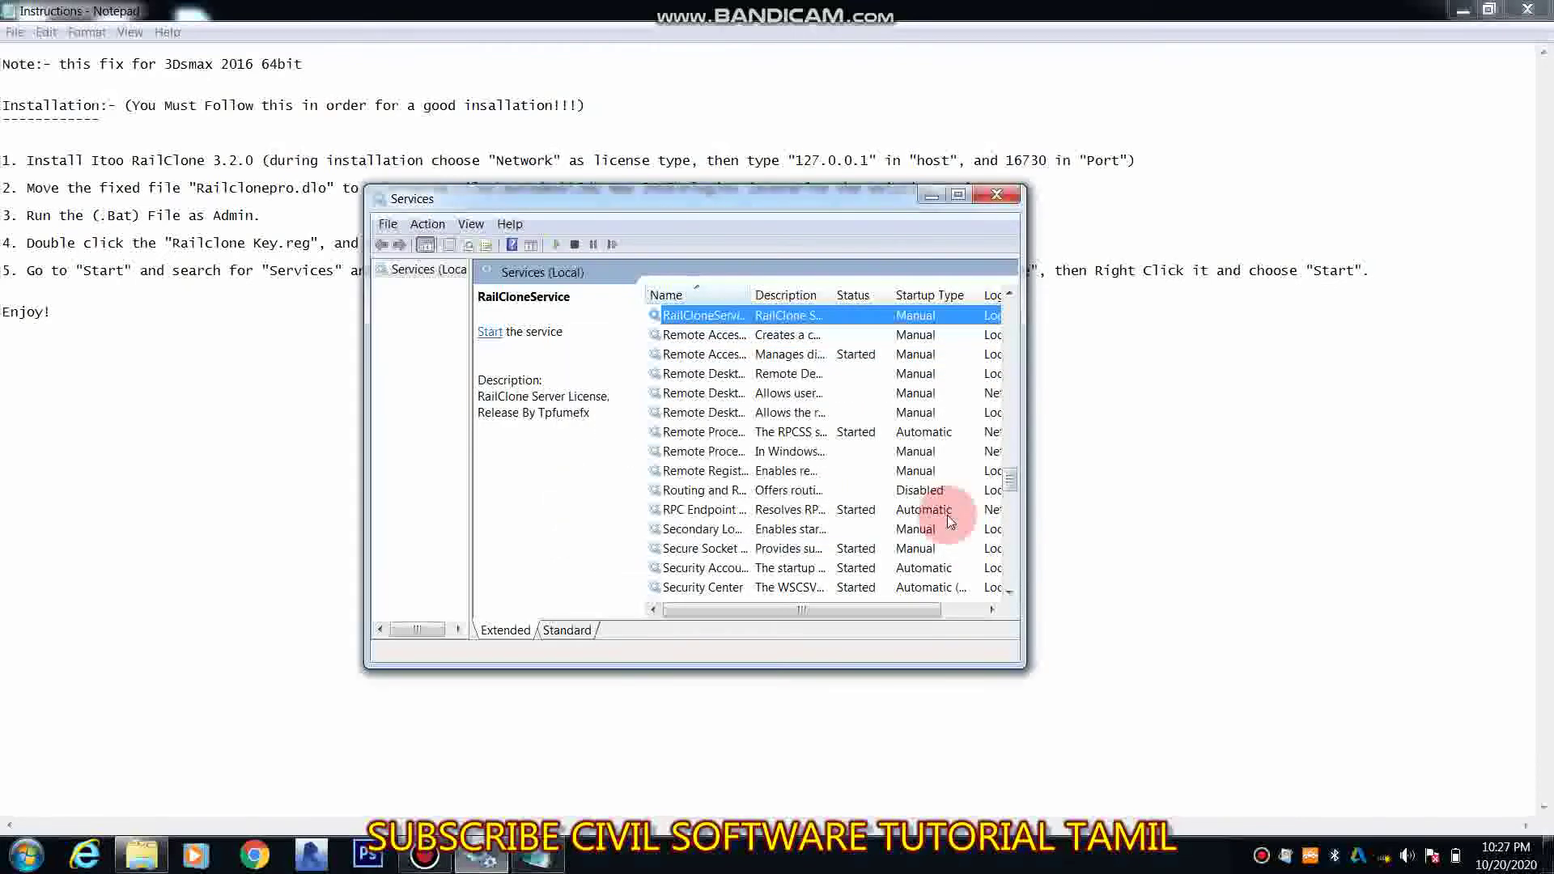
{"action": "right_click", "coordinate": [824, 326]}
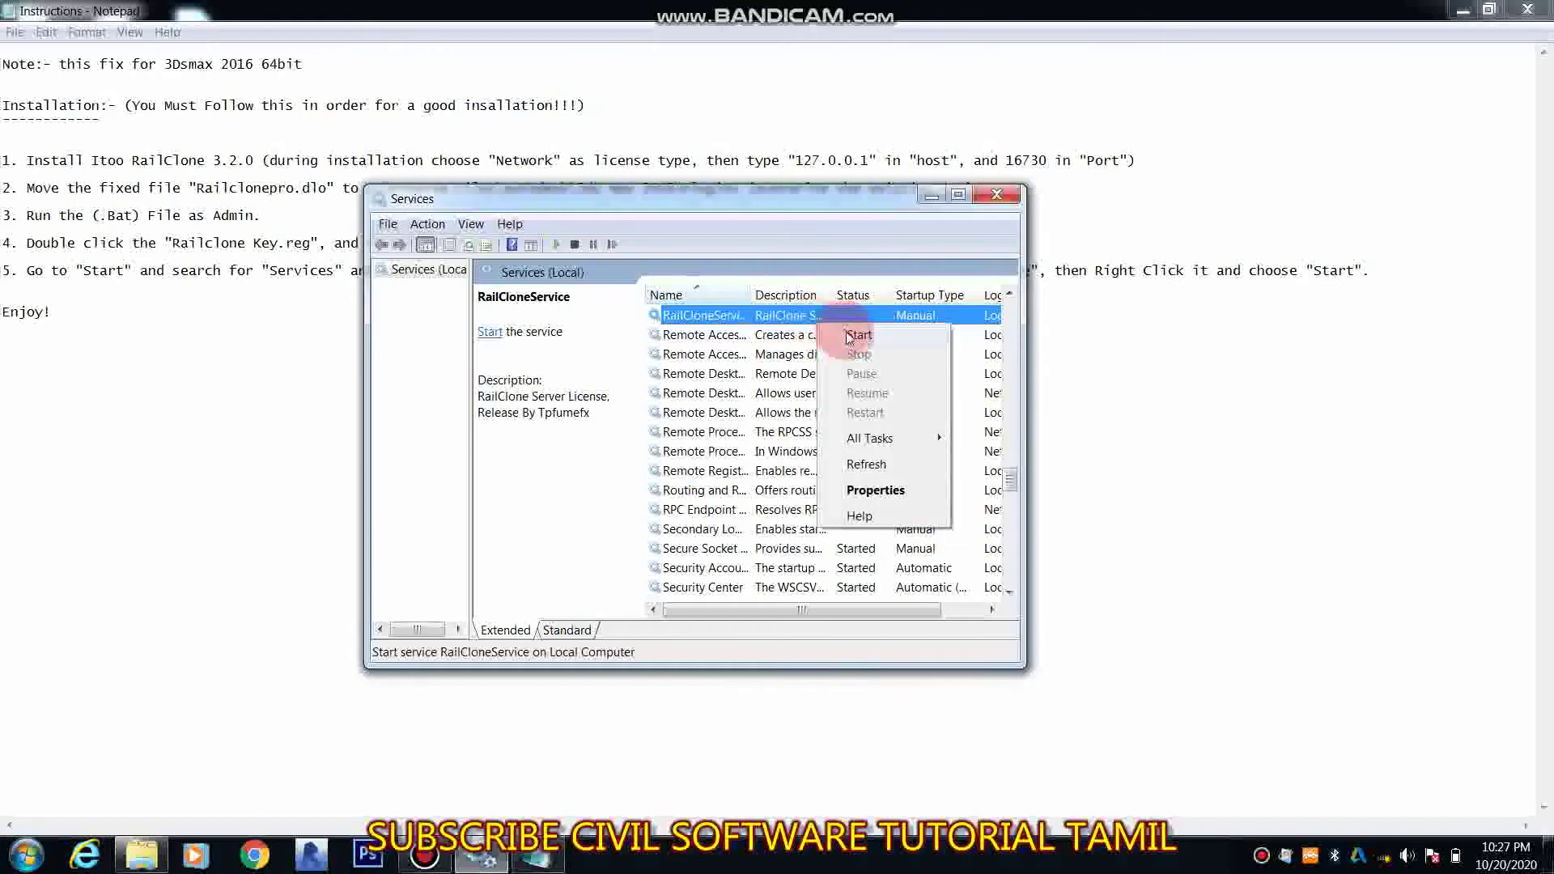
{"action": "left_click", "coordinate": [848, 338]}
{"action": "left_click", "coordinate": [954, 517]}
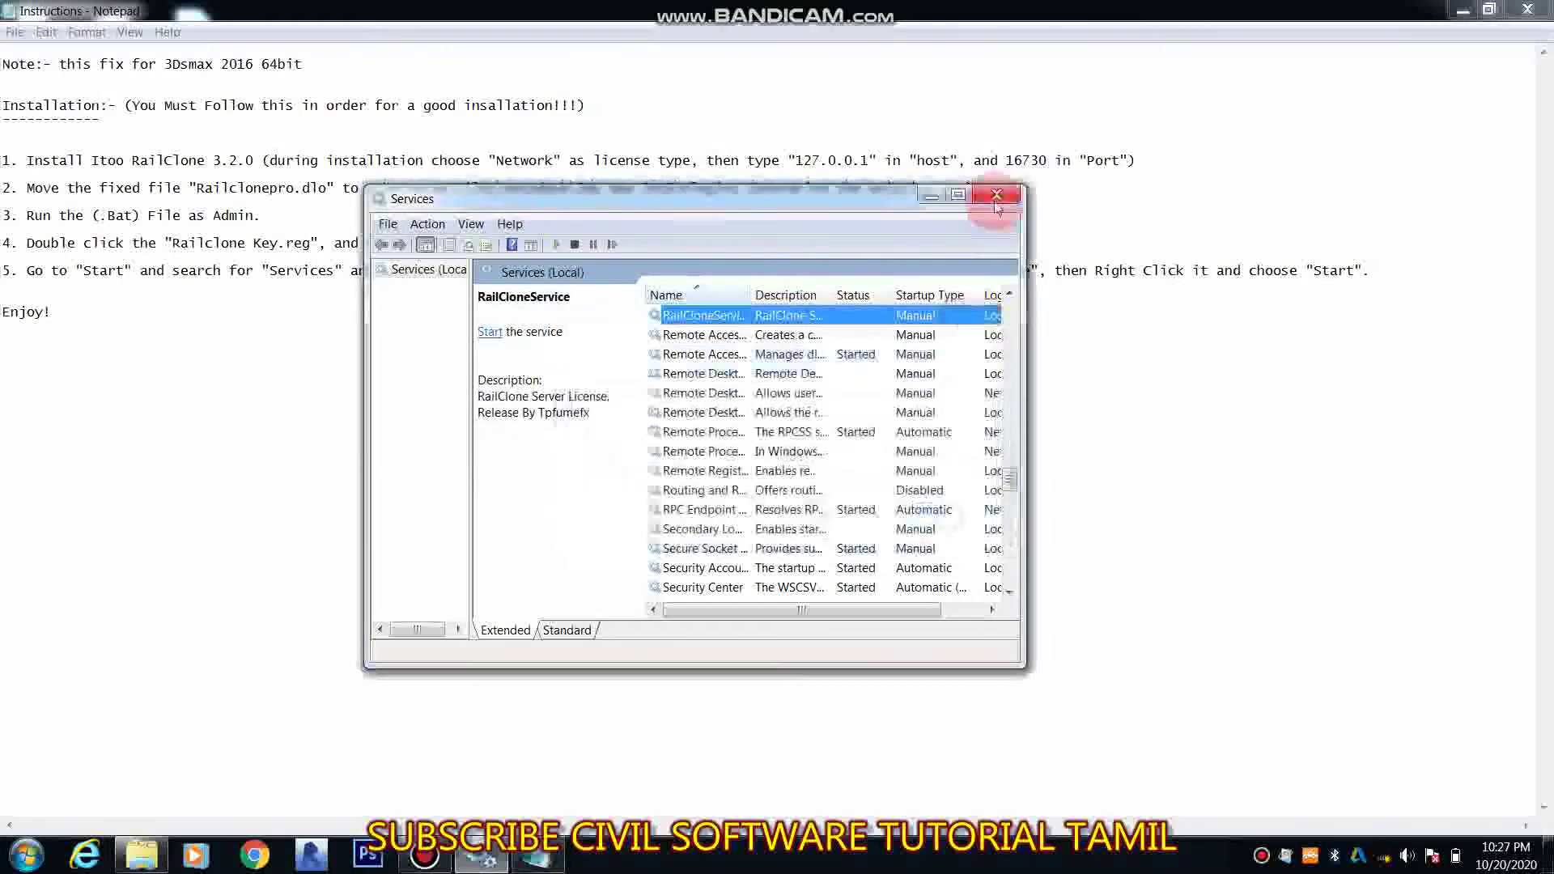
{"action": "left_click", "coordinate": [1006, 205]}
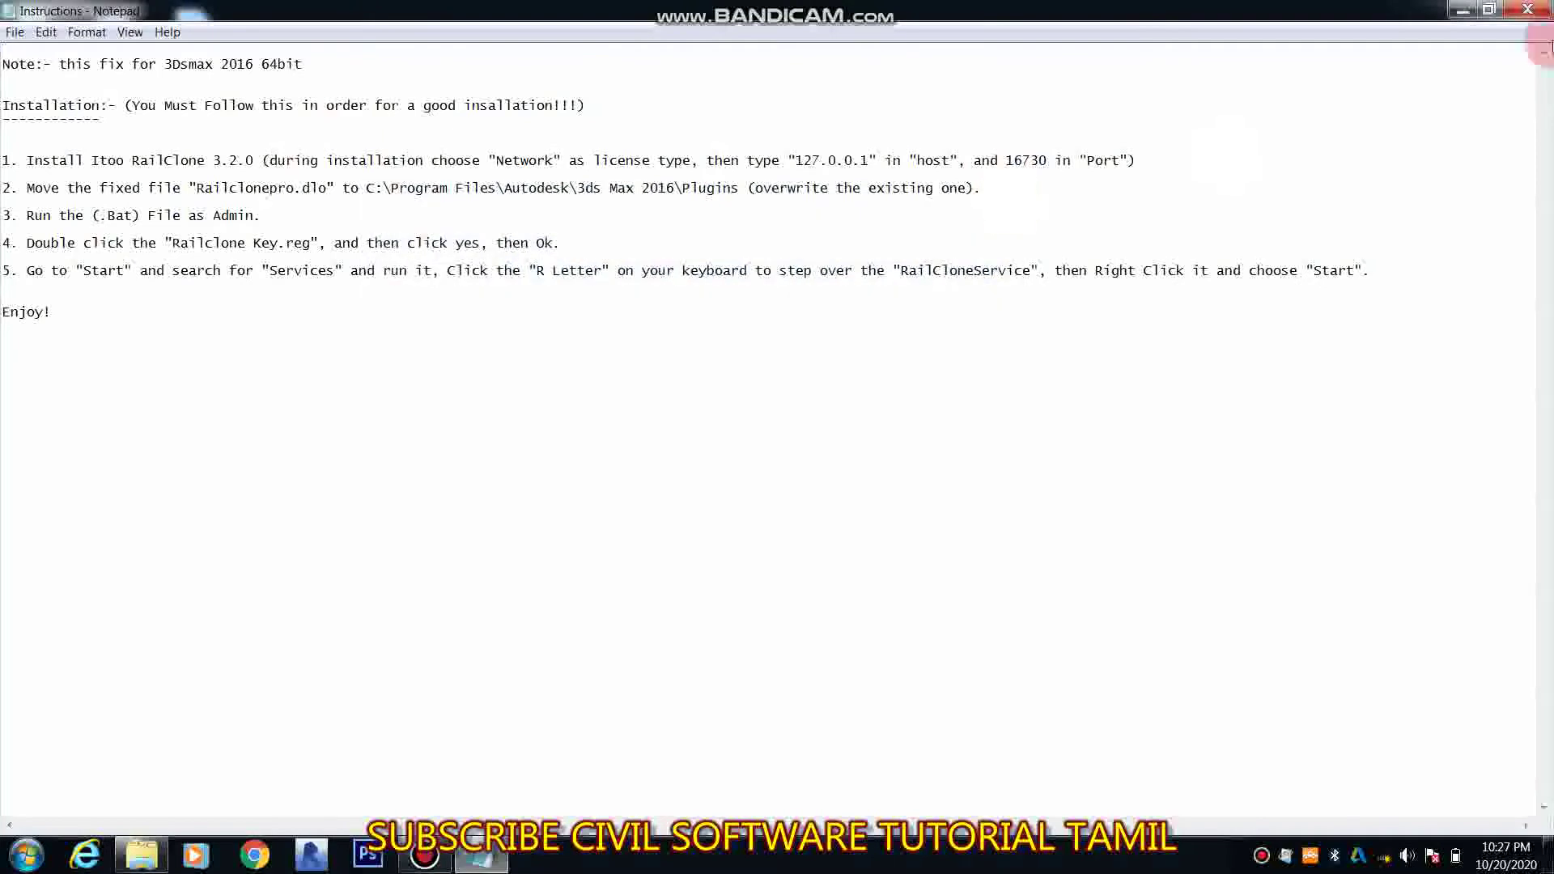
Close the instructions and copy the patched RailClonepro.dlo from the Crk folder
{"action": "left_click", "coordinate": [1528, 10]}
{"action": "left_click", "coordinate": [333, 157]}
{"action": "left_click", "coordinate": [217, 130]}
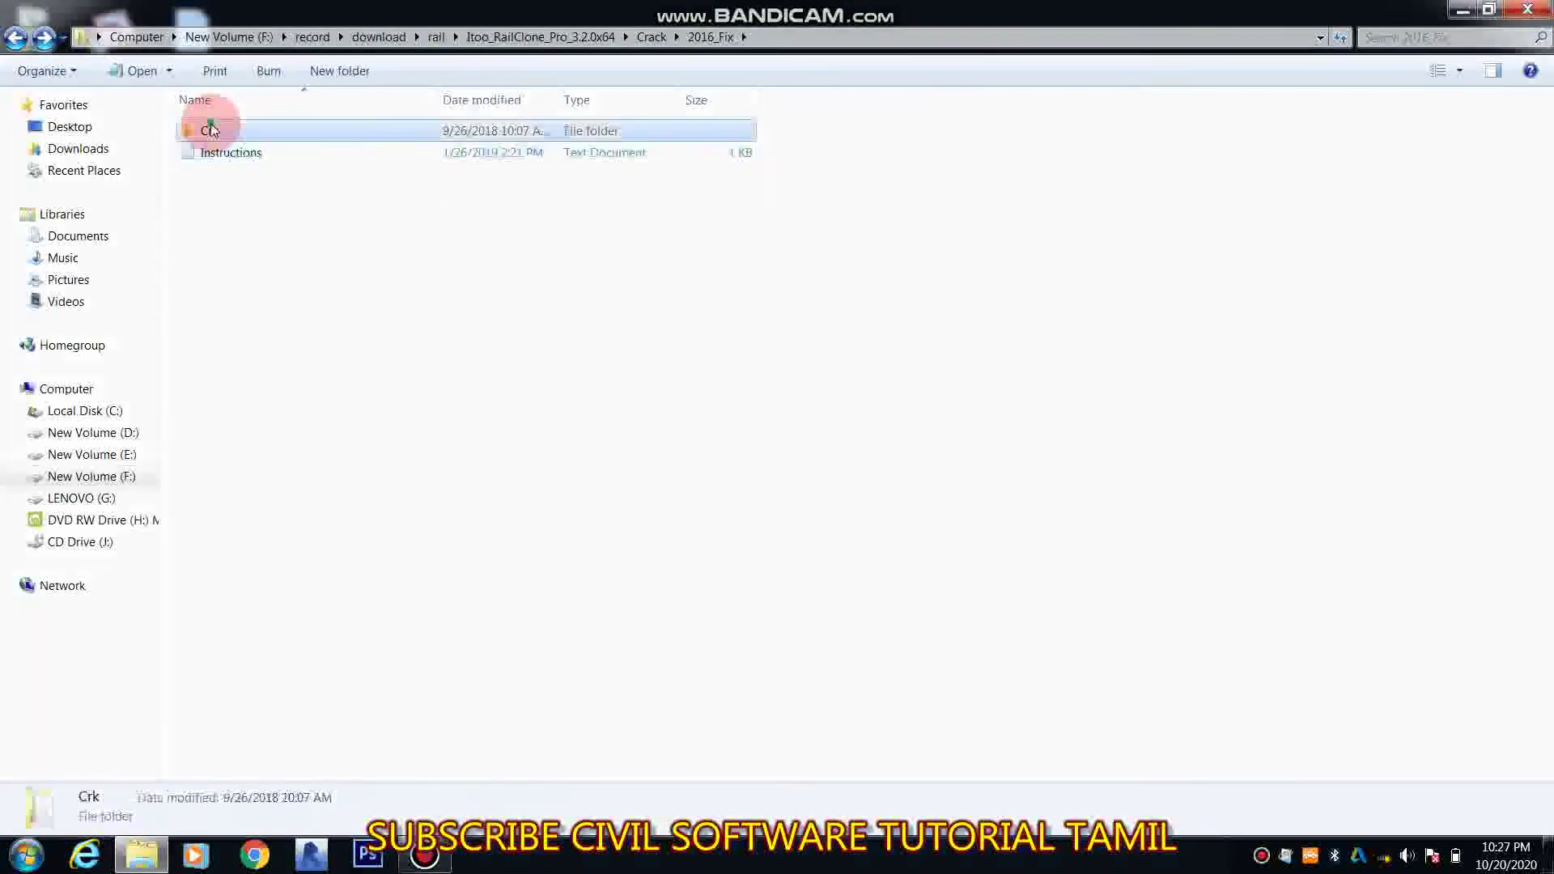
{"action": "left_click", "coordinate": [233, 162]}
{"action": "right_click", "coordinate": [230, 160]}
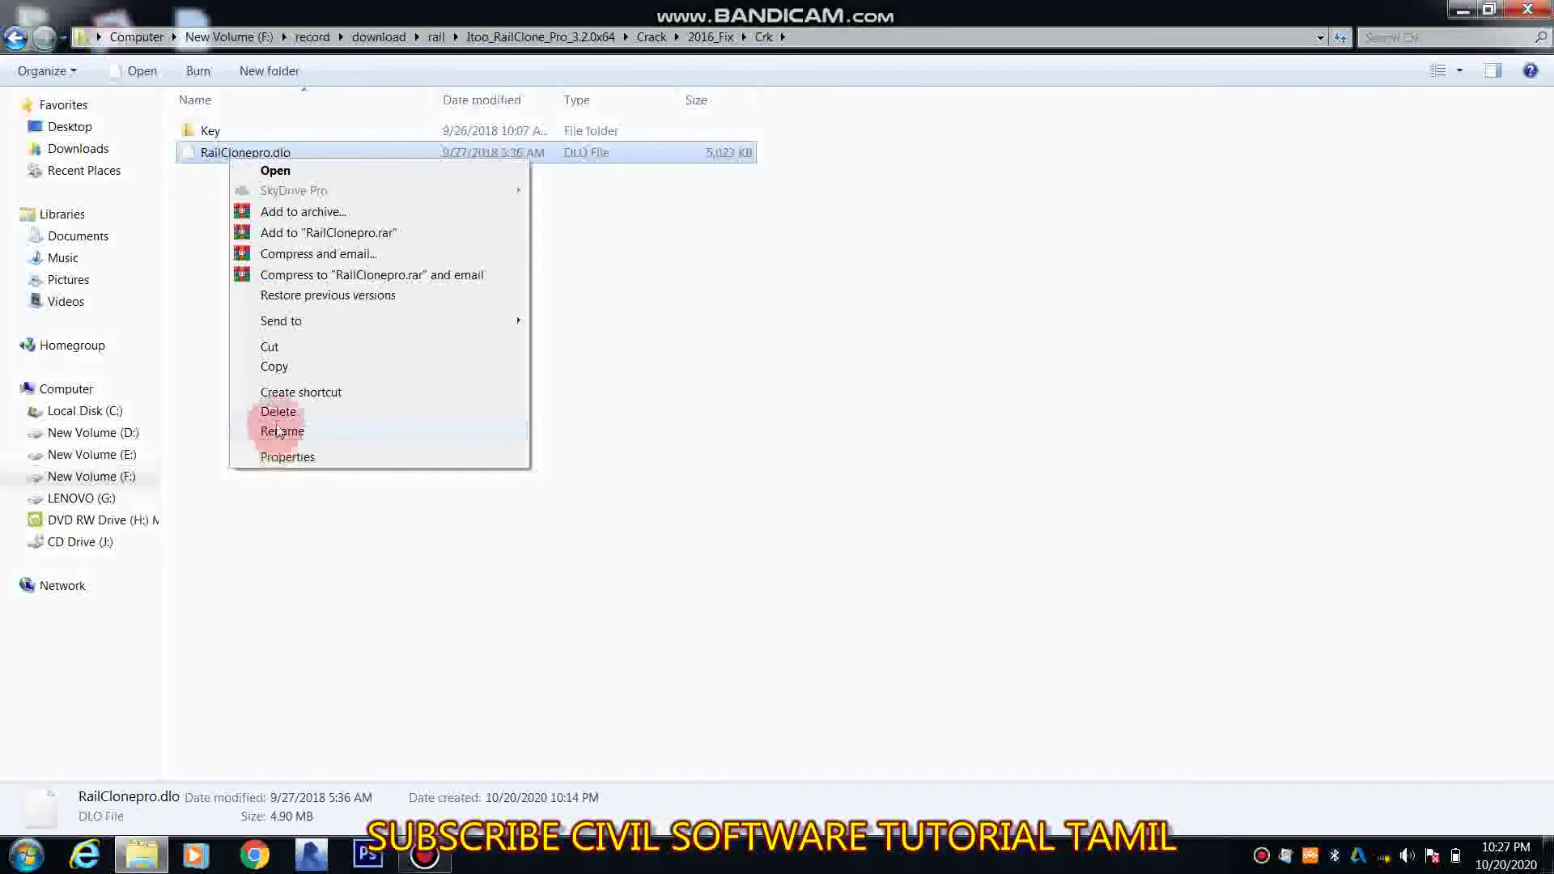
{"action": "left_click", "coordinate": [277, 377]}
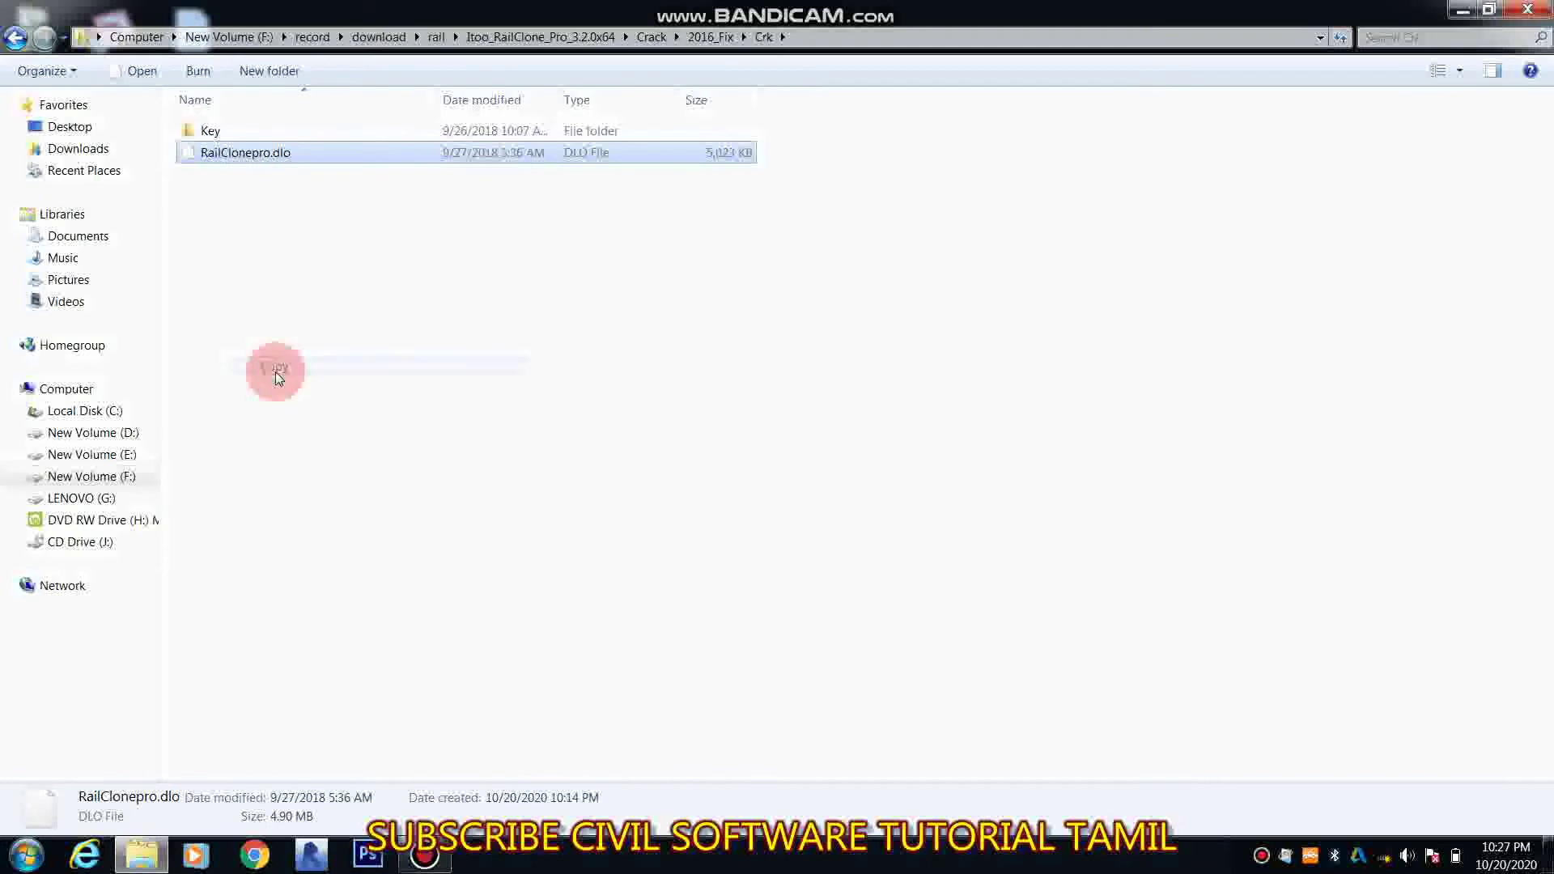
Navigate to C:\Program Files\Autodesk\3ds Max 2016\plugins
{"action": "left_click", "coordinate": [1463, 10]}
{"action": "double_click", "coordinate": [38, 136]}
{"action": "double_click", "coordinate": [337, 152]}
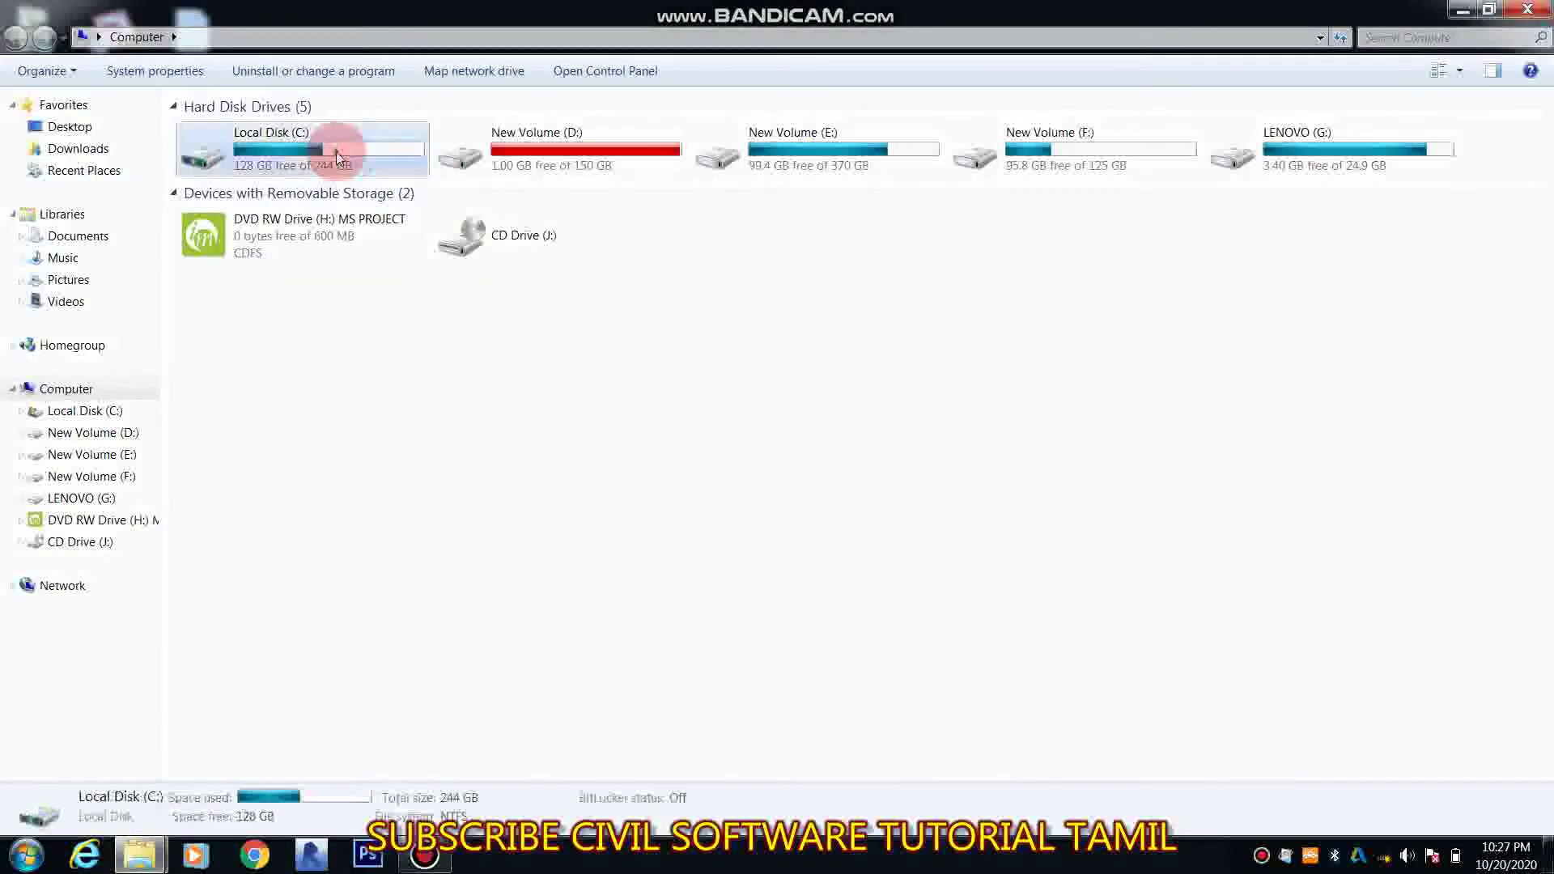
{"action": "double_click", "coordinate": [258, 218]}
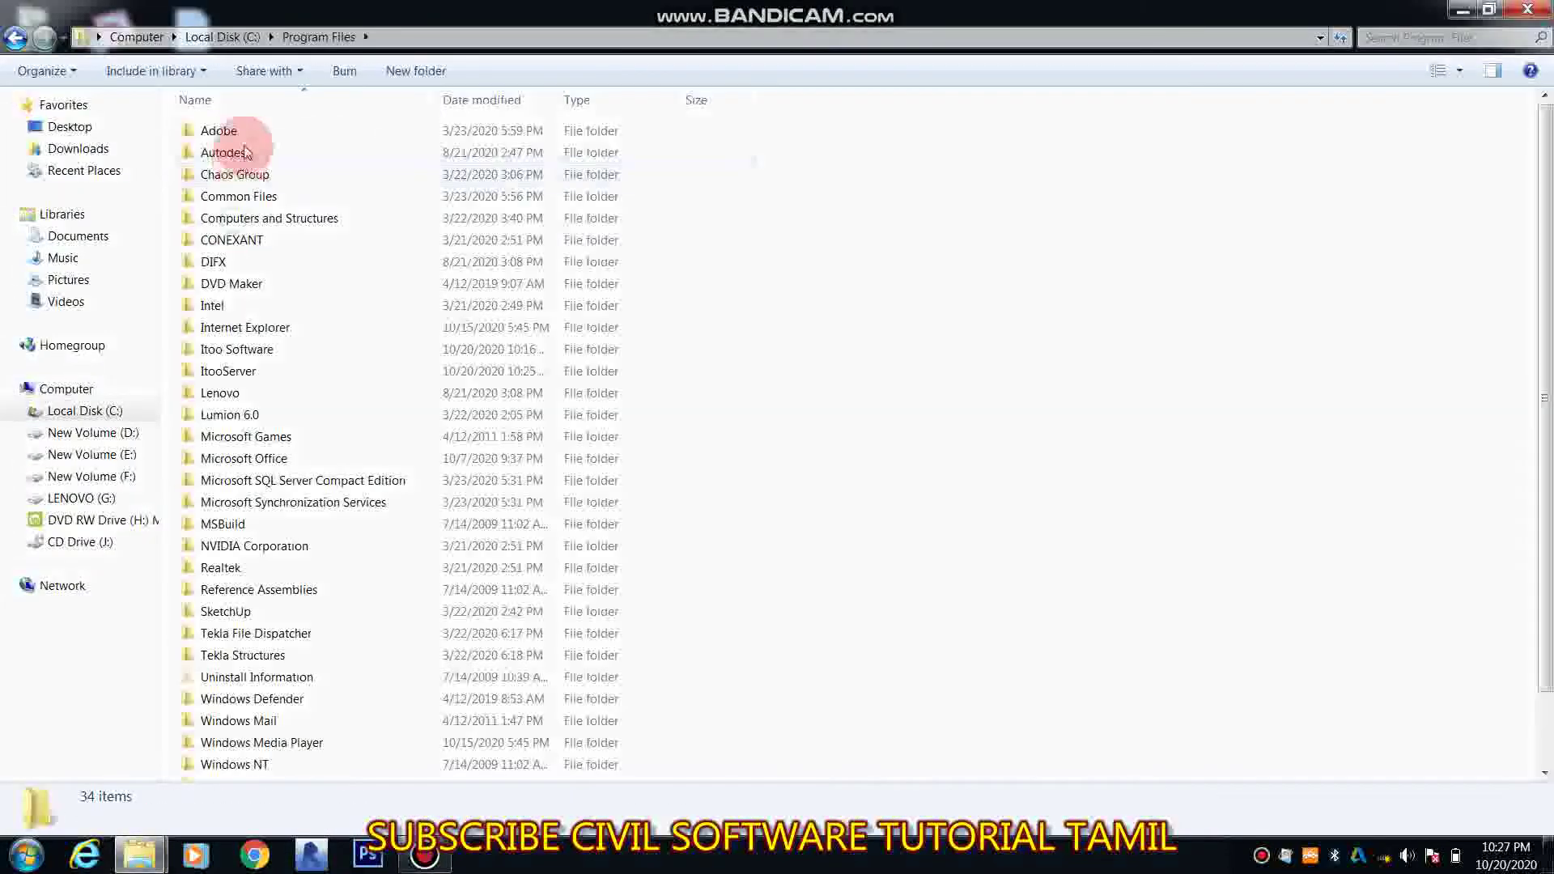
{"action": "double_click", "coordinate": [247, 154]}
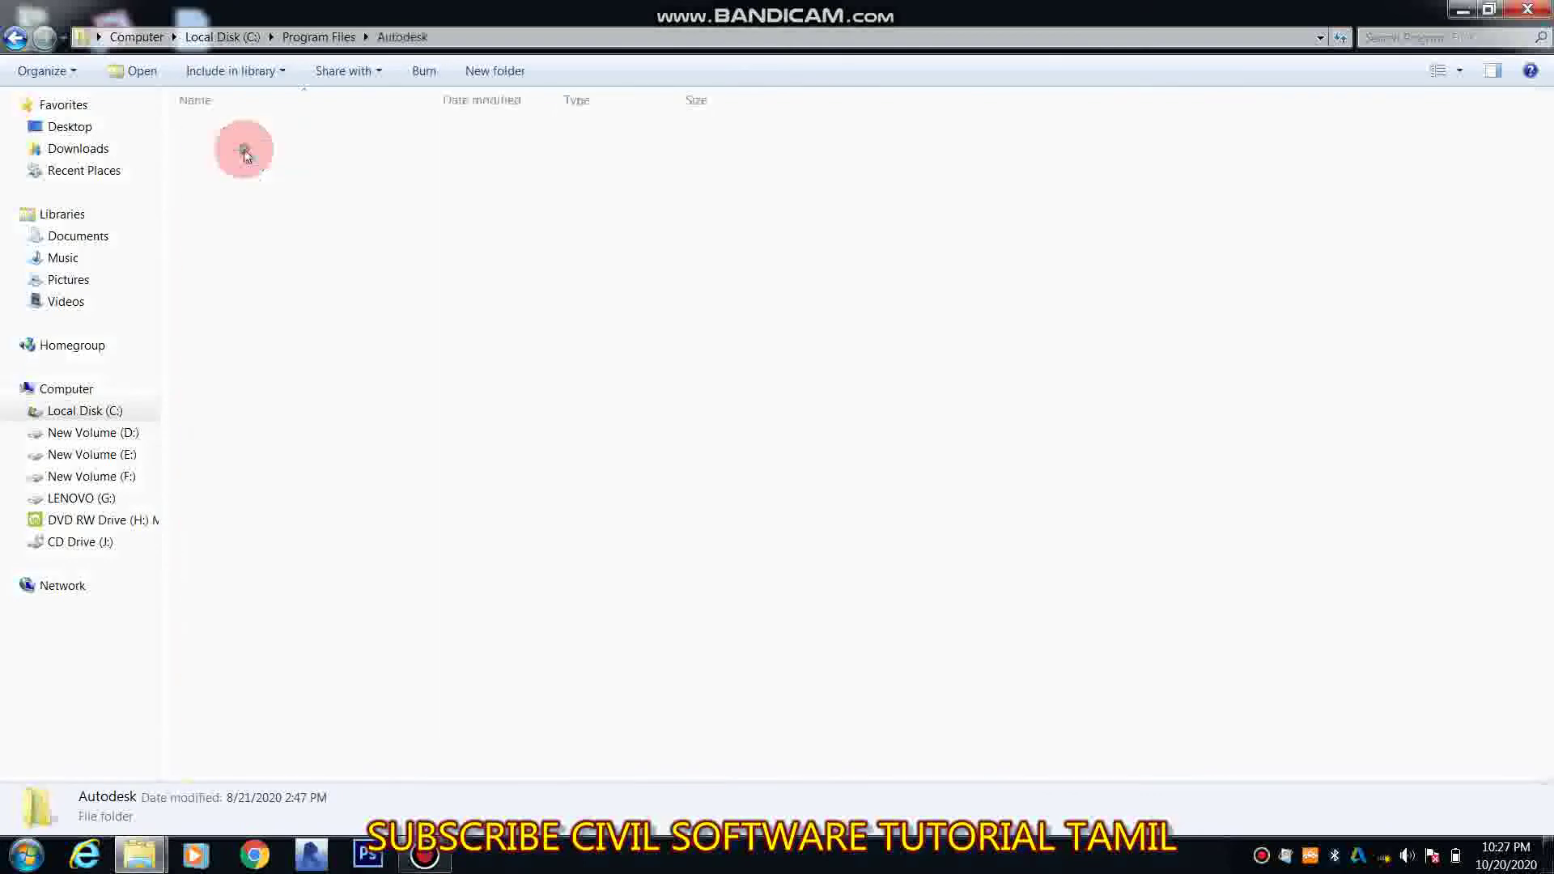
{"action": "double_click", "coordinate": [245, 133]}
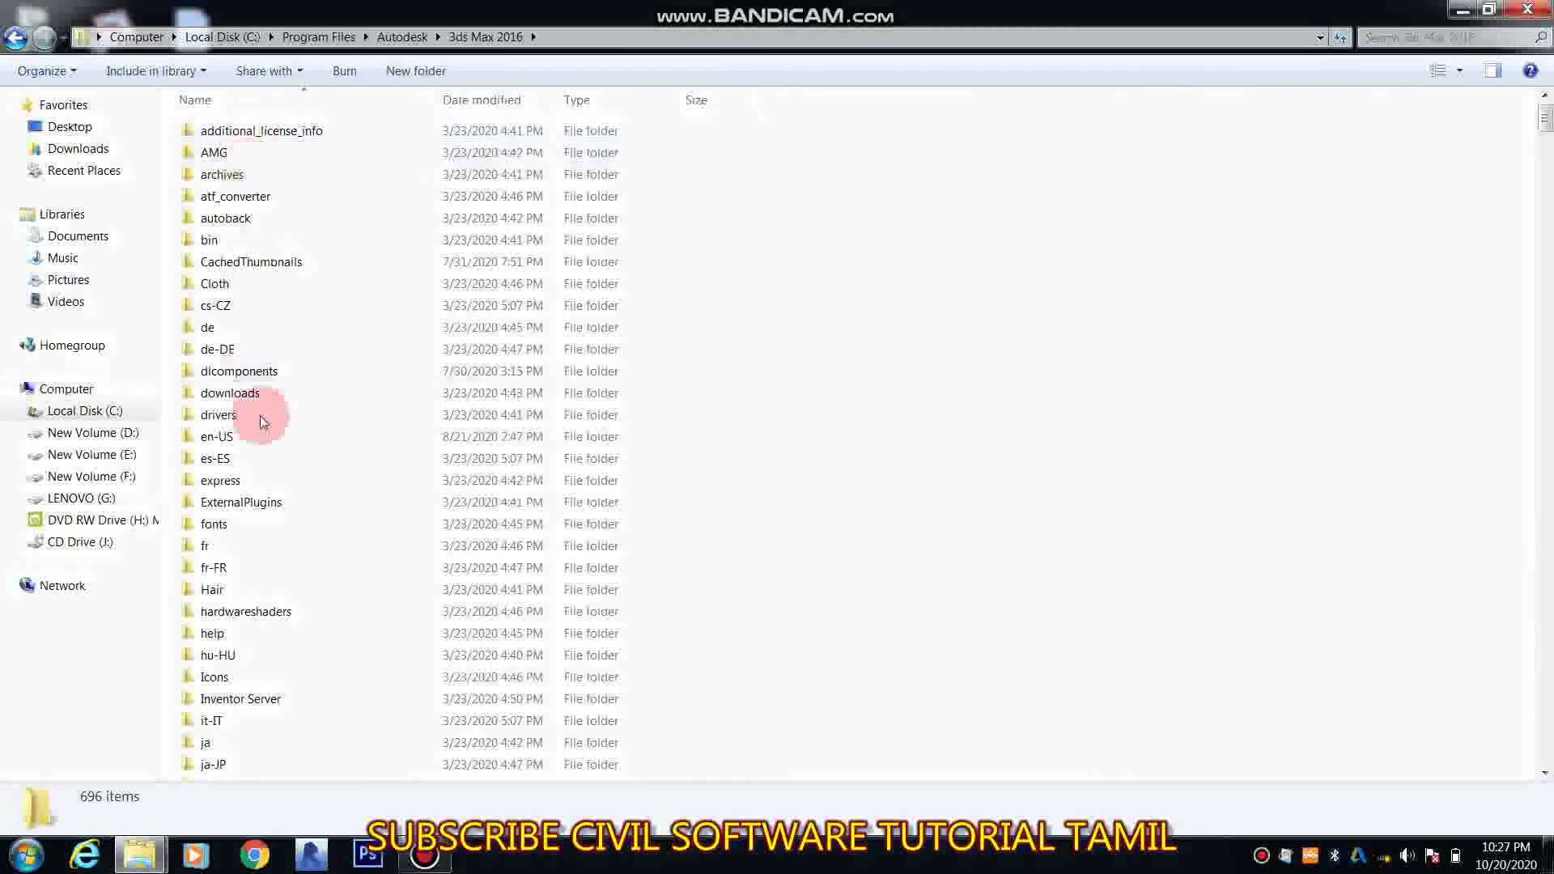
{"action": "left_click", "coordinate": [283, 562]}
{"action": "key", "text": "p"}
{"action": "key", "text": "Down"}
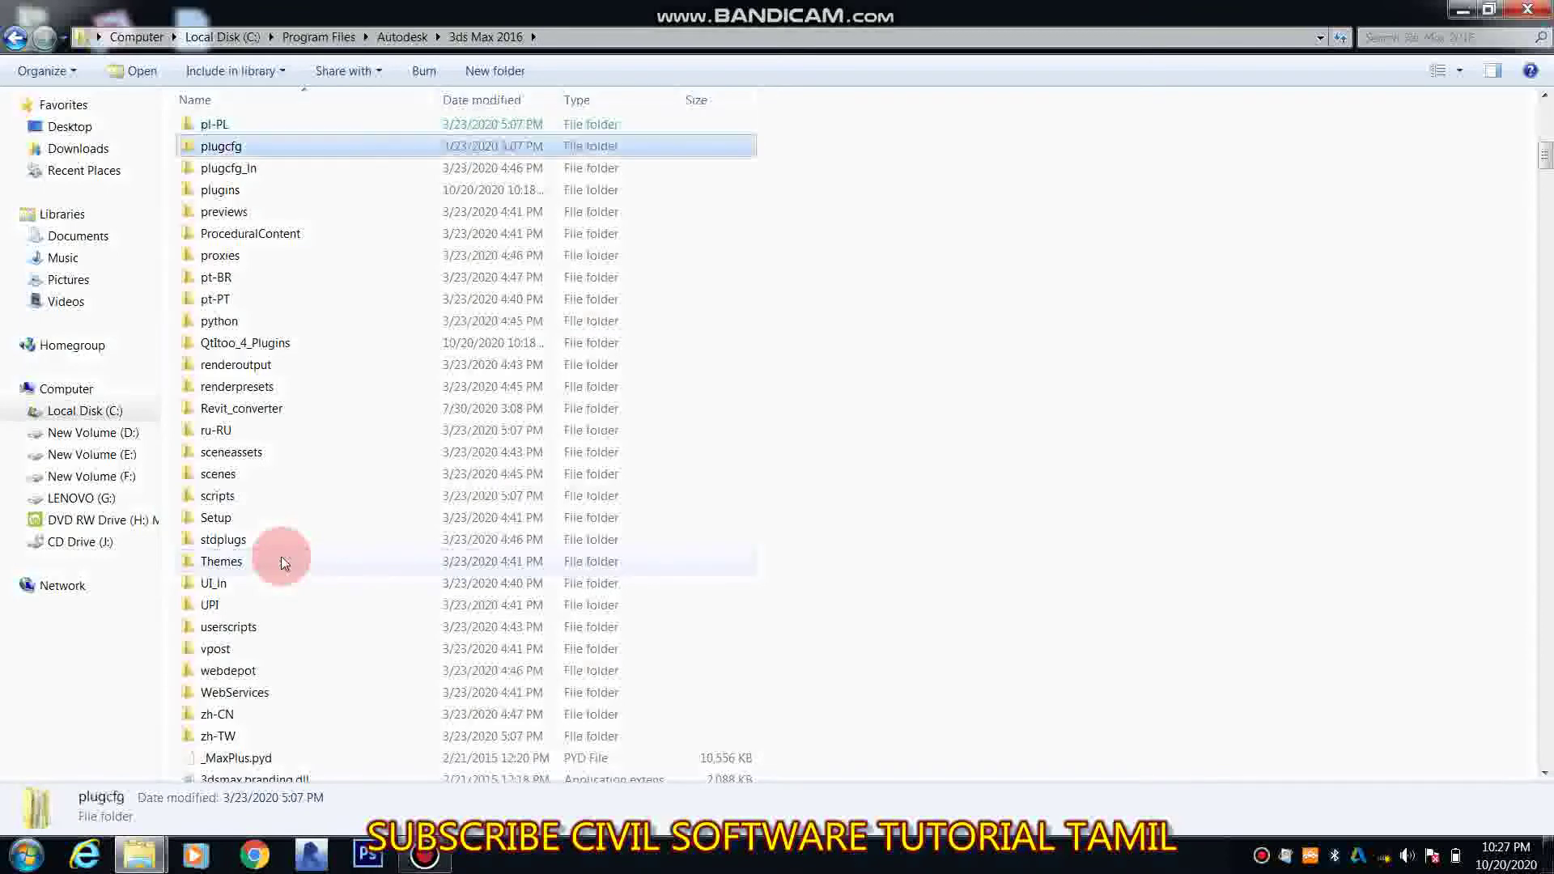
{"action": "key", "text": "Down"}
{"action": "key", "text": "Down"}
{"action": "key", "text": "Return"}
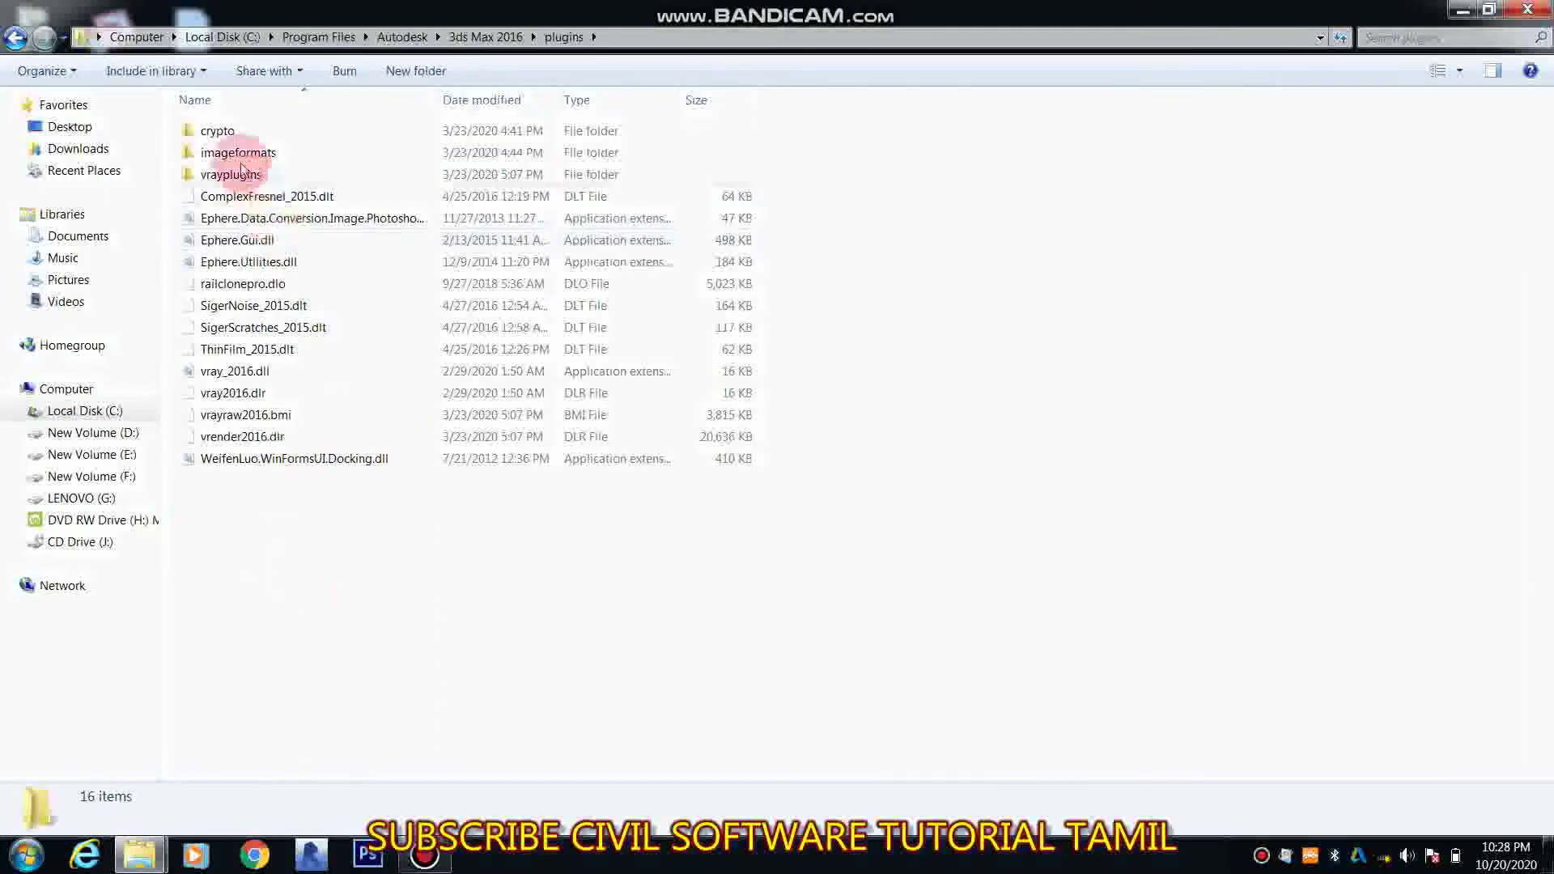
Peek into the vrayplugins, imageformats and crypto subfolders, then return to 3ds Max 2016
{"action": "double_click", "coordinate": [240, 174]}
{"action": "key", "text": "BackSpace"}
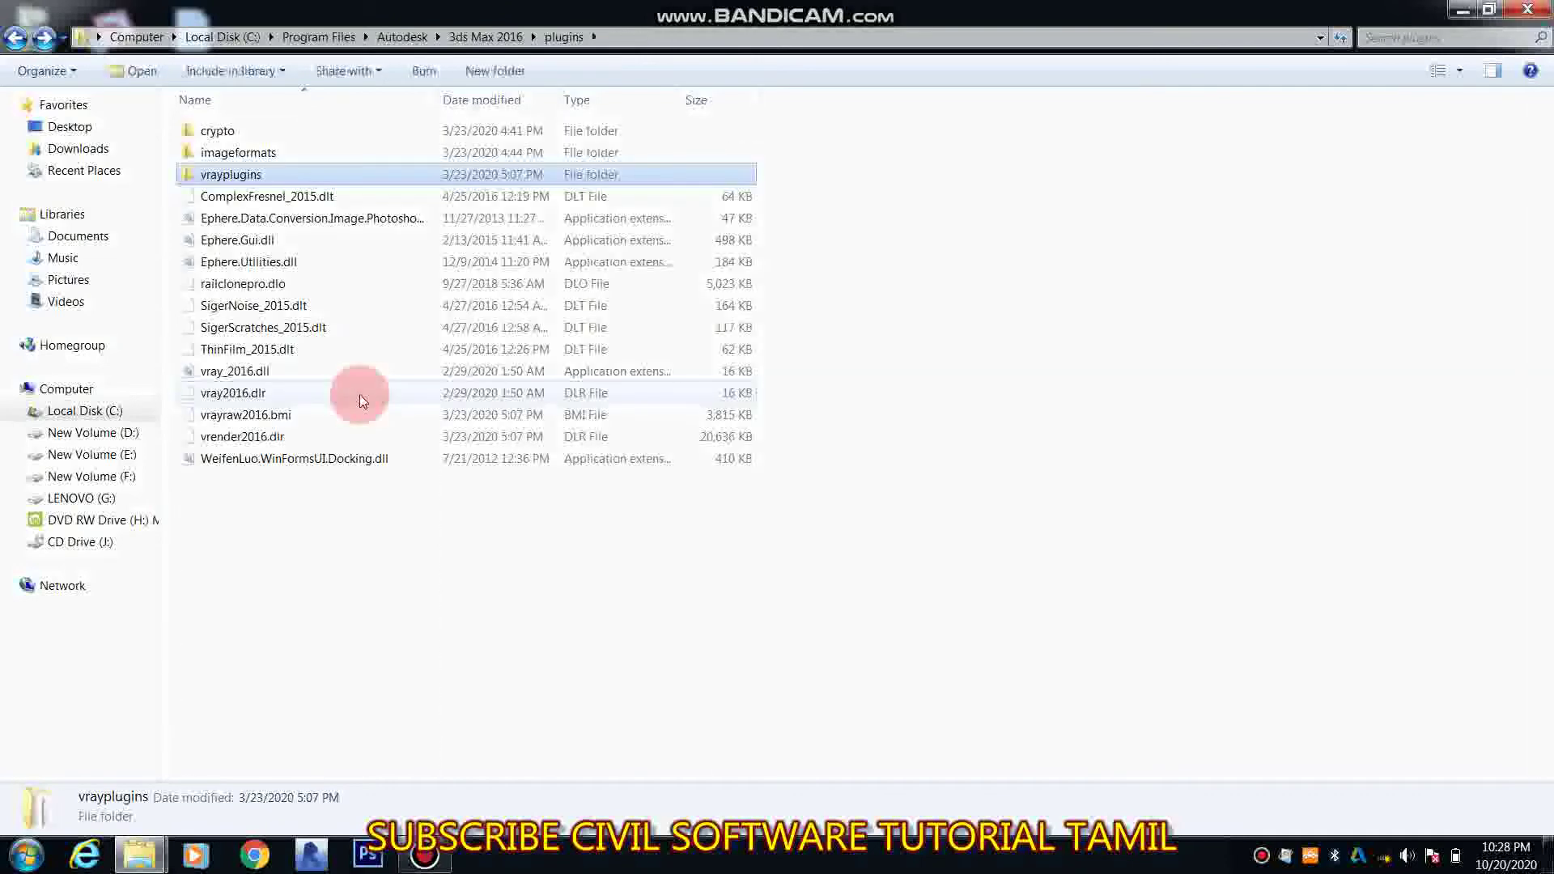
{"action": "key", "text": "Up"}
{"action": "key", "text": "Return"}
{"action": "key", "text": "BackSpace"}
{"action": "key", "text": "Up"}
{"action": "key", "text": "Return"}
{"action": "key", "text": "BackSpace"}
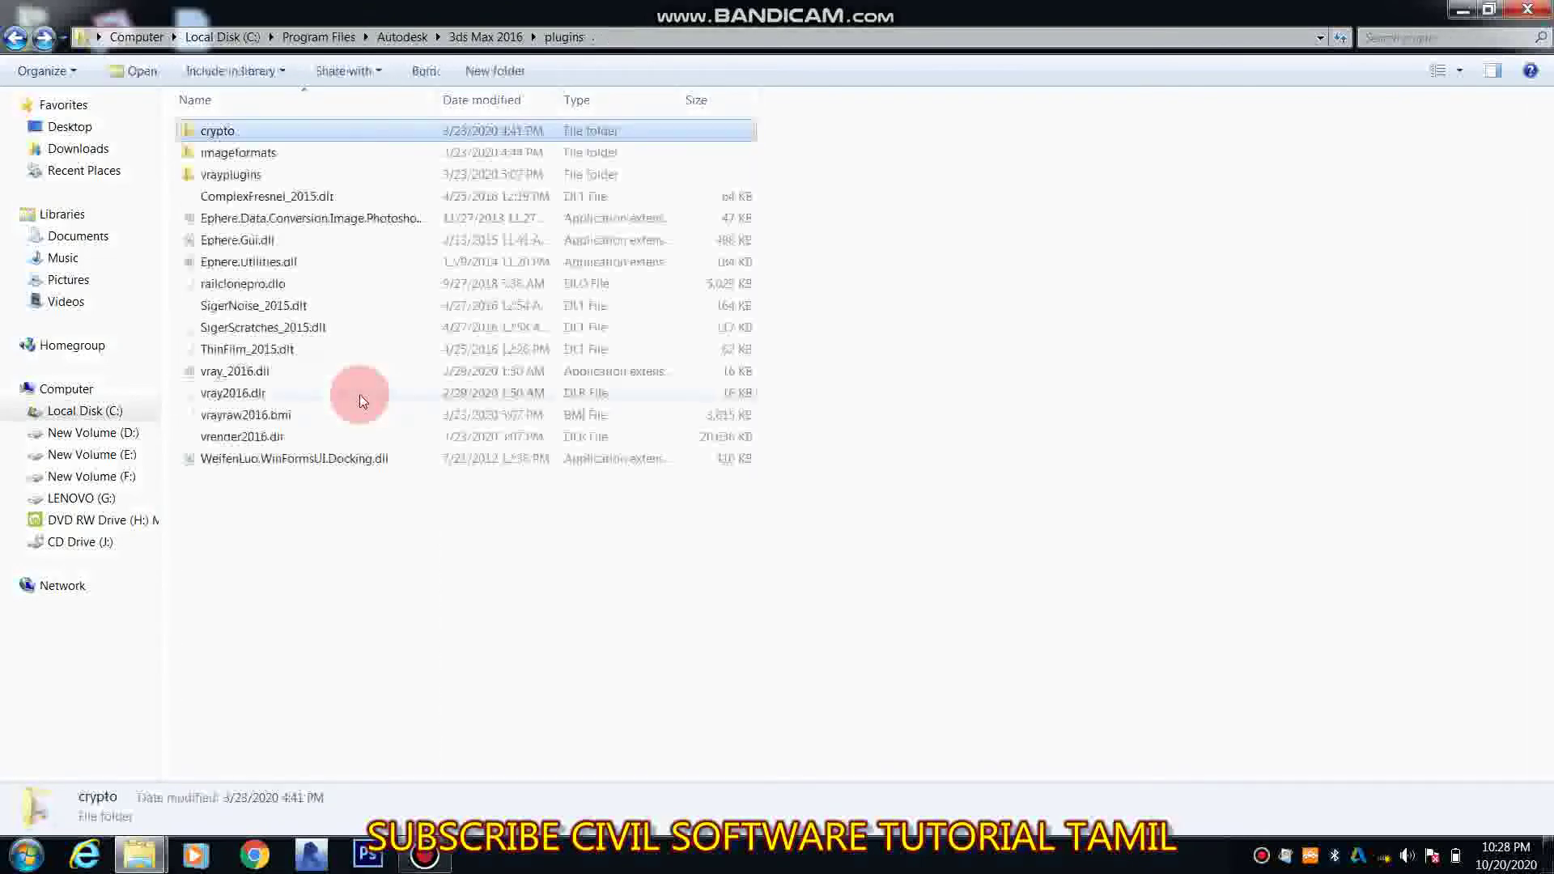
{"action": "key", "text": "BackSpace"}
Paste RailClonepro.dlo into plugins, replacing the existing file, and return to 3ds Max 2016
{"action": "double_click", "coordinate": [243, 778]}
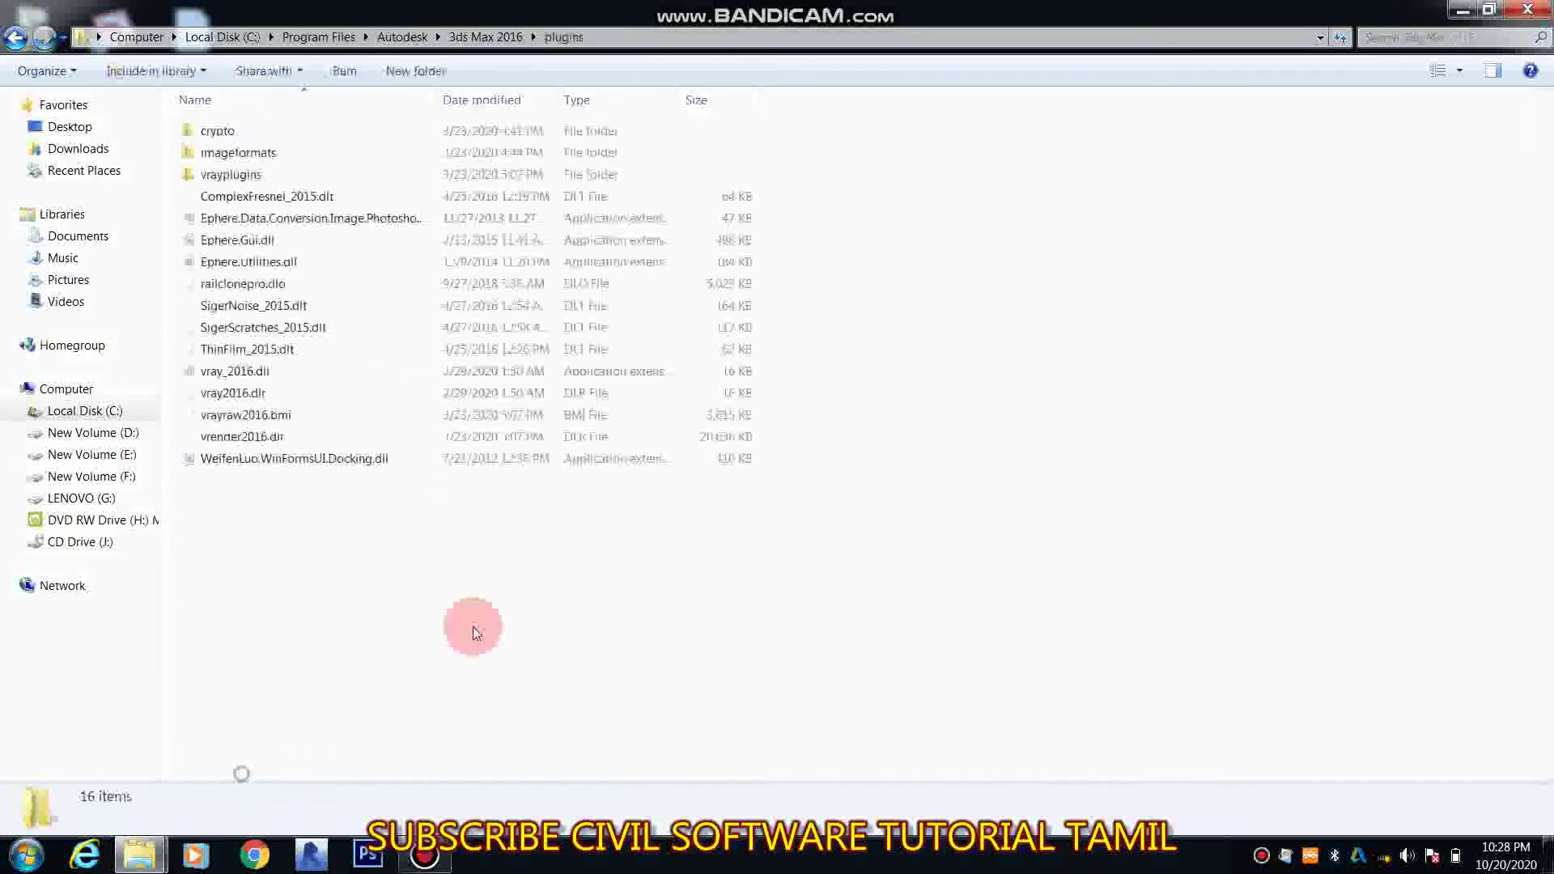
{"action": "right_click", "coordinate": [730, 531]}
{"action": "left_click", "coordinate": [794, 654]}
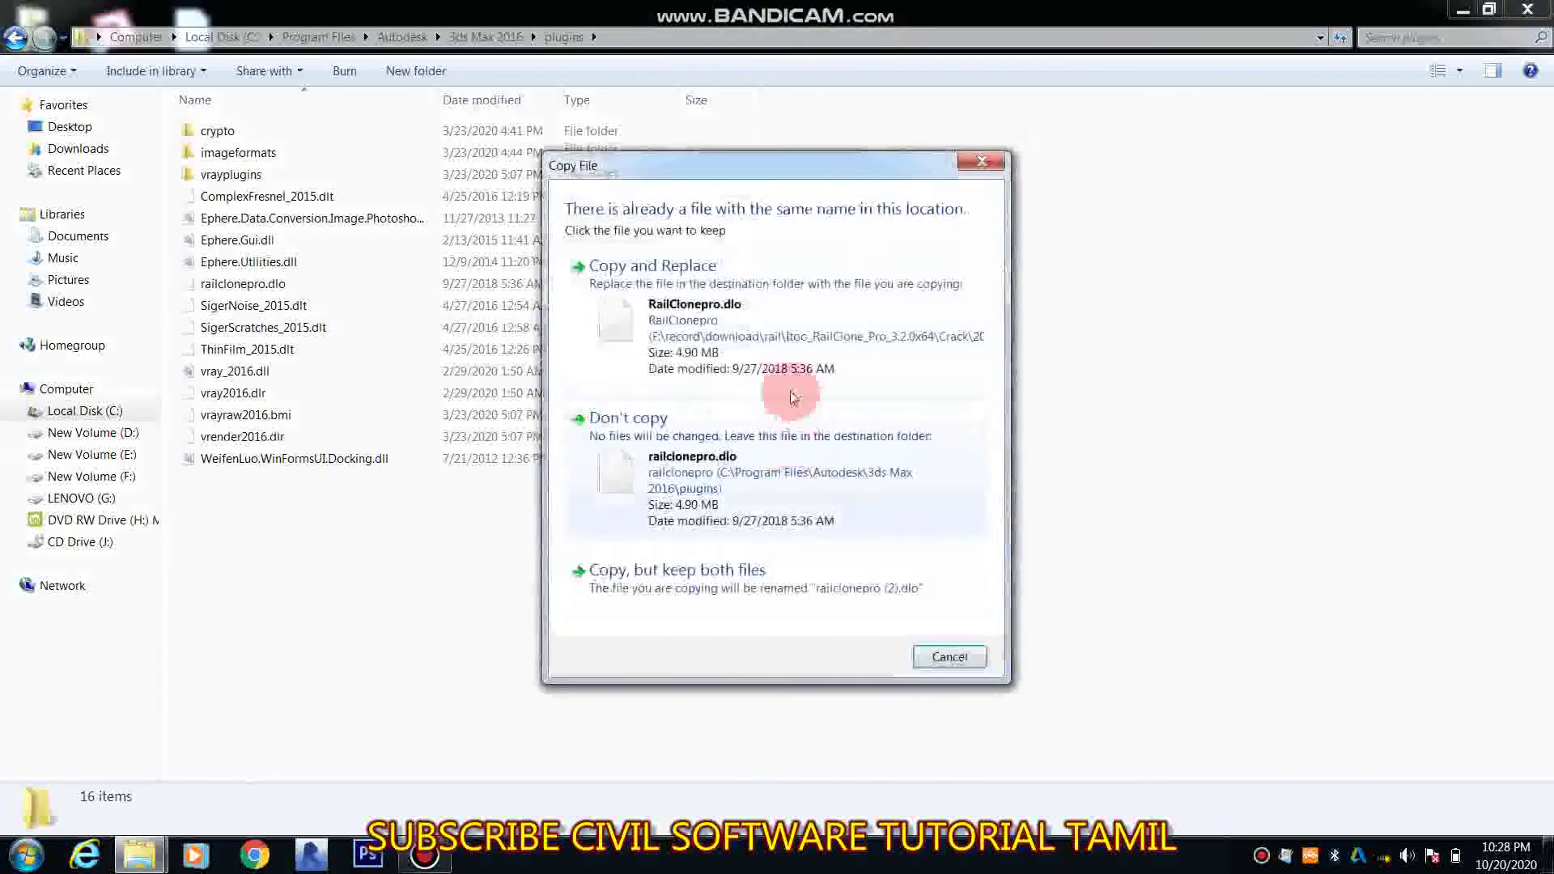
{"action": "left_click", "coordinate": [739, 387]}
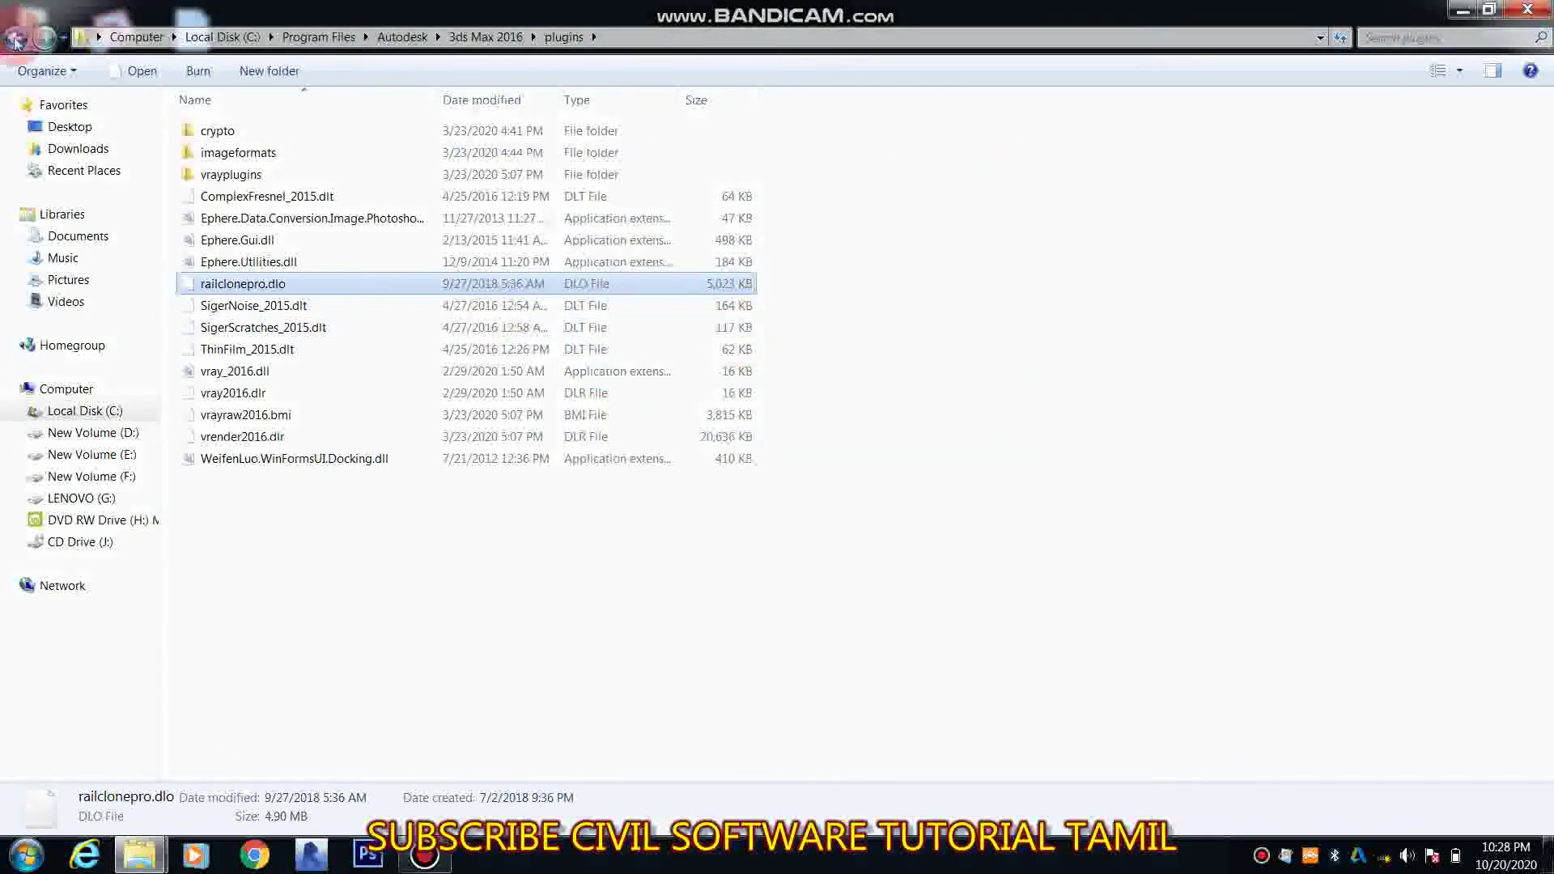
{"action": "left_click", "coordinate": [13, 39]}
Browse the scenes and sceneassets folders inside the 3ds Max 2016 folder
{"action": "left_click", "coordinate": [370, 686]}
{"action": "scroll", "coordinate": [370, 686], "scroll_direction": "down", "scroll_amount": 5}
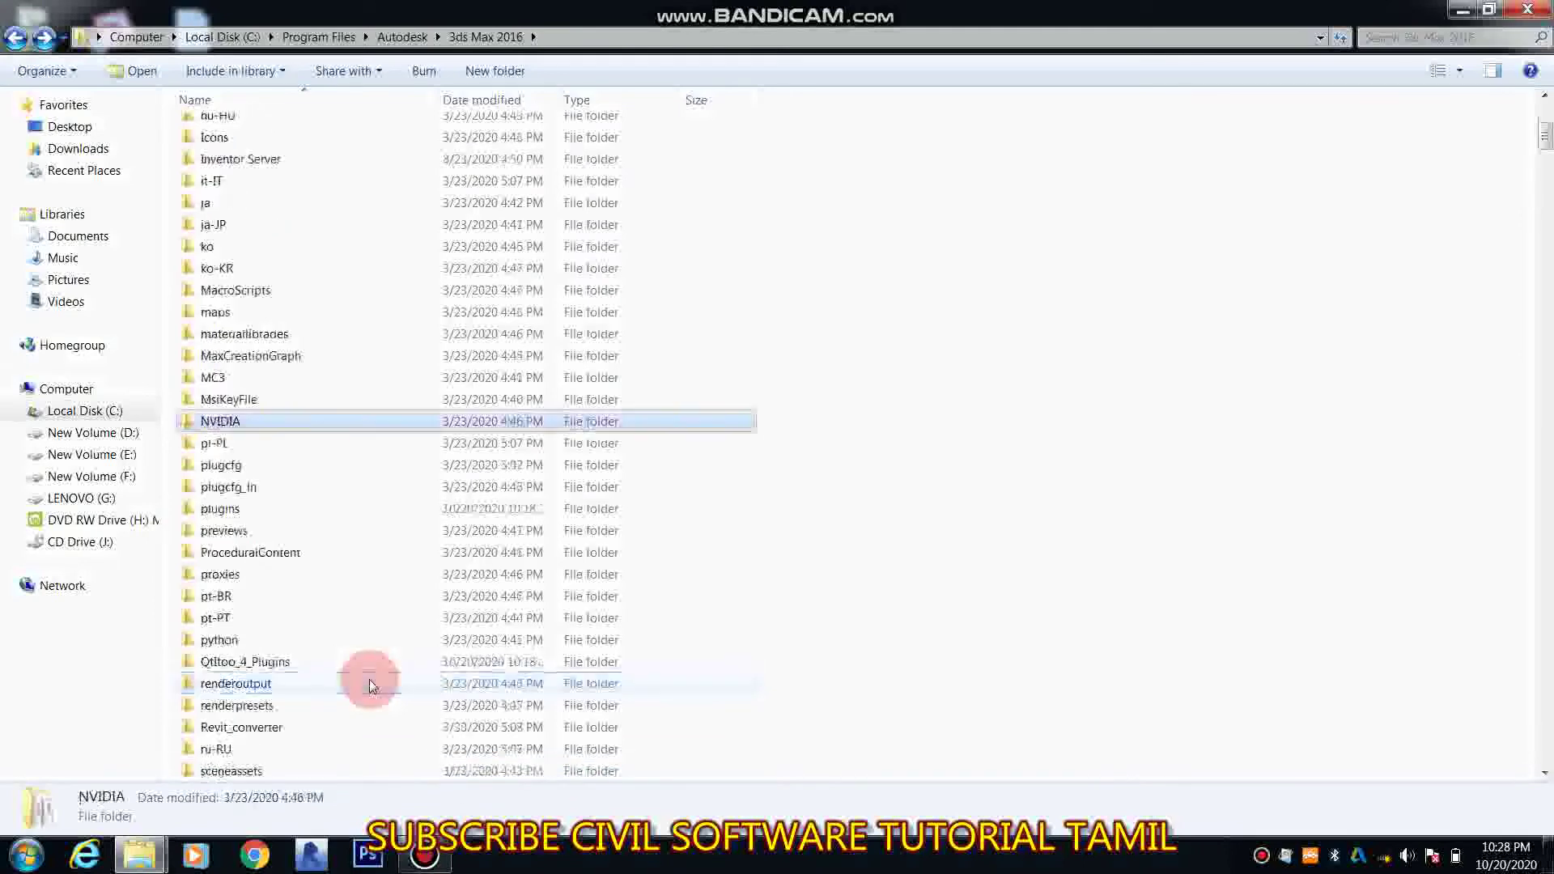
{"action": "scroll", "coordinate": [370, 686], "scroll_direction": "down", "scroll_amount": 5}
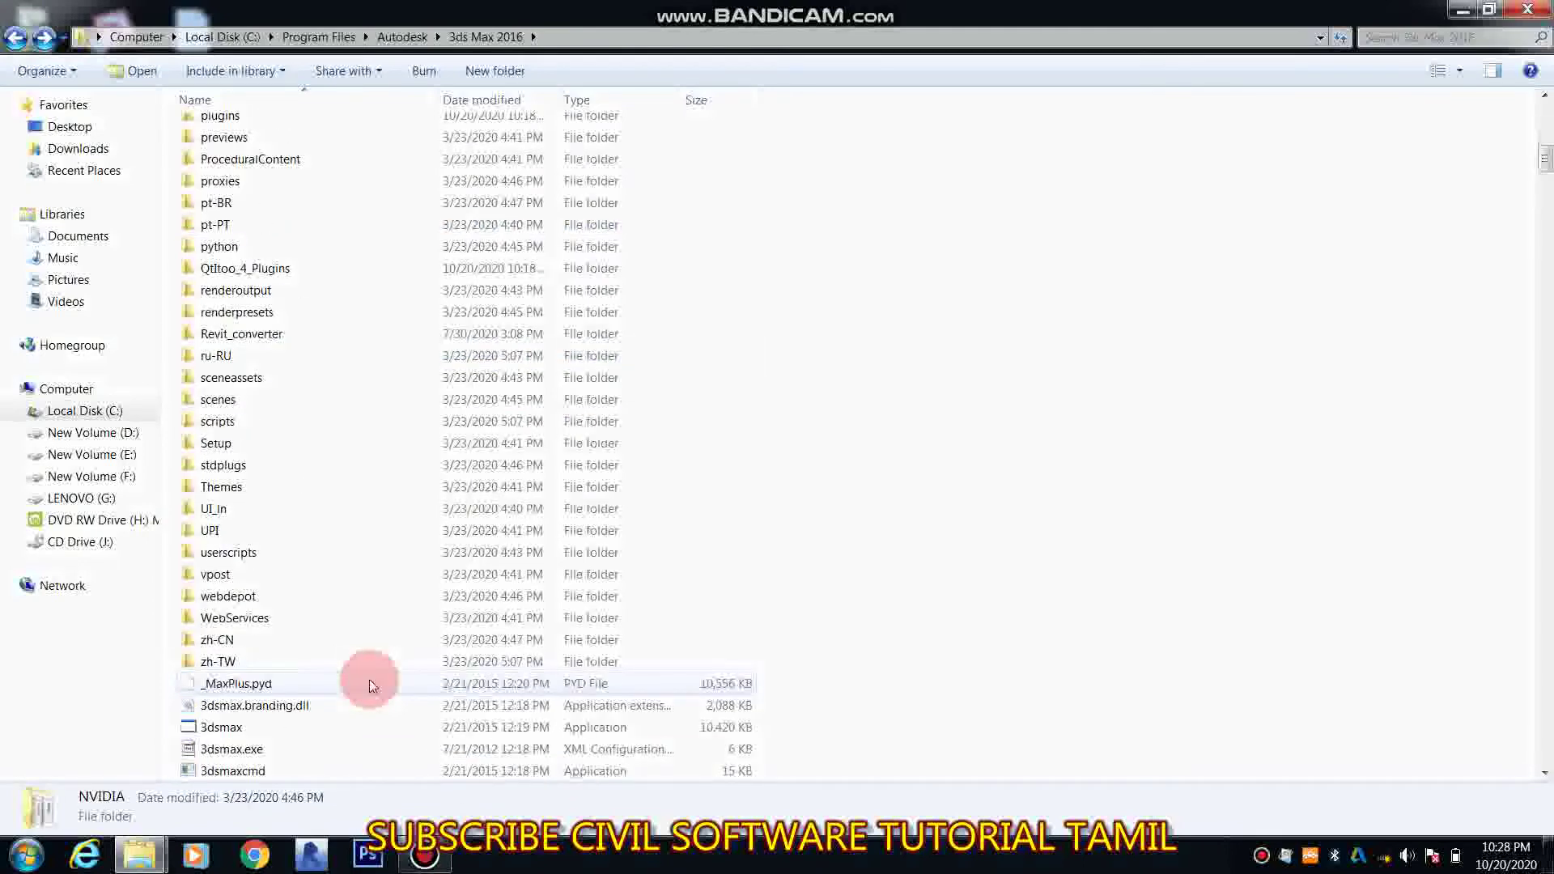
{"action": "double_click", "coordinate": [237, 397]}
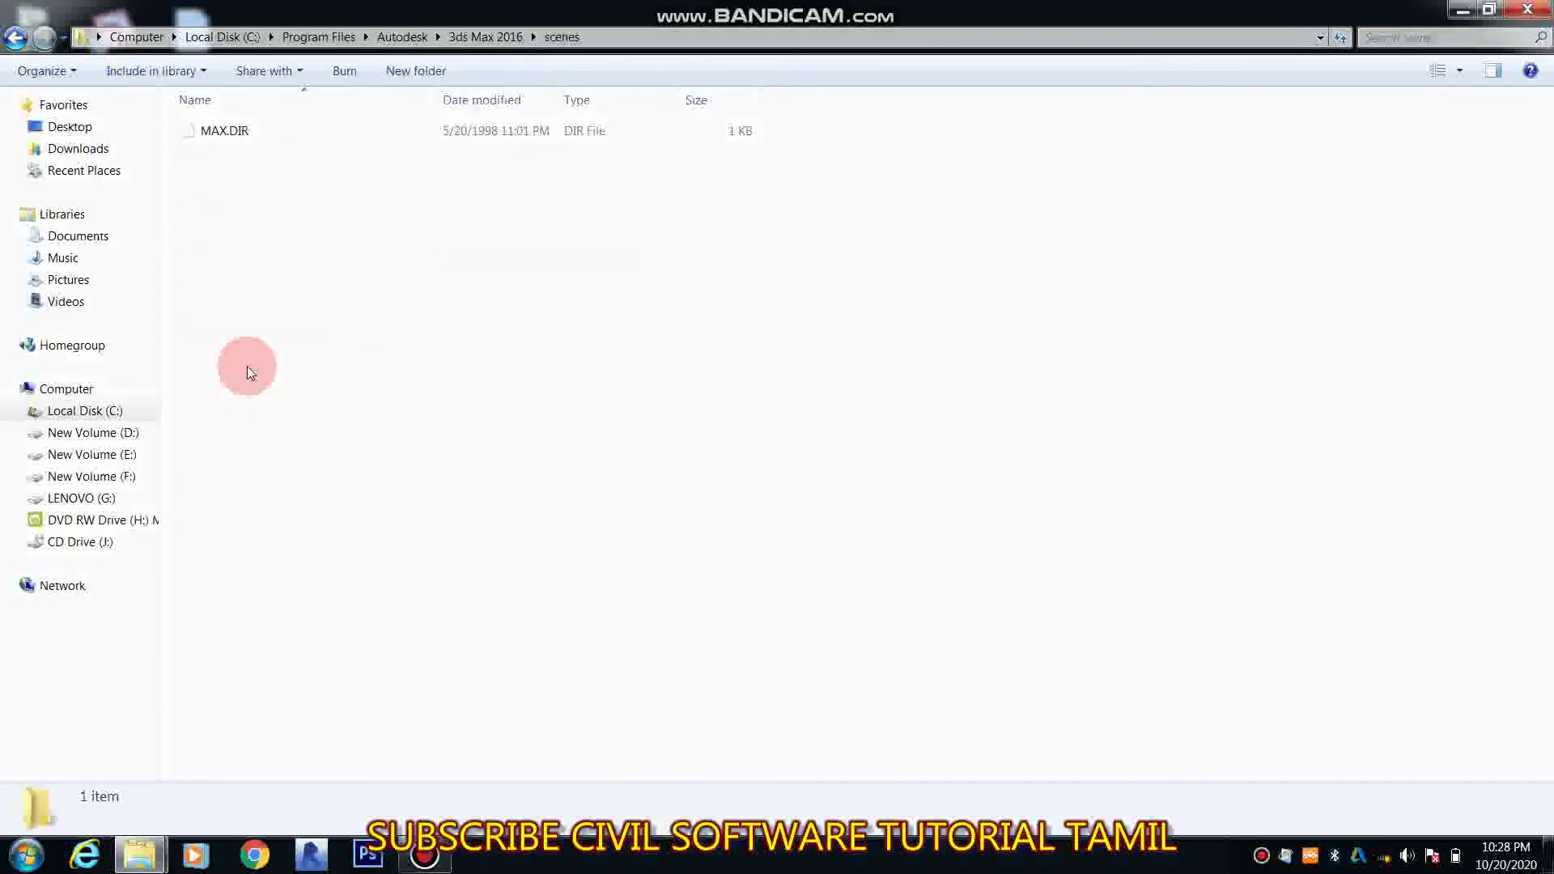
{"action": "key", "text": "BackSpace"}
{"action": "key", "text": "Up"}
{"action": "key", "text": "Return"}
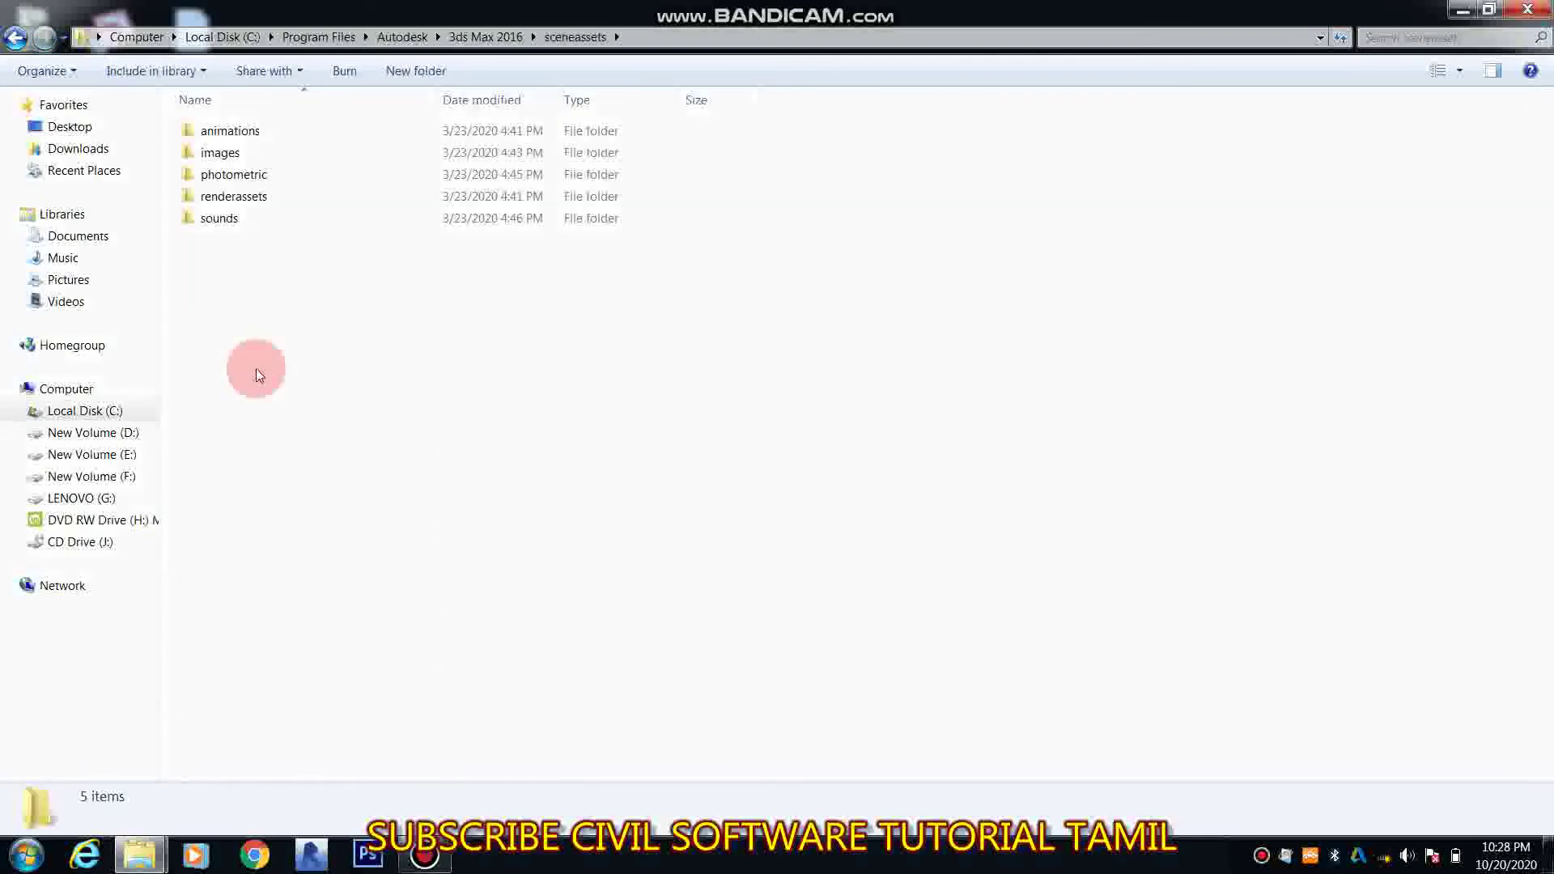
{"action": "key", "text": "BackSpace"}
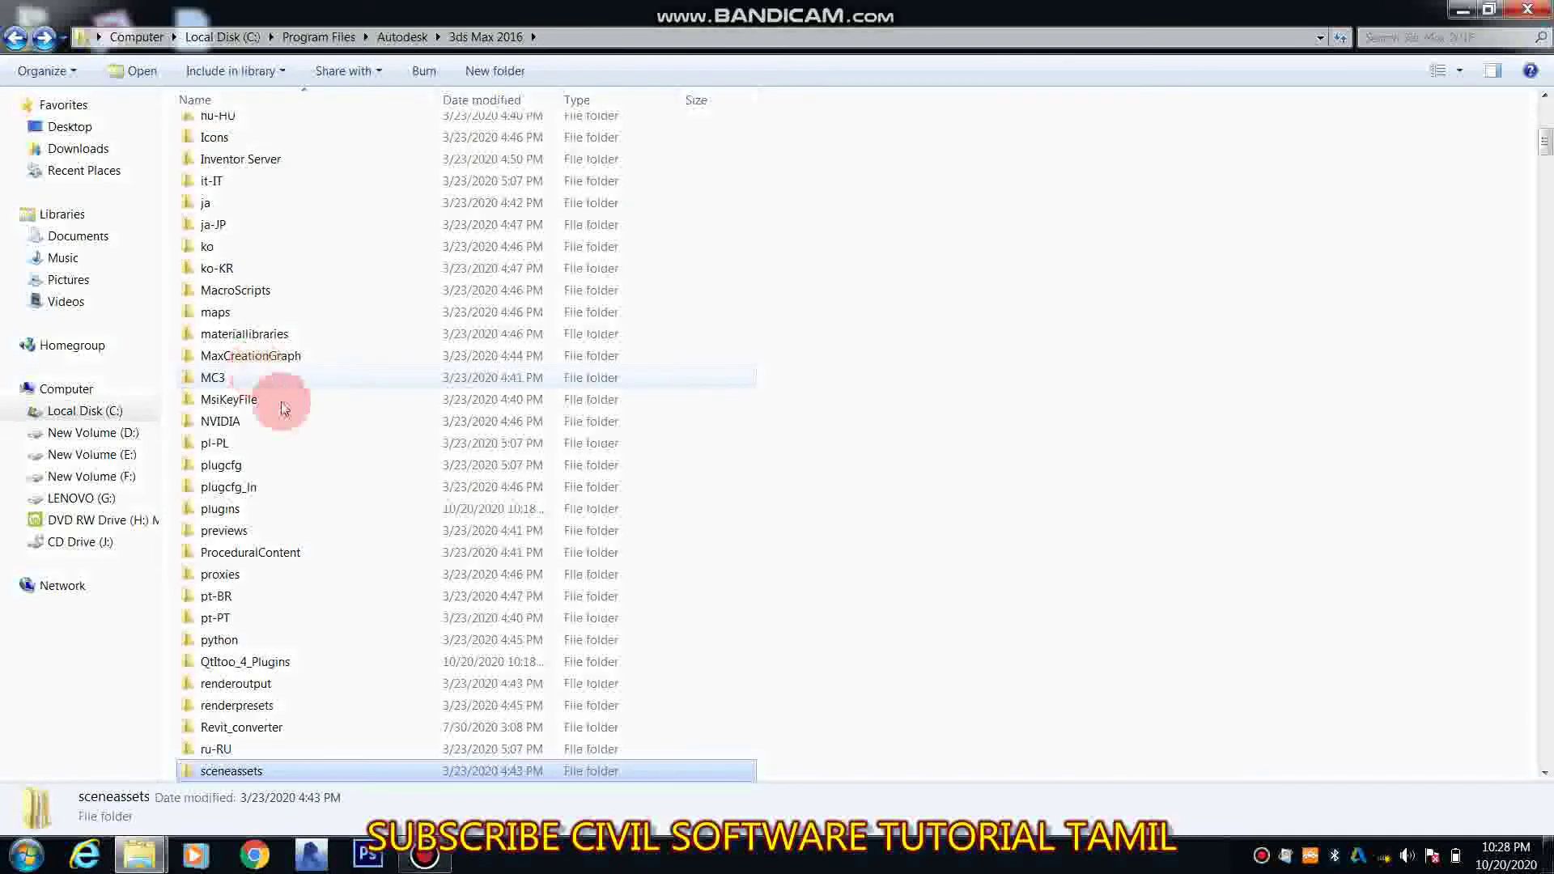
{"action": "scroll", "coordinate": [372, 619], "scroll_direction": "down", "scroll_amount": 4}
Climb up to Local Disk (C:), peeking into Uninstall Information and PerfLogs, then reopen Program Files
{"action": "key", "text": "BackSpace"}
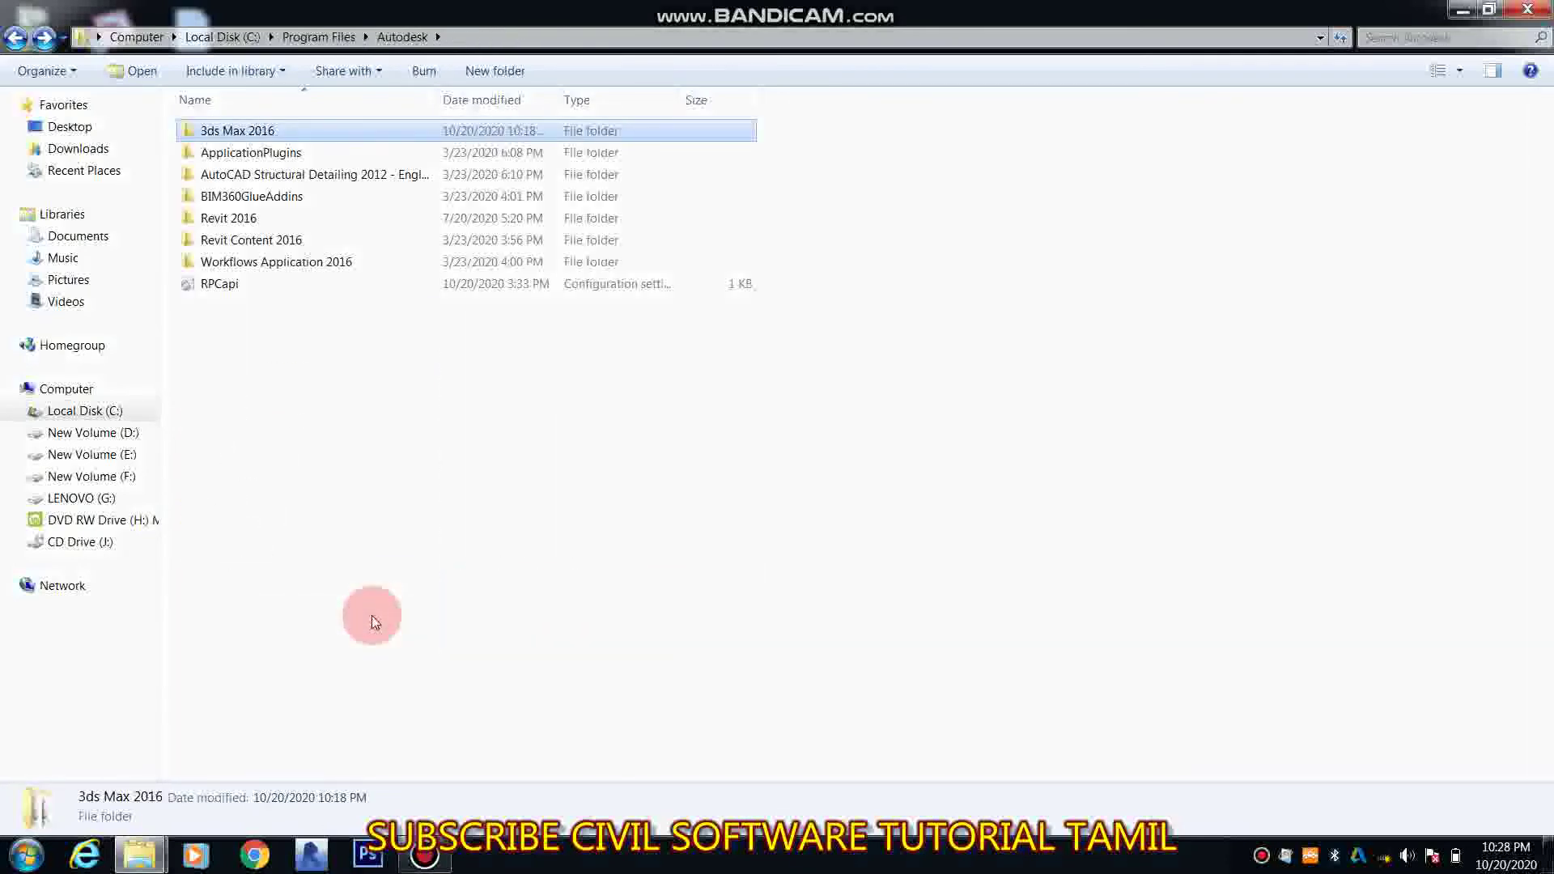
{"action": "key", "text": "BackSpace"}
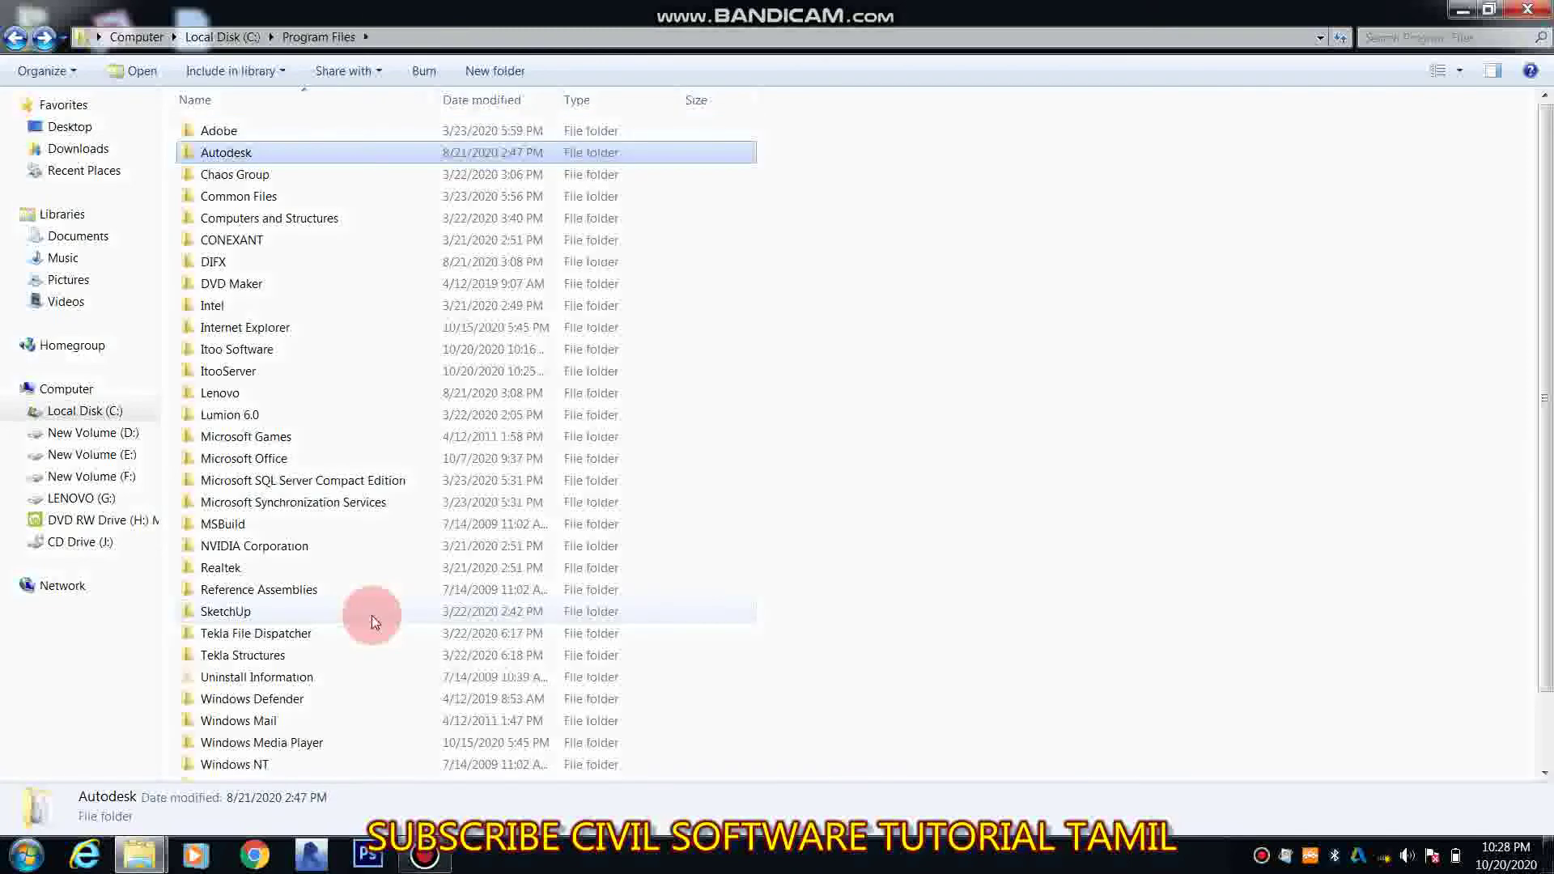
{"action": "key", "text": "r"}
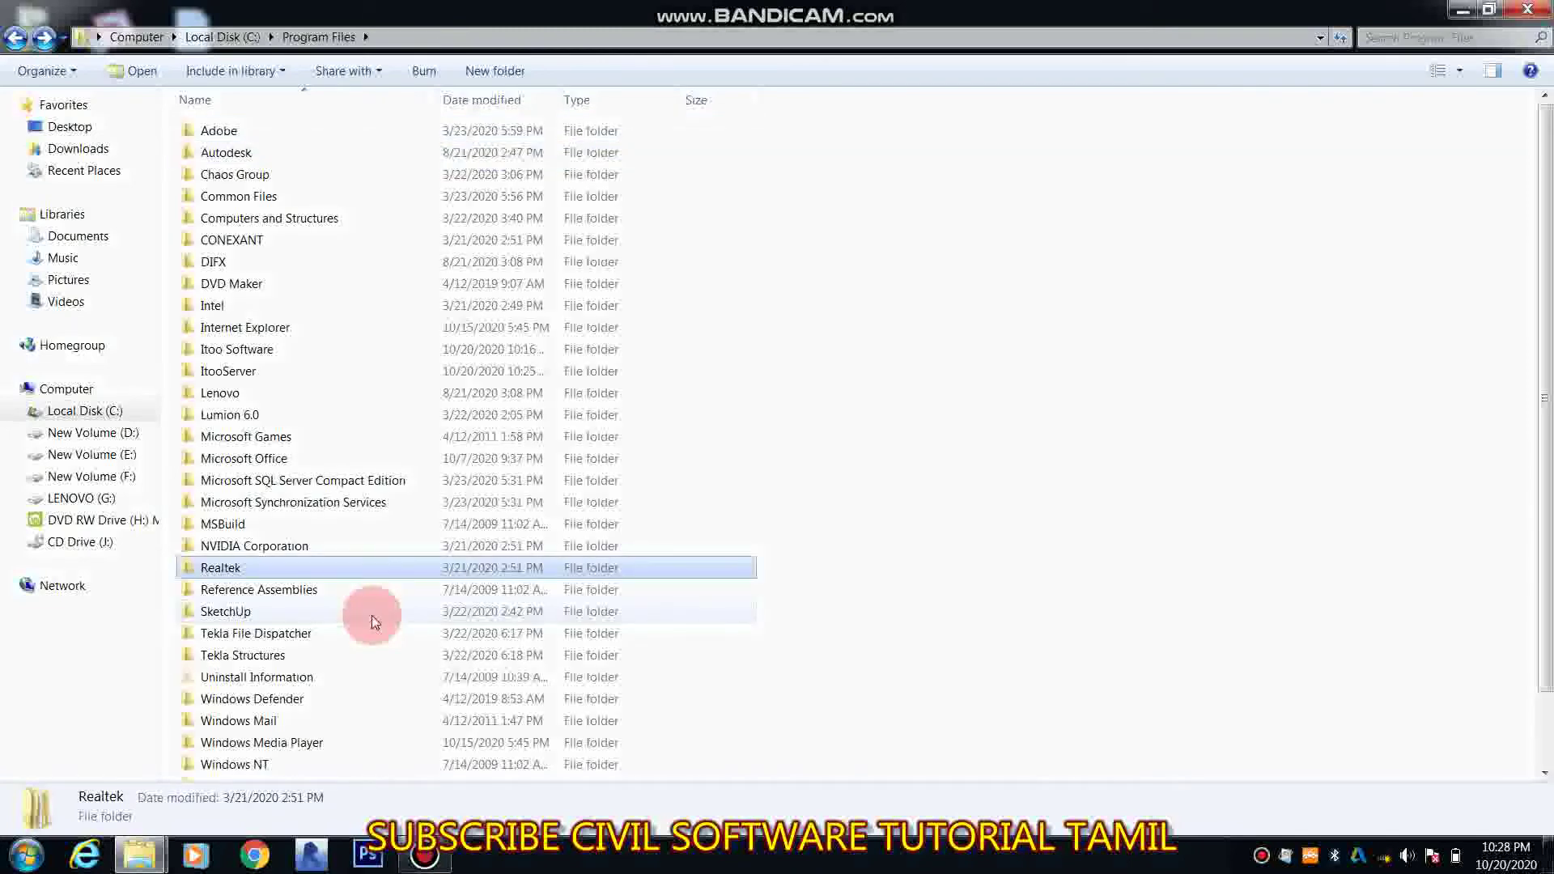
{"action": "key", "text": "Down"}
{"action": "key", "text": "Down"}
{"action": "key", "text": "Down"}
{"action": "key", "text": "Down"}
{"action": "key", "text": "Down"}
{"action": "key", "text": "Return"}
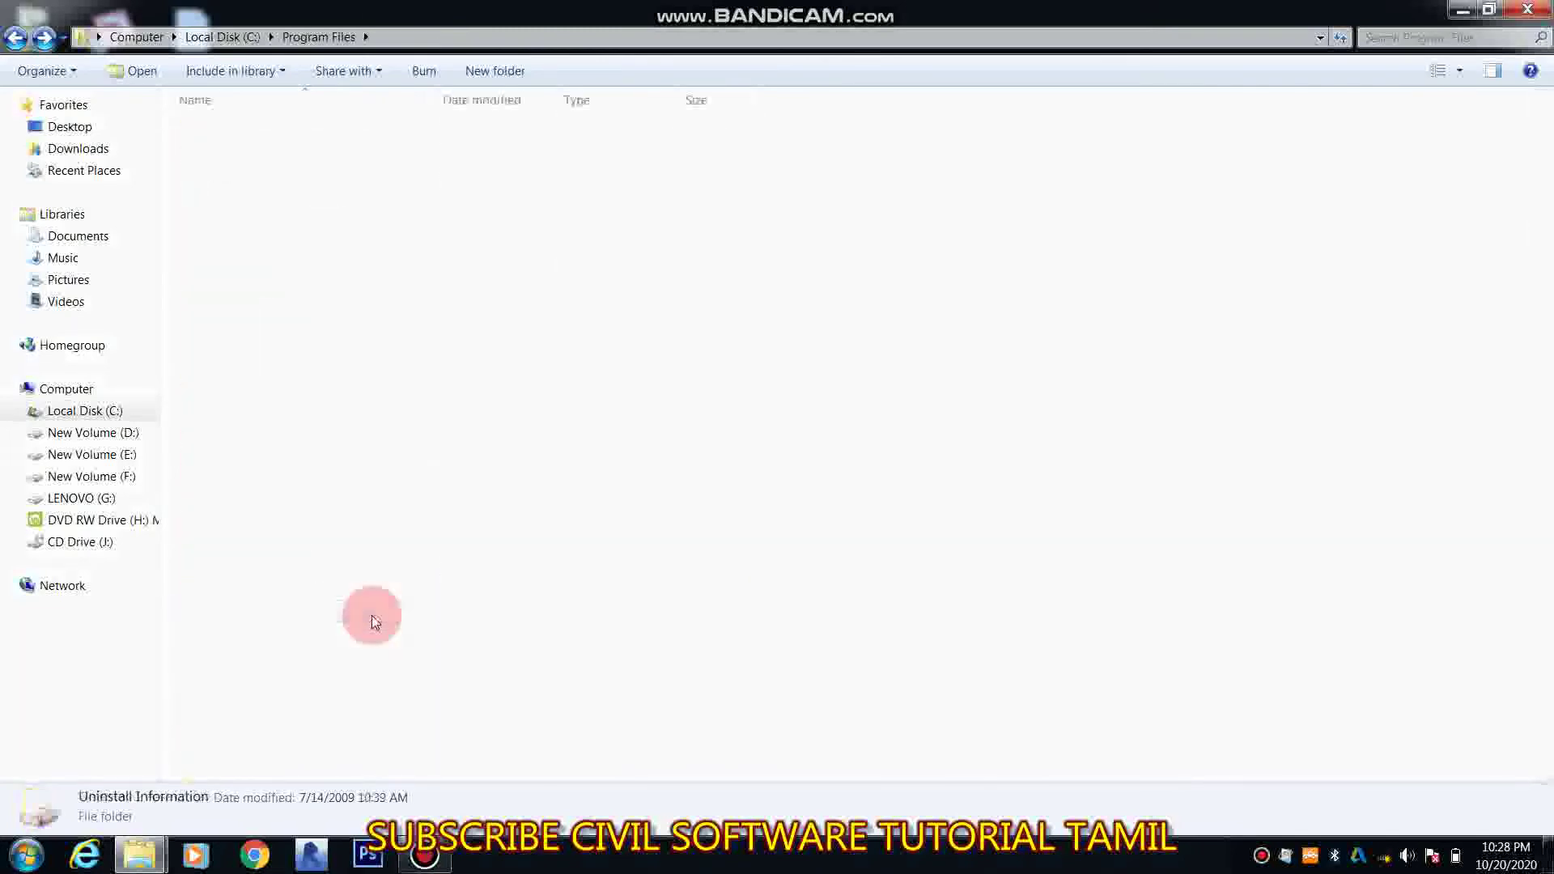
{"action": "key", "text": "BackSpace"}
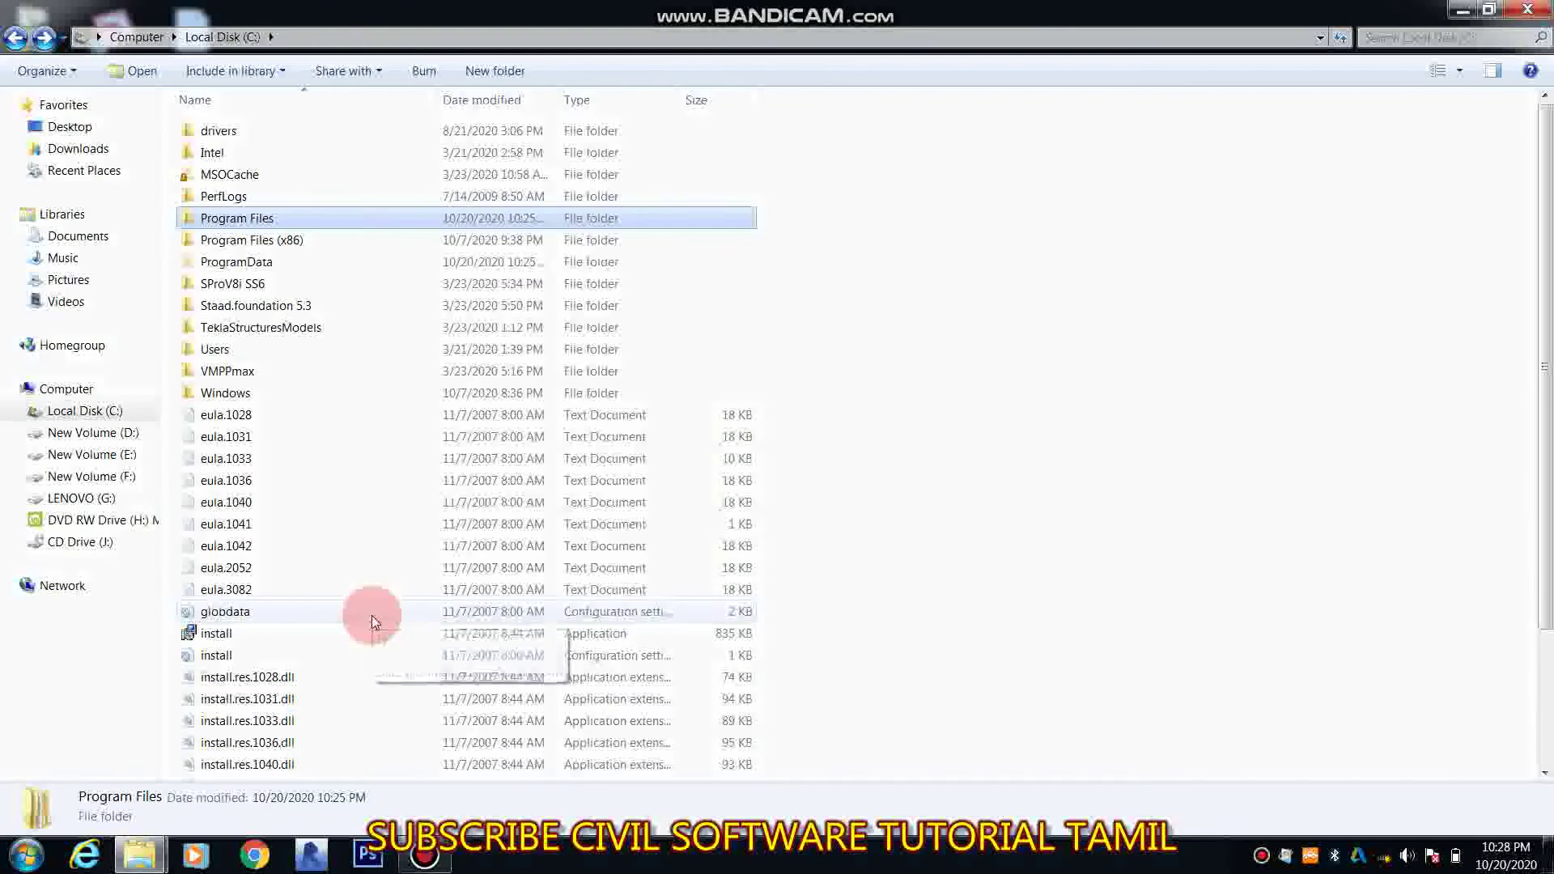
{"action": "key", "text": "p"}
{"action": "key", "text": "e"}
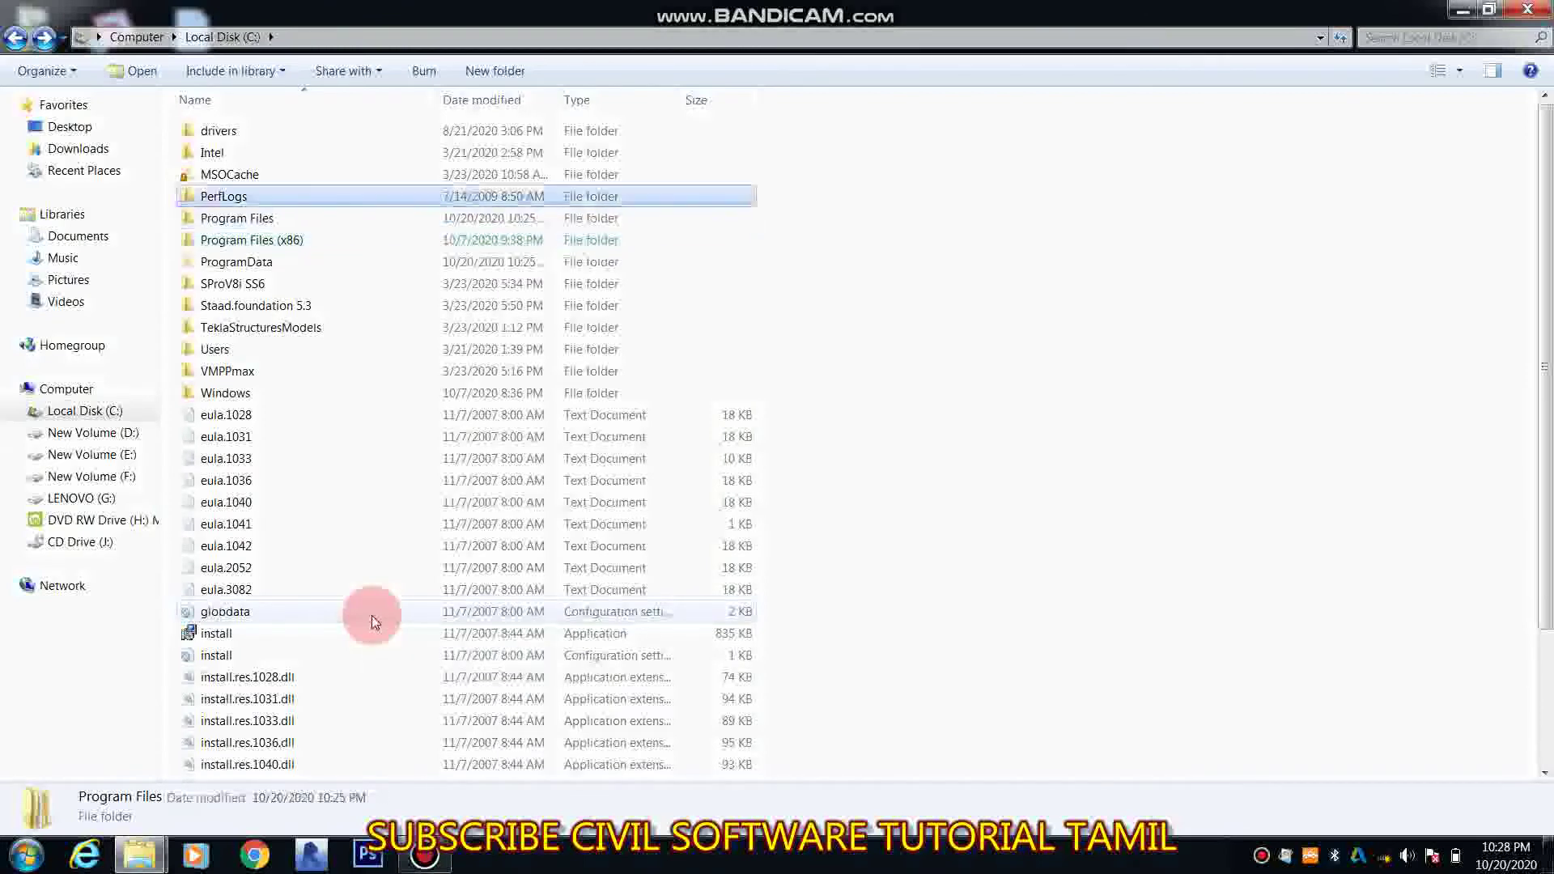
{"action": "key", "text": "Return"}
{"action": "key", "text": "BackSpace"}
{"action": "key", "text": "Down"}
{"action": "key", "text": "Return"}
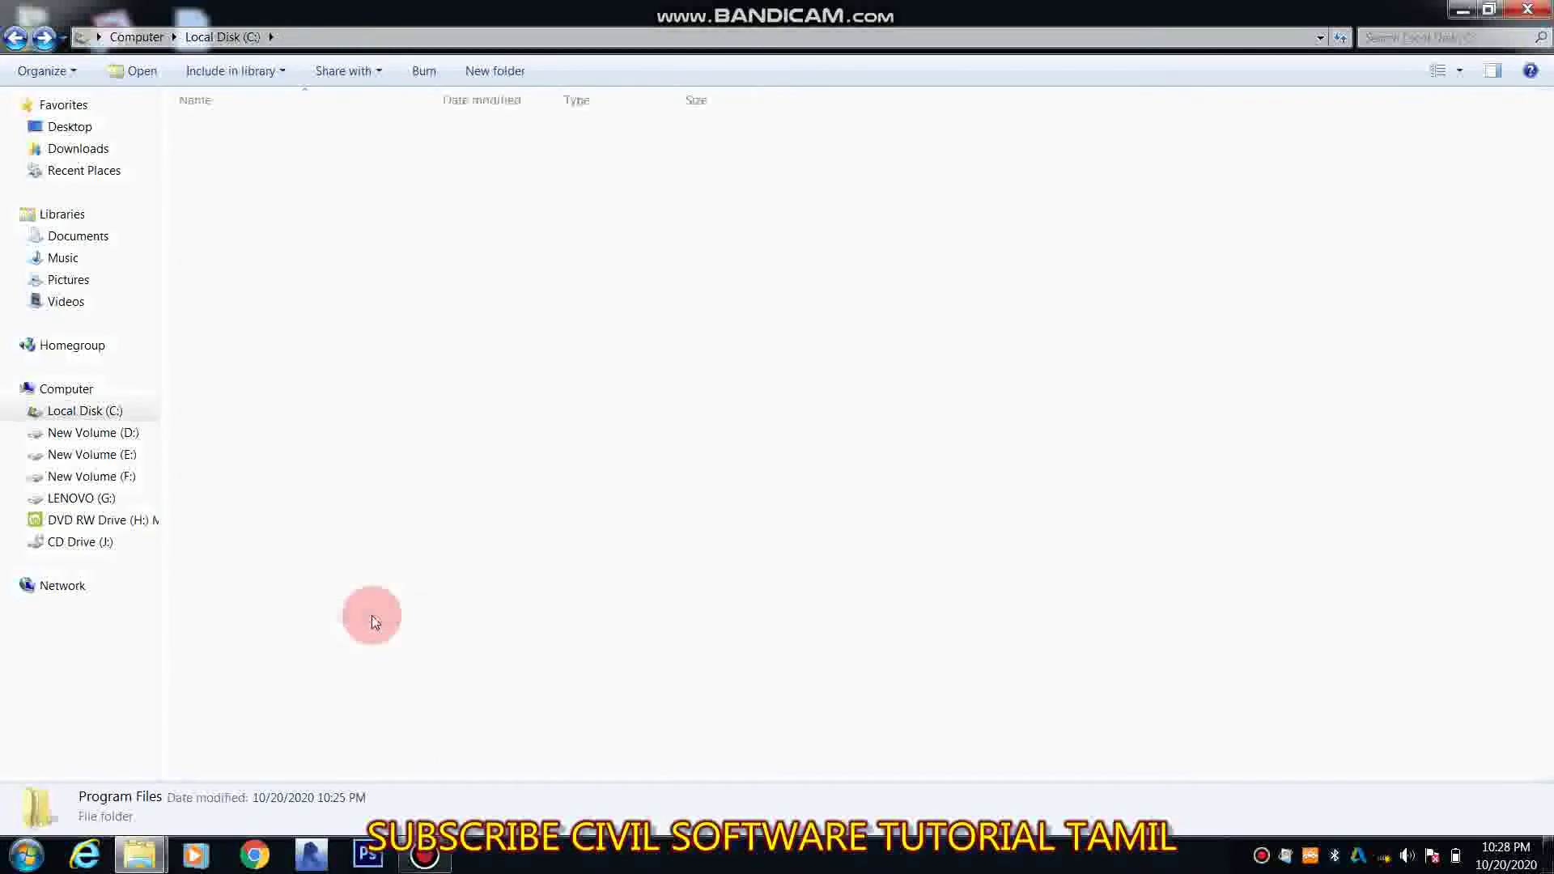
Go into Autodesk > 3ds Max 2016 and paste RailClonepro.dlo into its file list
{"action": "key", "text": "a"}
{"action": "key", "text": "r"}
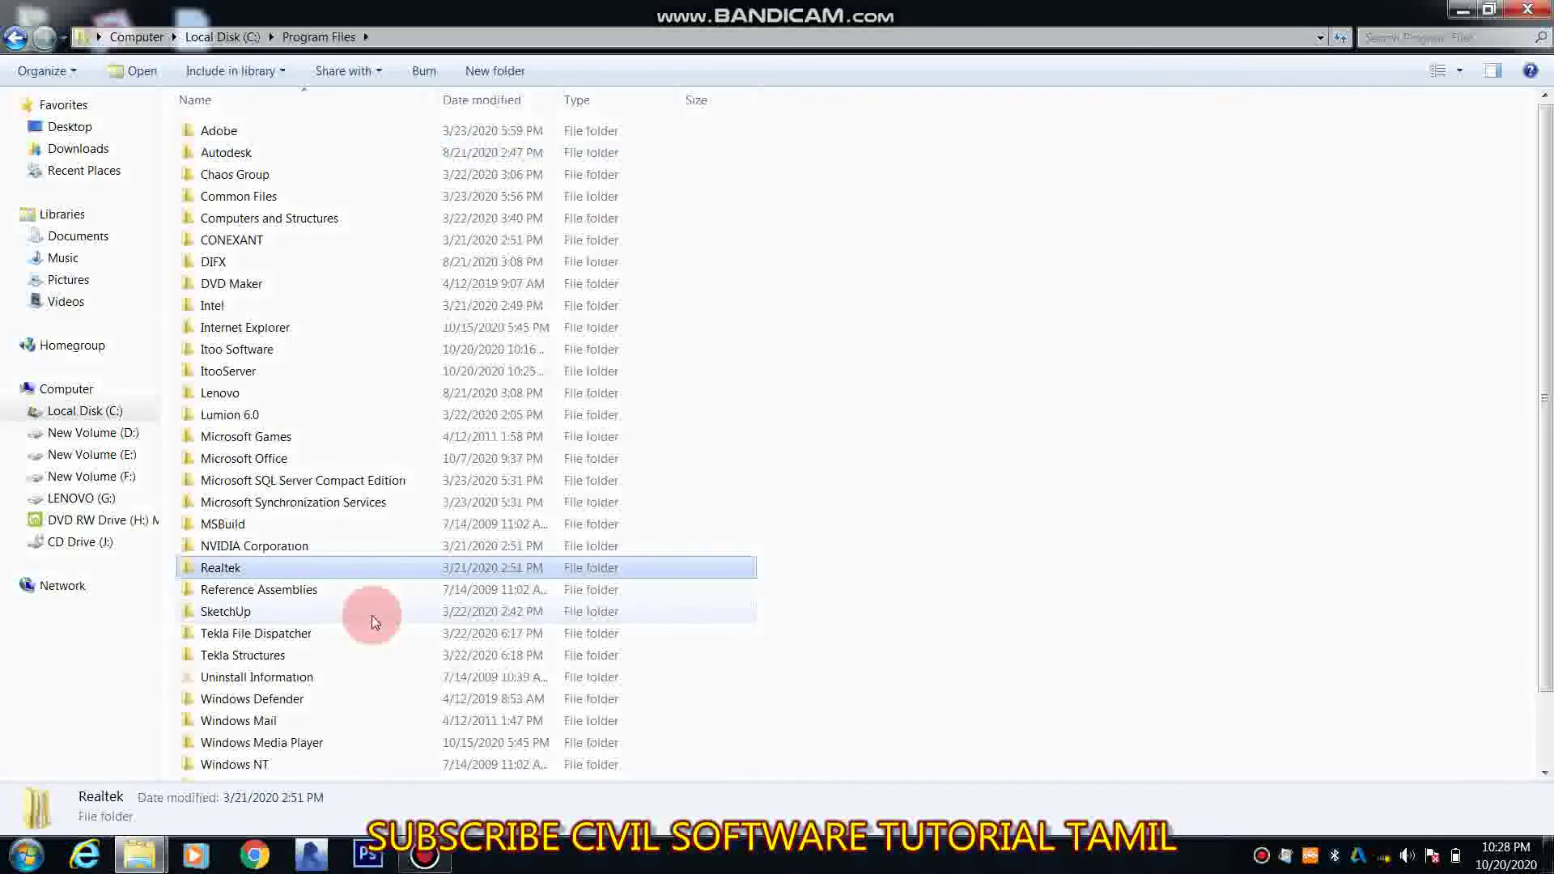
{"action": "scroll", "coordinate": [309, 667], "scroll_direction": "down", "scroll_amount": 2}
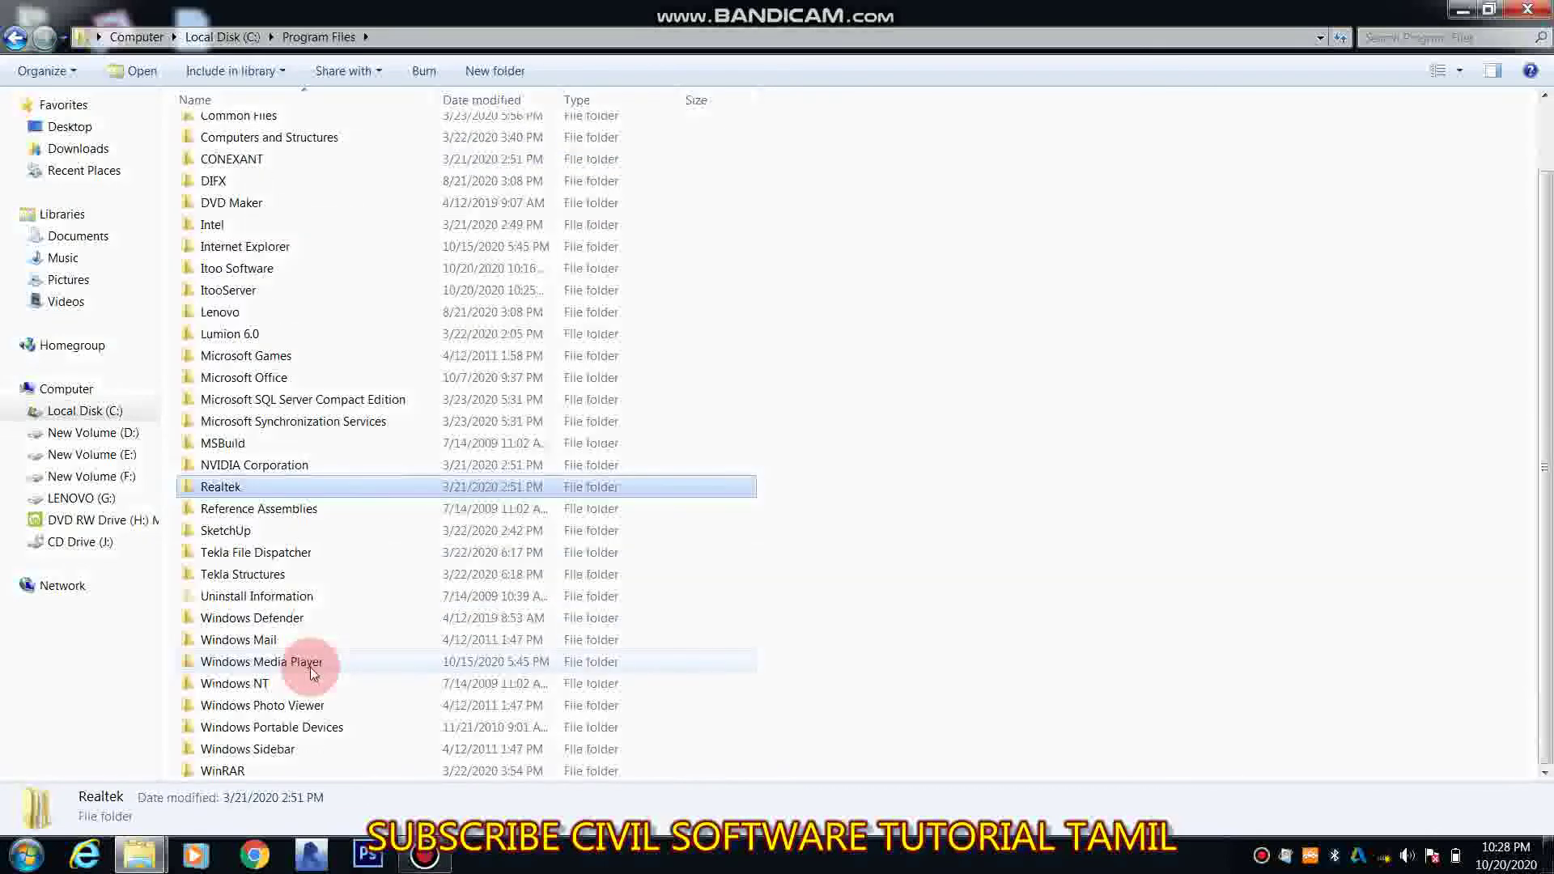
{"action": "scroll", "coordinate": [309, 667], "scroll_direction": "up", "scroll_amount": 2}
{"action": "double_click", "coordinate": [233, 155]}
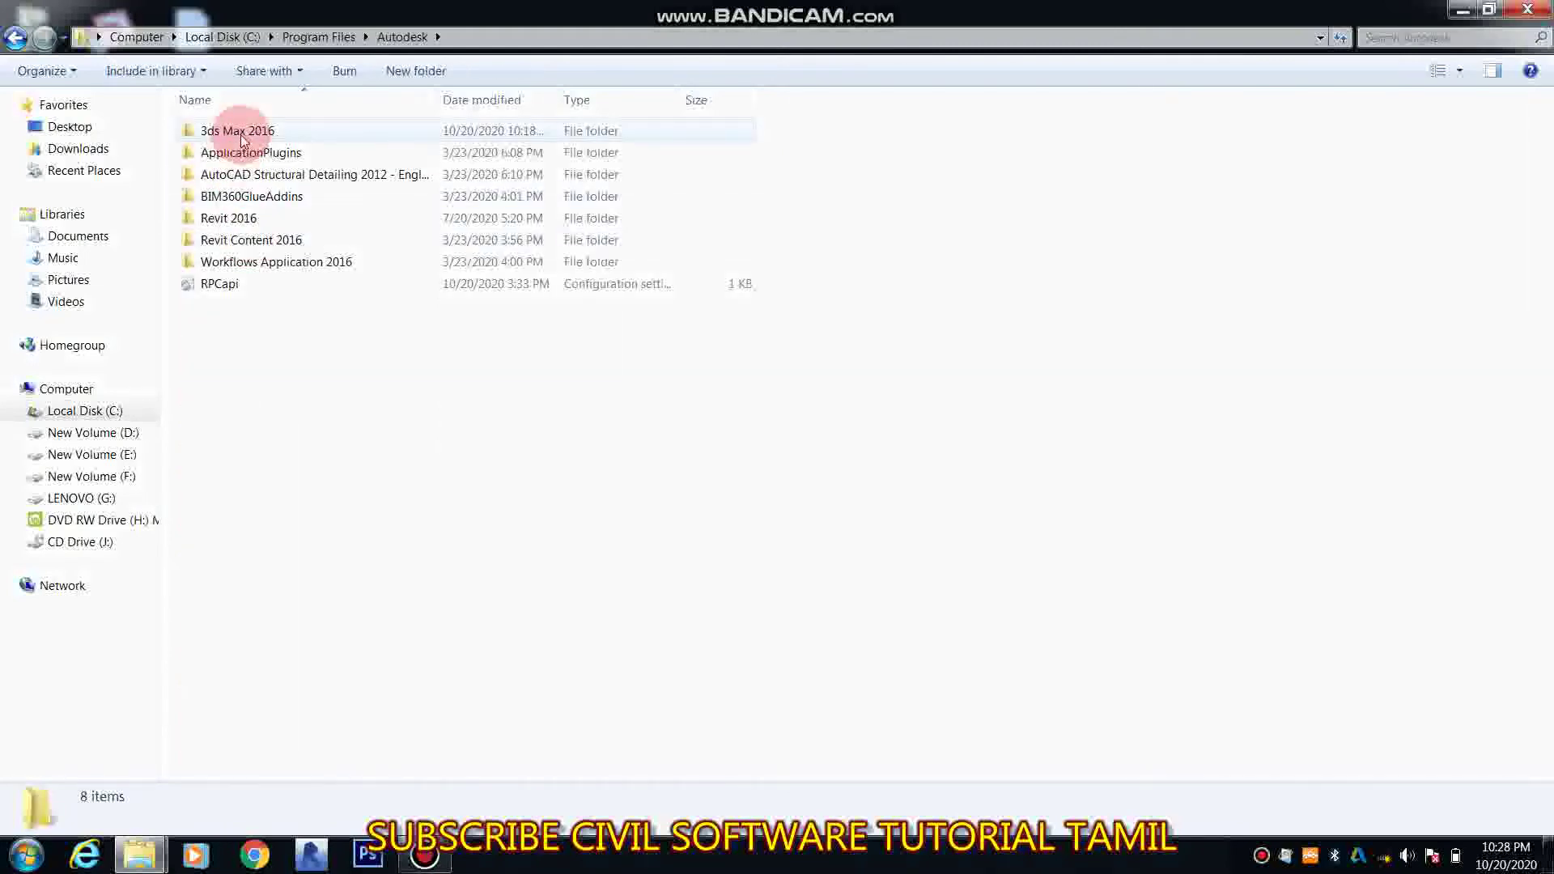
{"action": "double_click", "coordinate": [243, 141]}
{"action": "left_click", "coordinate": [243, 261]}
{"action": "key", "text": "r"}
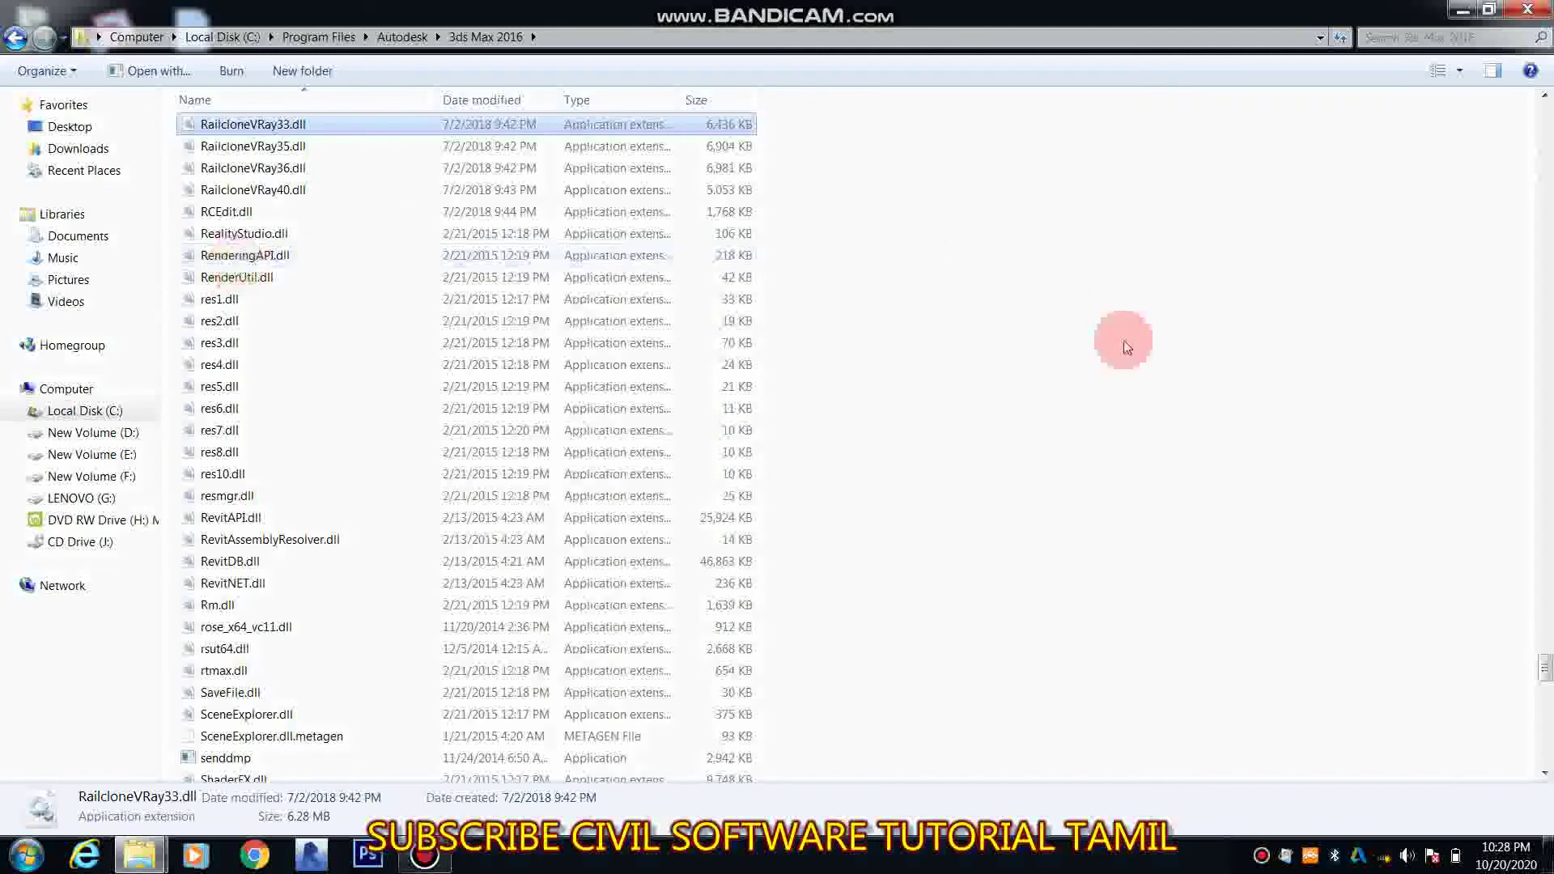
{"action": "left_click", "coordinate": [1218, 504]}
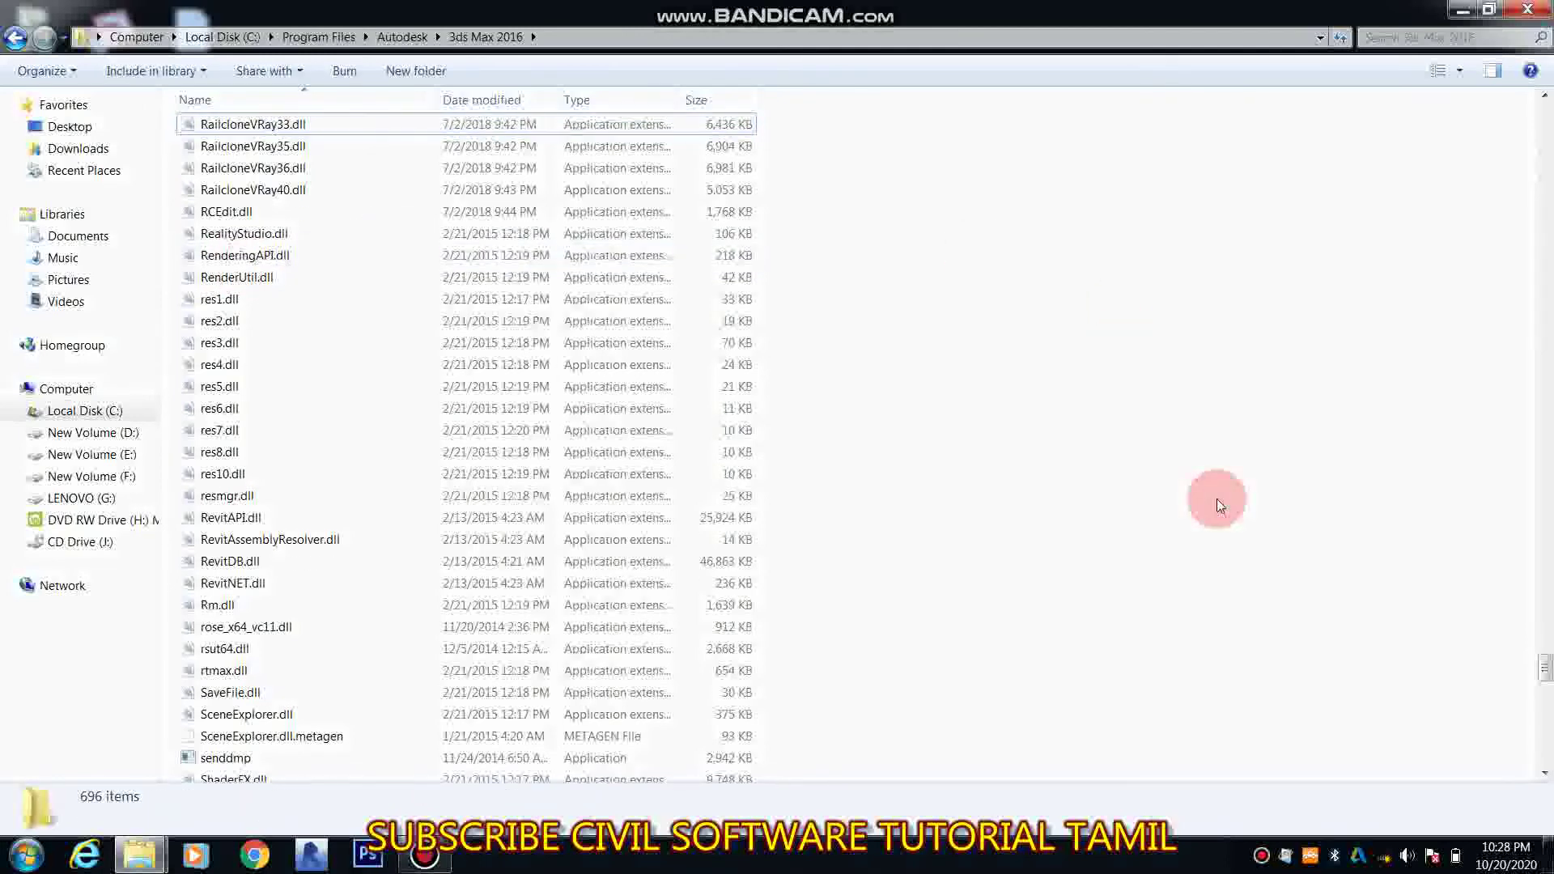
{"action": "key", "text": "ctrl+v"}
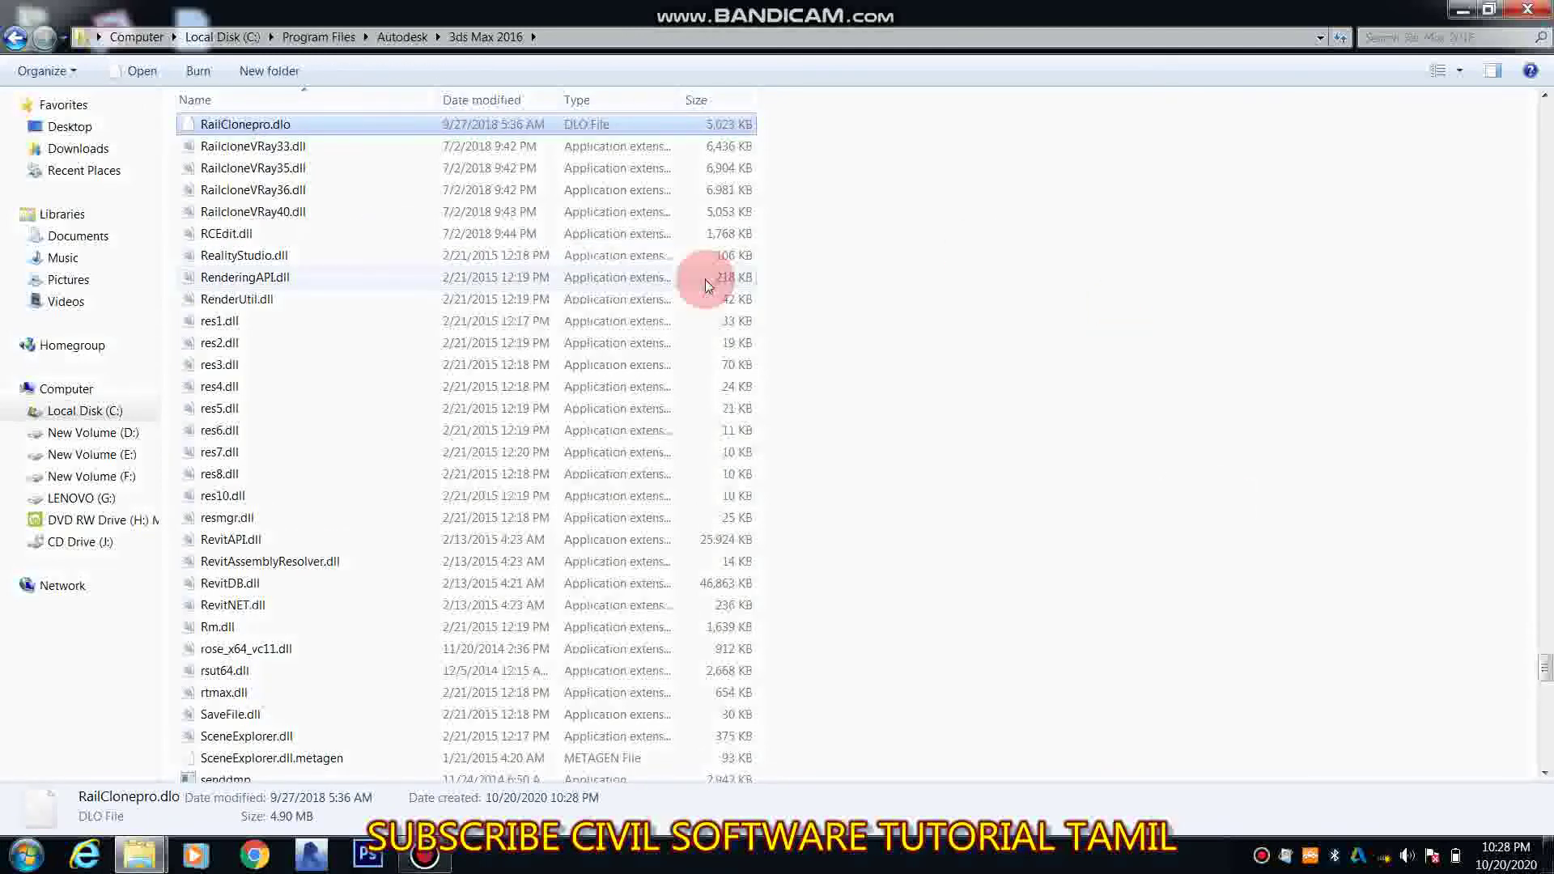
{"action": "key", "text": "BackSpace"}
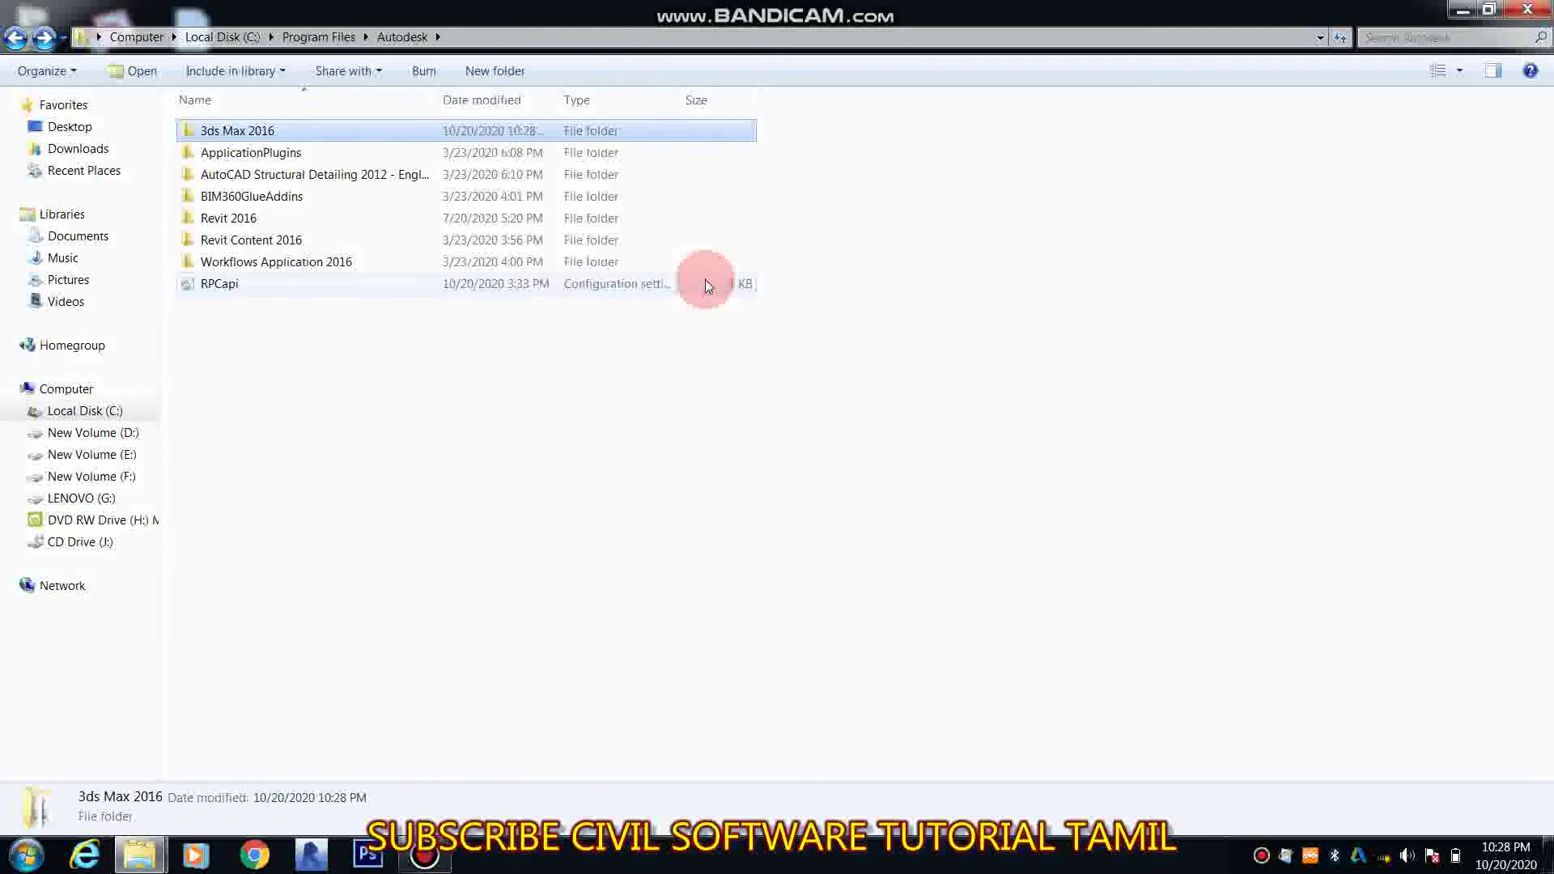
Browse the Workflows Application 2016, Chaos Group and Common Files folders
{"action": "key", "text": "Down"}
{"action": "key", "text": "Down"}
{"action": "key", "text": "Down"}
{"action": "key", "text": "Down"}
{"action": "key", "text": "Down"}
{"action": "key", "text": "Down"}
{"action": "key", "text": "Return"}
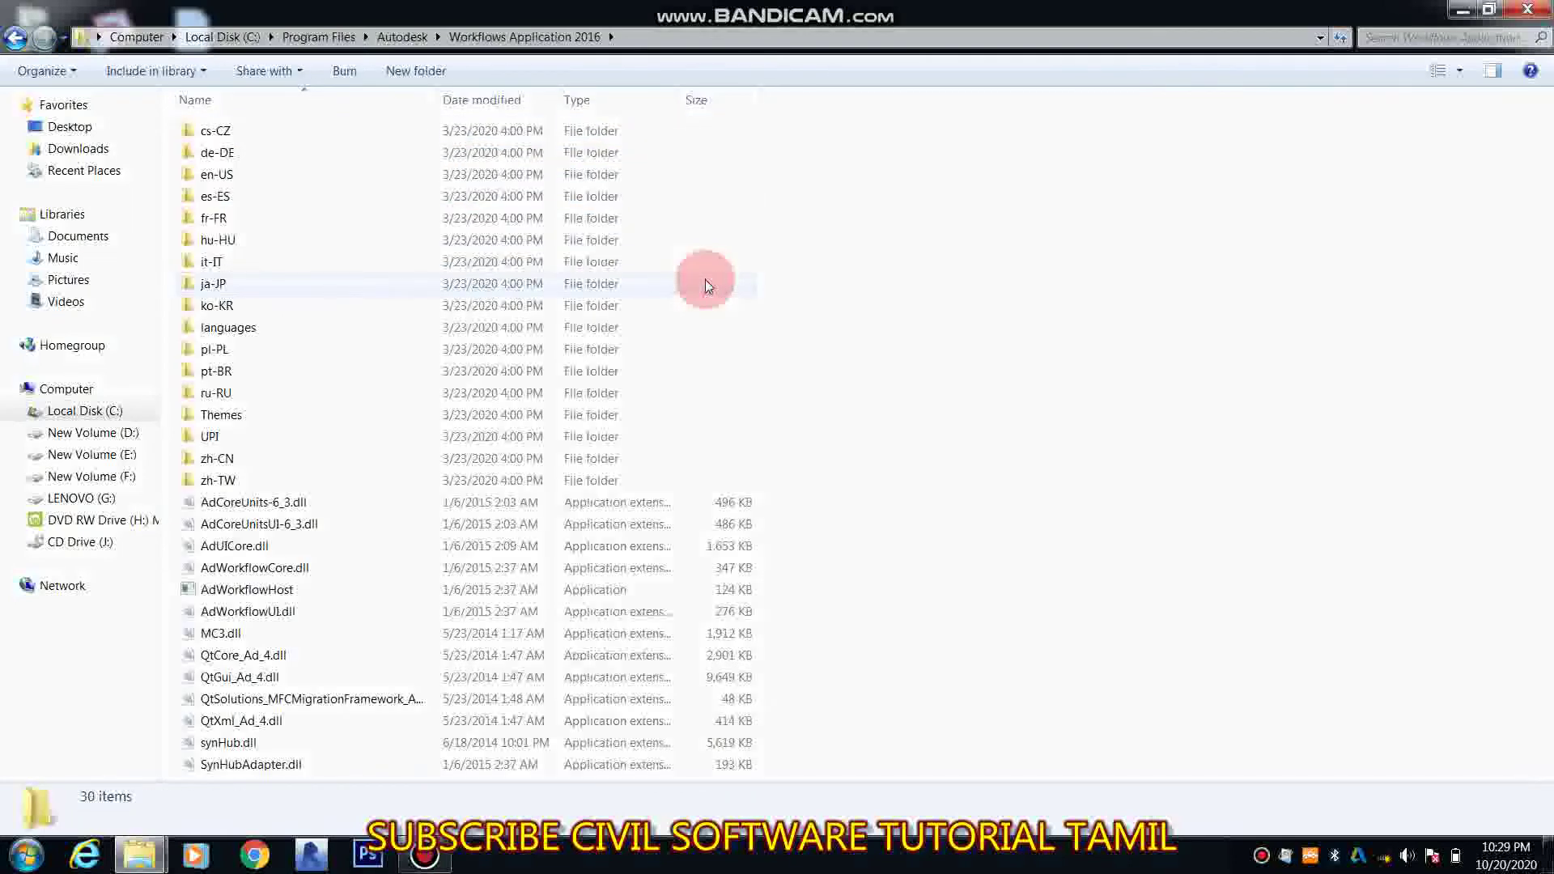
{"action": "key", "text": "BackSpace"}
{"action": "key", "text": "BackSpace"}
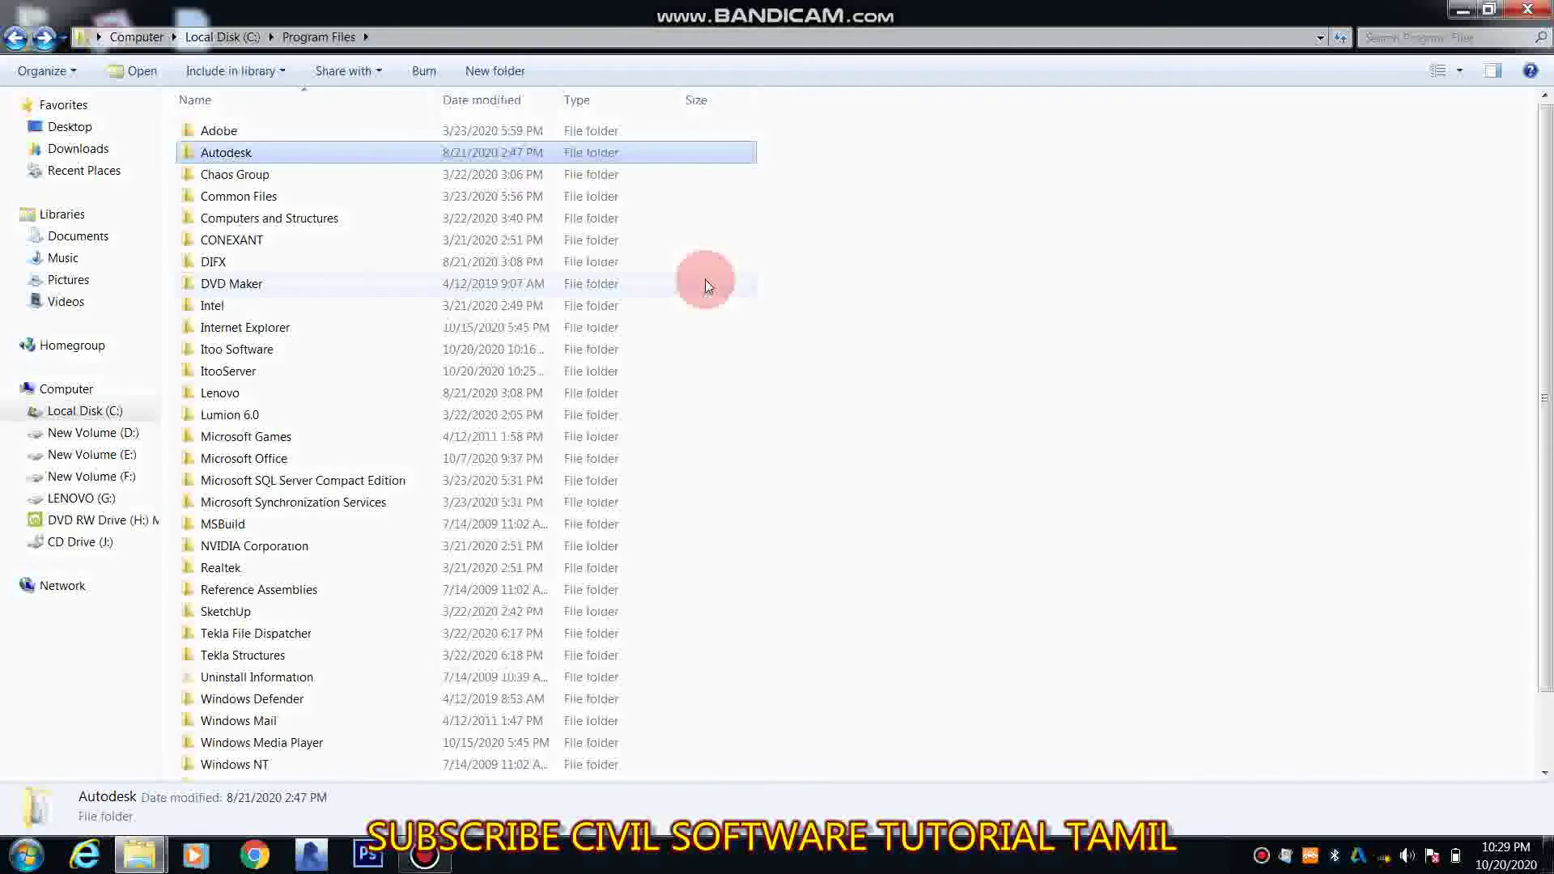
{"action": "key", "text": "Down"}
{"action": "key", "text": "Return"}
{"action": "key", "text": "BackSpace"}
{"action": "key", "text": "Down"}
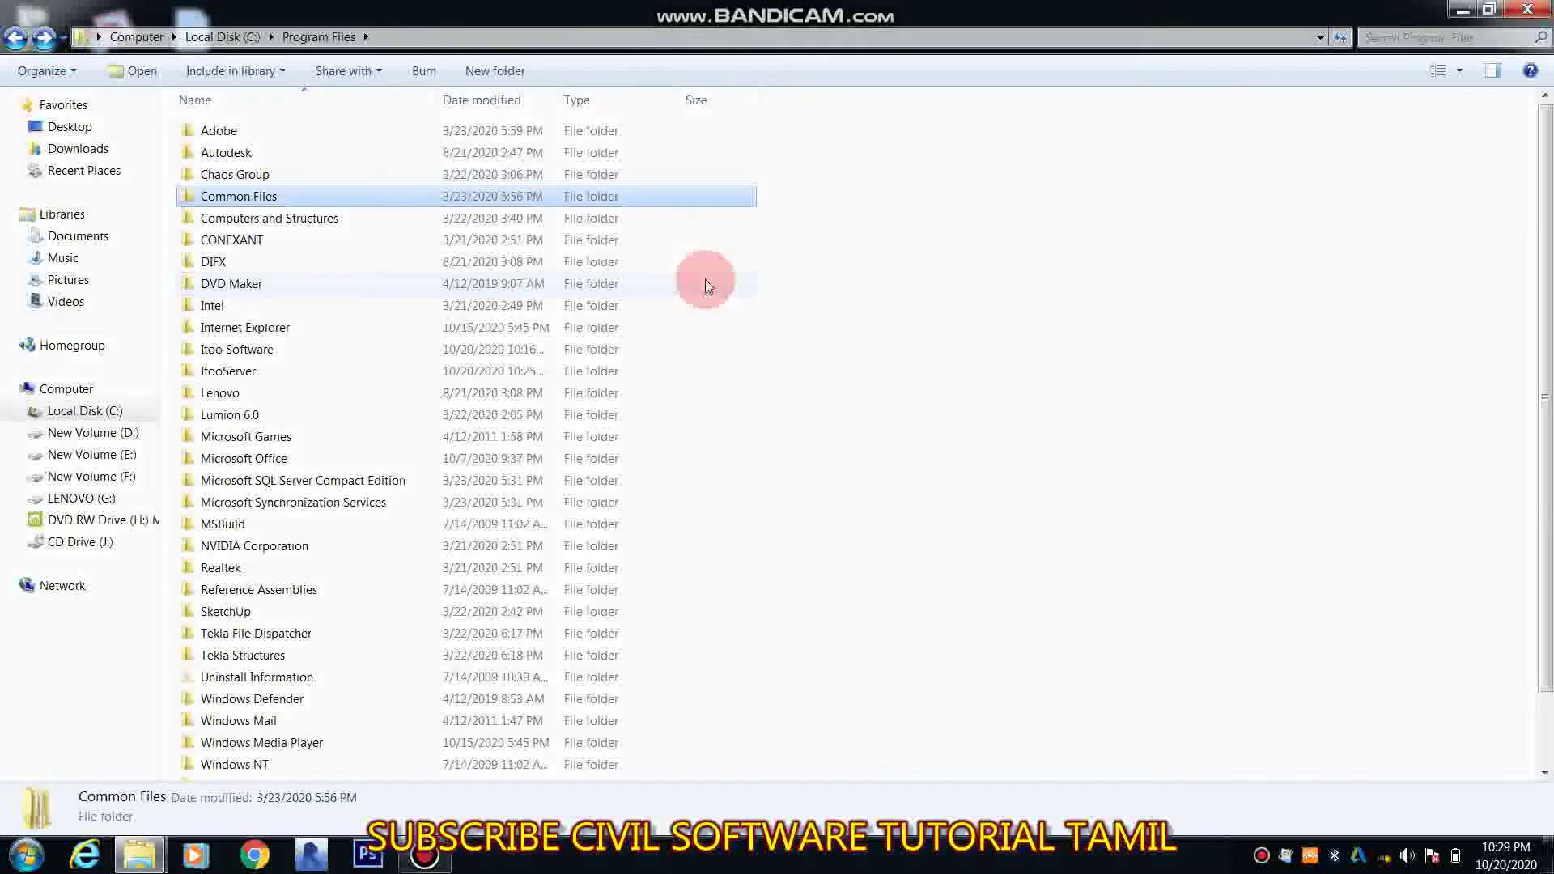
{"action": "key", "text": "Return"}
Look through Common Files and its Services folder, then go up to Local Disk (C:)
{"action": "key", "text": "Down"}
{"action": "key", "text": "Up"}
{"action": "key", "text": "Down"}
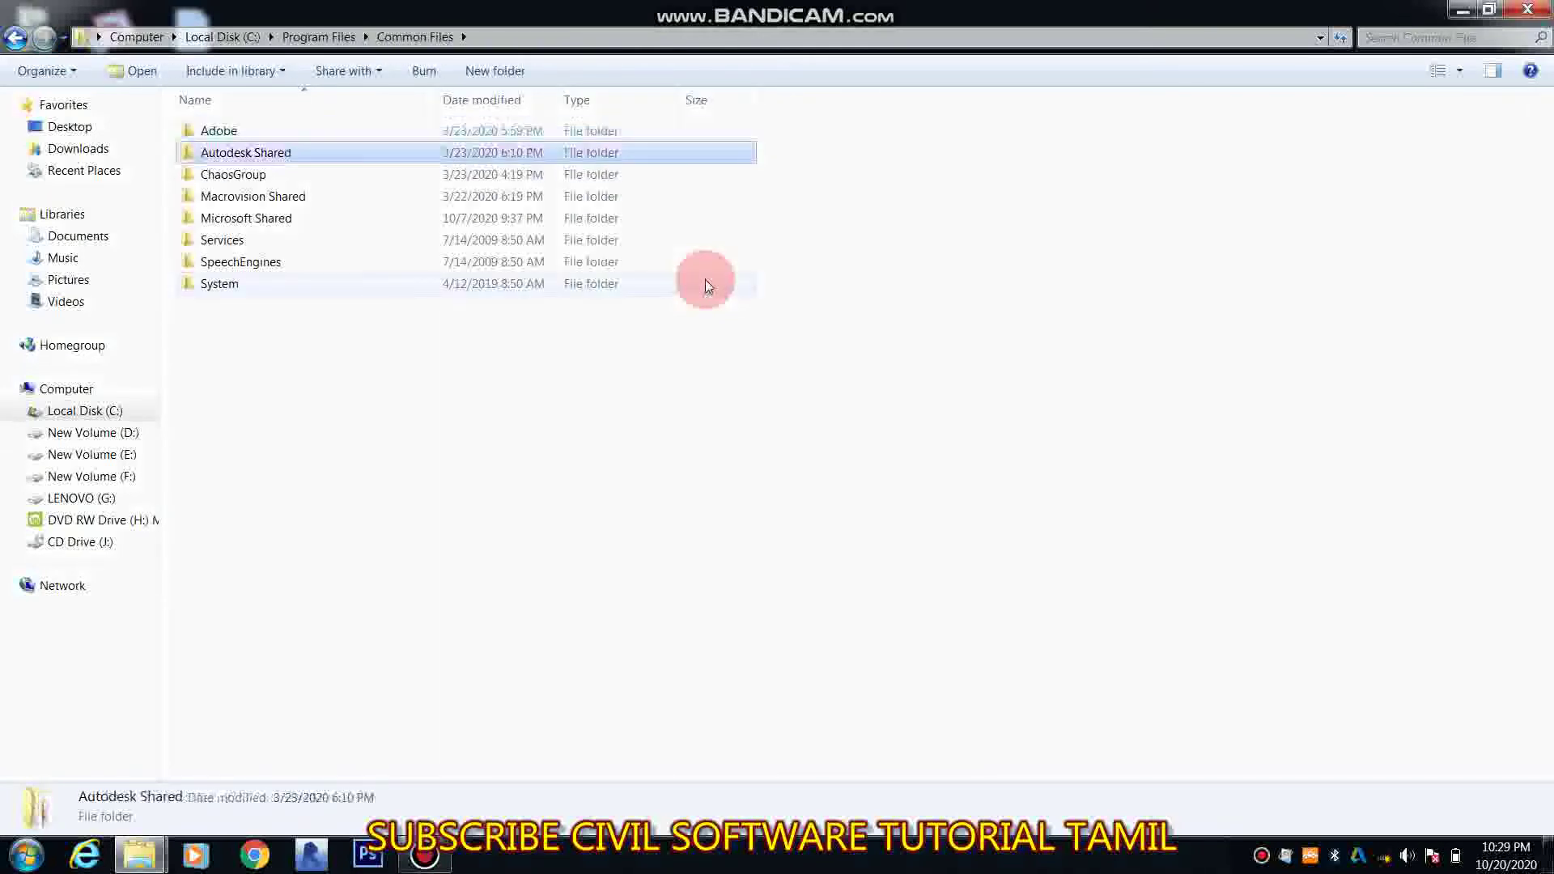
{"action": "key", "text": "Down"}
{"action": "key", "text": "Down"}
{"action": "key", "text": "Down"}
{"action": "key", "text": "Down"}
{"action": "key", "text": "Return"}
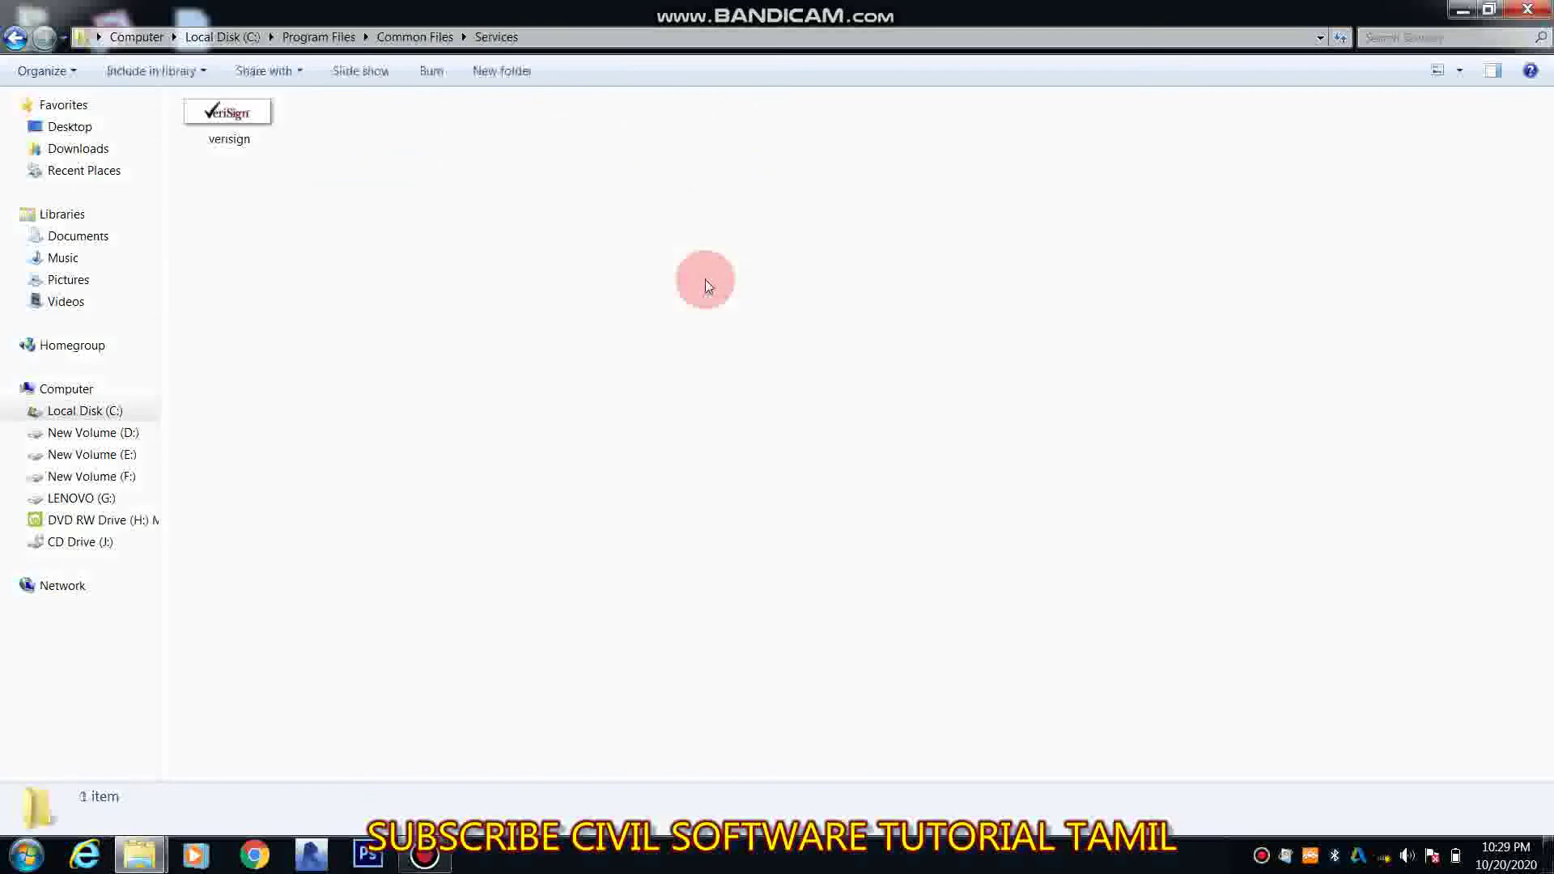
{"action": "key", "text": "BackSpace"}
{"action": "key", "text": "BackSpace"}
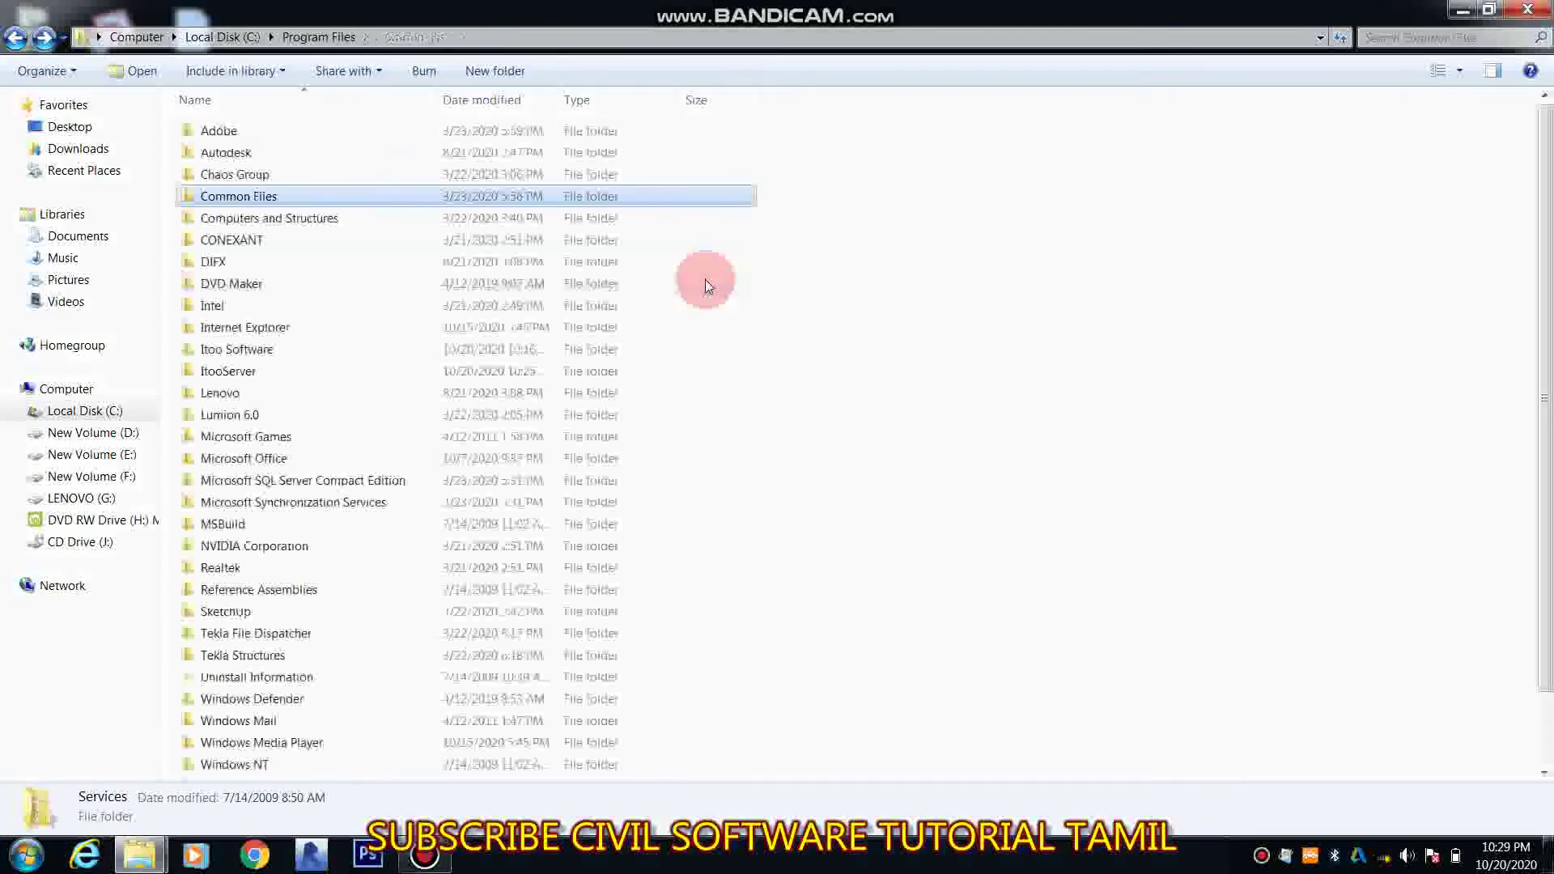
{"action": "key", "text": "Down"}
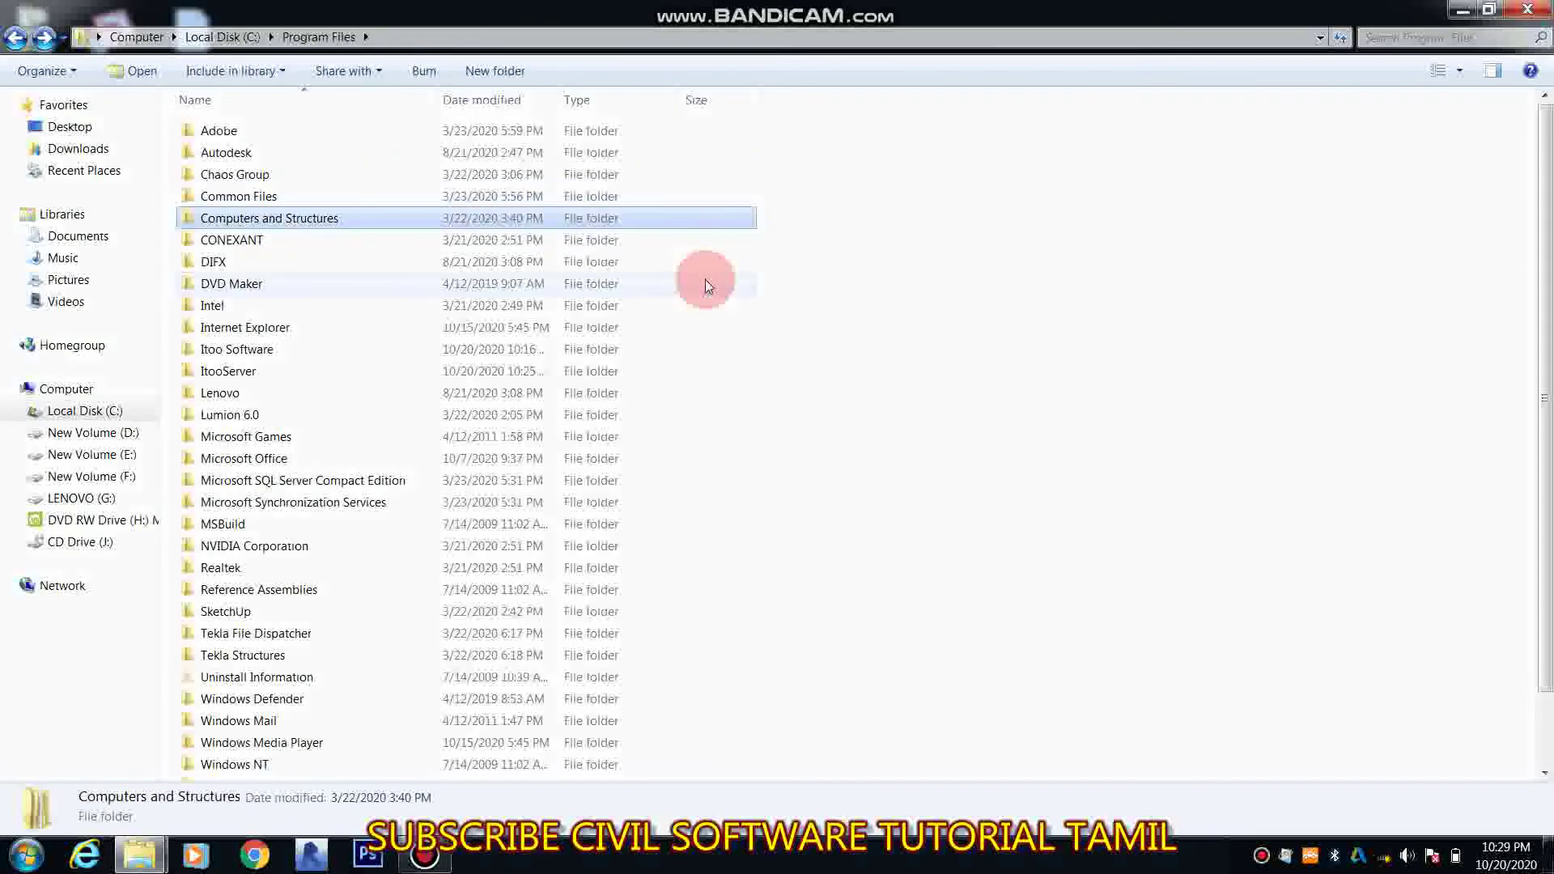
{"action": "key", "text": "BackSpace"}
Open Program Files > Itoo Software > RailClone Pro and paste RailClonepro.dlo there
{"action": "key", "text": "Return"}
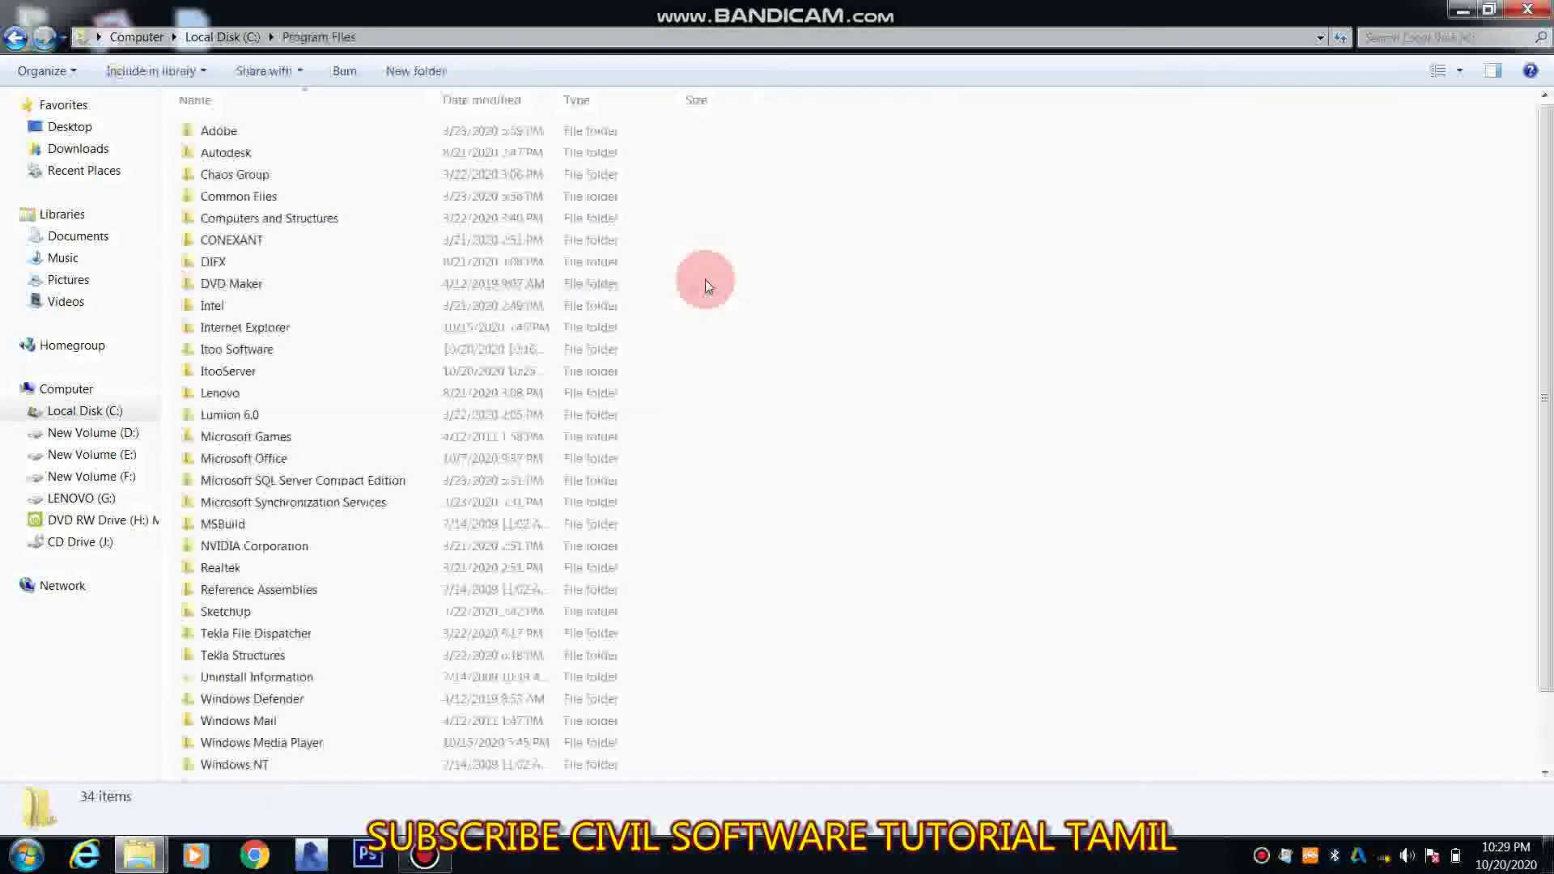
{"action": "key", "text": "Down"}
{"action": "key", "text": "Down"}
{"action": "key", "text": "Down"}
{"action": "key", "text": "Down"}
{"action": "key", "text": "Down"}
{"action": "key", "text": "Down"}
{"action": "key", "text": "Down"}
{"action": "key", "text": "Down"}
{"action": "key", "text": "Down"}
{"action": "key", "text": "Down"}
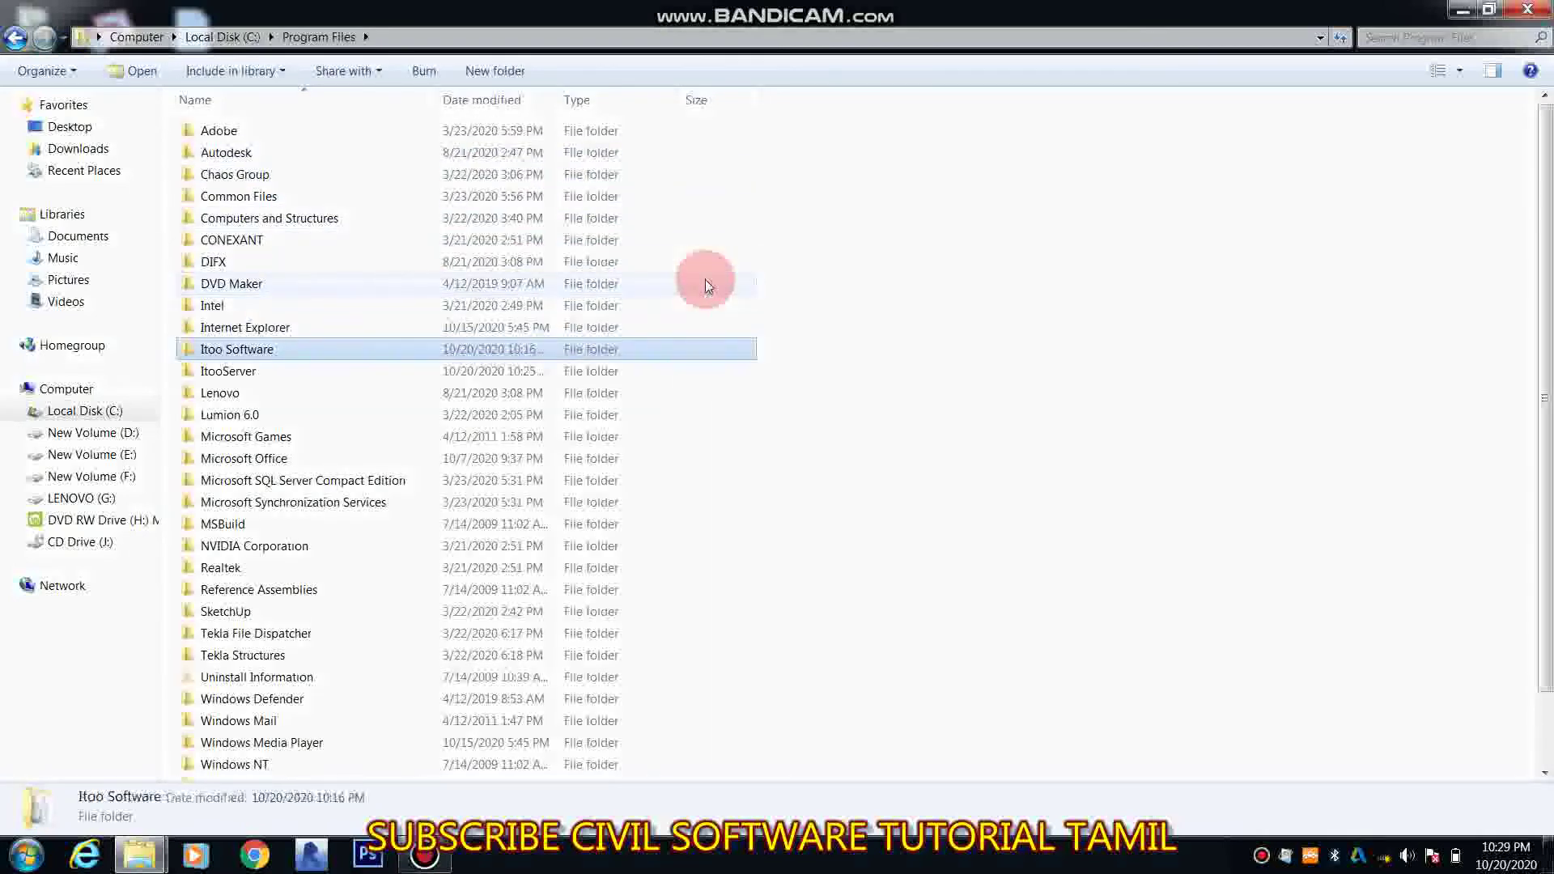
{"action": "key", "text": "Return"}
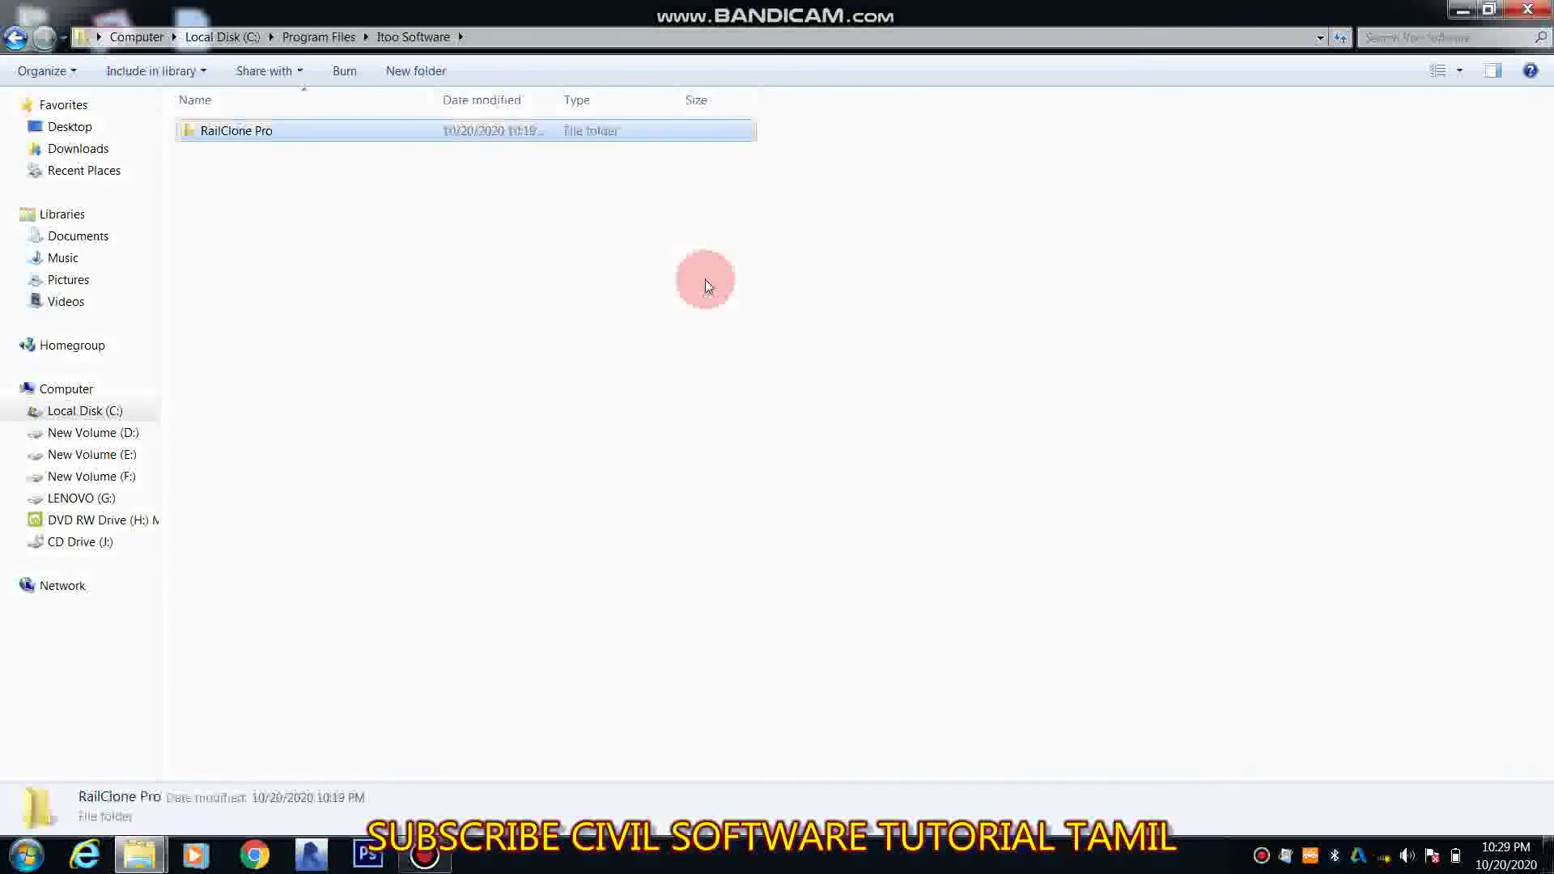
{"action": "key", "text": "Down"}
{"action": "key", "text": "Return"}
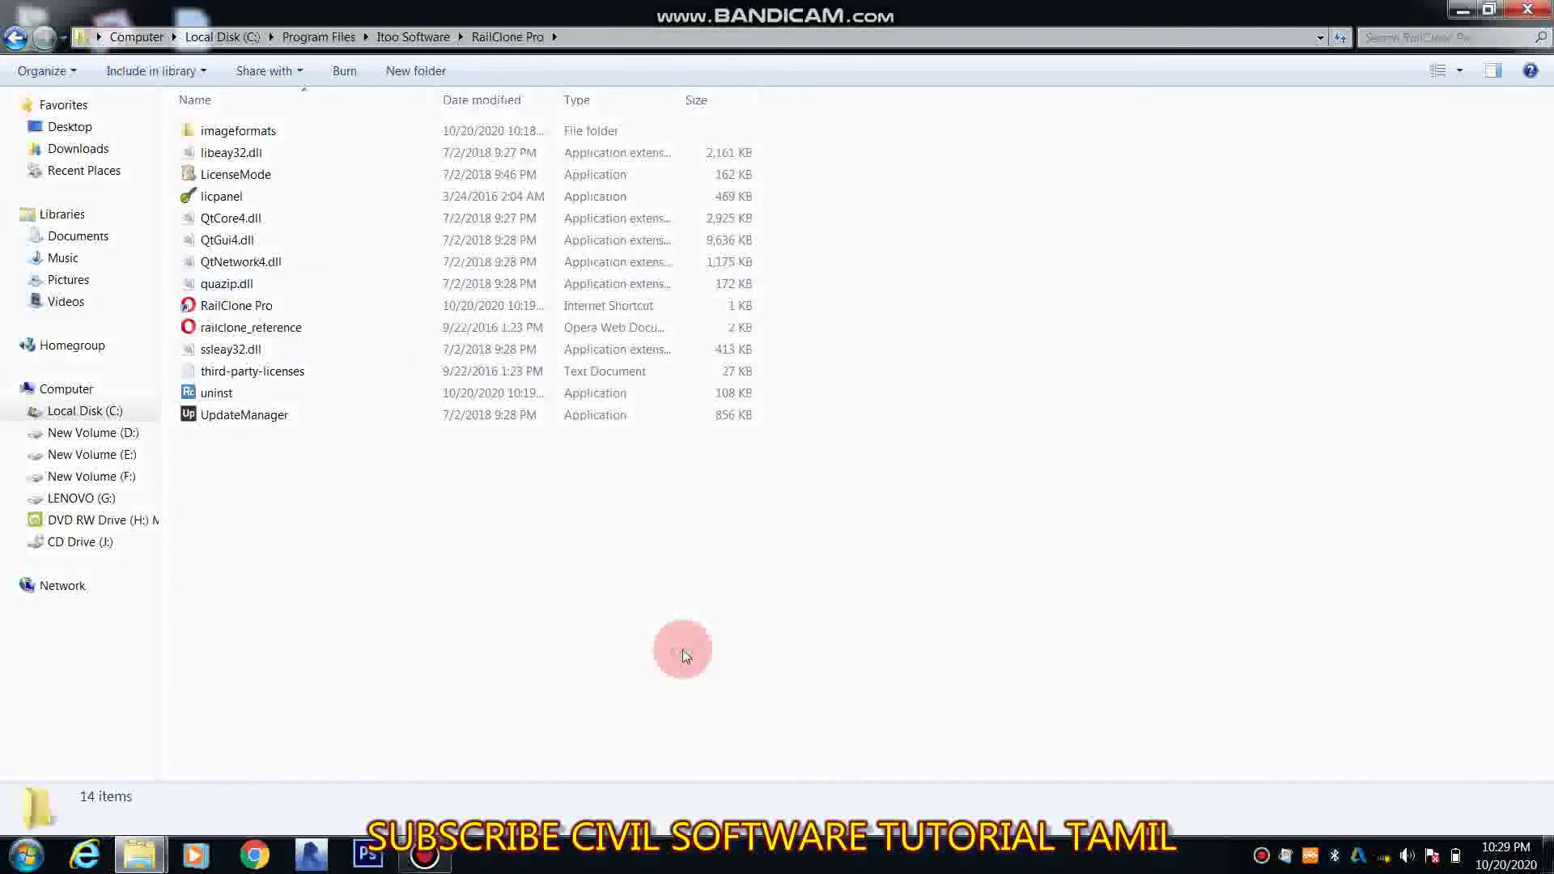
{"action": "key", "text": "ctrl+v"}
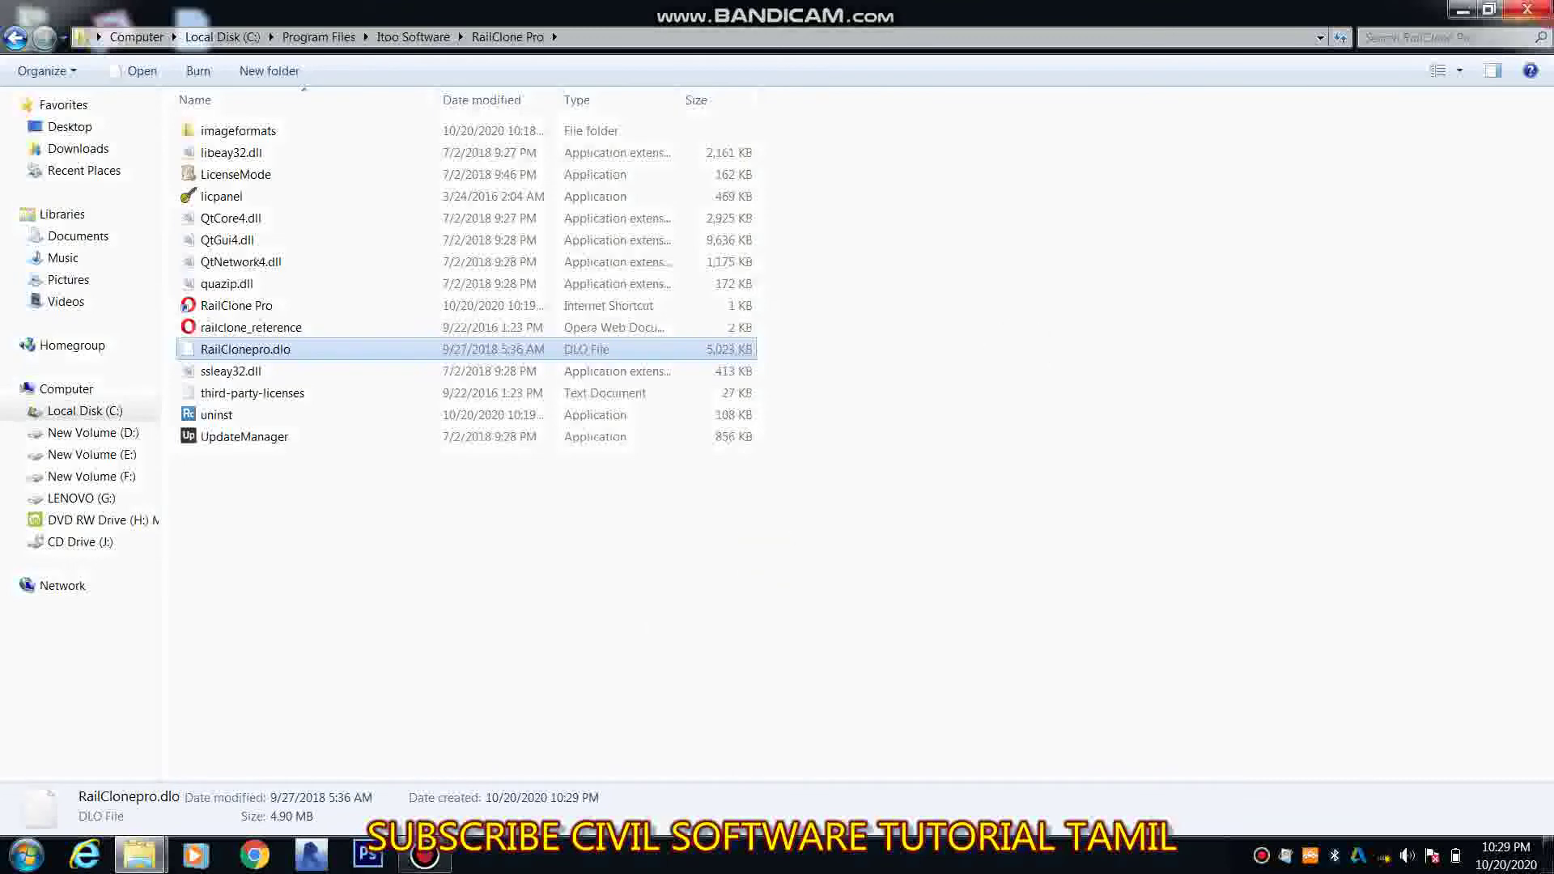
Close Explorer and open the Services console via a Start-menu 'service' search
{"action": "left_click", "coordinate": [1527, 10]}
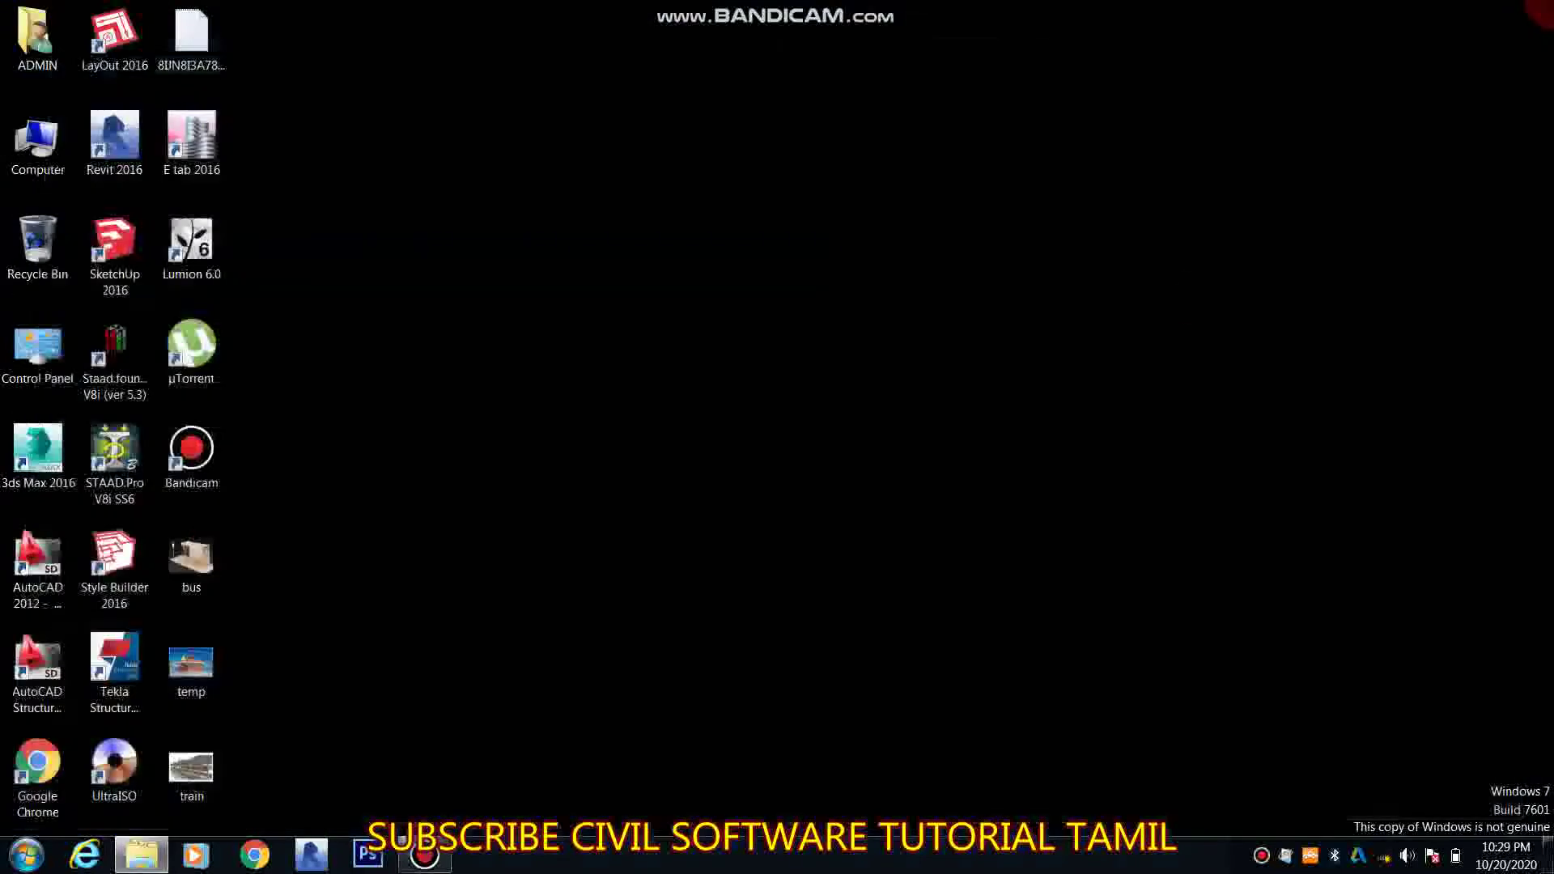
{"action": "left_click", "coordinate": [26, 855]}
{"action": "type", "text": "serv"}
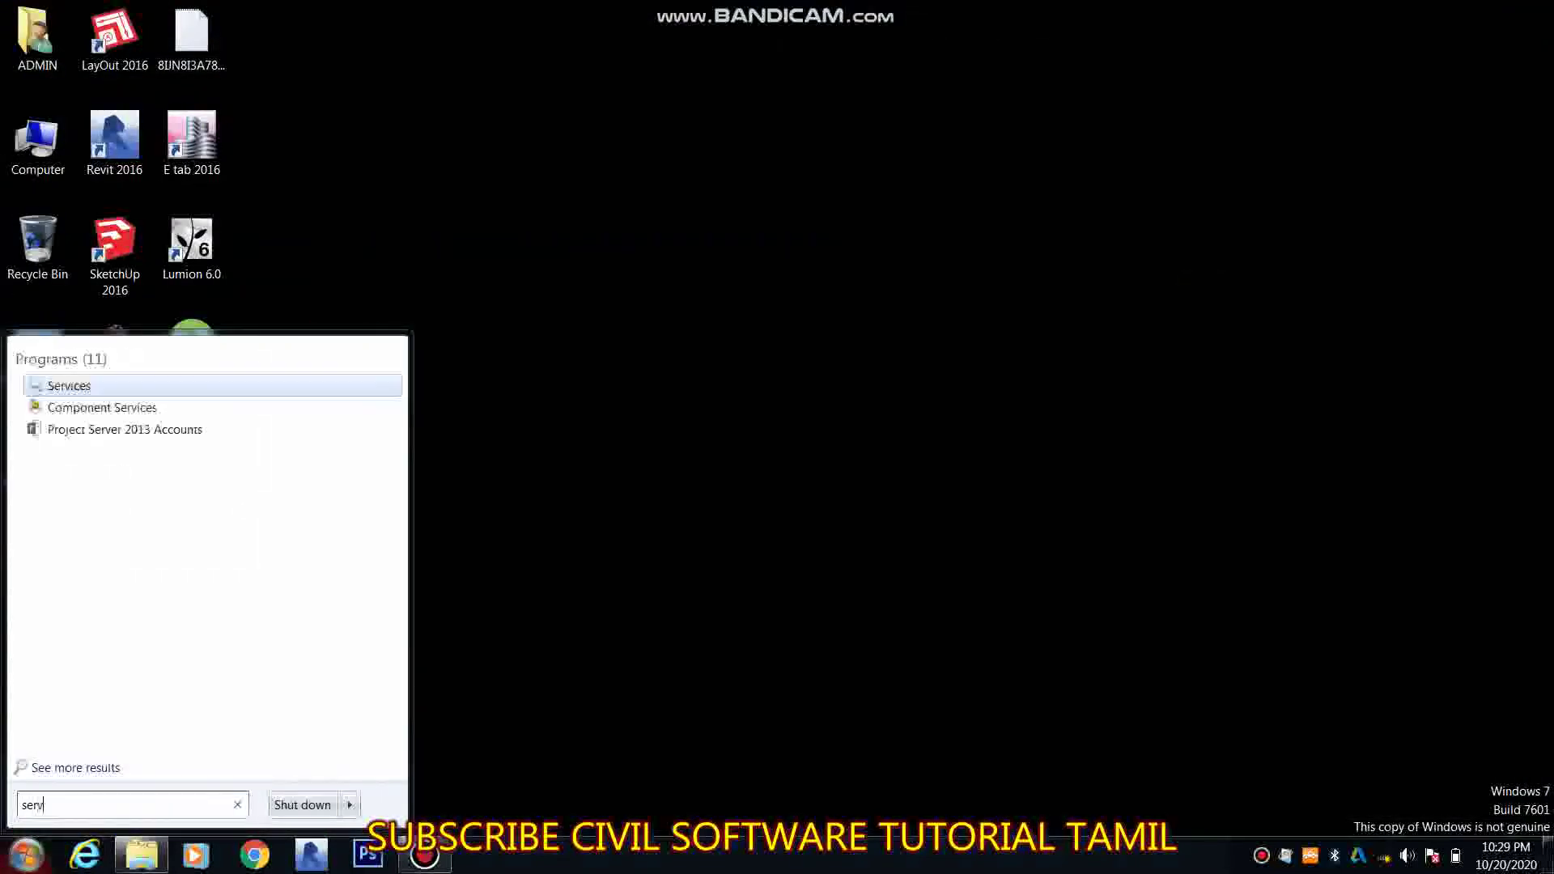
{"action": "type", "text": "ice"}
{"action": "key", "text": "Return"}
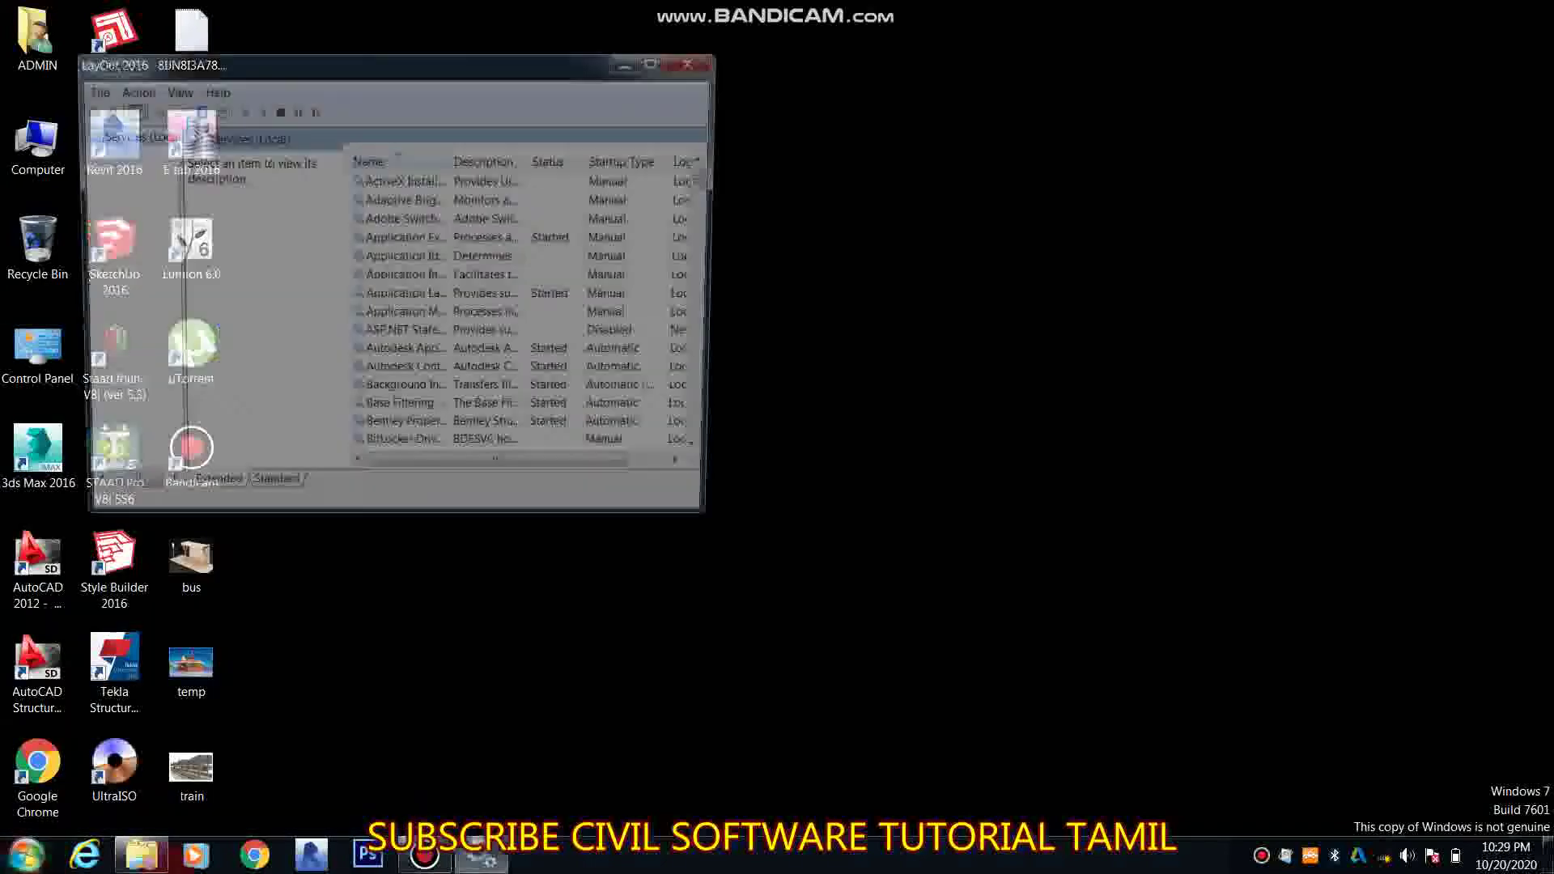
{"action": "left_click", "coordinate": [481, 858]}
{"action": "left_click", "coordinate": [425, 856]}
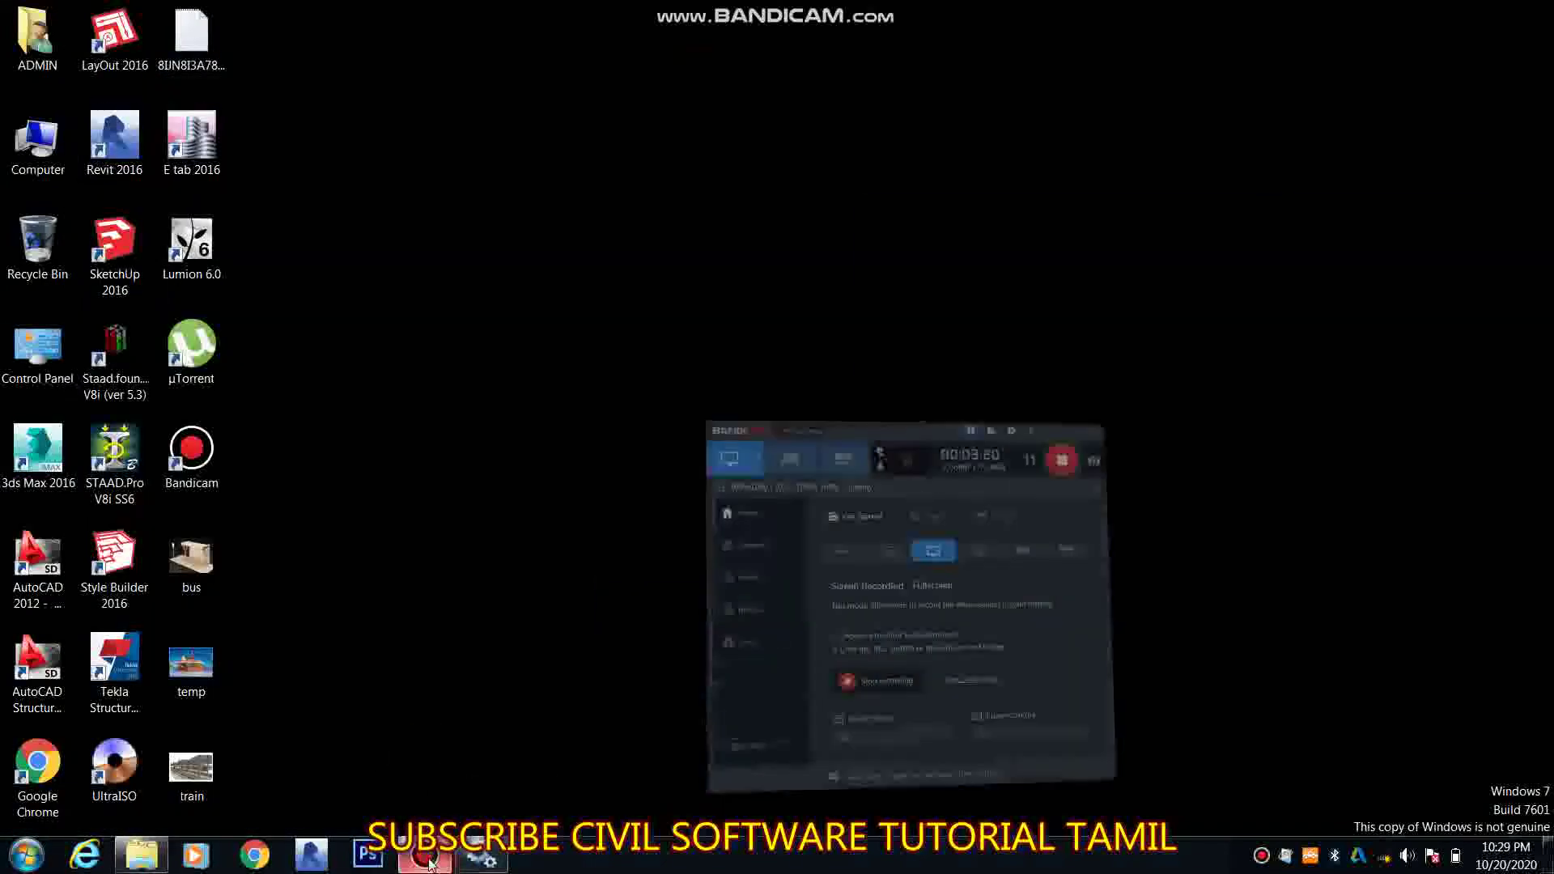
{"action": "left_click", "coordinate": [424, 857]}
{"action": "left_click", "coordinate": [481, 859]}
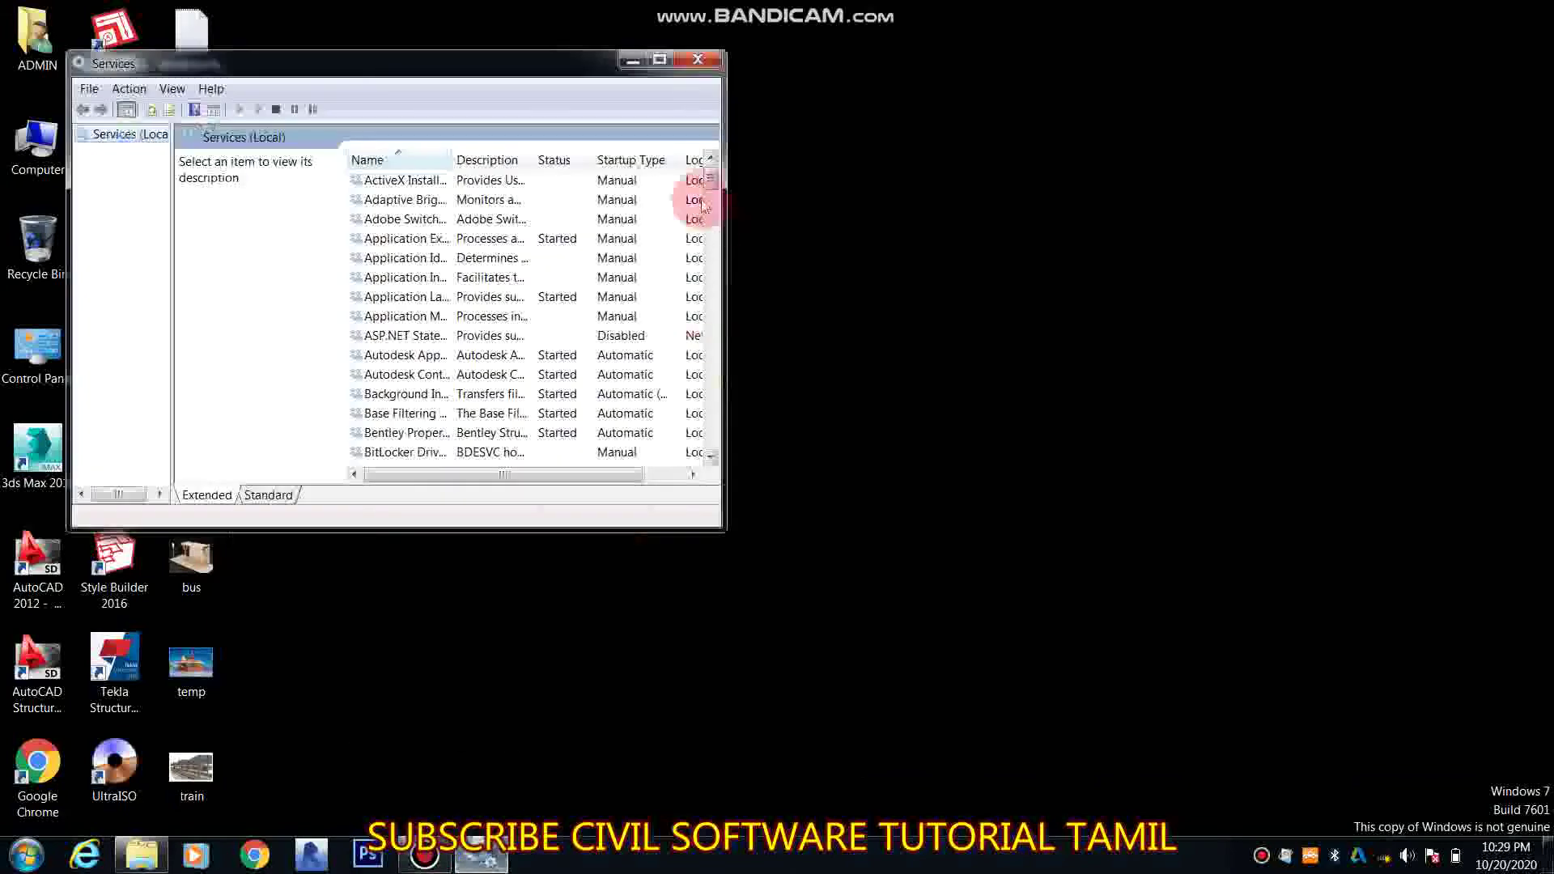
Try starting RailCloneService, dismiss the Error 2 failure, close Services, and launch 3ds Max 2016
{"action": "left_click", "coordinate": [387, 180]}
{"action": "key", "text": "r"}
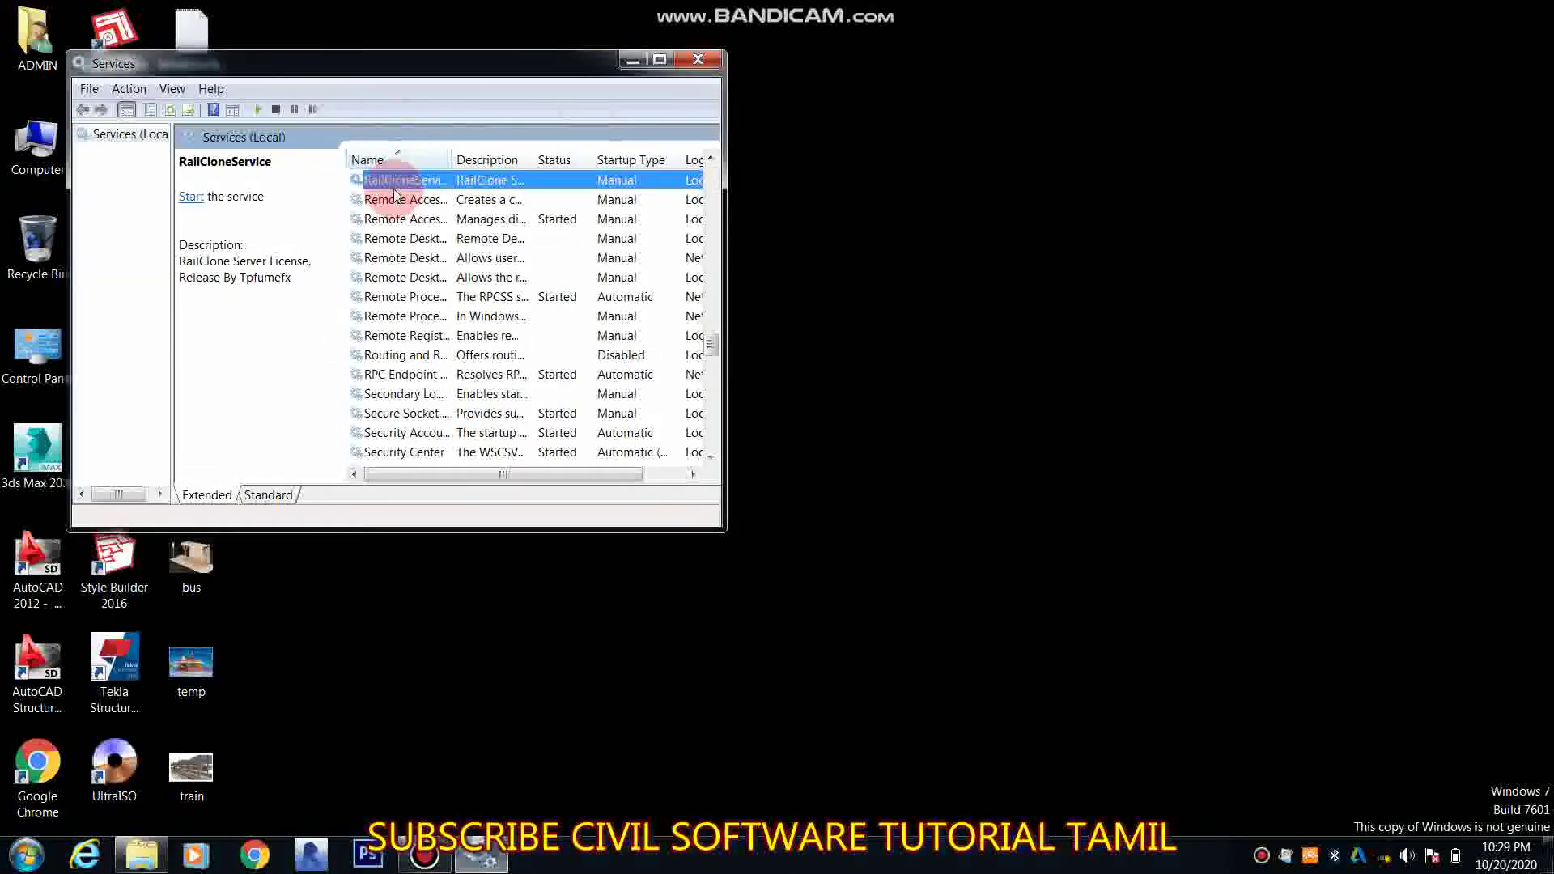
{"action": "right_click", "coordinate": [398, 194]}
{"action": "left_click", "coordinate": [421, 196]}
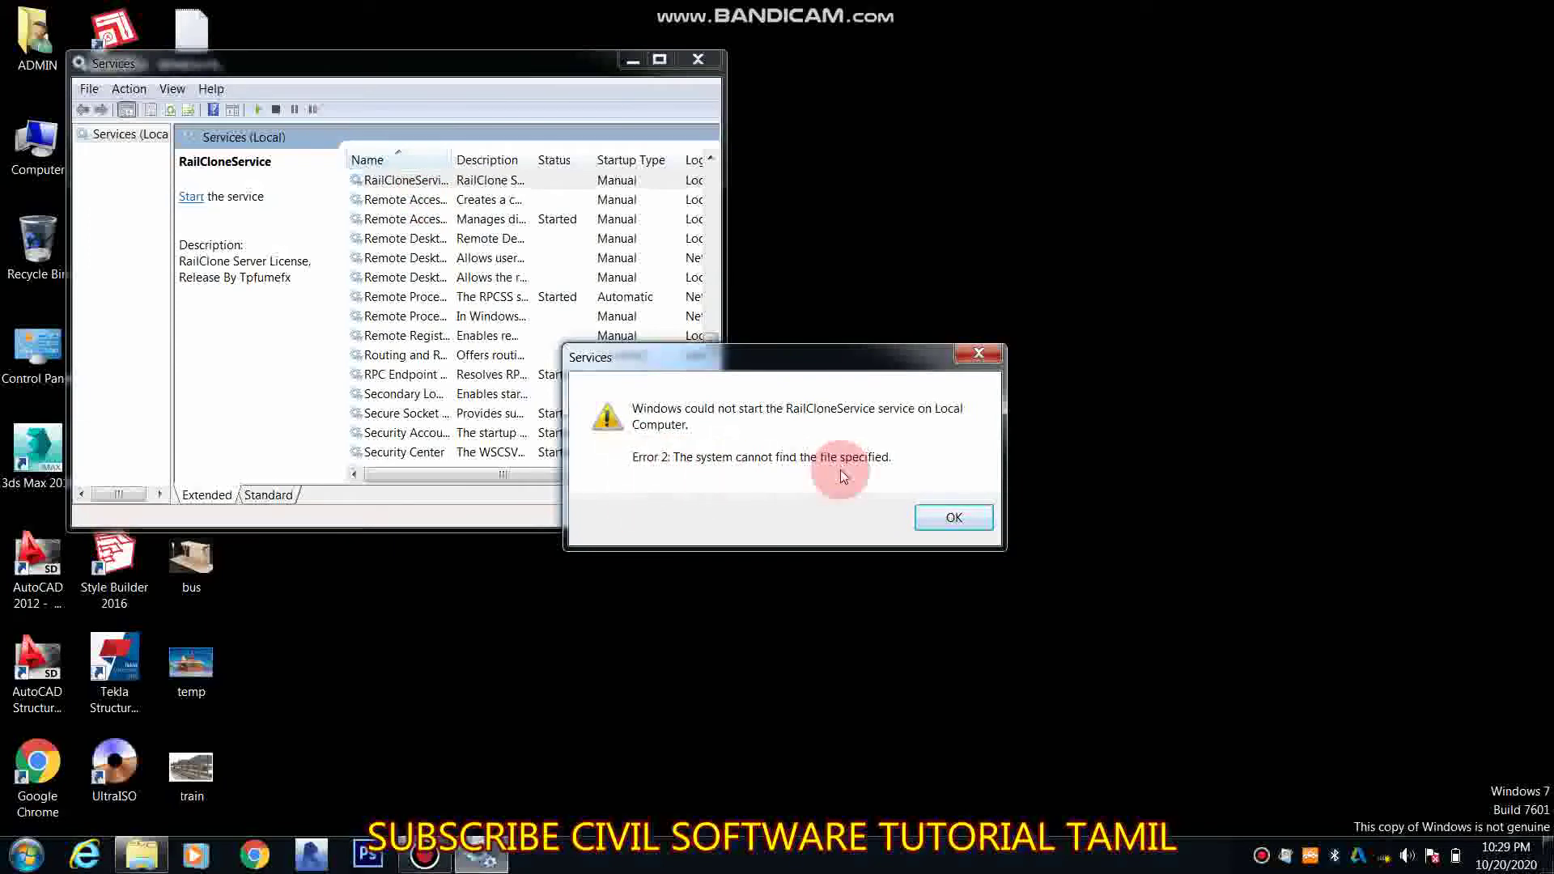
{"action": "left_click", "coordinate": [952, 522]}
{"action": "left_click", "coordinate": [689, 63]}
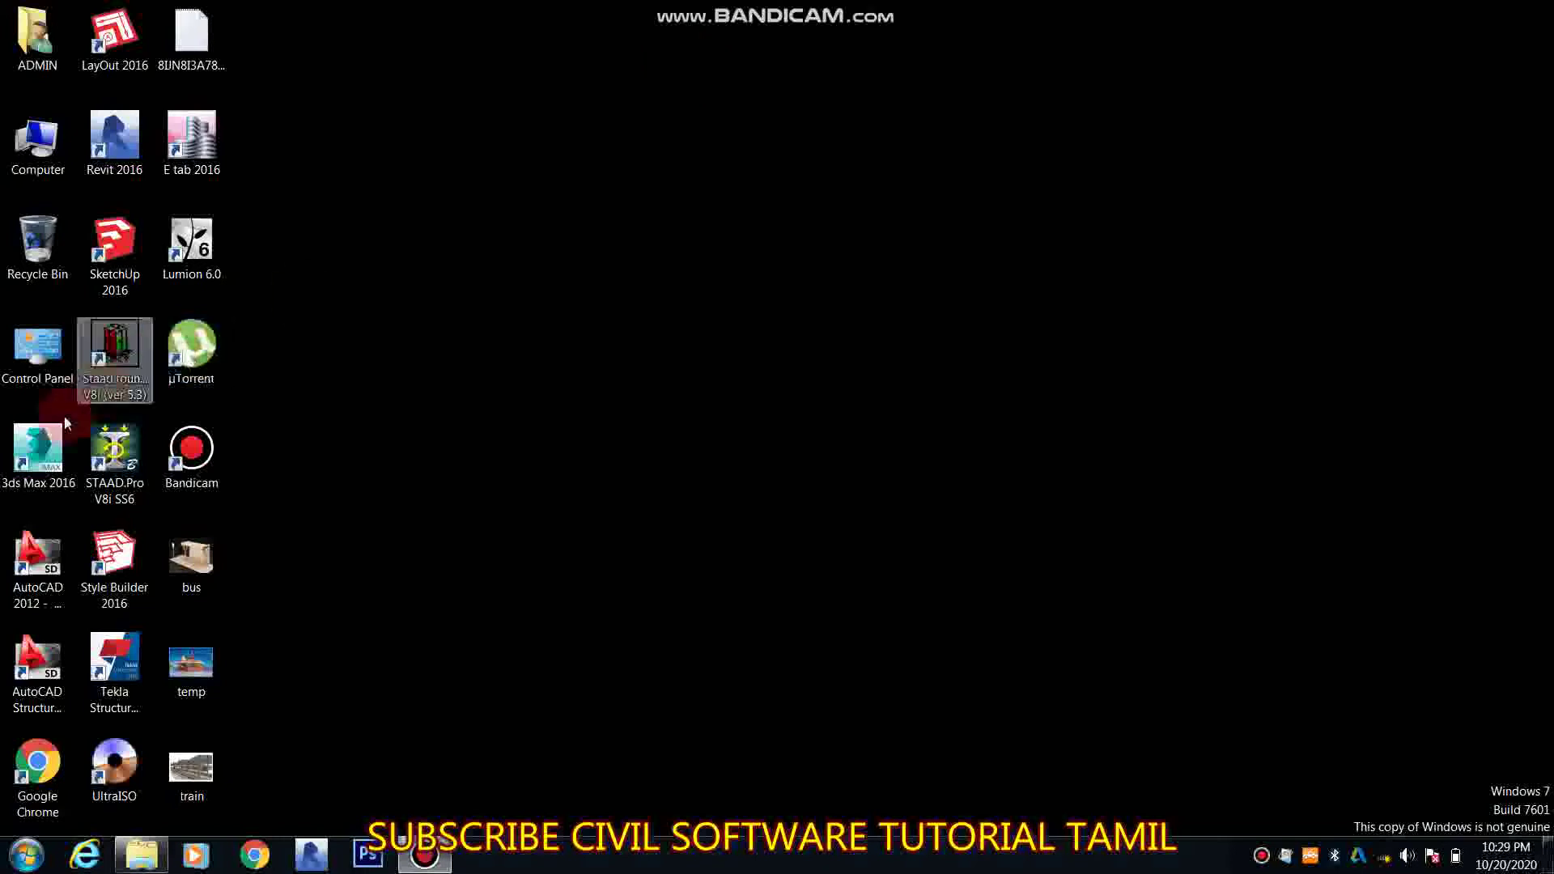
{"action": "left_click", "coordinate": [39, 448]}
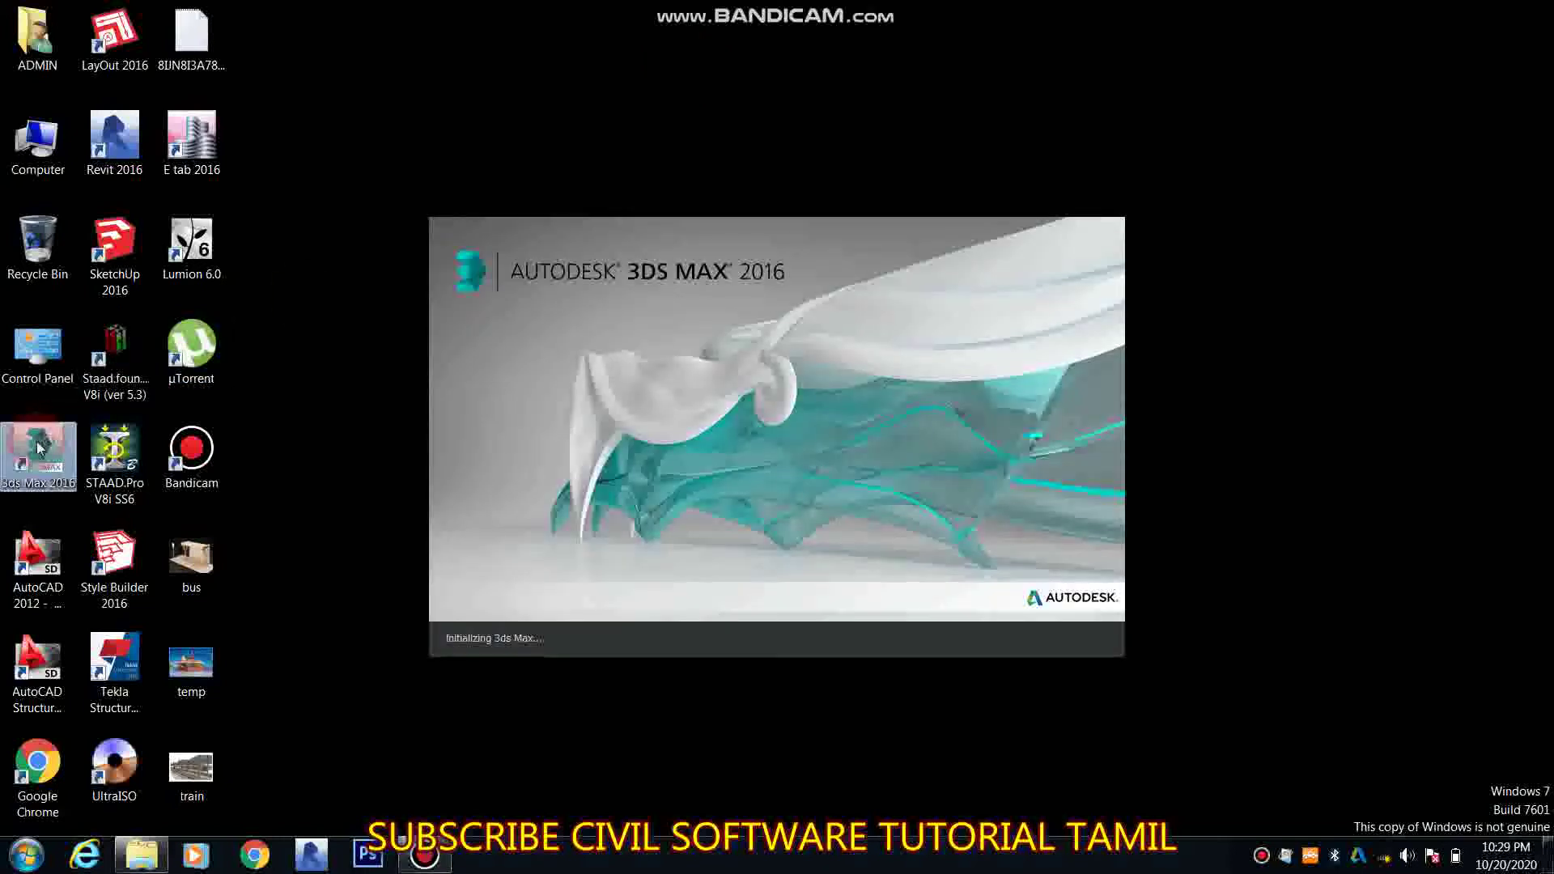
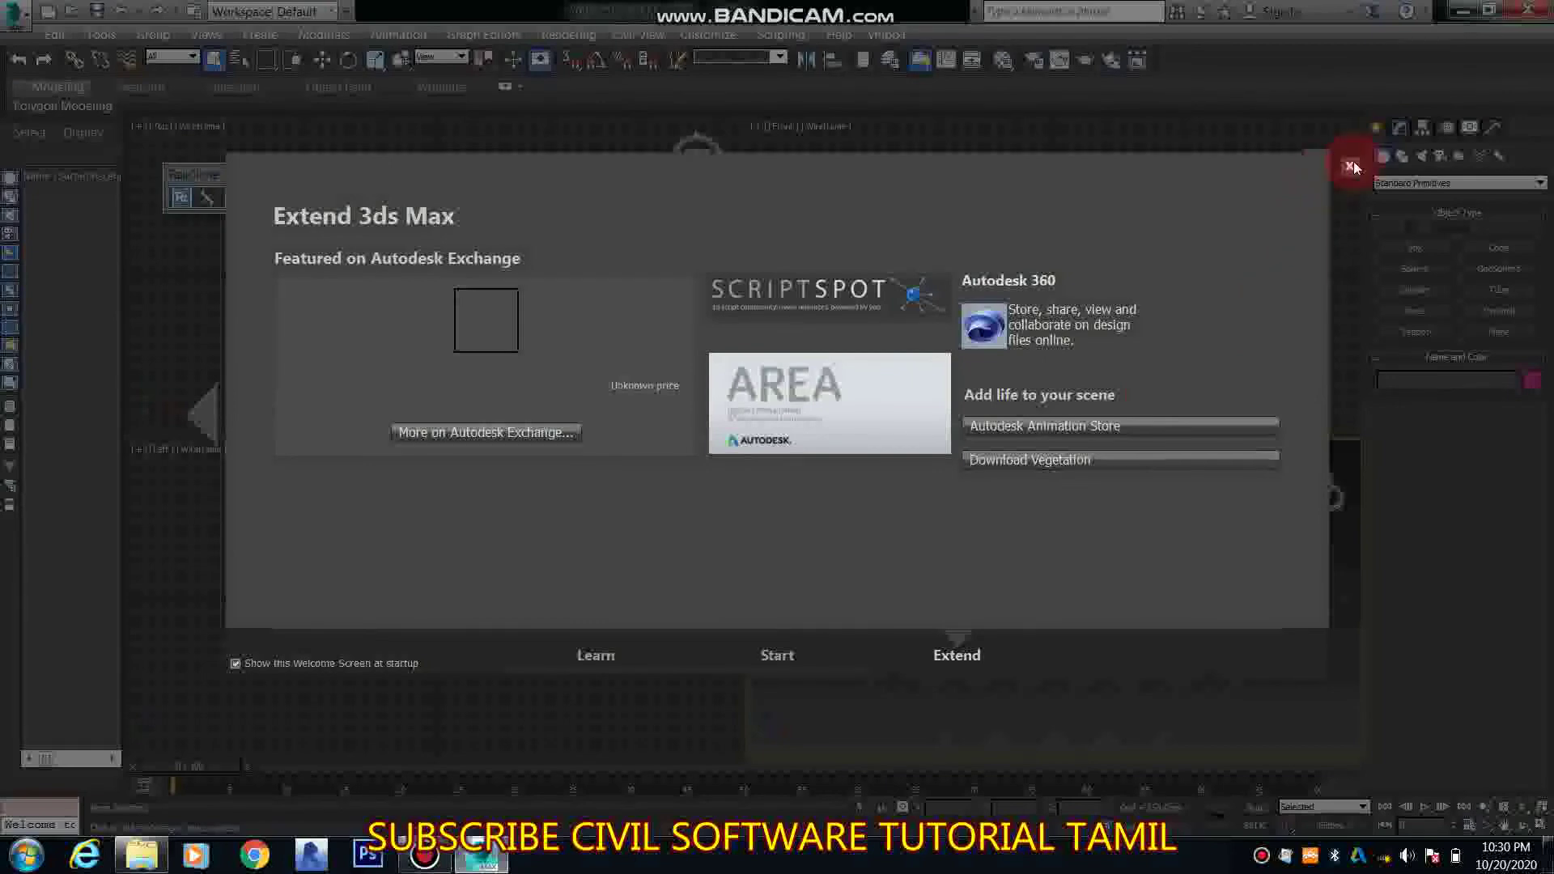
Close the welcome screen, move the RailClone palette, and set the Create category to Itoo Software
{"action": "left_click", "coordinate": [1349, 165]}
{"action": "left_click_drag", "start_coordinate": [213, 175], "coordinate": [656, 176]}
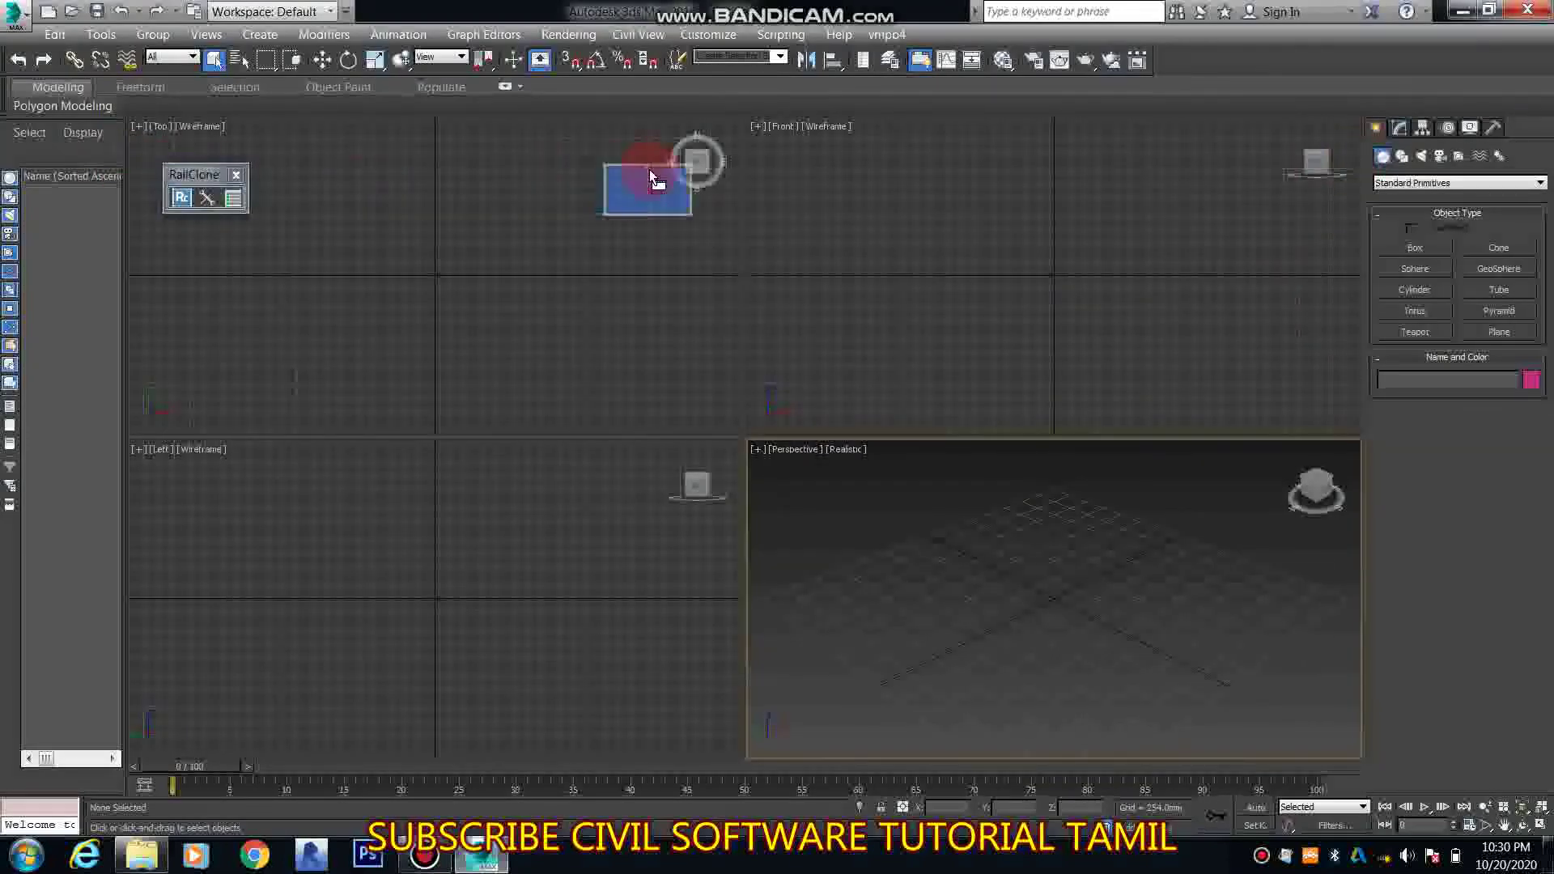
{"action": "left_click", "coordinate": [1413, 183]}
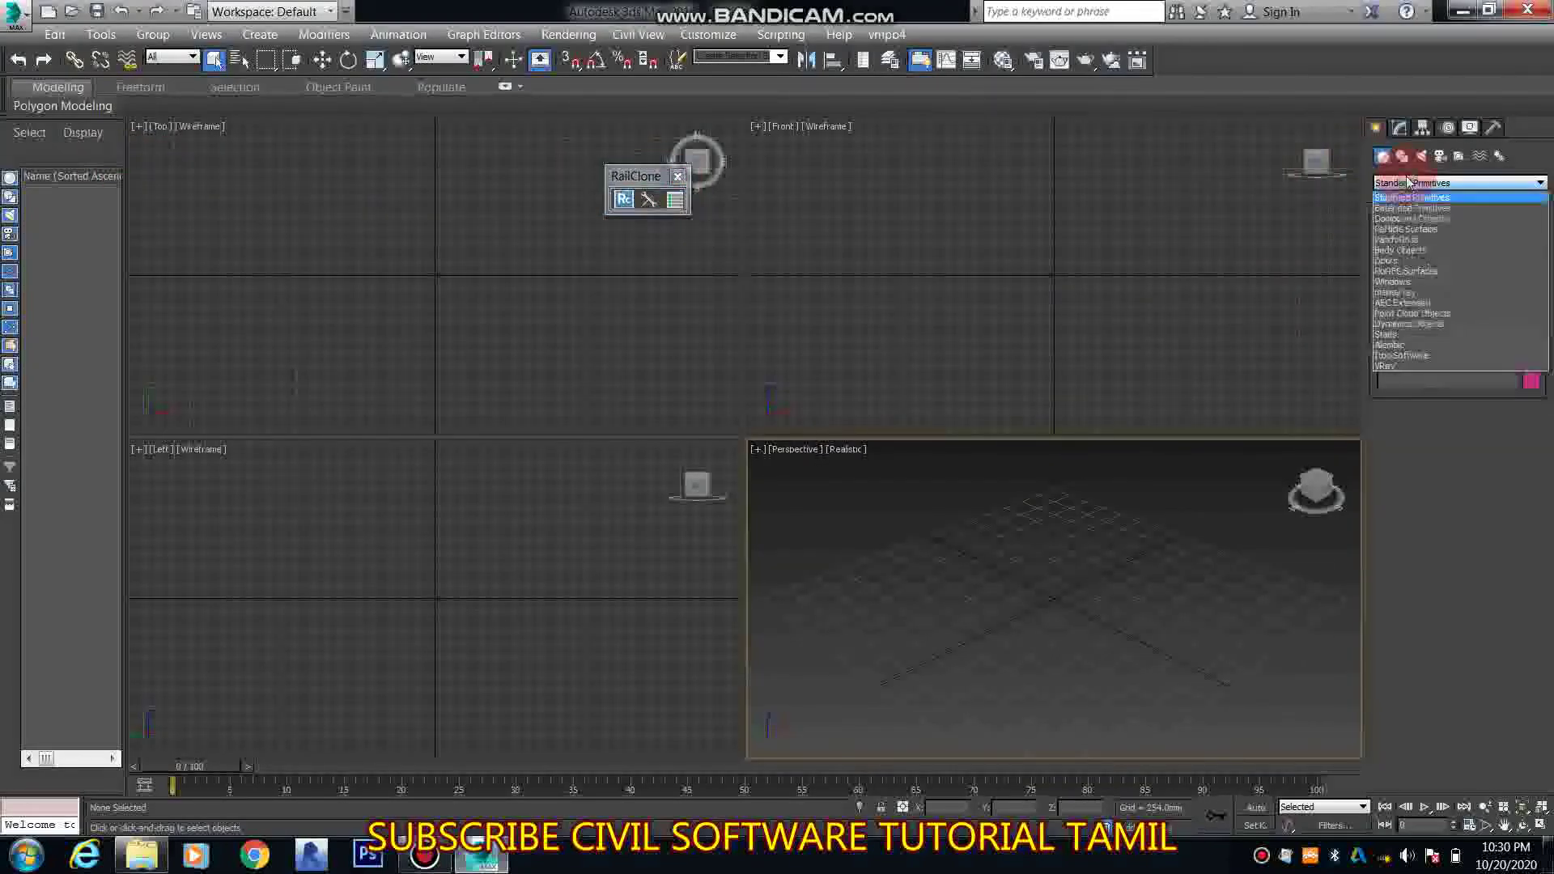
{"action": "left_click", "coordinate": [1408, 359]}
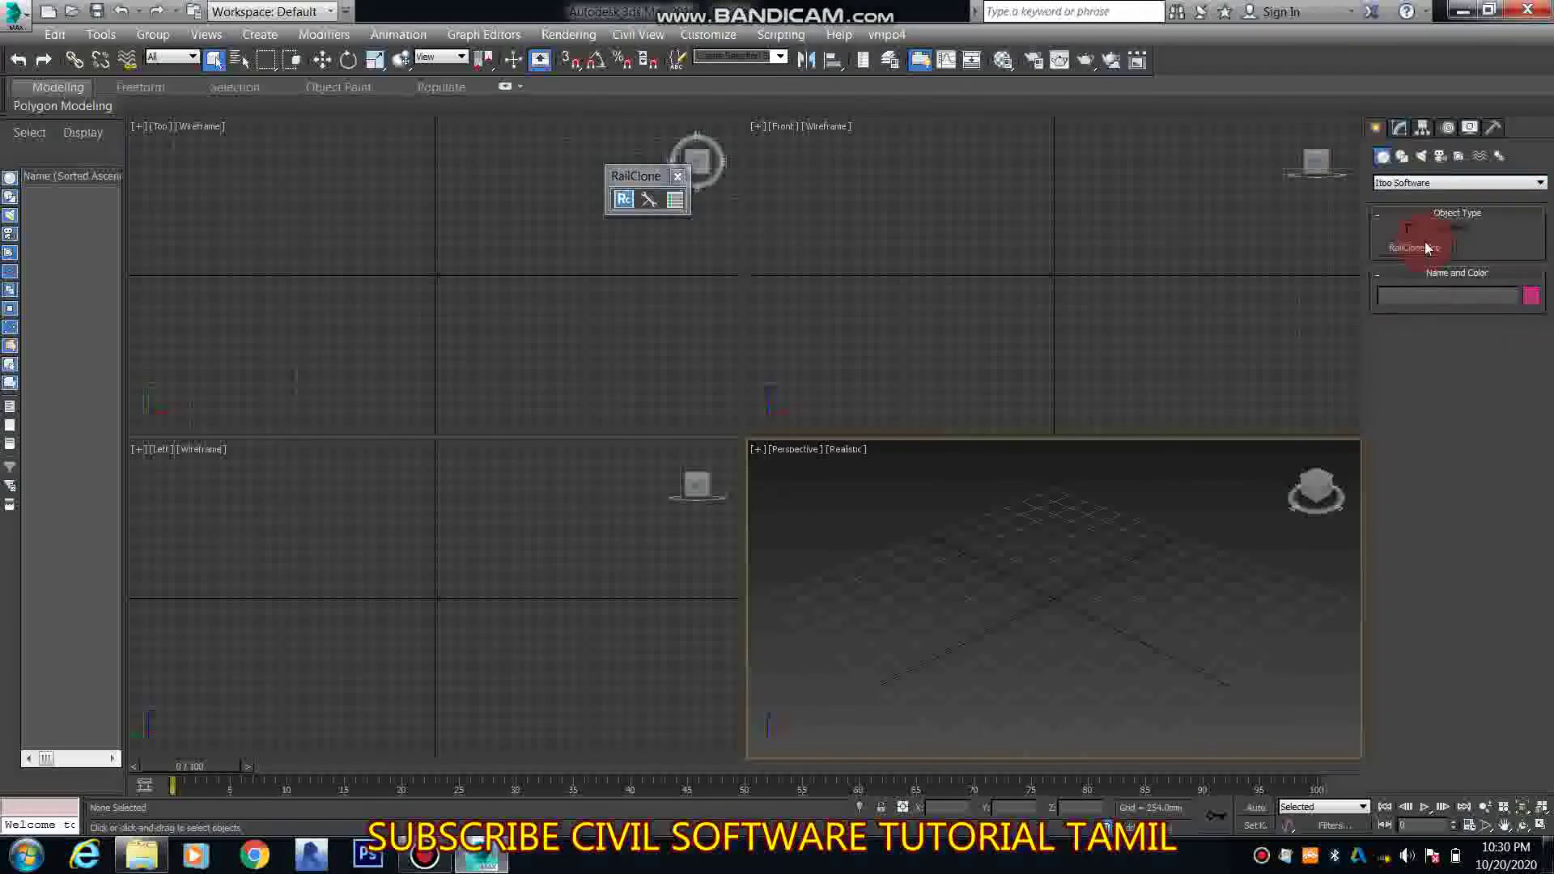
Start a RailClone Pro object, accept the texture path prompt, dismiss the licence error, launch the Update Manager
{"action": "left_click", "coordinate": [1415, 247]}
{"action": "left_click", "coordinate": [851, 487]}
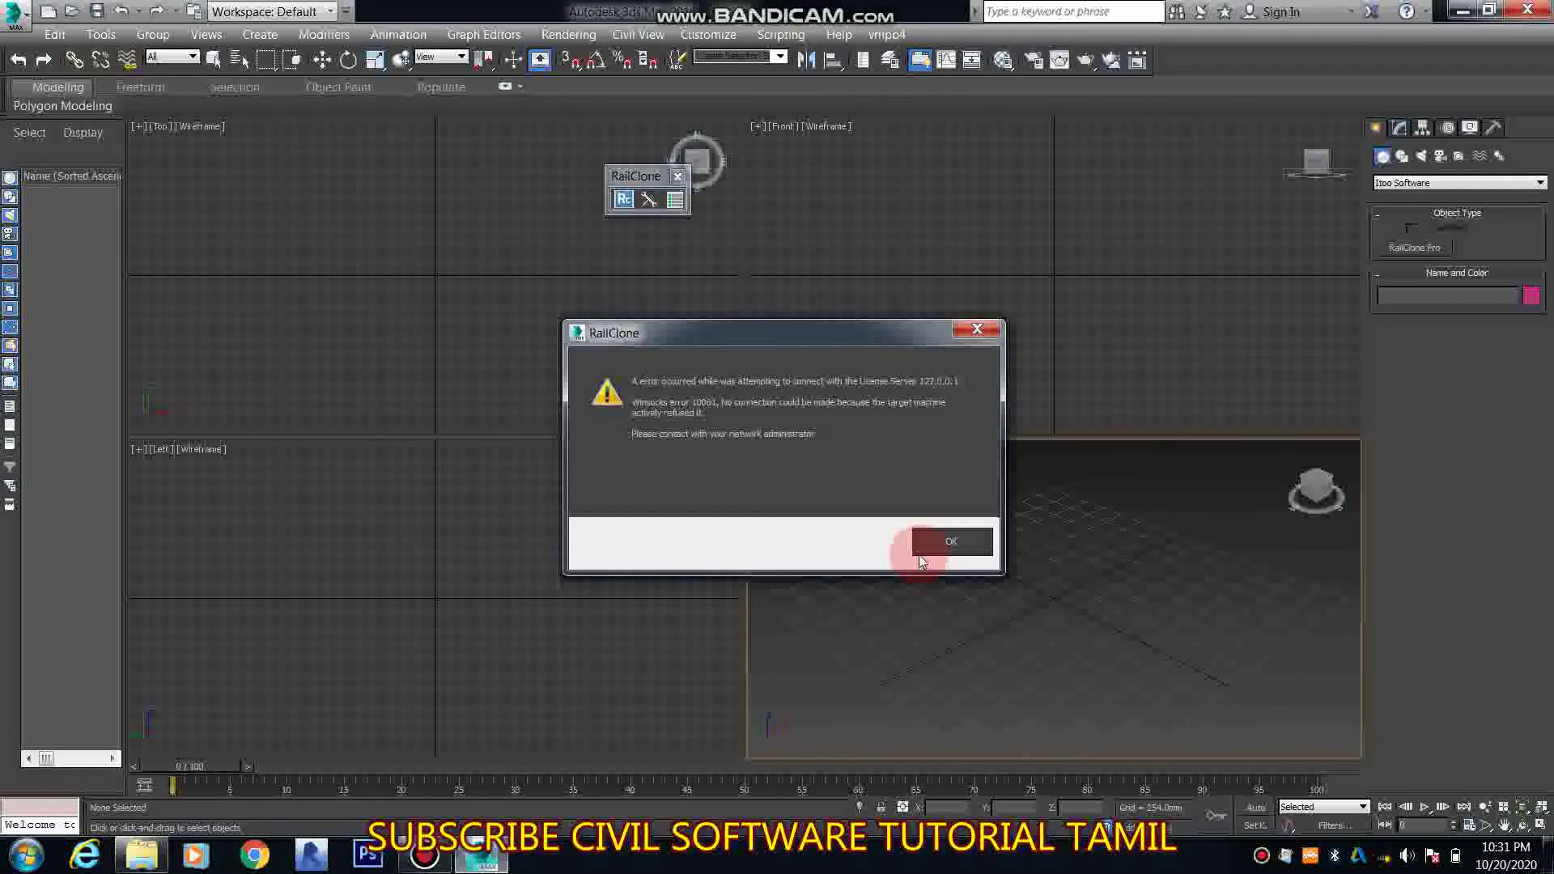
{"action": "left_click", "coordinate": [939, 542]}
{"action": "left_click", "coordinate": [624, 198]}
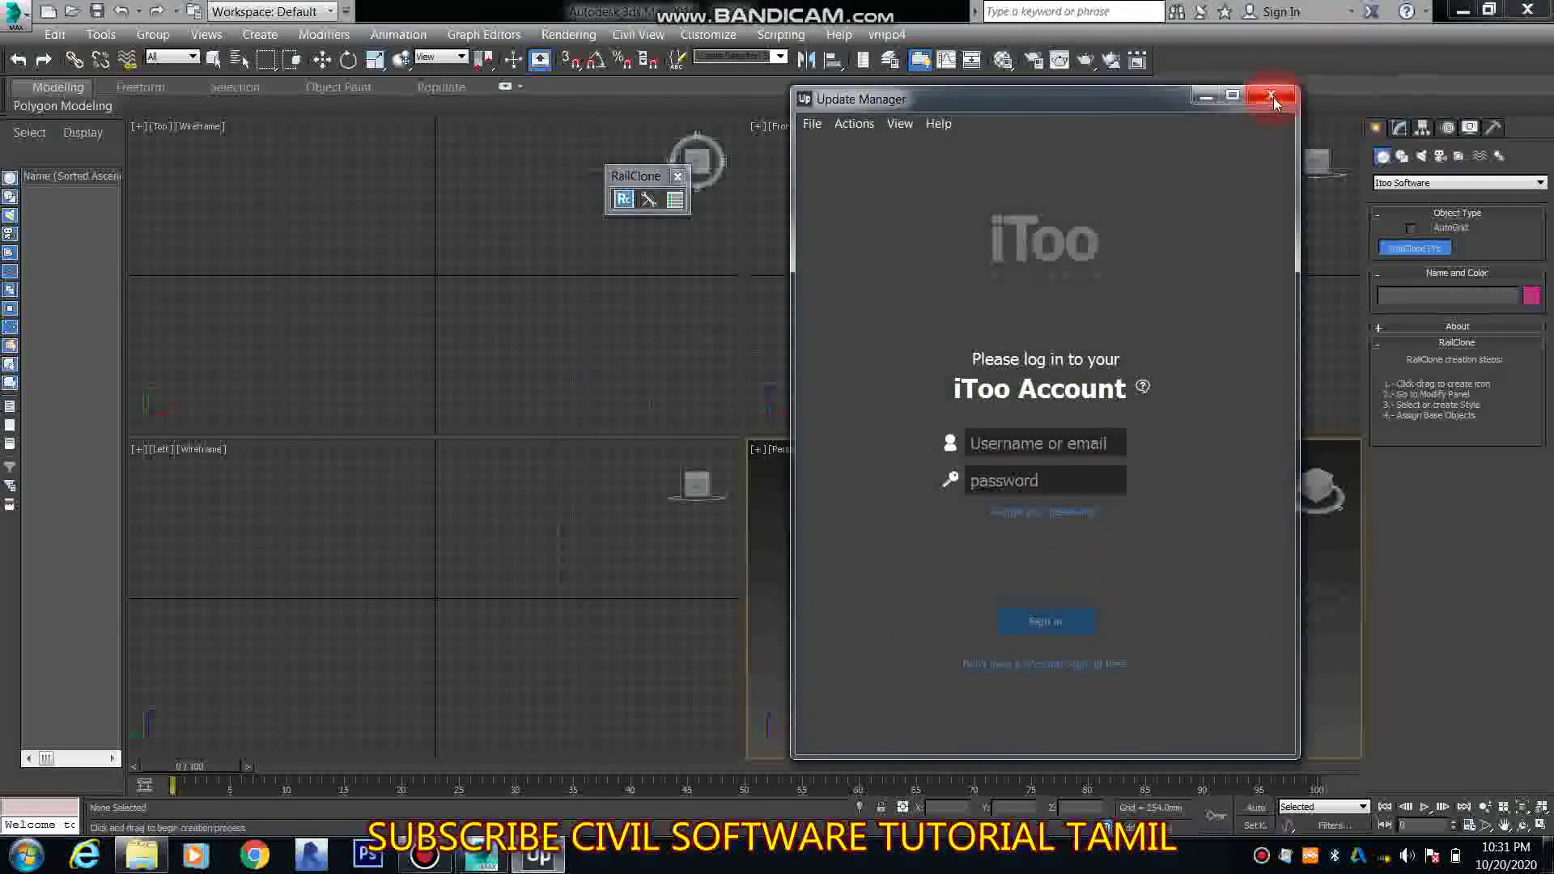
Close the iToo login window and place a RailClone object in the maximized Perspective view
{"action": "left_click", "coordinate": [1272, 96]}
{"action": "left_click_drag", "start_coordinate": [1097, 655], "coordinate": [1116, 701]}
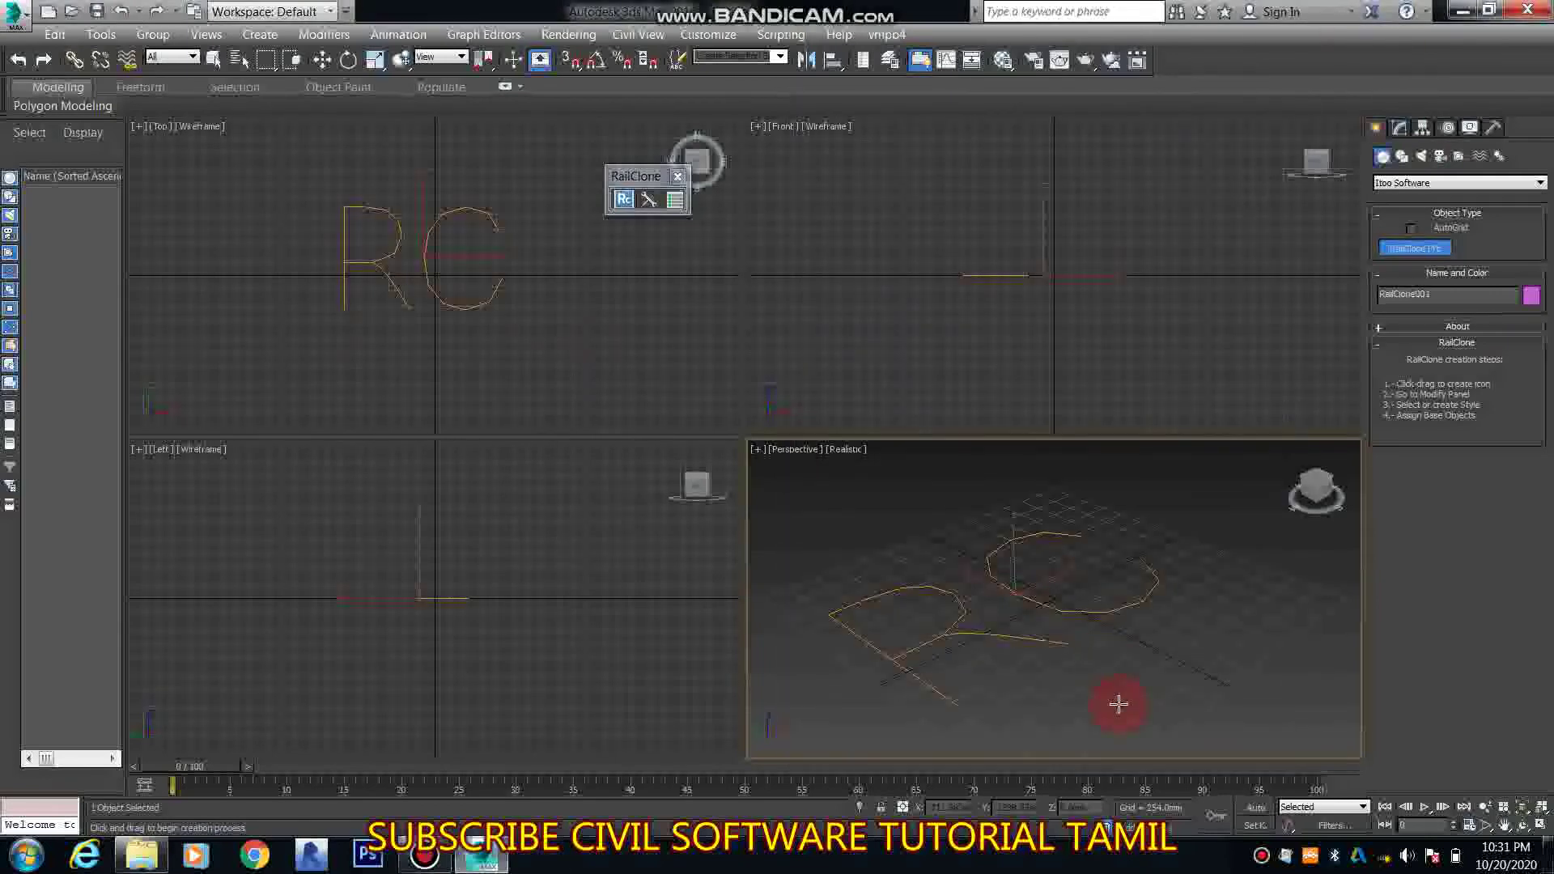
{"action": "left_click", "coordinate": [332, 63]}
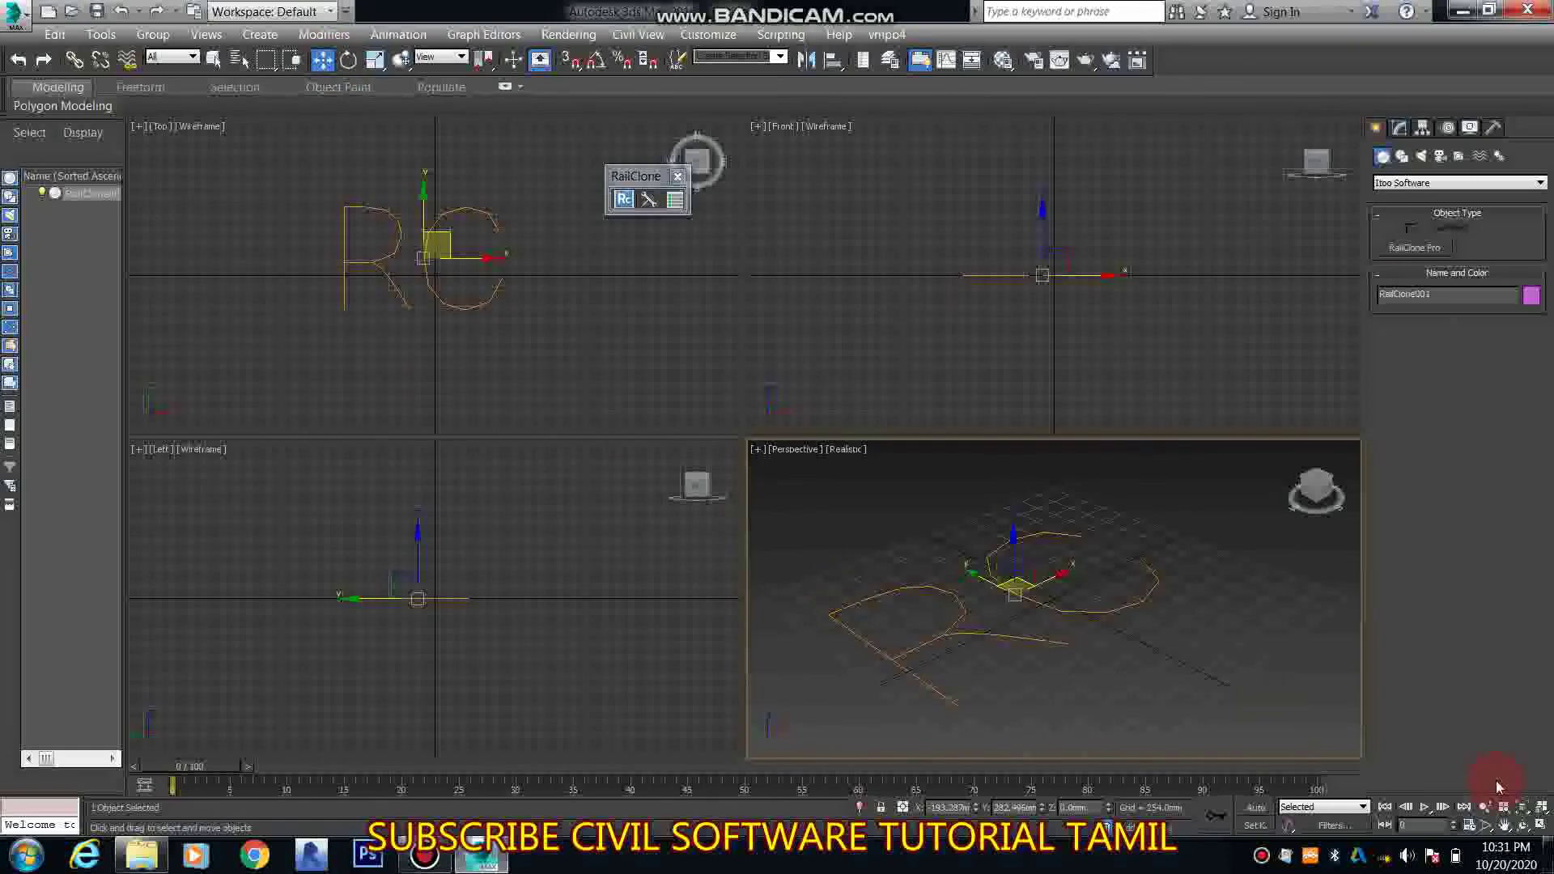
{"action": "left_click", "coordinate": [1541, 825]}
{"action": "middle_click_drag", "start_coordinate": [744, 444], "coordinate": [759, 451]}
Open RailClone001's parameters, dismiss the warning, and decline saving a copy after the crash
{"action": "left_click", "coordinate": [1395, 128]}
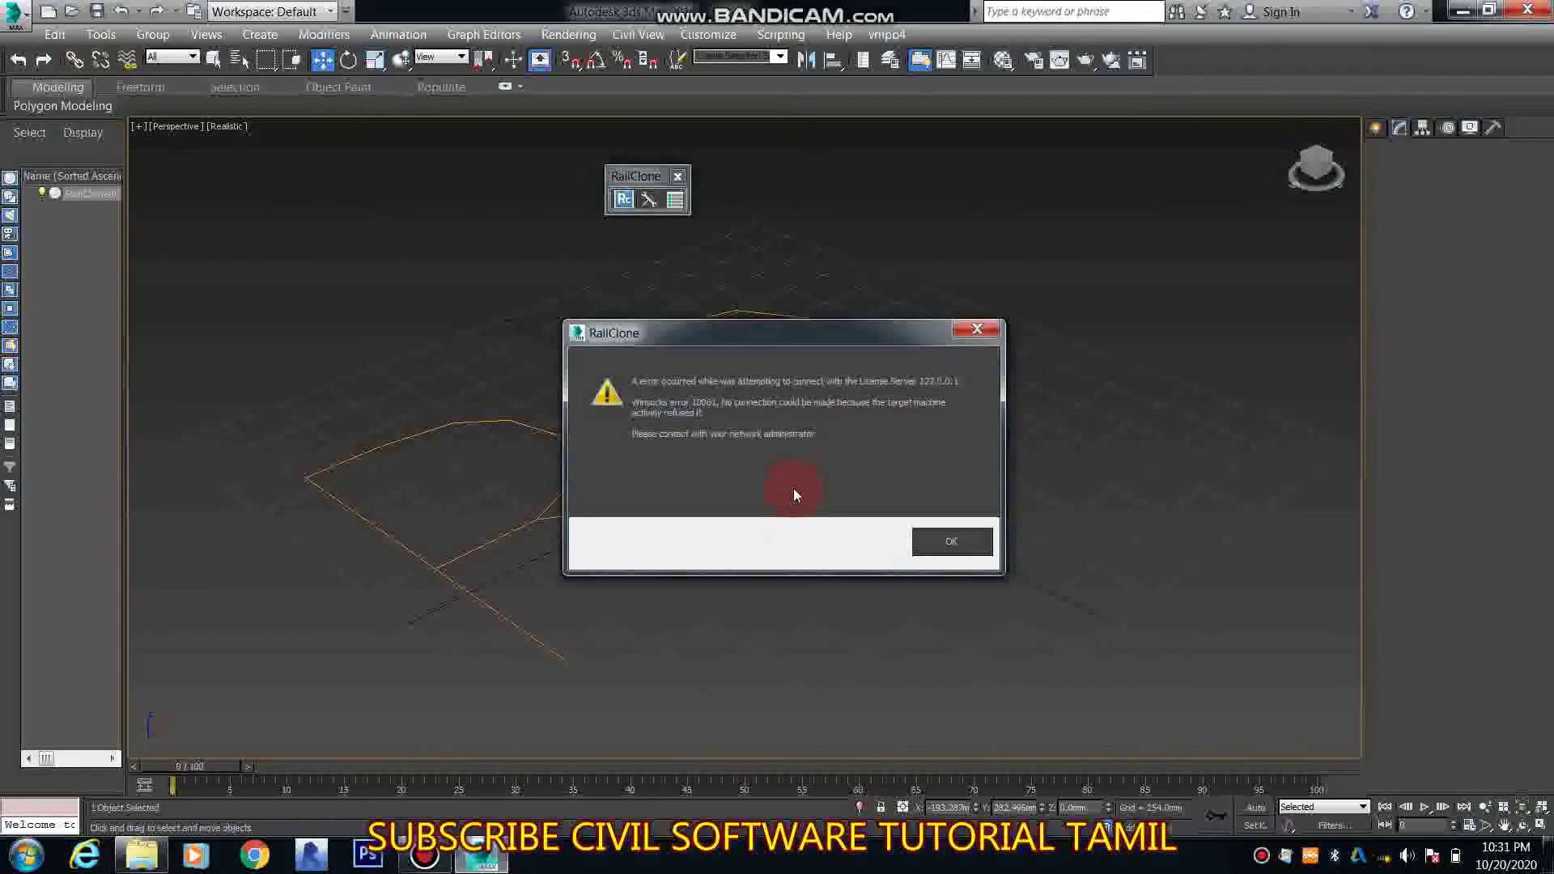
{"action": "left_click", "coordinate": [959, 541]}
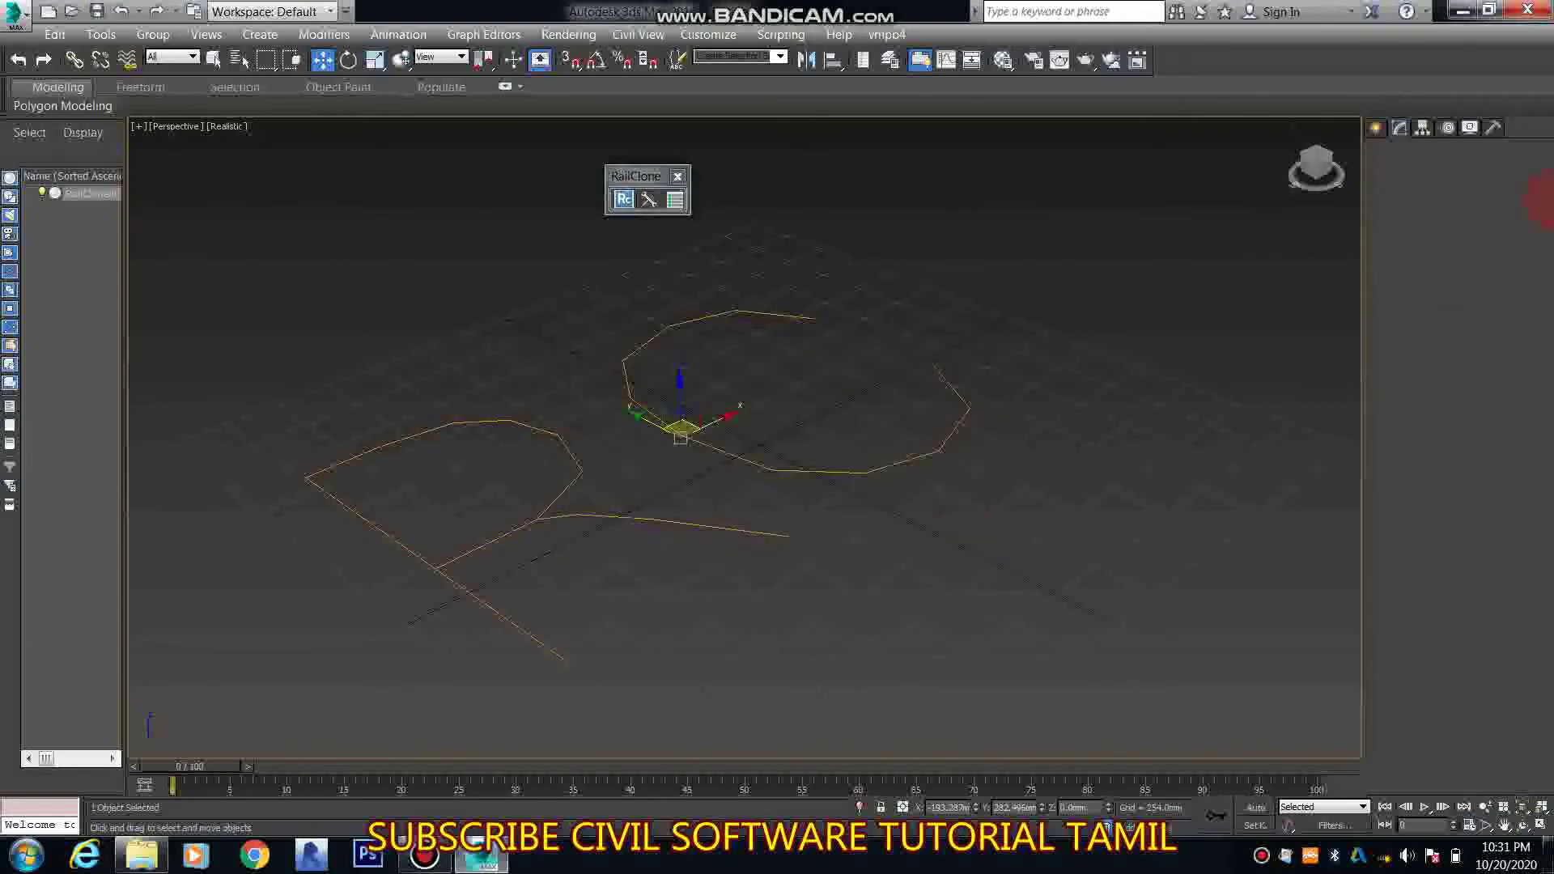
{"action": "left_click", "coordinate": [888, 470]}
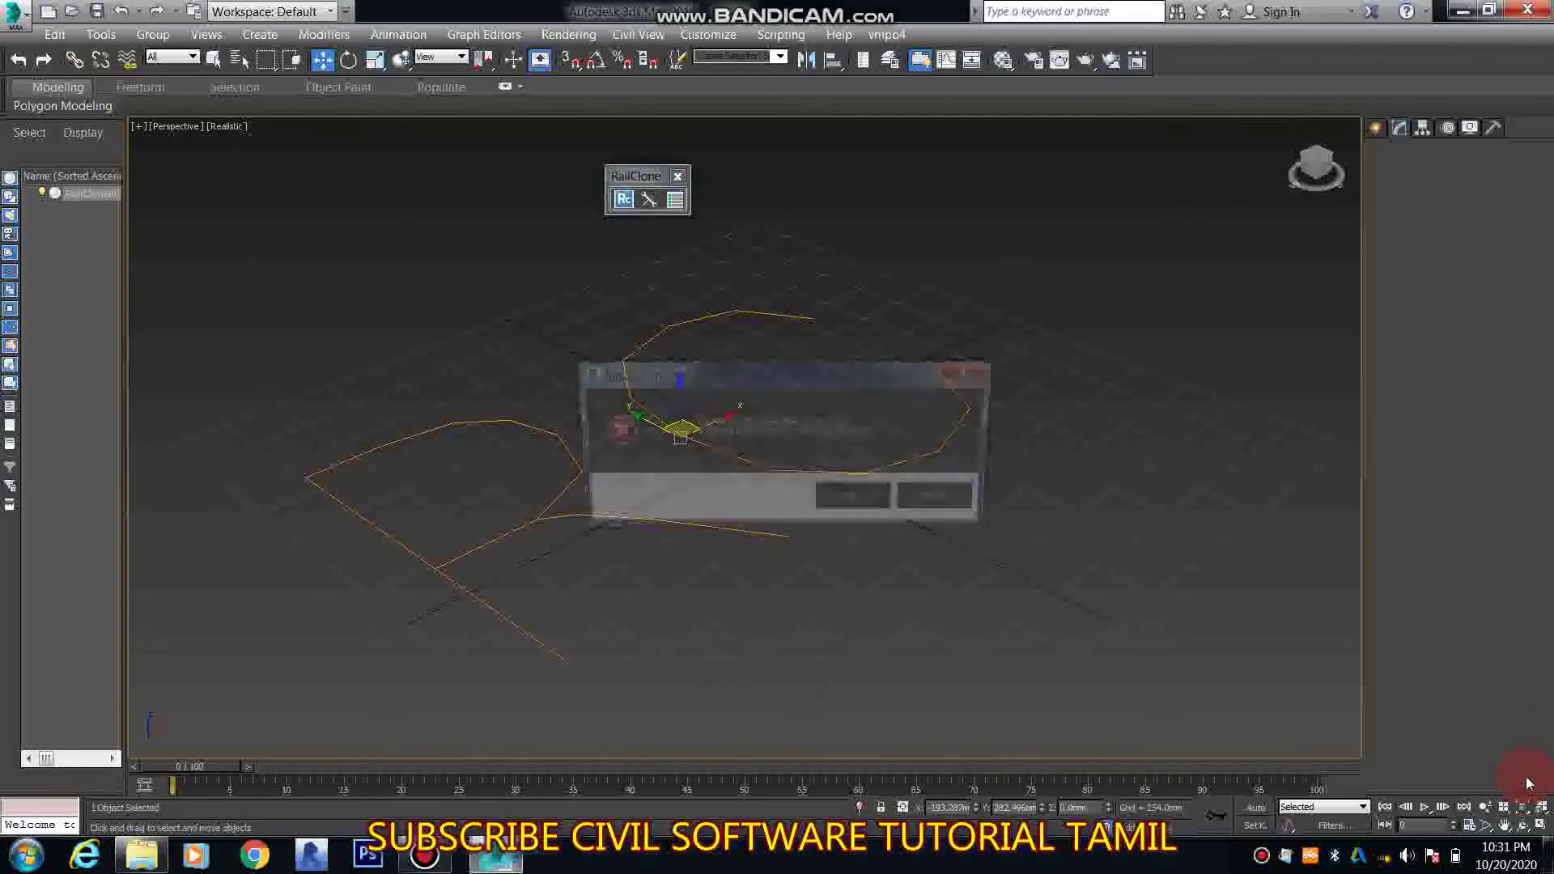
{"action": "left_click", "coordinate": [943, 503]}
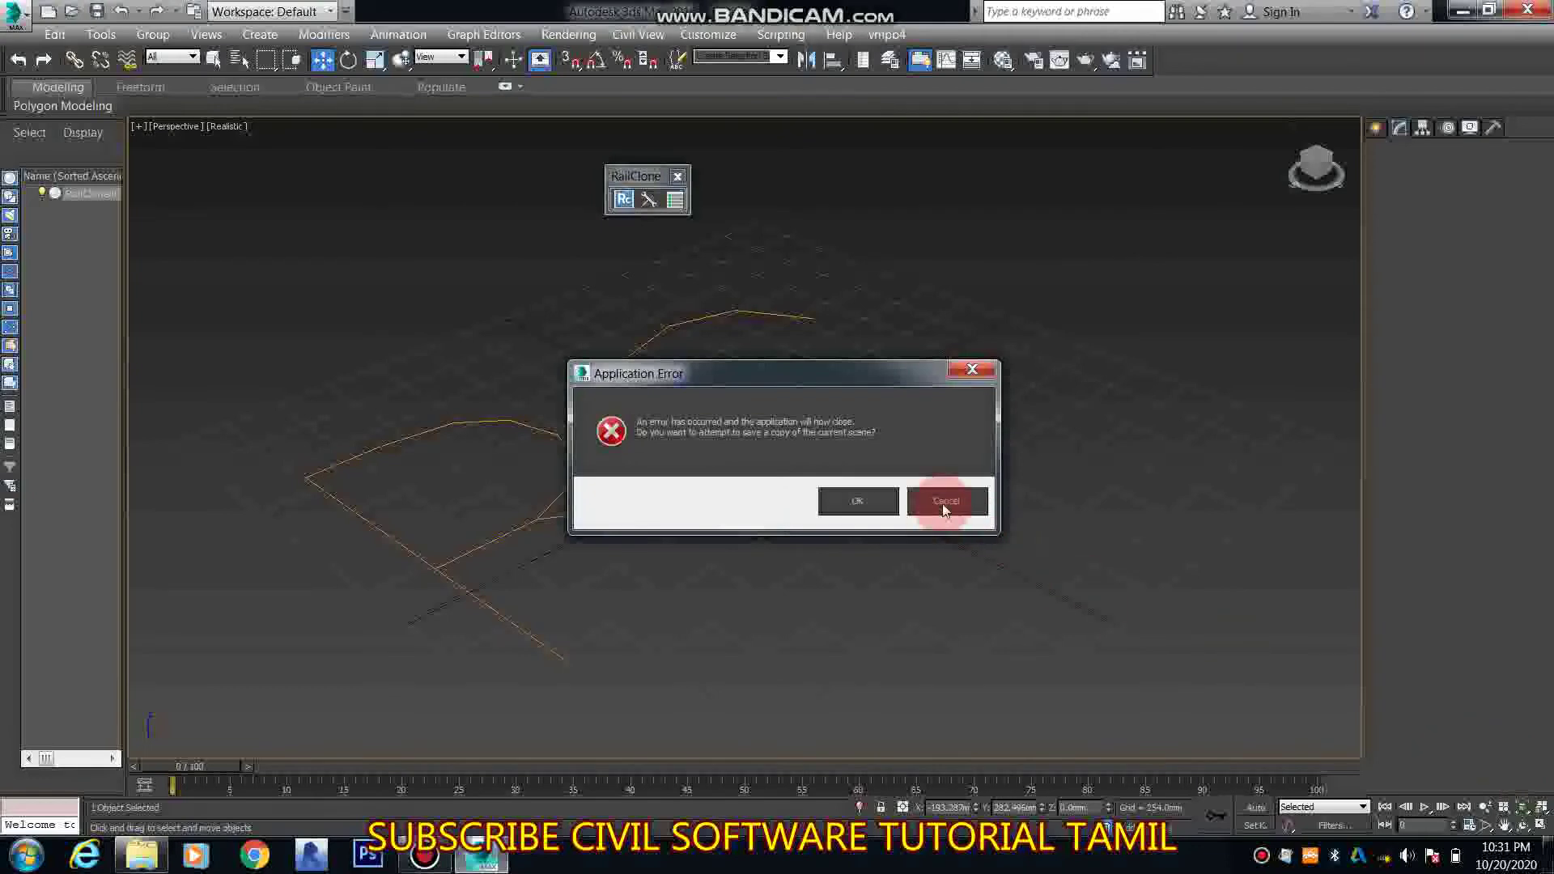
Close the crash error report, acknowledge the cancellation, and refresh the desktop
{"action": "left_click", "coordinate": [957, 138]}
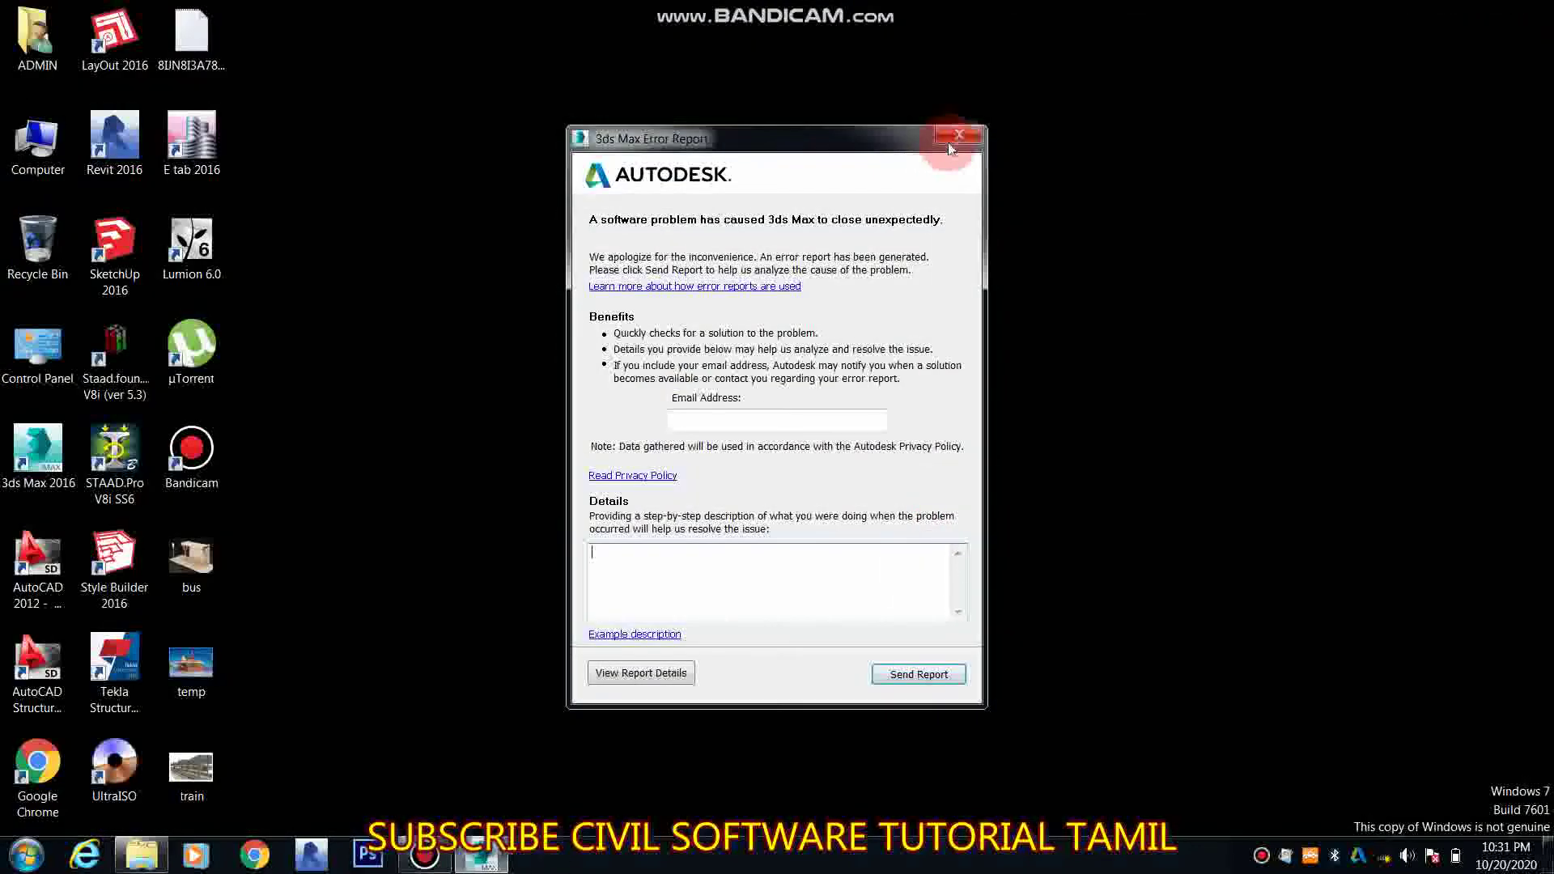
{"action": "left_click", "coordinate": [907, 471]}
{"action": "right_click", "coordinate": [407, 342]}
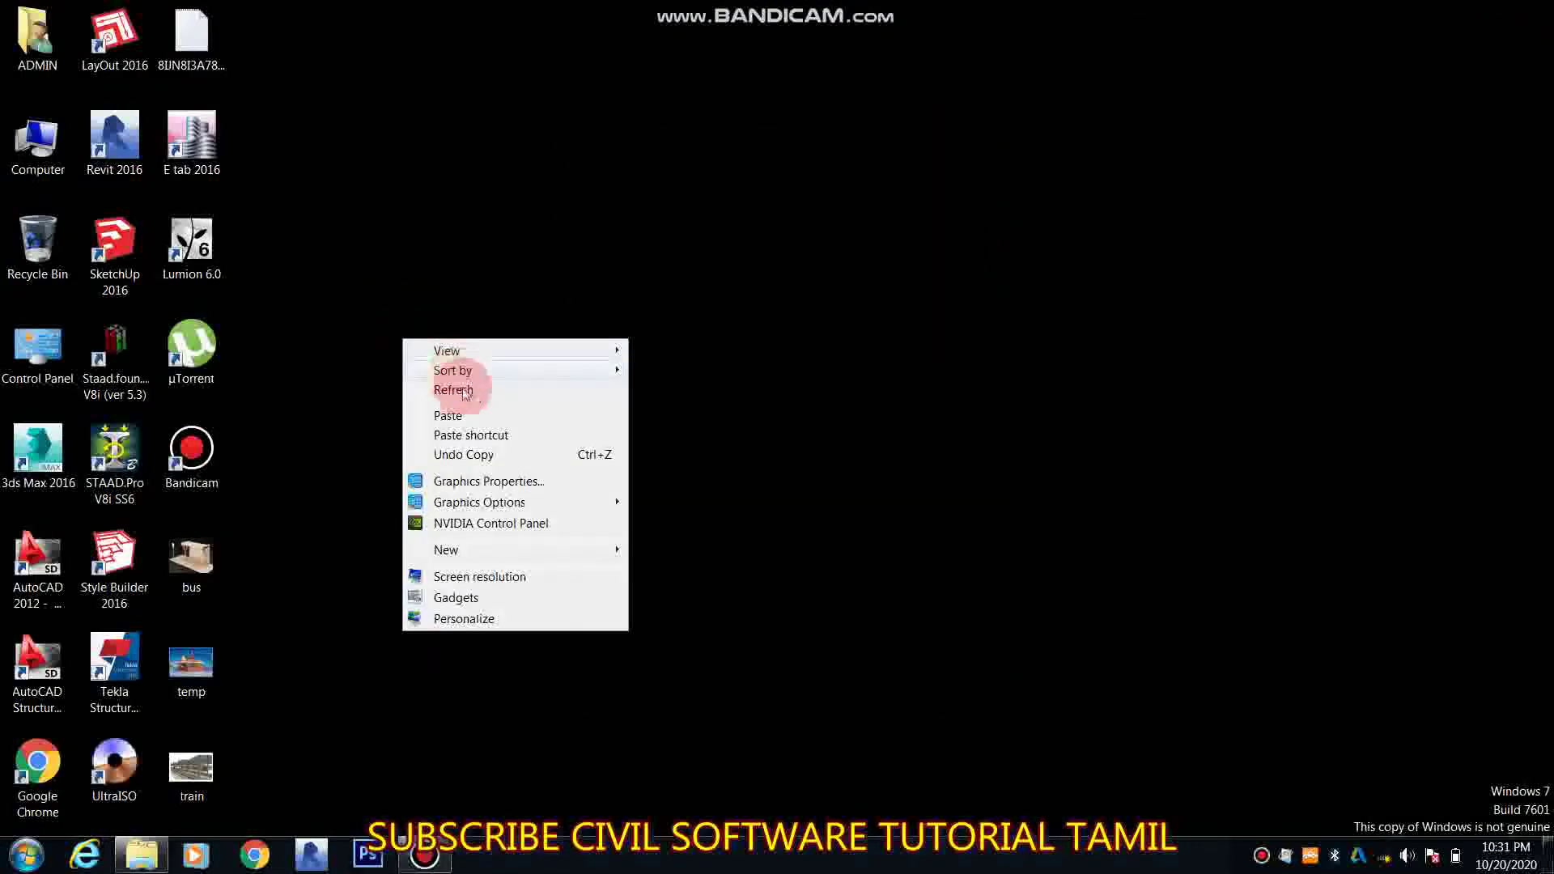
{"action": "left_click", "coordinate": [454, 386]}
Relaunch 3ds Max 2016 from its desktop shortcut and toggle the screen recorder window
{"action": "left_click", "coordinate": [45, 437]}
{"action": "double_click", "coordinate": [45, 437]}
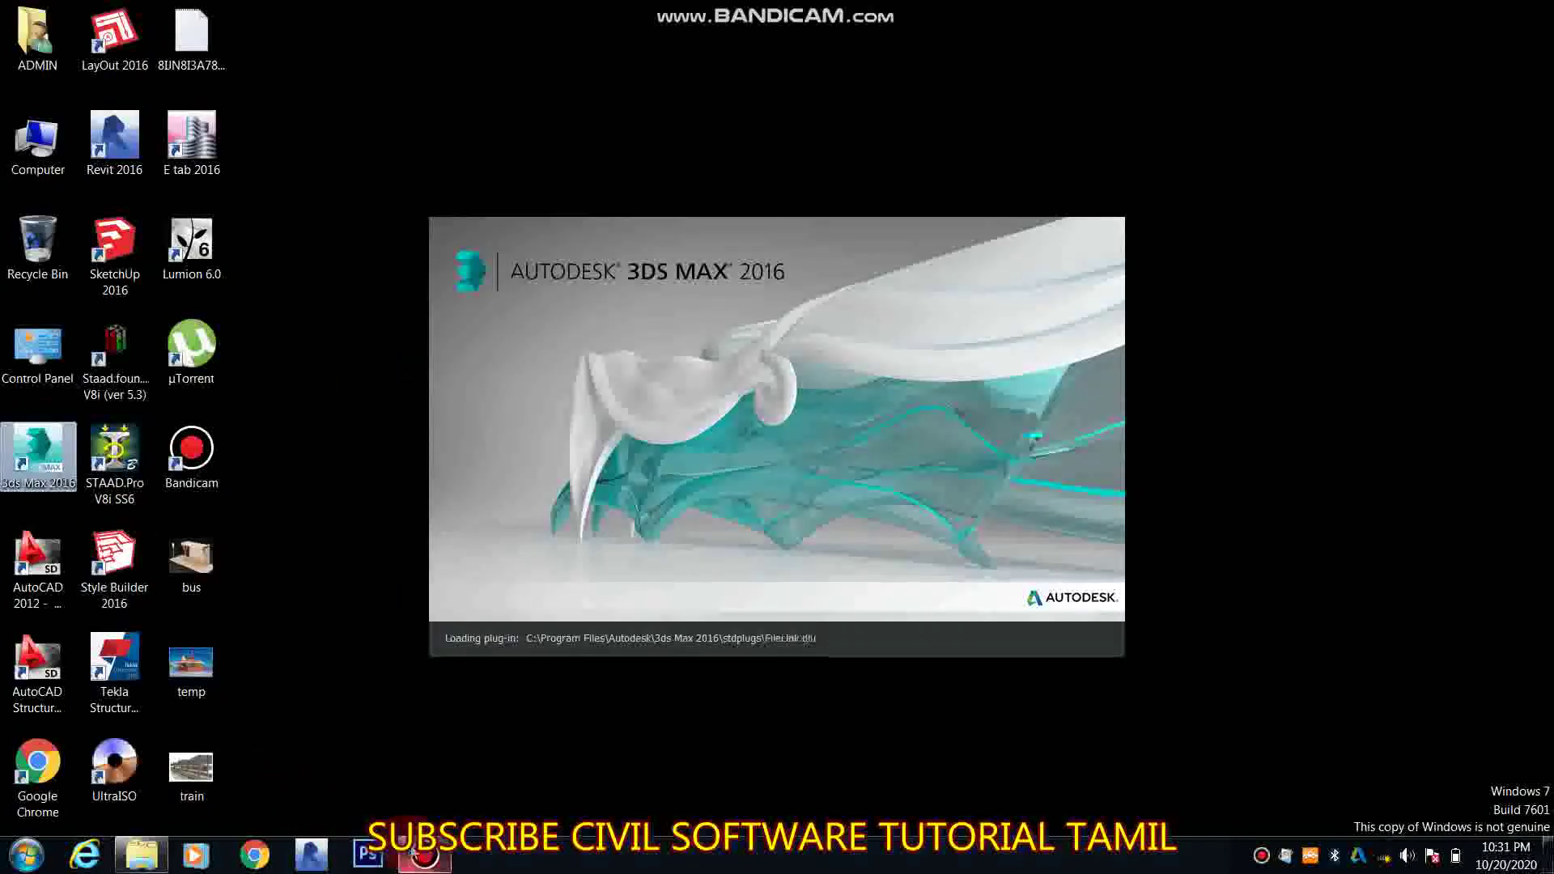
{"action": "left_click", "coordinate": [418, 854]}
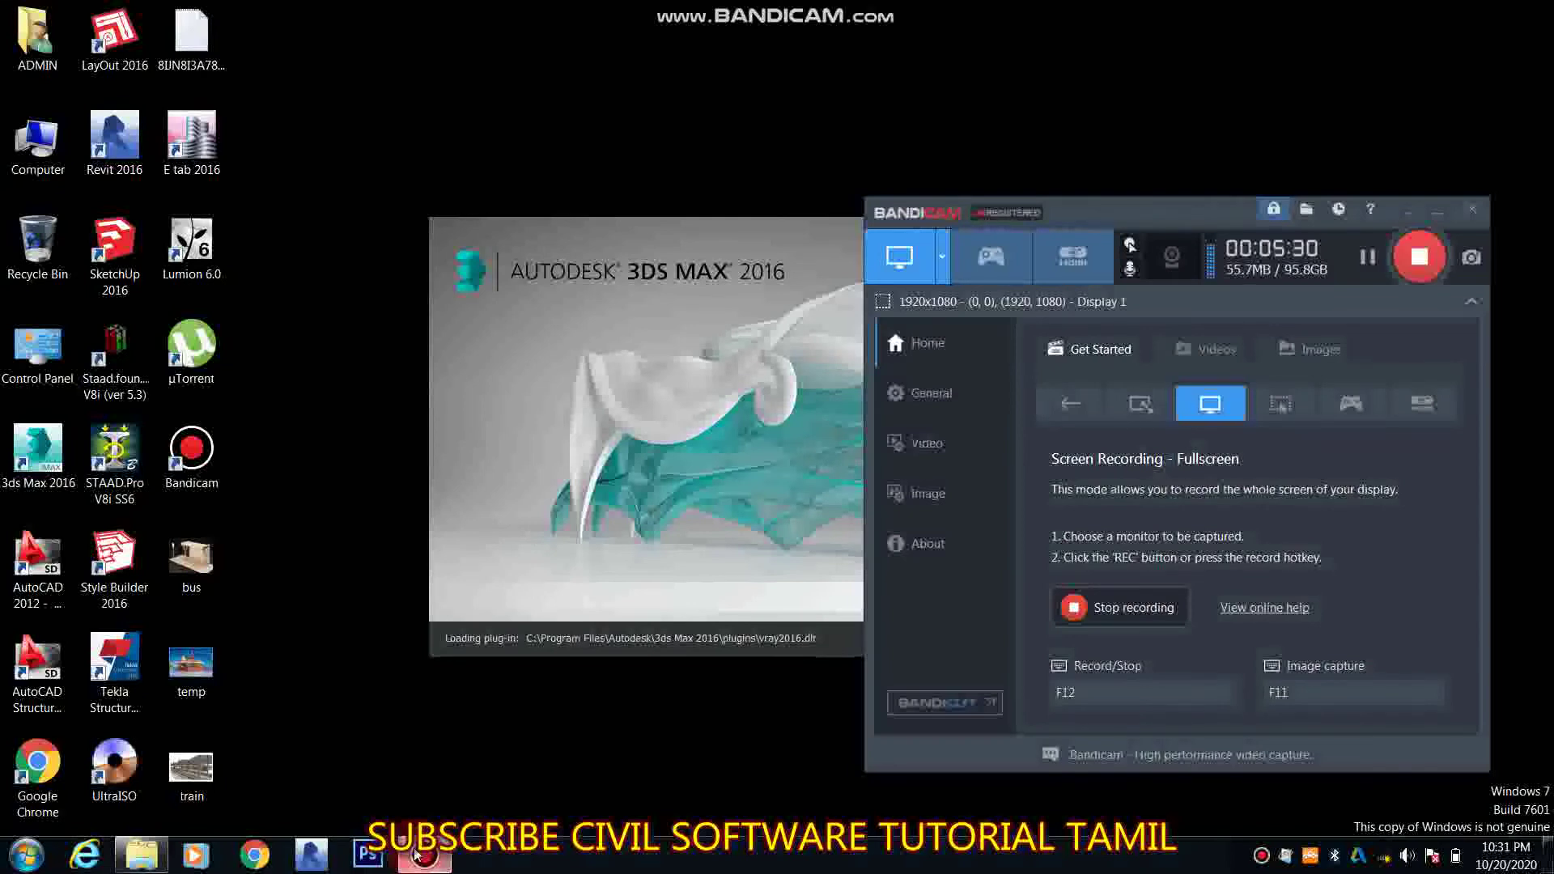
{"action": "left_click", "coordinate": [417, 854]}
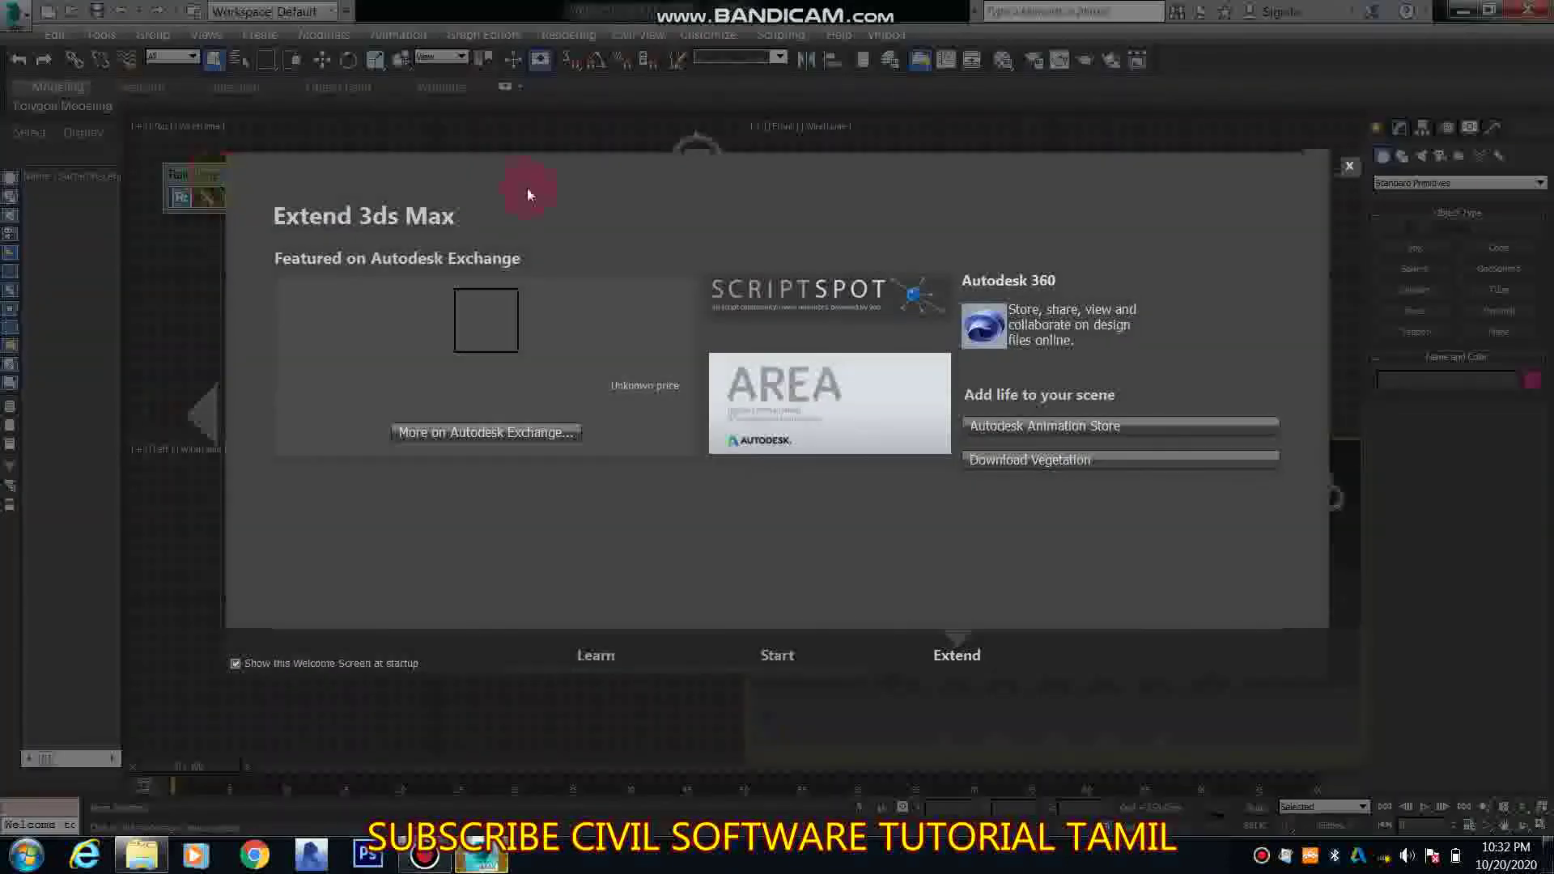
Close the welcome screen, maximize Perspective, and start a RailClone Pro object from Itoo Software
{"action": "left_click", "coordinate": [1349, 165]}
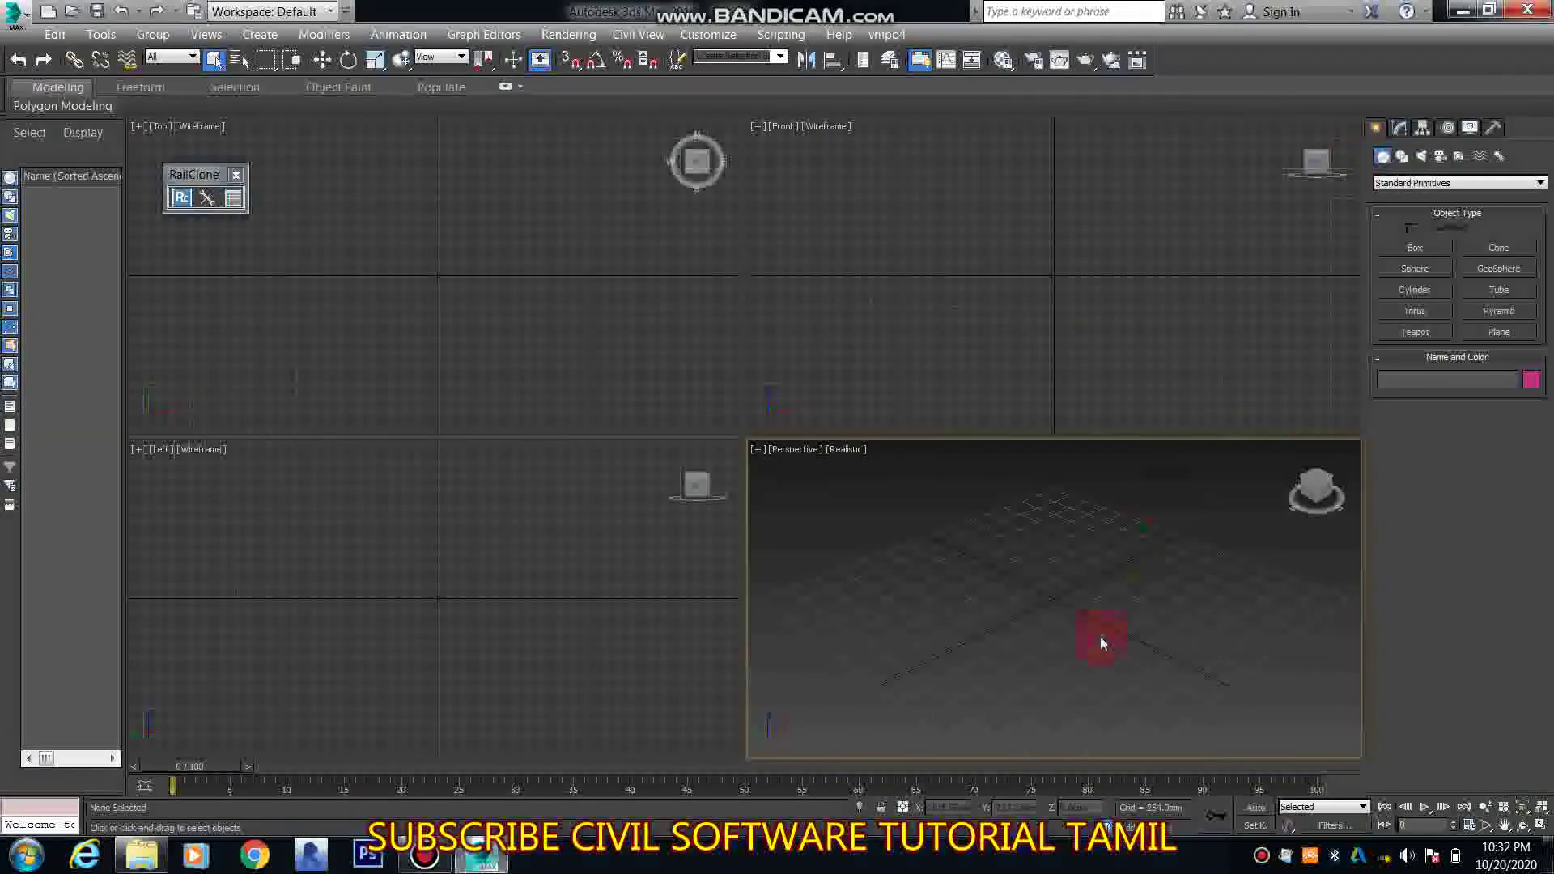
{"action": "left_click", "coordinate": [1542, 807]}
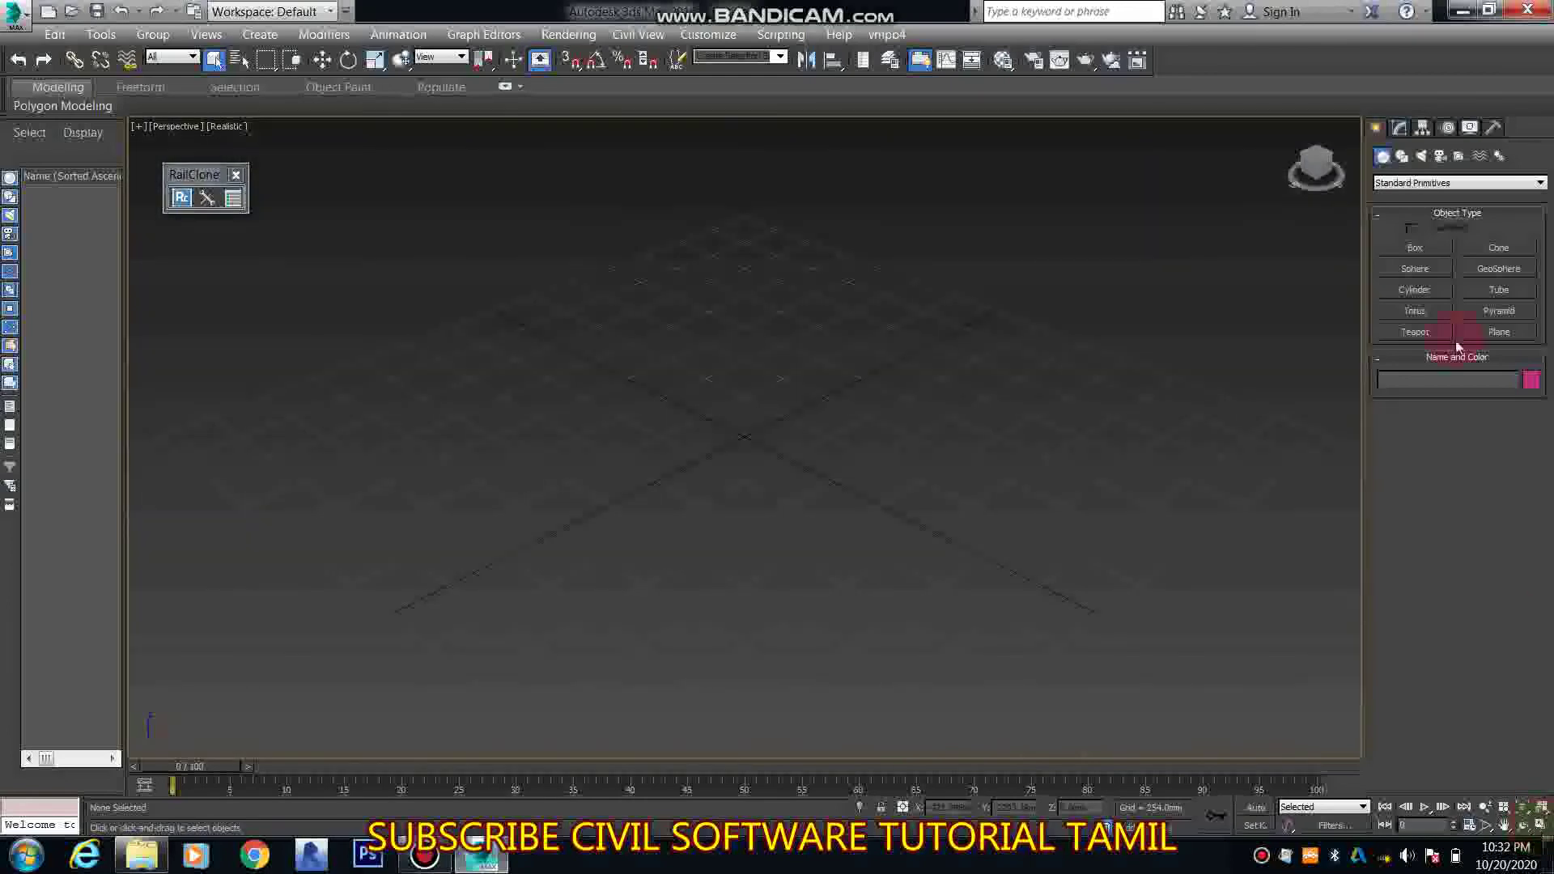
{"action": "left_click", "coordinate": [1405, 187]}
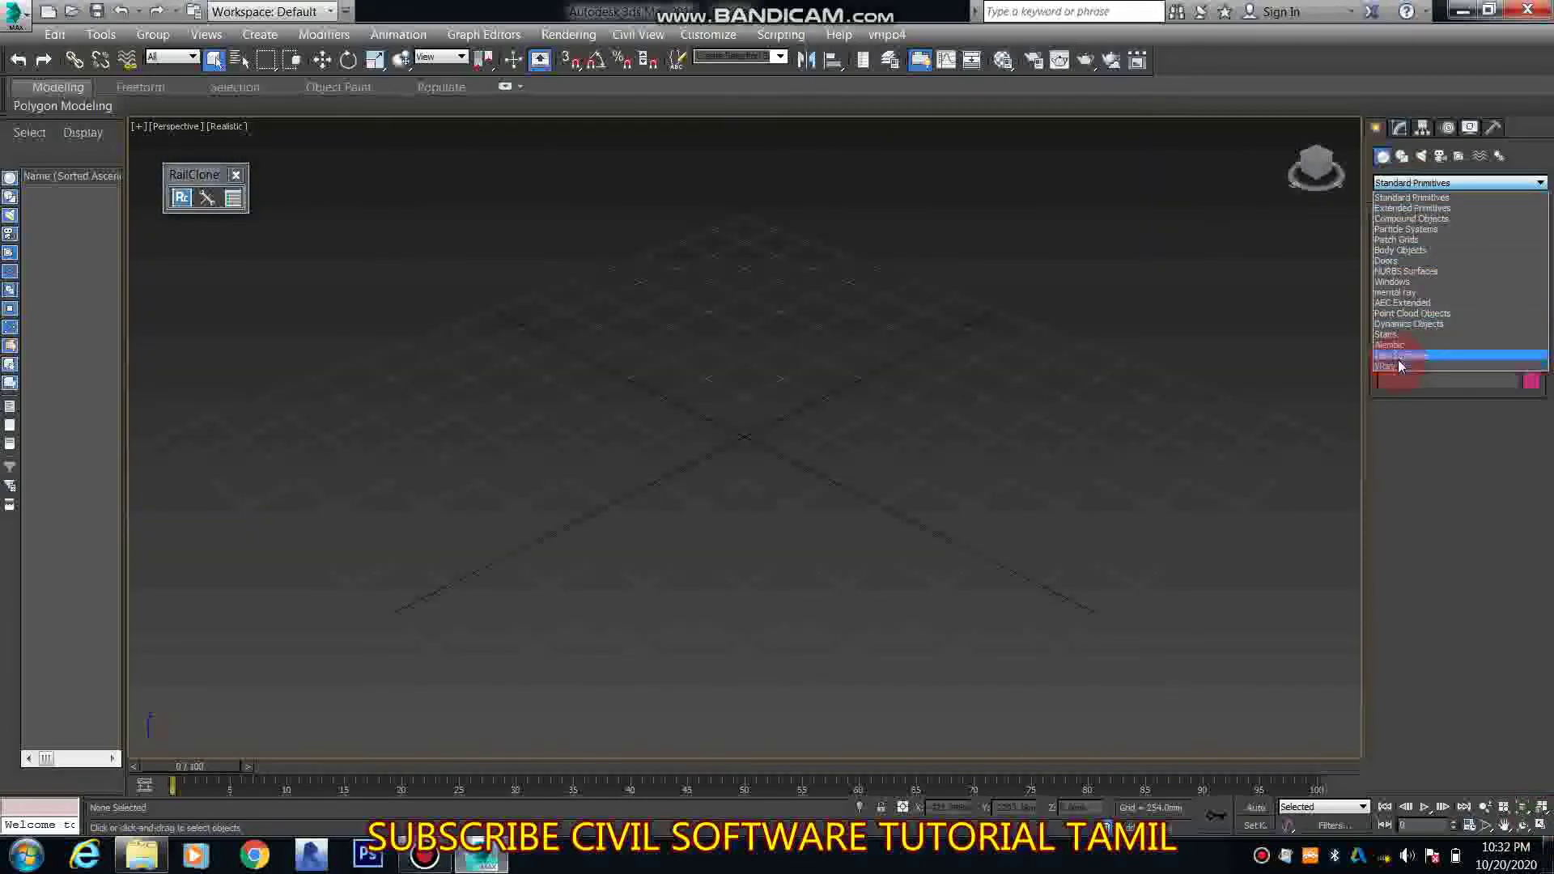
{"action": "left_click", "coordinate": [1413, 356]}
{"action": "left_click", "coordinate": [1415, 254]}
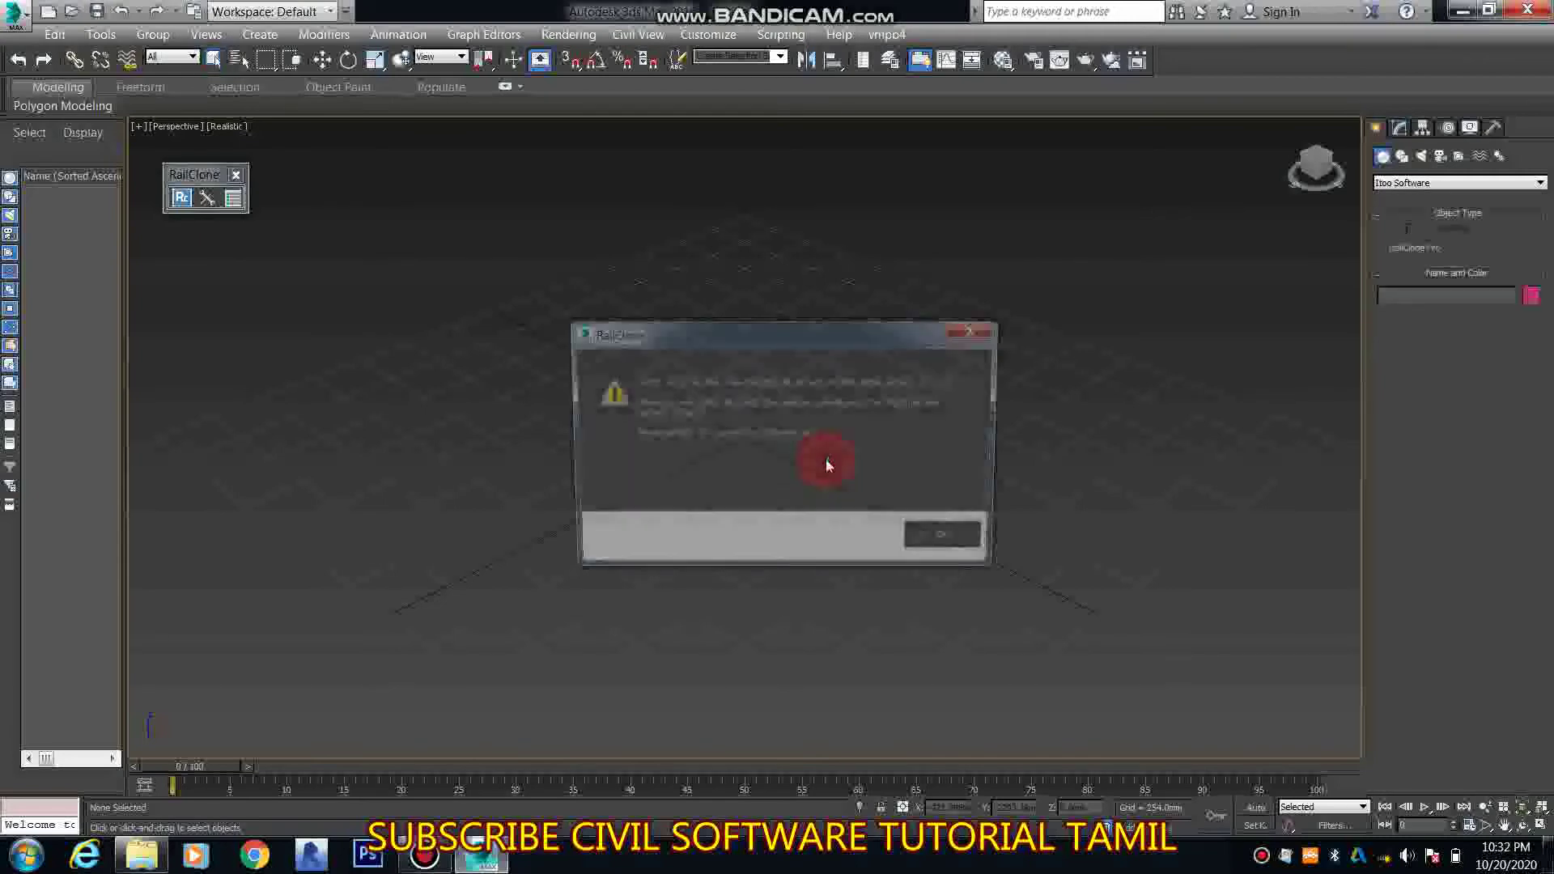
Place RailClone001 near the grid centre, select it, and open its Modify parameters
{"action": "left_click", "coordinate": [946, 538]}
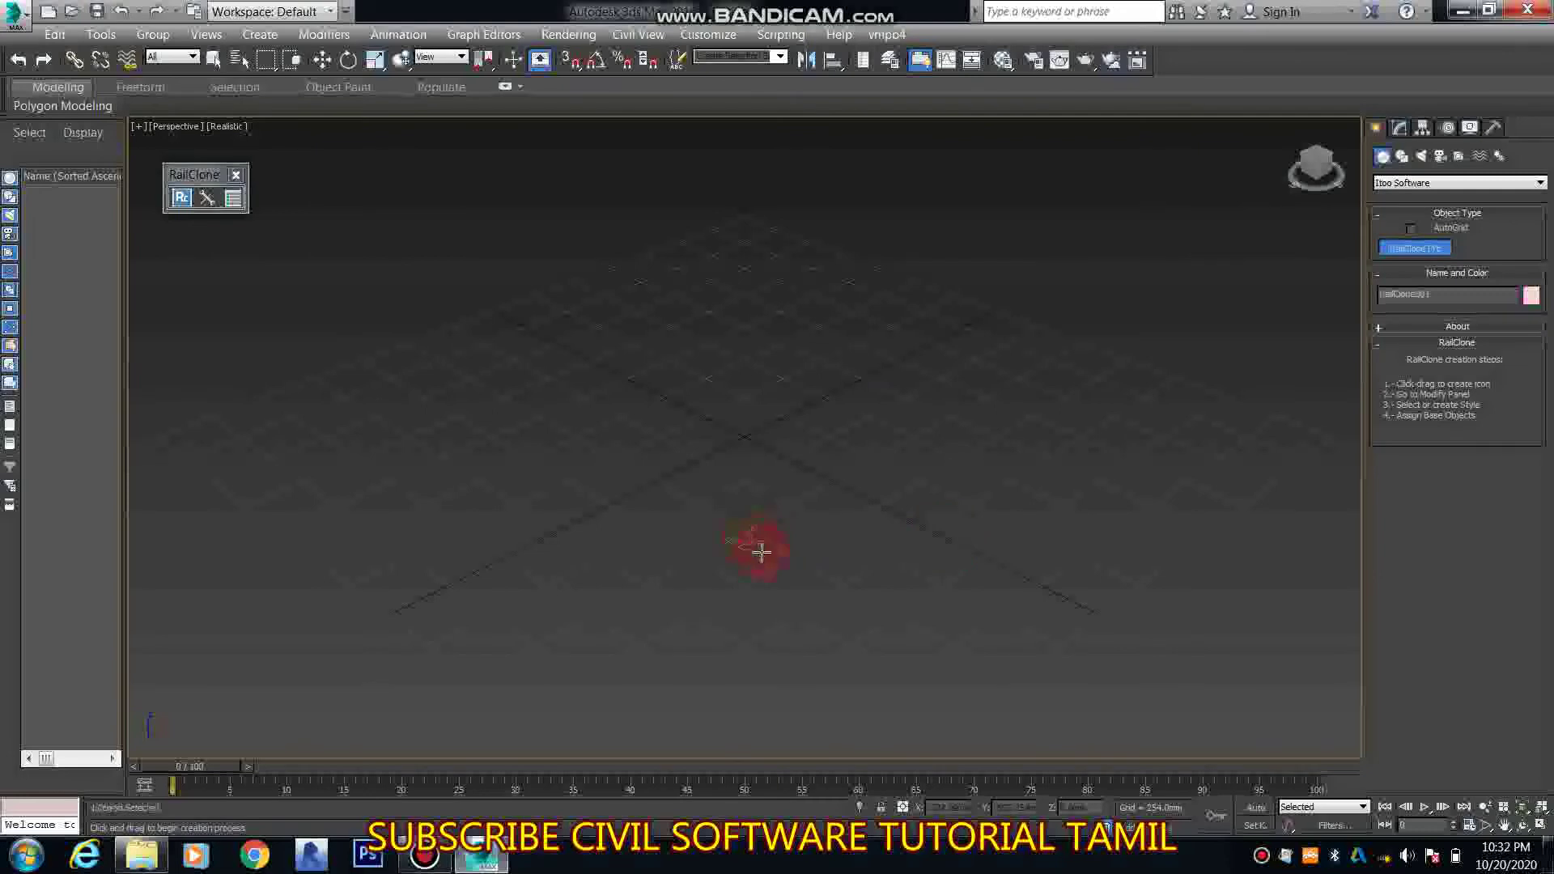
{"action": "left_click_drag", "start_coordinate": [751, 538], "coordinate": [770, 580]}
{"action": "left_click", "coordinate": [322, 60]}
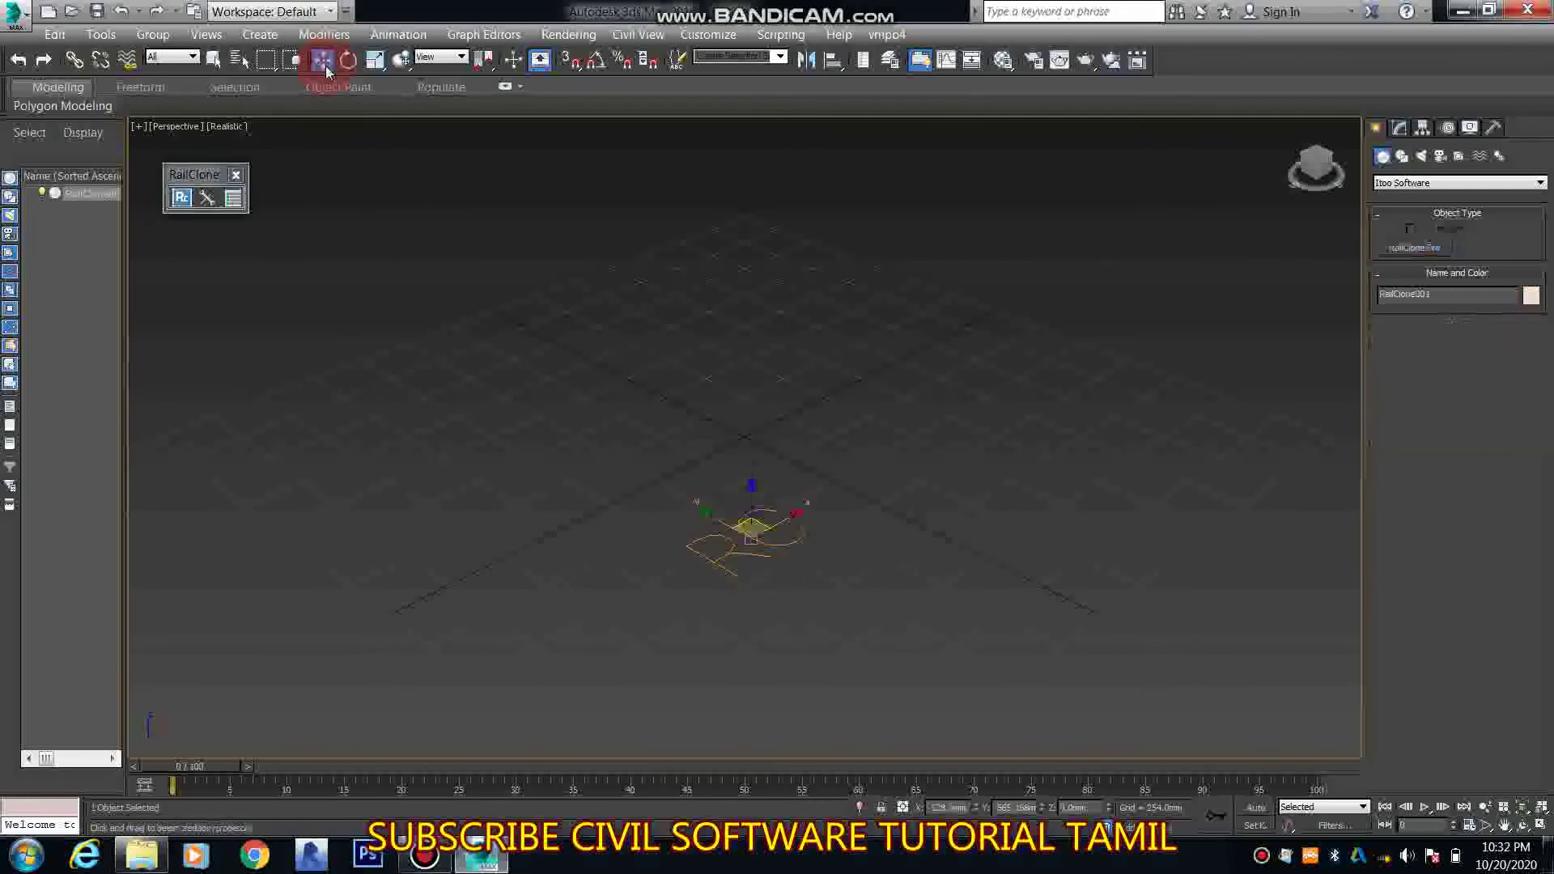
{"action": "left_click_drag", "start_coordinate": [783, 458], "coordinate": [603, 632]}
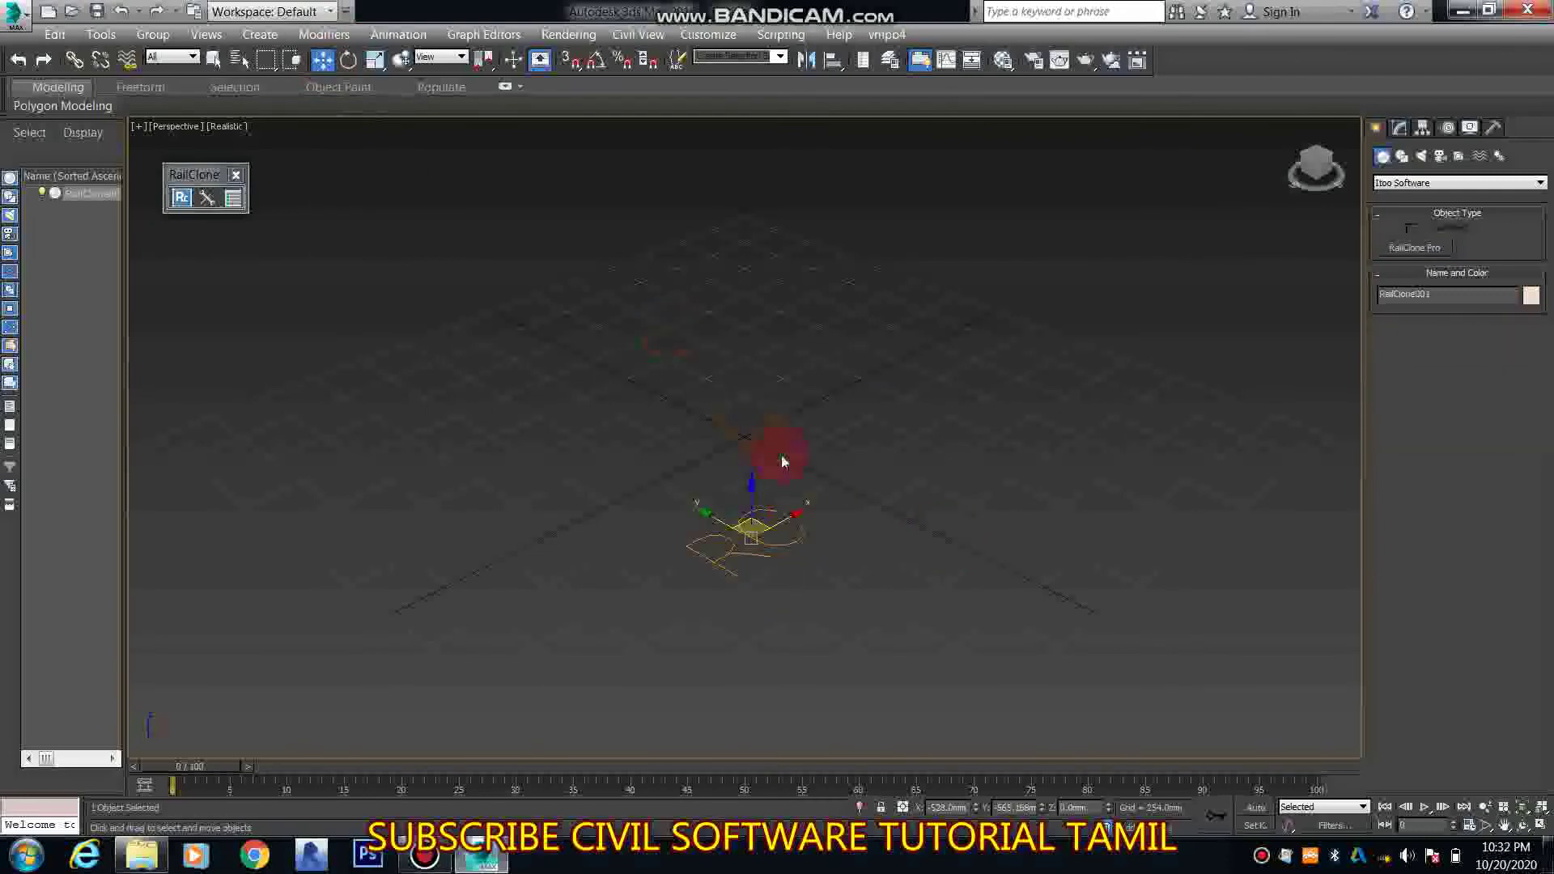
{"action": "left_click", "coordinate": [1400, 127]}
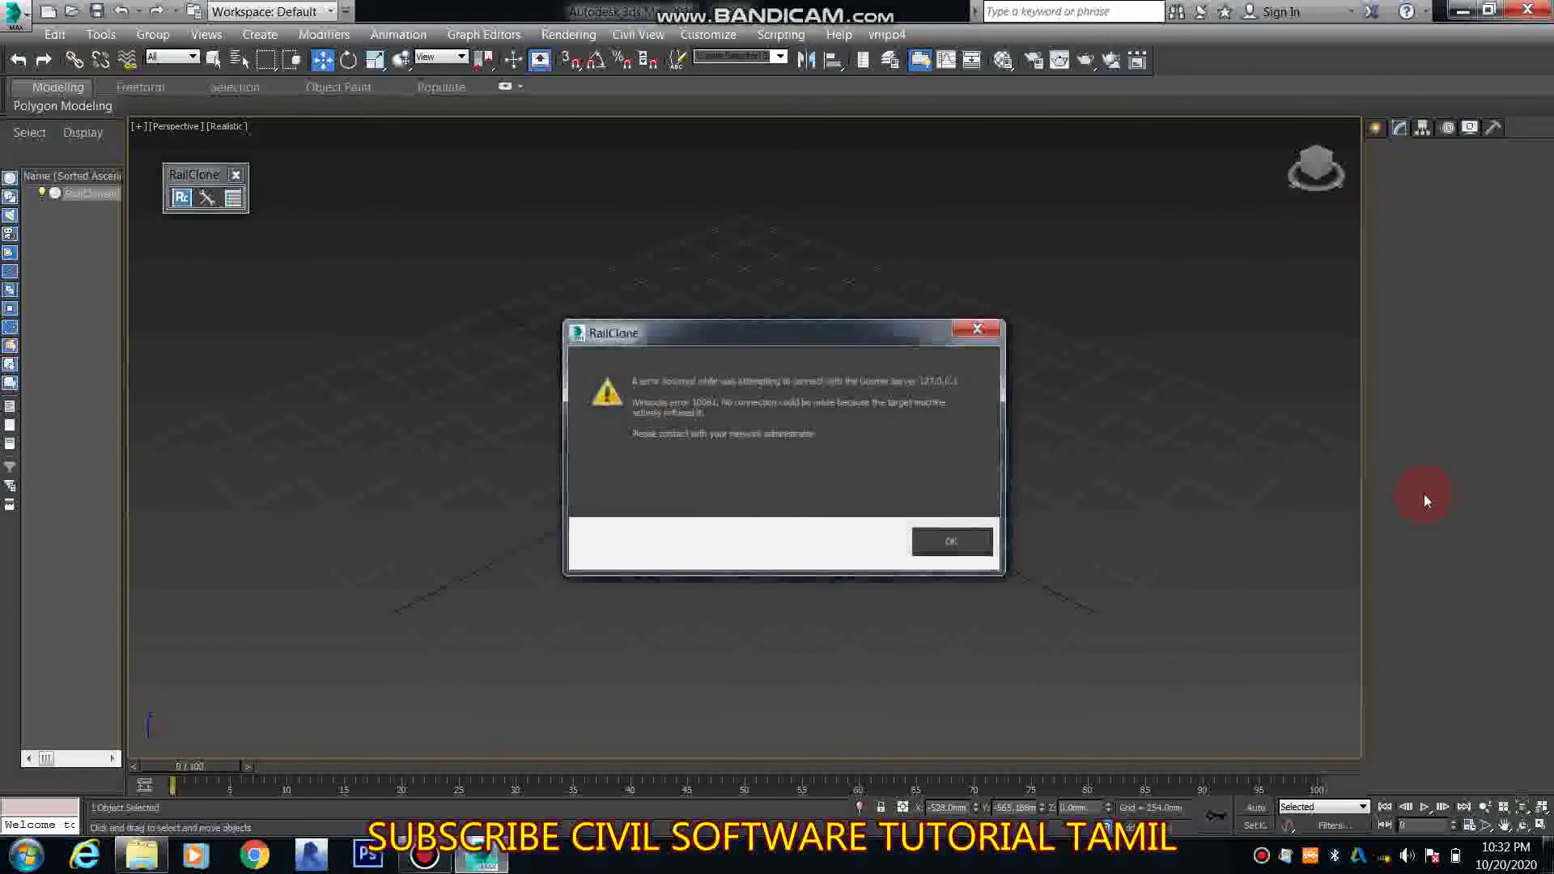
Dismiss the licence error, save a scene copy as 3ds Max closes, cancel the error report, pause recording
{"action": "left_click", "coordinate": [954, 542]}
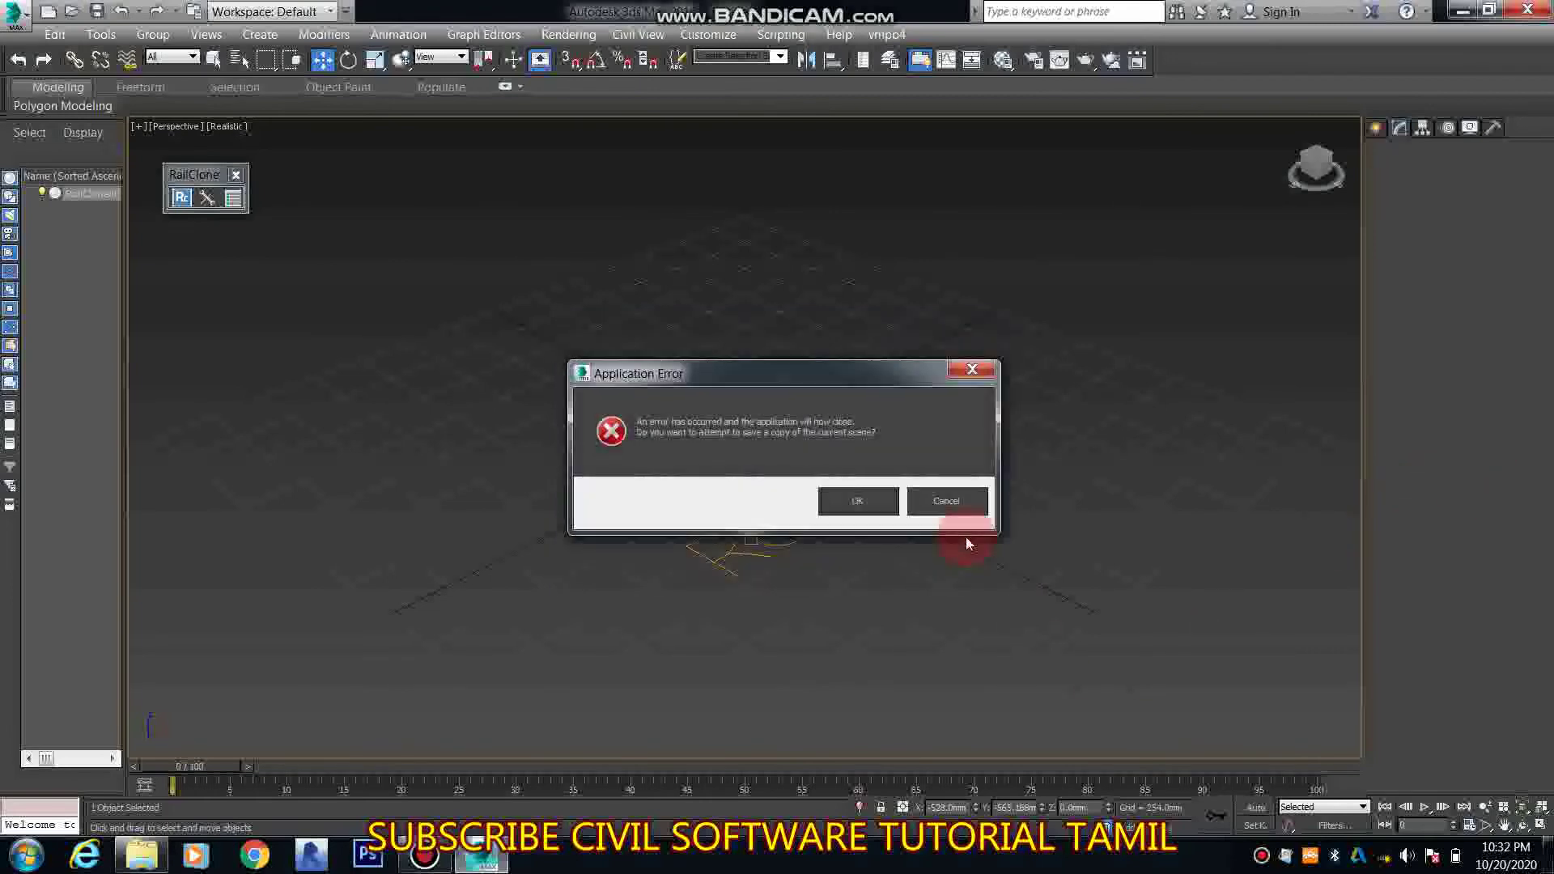
{"action": "left_click", "coordinate": [868, 500]}
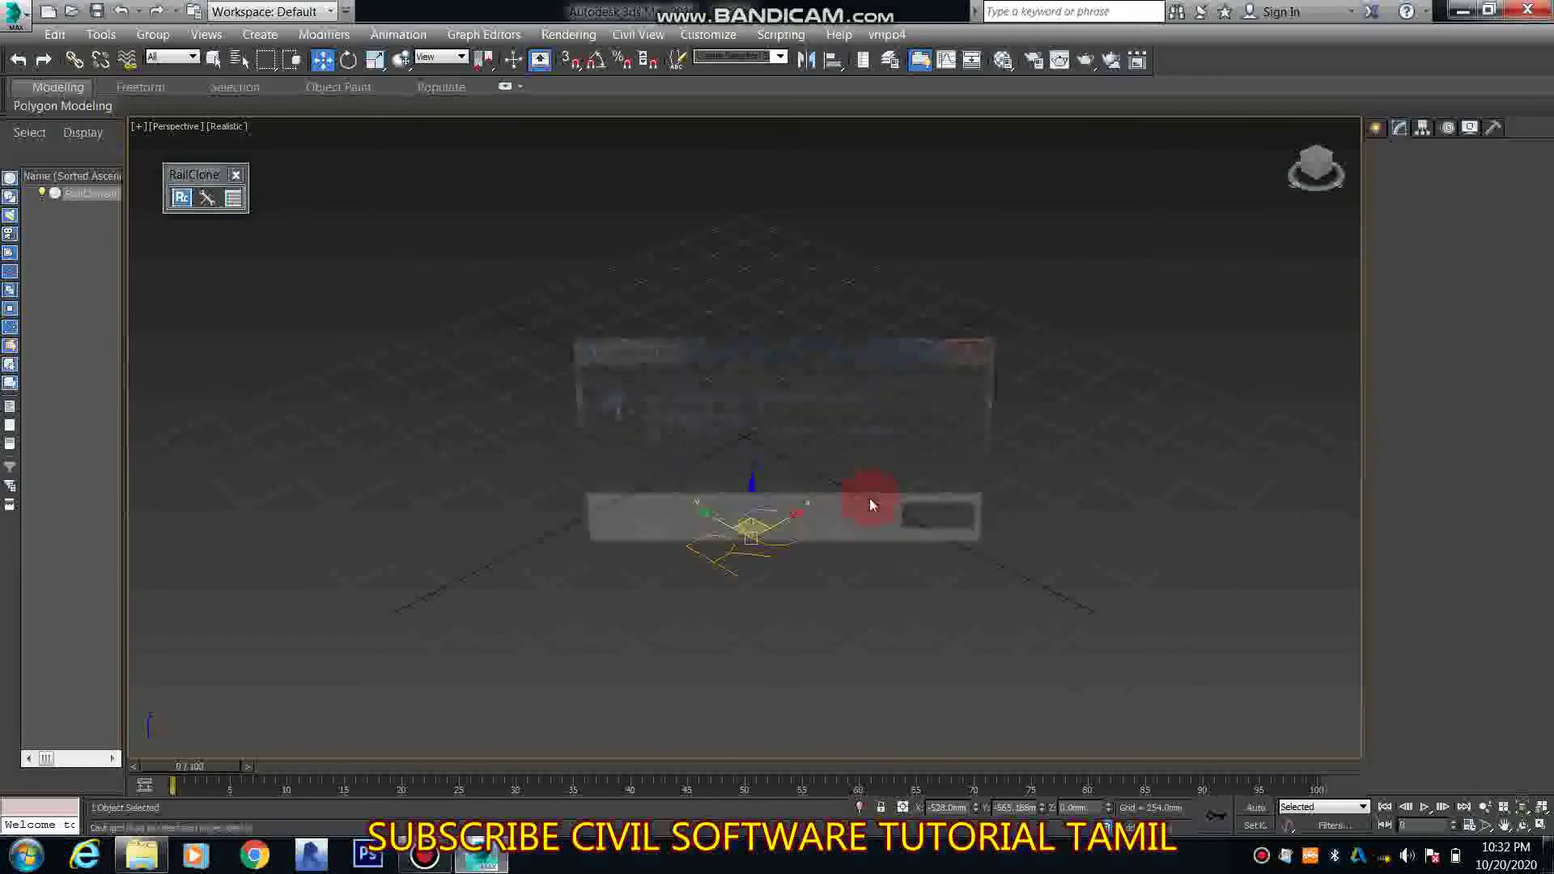
{"action": "left_click", "coordinate": [949, 525]}
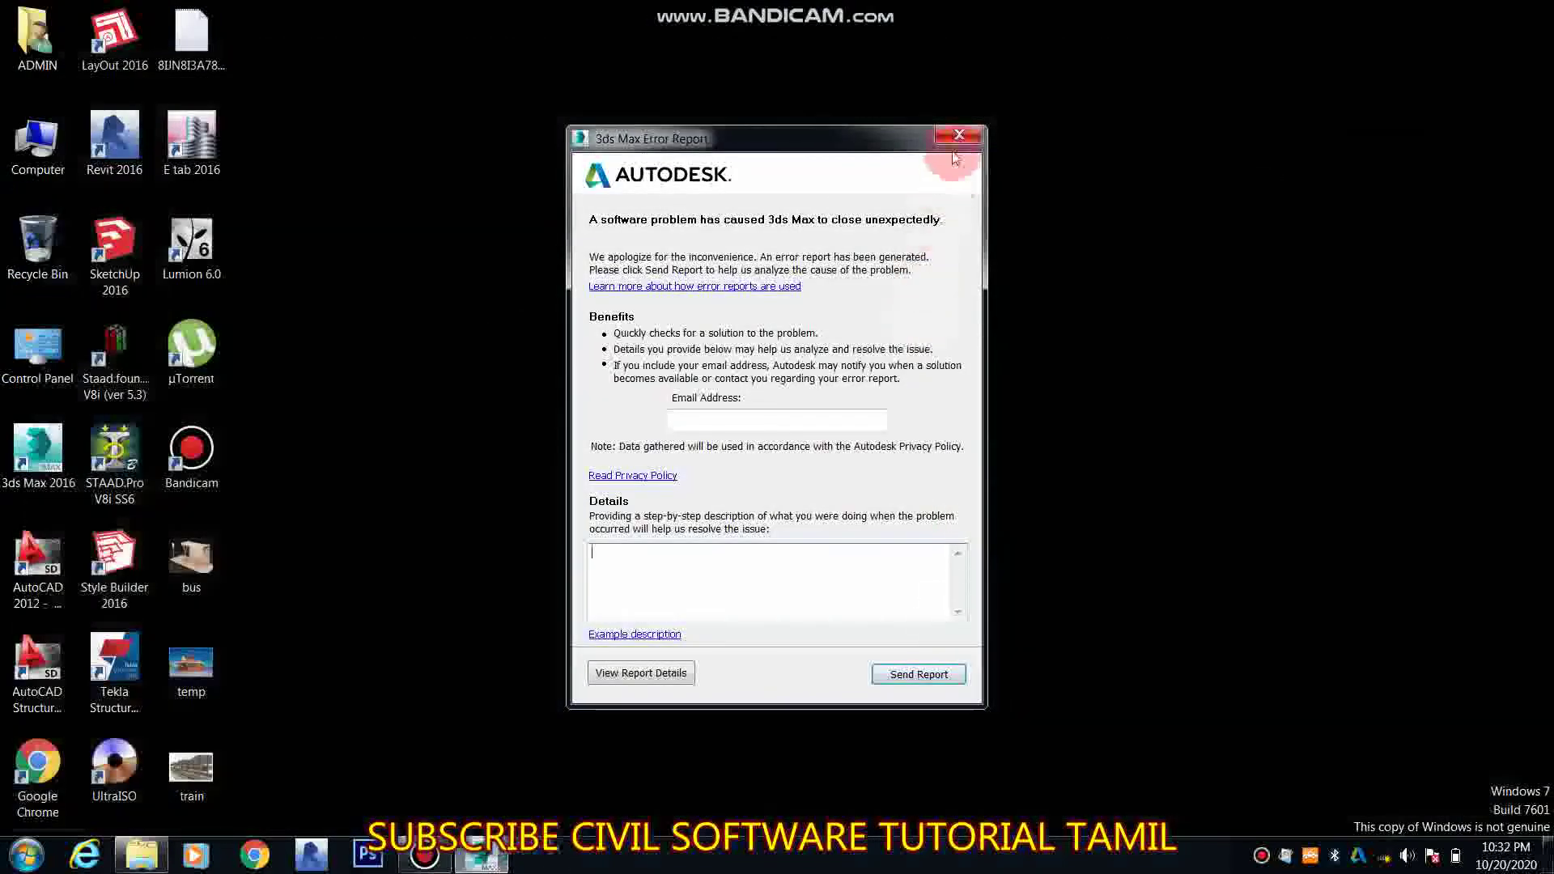
{"action": "left_click", "coordinate": [959, 135]}
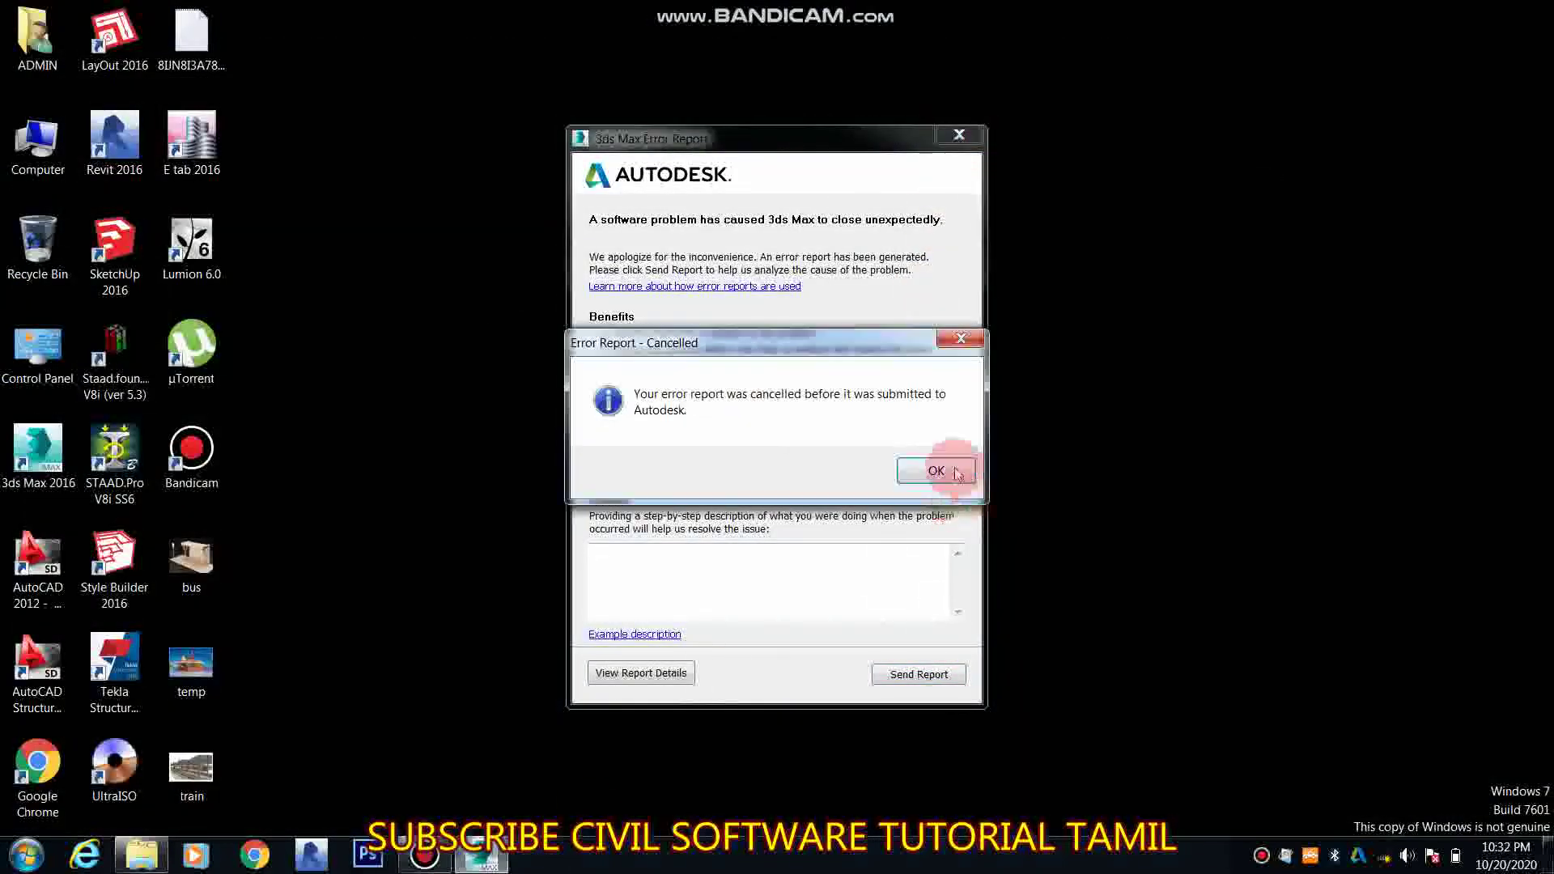
{"action": "left_click", "coordinate": [931, 468]}
{"action": "left_click", "coordinate": [422, 858]}
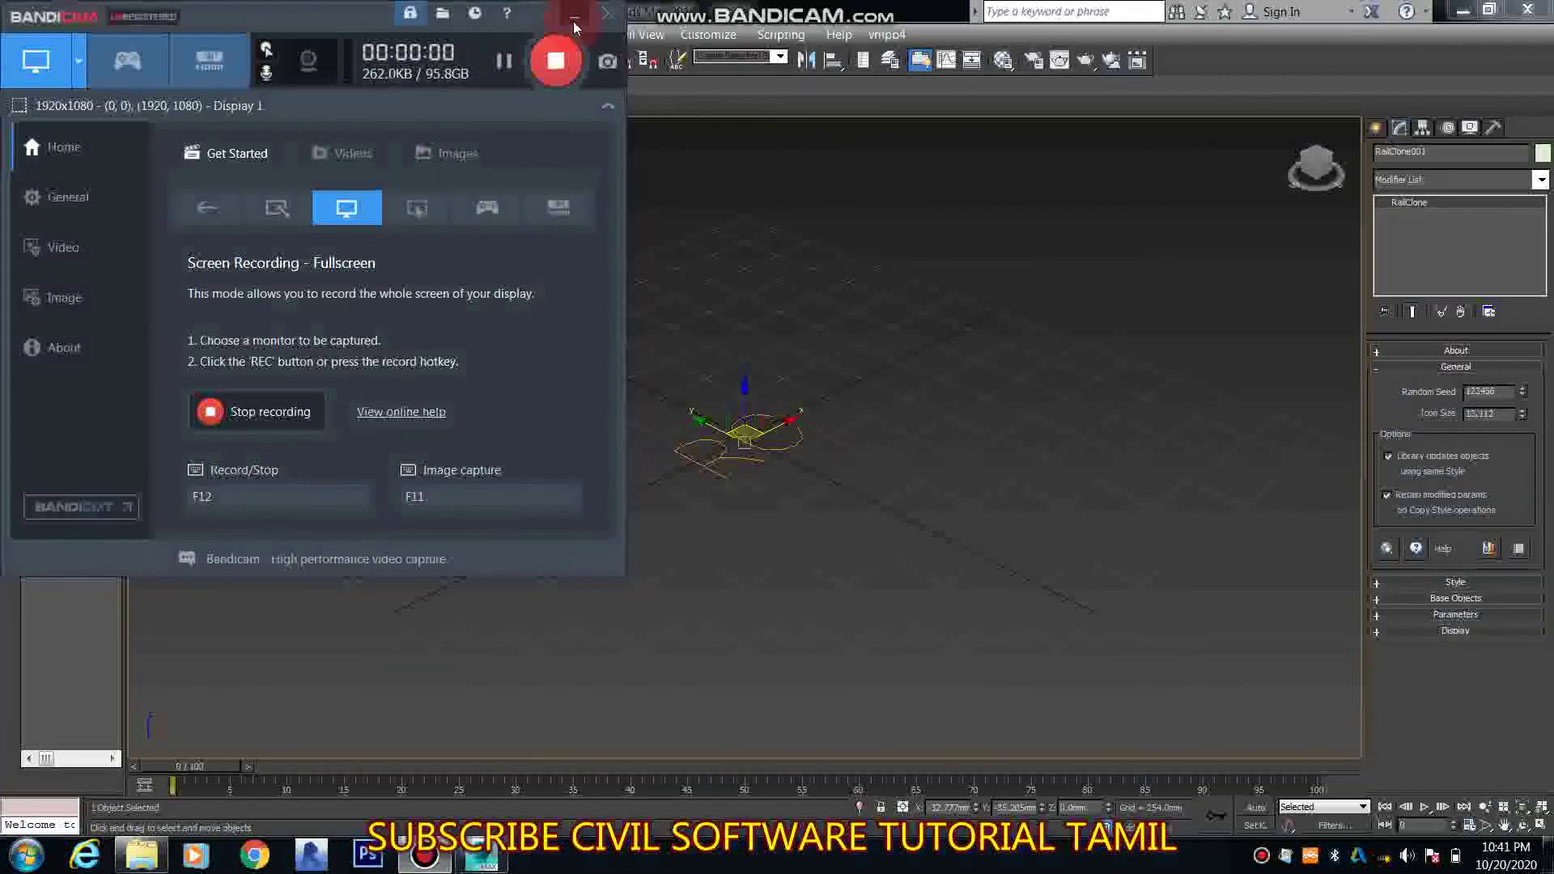
{"action": "left_click", "coordinate": [573, 21]}
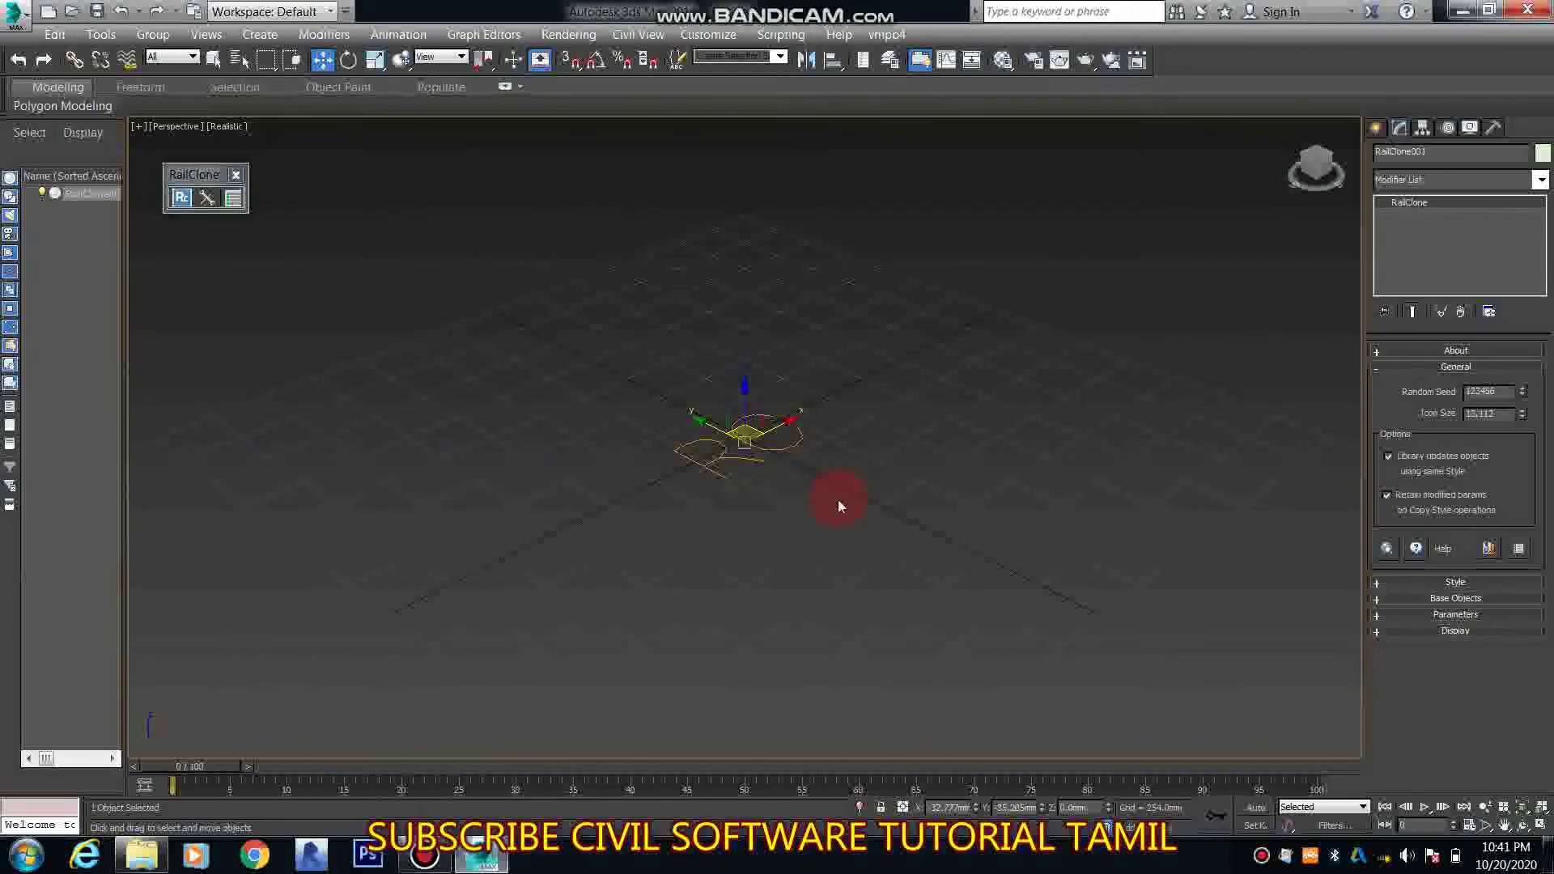
Place RailClone002 right of centre and show its Modify settings with General collapsed
{"action": "middle_click_drag", "start_coordinate": [771, 486], "coordinate": [672, 419], "text": "alt"}
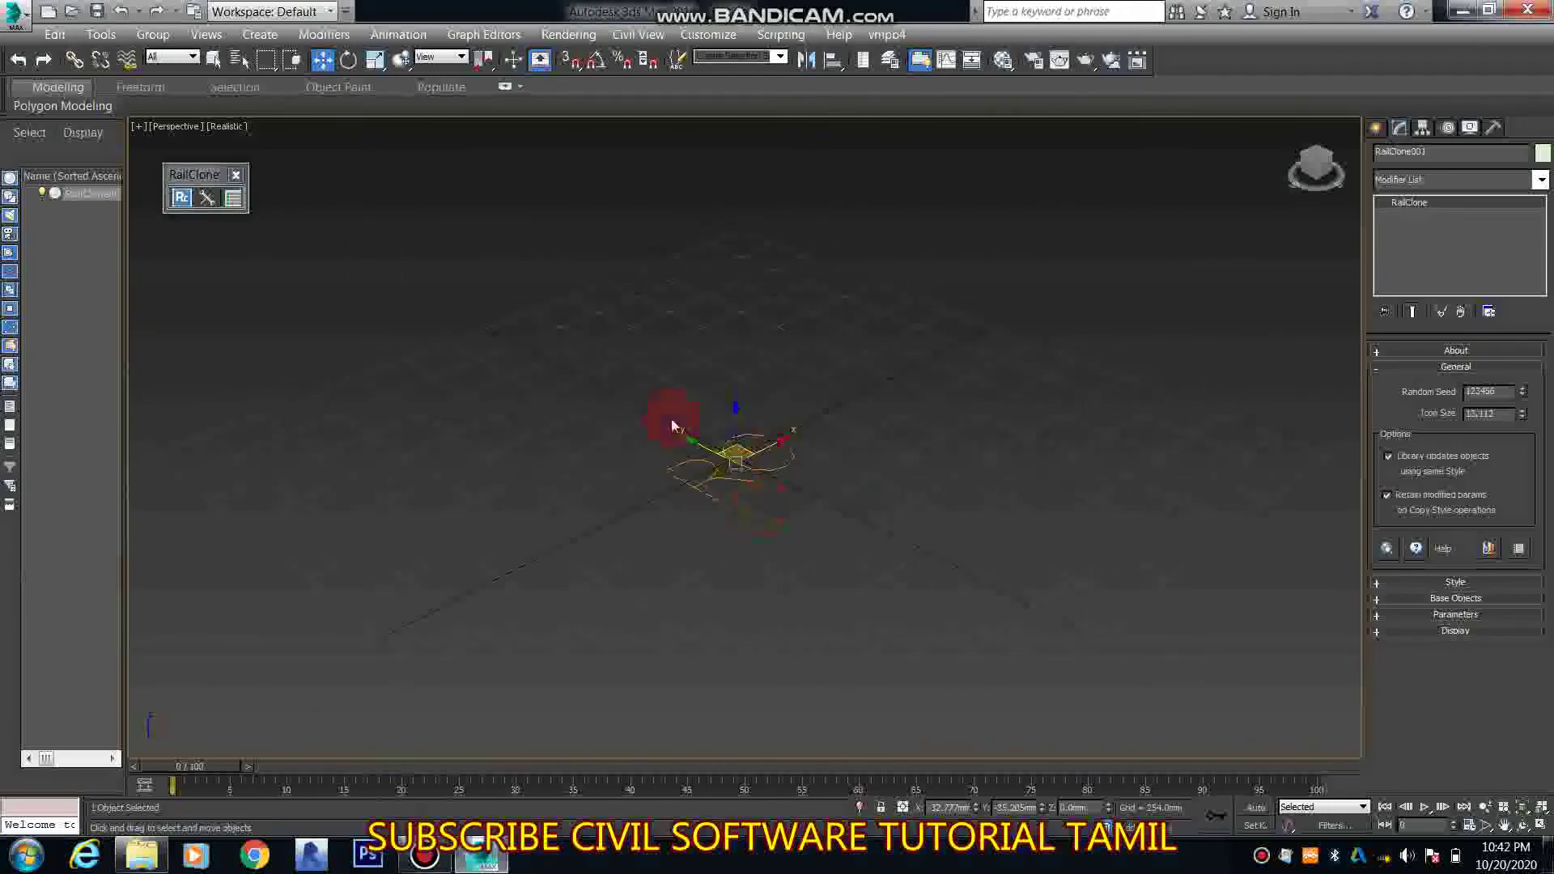
{"action": "left_click", "coordinate": [190, 203]}
{"action": "left_click_drag", "start_coordinate": [897, 557], "coordinate": [929, 581]}
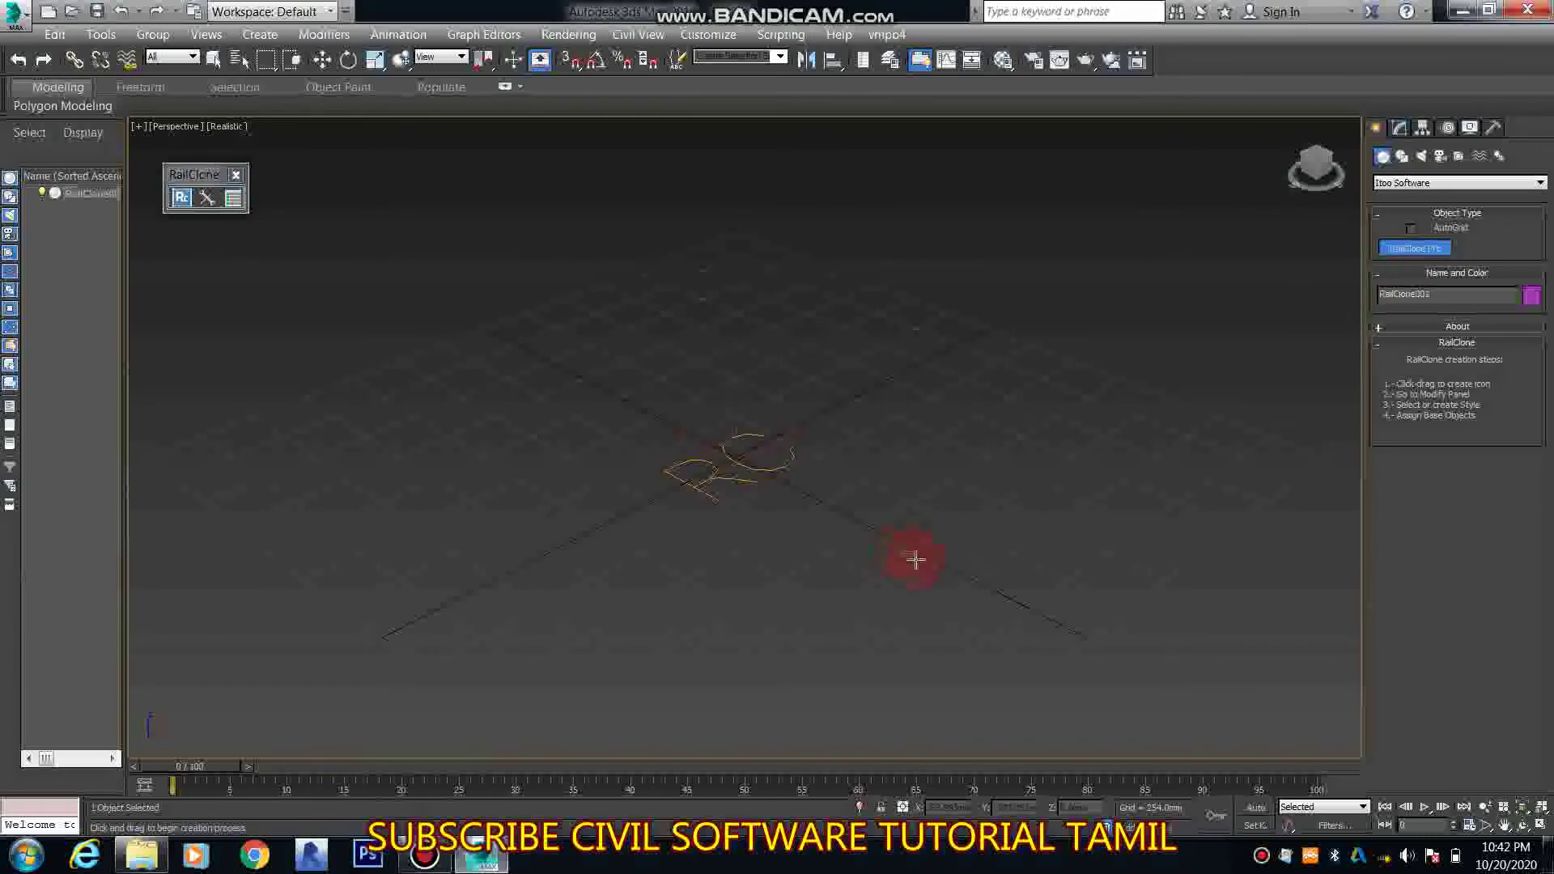
{"action": "left_click", "coordinate": [322, 59]}
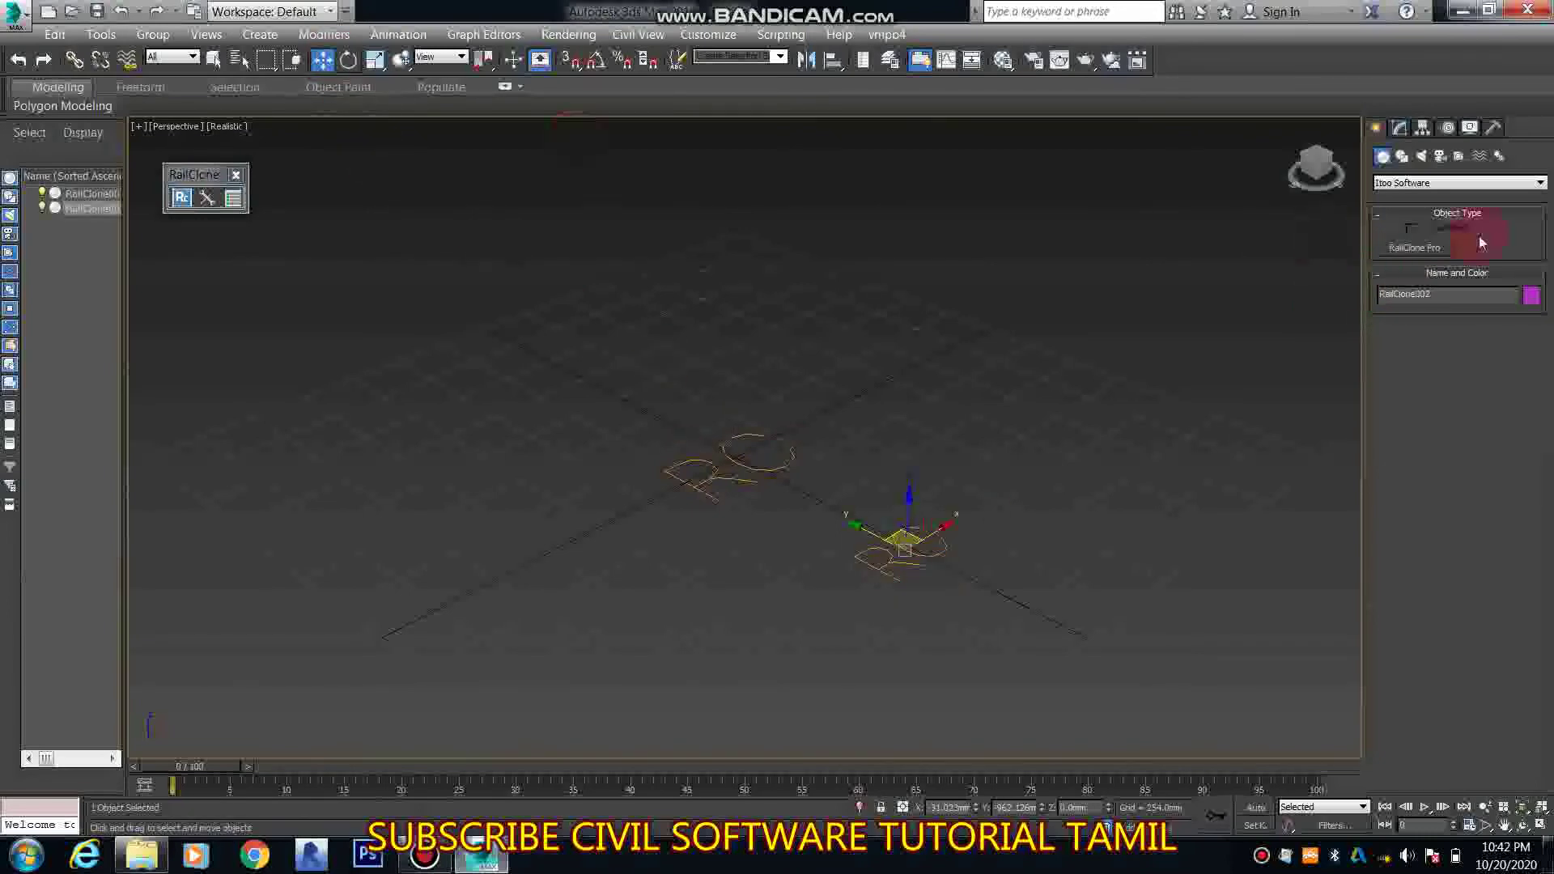
{"action": "left_click", "coordinate": [1400, 128]}
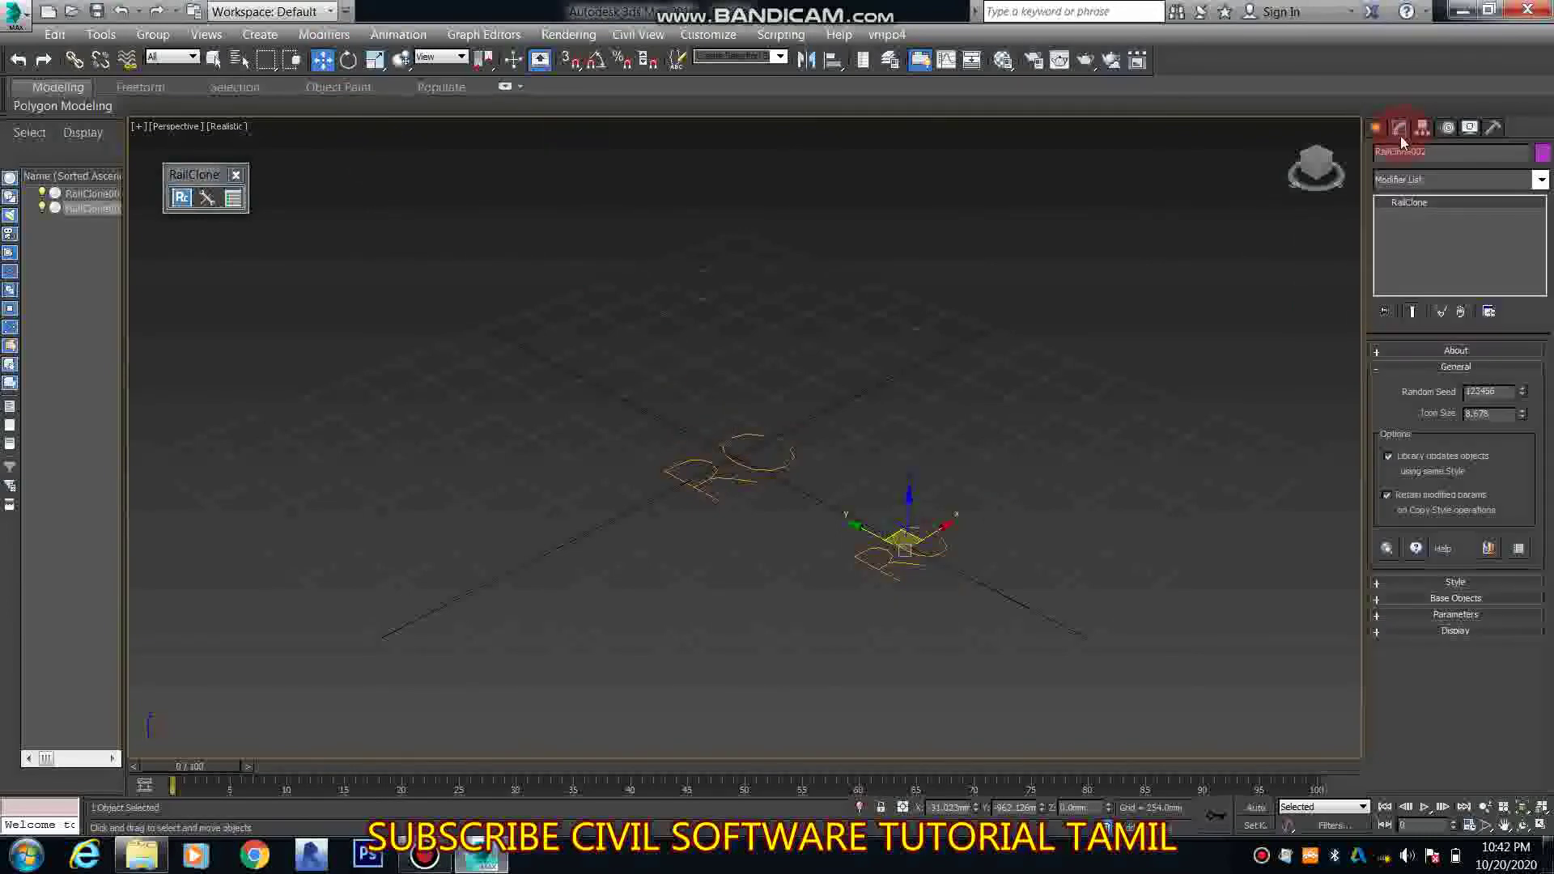
{"action": "left_click", "coordinate": [1441, 367]}
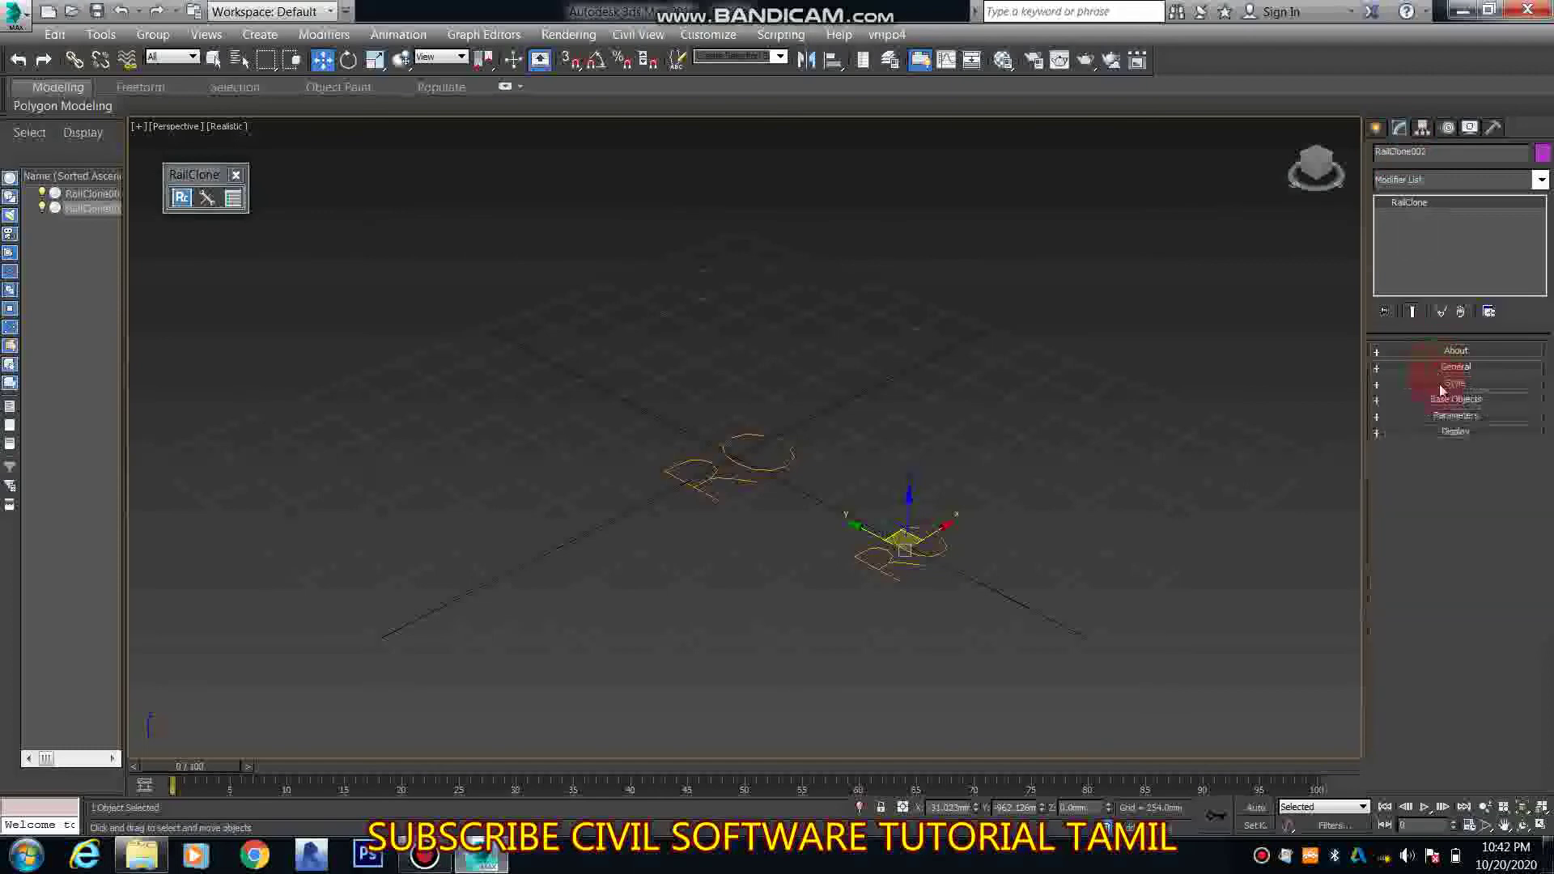
{"action": "left_click", "coordinate": [1437, 384]}
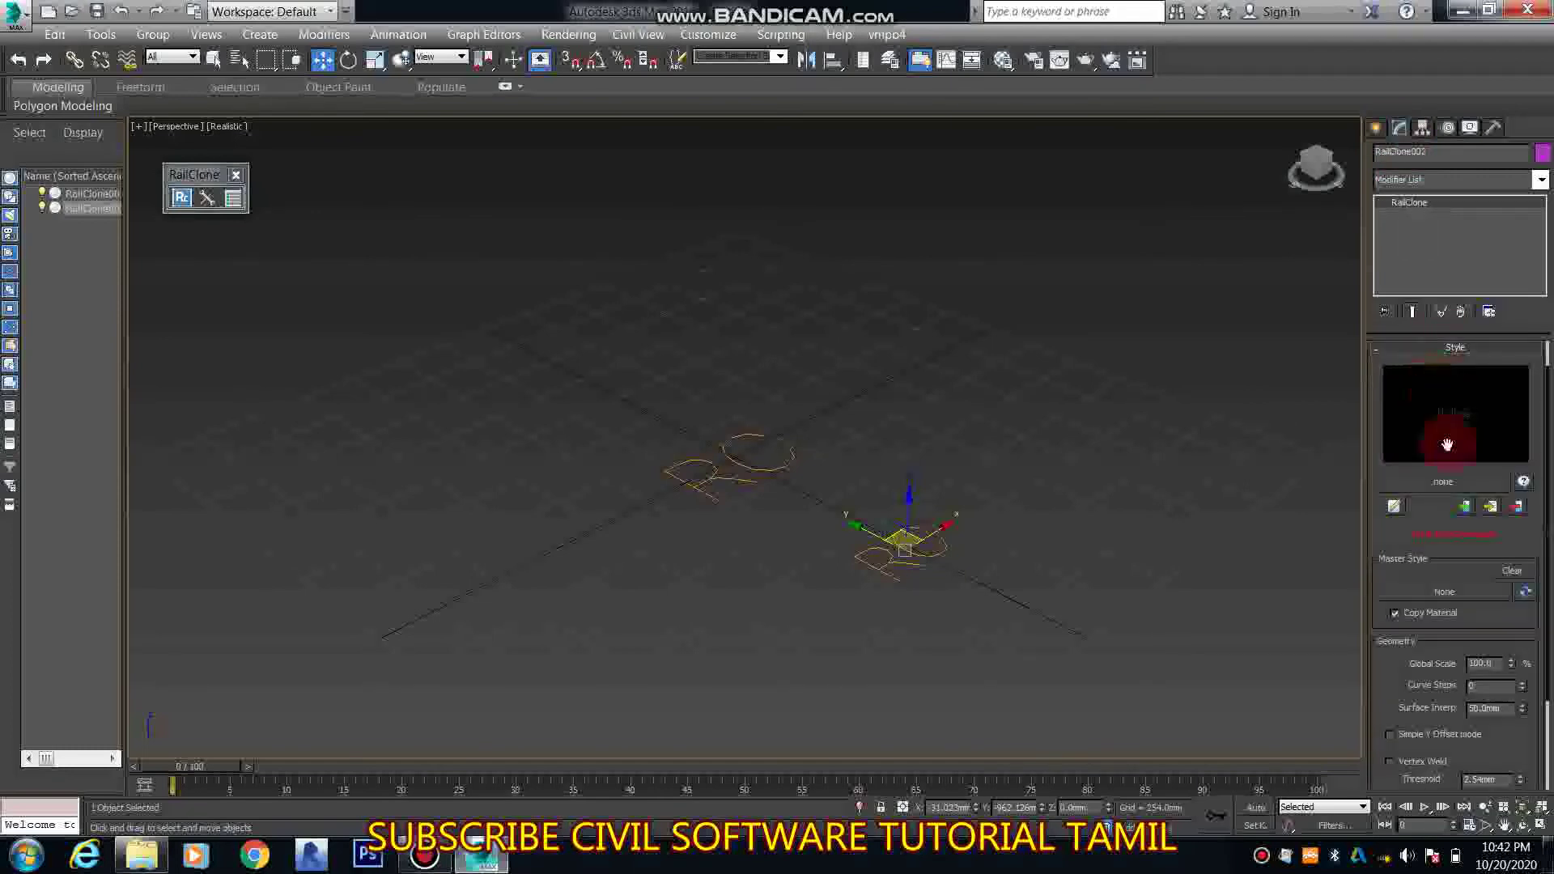
{"action": "left_click", "coordinate": [1394, 507]}
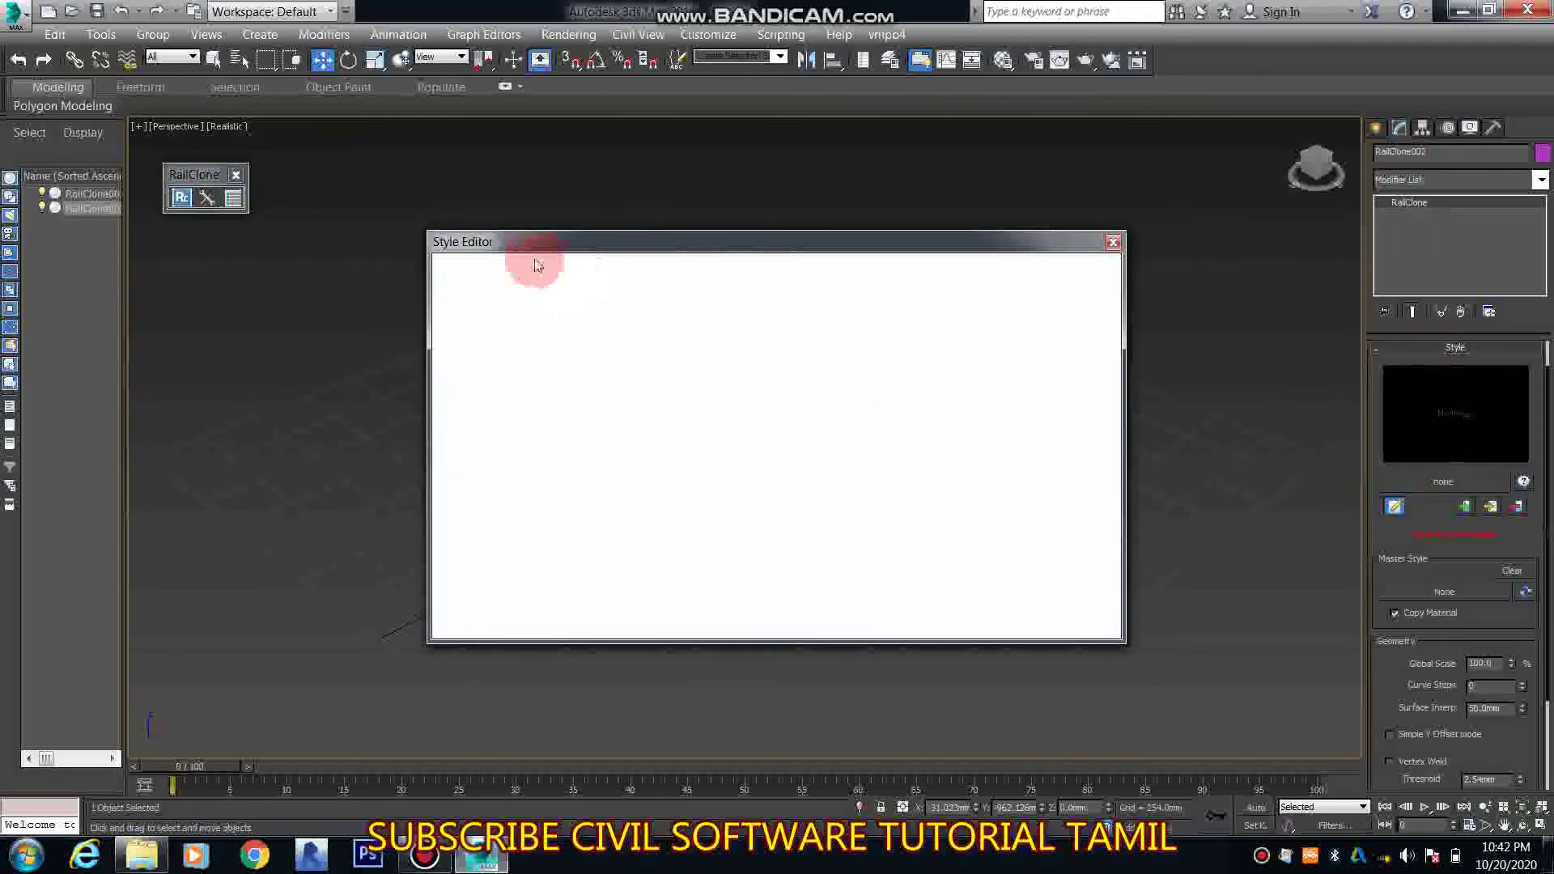
{"action": "left_click", "coordinate": [1110, 241]}
{"action": "left_click", "coordinate": [1468, 509]}
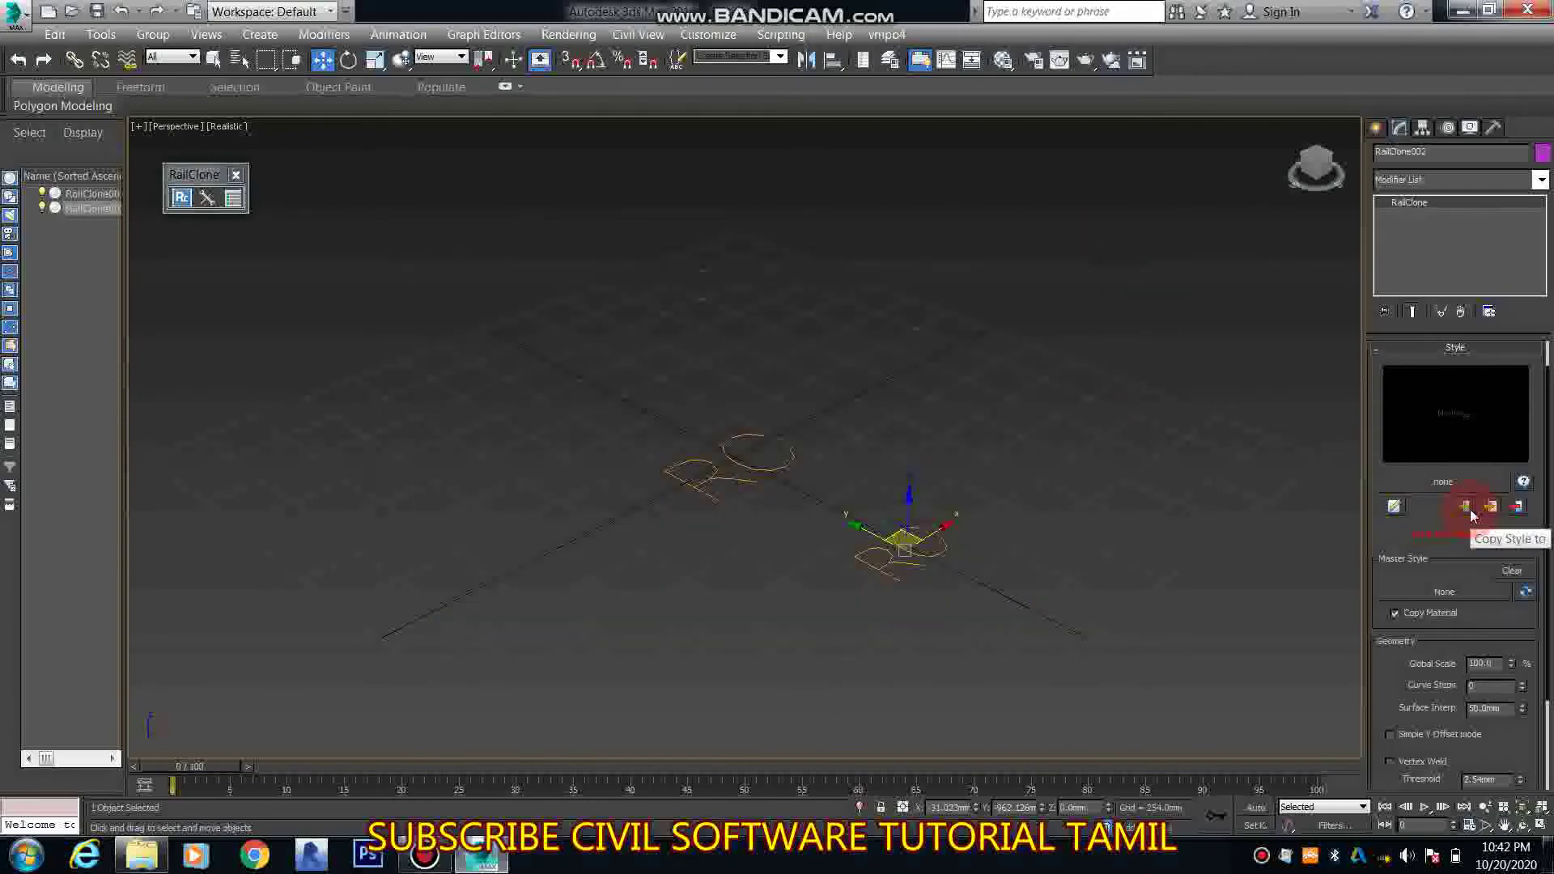
{"action": "left_click", "coordinate": [1456, 347]}
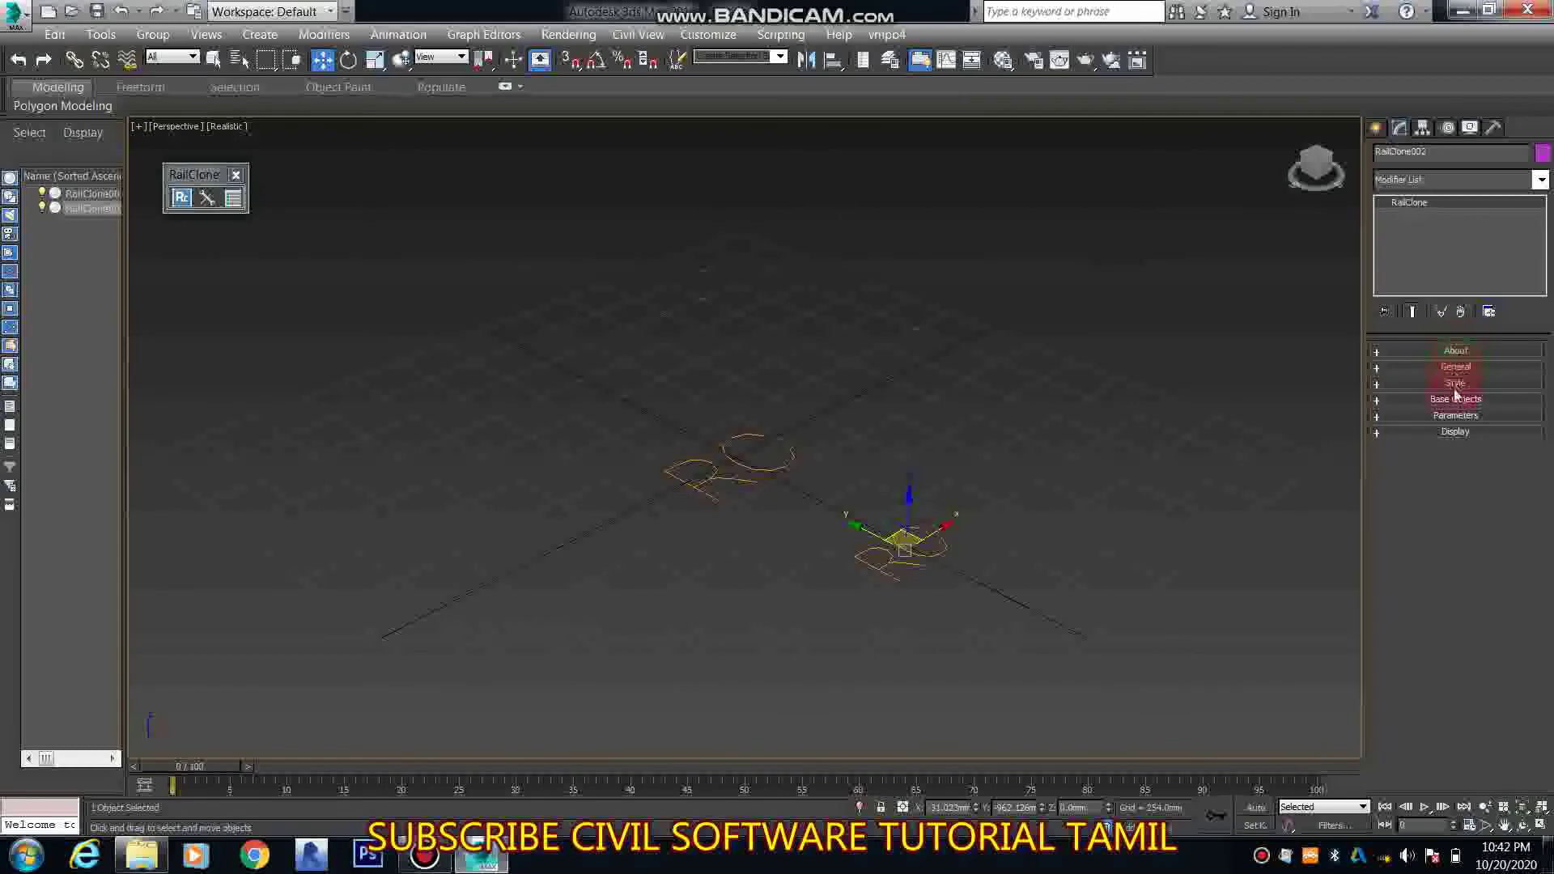
{"action": "left_click", "coordinate": [1449, 418]}
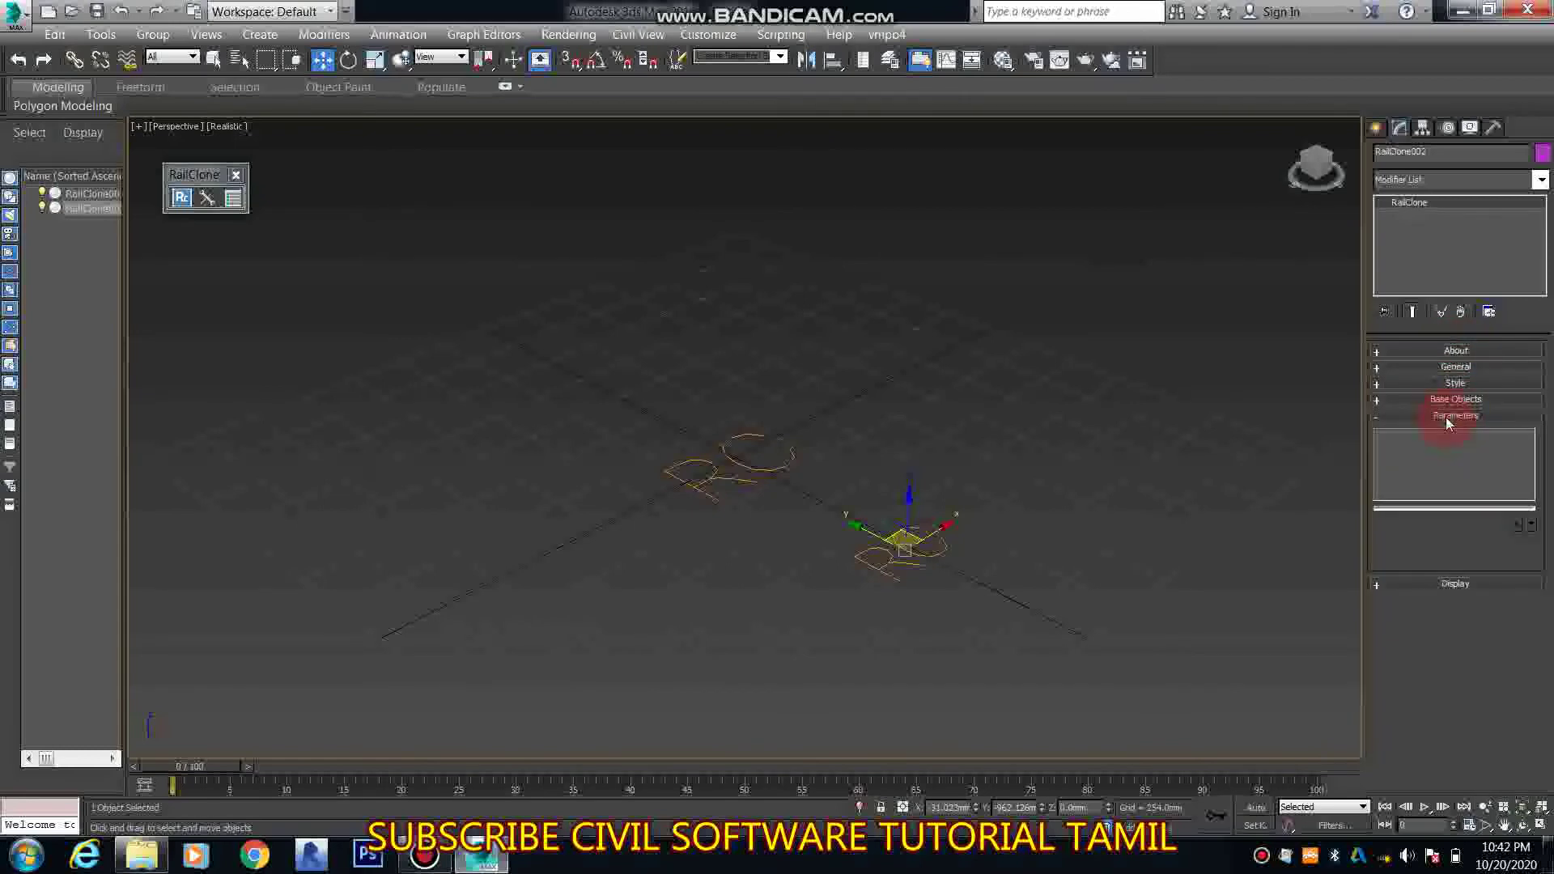
{"action": "left_click", "coordinate": [1449, 418]}
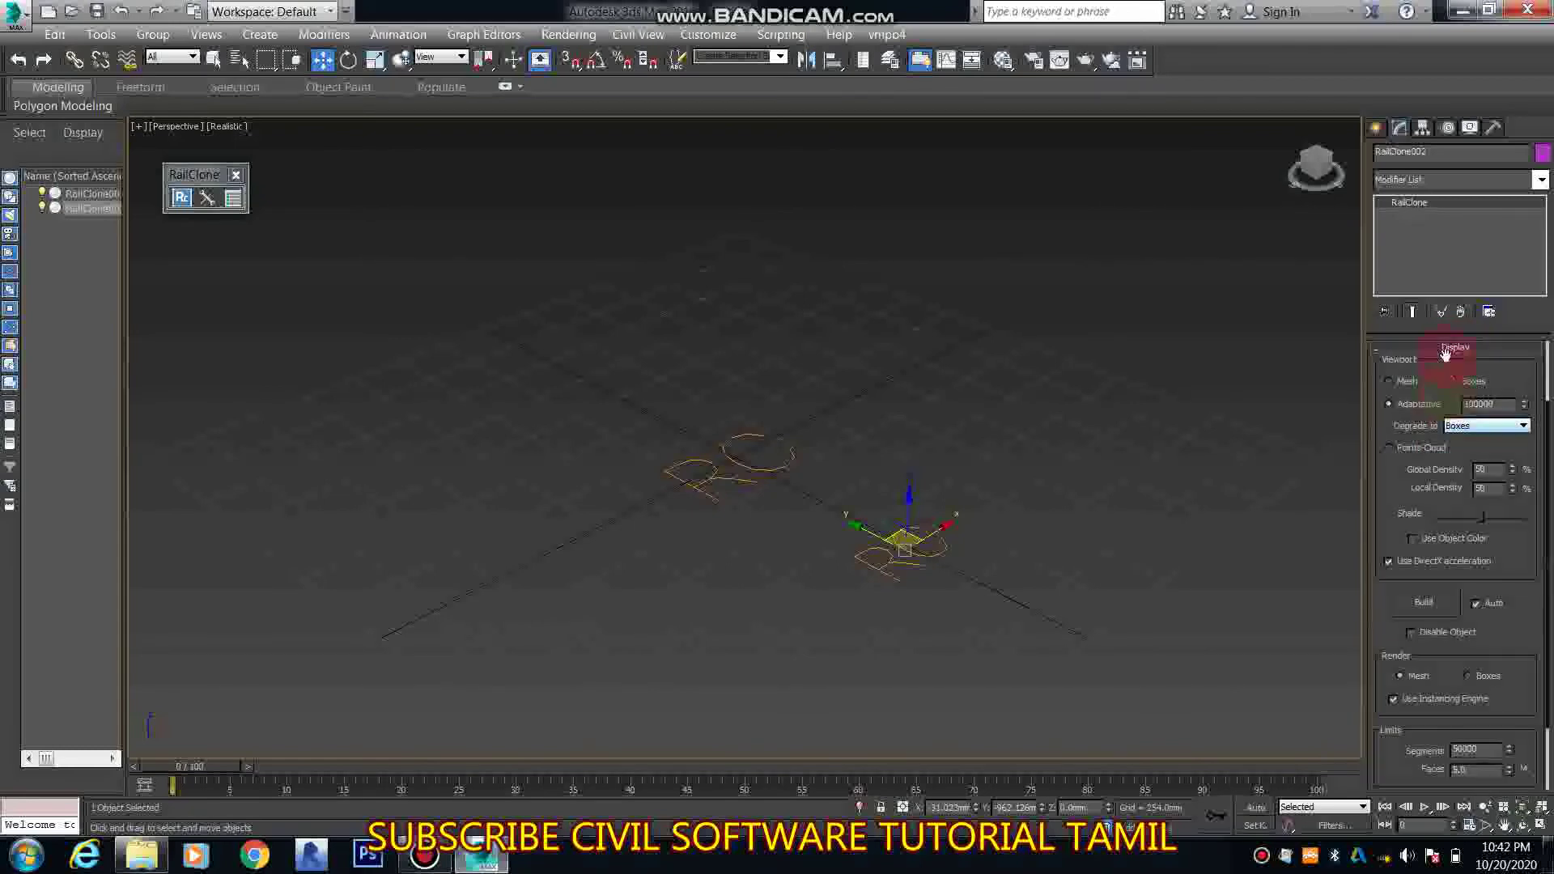
{"action": "left_click", "coordinate": [1446, 347]}
{"action": "left_click", "coordinate": [1425, 369]}
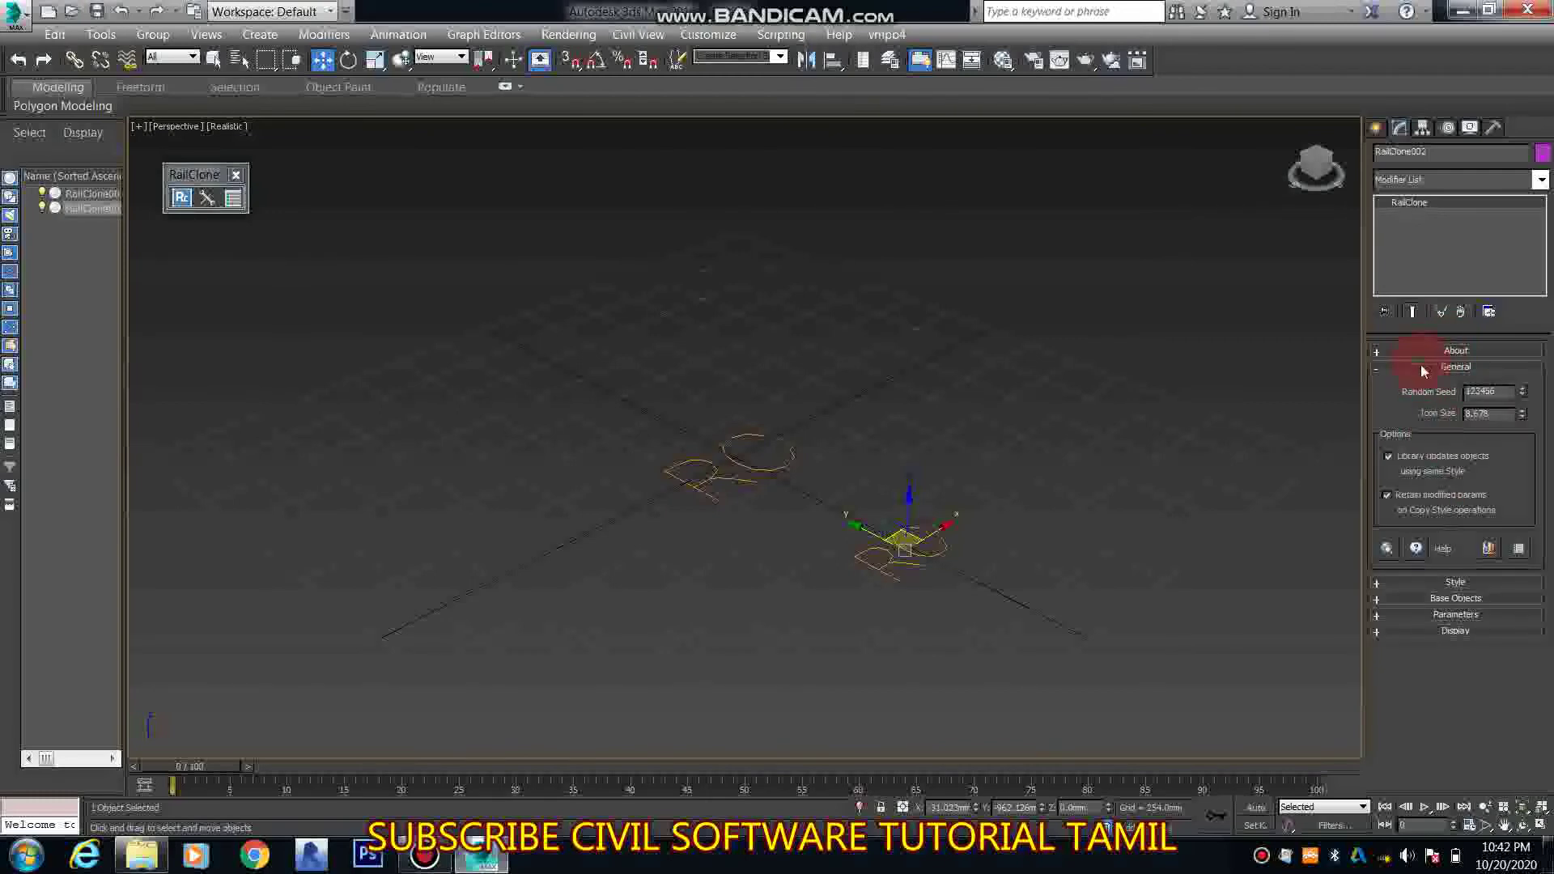
{"action": "left_click", "coordinate": [1422, 366]}
Open the RailClone Library Browser from the Style rollout and browse Exterior > Facade > SunShade
{"action": "left_click", "coordinate": [1426, 362]}
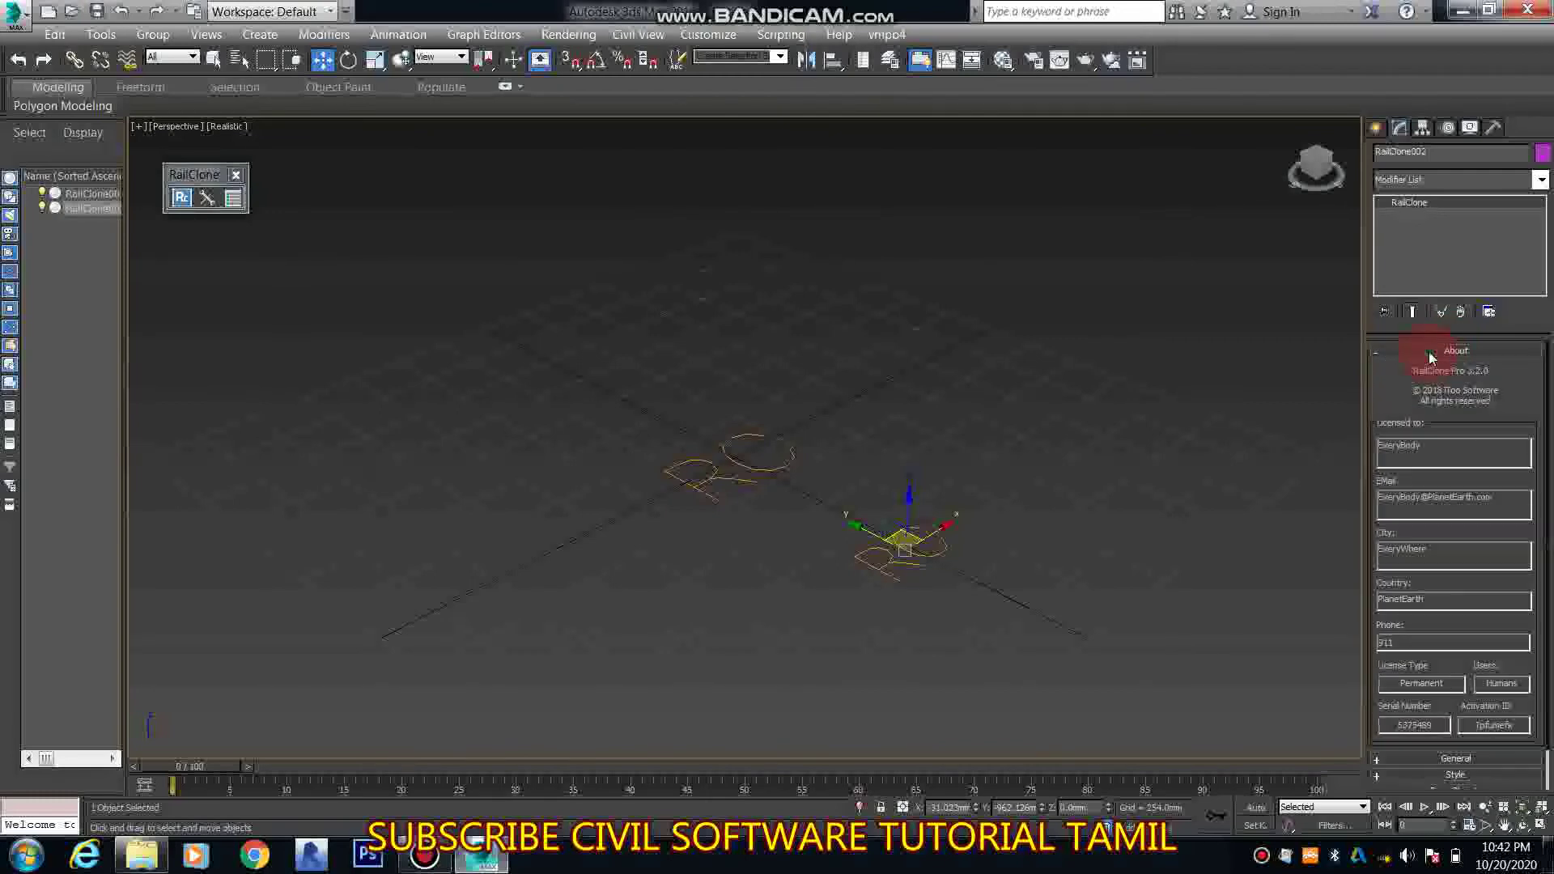
{"action": "left_click", "coordinate": [1425, 383]}
{"action": "left_click", "coordinate": [1462, 510]}
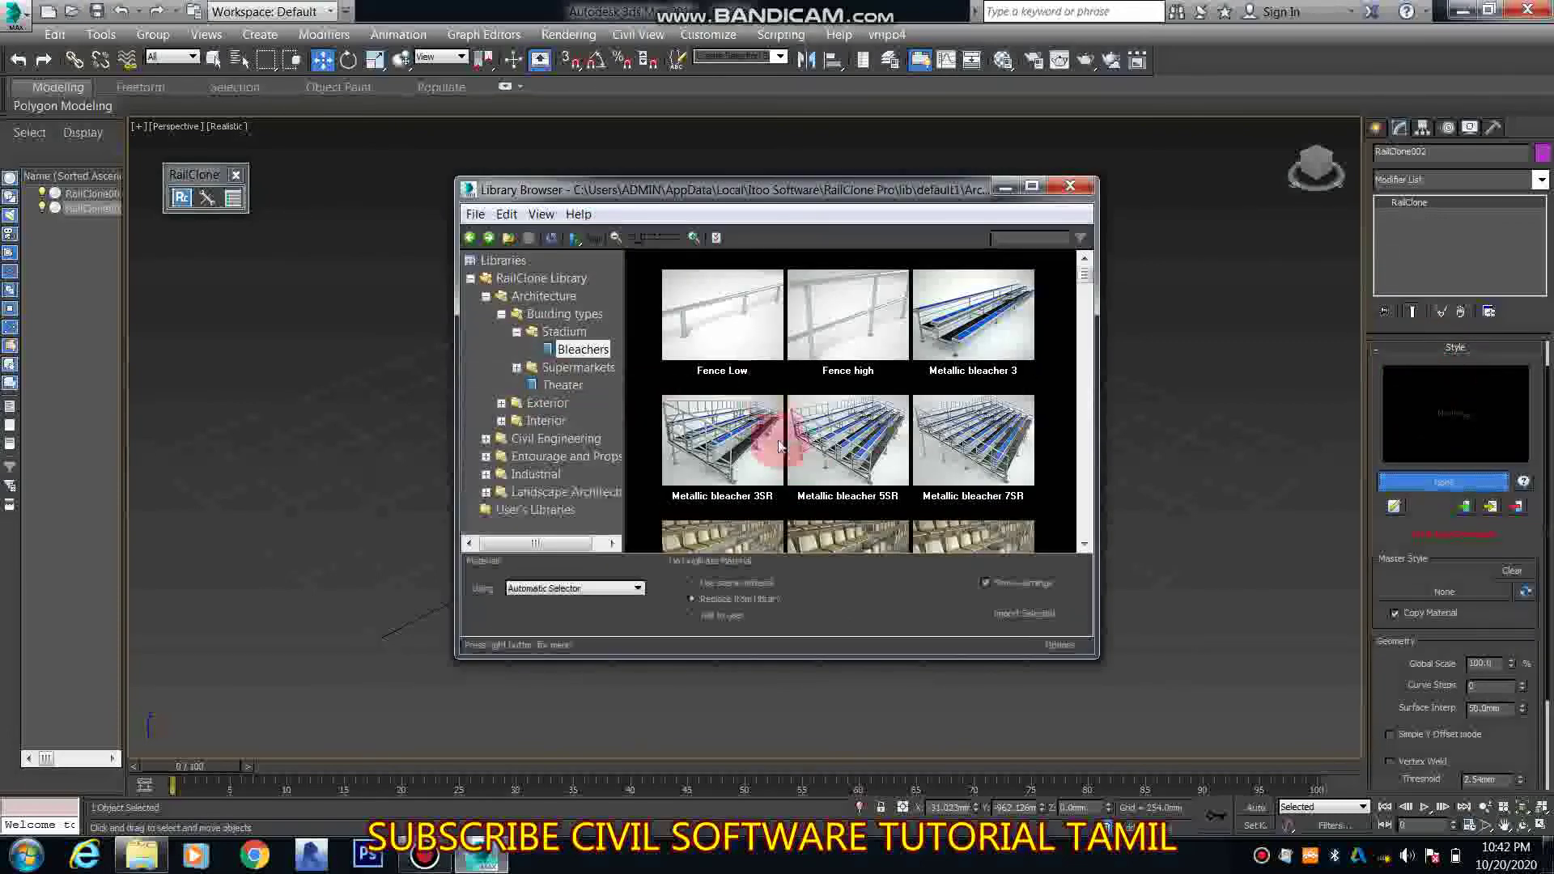
{"action": "left_click", "coordinate": [517, 366]}
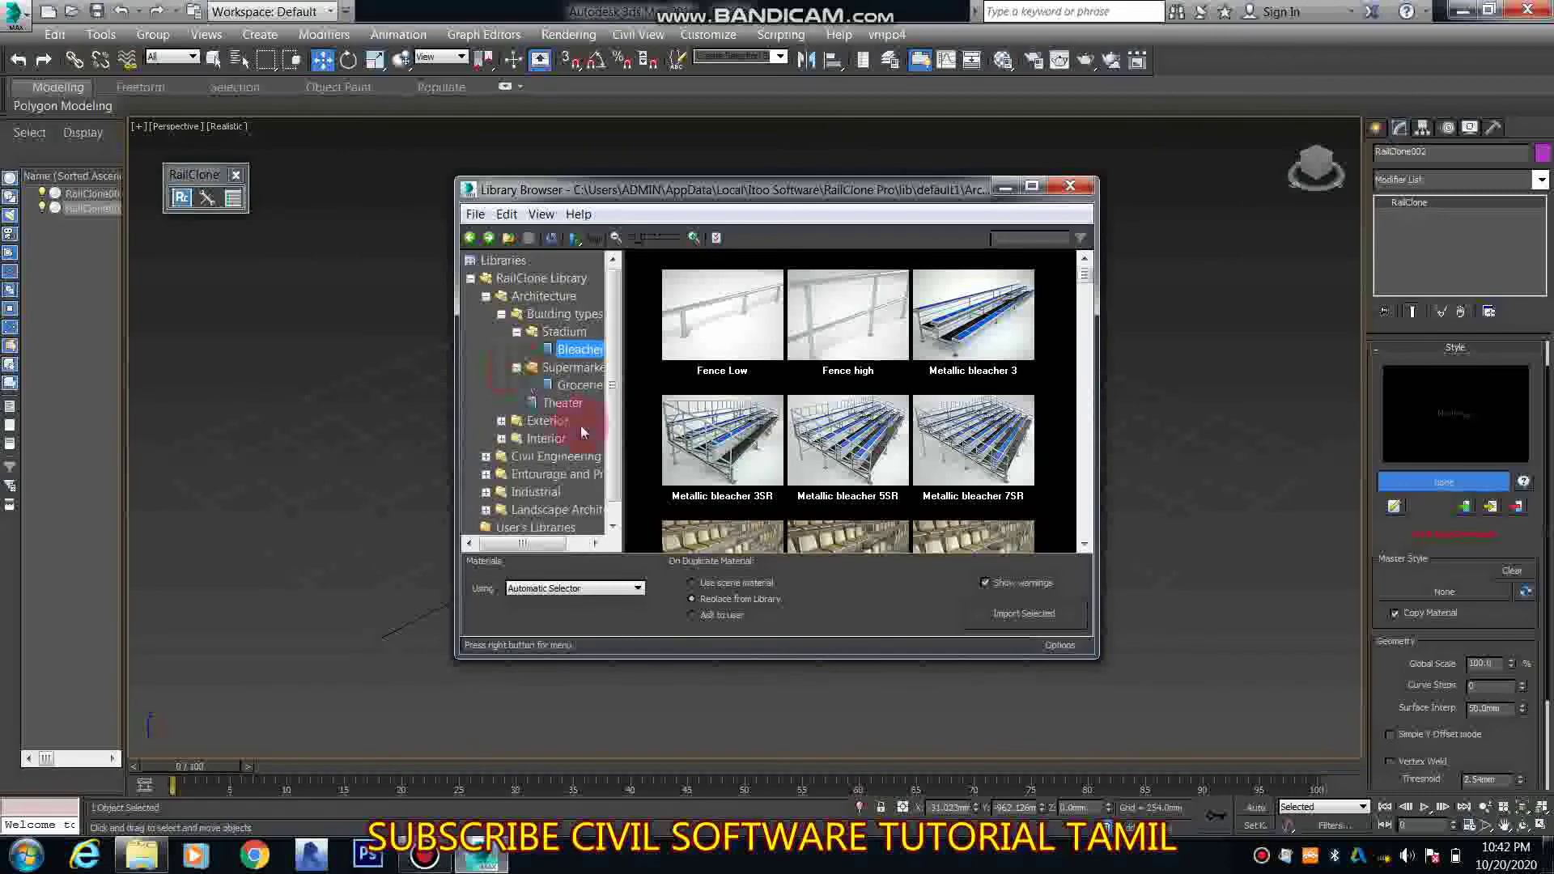
{"action": "left_click", "coordinate": [502, 403]}
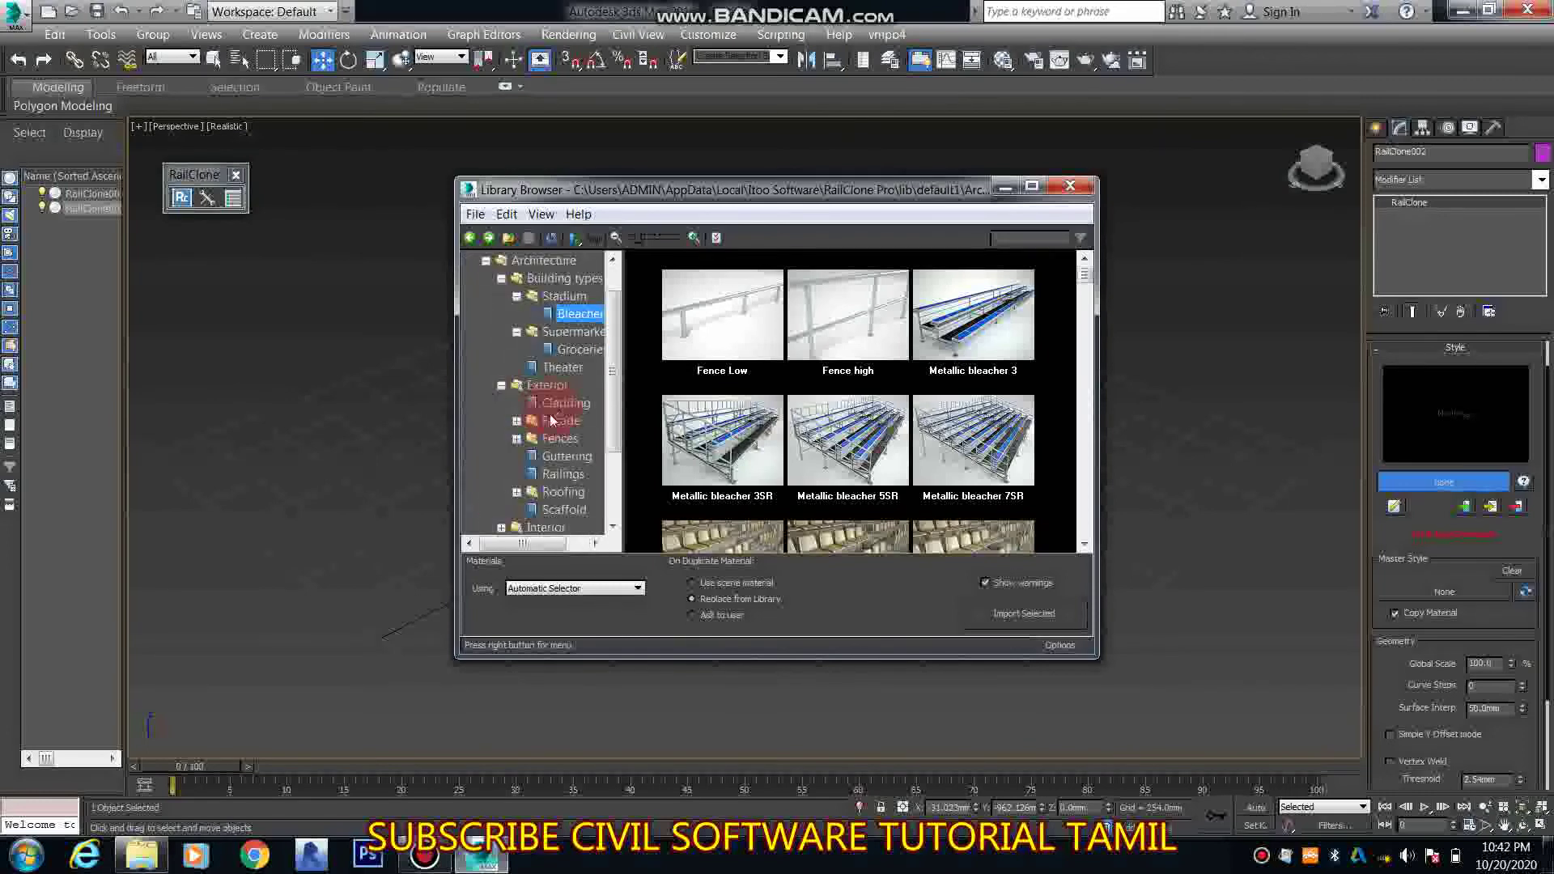
{"action": "left_click", "coordinate": [516, 422]}
{"action": "left_click", "coordinate": [577, 456]}
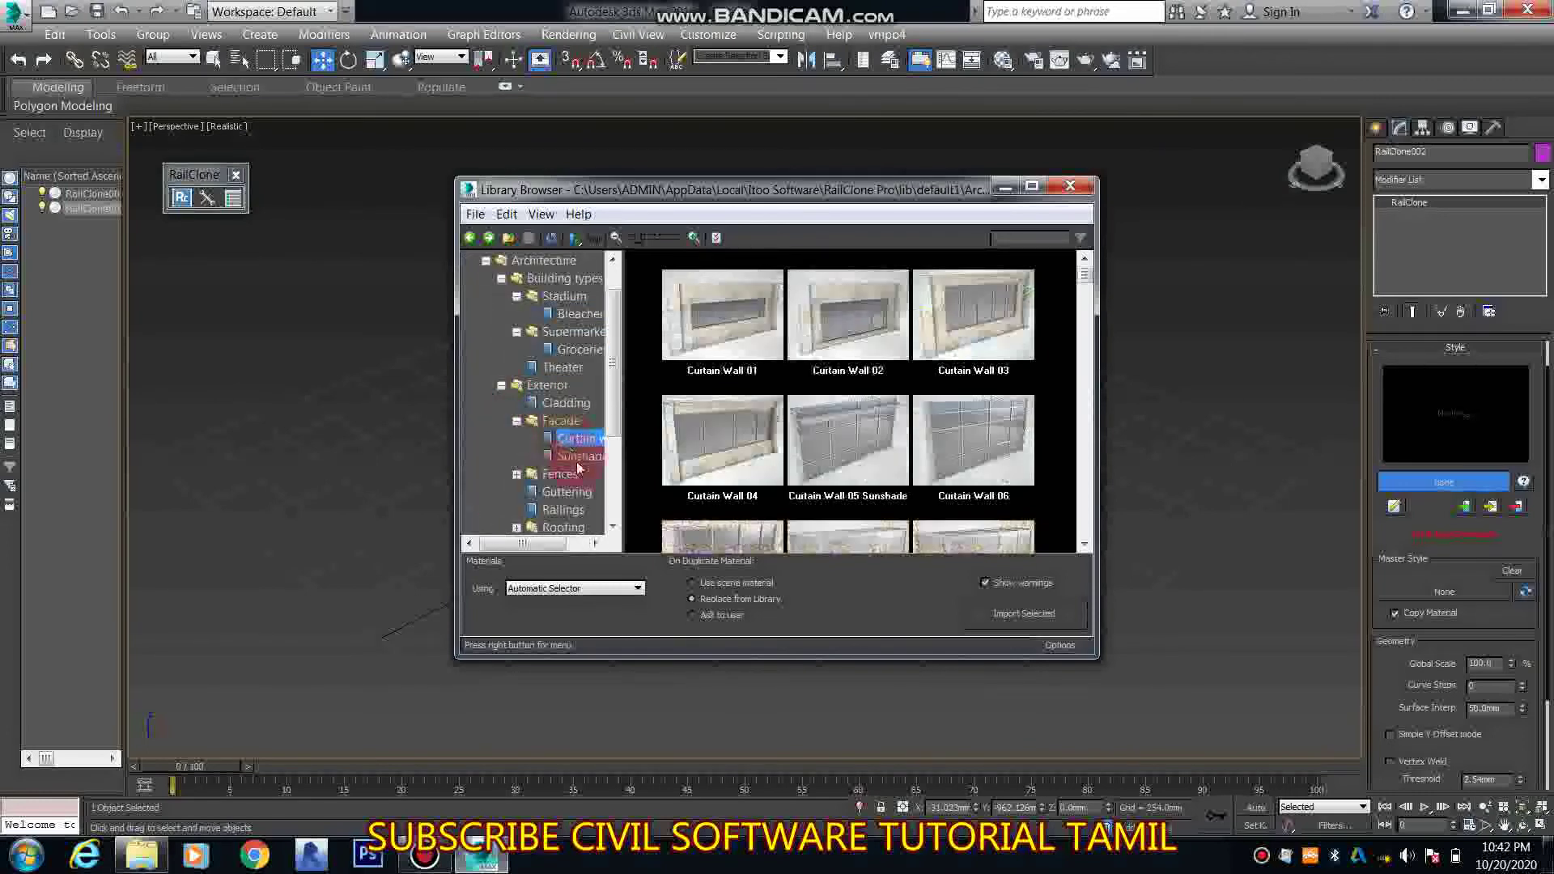
Browse the Industrial Ducting and Truss styles, Landscape Architecture, and the user libraries
{"action": "scroll", "coordinate": [526, 488], "scroll_direction": "down", "scroll_amount": 3}
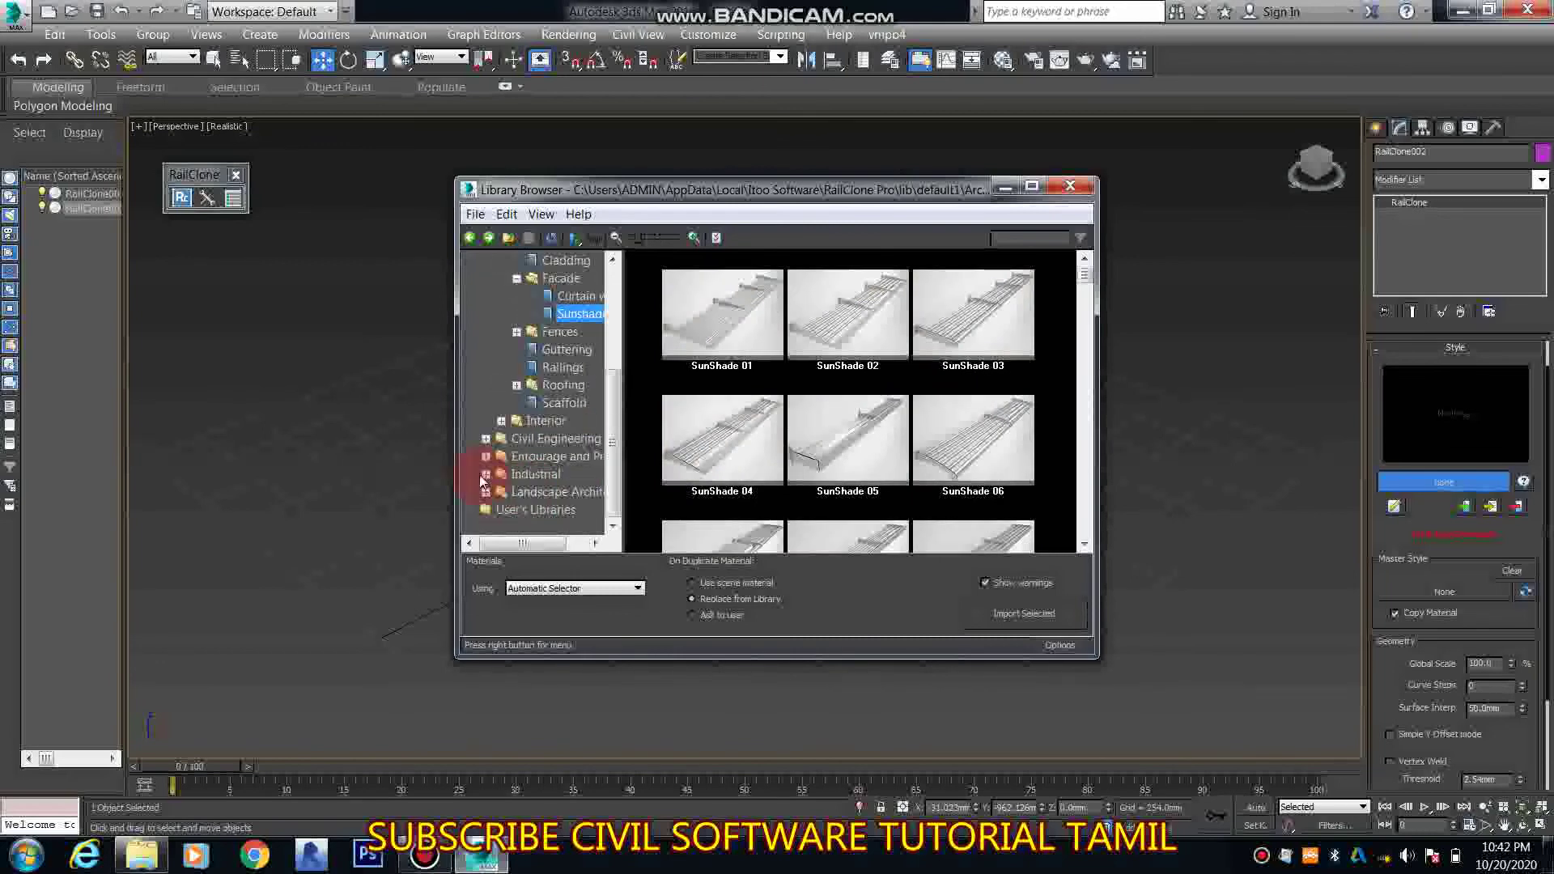
{"action": "left_click", "coordinate": [487, 474]}
{"action": "left_click", "coordinate": [547, 492]}
{"action": "left_click", "coordinate": [540, 510]}
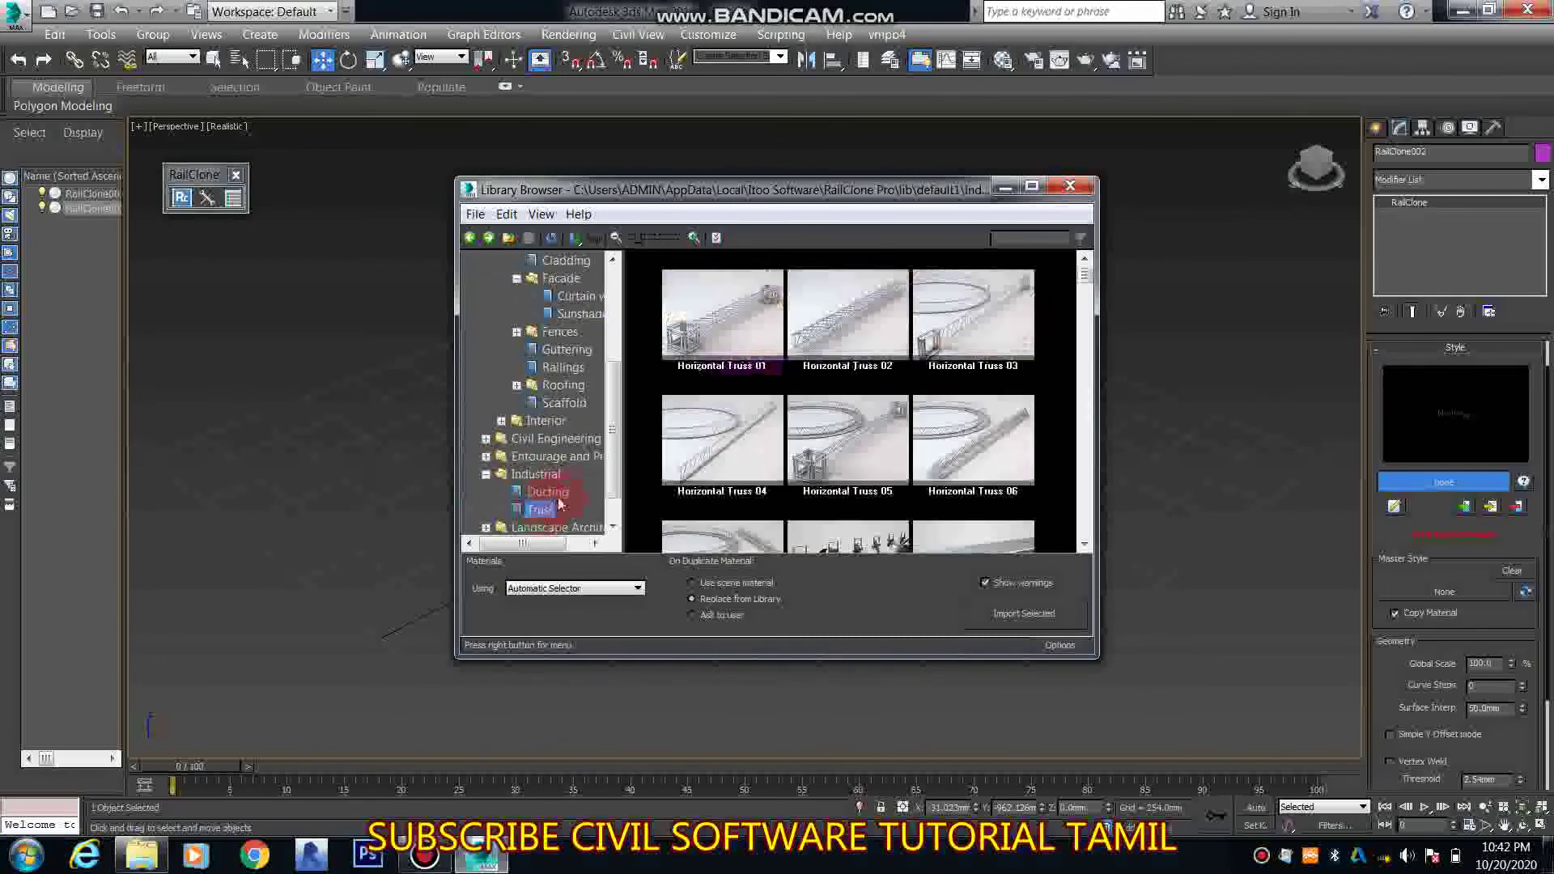
{"action": "scroll", "coordinate": [506, 493], "scroll_direction": "down", "scroll_amount": 1}
{"action": "left_click", "coordinate": [486, 493]}
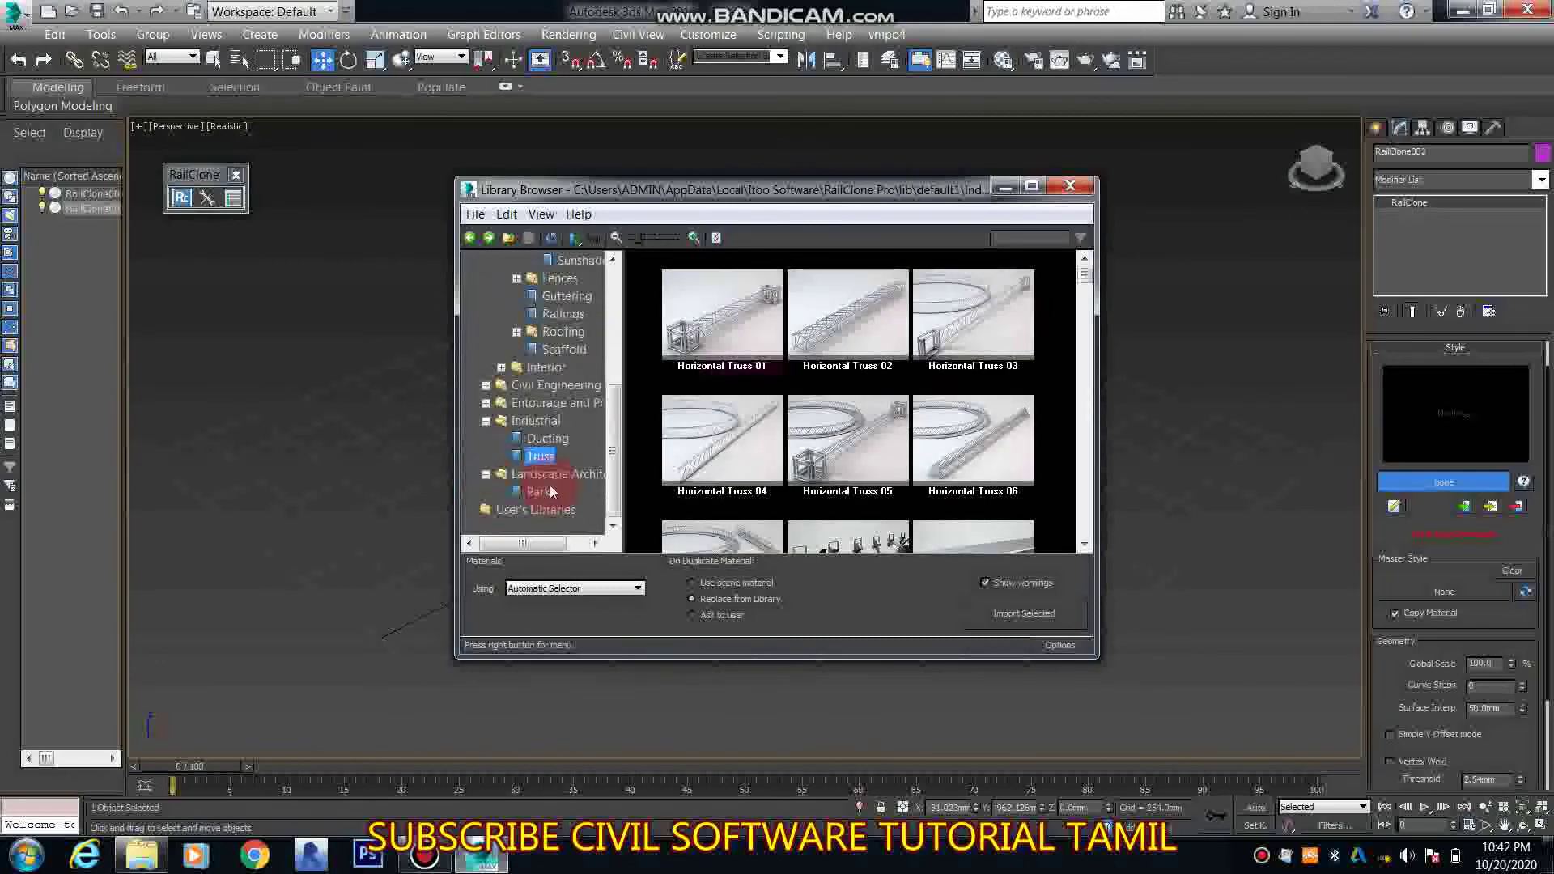
{"action": "left_click", "coordinate": [544, 438]}
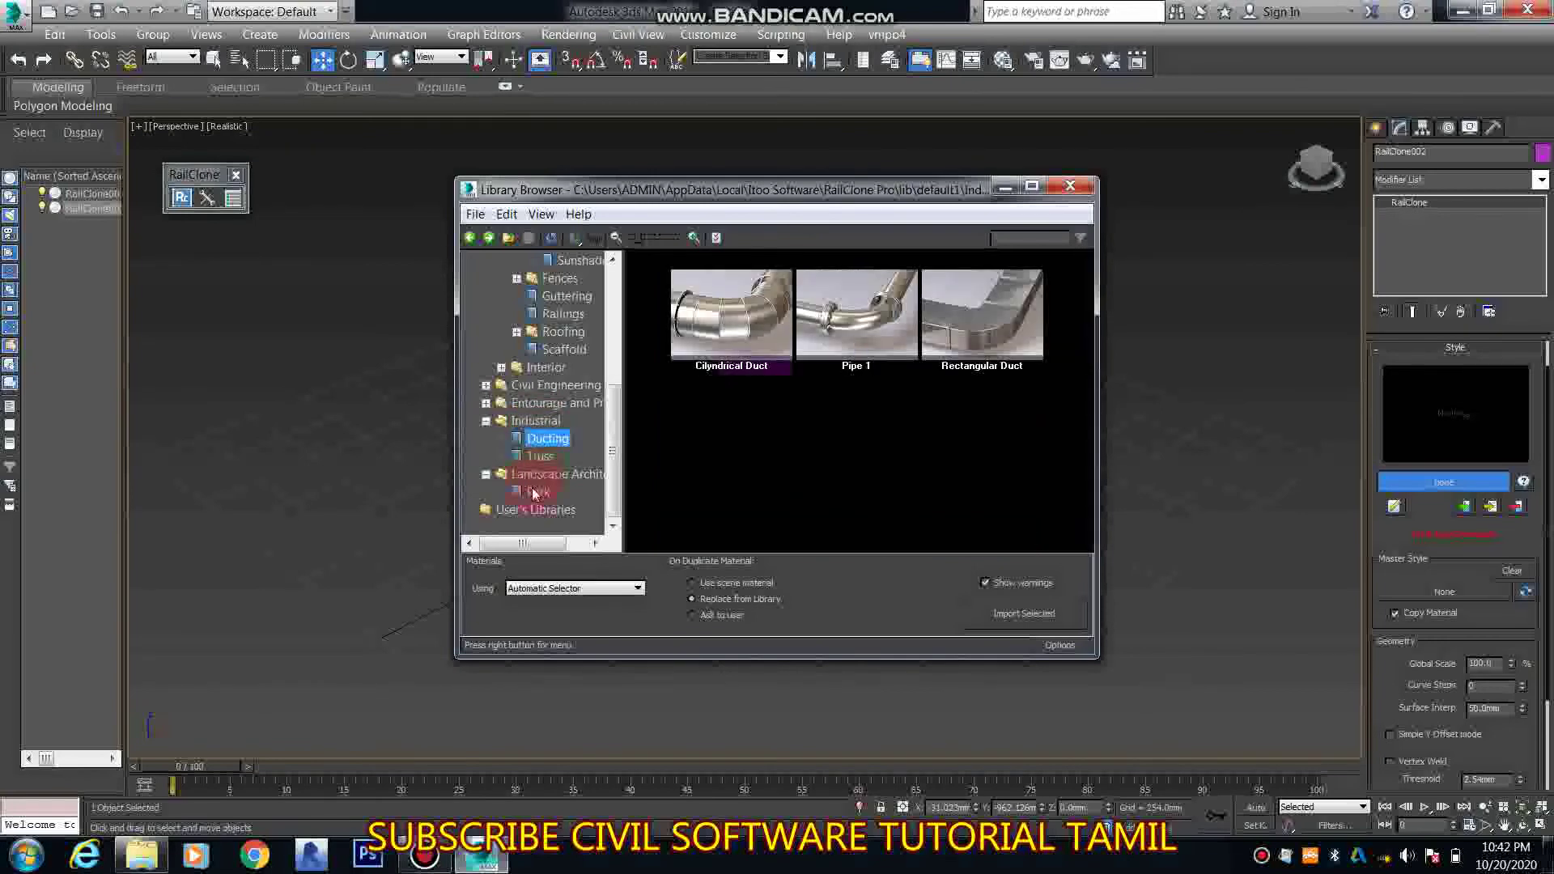
{"action": "left_click", "coordinate": [521, 511]}
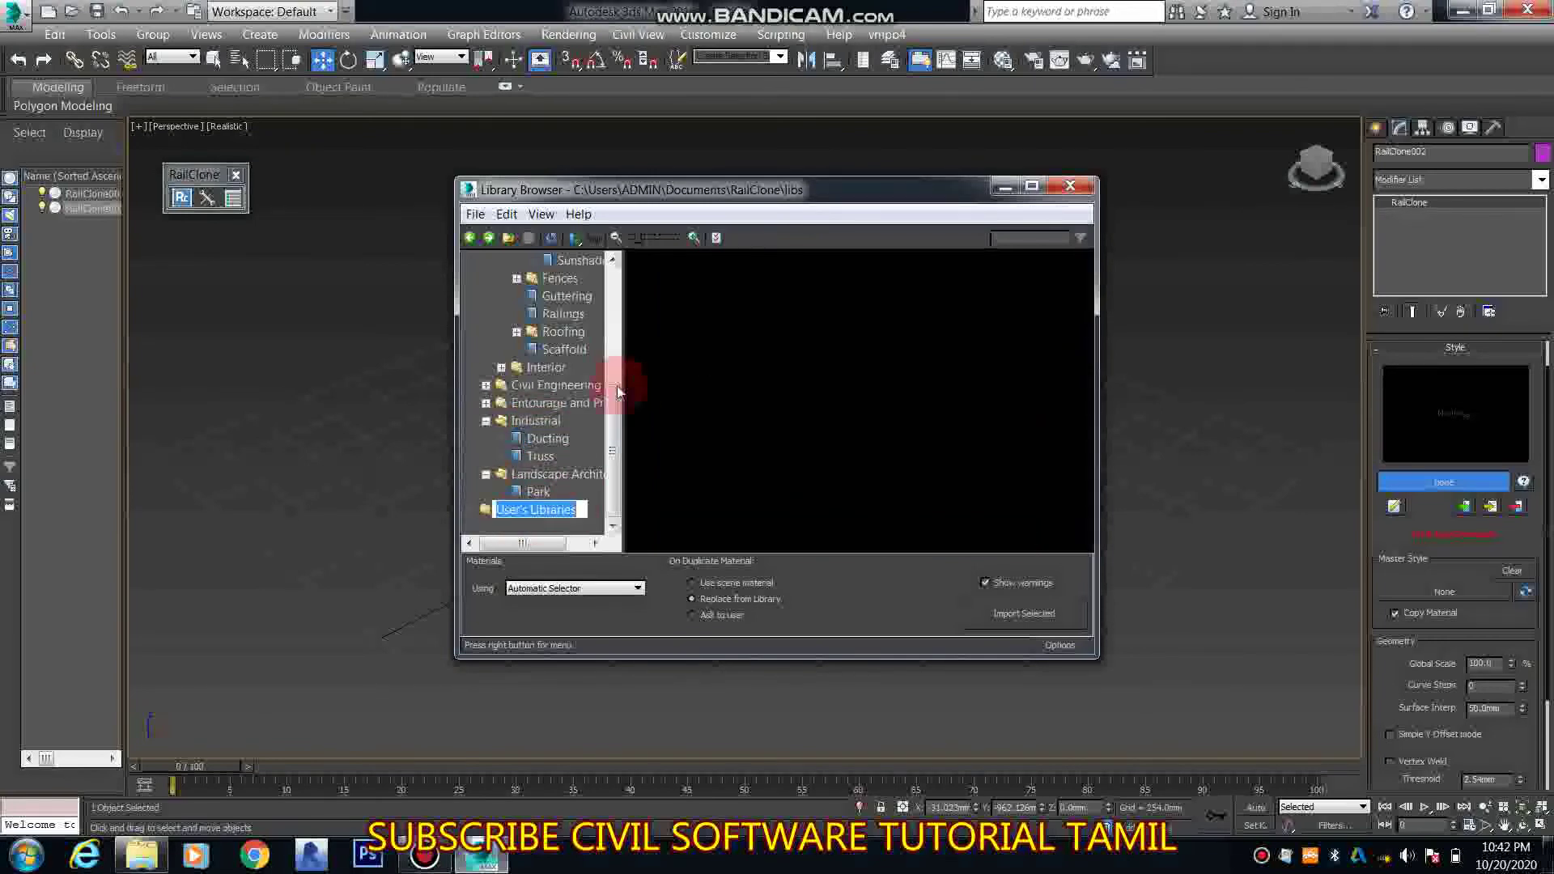
Import a seat stand style from Stadium > Bleachers, accepting the units mismatch warning
{"action": "left_click_drag", "start_coordinate": [618, 414], "coordinate": [596, 284]}
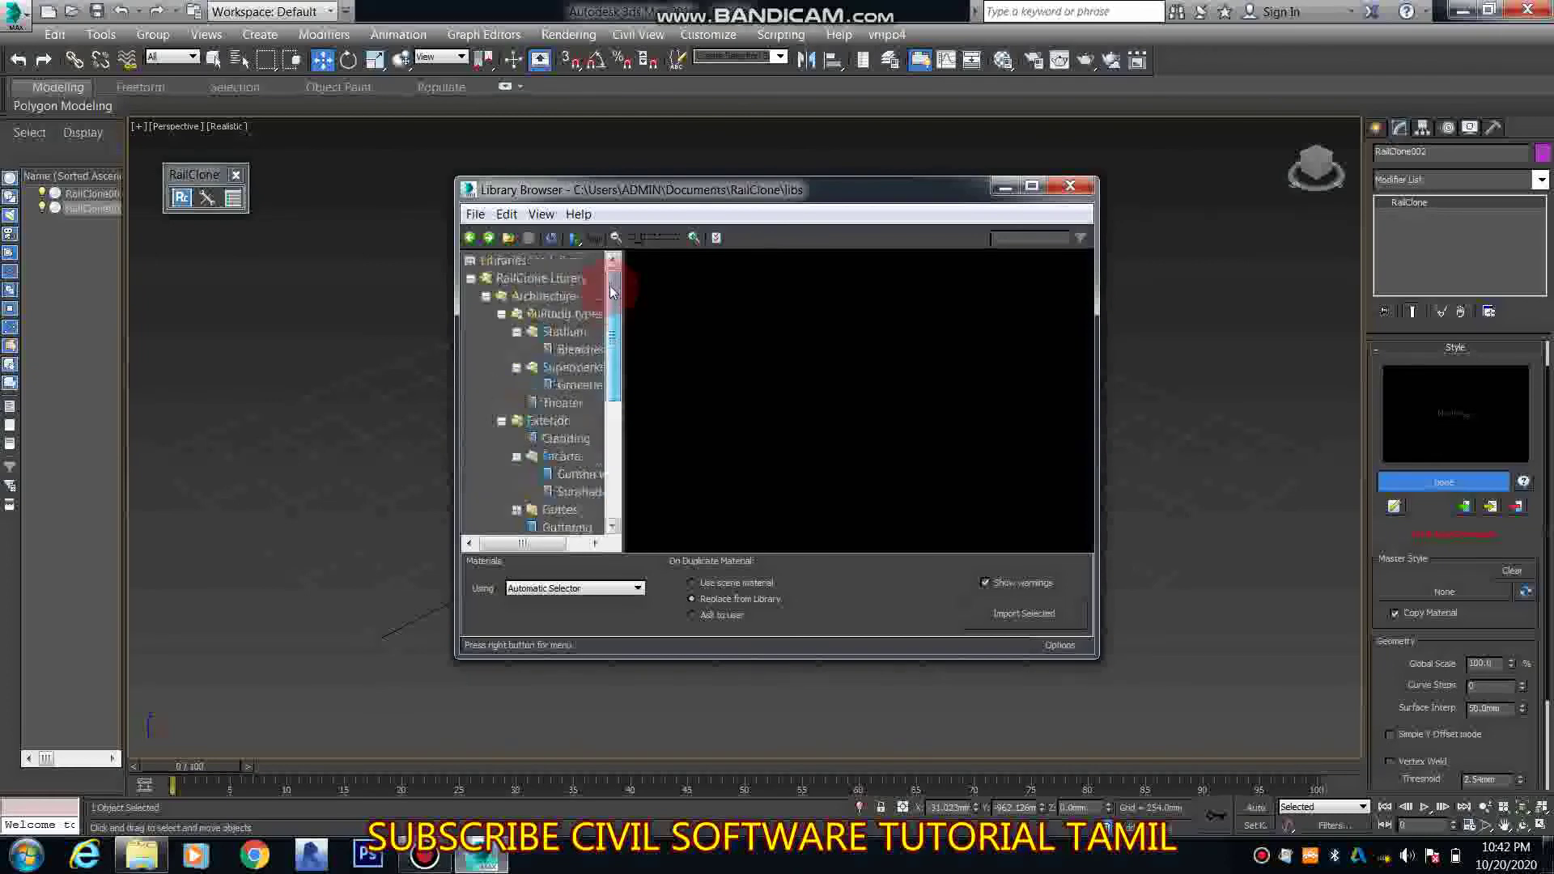
{"action": "left_click", "coordinate": [552, 331]}
{"action": "double_click", "coordinate": [761, 336]}
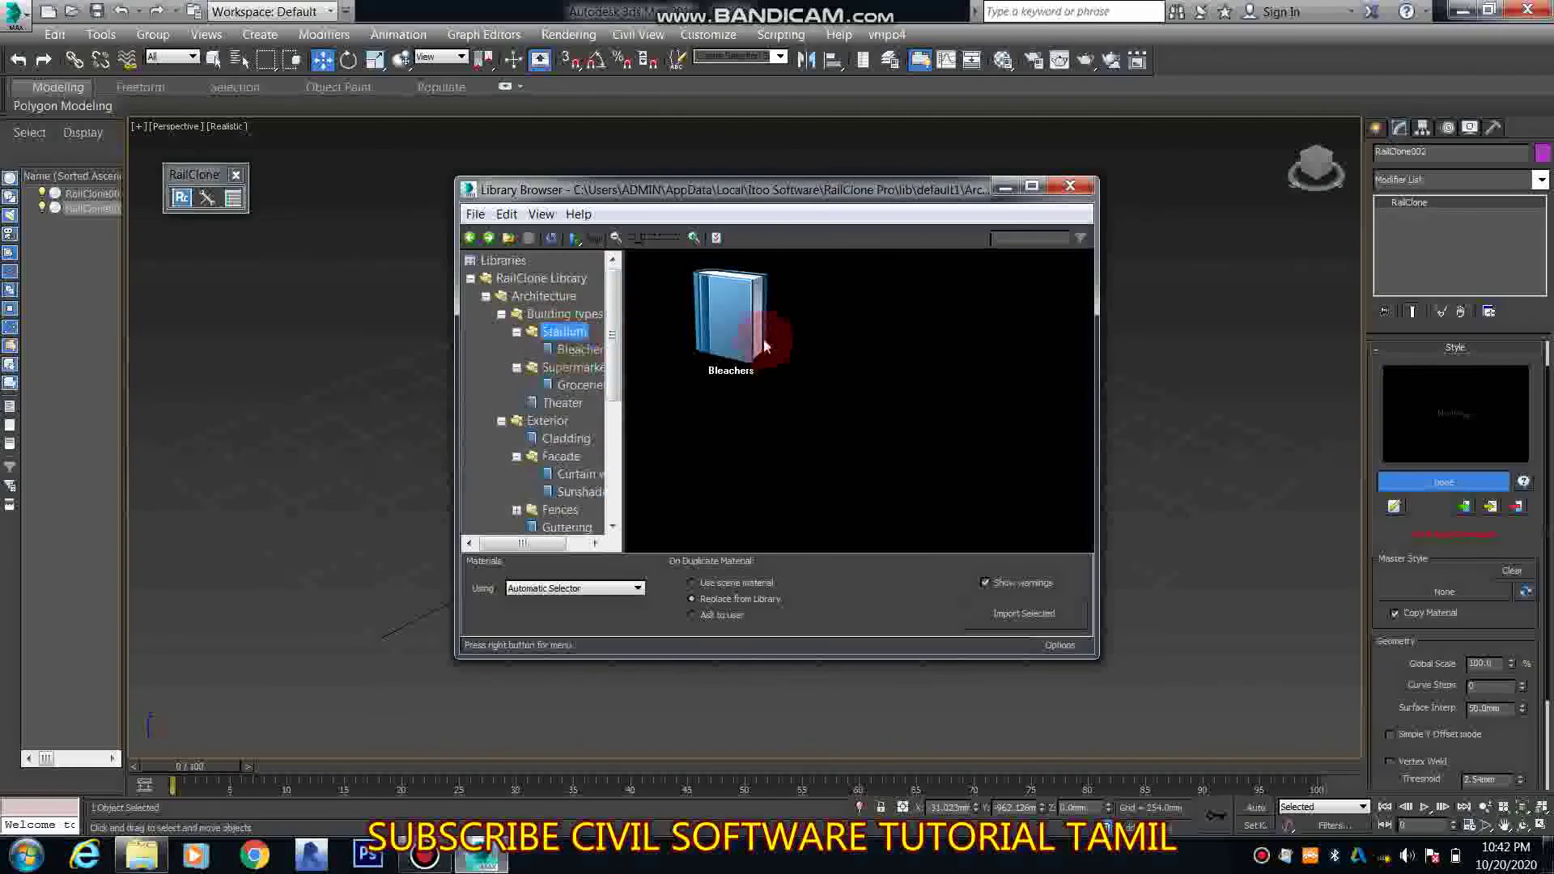
{"action": "left_click", "coordinate": [846, 514]}
{"action": "scroll", "coordinate": [849, 522], "scroll_direction": "down", "scroll_amount": 1}
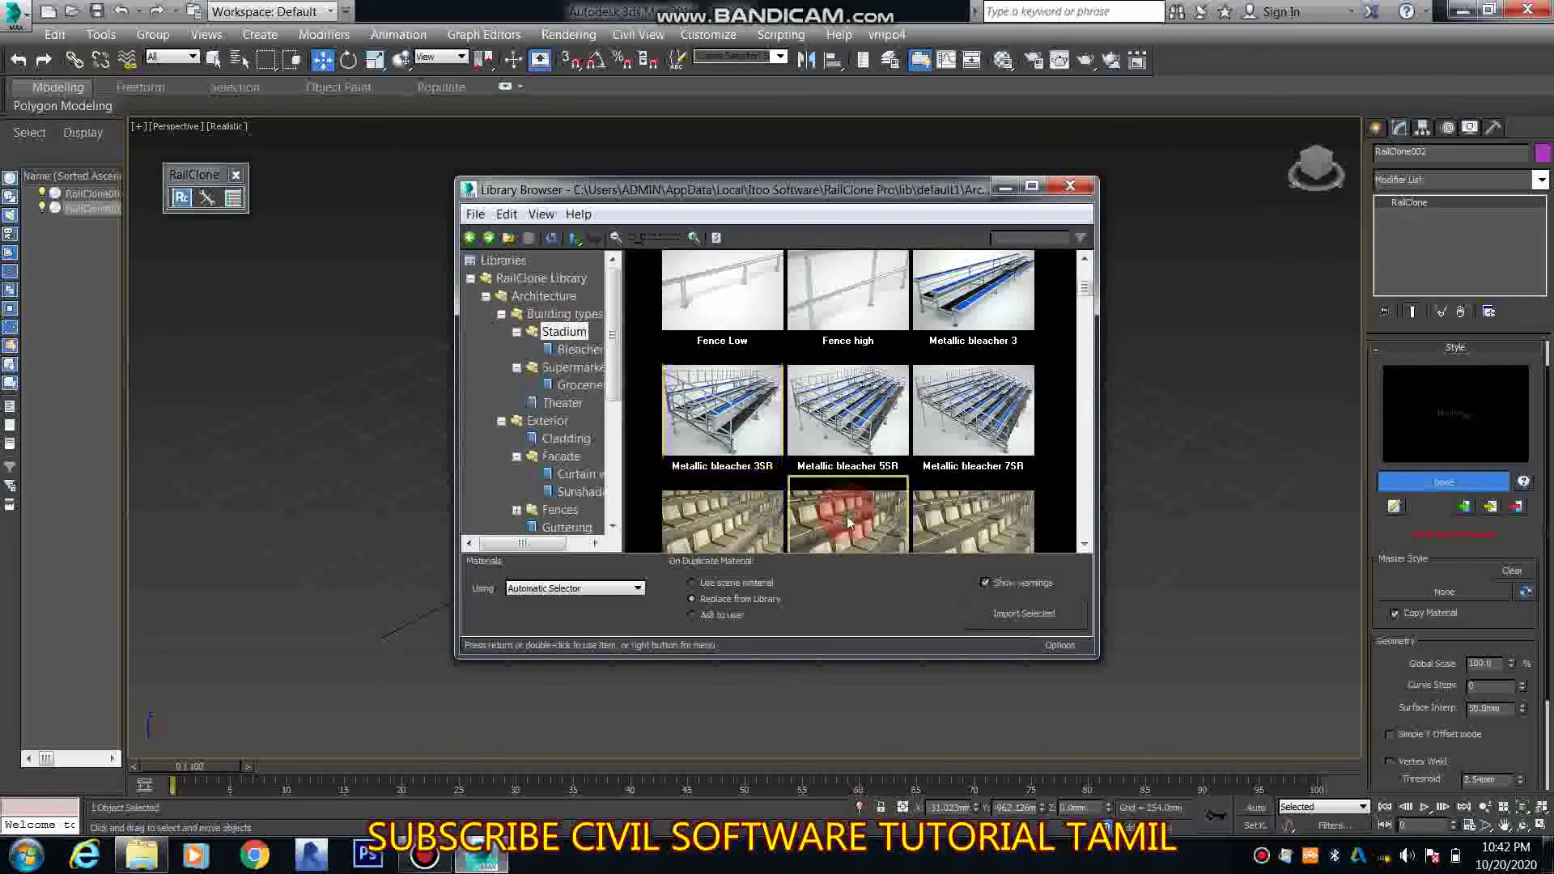
{"action": "left_click", "coordinate": [1020, 614]}
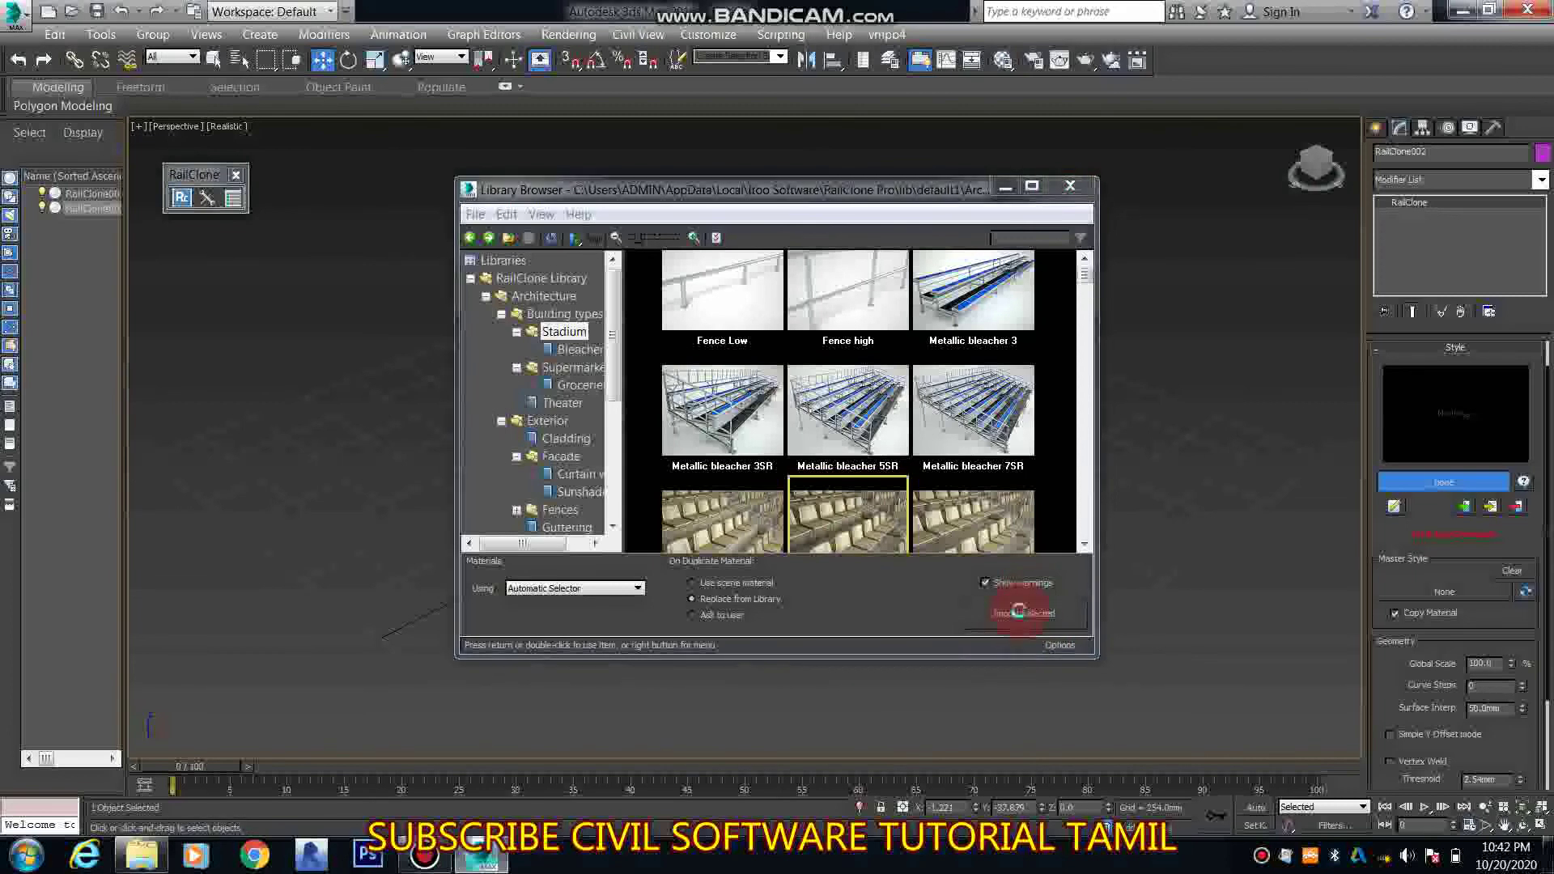
{"action": "left_click", "coordinate": [778, 517]}
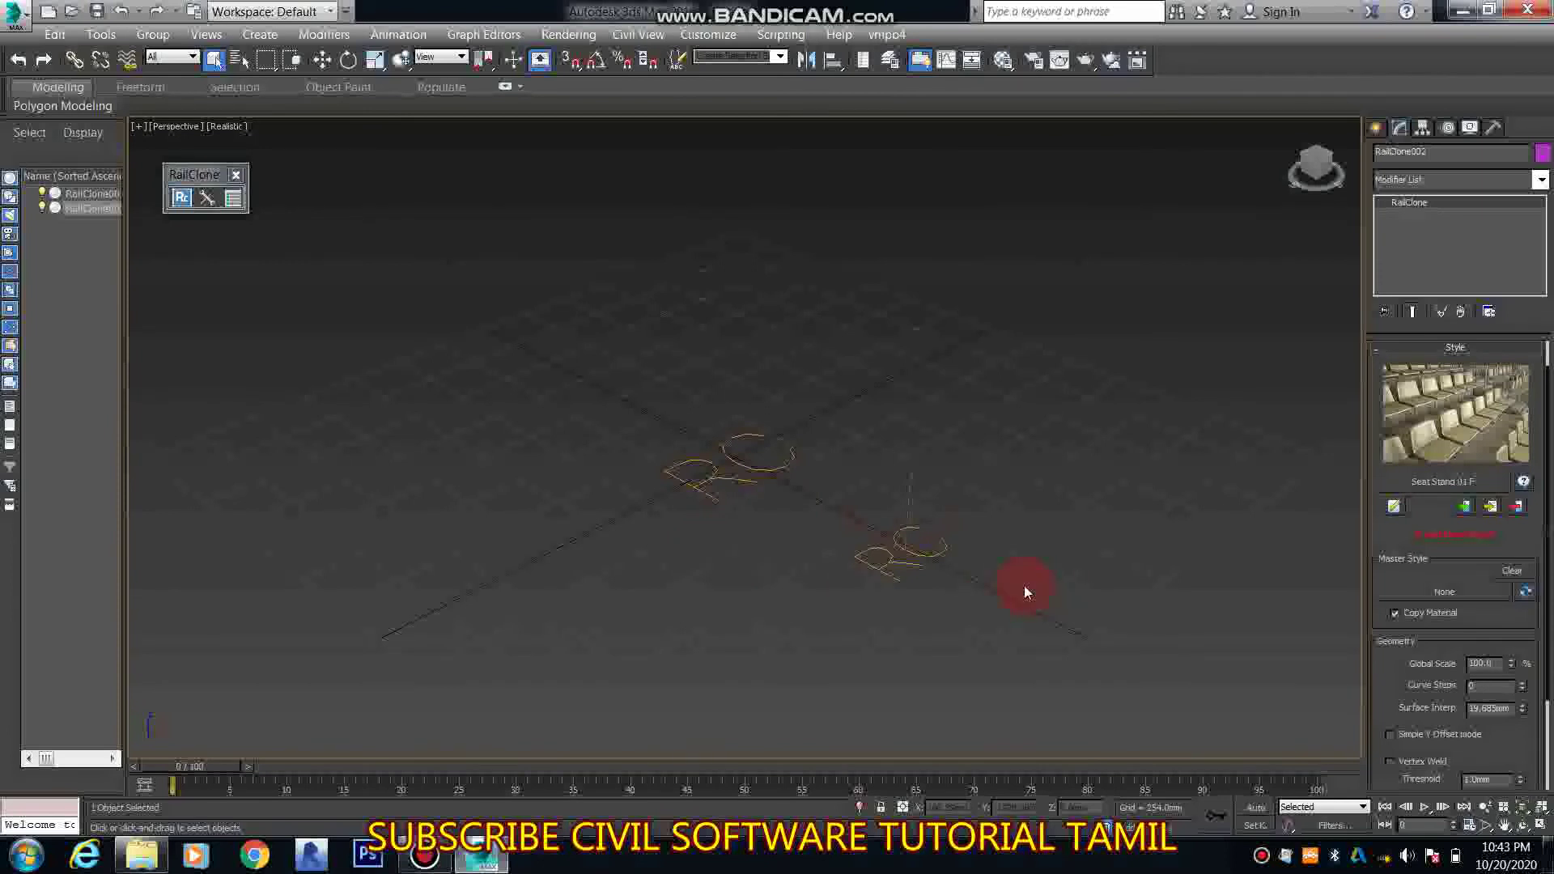
Lower RailClone002's Global Scale to about 103
{"action": "middle_click_drag", "start_coordinate": [1023, 585], "coordinate": [860, 536]}
{"action": "left_click_drag", "start_coordinate": [1398, 656], "coordinate": [1400, 502]}
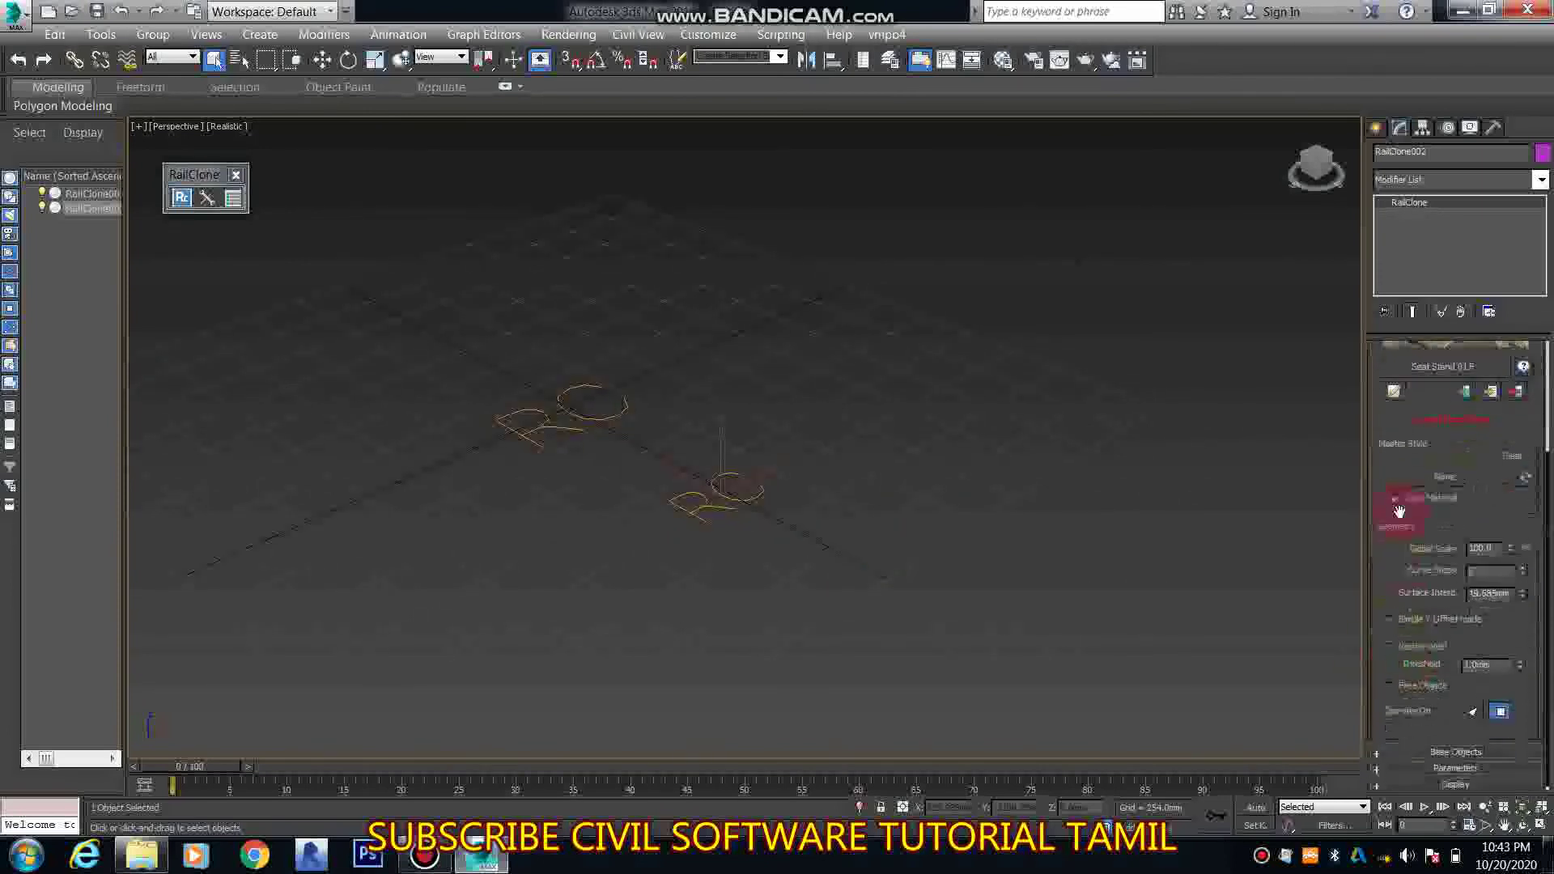
{"action": "left_click", "coordinate": [1510, 547]}
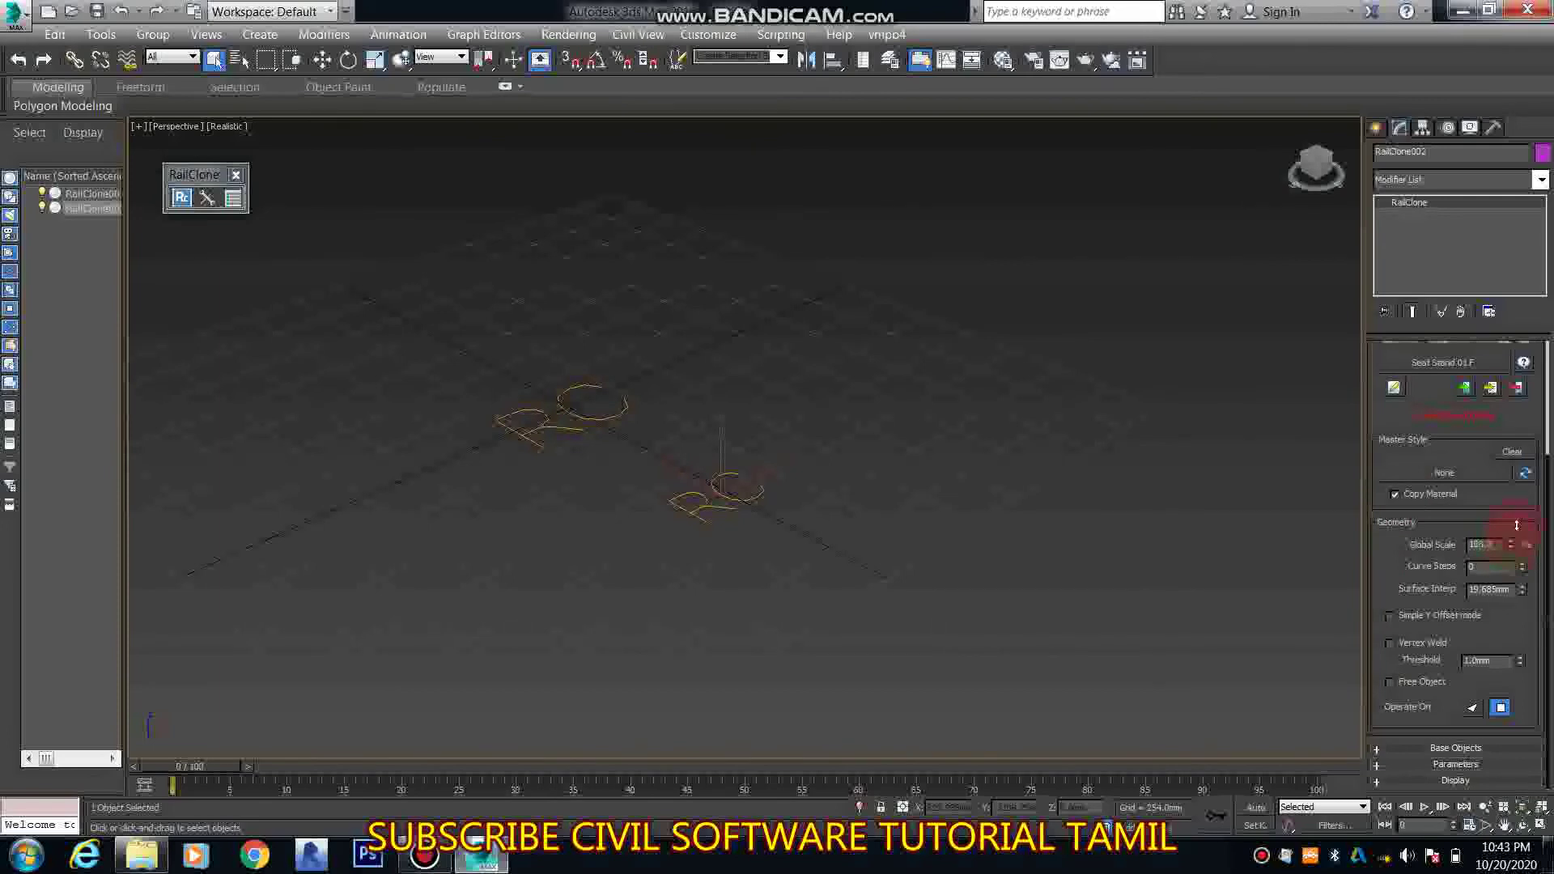
{"action": "left_click_drag", "start_coordinate": [1515, 538], "coordinate": [1469, 473]}
Try picking the RailClone object as a master style, dismissing the resulting warning
{"action": "left_click", "coordinate": [1459, 472]}
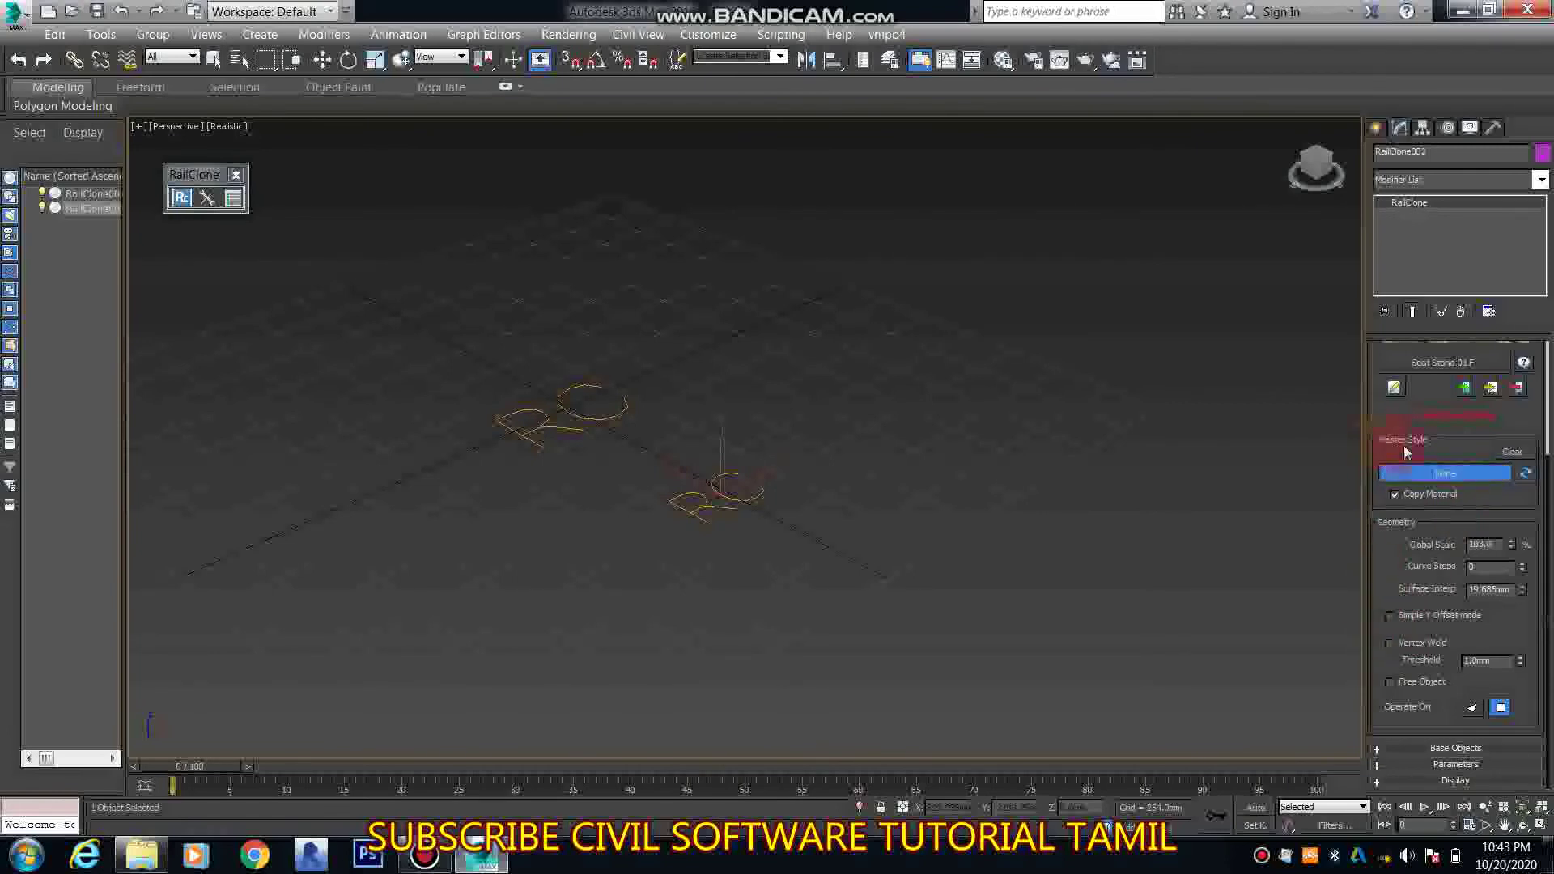
{"action": "left_click_drag", "start_coordinate": [1403, 417], "coordinate": [1409, 648]}
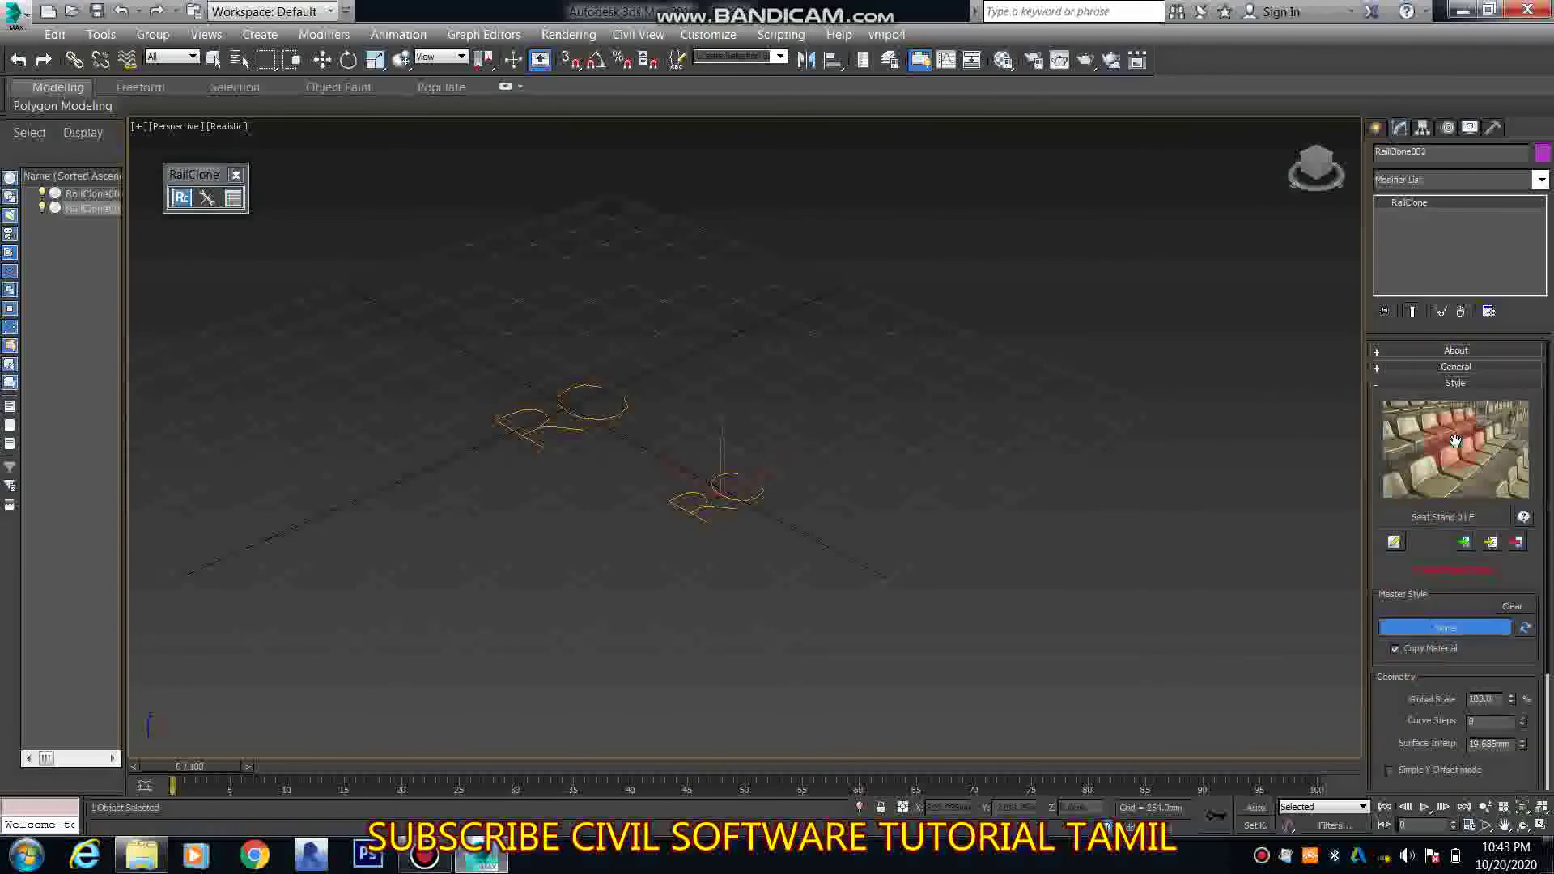
{"action": "left_click", "coordinate": [1410, 691]}
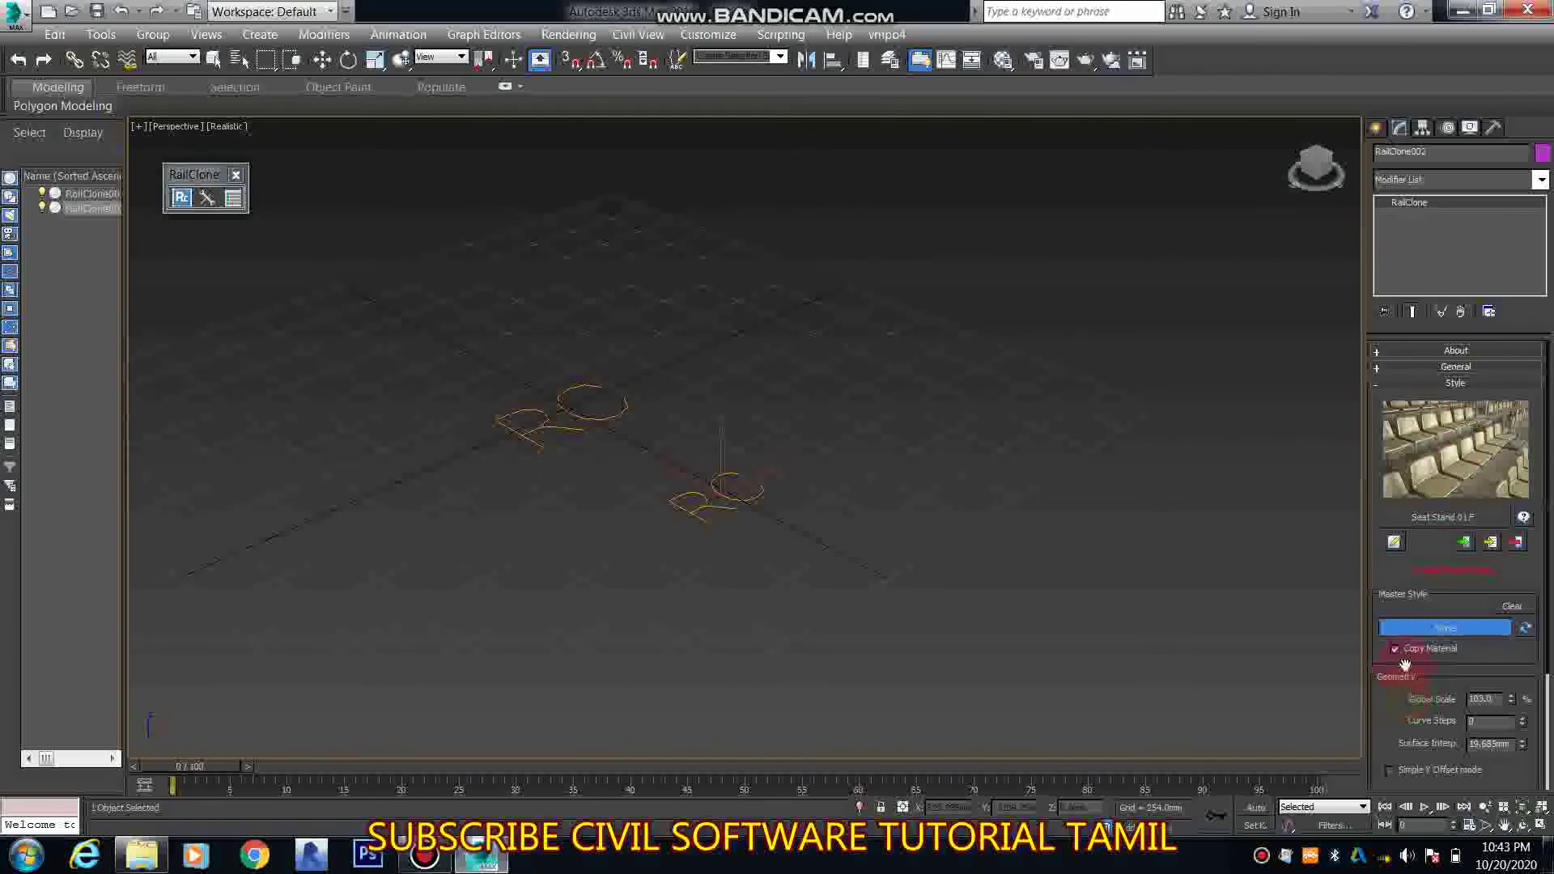
{"action": "left_click_drag", "start_coordinate": [1406, 665], "coordinate": [1405, 579]}
{"action": "left_click", "coordinate": [1480, 539]}
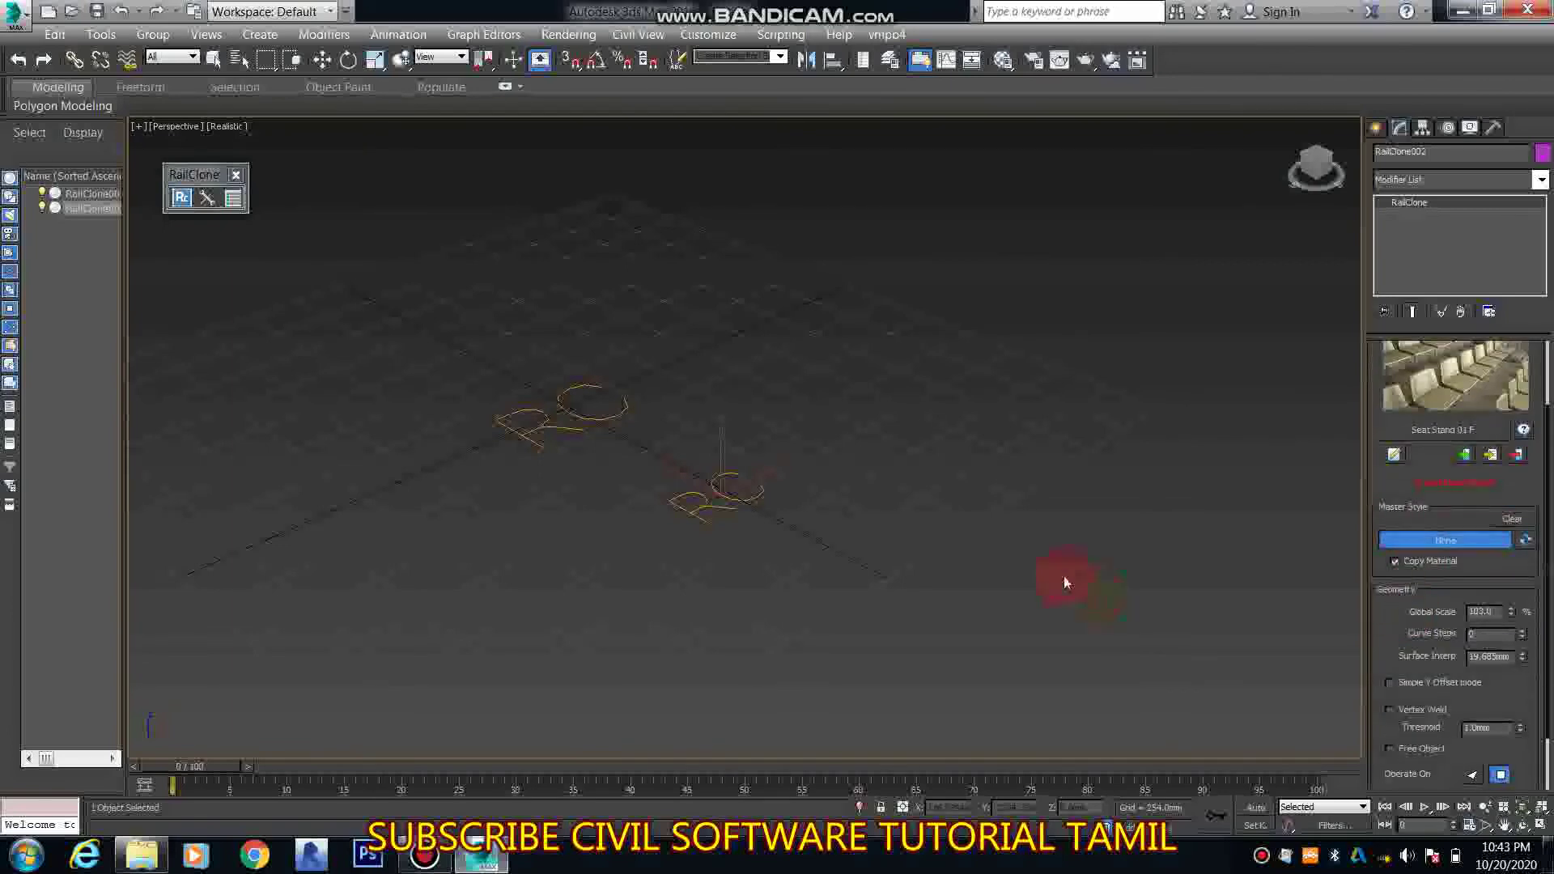
{"action": "left_click", "coordinate": [737, 499]}
{"action": "left_click", "coordinate": [850, 496]}
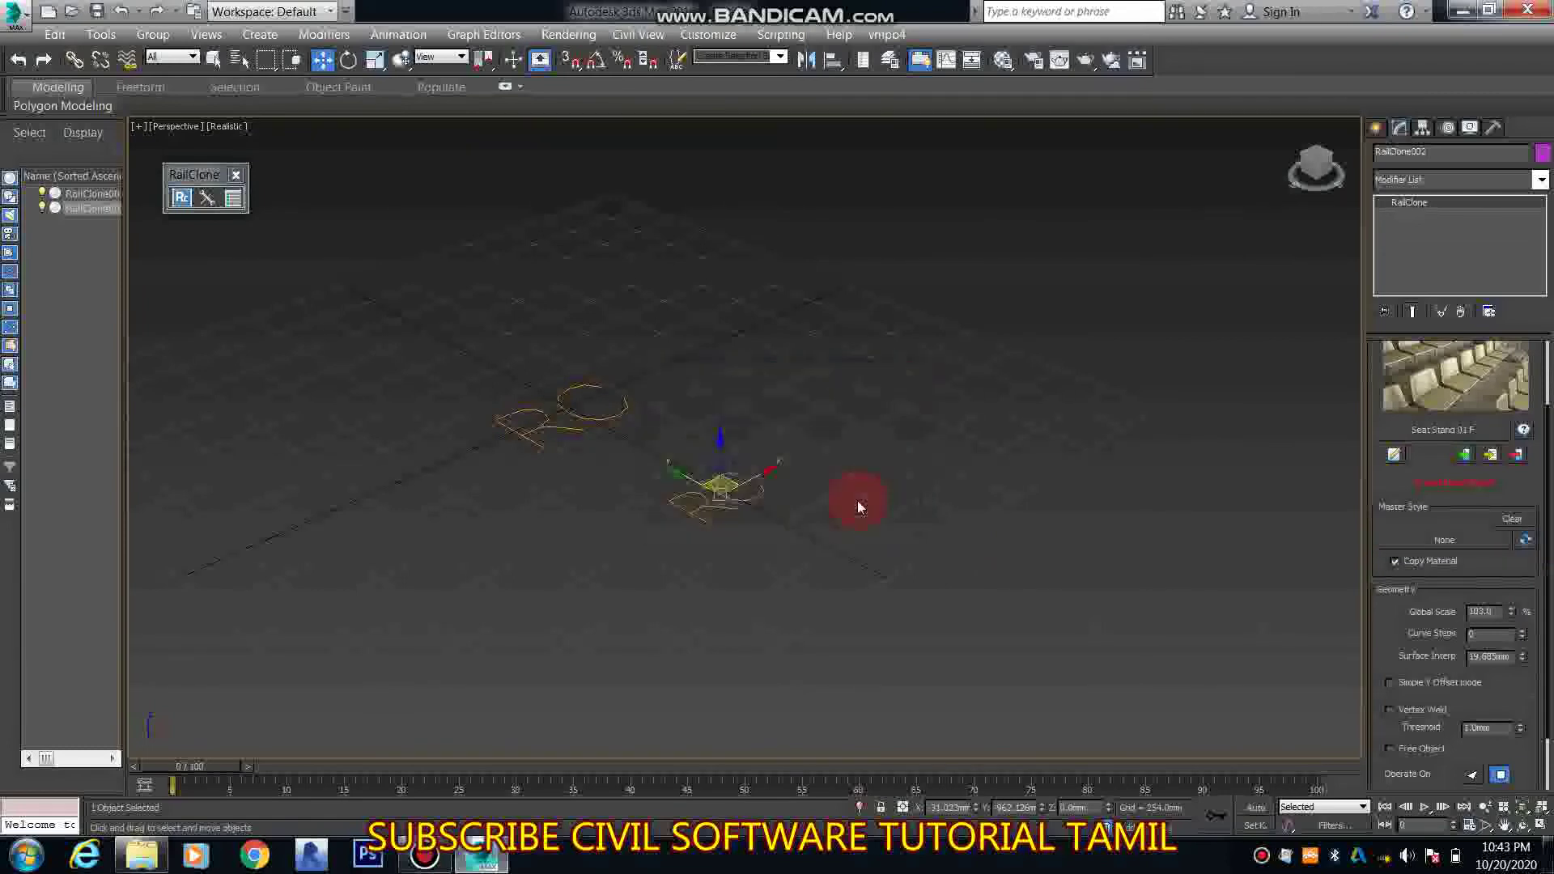
{"action": "left_click_drag", "start_coordinate": [1382, 618], "coordinate": [1381, 519]}
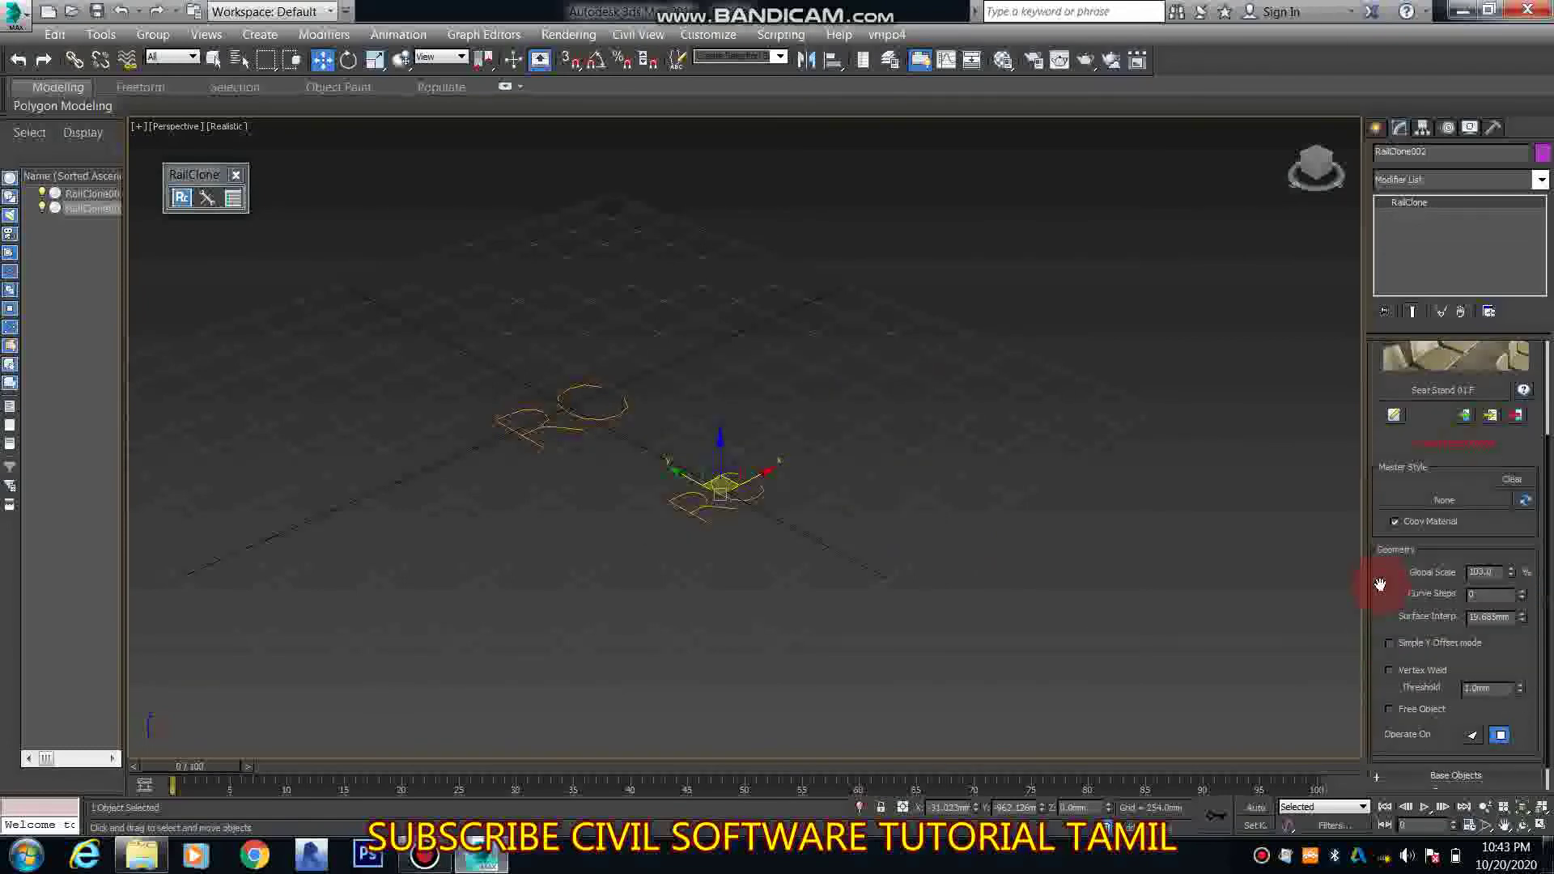
Draw a rectangle, Rectangle001, on the empty grid area
{"action": "left_click", "coordinate": [1456, 748]}
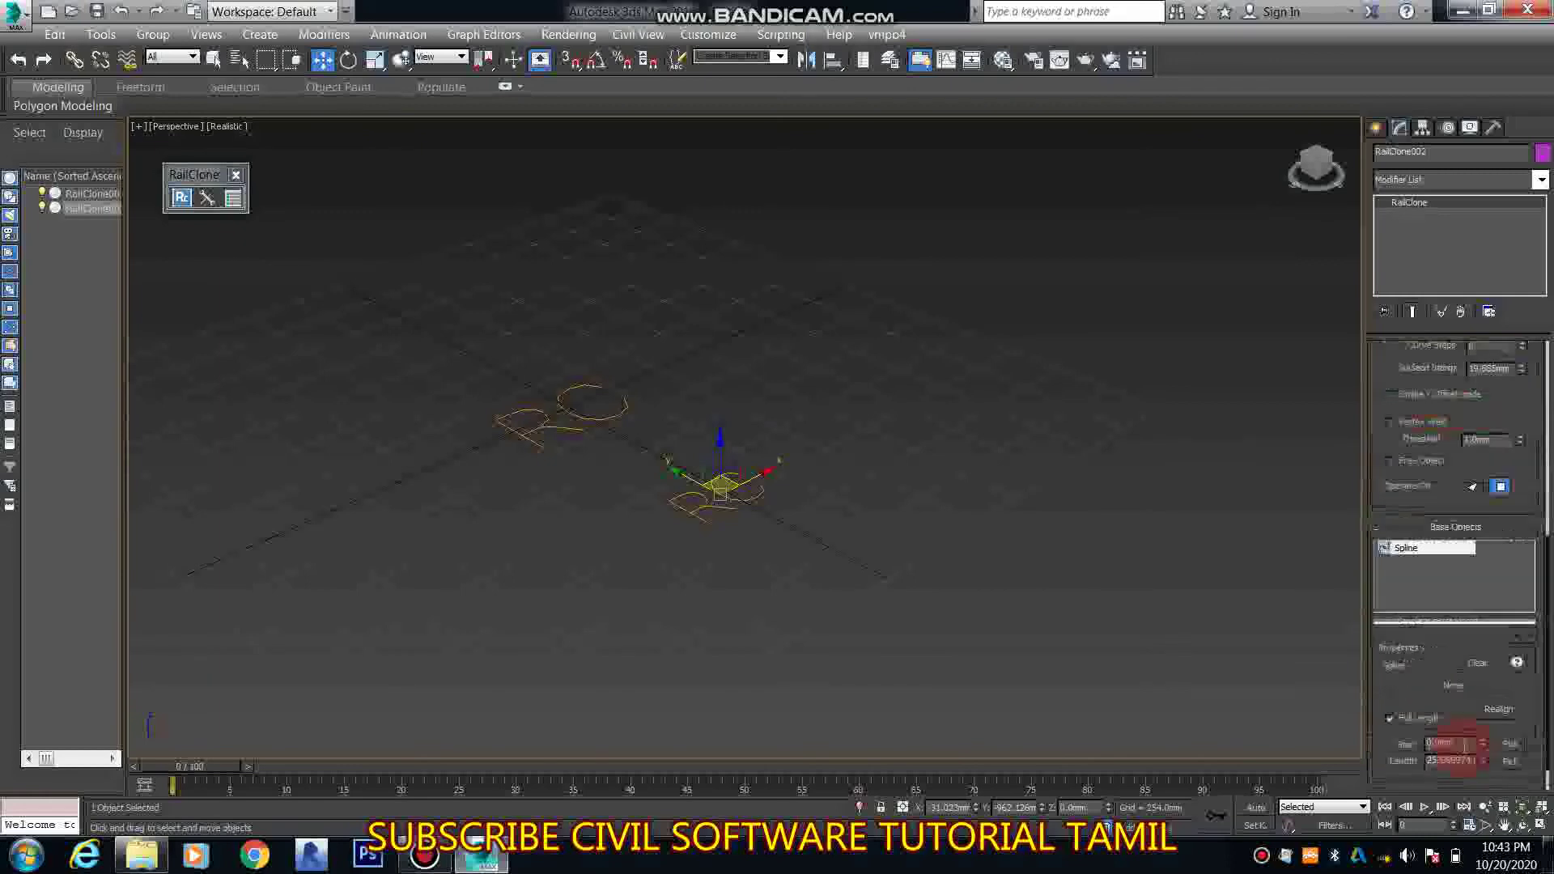
{"action": "left_click", "coordinate": [1459, 603]}
{"action": "left_click", "coordinate": [1450, 612]}
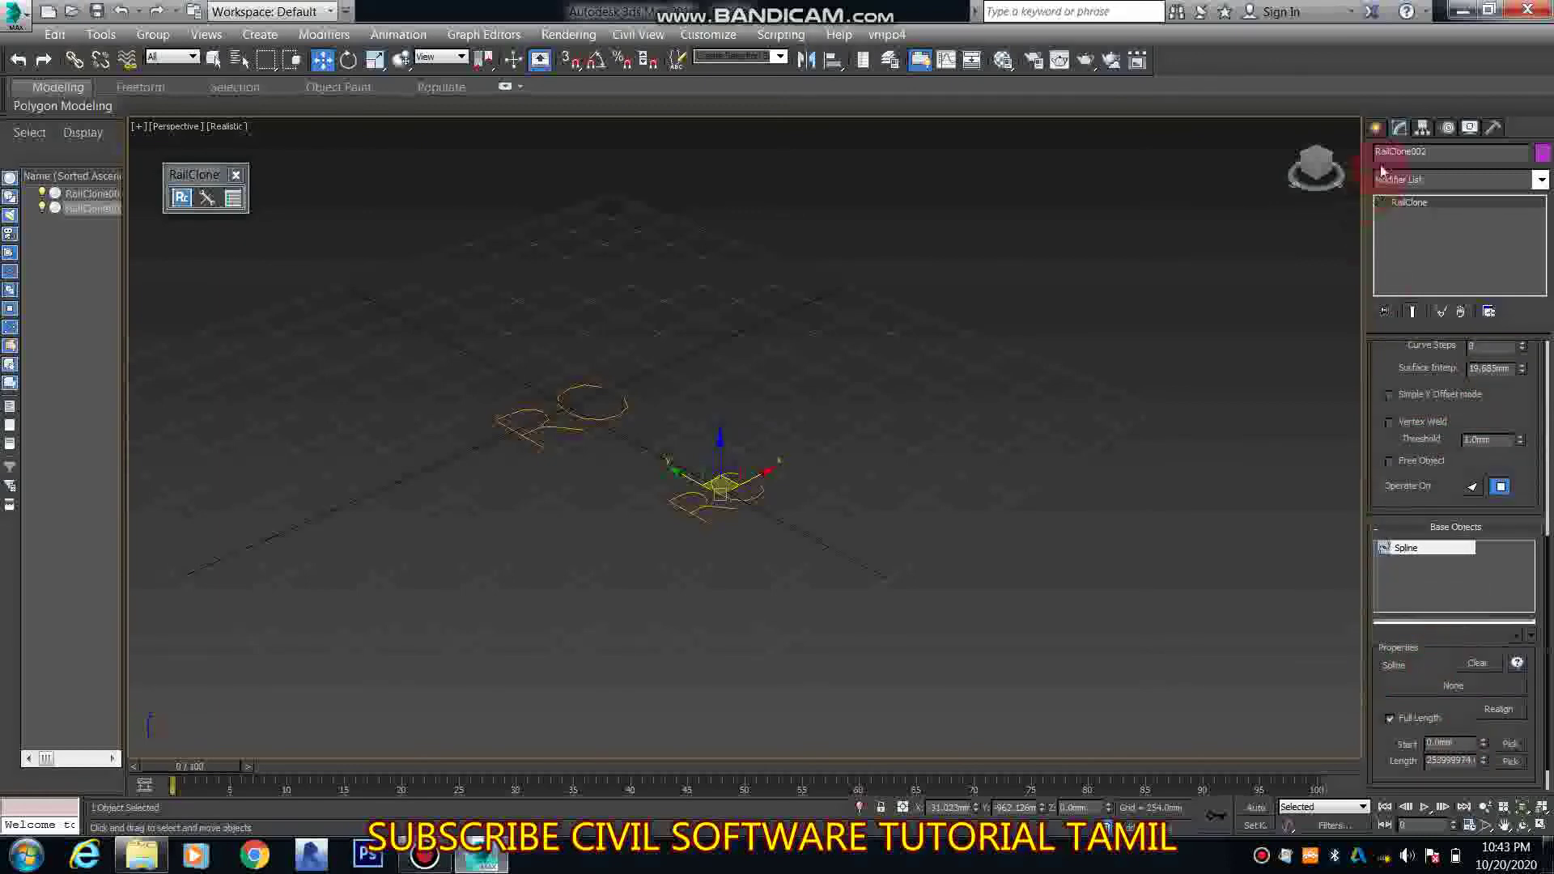
{"action": "left_click", "coordinate": [1375, 127]}
{"action": "left_click", "coordinate": [1401, 156]}
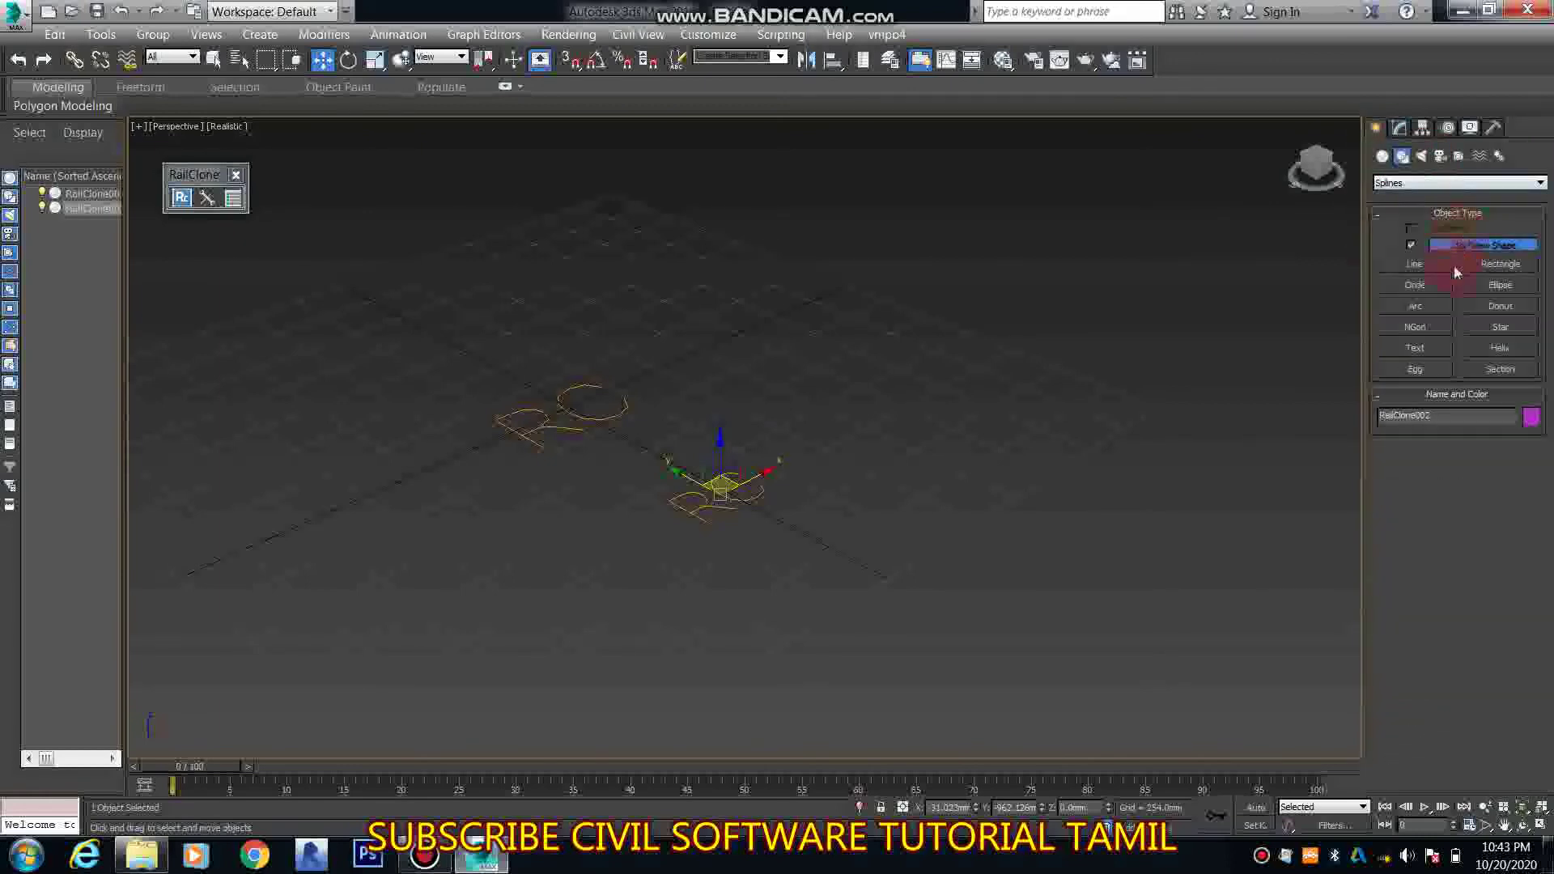
{"action": "left_click", "coordinate": [1500, 264]}
{"action": "middle_click_drag", "start_coordinate": [985, 527], "coordinate": [846, 288]}
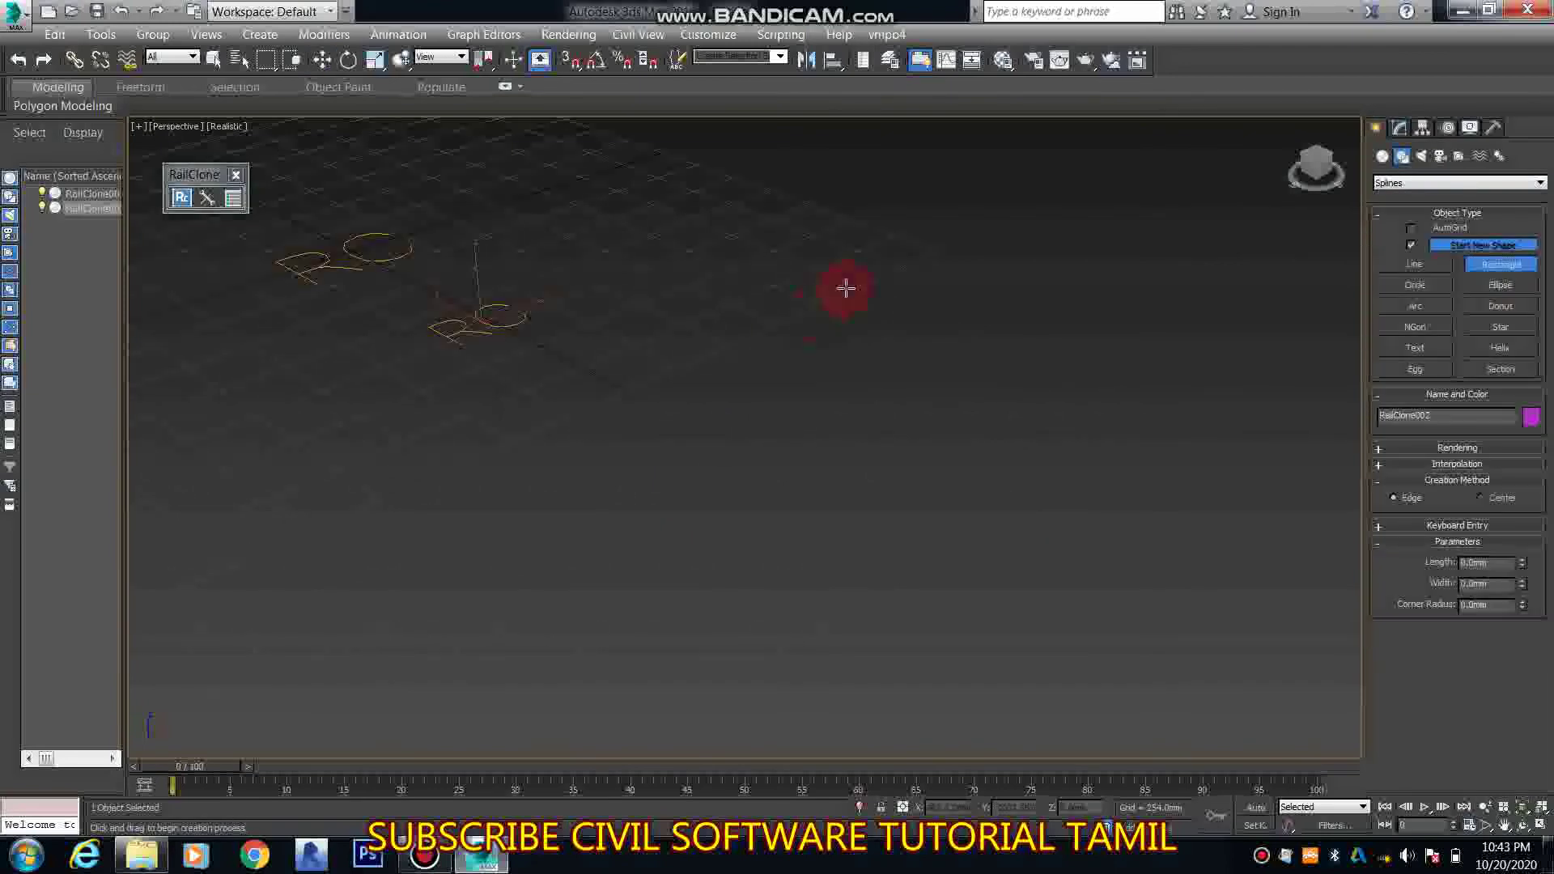
{"action": "left_click_drag", "start_coordinate": [846, 287], "coordinate": [814, 553]}
{"action": "left_click", "coordinate": [322, 59]}
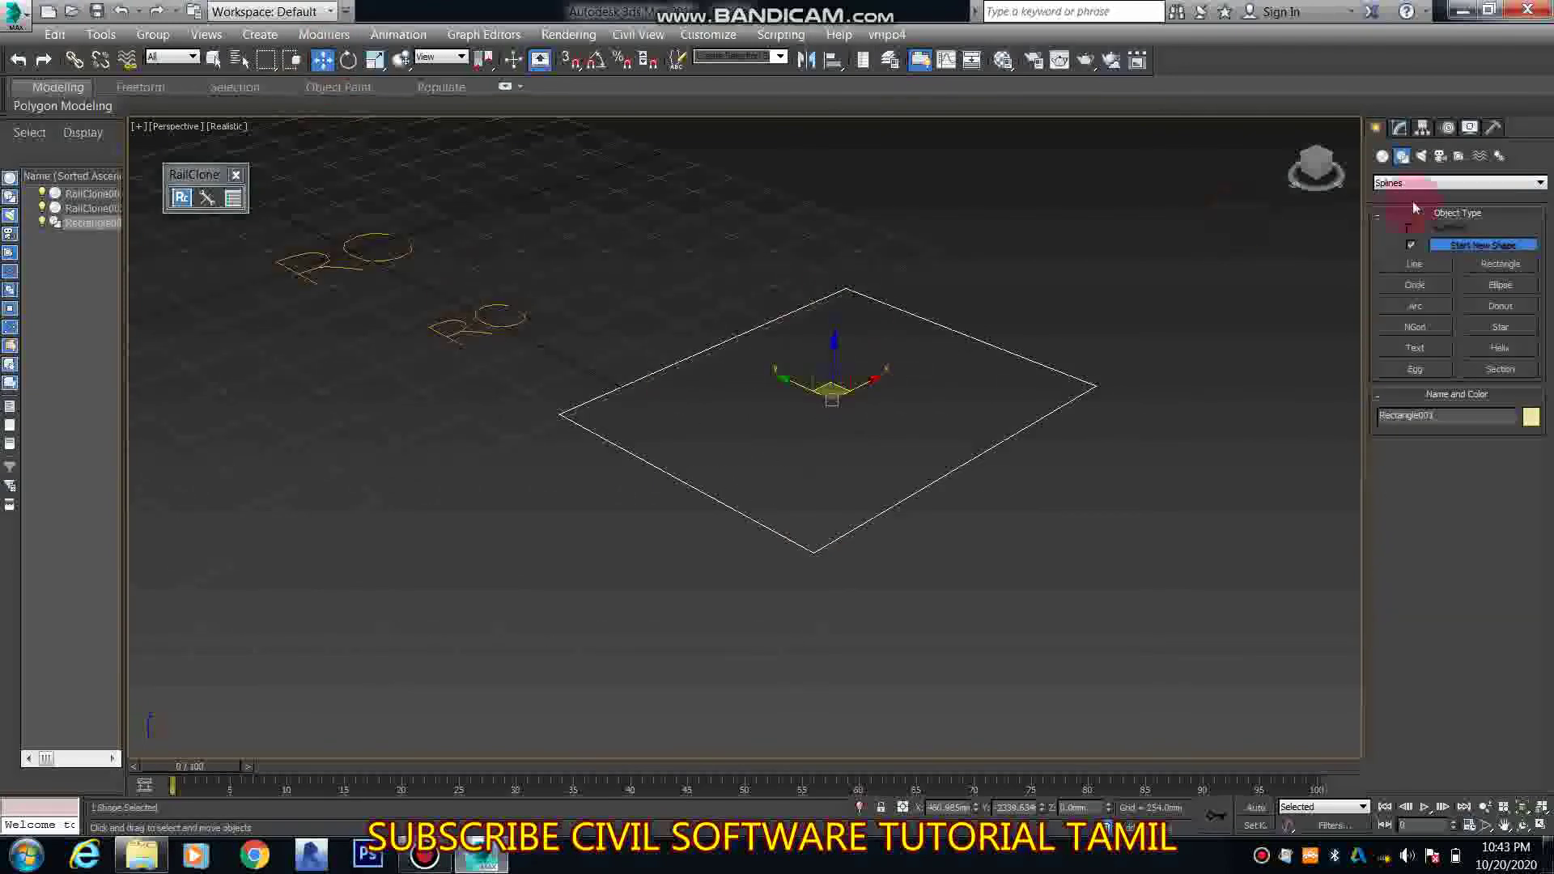
{"action": "left_click", "coordinate": [1401, 128]}
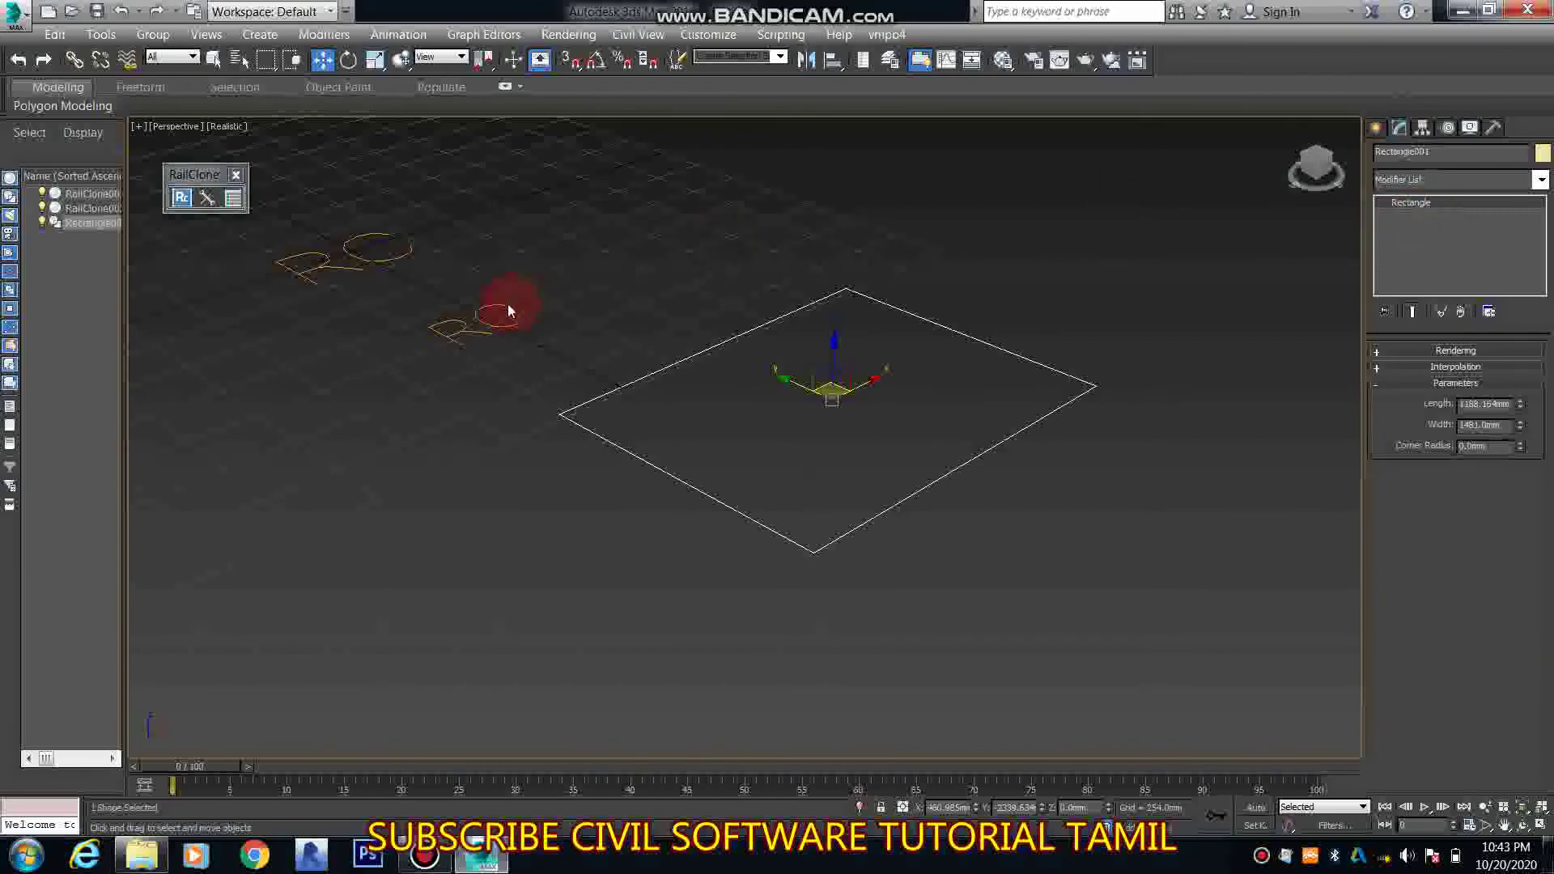
Pick Rectangle001 as the Seat Stand object's base spline so chairs ring its outline
{"action": "left_click", "coordinate": [504, 329]}
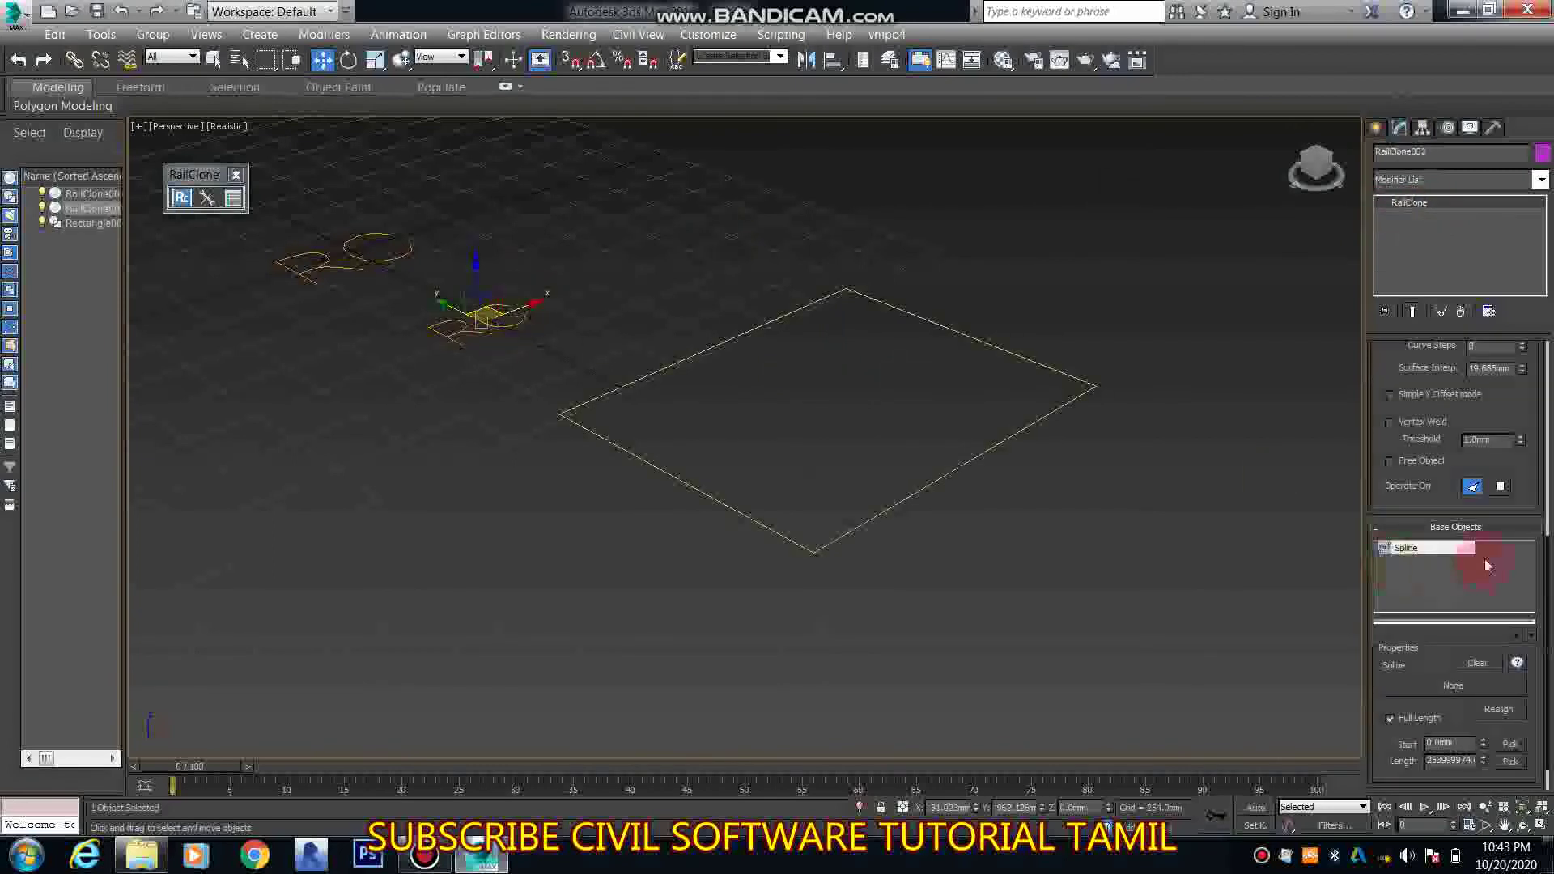
{"action": "left_click", "coordinate": [1441, 690]}
{"action": "left_click", "coordinate": [961, 464]}
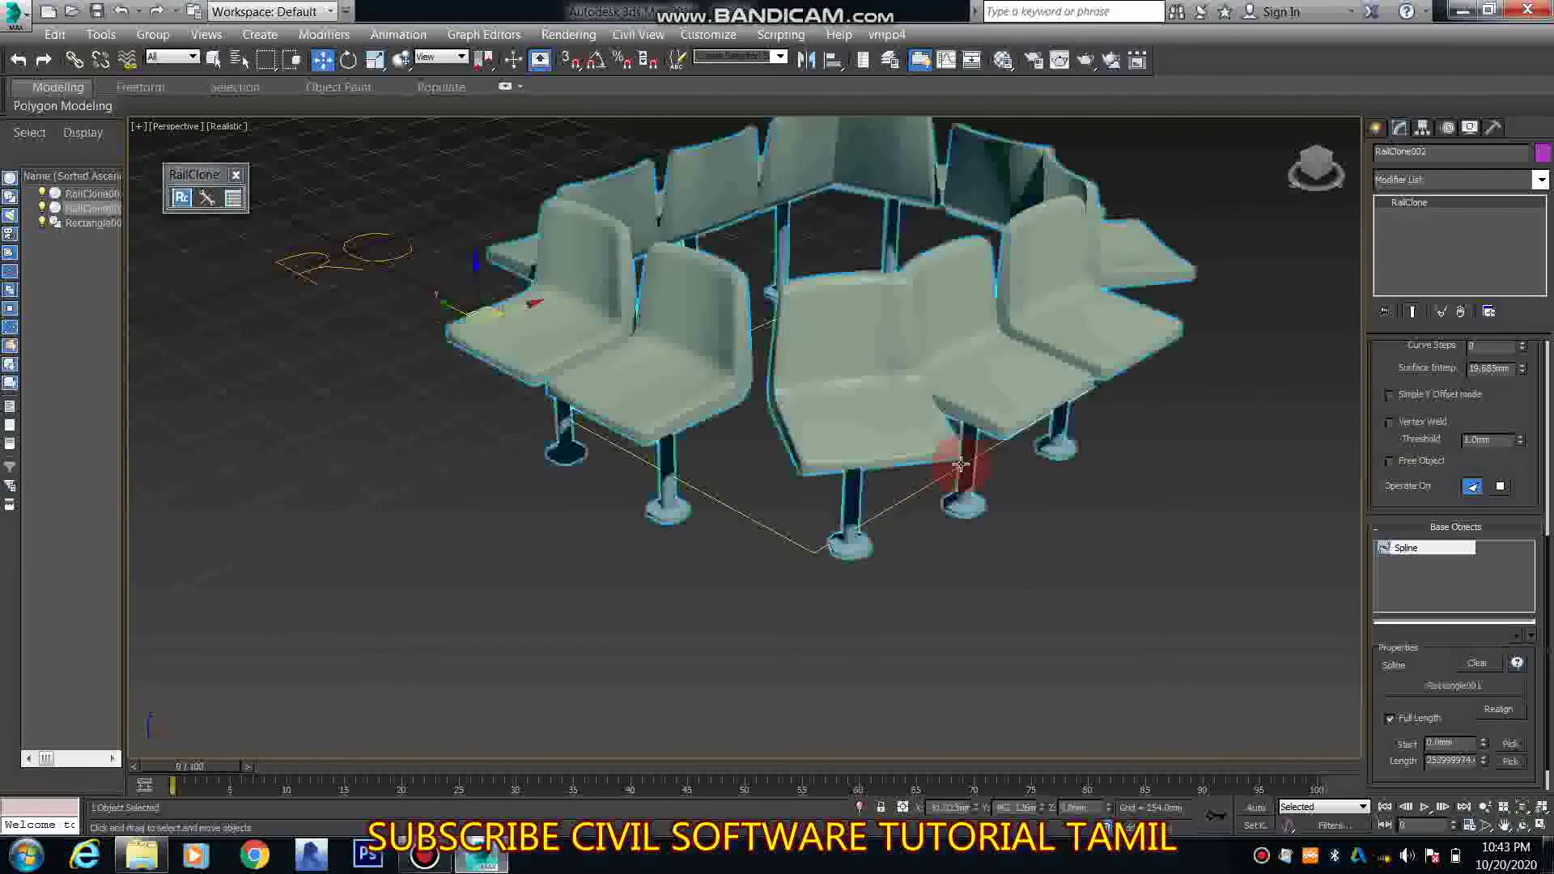
{"action": "middle_click_drag", "start_coordinate": [954, 510], "coordinate": [930, 596], "text": "alt"}
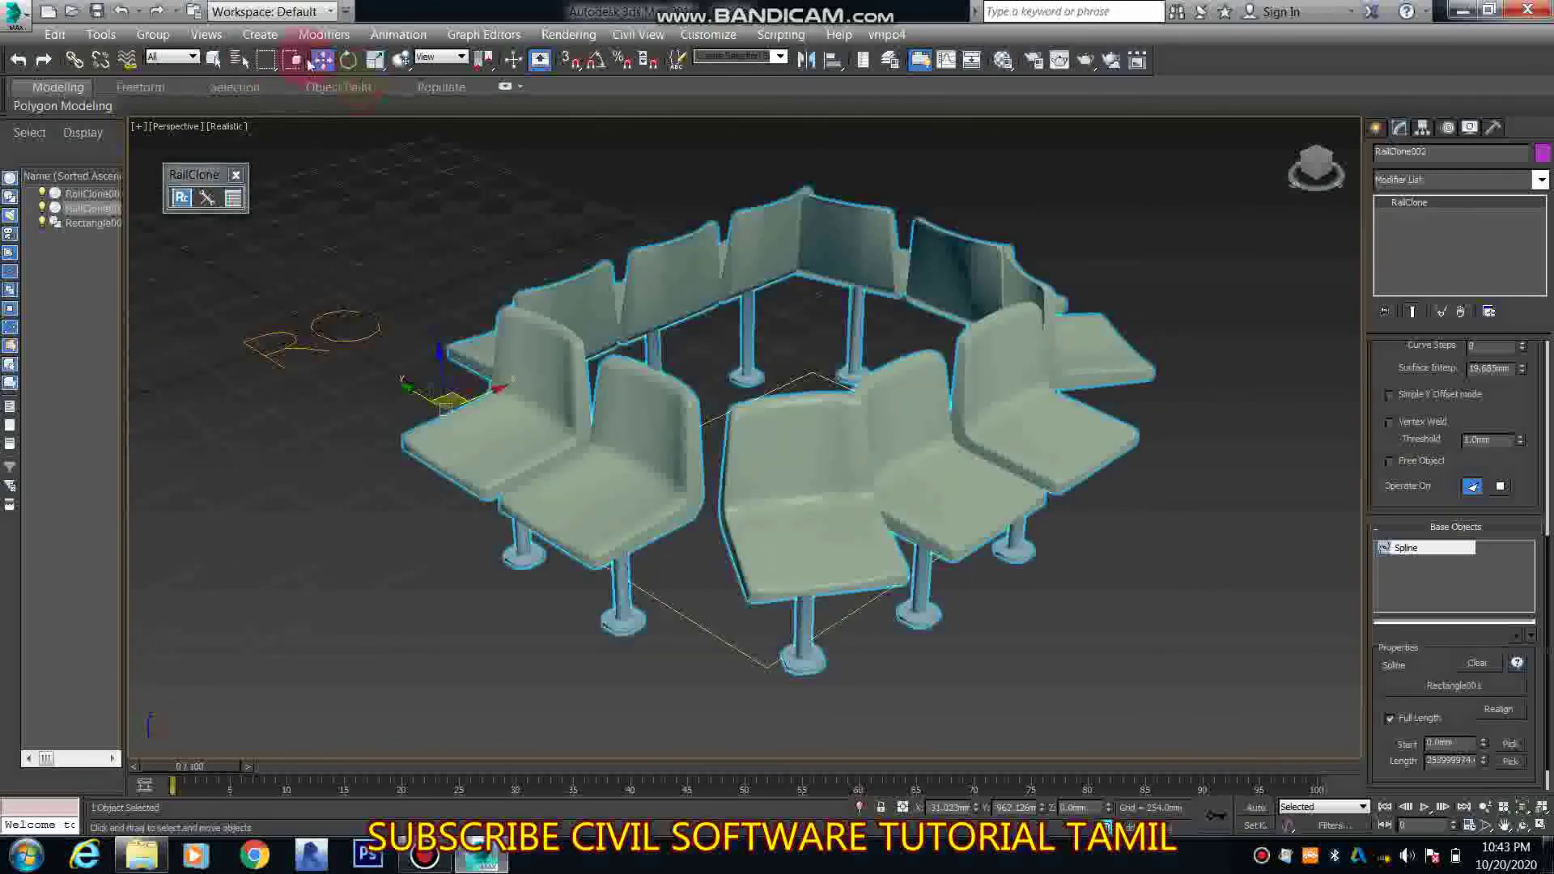
{"action": "left_click", "coordinate": [556, 704]}
{"action": "middle_click_drag", "start_coordinate": [710, 450], "coordinate": [759, 490]}
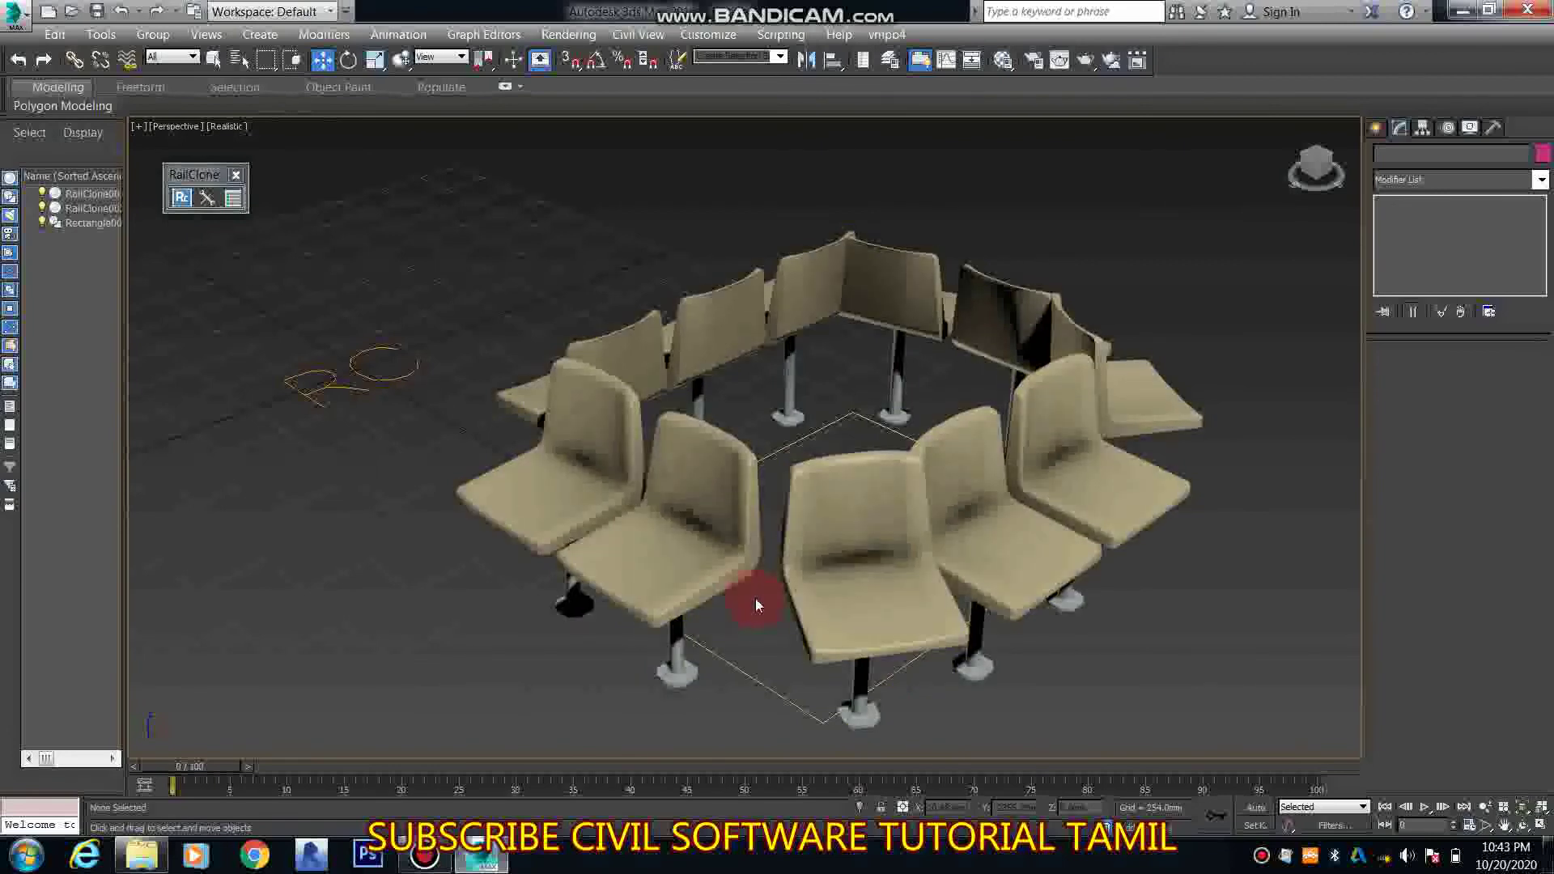
{"action": "mouse_move", "coordinate": [755, 604]}
{"action": "middle_mouse_down"}
{"action": "mouse_move", "coordinate": [1026, 590]}
{"action": "mouse_move", "coordinate": [1336, 153]}
{"action": "middle_mouse_up"}
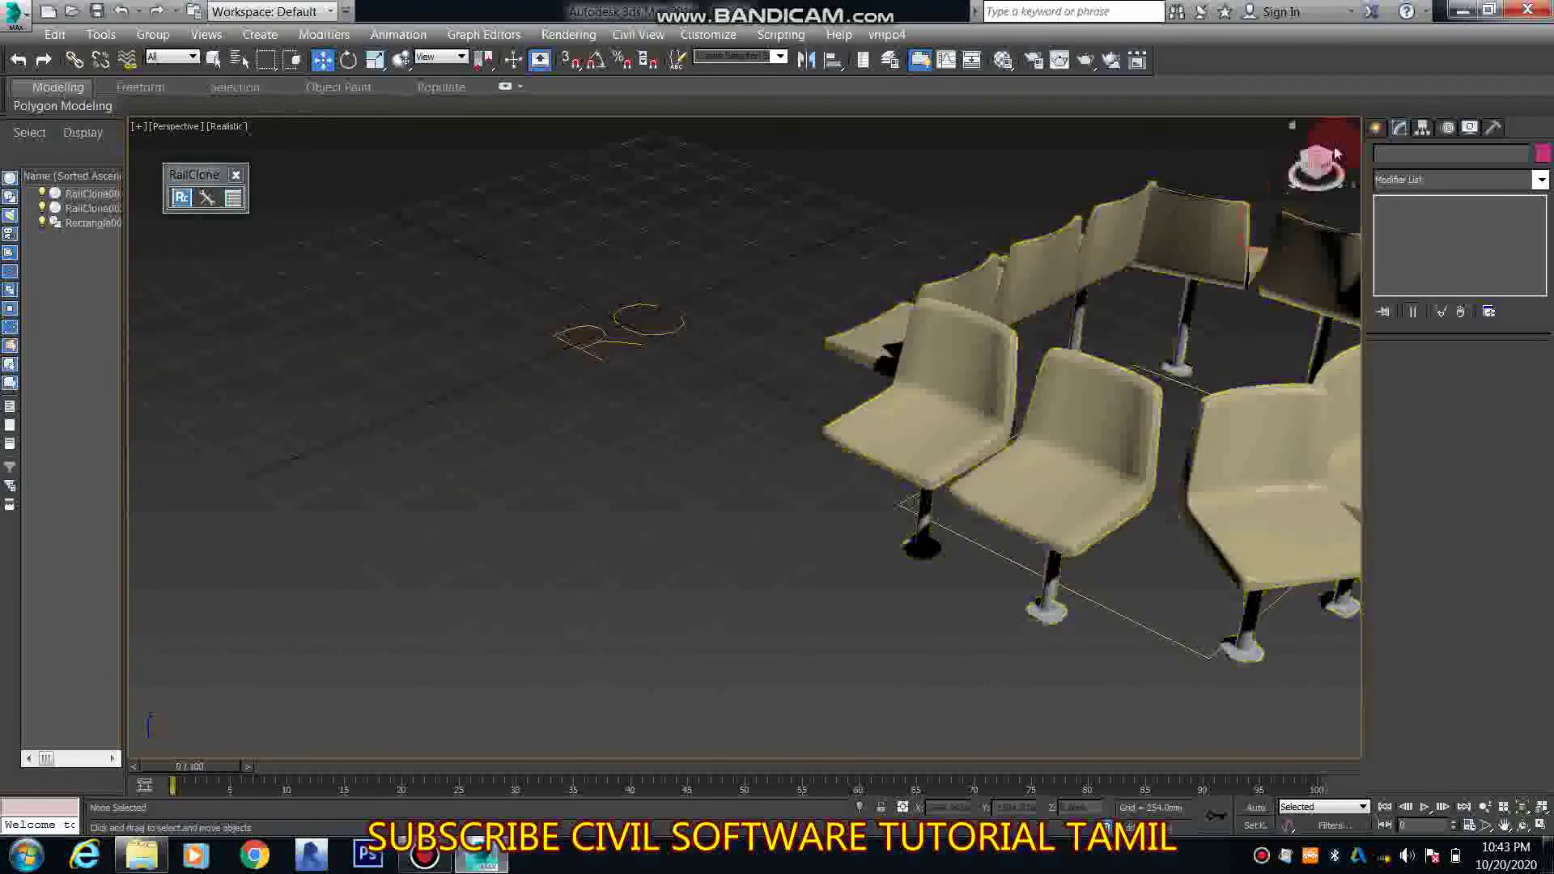
Draw a smooth S-curved line from lower left to near the top
{"action": "left_click", "coordinate": [1376, 128]}
{"action": "left_click", "coordinate": [1402, 156]}
{"action": "left_click", "coordinate": [1414, 263]}
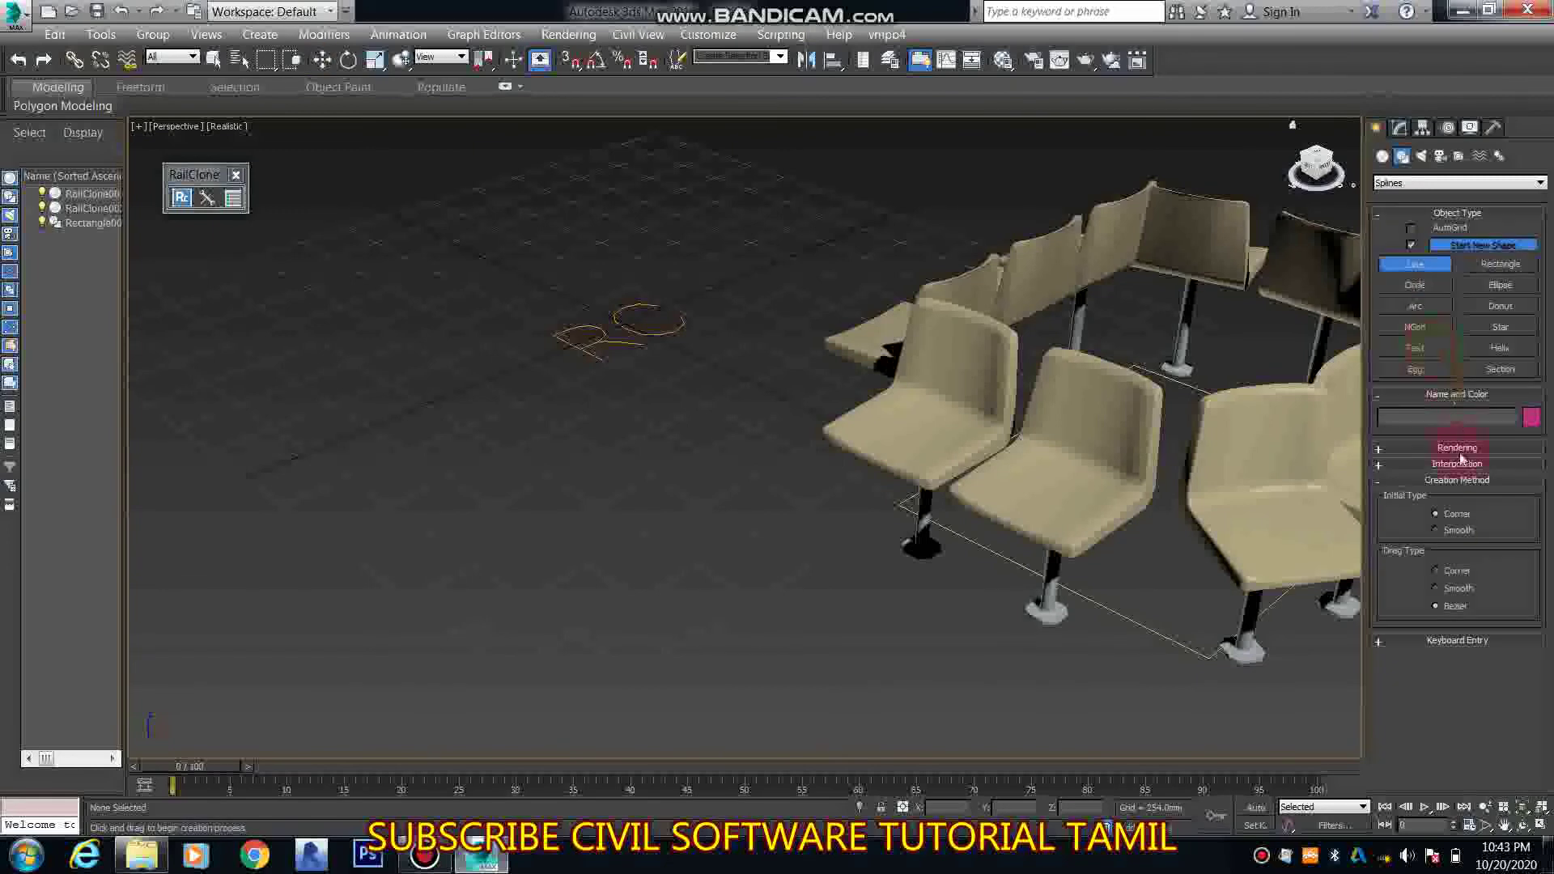
{"action": "left_click", "coordinate": [1458, 589]}
{"action": "middle_click_drag", "start_coordinate": [709, 583], "coordinate": [600, 649]}
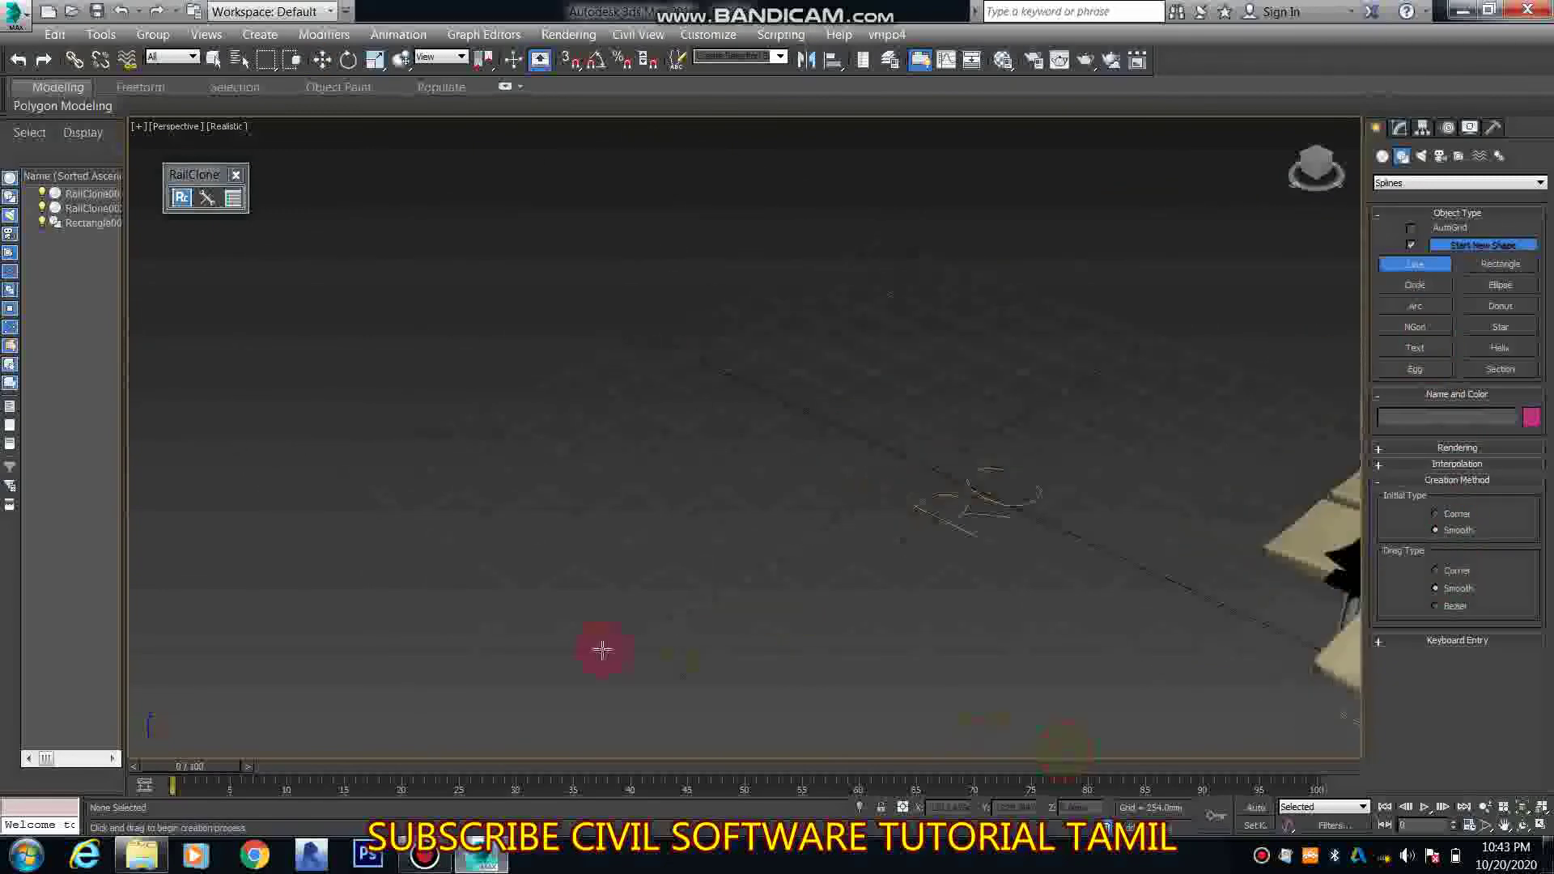
{"action": "left_click_drag", "start_coordinate": [544, 624], "coordinate": [731, 507]}
{"action": "left_click", "coordinate": [731, 508]}
{"action": "left_click", "coordinate": [697, 324]}
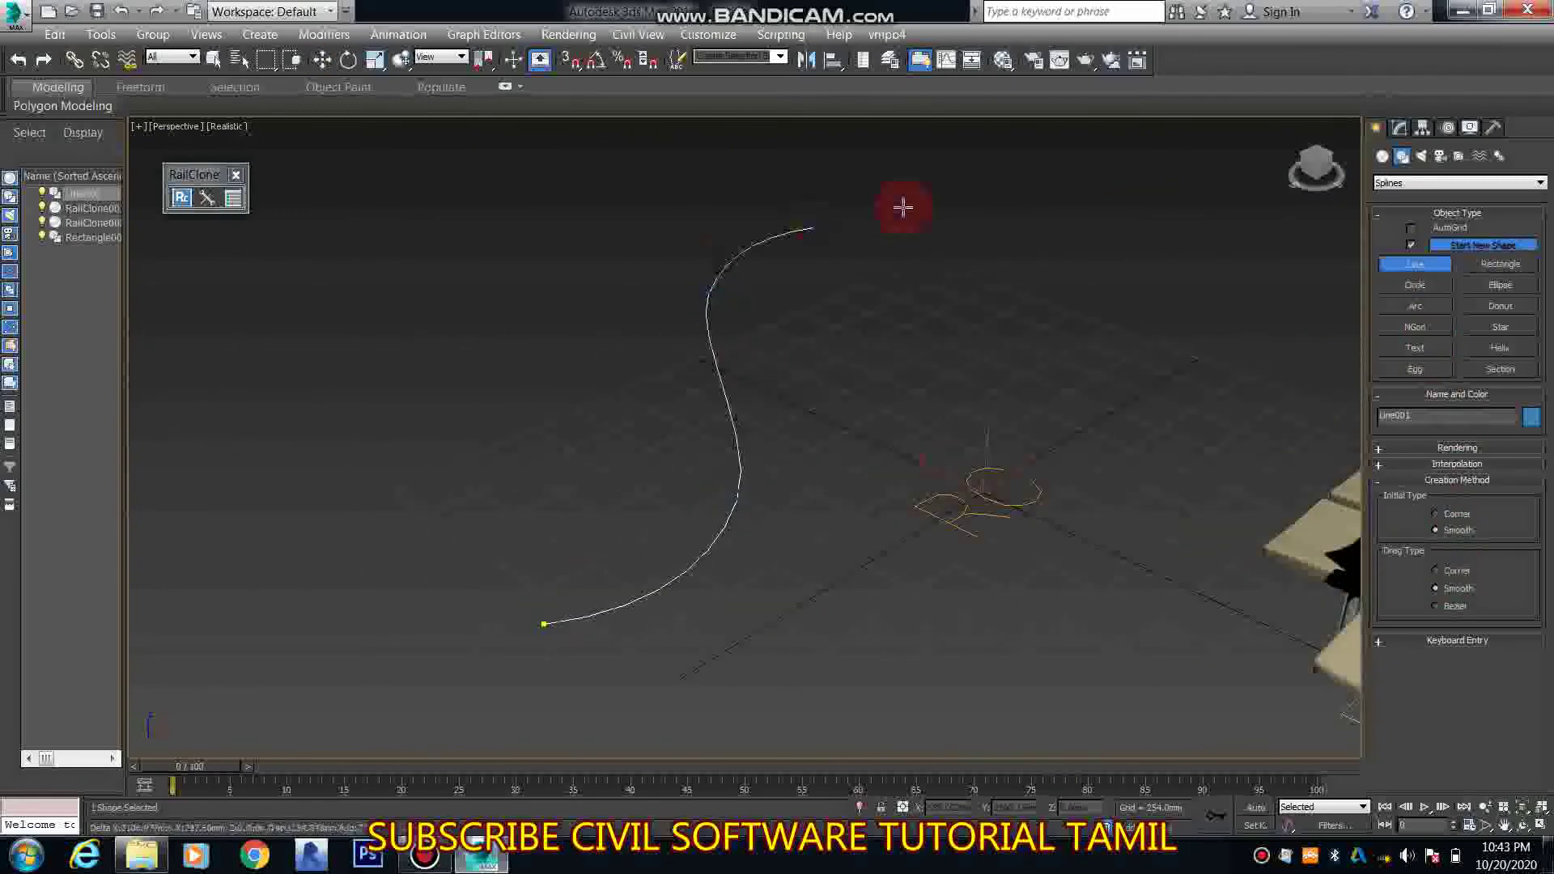
{"action": "left_click", "coordinate": [963, 200]}
{"action": "right_click", "coordinate": [963, 200]}
{"action": "left_click", "coordinate": [322, 59]}
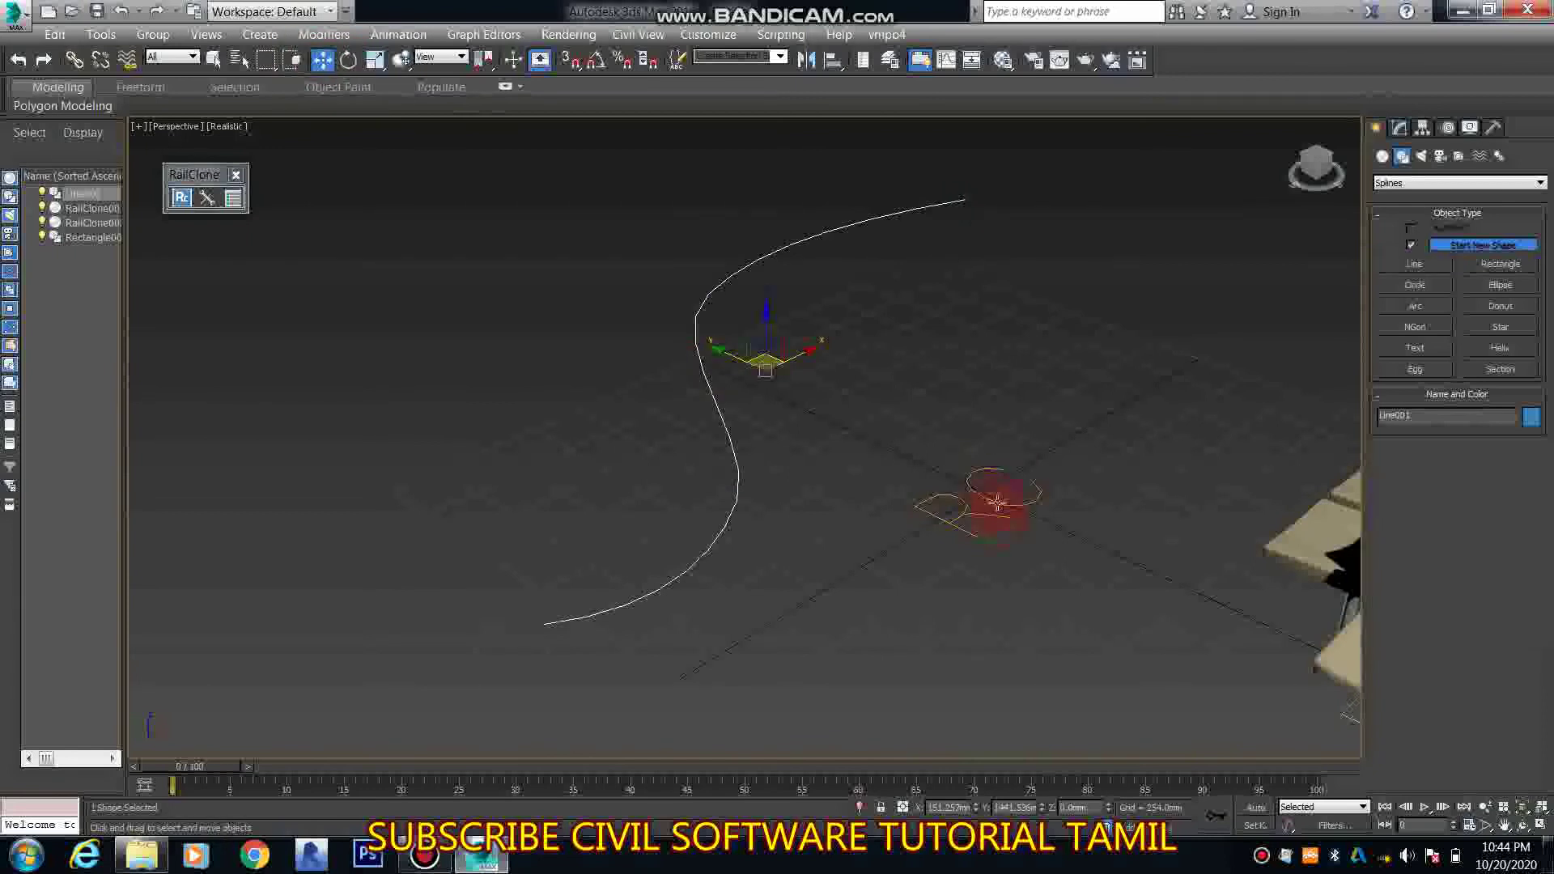
Select the first RailClone object and choose Bridge1 1way 1lane under Civil Engineering > Bridges
{"action": "left_click", "coordinate": [997, 502]}
{"action": "left_click", "coordinate": [1399, 128]}
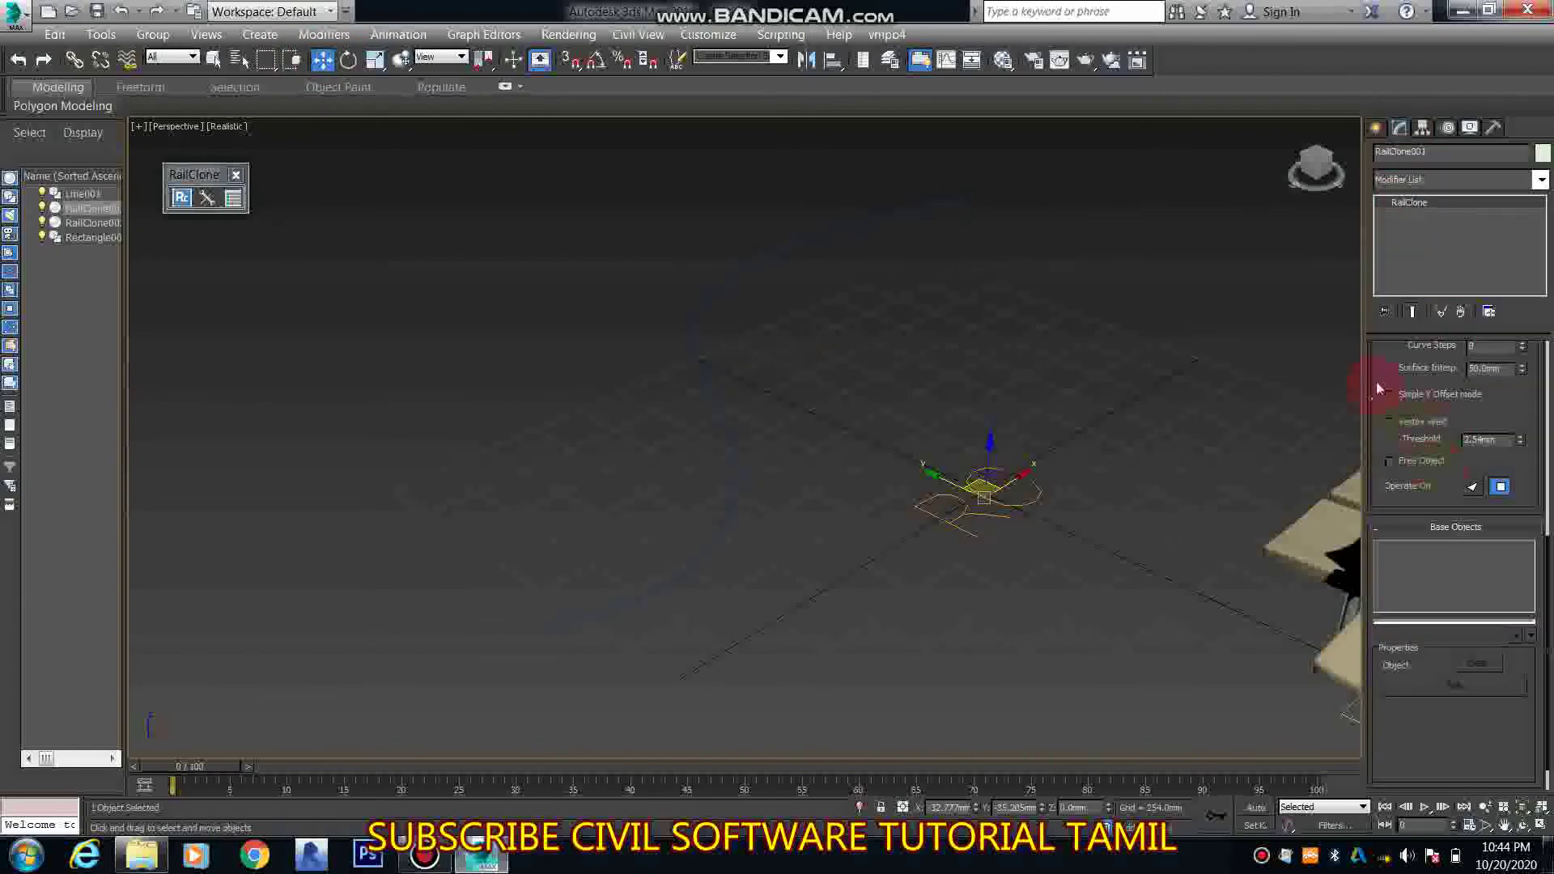
{"action": "left_click_drag", "start_coordinate": [1379, 389], "coordinate": [1422, 756]}
{"action": "left_click", "coordinate": [1448, 518]}
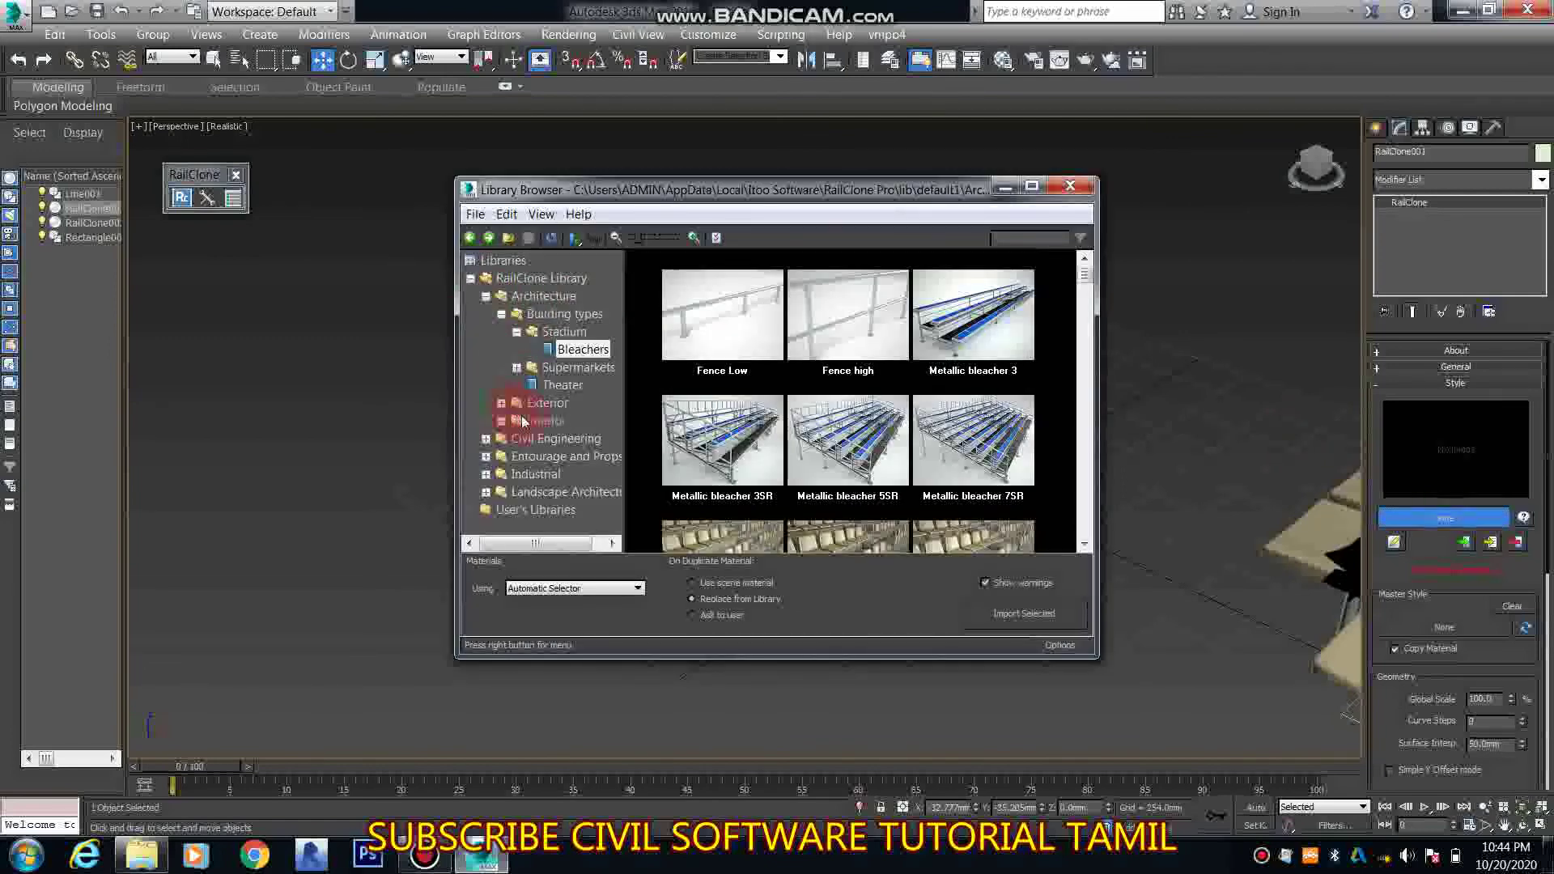
{"action": "left_click", "coordinate": [428, 857]}
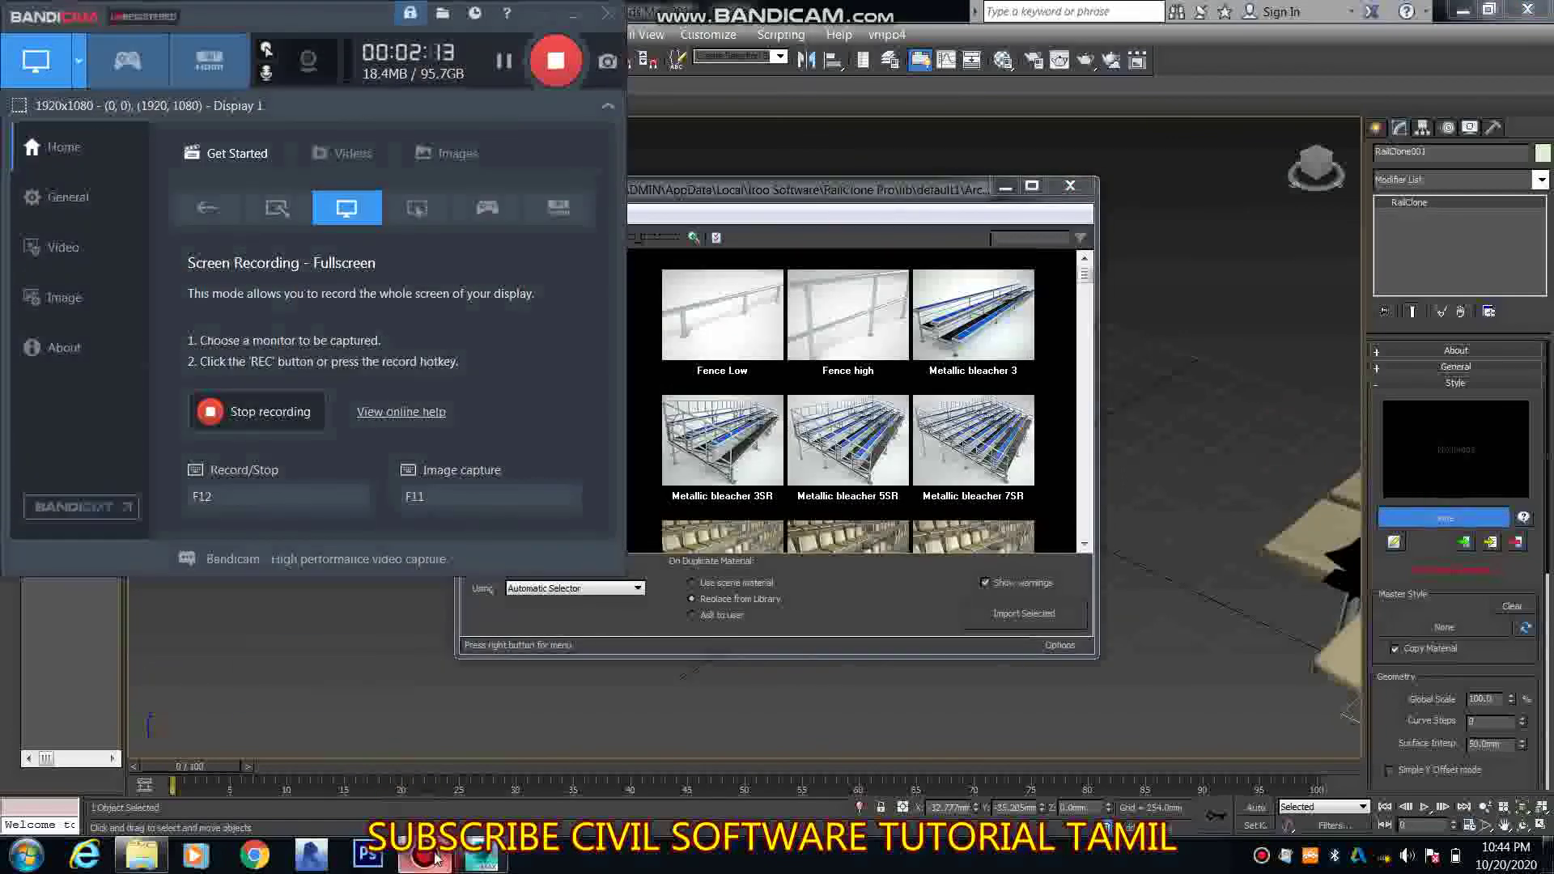
{"action": "left_click", "coordinate": [436, 858]}
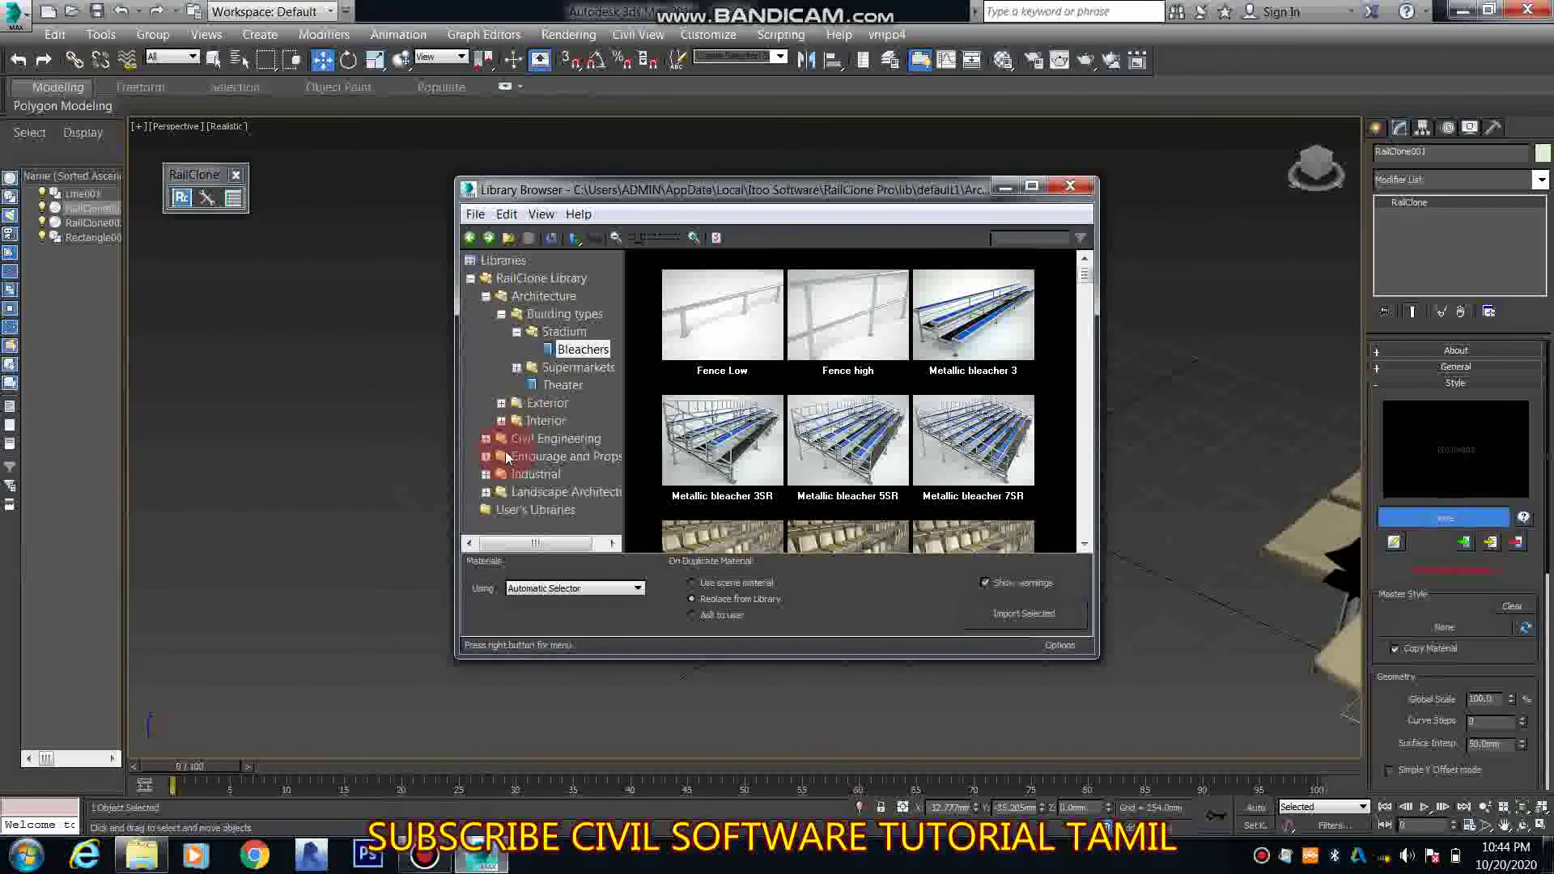
{"action": "left_click", "coordinate": [486, 438]}
{"action": "left_click", "coordinate": [540, 439]}
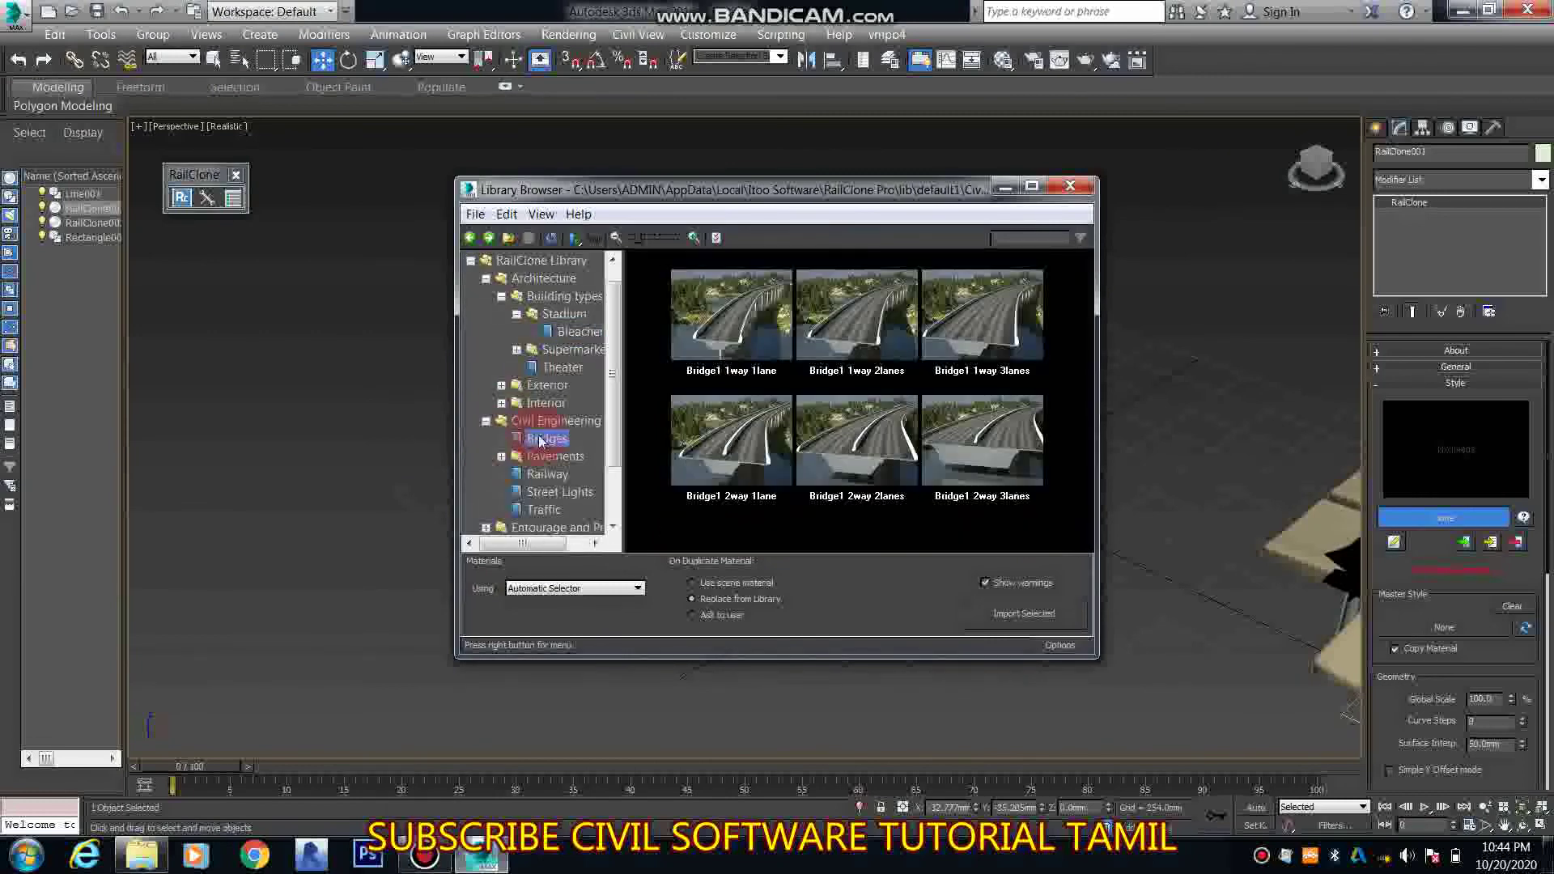
{"action": "left_click", "coordinate": [765, 323]}
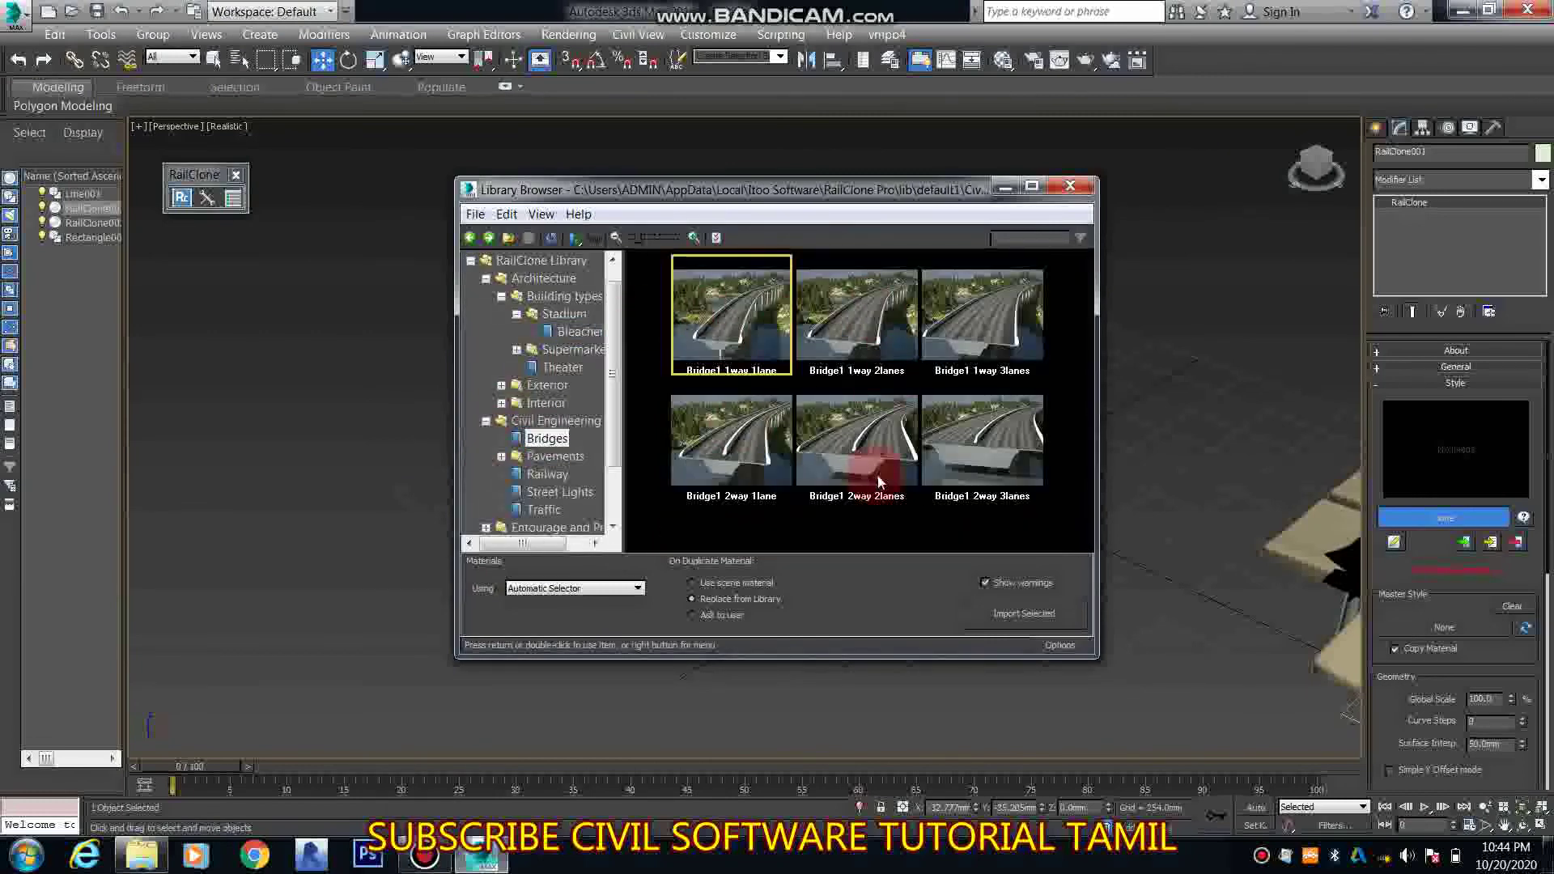
Load the library bridge style onto the RailClone object and review its Base Objects and style settings
{"action": "left_click", "coordinate": [1026, 615]}
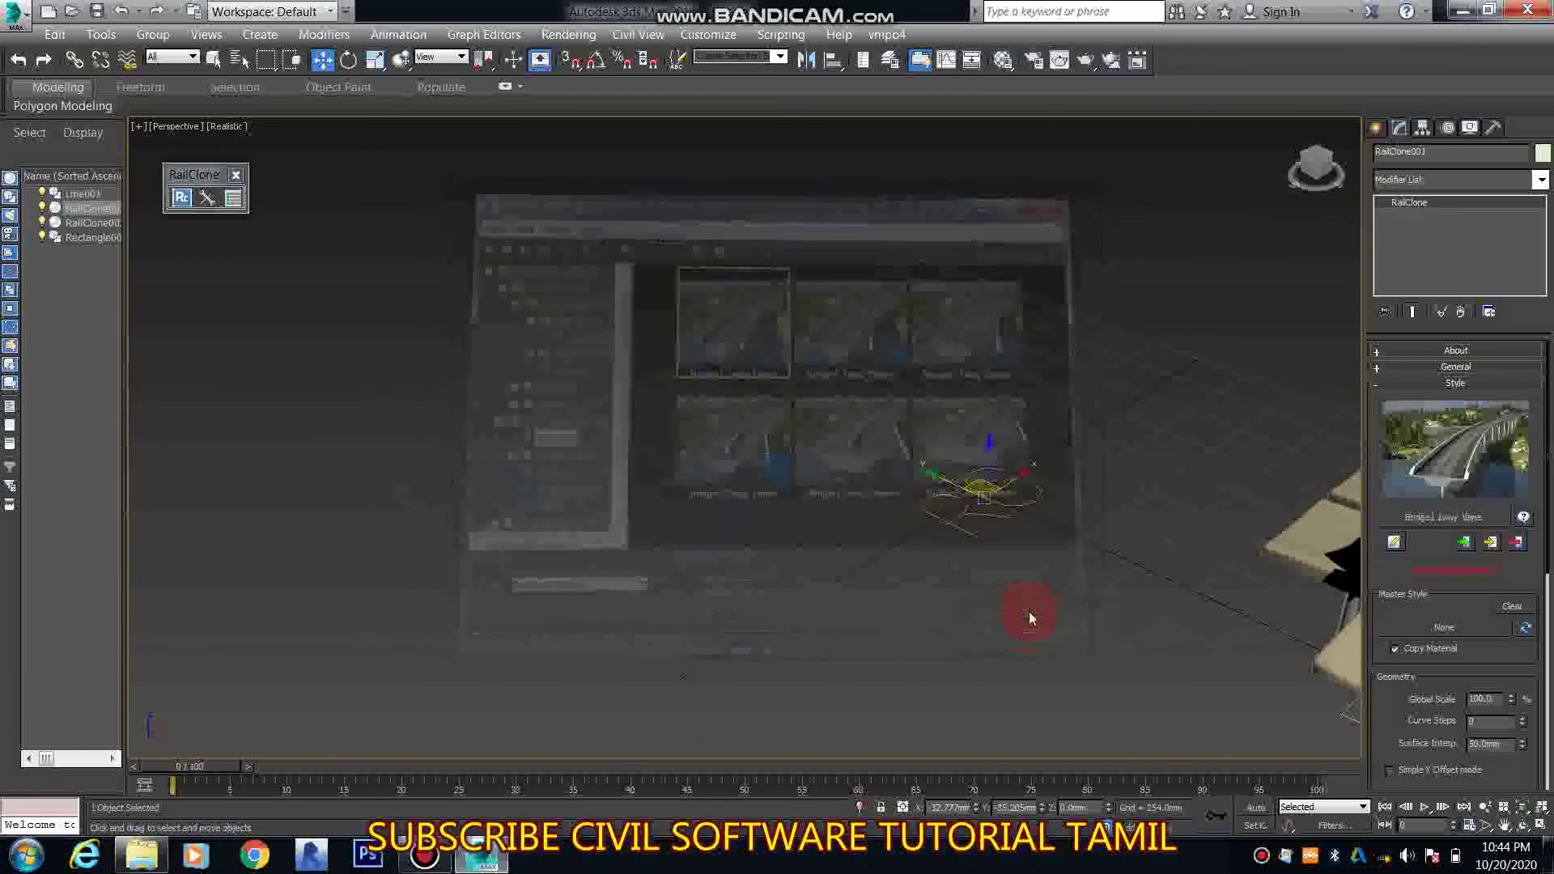
{"action": "left_click_drag", "start_coordinate": [1403, 603], "coordinate": [1406, 306]}
{"action": "left_click", "coordinate": [1435, 743]}
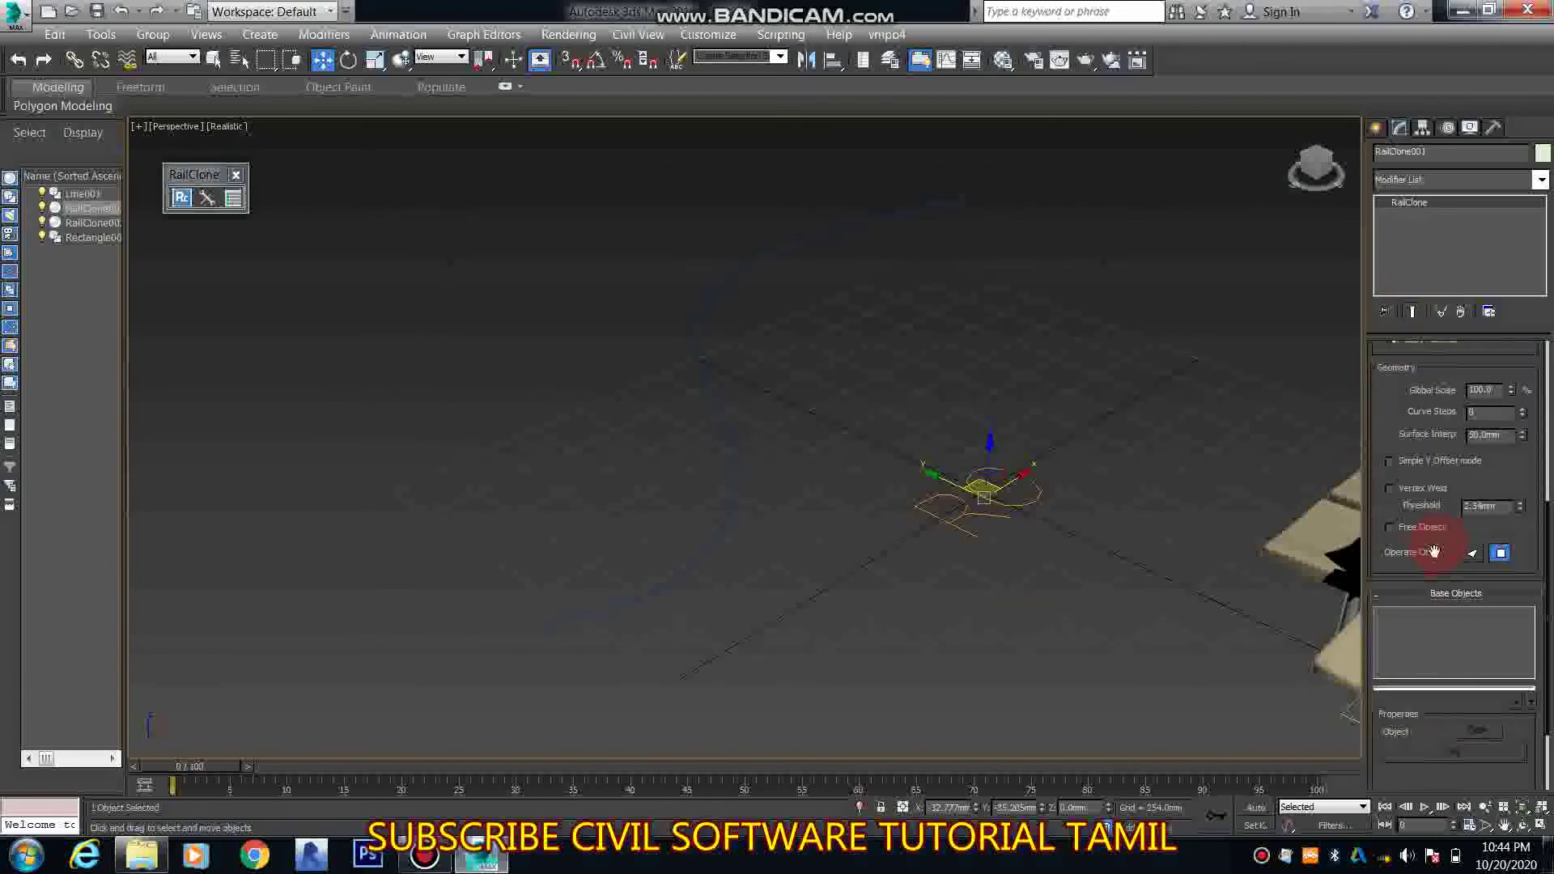
{"action": "left_click_drag", "start_coordinate": [1417, 406], "coordinate": [1433, 694]}
{"action": "left_click", "coordinate": [1456, 570]}
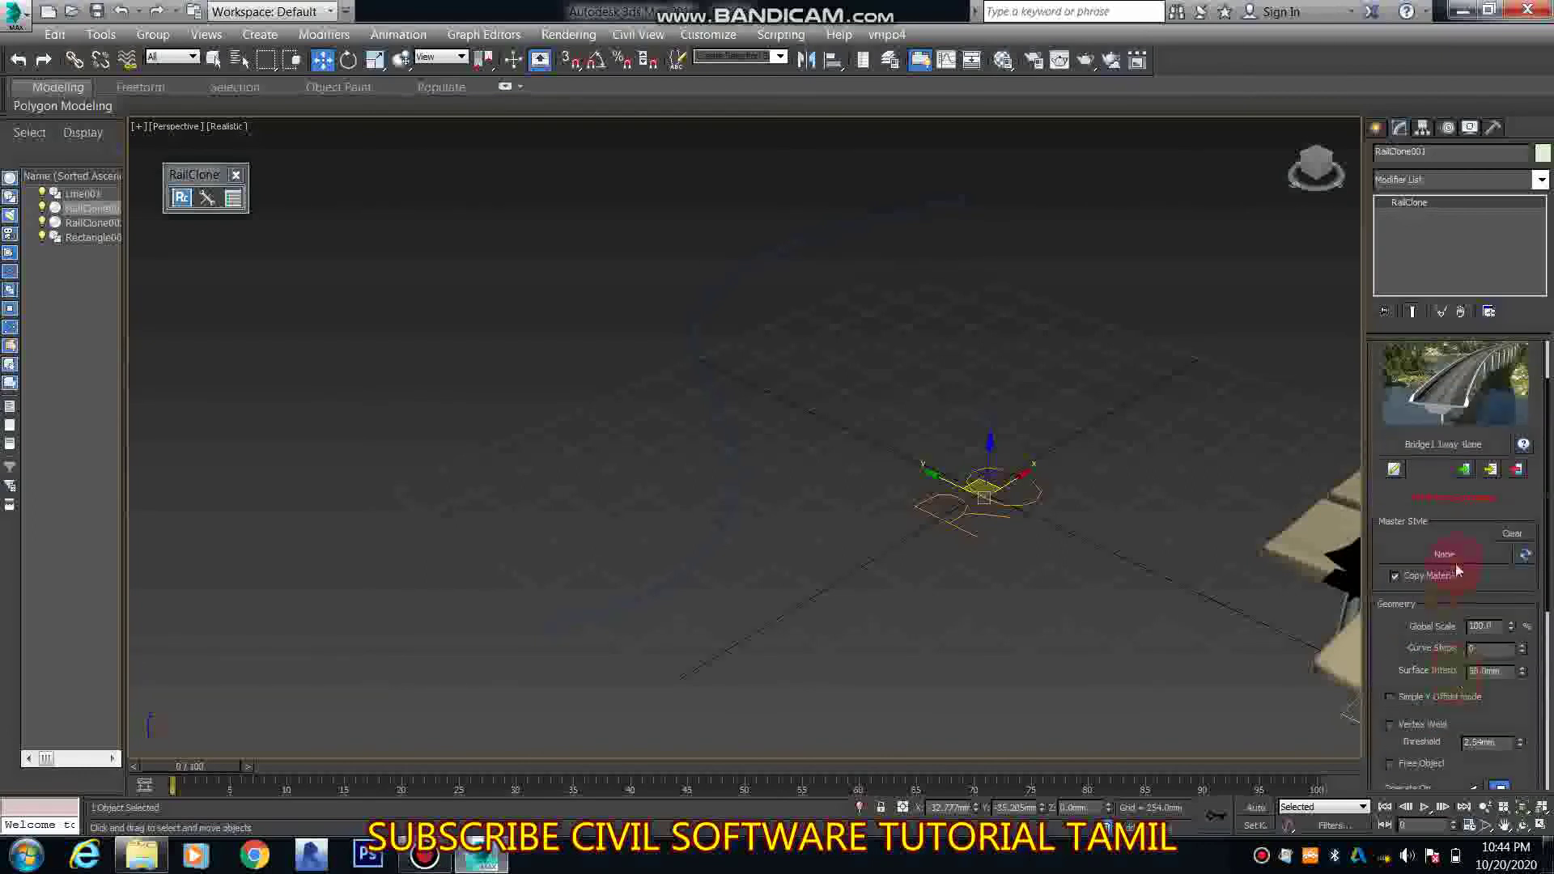
{"action": "left_click_drag", "start_coordinate": [1453, 599], "coordinate": [1485, 405]}
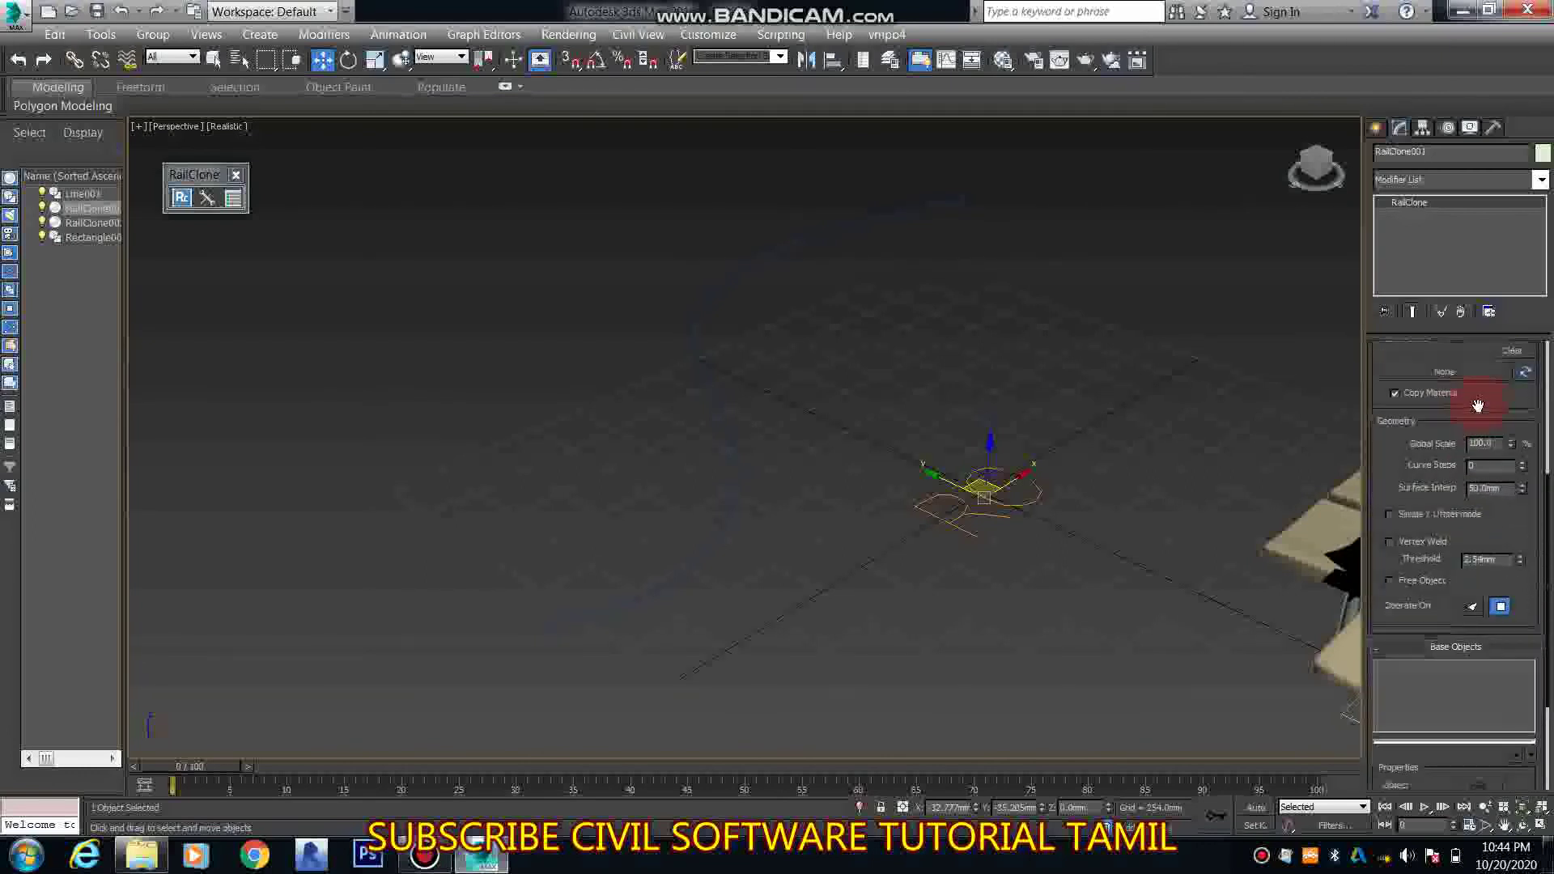
{"action": "left_click", "coordinate": [1407, 788]}
{"action": "left_click_drag", "start_coordinate": [1430, 591], "coordinate": [1428, 403]}
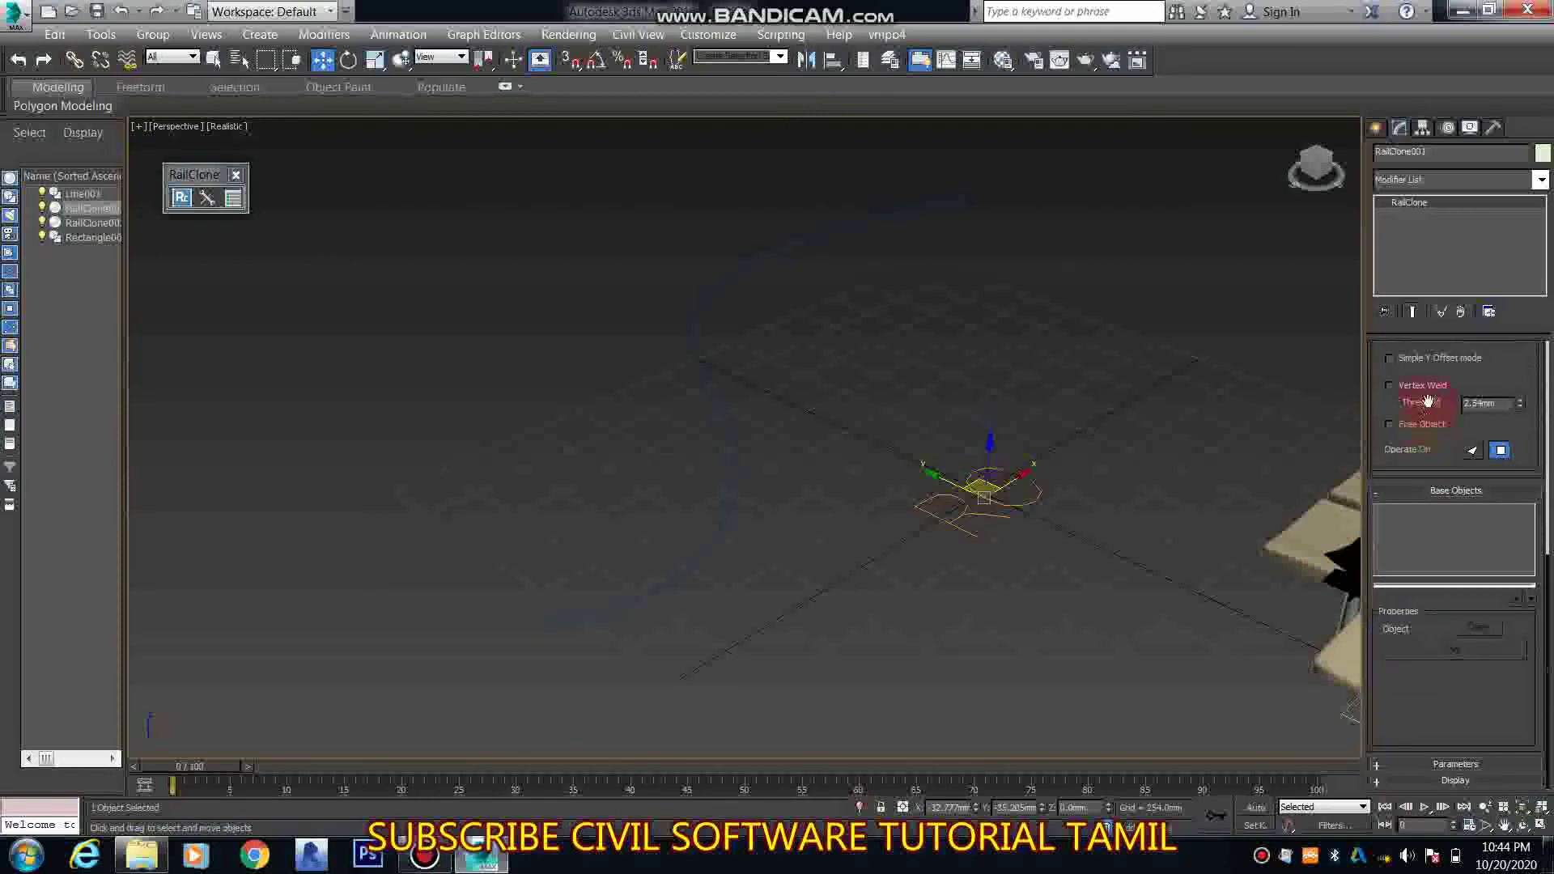
{"action": "left_click", "coordinate": [1448, 764]}
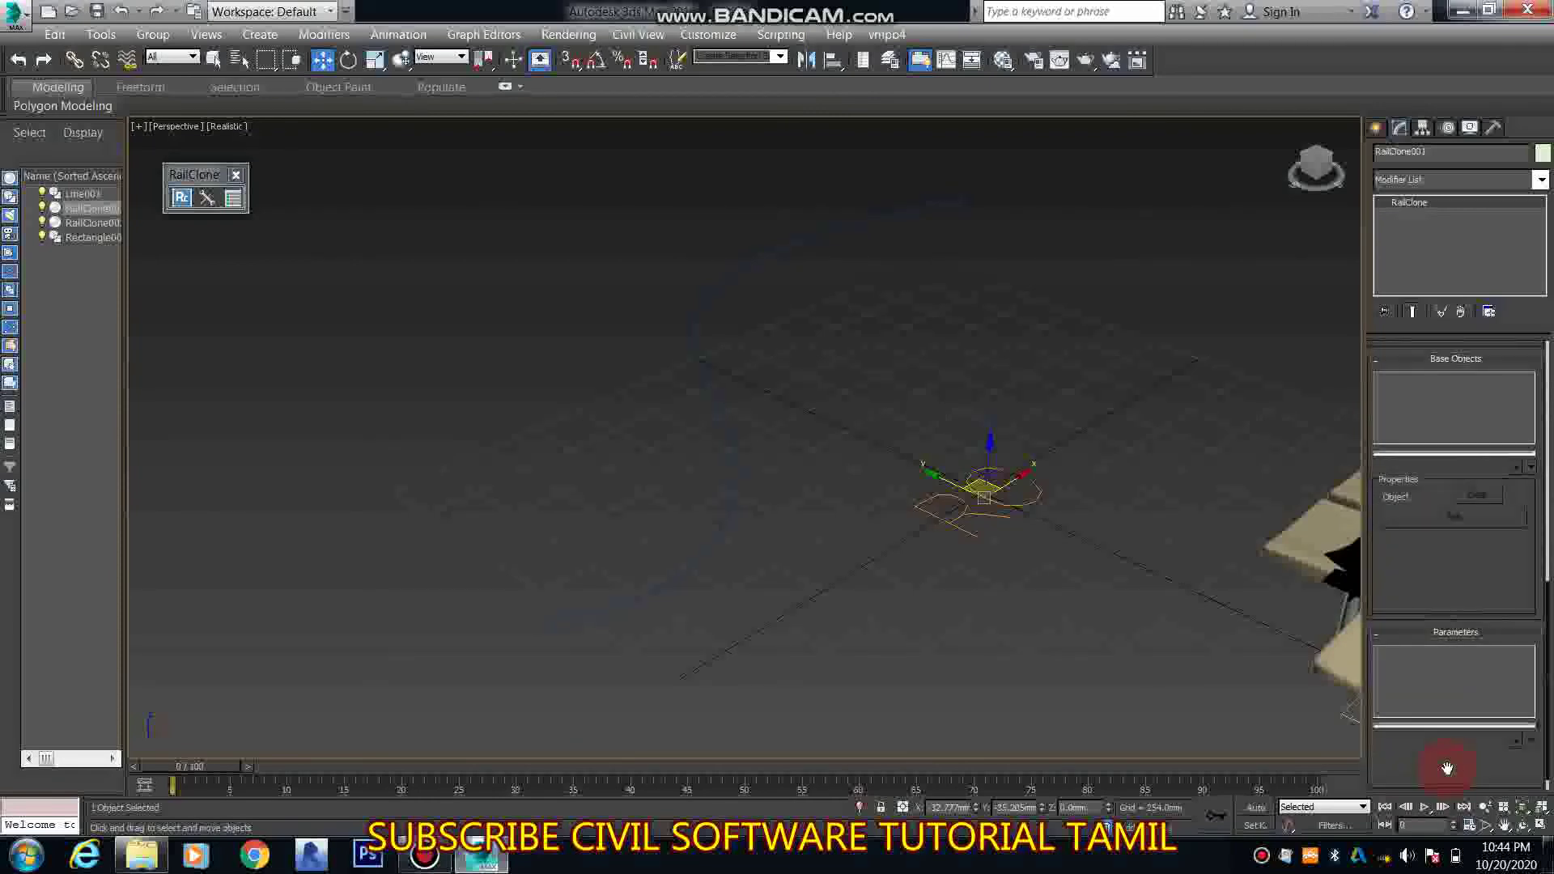
Collapse Base Objects, start and cancel master style picking, then re-expand Base Objects
{"action": "left_click_drag", "start_coordinate": [1464, 598], "coordinate": [1475, 787]}
{"action": "left_click", "coordinate": [1405, 434]}
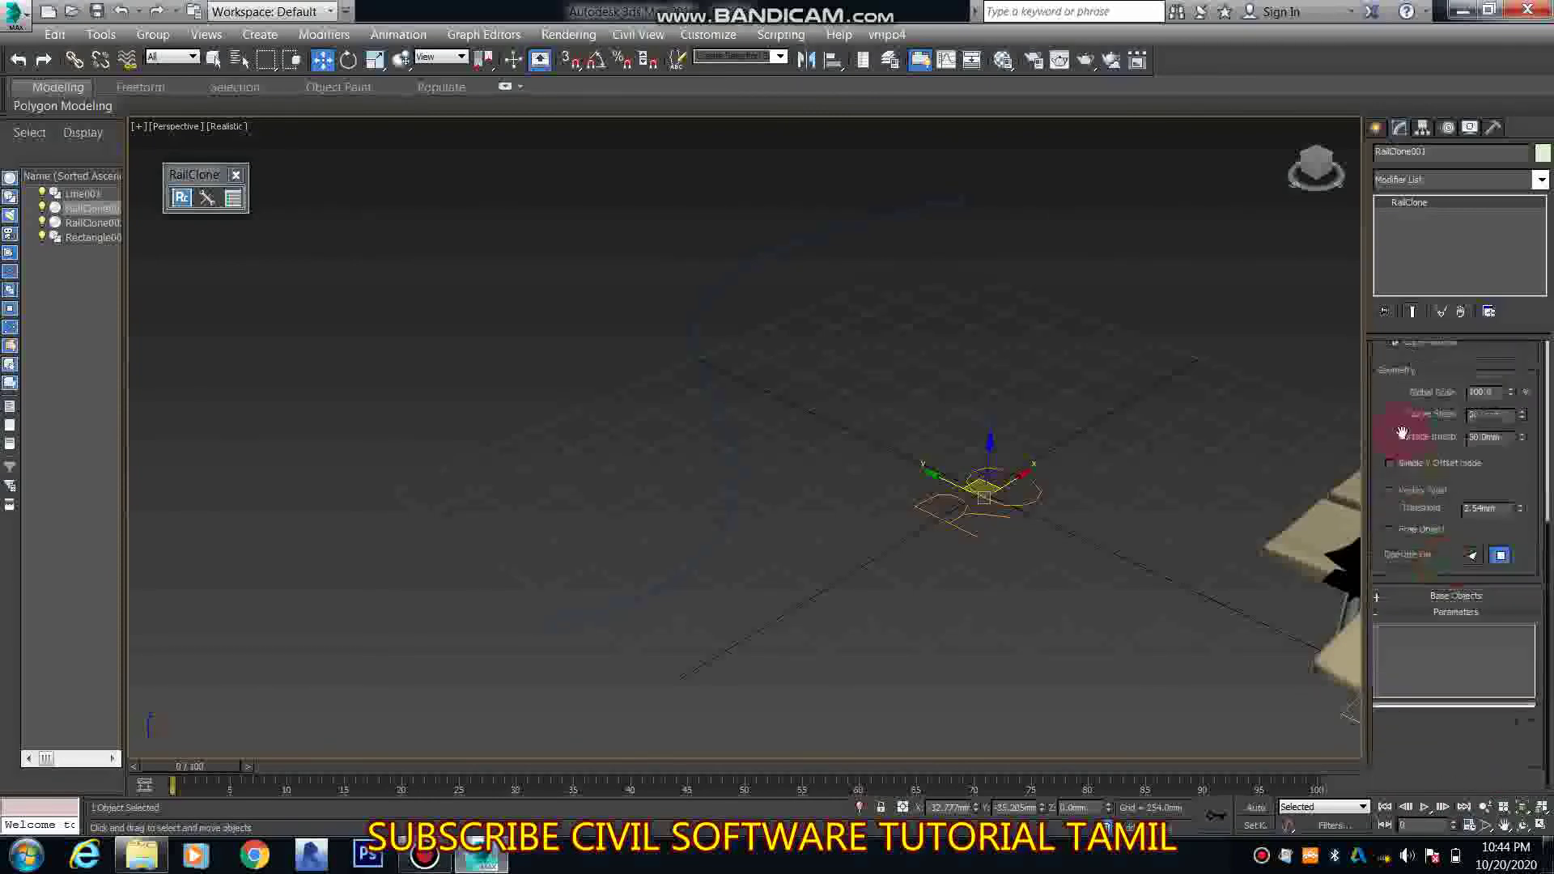
{"action": "left_click_drag", "start_coordinate": [1393, 584], "coordinate": [1397, 628]}
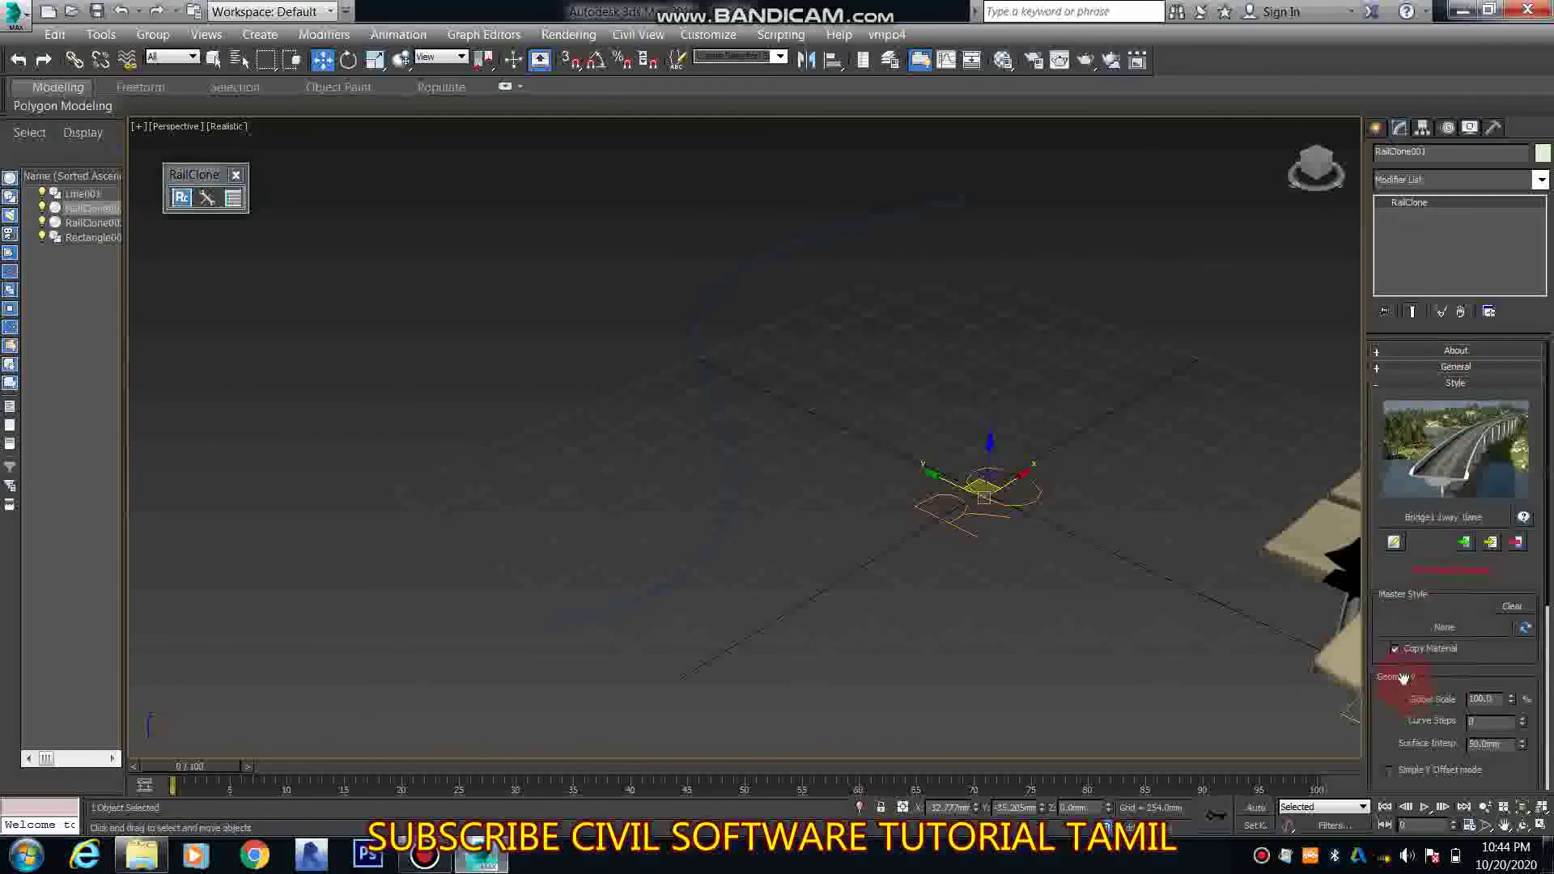
{"action": "left_click_drag", "start_coordinate": [1403, 679], "coordinate": [1408, 603]}
{"action": "left_click", "coordinate": [1451, 551]}
{"action": "left_click", "coordinate": [1451, 550]}
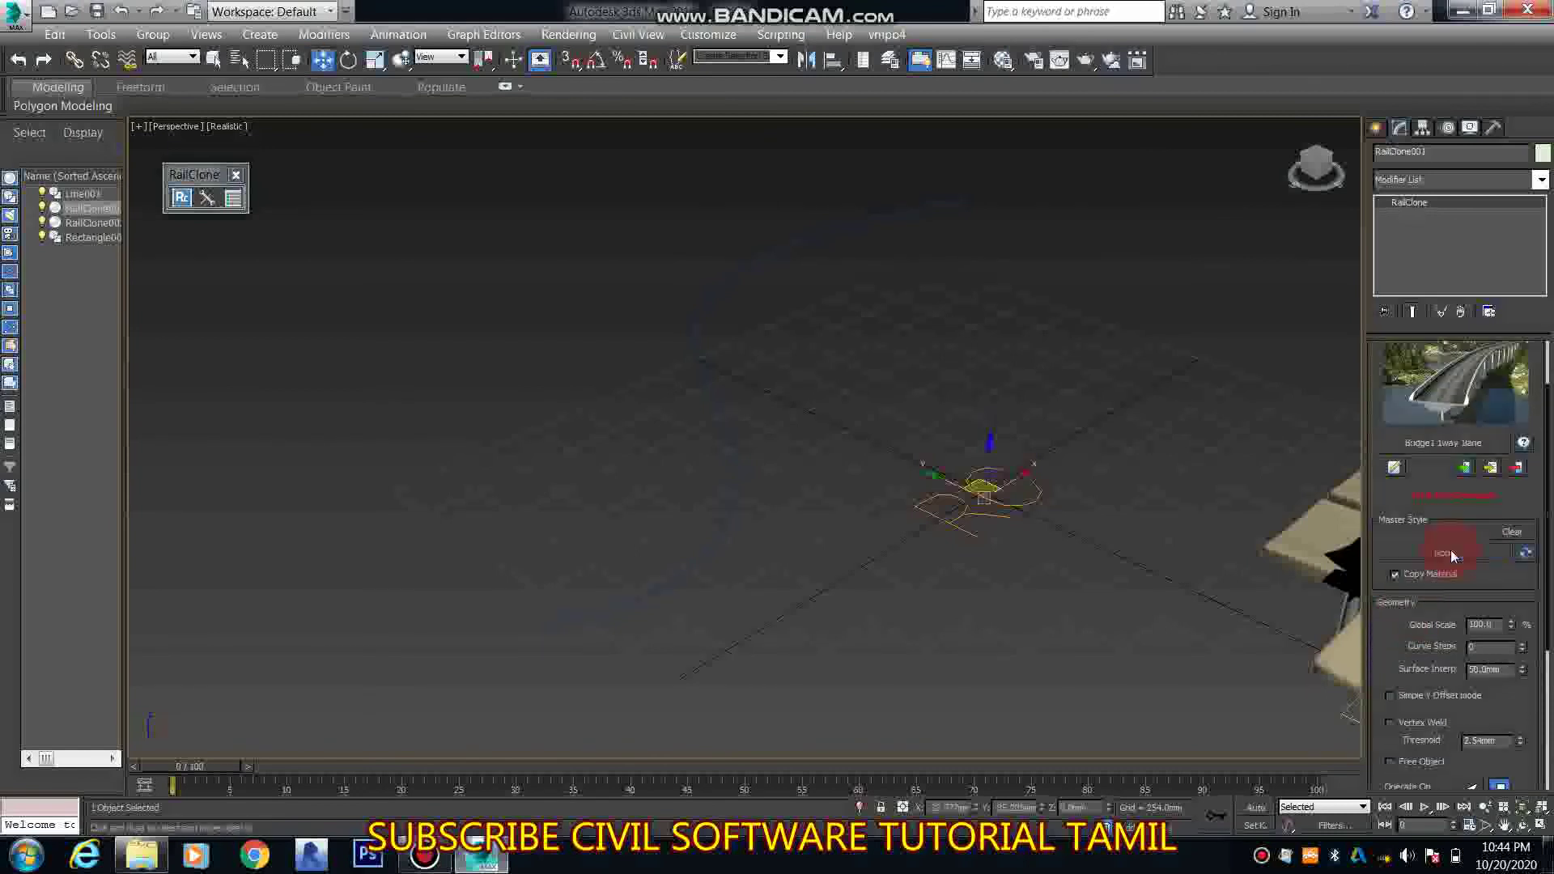
{"action": "left_click_drag", "start_coordinate": [1387, 721], "coordinate": [1406, 550]}
{"action": "left_click", "coordinate": [1431, 659]}
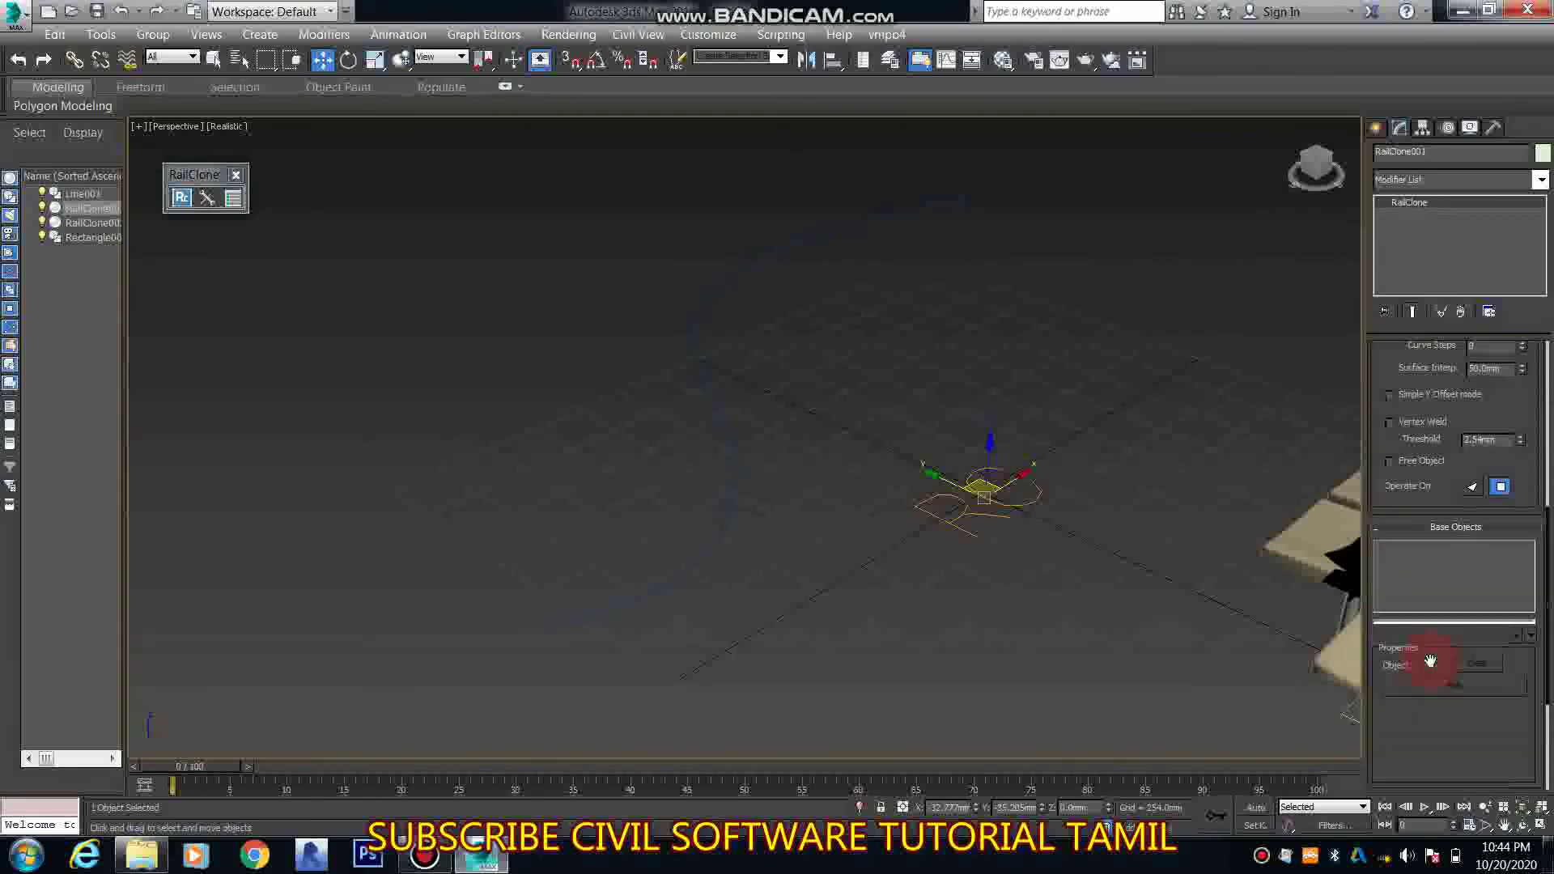
Reselect the RailClone object after the curved line and open its Style Editor
{"action": "left_click", "coordinate": [730, 445]}
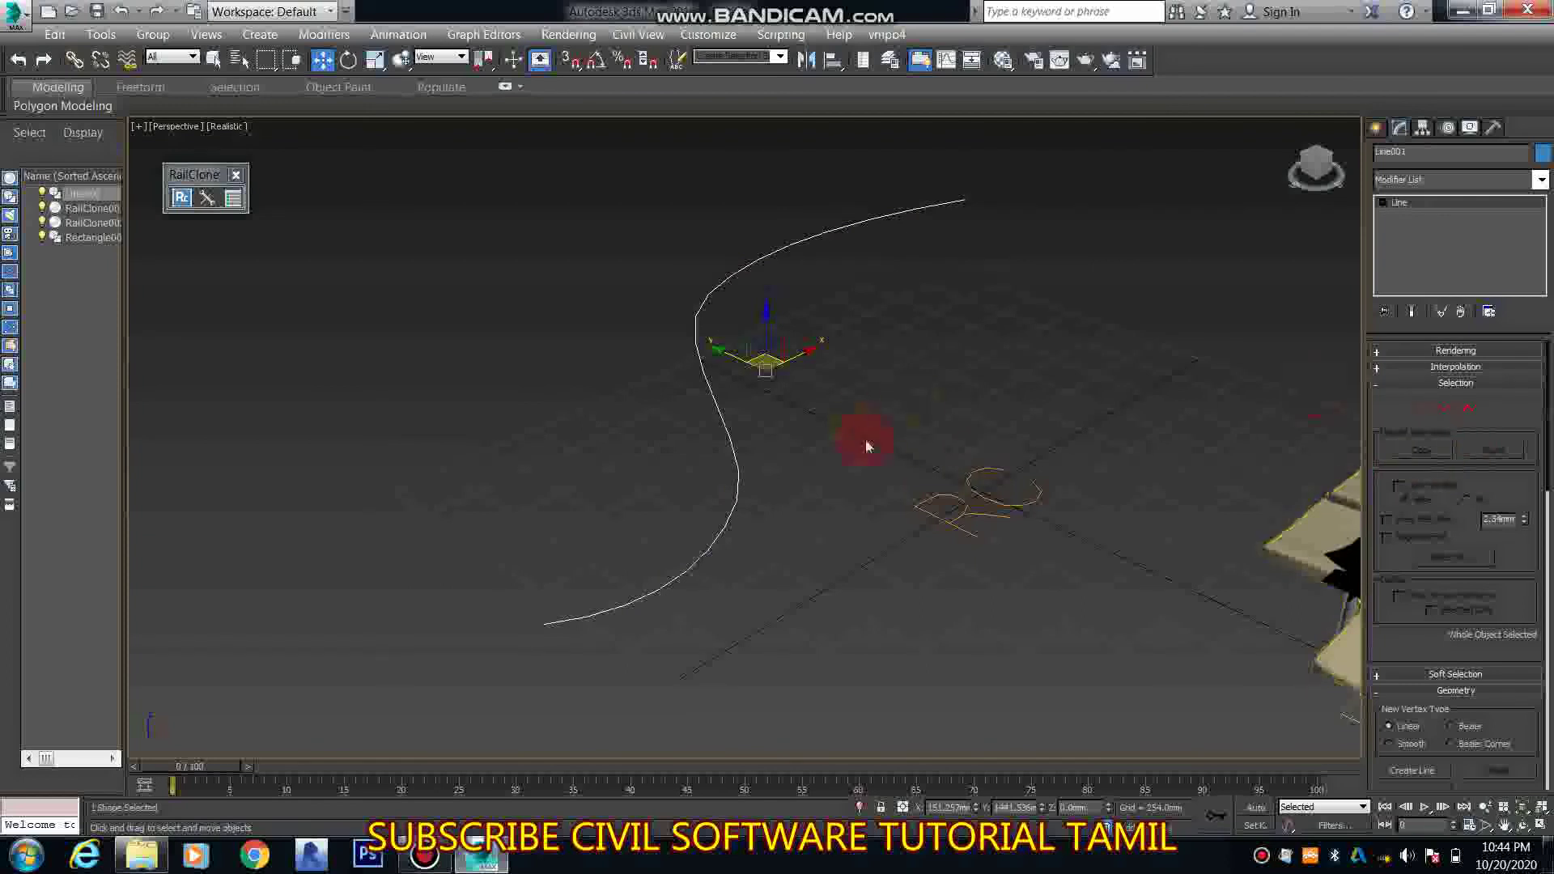
{"action": "left_click", "coordinate": [967, 501]}
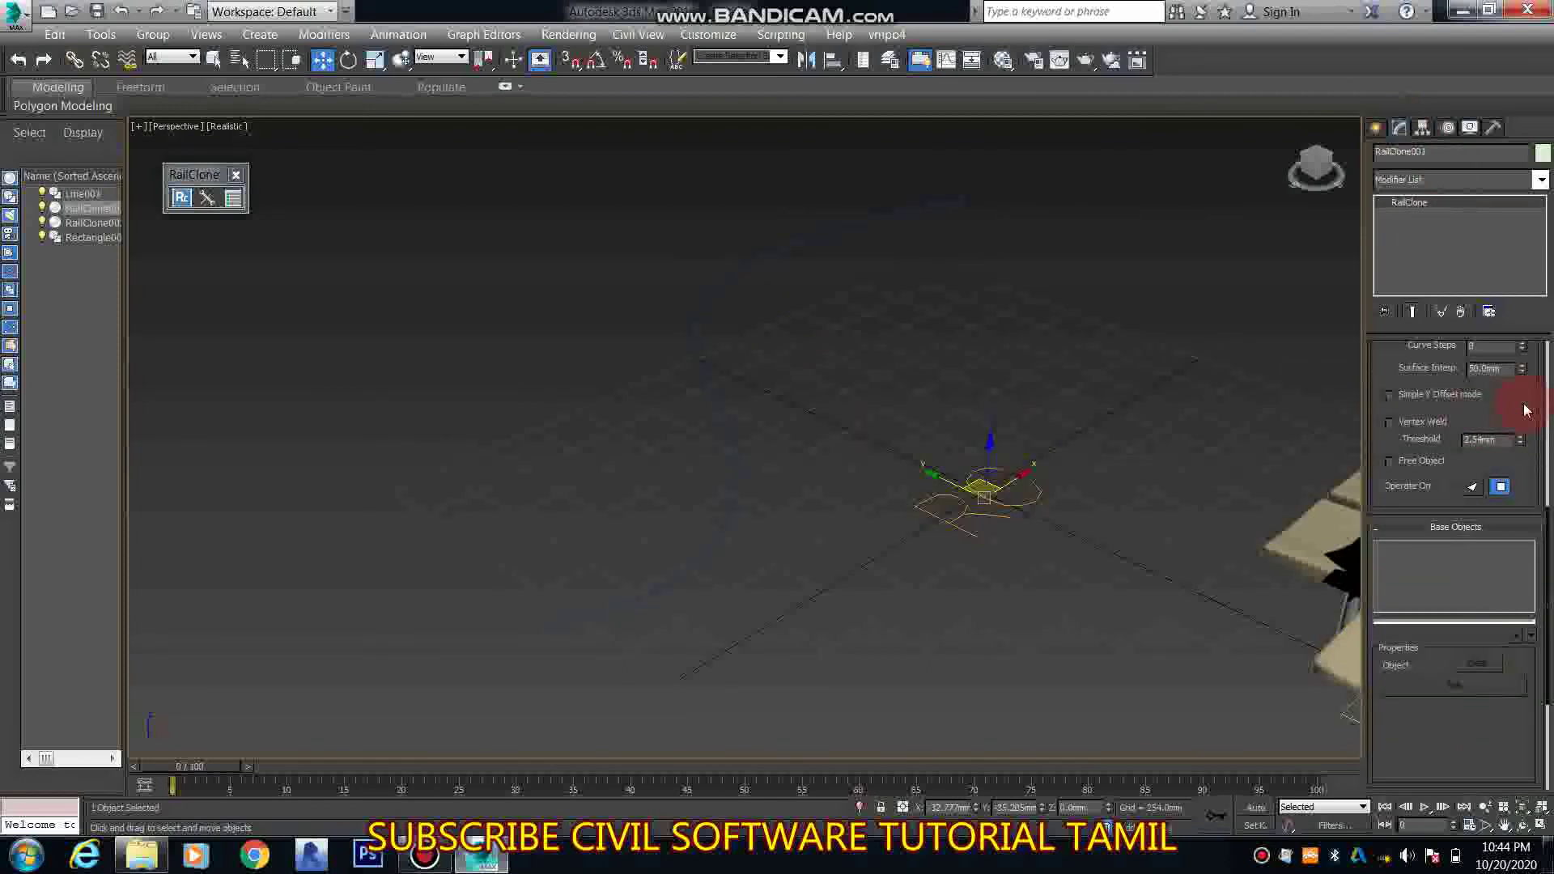
{"action": "mouse_move", "coordinate": [1519, 408]}
{"action": "left_mouse_down"}
{"action": "mouse_move", "coordinate": [1519, 769]}
{"action": "mouse_move", "coordinate": [1506, 664]}
{"action": "left_mouse_up"}
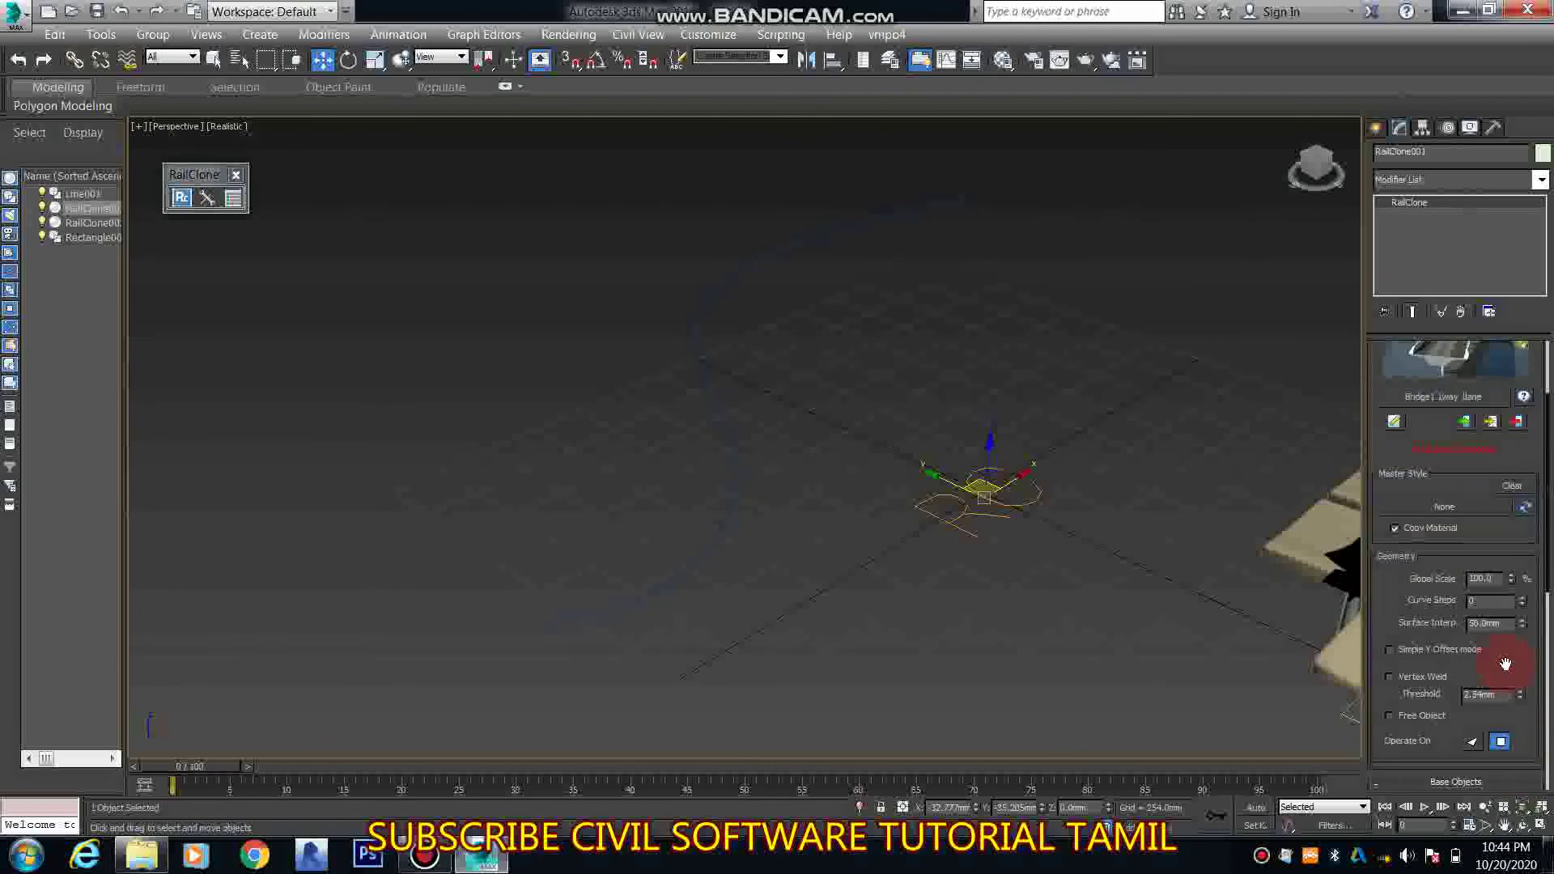
{"action": "left_click_drag", "start_coordinate": [1405, 621], "coordinate": [1377, 364]}
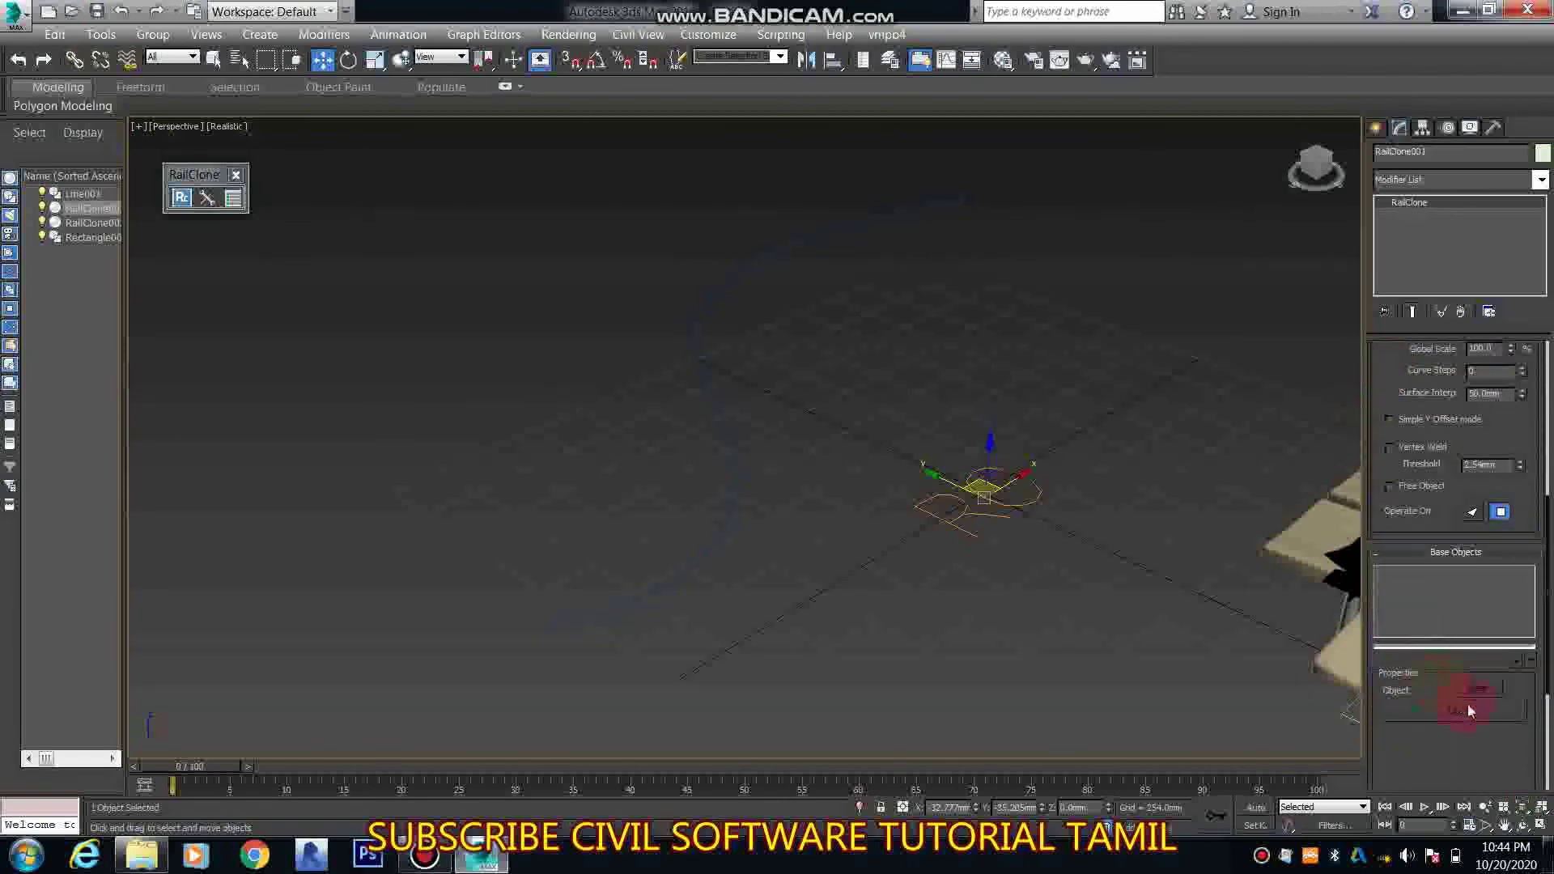
{"action": "left_click", "coordinate": [1429, 565]}
{"action": "left_click_drag", "start_coordinate": [1464, 455], "coordinate": [1472, 646]}
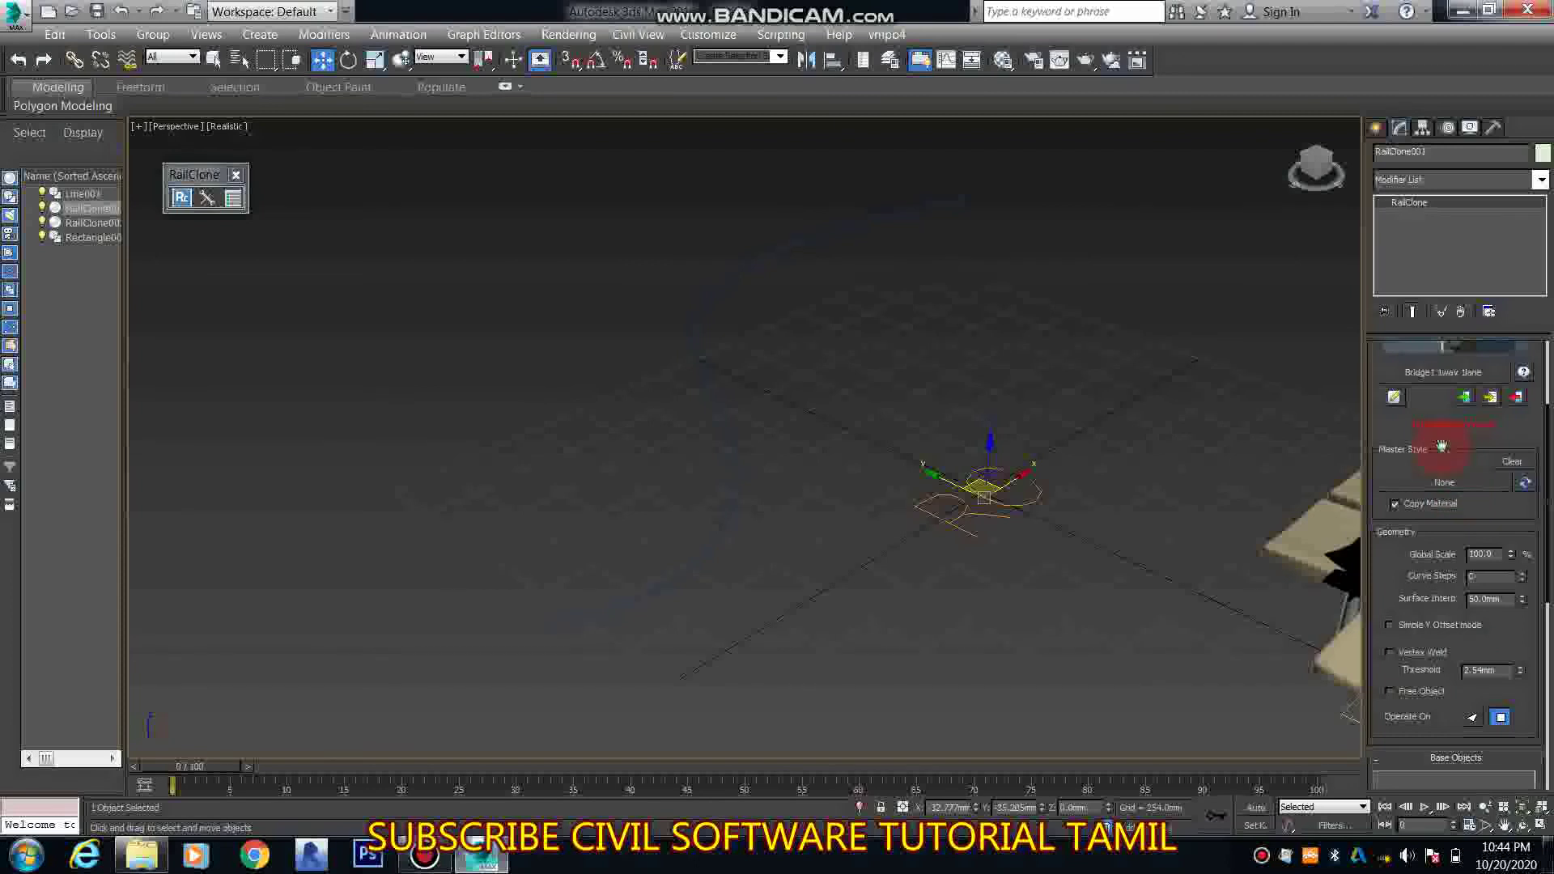
{"action": "left_click_drag", "start_coordinate": [1440, 444], "coordinate": [1407, 538]}
{"action": "left_click", "coordinate": [1394, 542]}
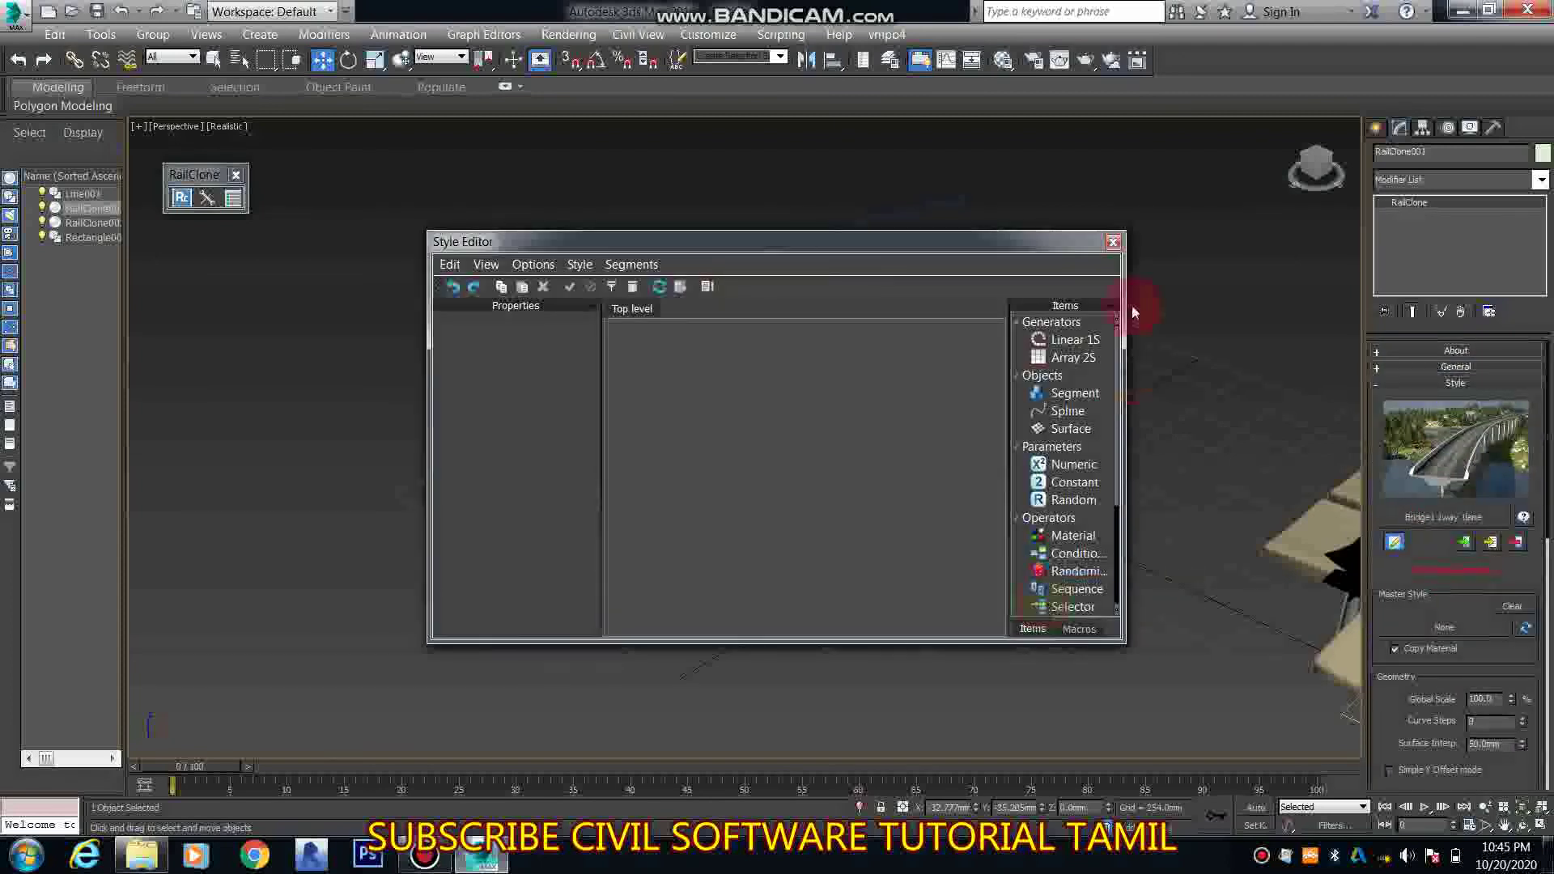
Close the Style Editor and reselect the RailClone object with Select and Move
{"action": "left_click", "coordinate": [1114, 247]}
{"action": "left_click", "coordinate": [1465, 544]}
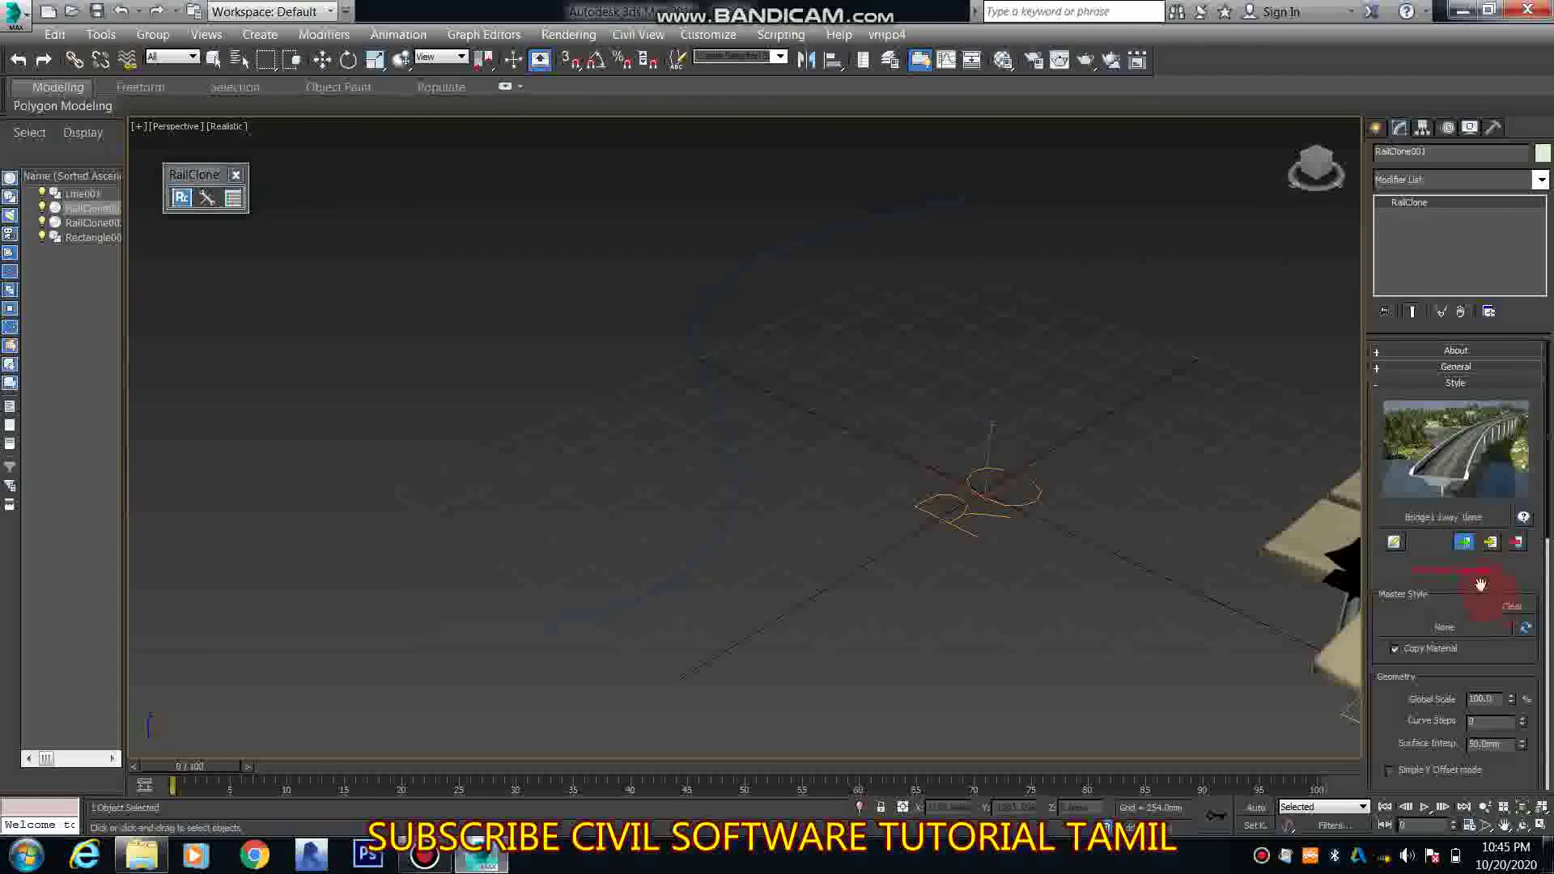
{"action": "left_click_drag", "start_coordinate": [1481, 584], "coordinate": [1429, 281]}
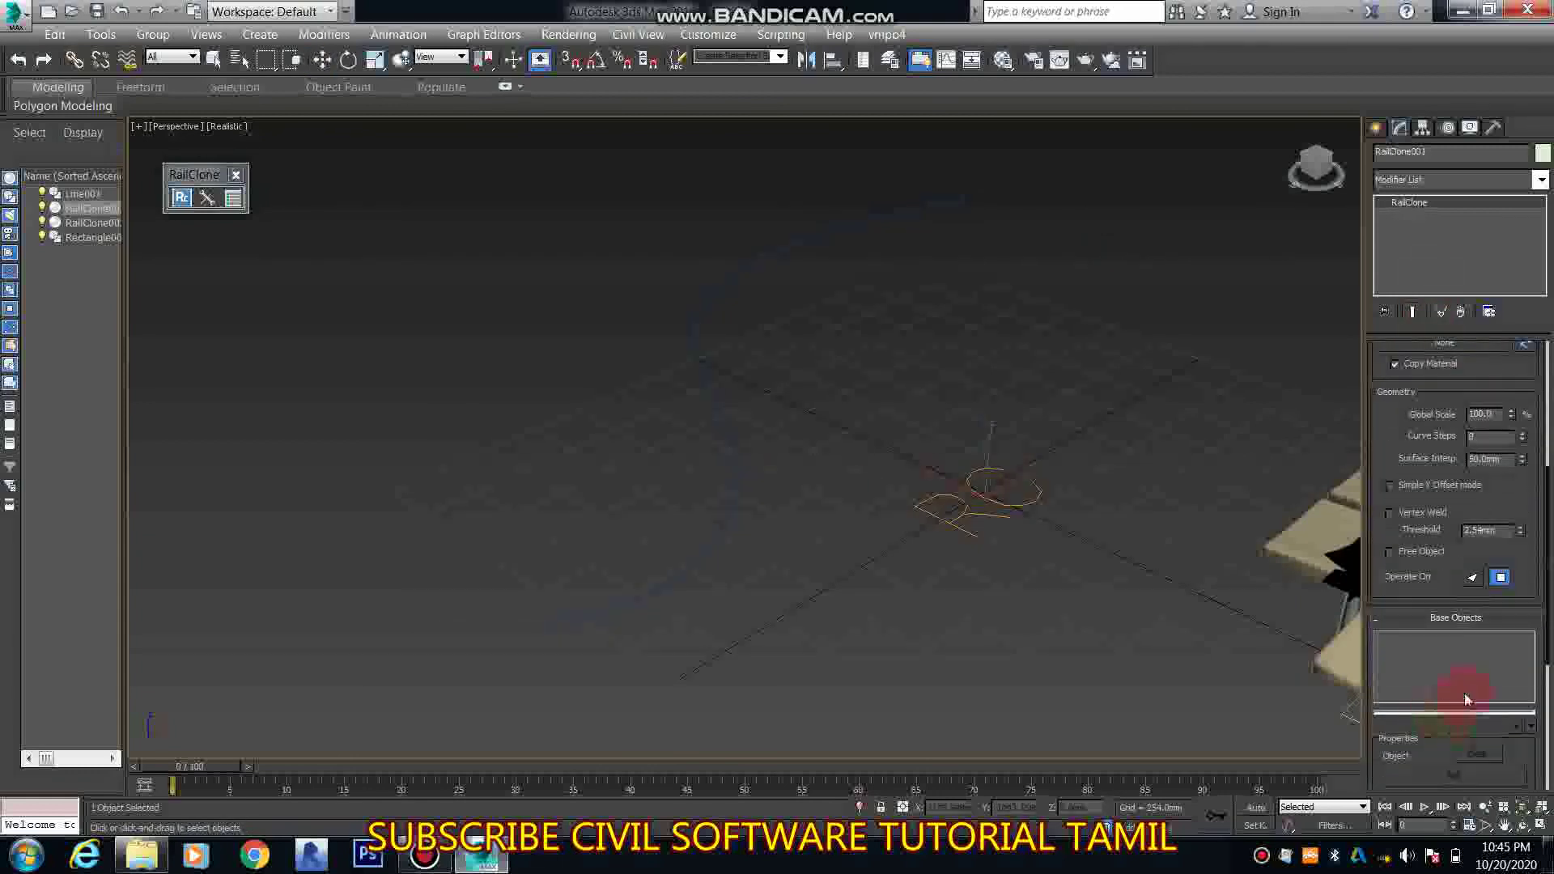
{"action": "mouse_move", "coordinate": [751, 568]}
{"action": "left_mouse_down"}
{"action": "mouse_move", "coordinate": [721, 518]}
{"action": "mouse_move", "coordinate": [748, 429]}
{"action": "left_mouse_up"}
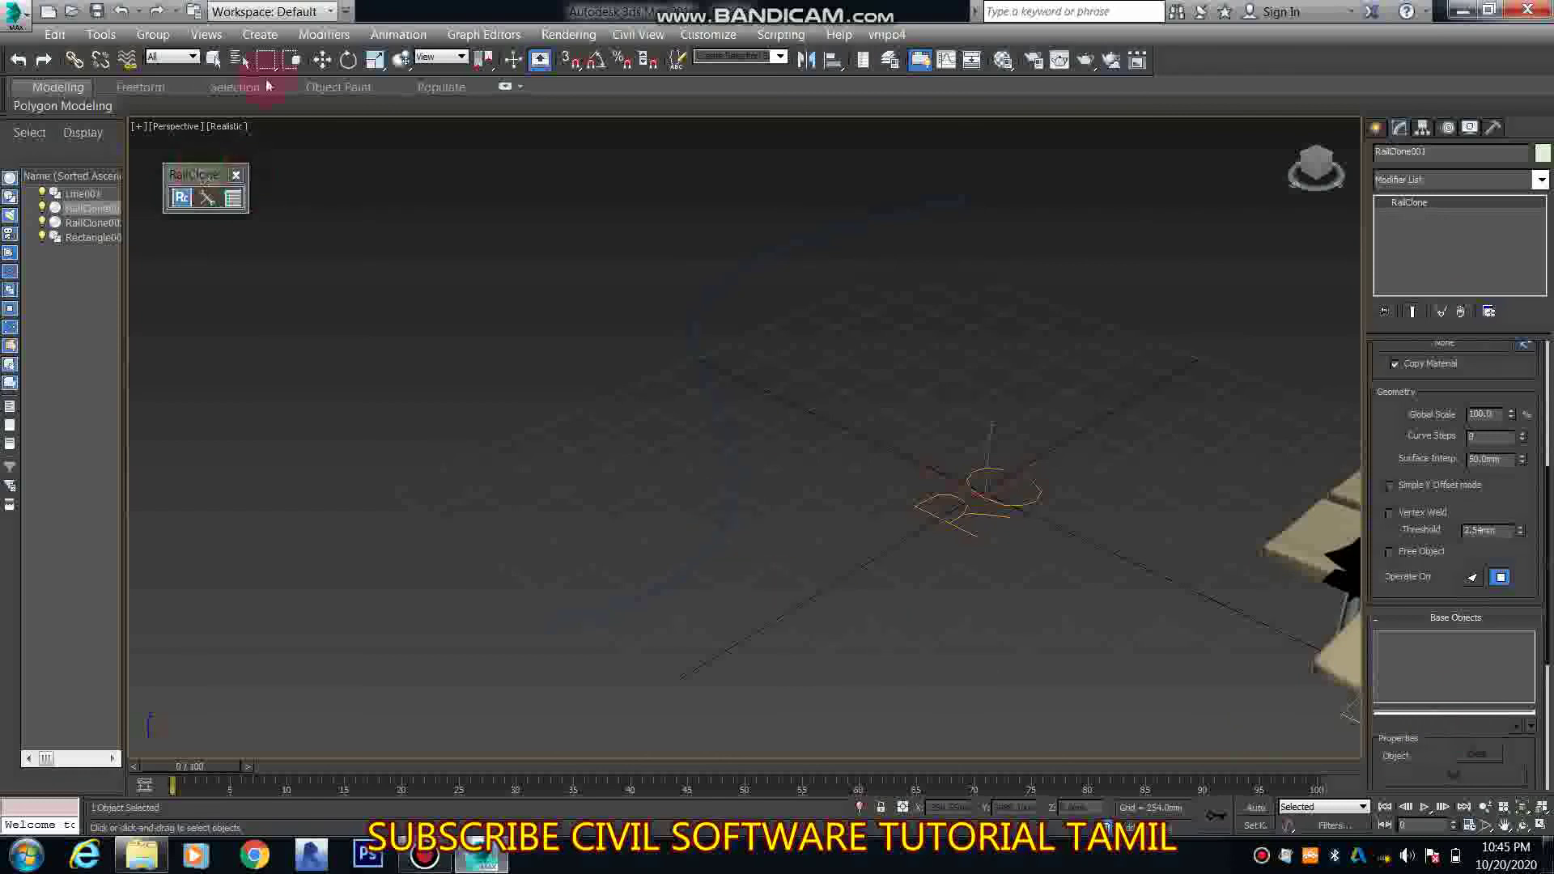
{"action": "left_click", "coordinate": [322, 59]}
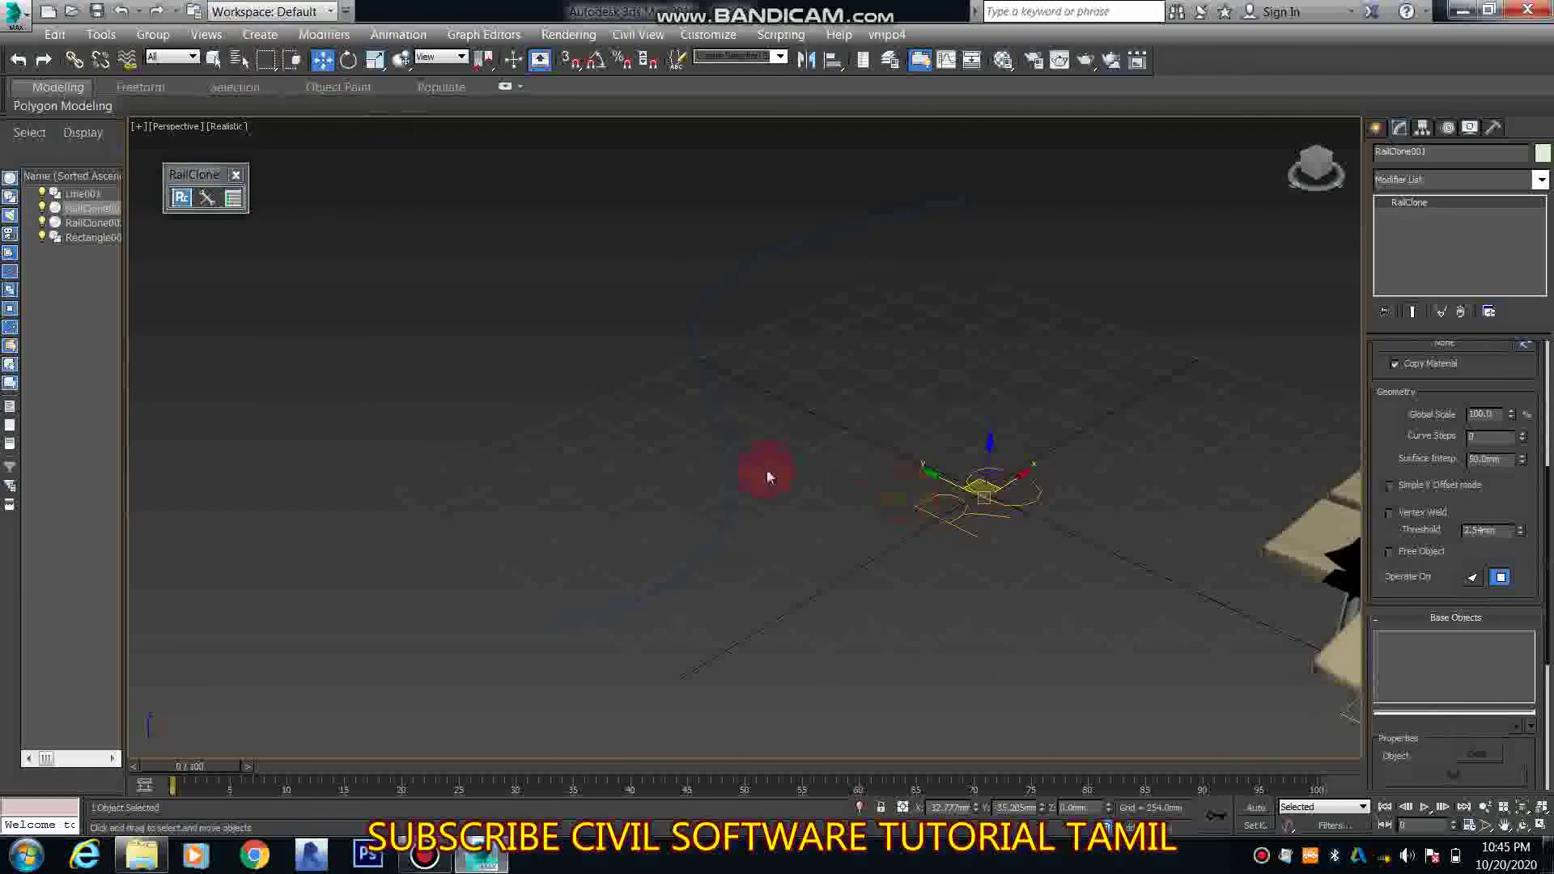
{"action": "left_click_drag", "start_coordinate": [660, 479], "coordinate": [659, 479]}
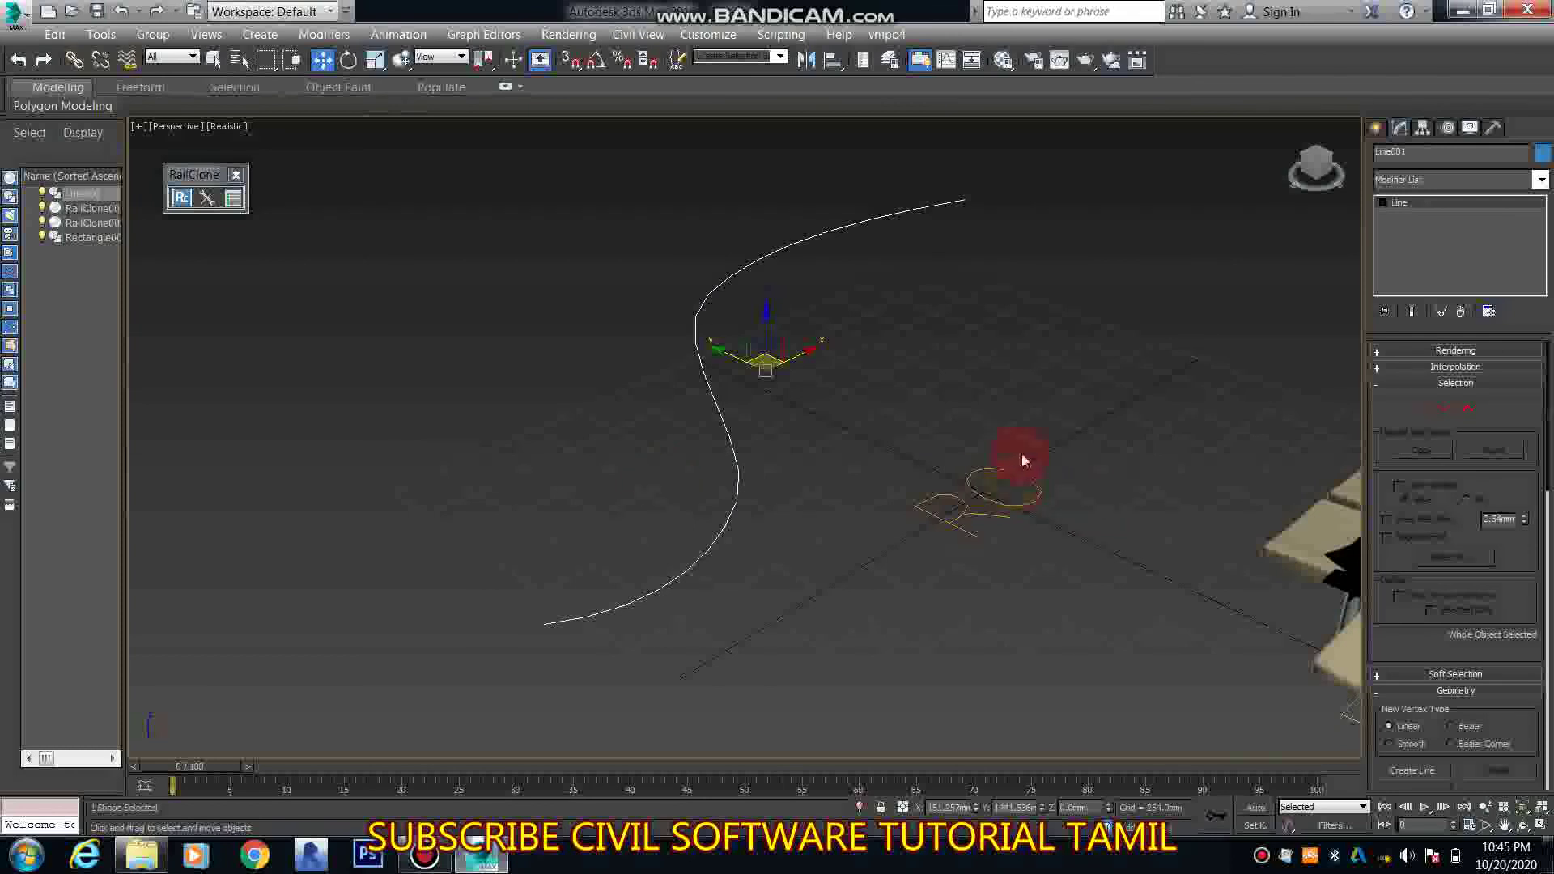
{"action": "mouse_move", "coordinate": [1022, 460]}
{"action": "left_mouse_down"}
{"action": "mouse_move", "coordinate": [867, 572]}
{"action": "mouse_move", "coordinate": [983, 549]}
{"action": "left_mouse_up"}
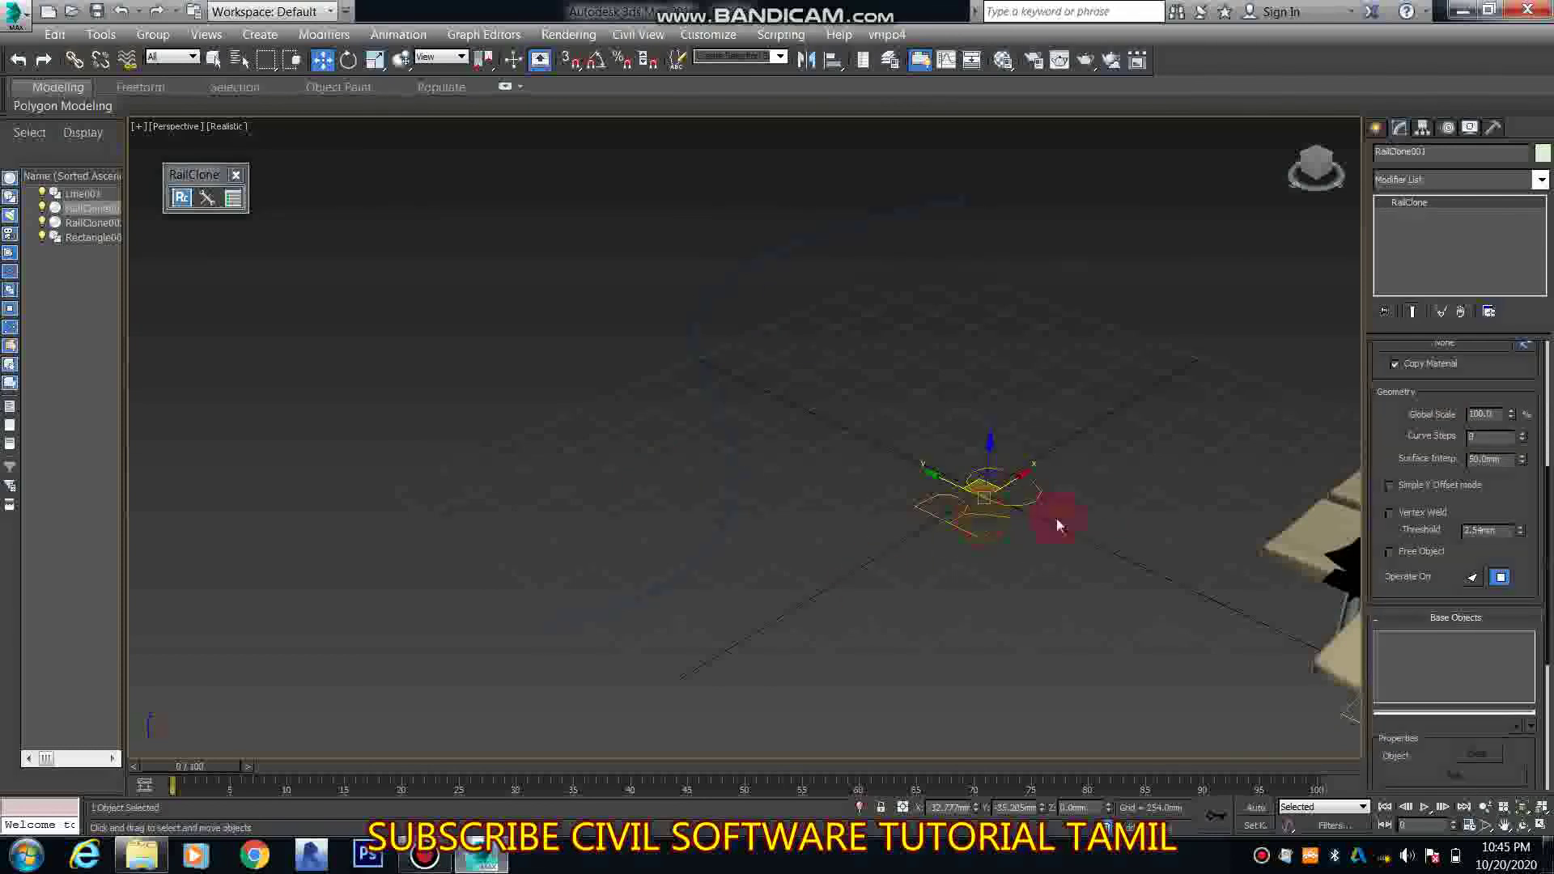
Expand and inspect the RailClone Display rollout, then collapse it
{"action": "left_click_drag", "start_coordinate": [1376, 437], "coordinate": [1406, 644]}
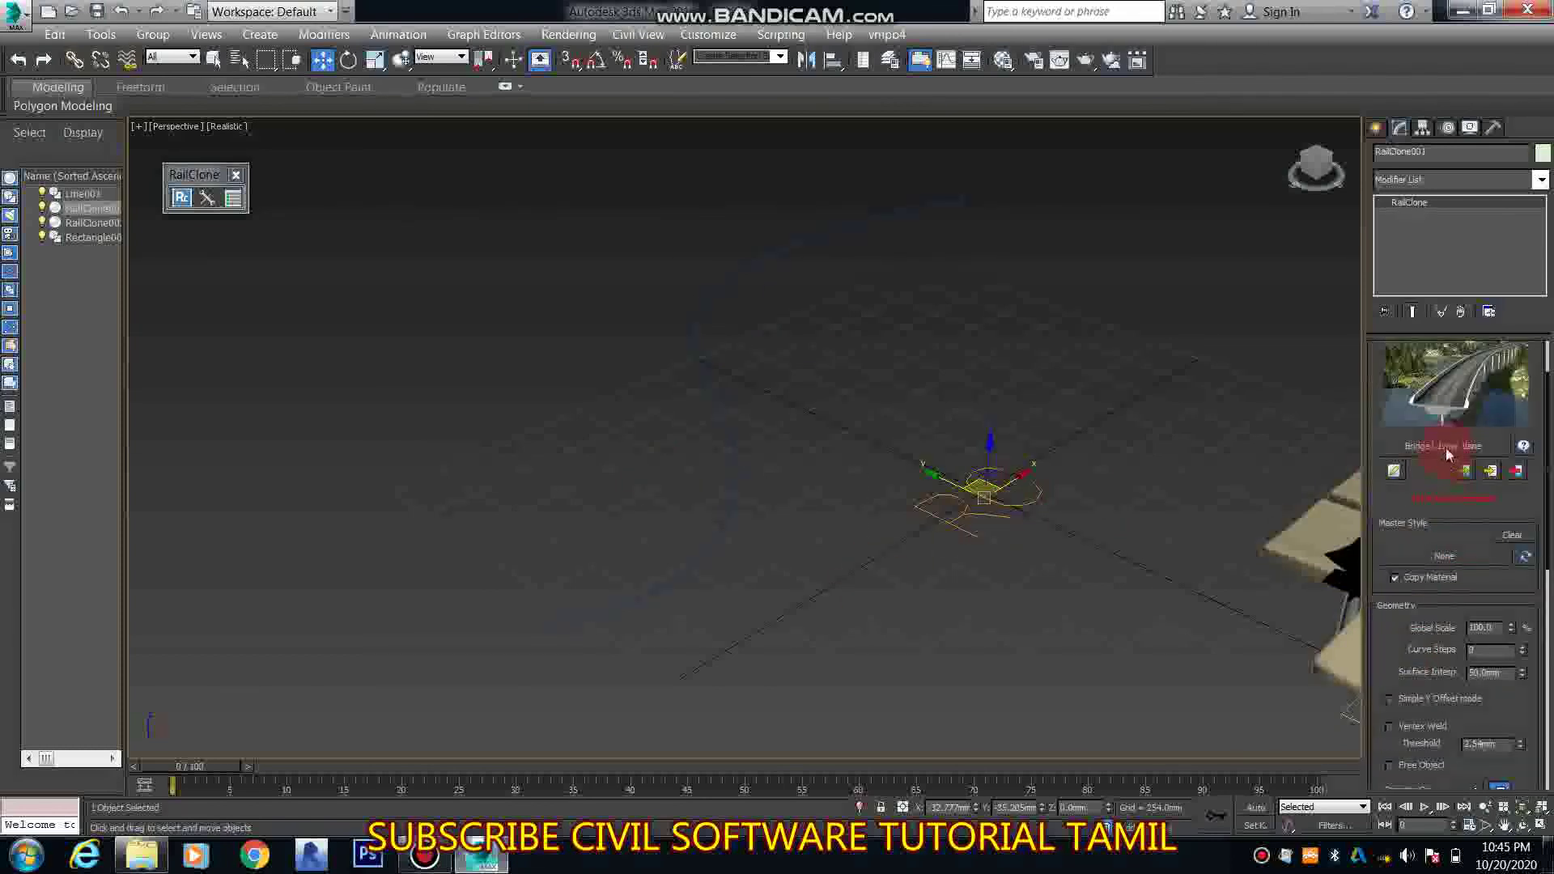
{"action": "scroll", "coordinate": [1446, 447], "scroll_direction": "down", "scroll_amount": 3}
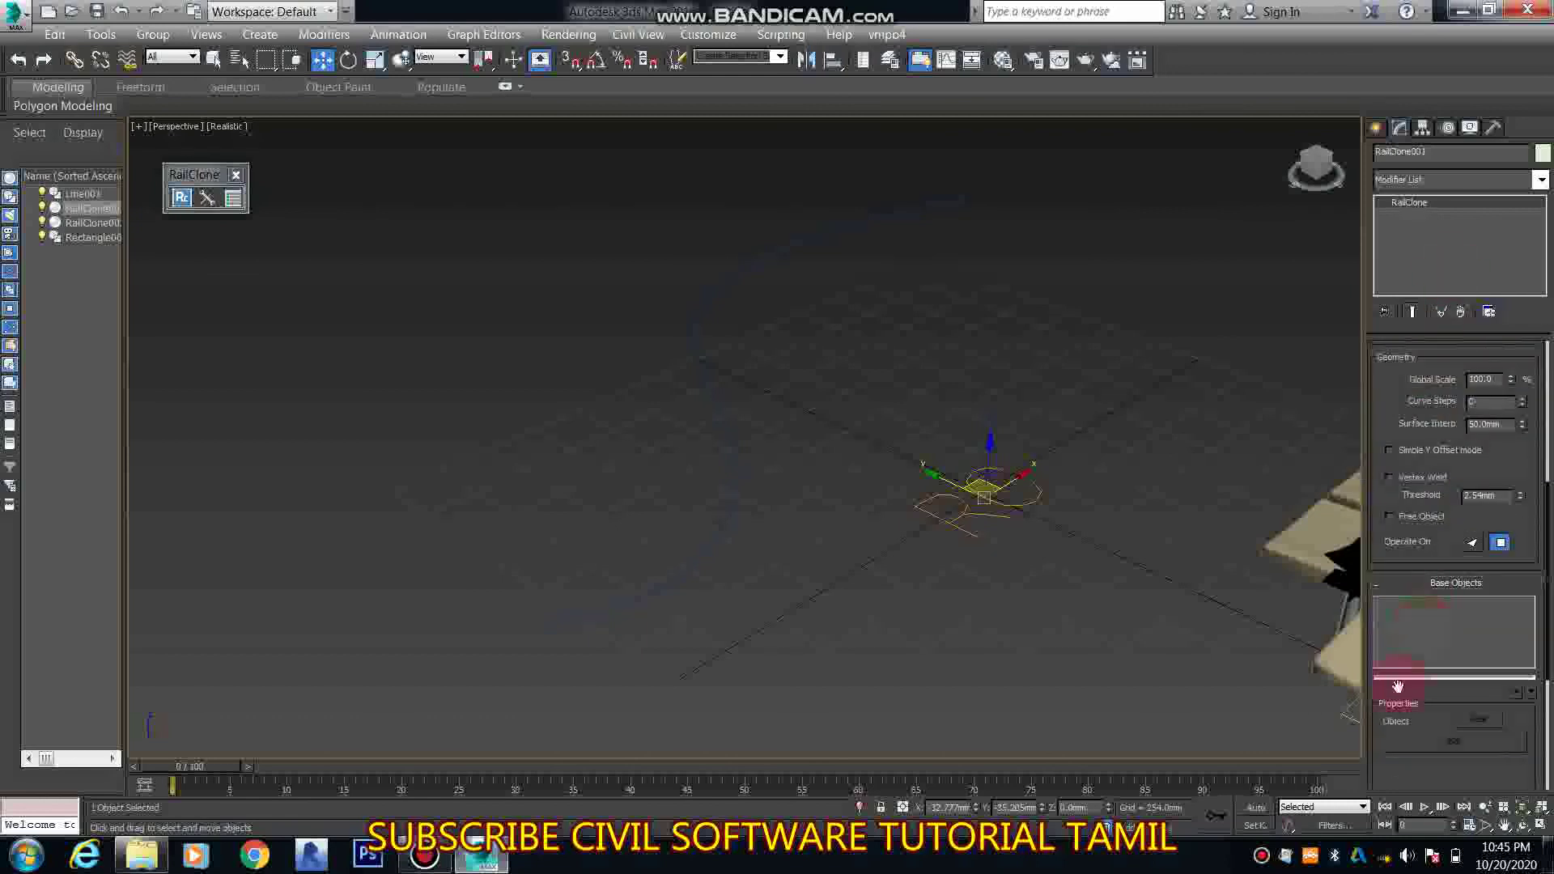
{"action": "left_click_drag", "start_coordinate": [1425, 764], "coordinate": [1436, 508]}
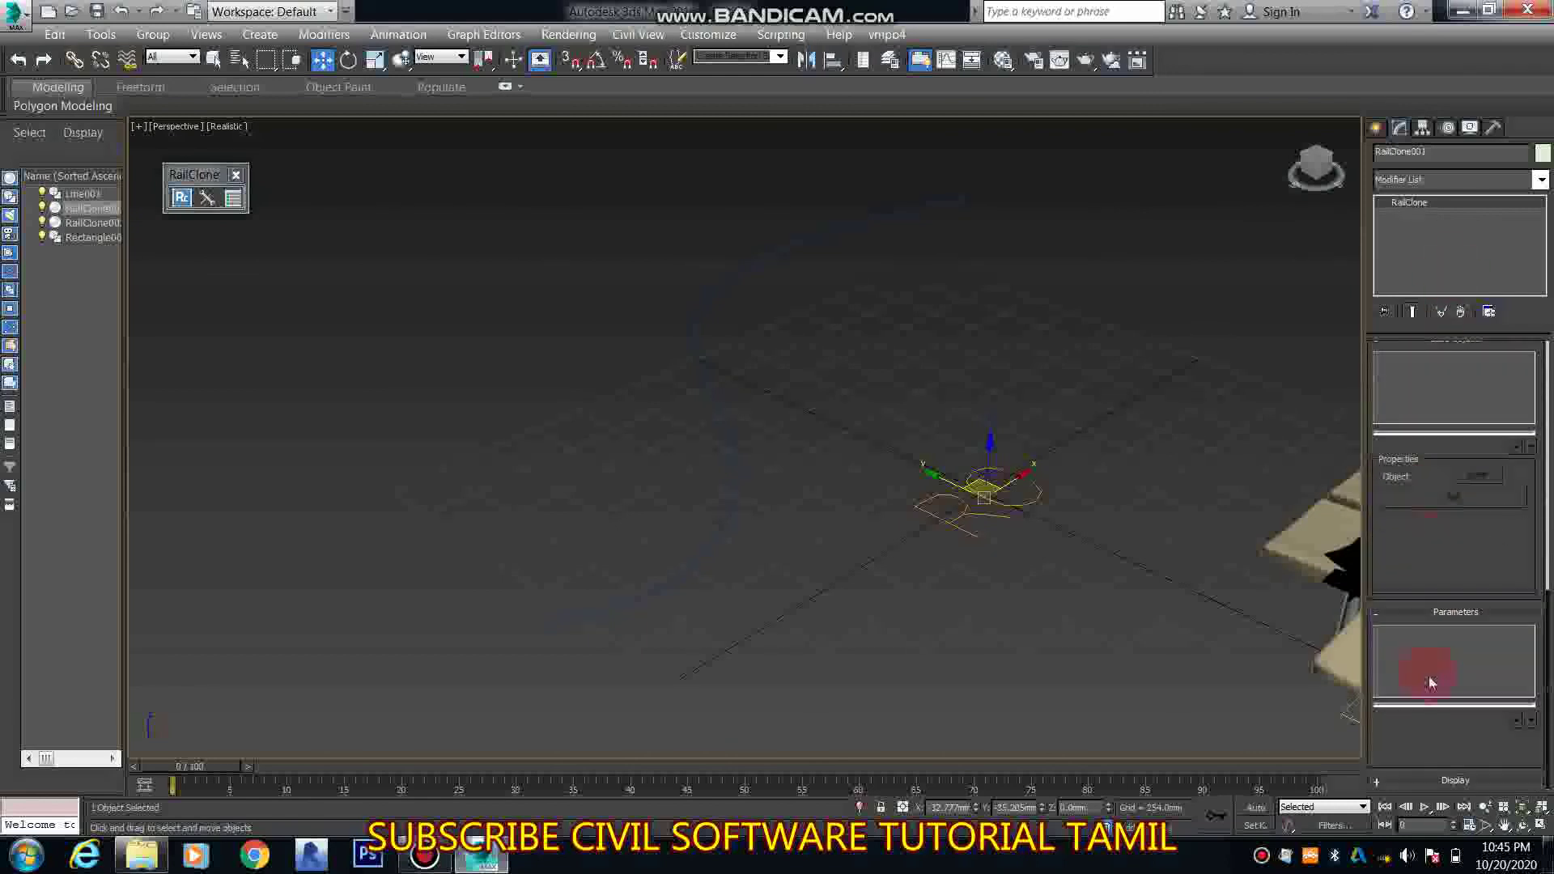
{"action": "left_click", "coordinate": [1425, 778]}
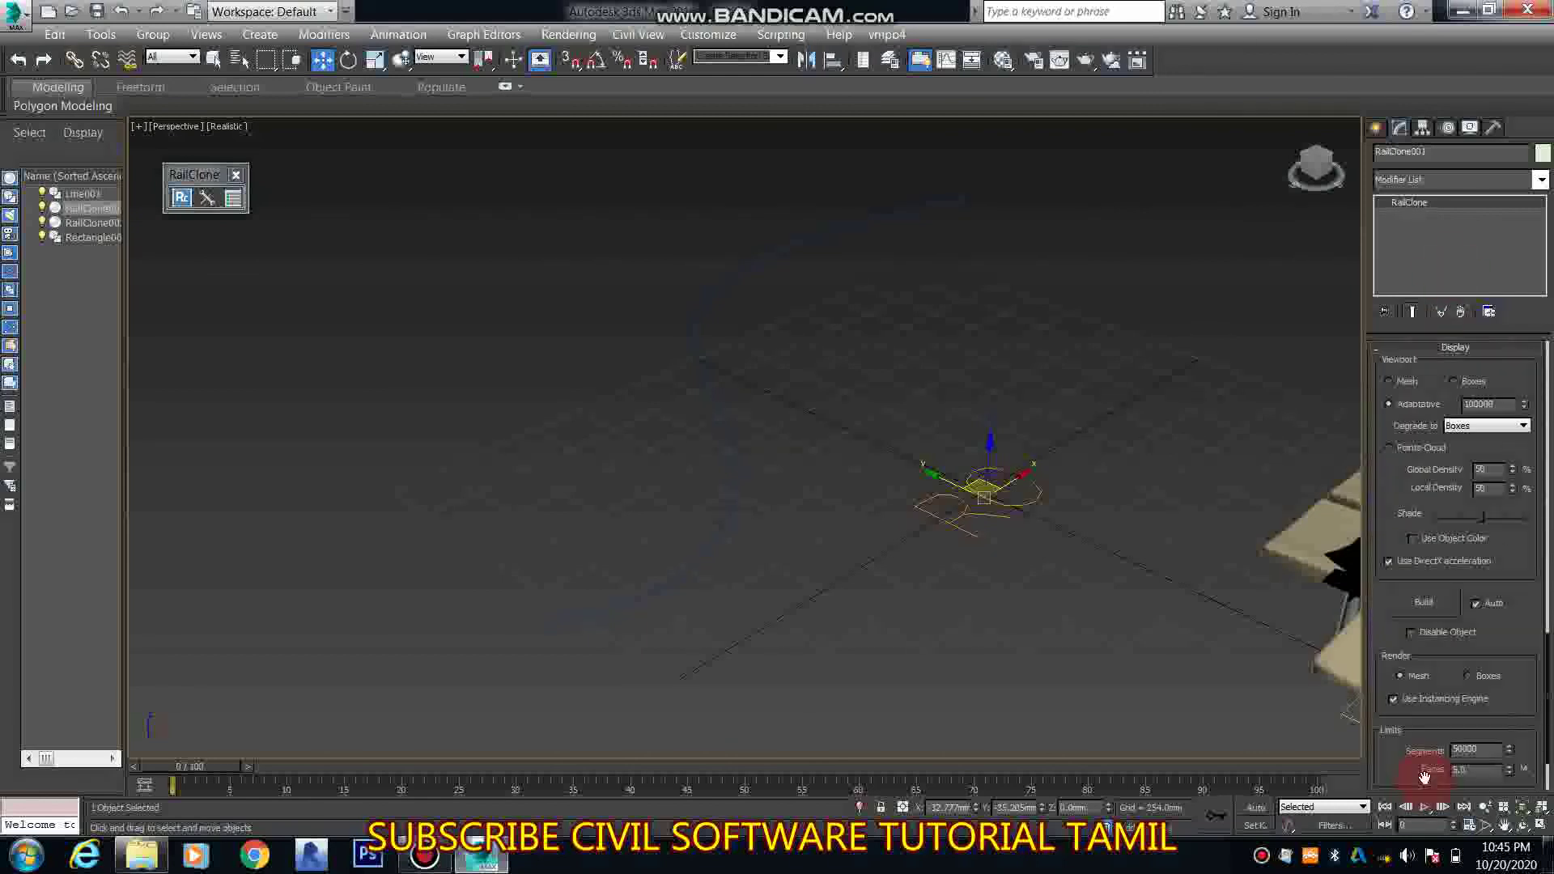
{"action": "left_click", "coordinate": [1415, 612]}
{"action": "left_click", "coordinate": [1452, 348]}
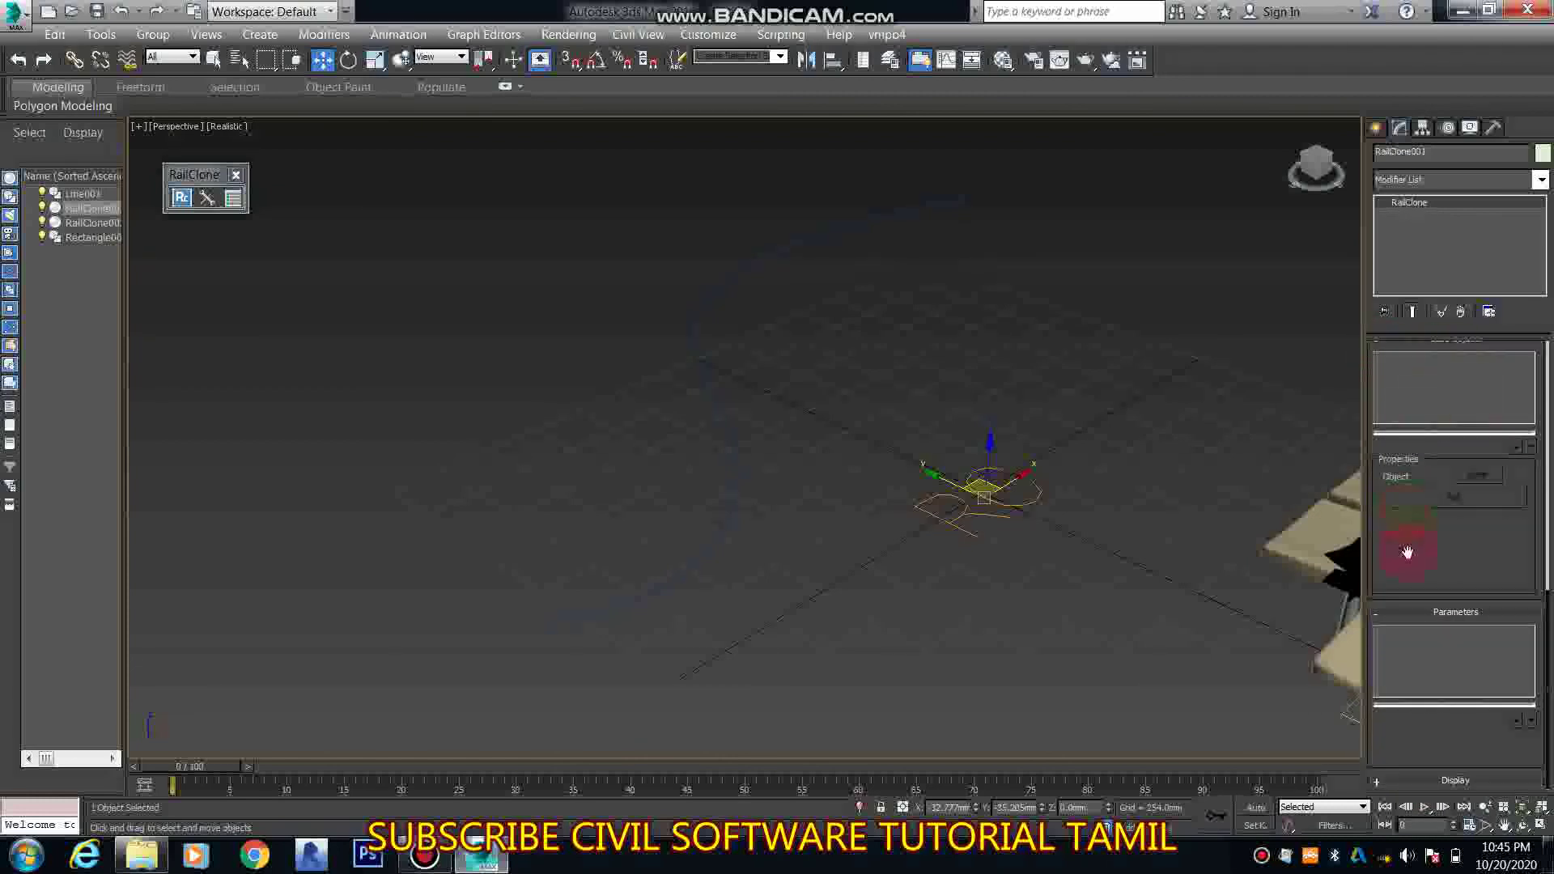
Briefly reopen and close the Style Editor, then bring up the RailClone style library
{"action": "left_click_drag", "start_coordinate": [1408, 552], "coordinate": [1426, 721]}
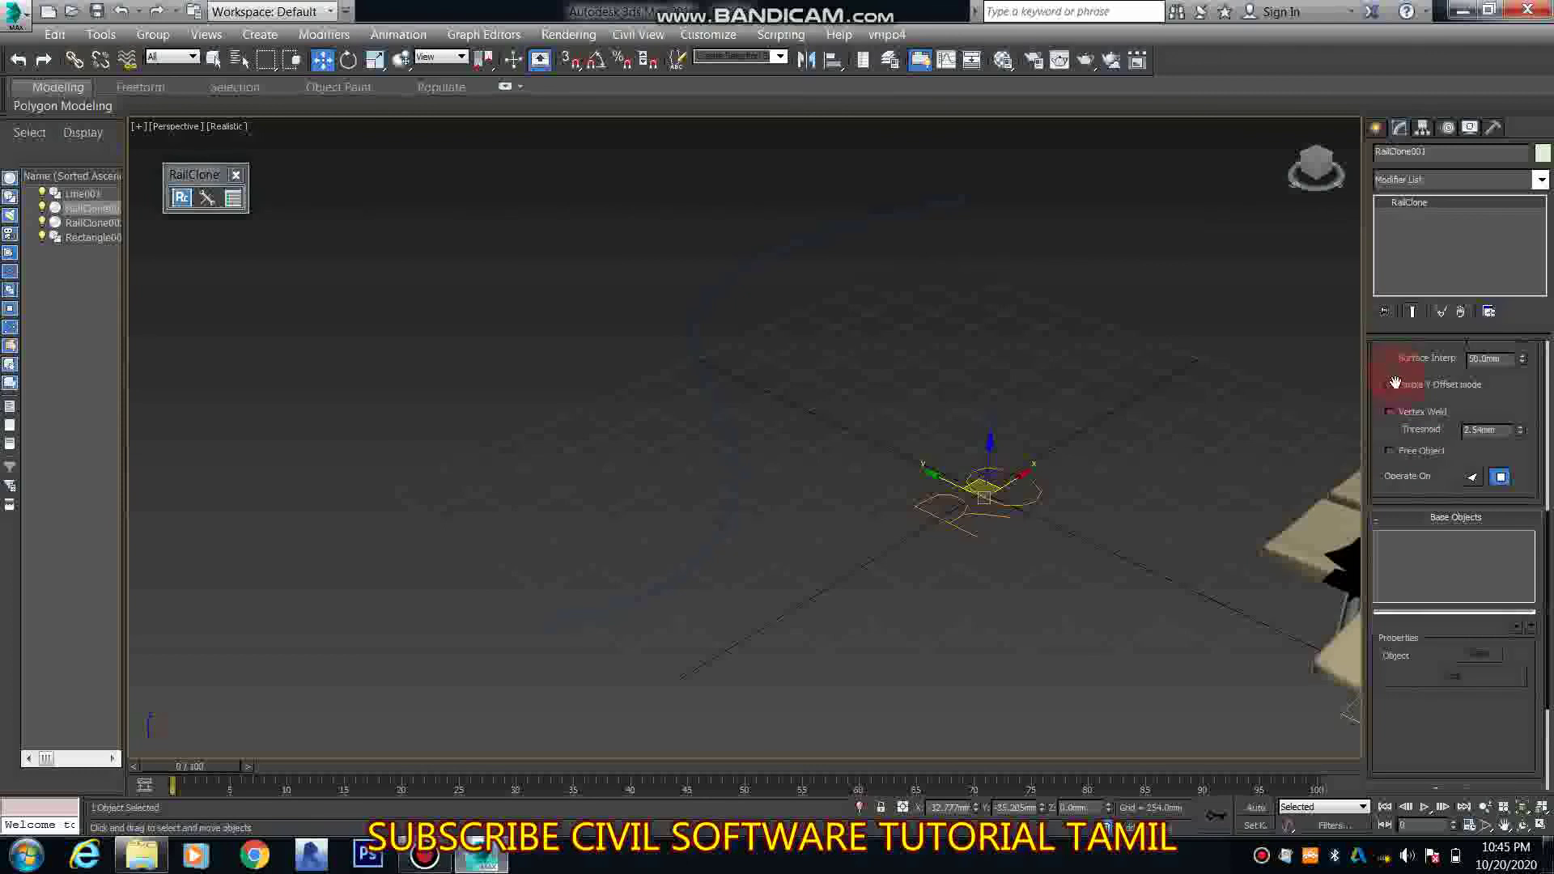
{"action": "left_click_drag", "start_coordinate": [1395, 383], "coordinate": [1386, 478]}
{"action": "left_click", "coordinate": [1406, 459]}
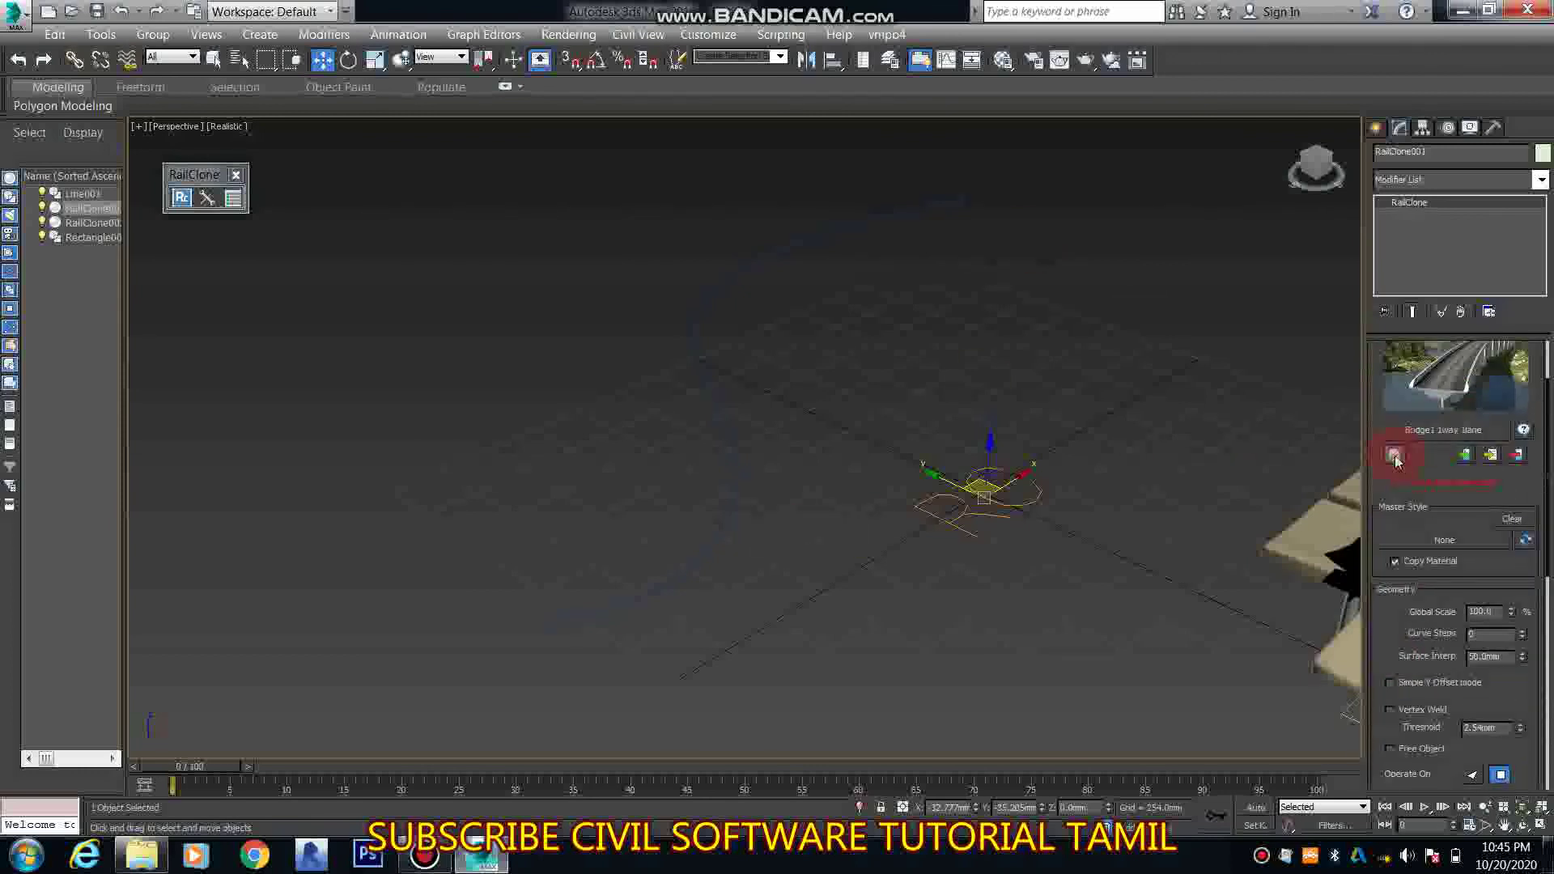
{"action": "left_click", "coordinate": [1122, 239]}
{"action": "left_click_drag", "start_coordinate": [1442, 478], "coordinate": [1445, 566]}
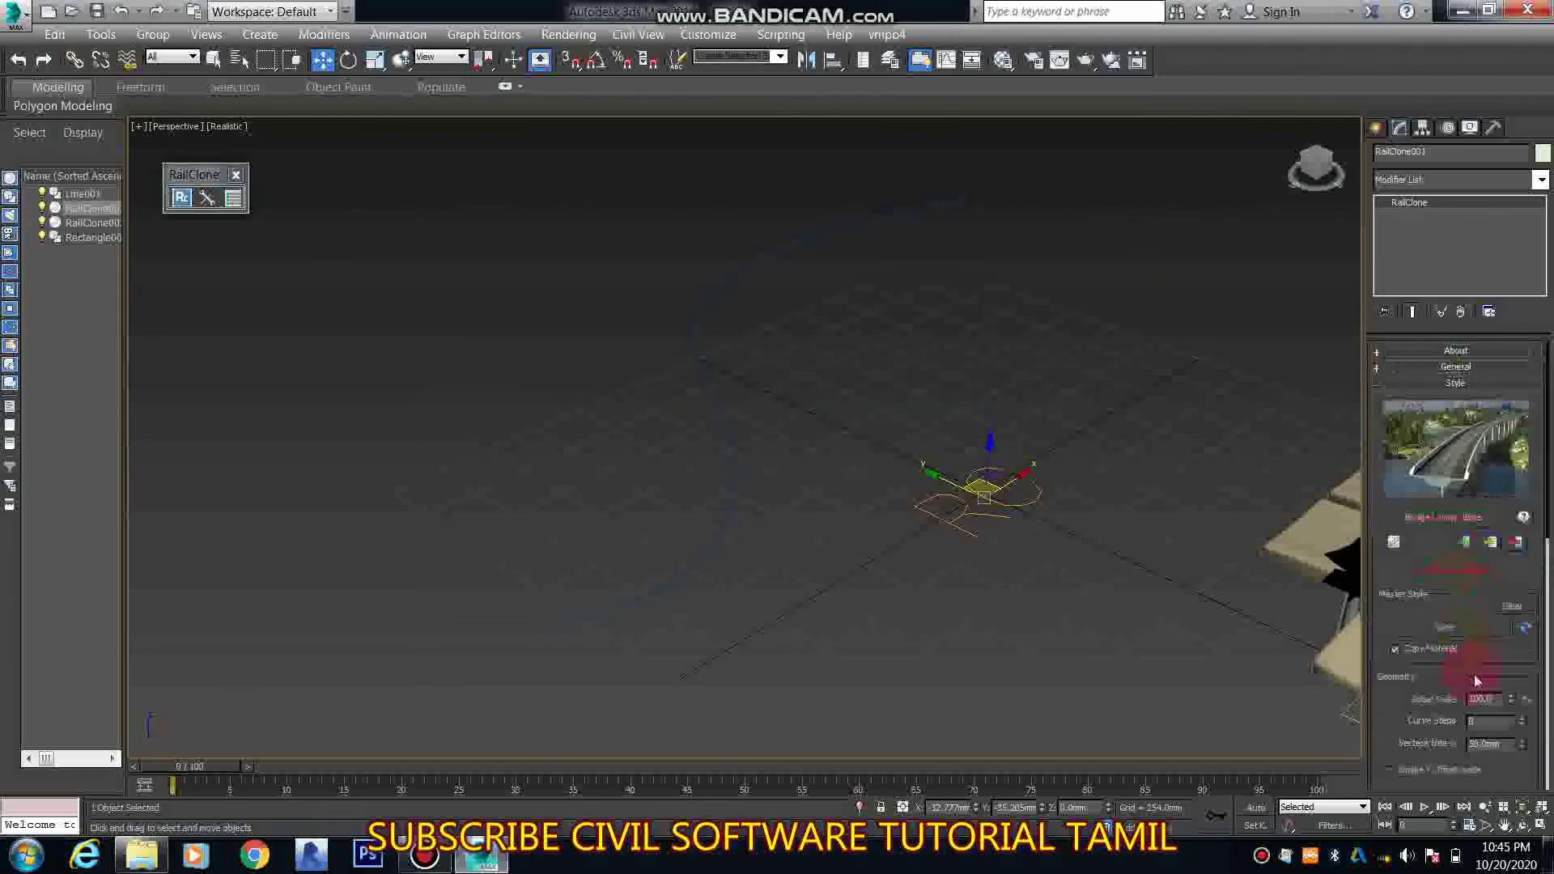
{"action": "left_click", "coordinate": [1462, 520]}
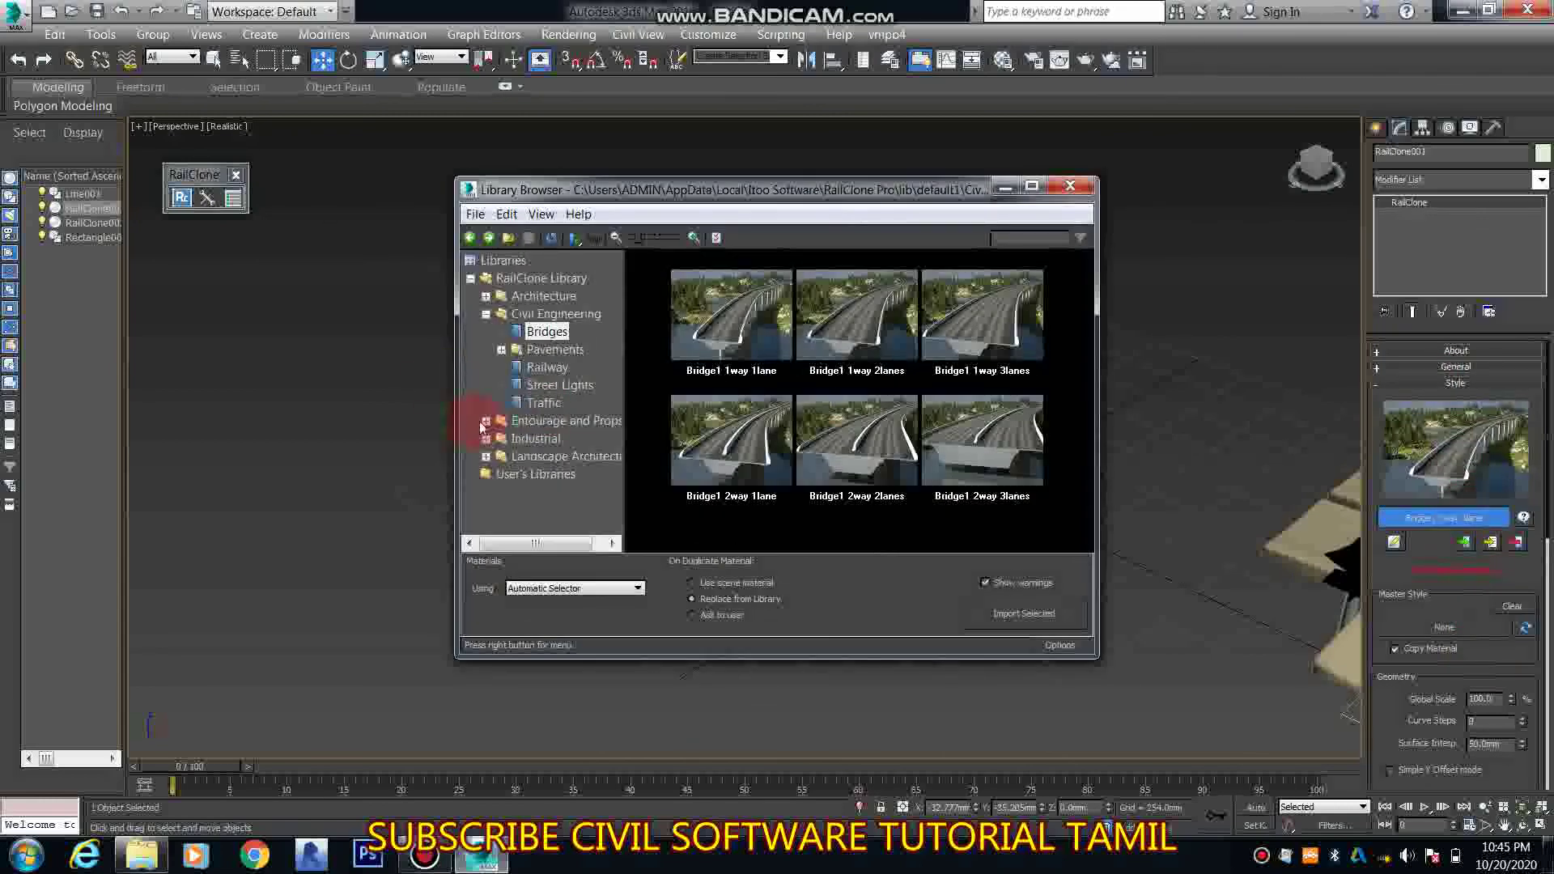
Import Metallic bleacher 5SR from Architecture > Building types > Stadium > Bleachers, rescaled to system units
{"action": "left_click", "coordinate": [485, 296]}
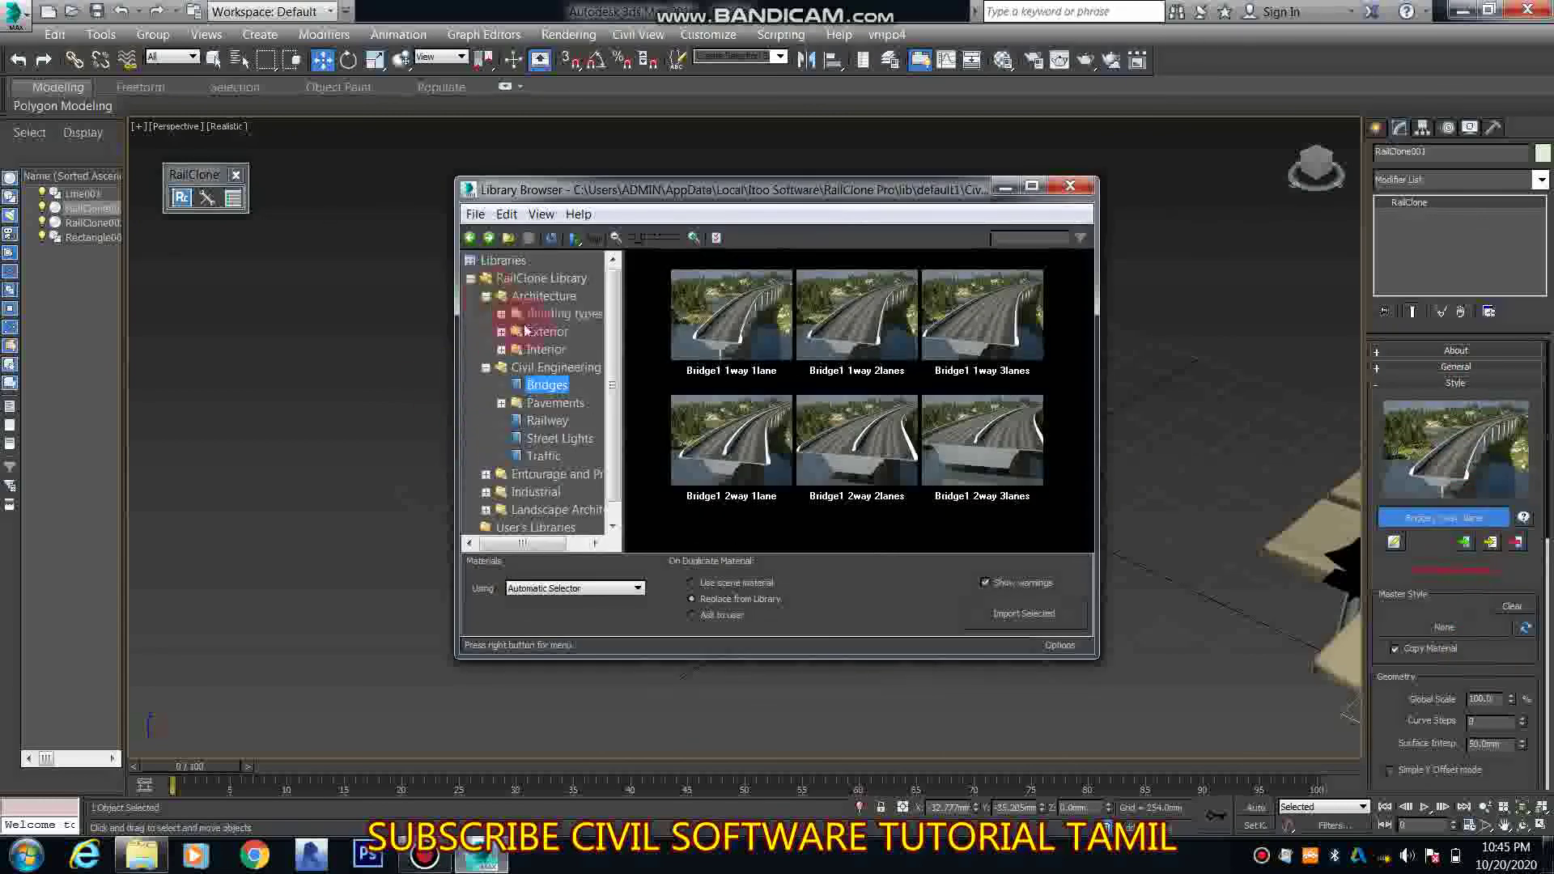
{"action": "left_click", "coordinate": [502, 314]}
{"action": "left_click", "coordinate": [516, 331]}
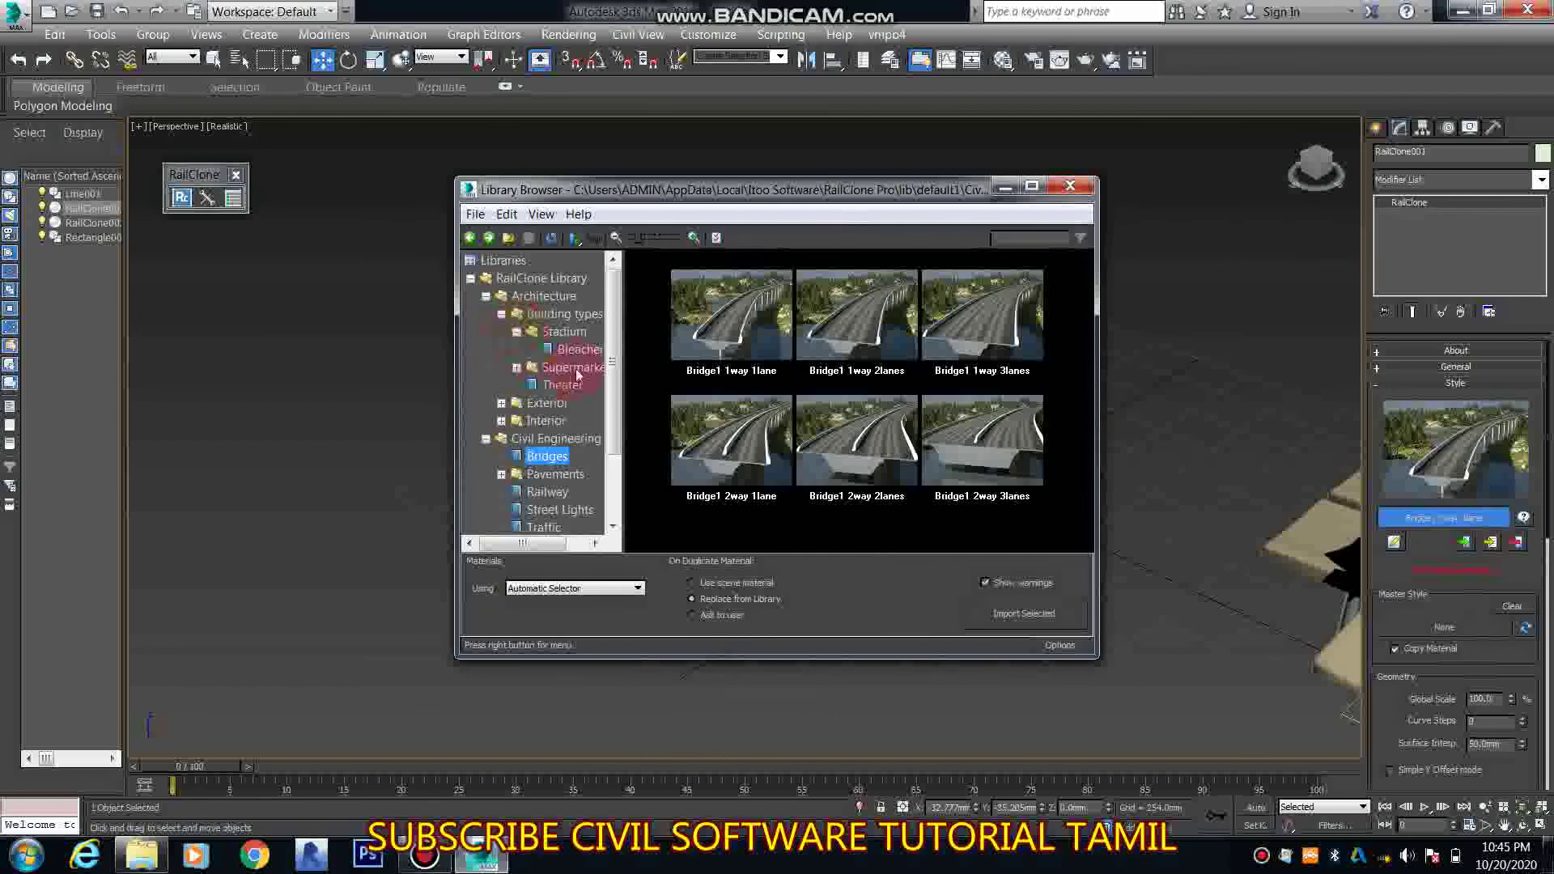
{"action": "left_click", "coordinate": [578, 349]}
{"action": "scroll", "coordinate": [852, 461], "scroll_direction": "down", "scroll_amount": 2}
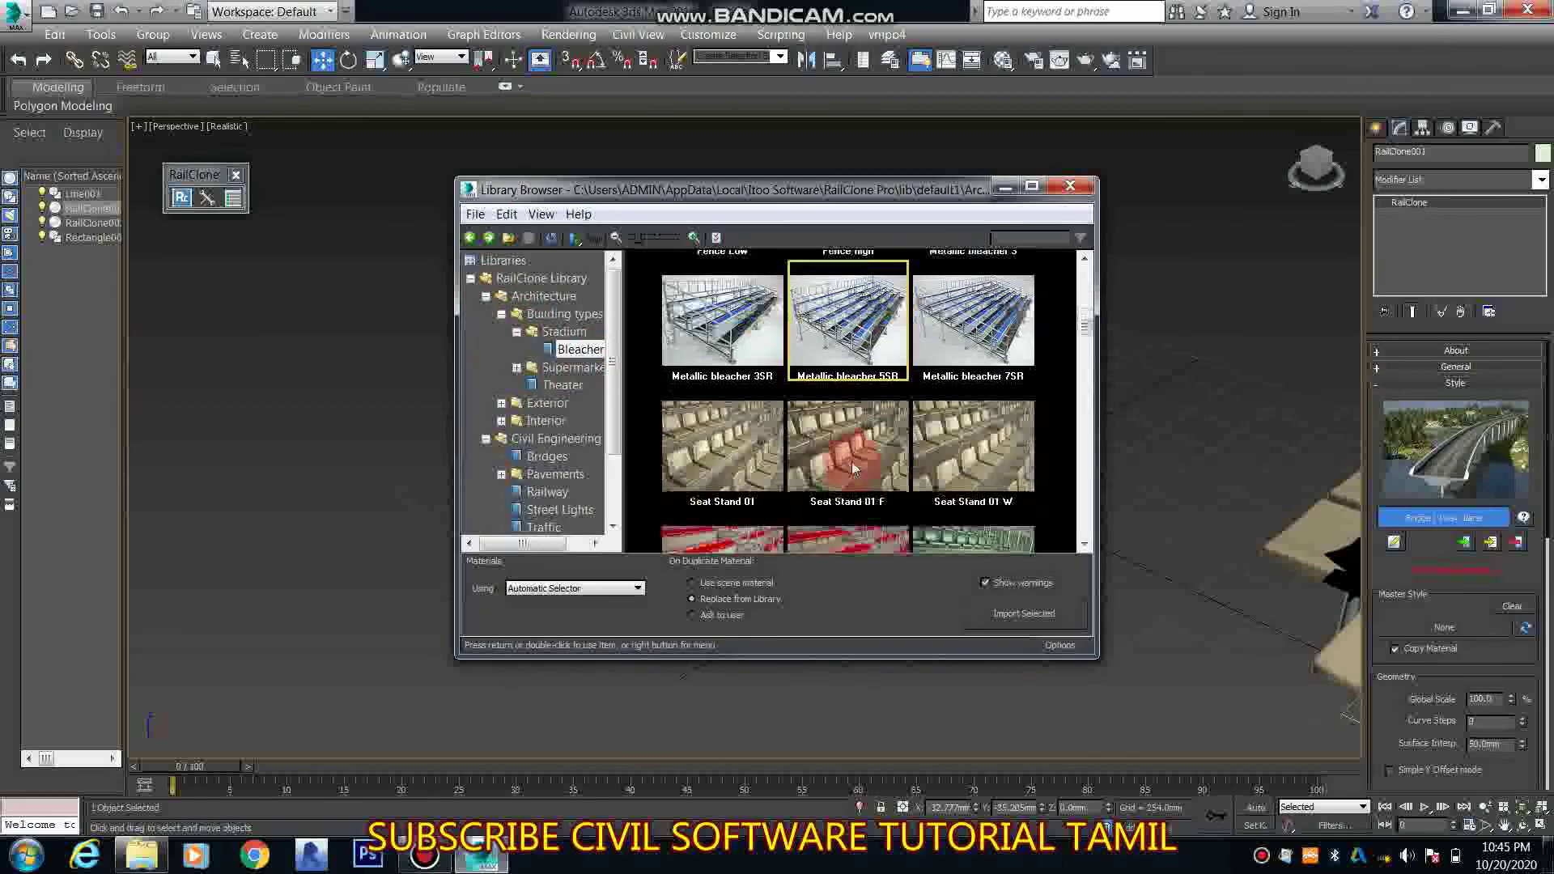
{"action": "scroll", "coordinate": [854, 472], "scroll_direction": "down", "scroll_amount": 1}
{"action": "scroll", "coordinate": [854, 472], "scroll_direction": "up", "scroll_amount": 1}
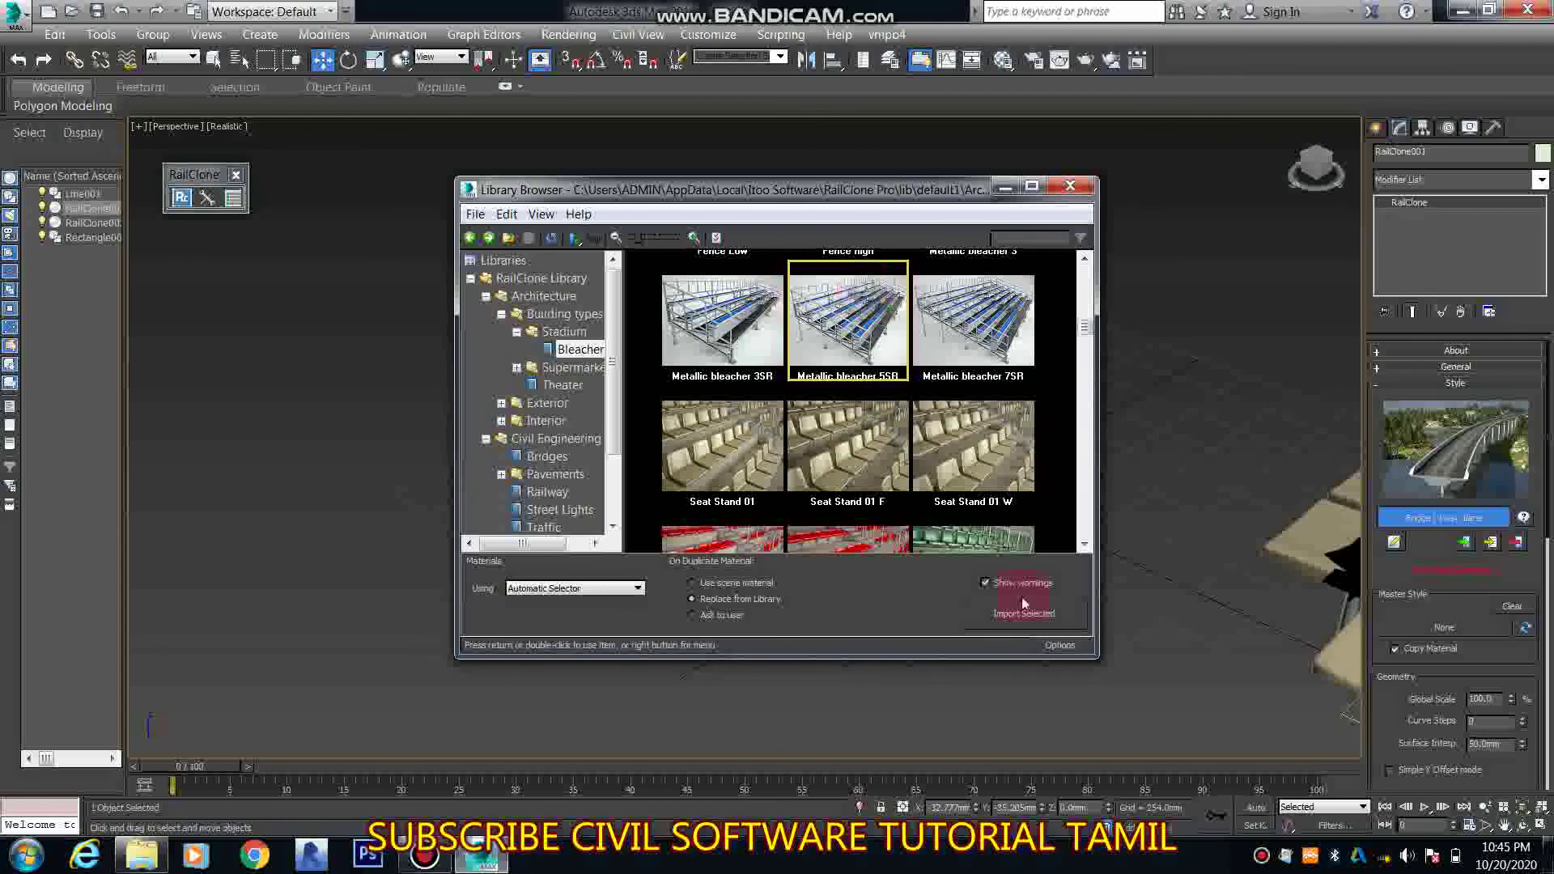
{"action": "left_click", "coordinate": [1053, 624]}
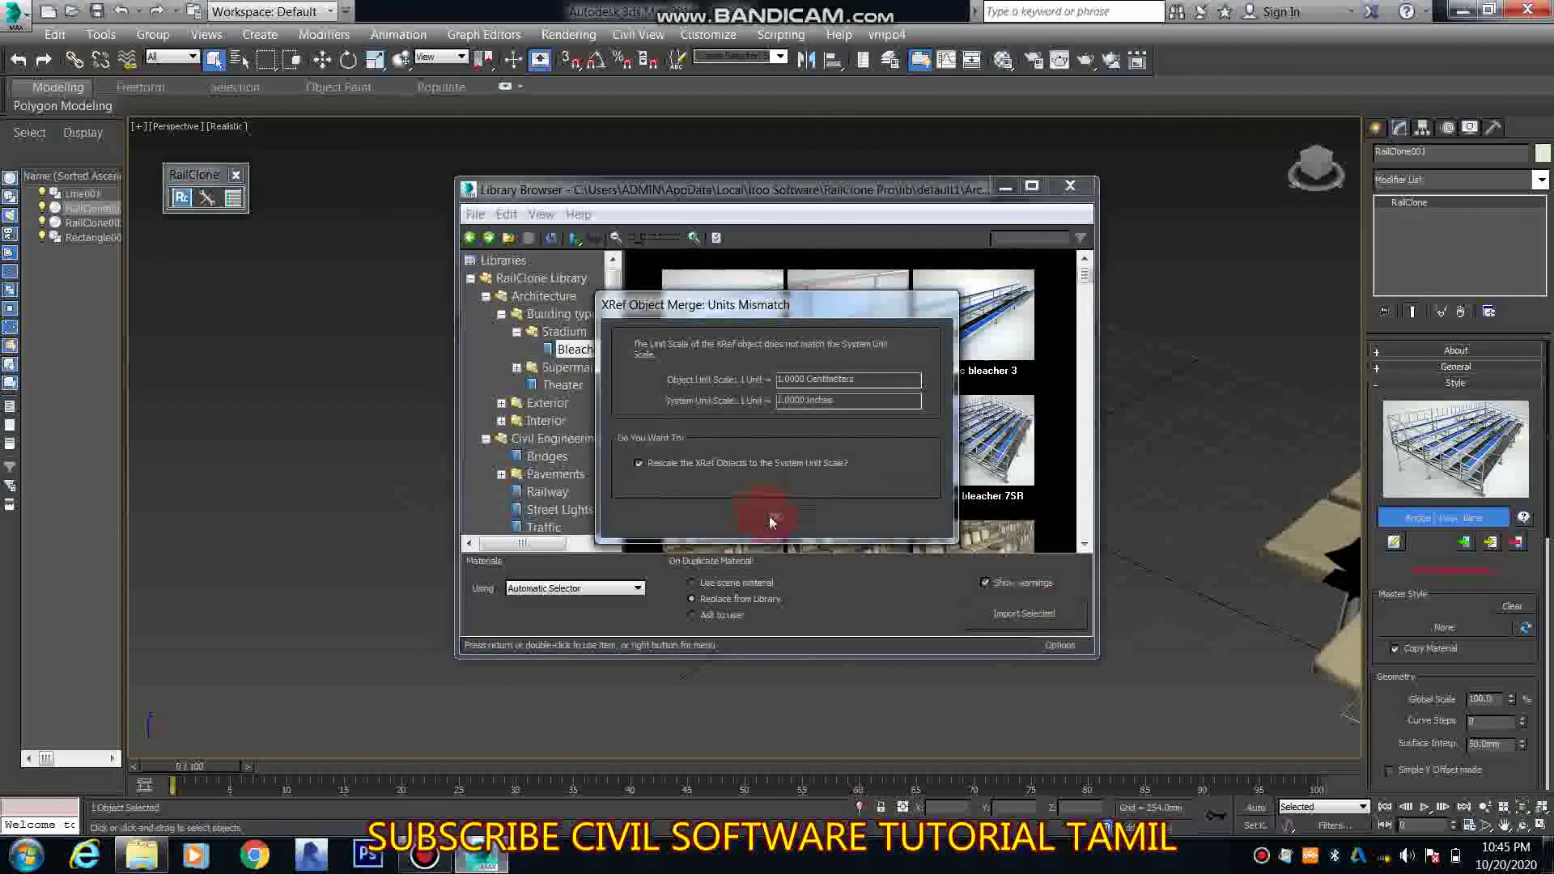
{"action": "left_click", "coordinate": [770, 520]}
Assign Line001 as the Path spline so the bleachers follow the curve, then frame stands and chairs
{"action": "left_click_drag", "start_coordinate": [1422, 567], "coordinate": [1389, 312]}
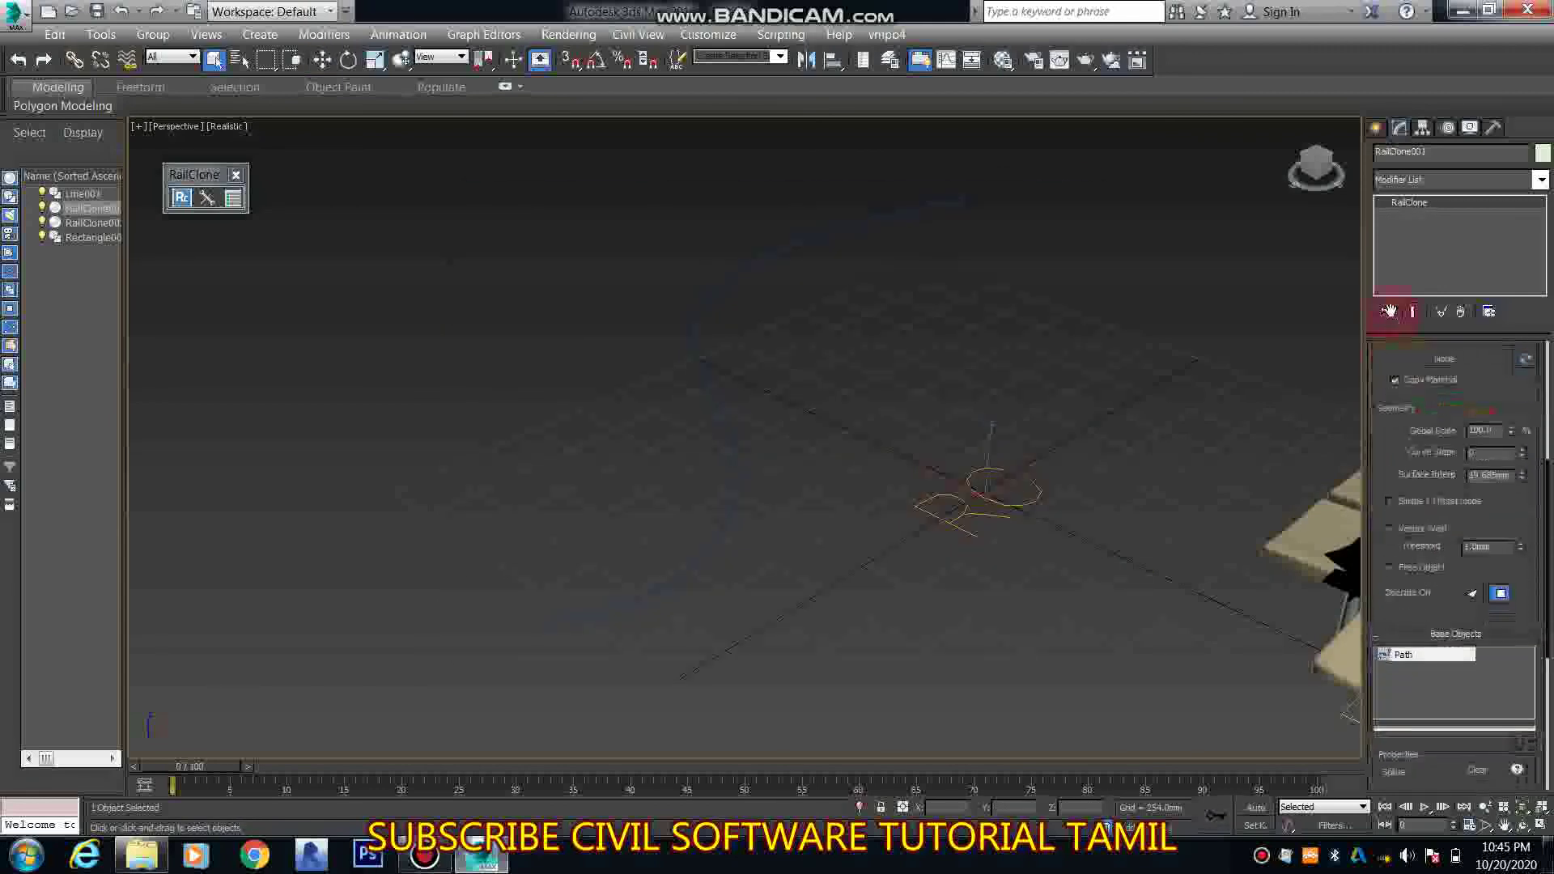
{"action": "left_click_drag", "start_coordinate": [1405, 540], "coordinate": [1406, 478]}
{"action": "left_click", "coordinate": [1451, 733]}
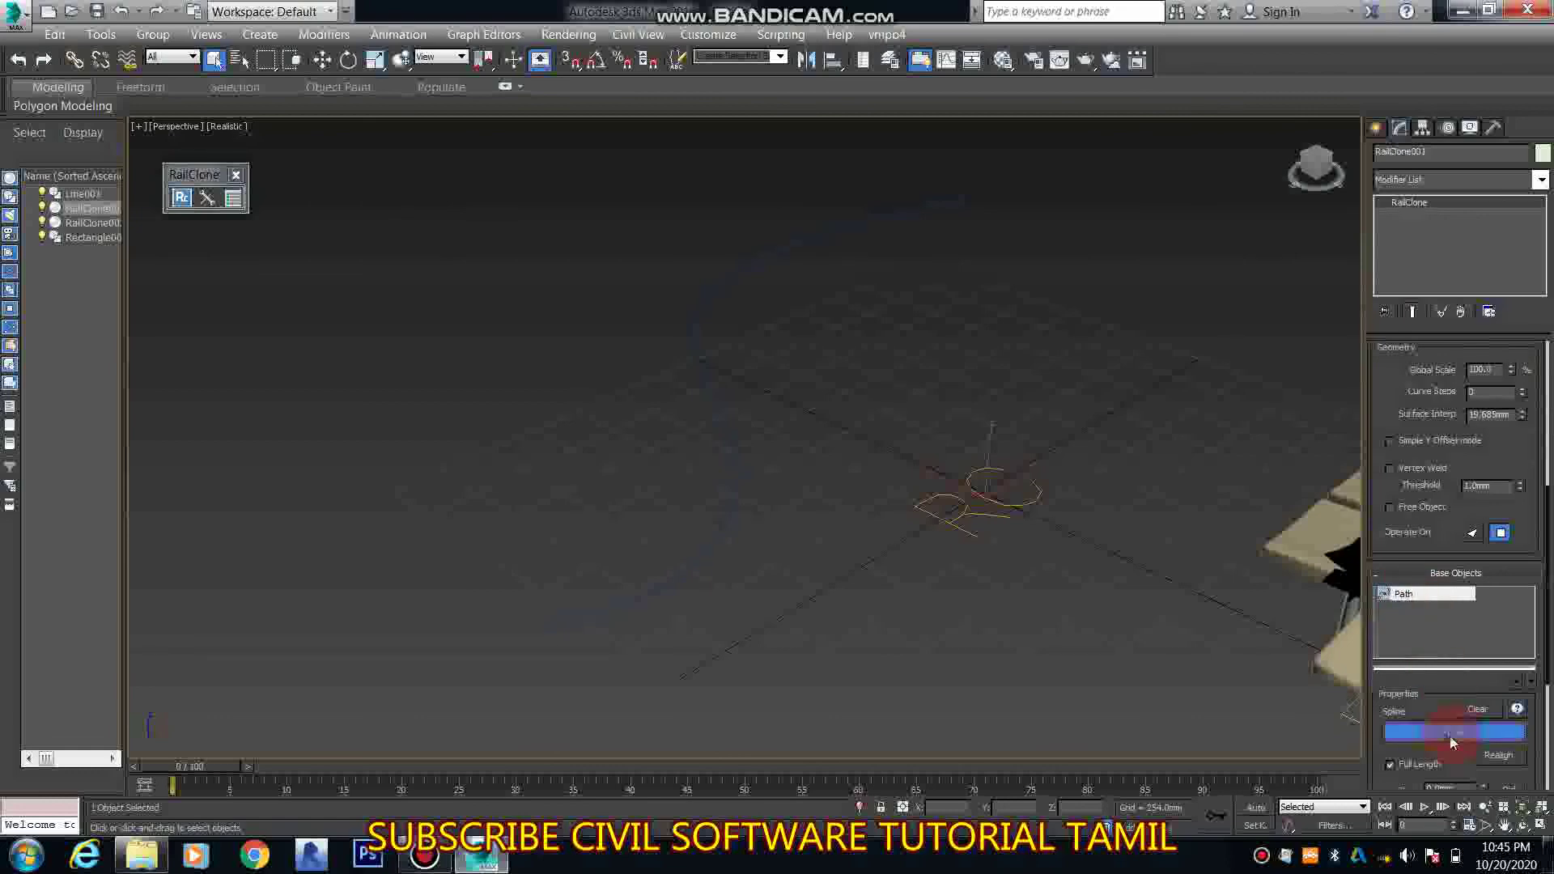
{"action": "left_click", "coordinate": [735, 456]}
{"action": "left_click", "coordinate": [775, 498]}
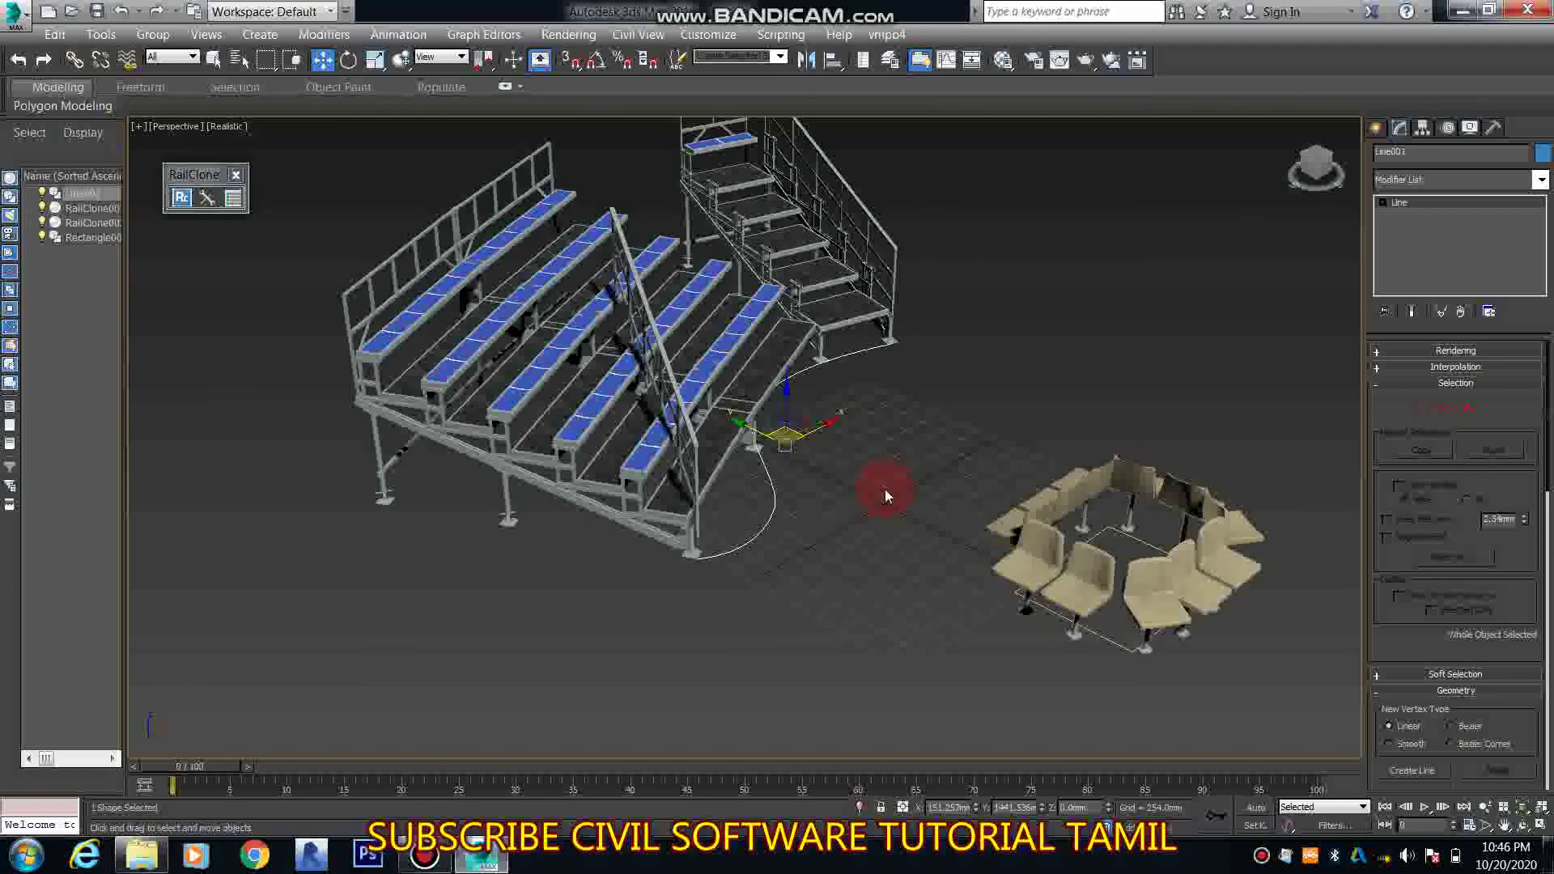
{"action": "middle_click_drag", "start_coordinate": [939, 516], "coordinate": [838, 627]}
{"action": "scroll", "coordinate": [828, 395], "scroll_direction": "down", "scroll_amount": 3}
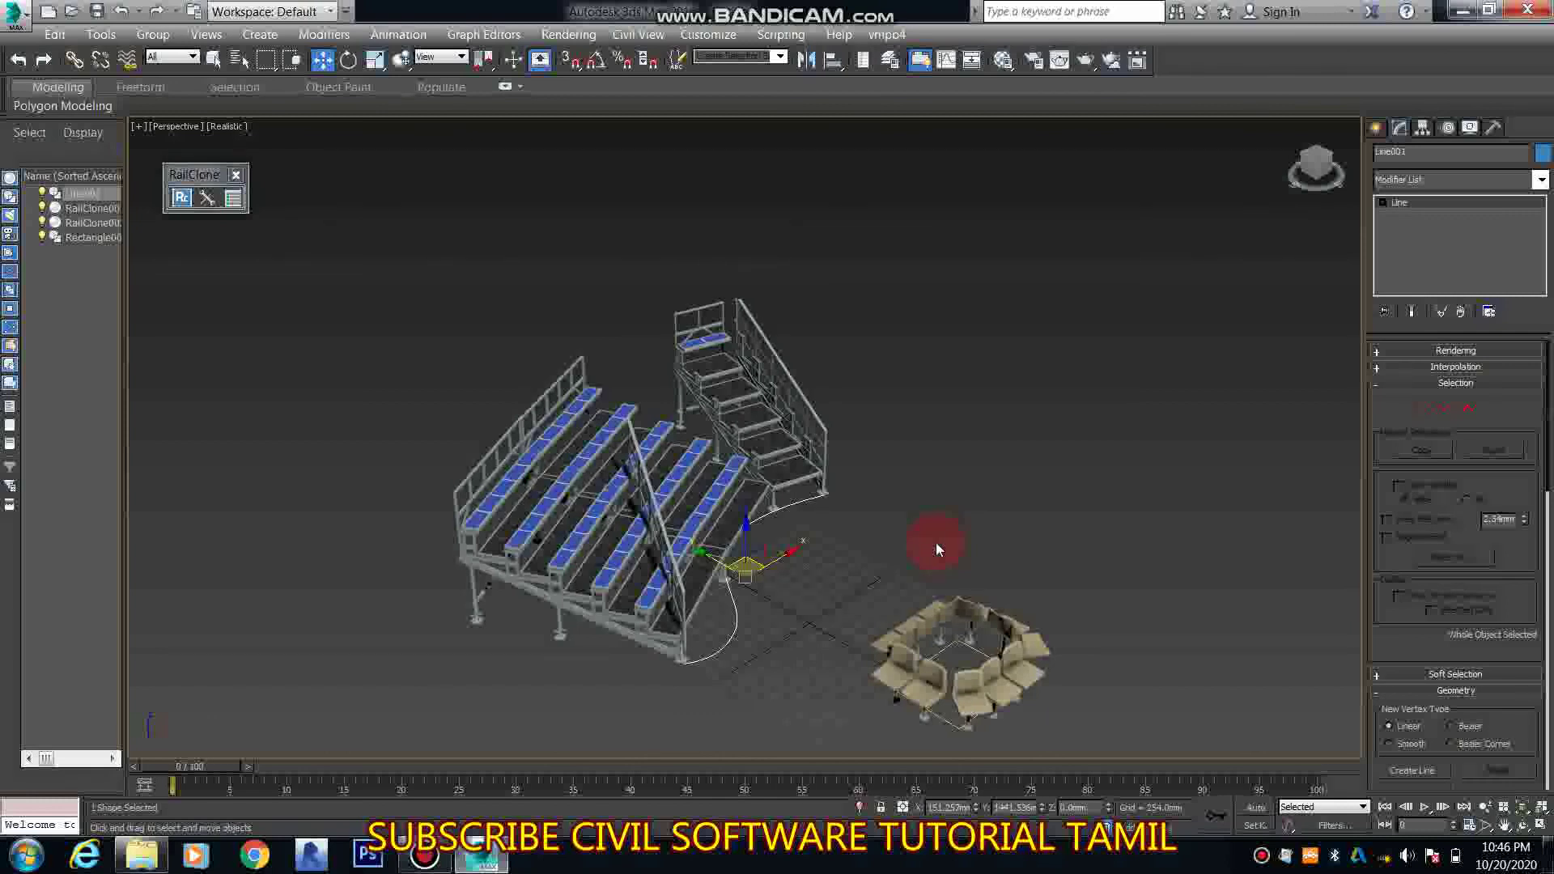
{"action": "mouse_move", "coordinate": [425, 857]}
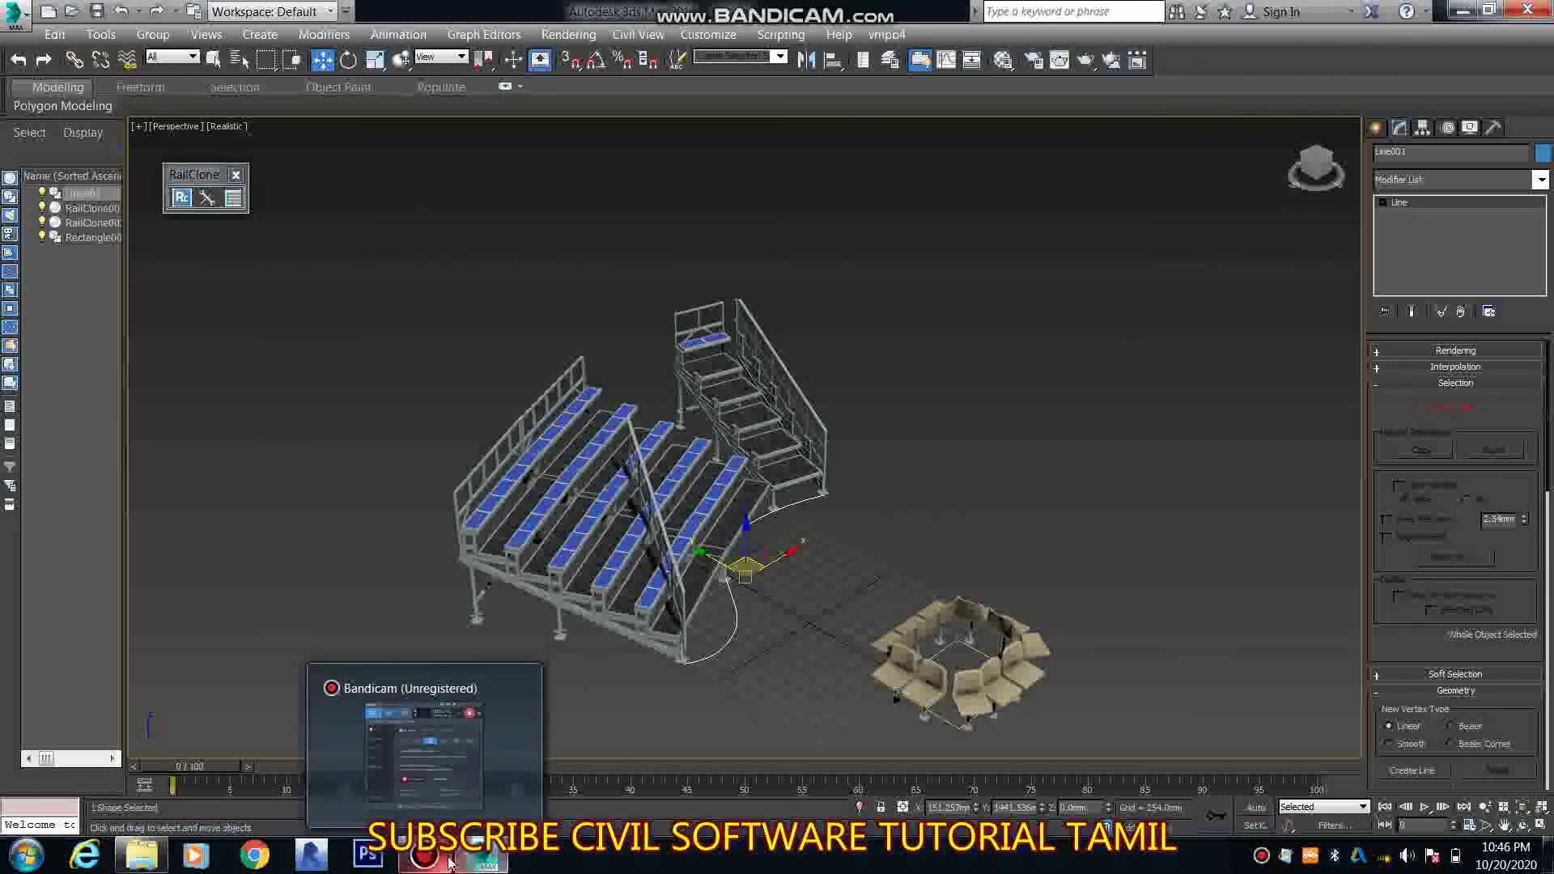
{"action": "left_click", "coordinate": [448, 860]}
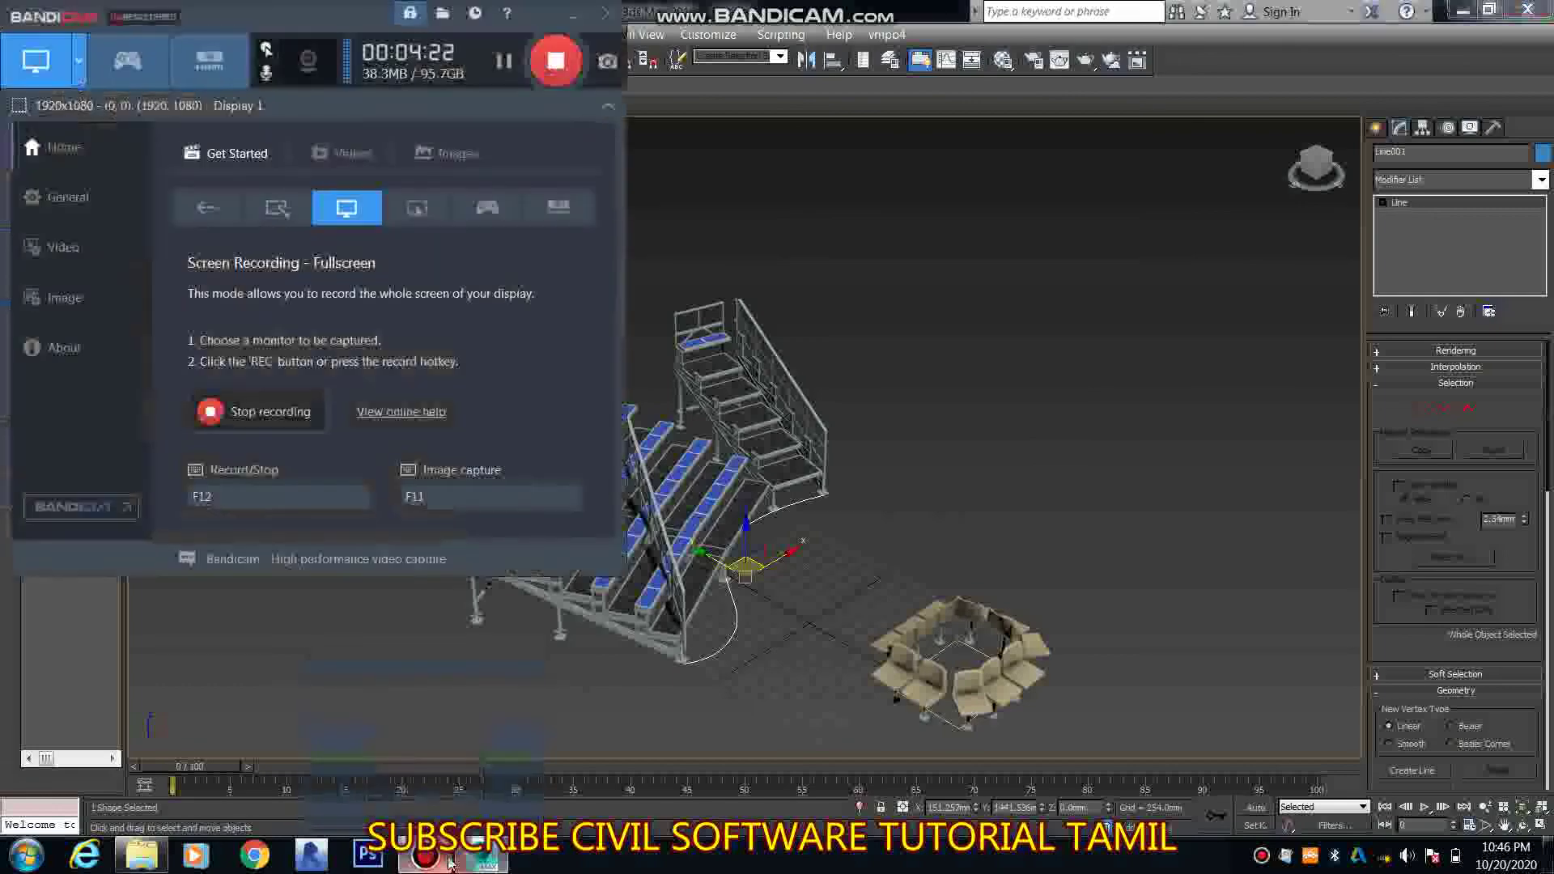